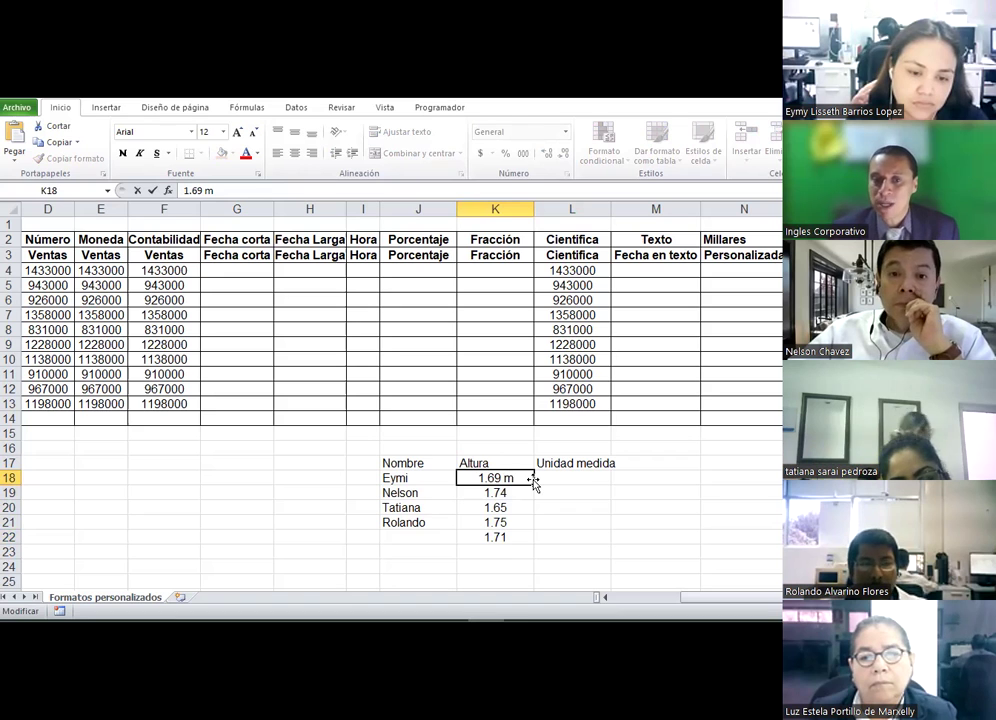
# Replace the average in K22 with a sum of the heights K18:K21.
pyautogui.press('Return')
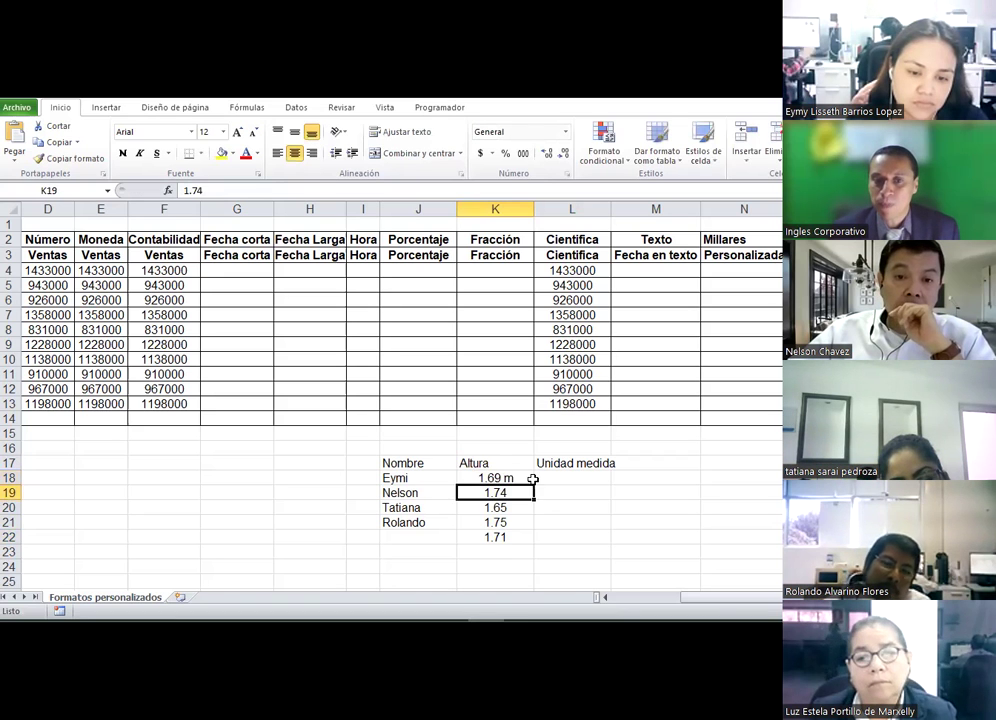
pyautogui.click(531, 479)
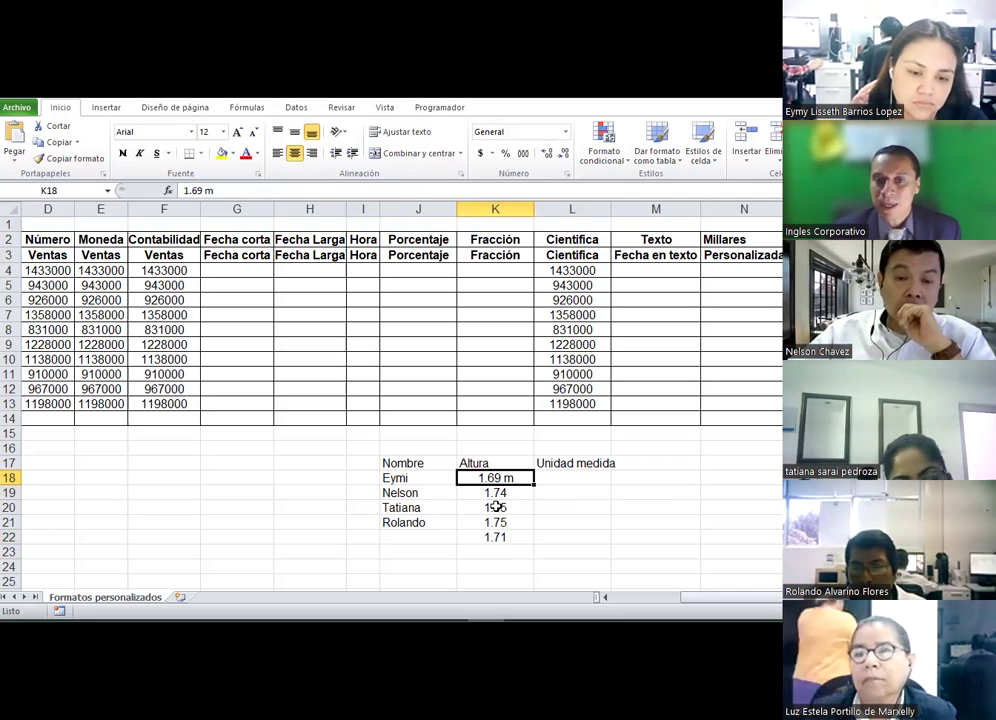
pyautogui.click(511, 538)
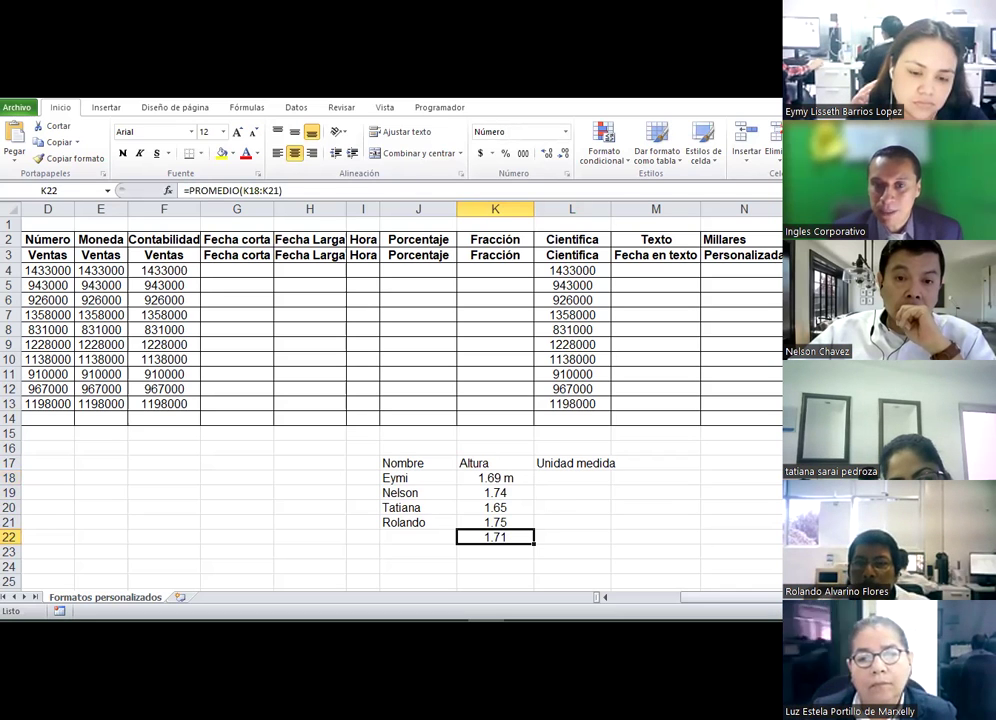
pyautogui.hotkey('alt', '=')
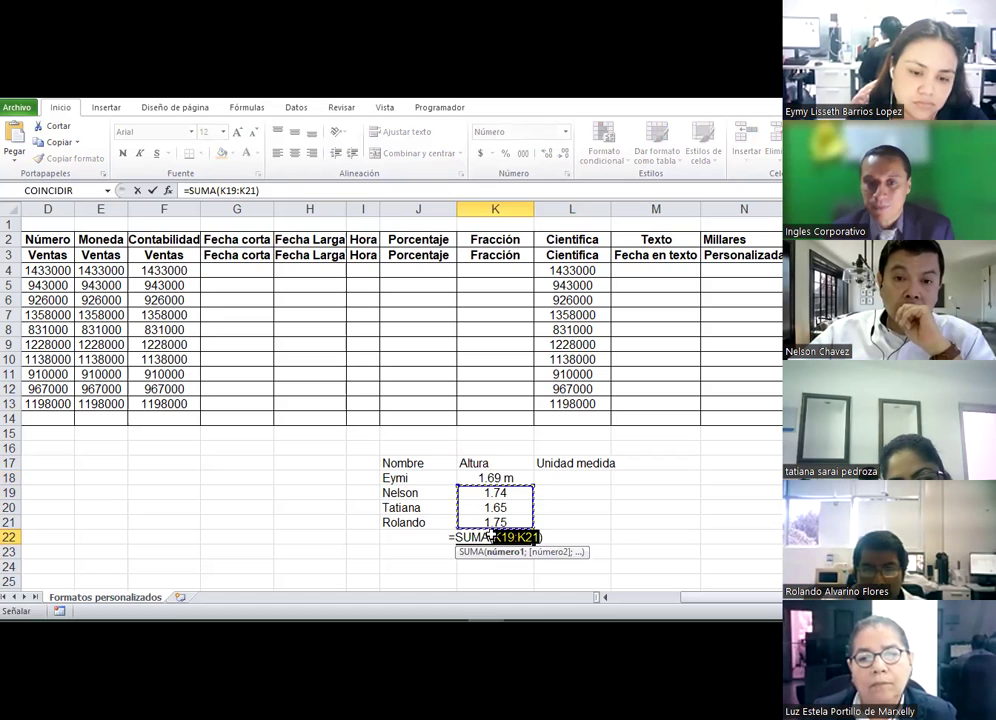
pyautogui.moveTo(495, 478); pyautogui.dragTo(495, 522)
pyautogui.press('Return')
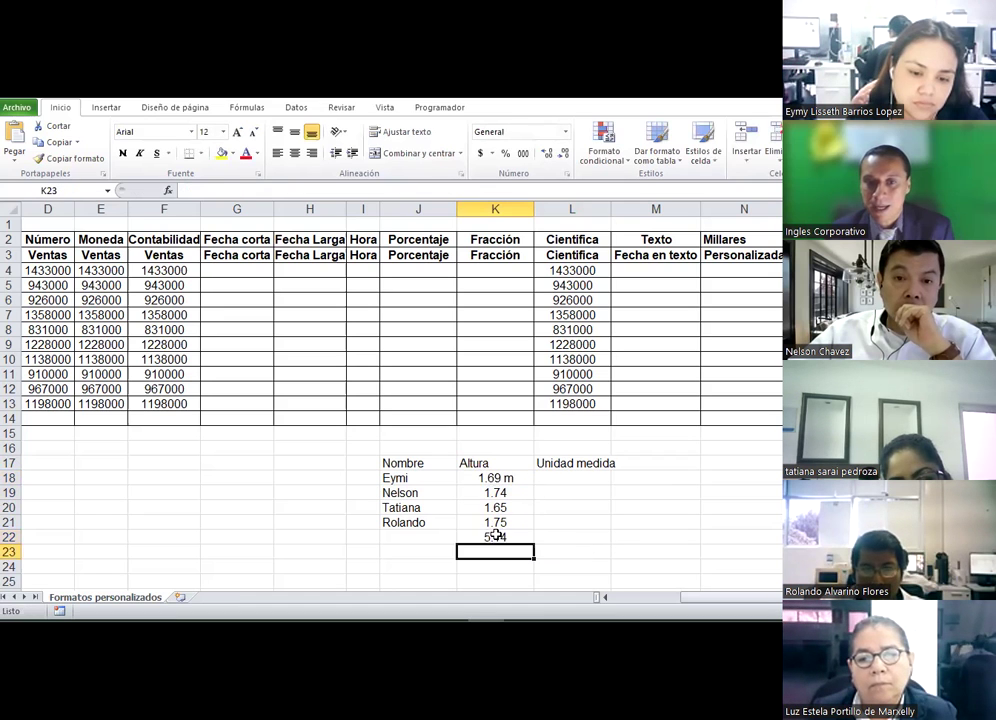
pyautogui.press('Up')
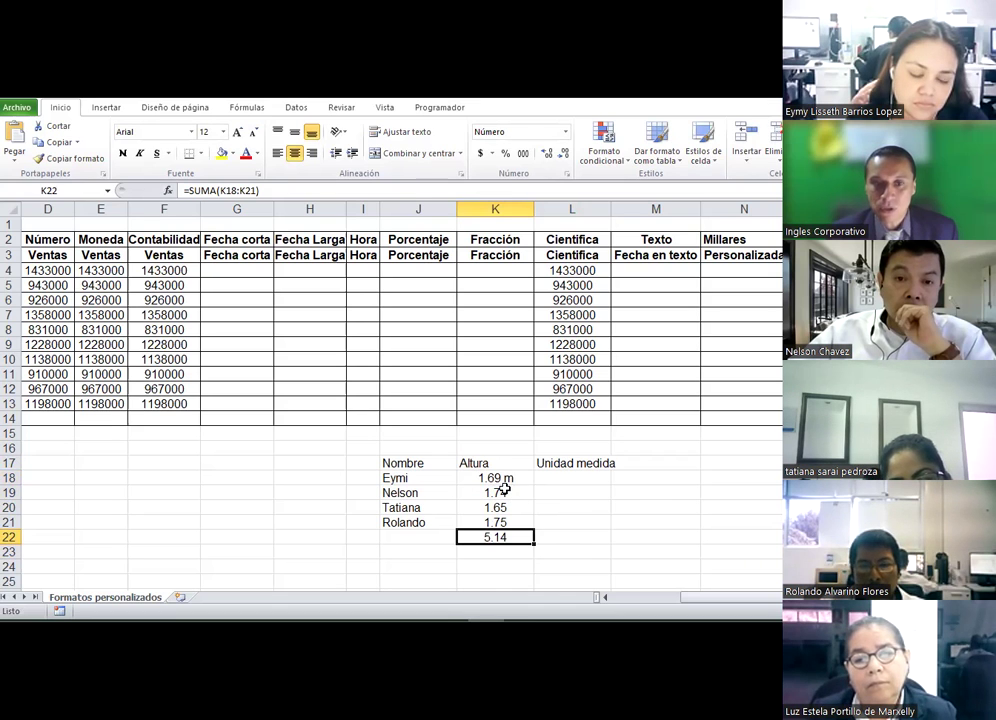
pyautogui.press('Up')
pyautogui.press('Up')
pyautogui.press('Up')
pyautogui.click(491, 535)
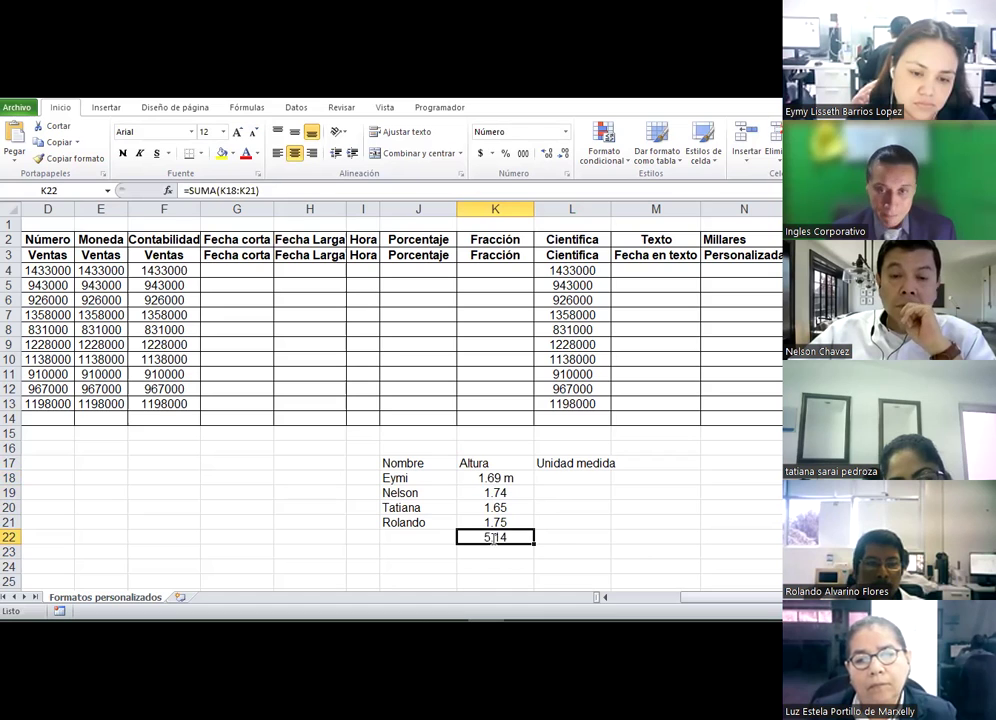
pyautogui.press('F2')
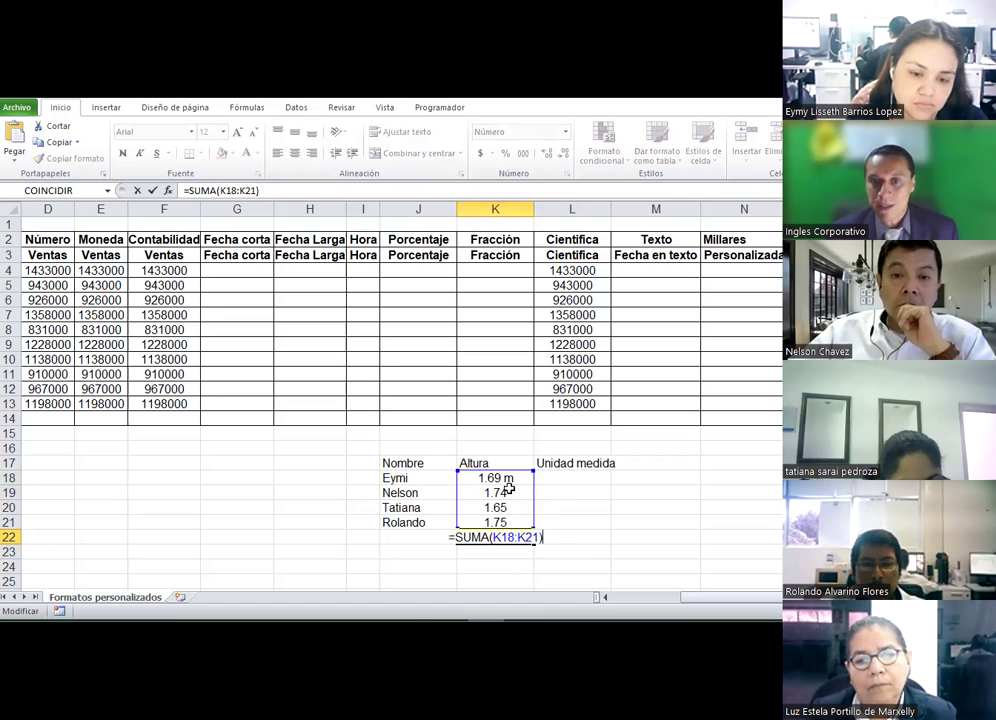
# Remove the ' m' unit from K18 so it holds the number 1.69.
pyautogui.click(506, 478)
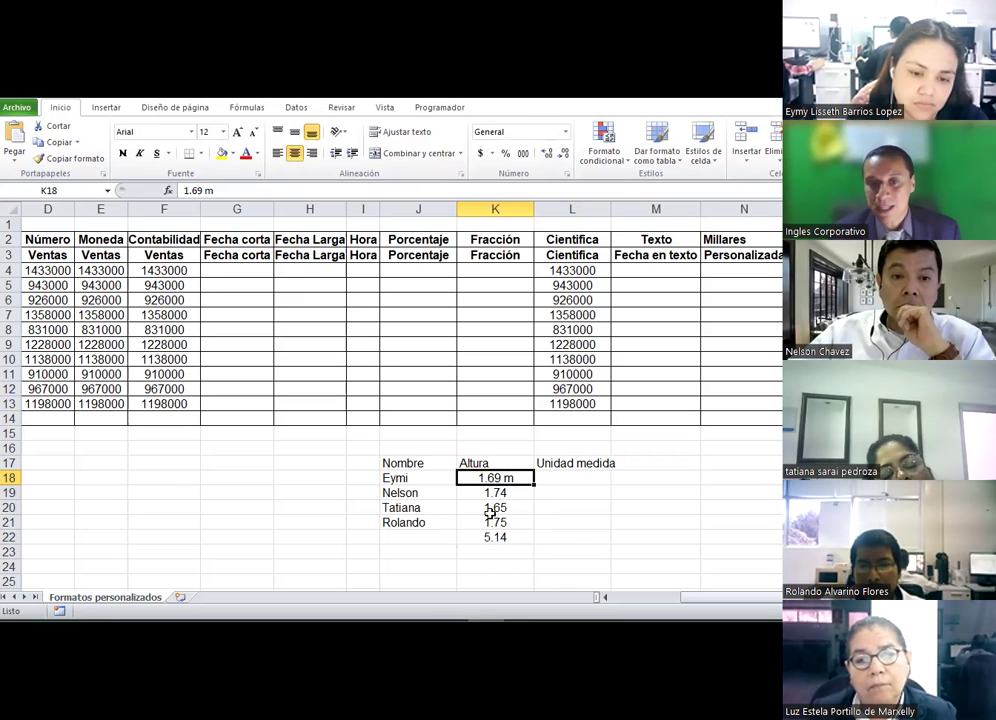
pyautogui.doubleClick(515, 478)
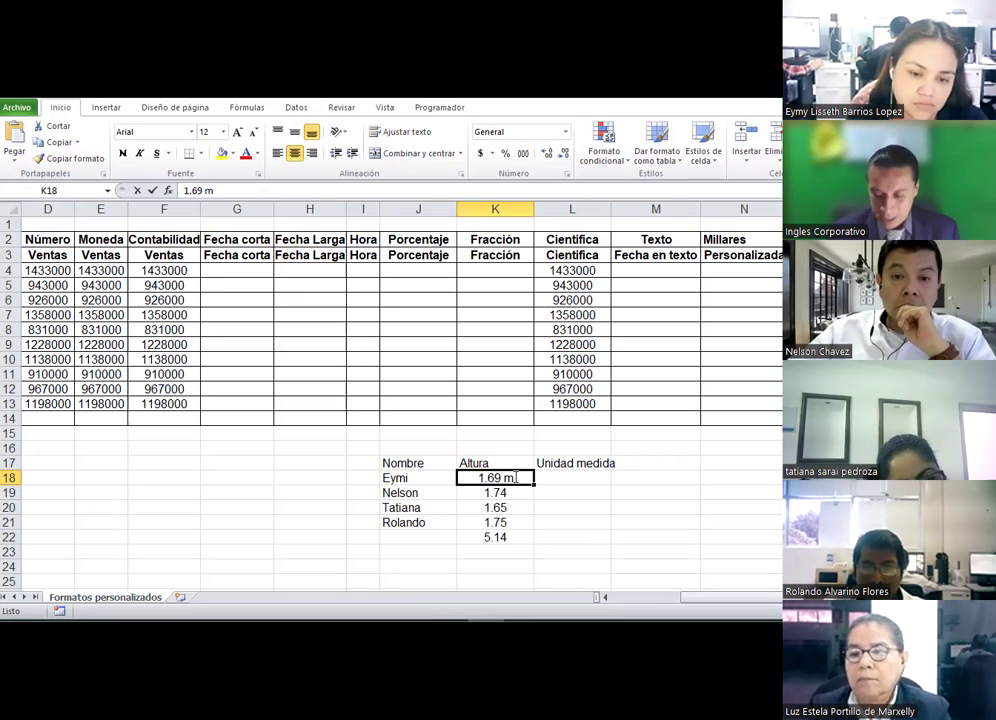
pyautogui.press('BackSpace')
pyautogui.press('BackSpace')
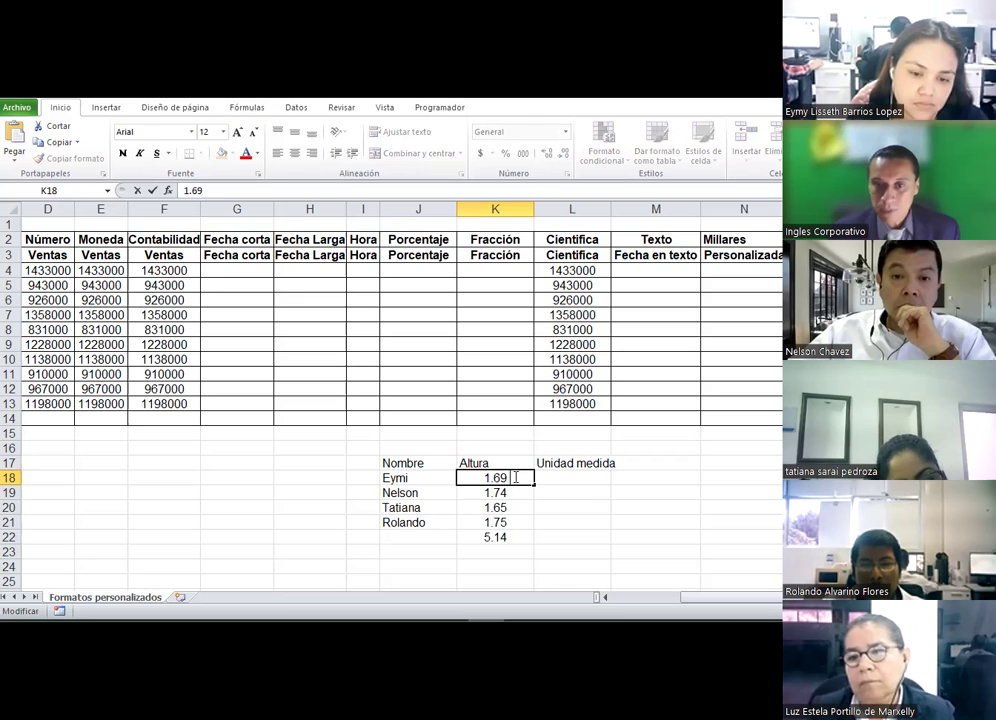
pyautogui.press('Tab')
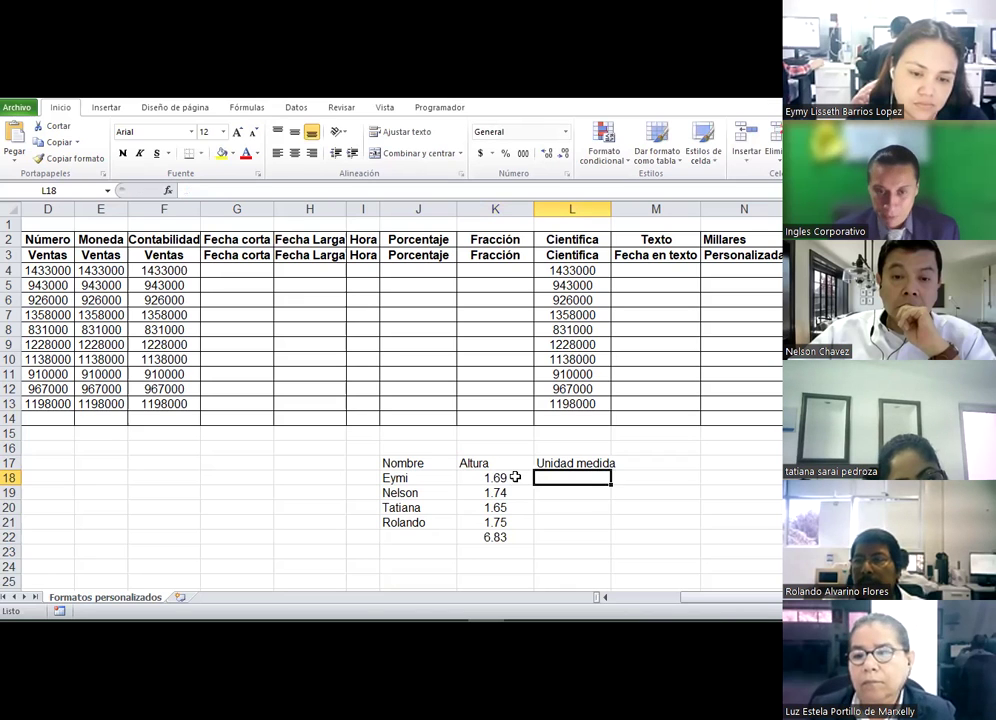
# Change K18 to the text '1.69 metros'.
pyautogui.click(515, 478)
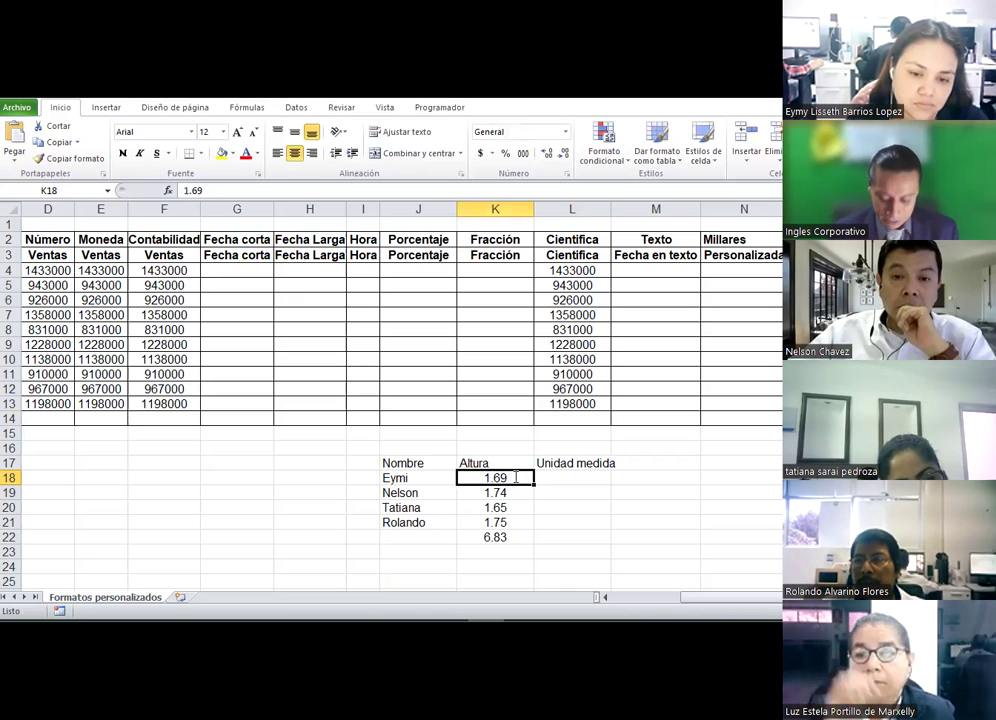
pyautogui.doubleClick(515, 478)
pyautogui.write('metros')
pyautogui.press('Return')
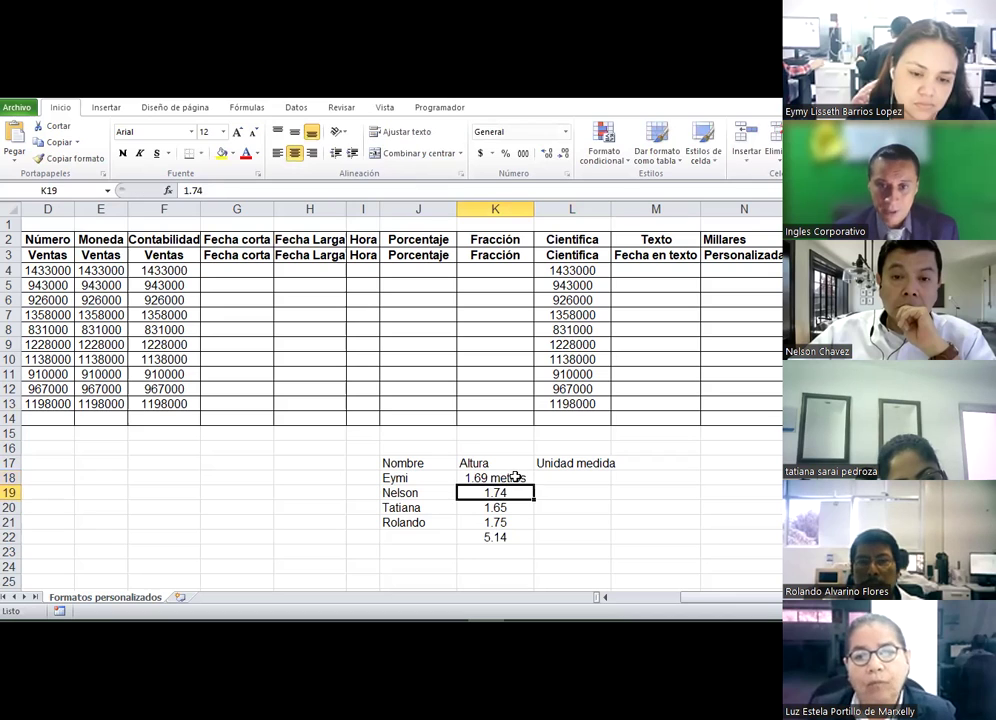
# Clear K22's sum and start an addition formula from the heights above.
pyautogui.moveTo(495, 479); pyautogui.dragTo(506, 525)
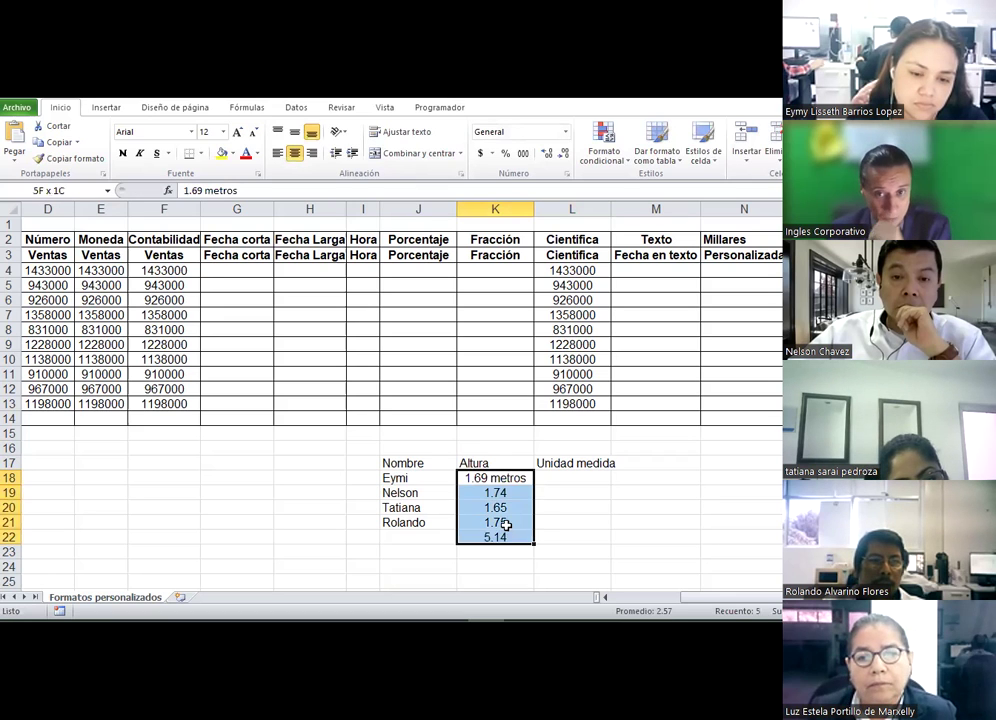
pyautogui.click(501, 538)
pyautogui.press('Delete')
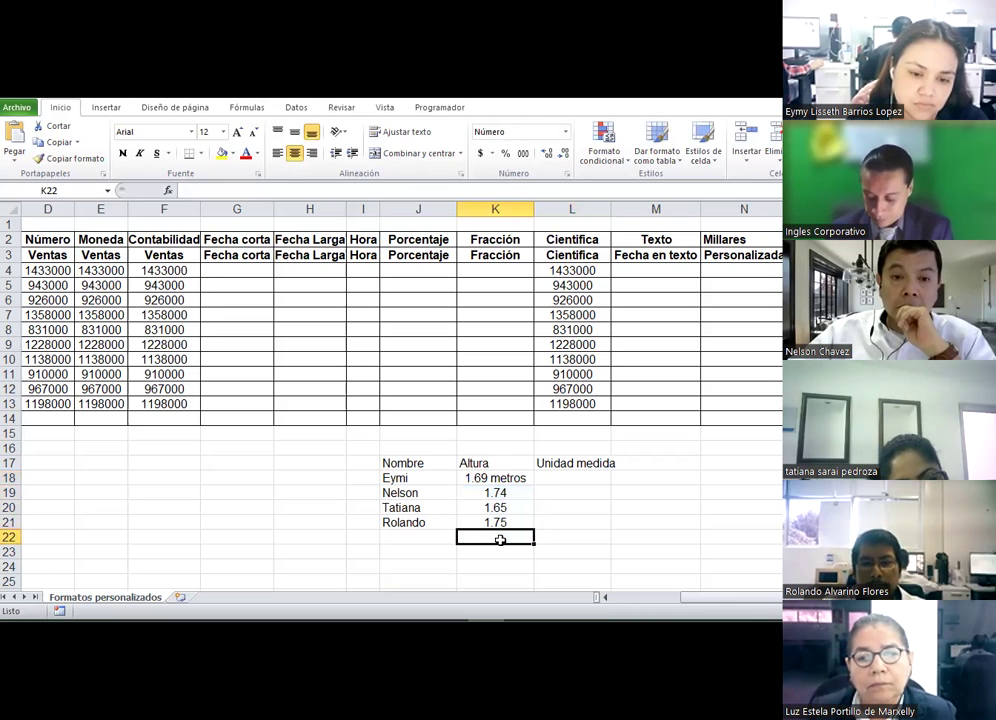
pyautogui.write('+')
pyautogui.press('Up')
pyautogui.press('Up')
pyautogui.press('Up')
pyautogui.press('Up')
pyautogui.write('+')
pyautogui.press('Up')
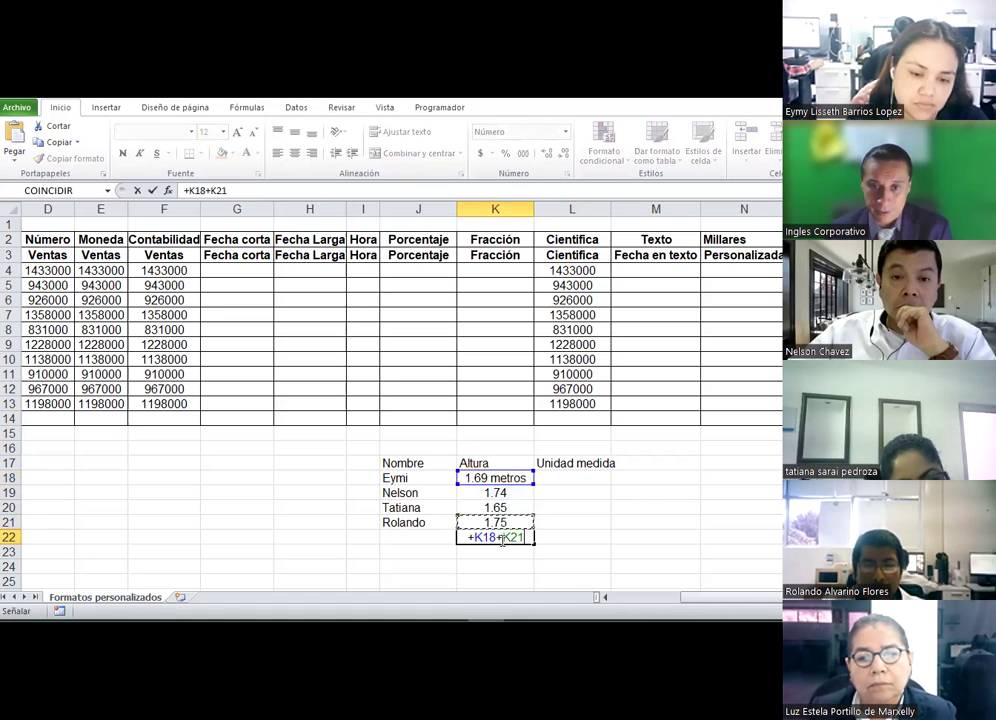
pyautogui.press('Return')
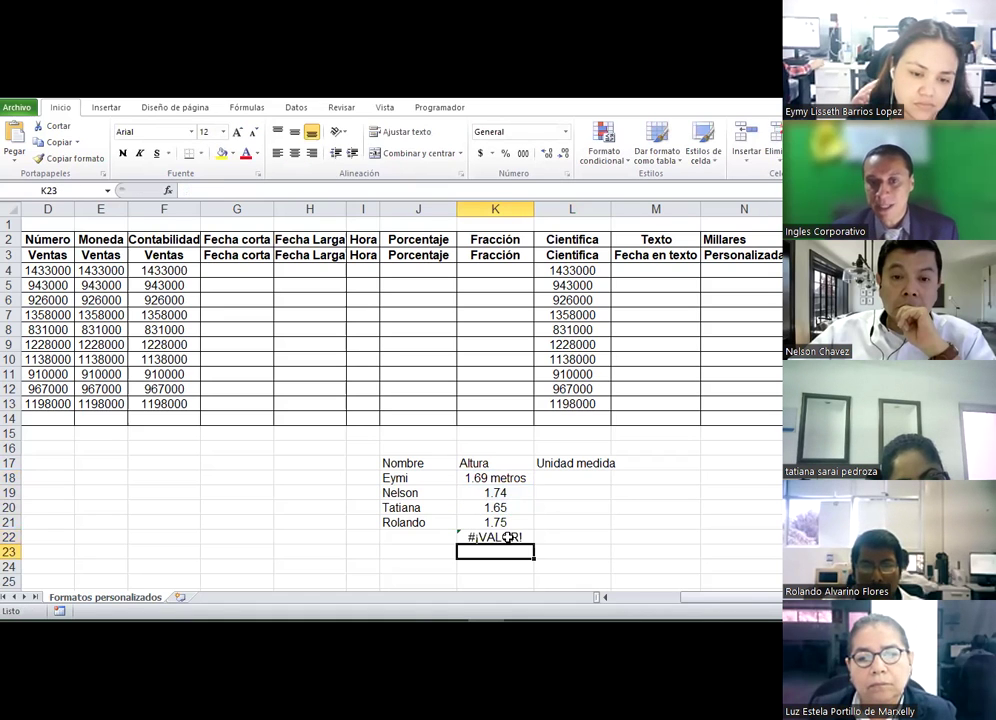
pyautogui.press('Up')
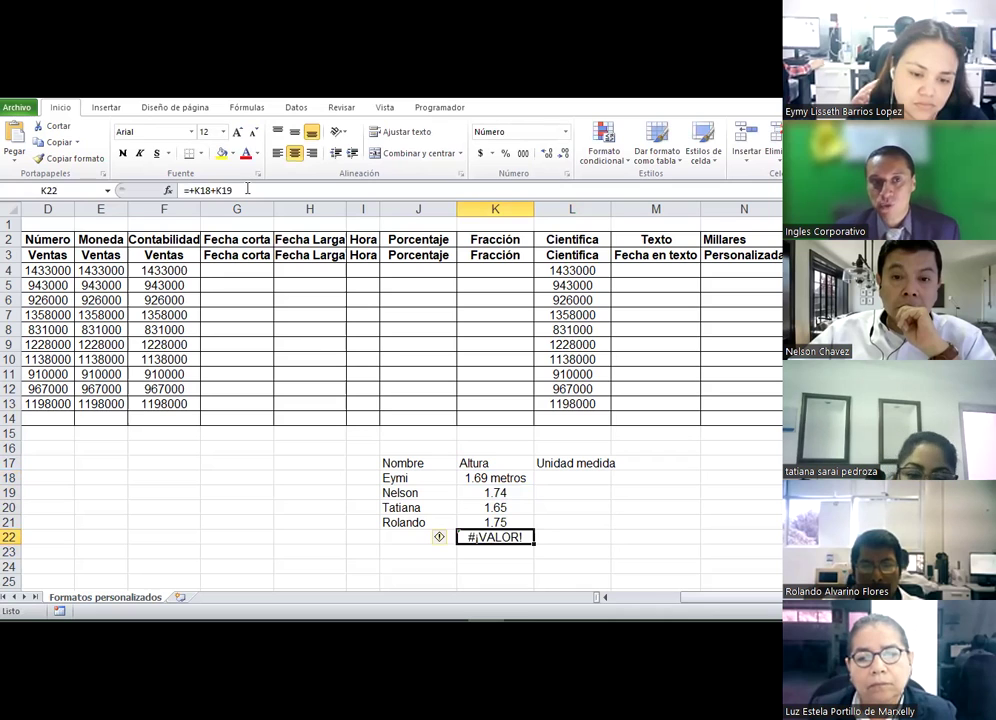
# Extend K22's formula to =+K18+K19+K20+K21, which returns #¡VALOR!
pyautogui.click(247, 189)
pyautogui.write('+')
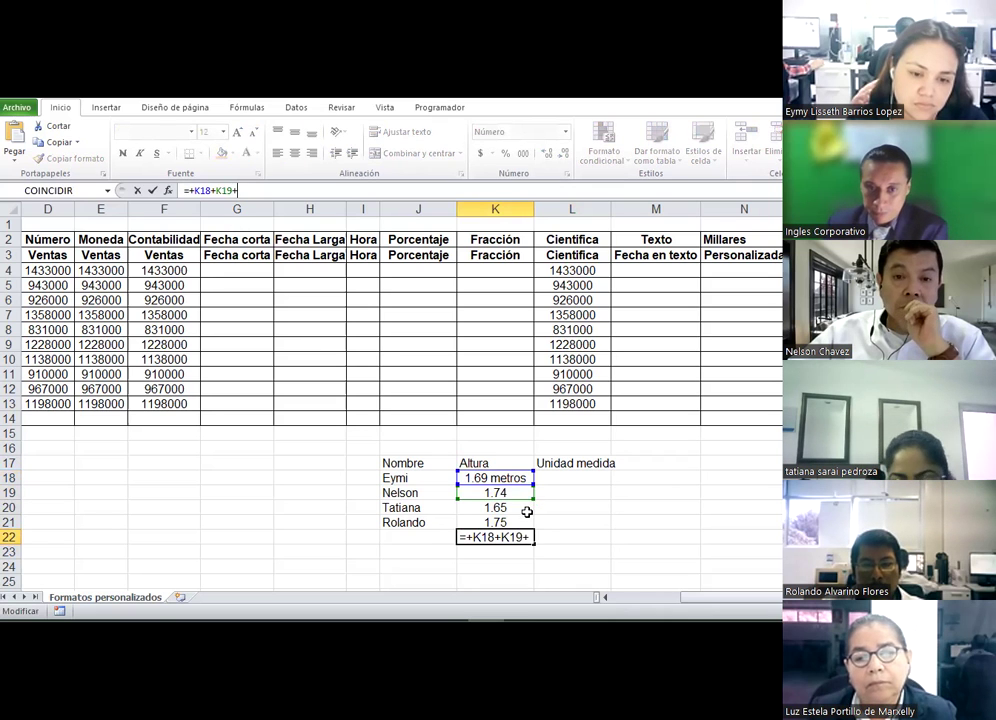
pyautogui.click(516, 520)
pyautogui.press('Return')
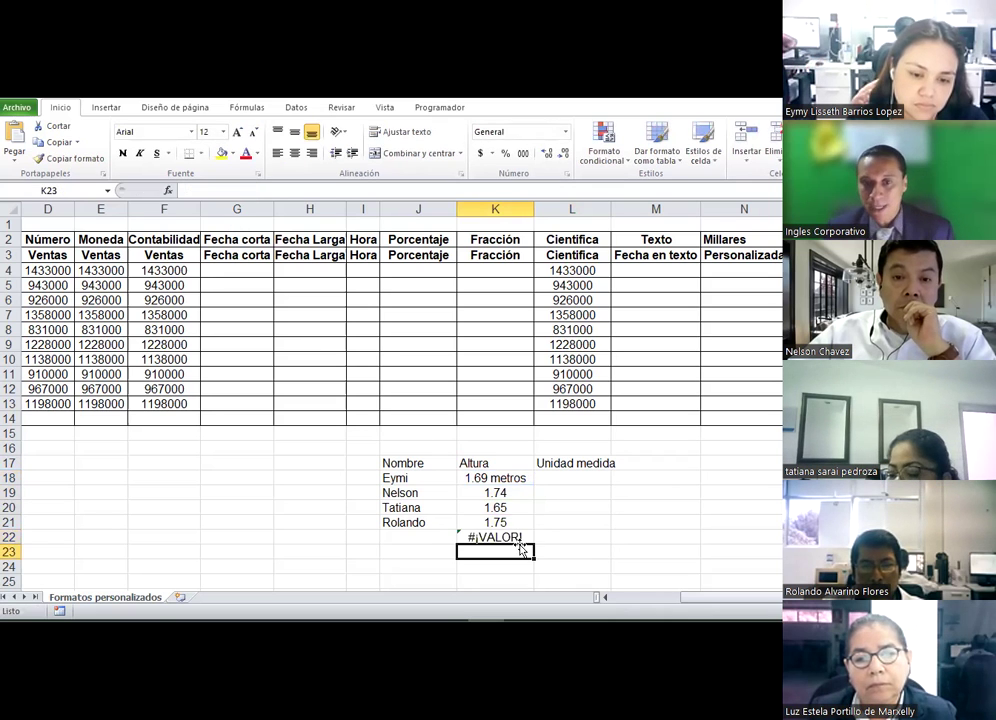
pyautogui.press('Up')
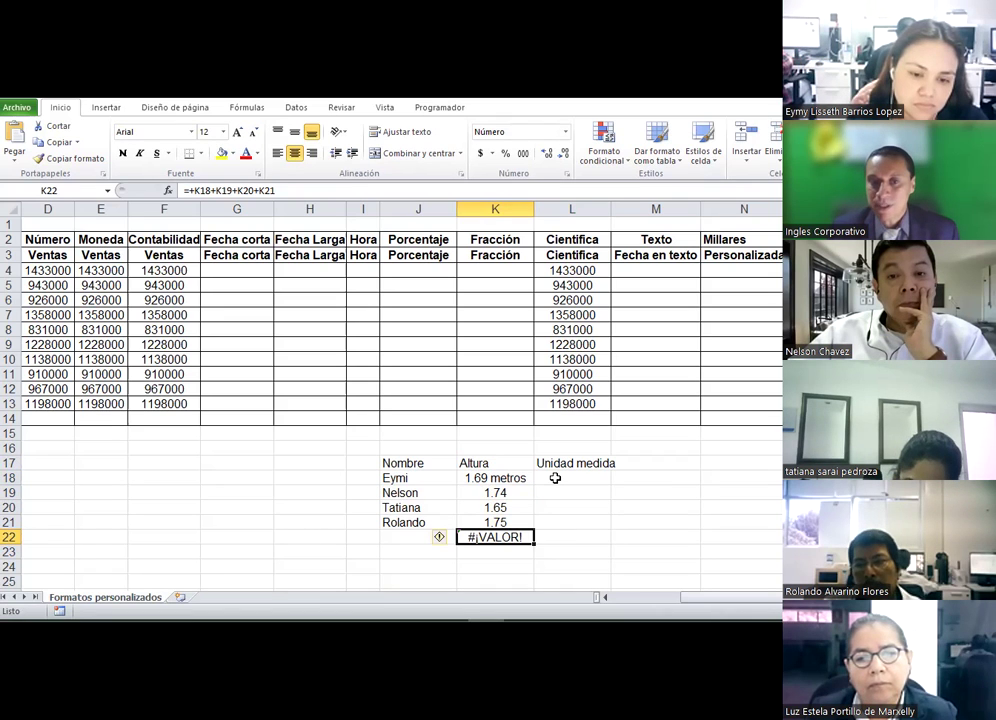
# Delete 'metros' from K18 so it is plain 1.69 again.
pyautogui.click(497, 480)
pyautogui.press('F2')
pyautogui.hotkey('ctrl', 'shift', 'Left')
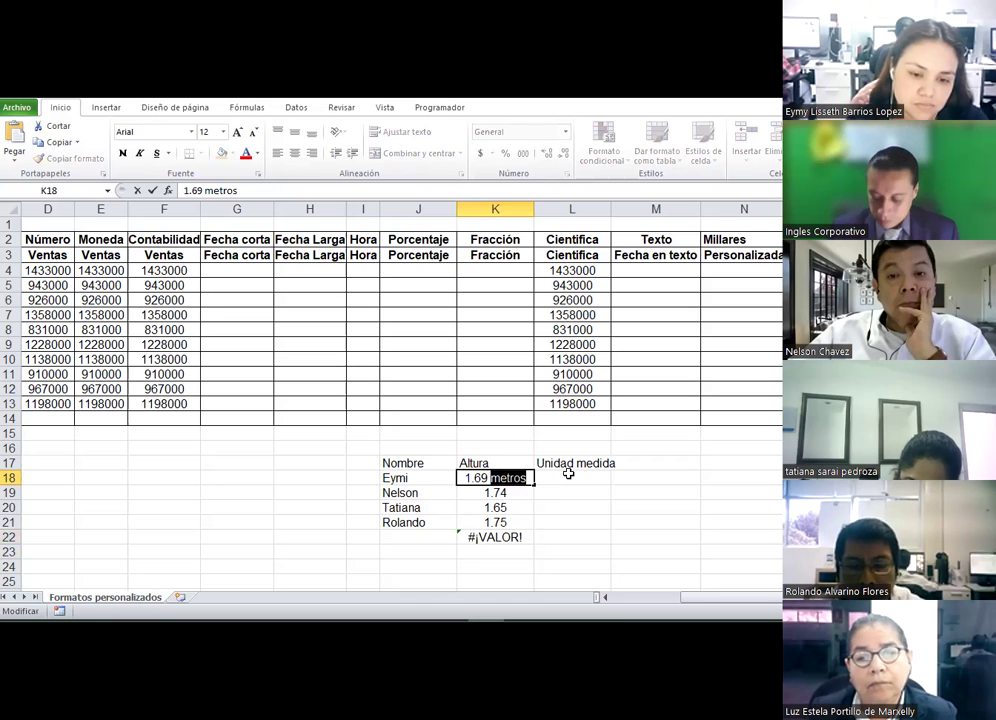
pyautogui.press('BackSpace')
pyautogui.press('Return')
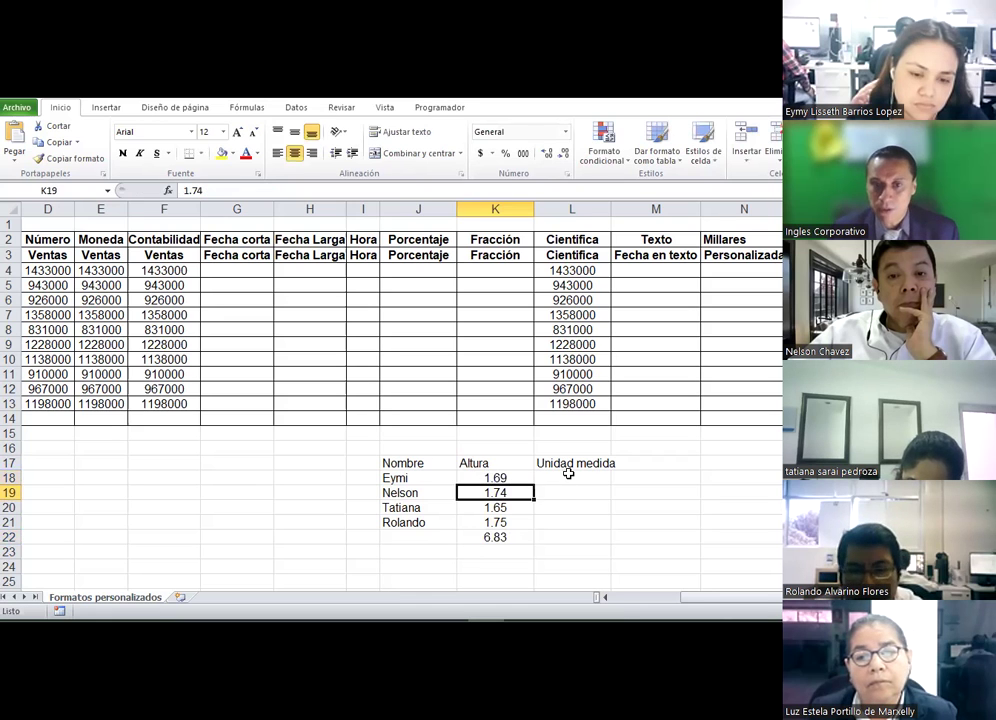
# Enter Metros in L18 and copy it into L19:L21.
pyautogui.click(568, 476)
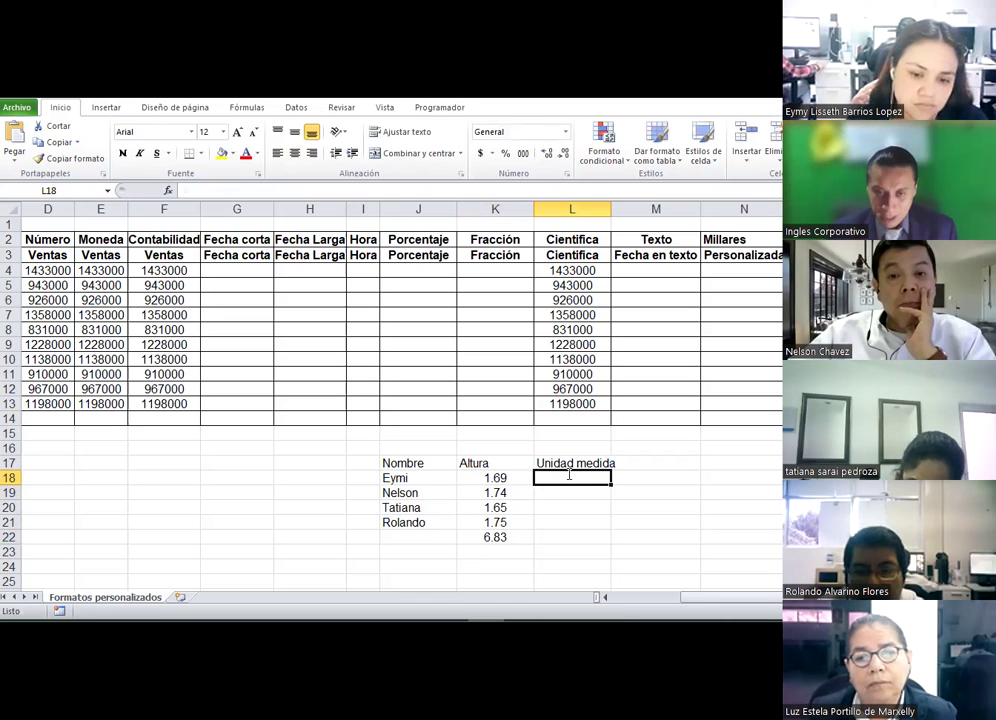
pyautogui.write('Metros')
pyautogui.press('Return')
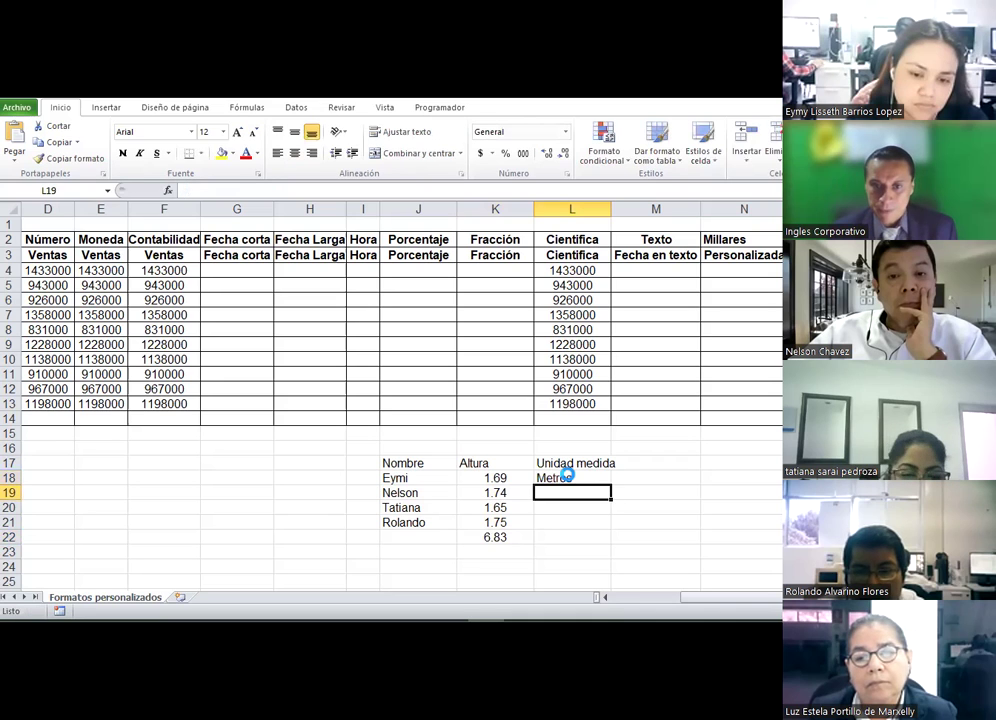
pyautogui.click(568, 476)
pyautogui.hotkey('ctrl', 'c')
pyautogui.press('Down')
pyautogui.hotkey('shift', 'Down')
pyautogui.hotkey('shift', 'Down')
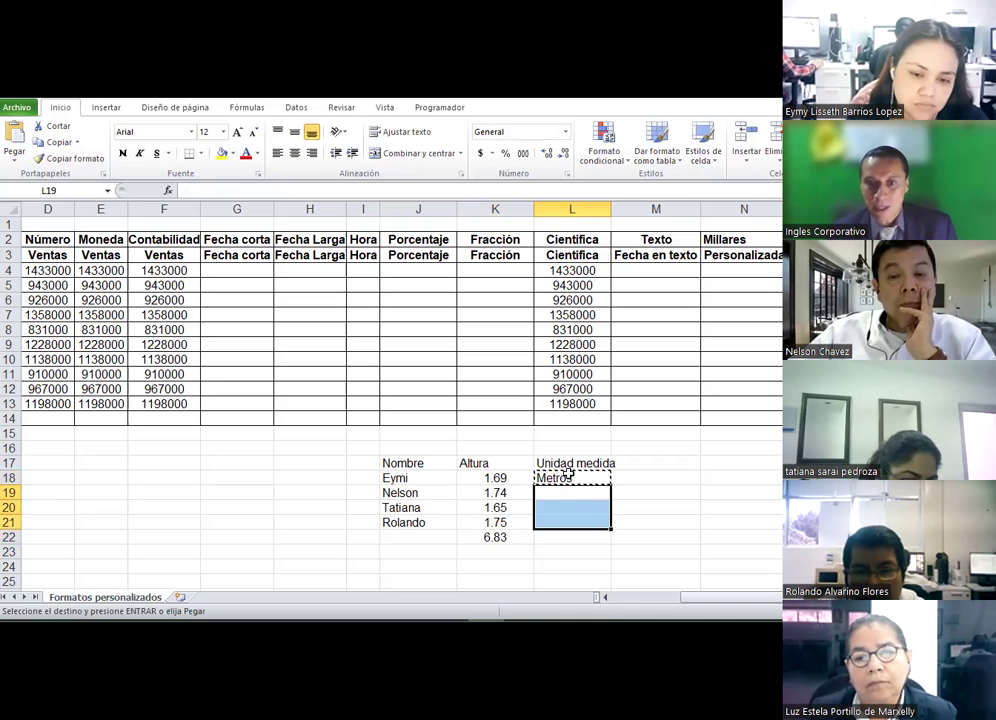
pyautogui.hotkey('ctrl', 'v')
pyautogui.press('Up')
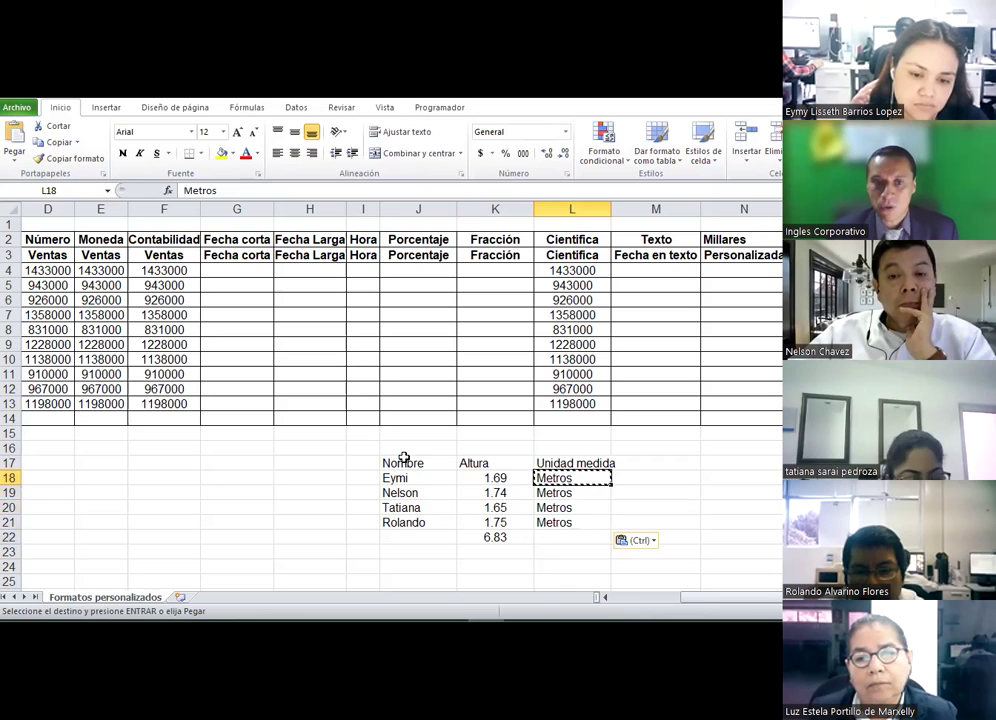
# Select the Altura and Unidad medida columns down to the total row.
pyautogui.moveTo(403, 463); pyautogui.dragTo(572, 508)
pyautogui.keyDown('shift'); pyautogui.click(530, 536); pyautogui.keyUp('shift')
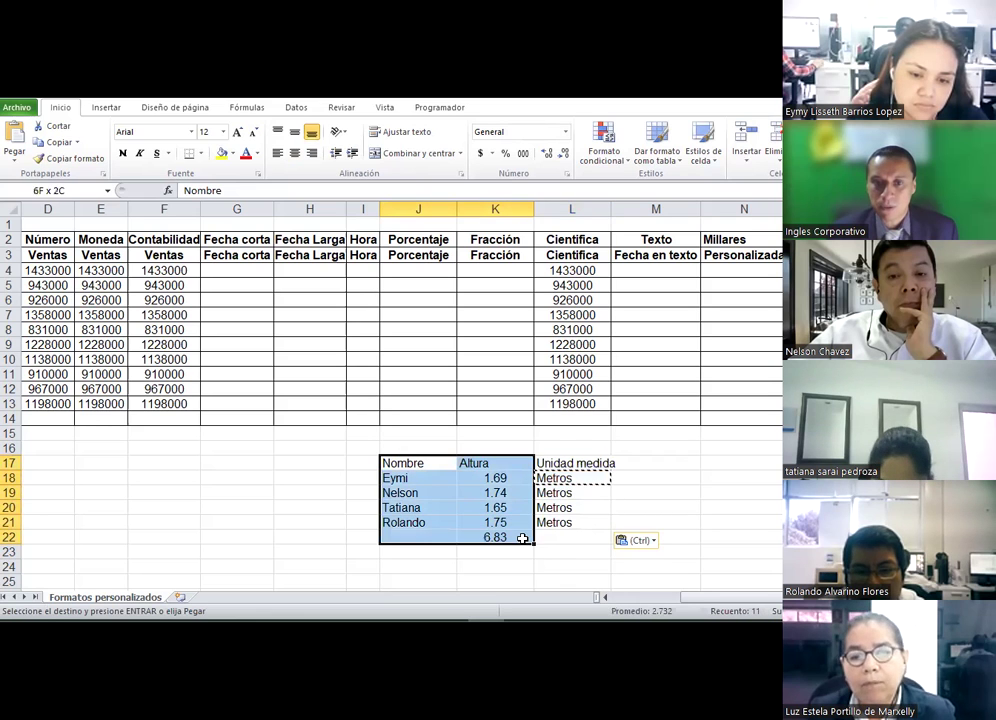
pyautogui.keyDown('shift'); pyautogui.click(582, 535); pyautogui.keyUp('shift')
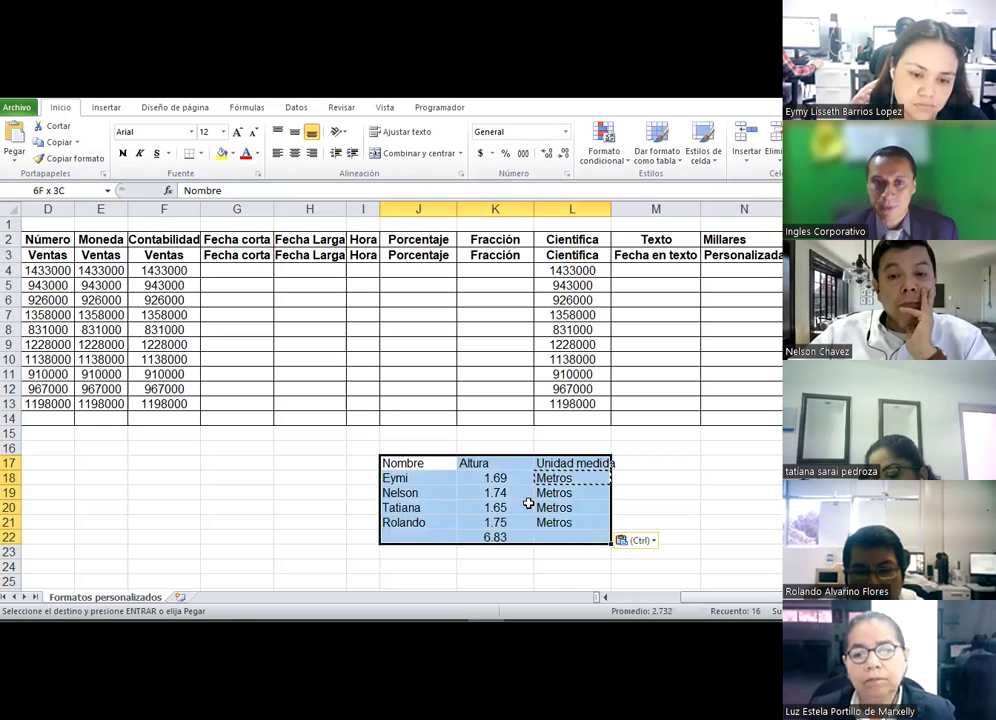
pyautogui.click(416, 462)
pyautogui.moveTo(480, 463); pyautogui.dragTo(572, 537)
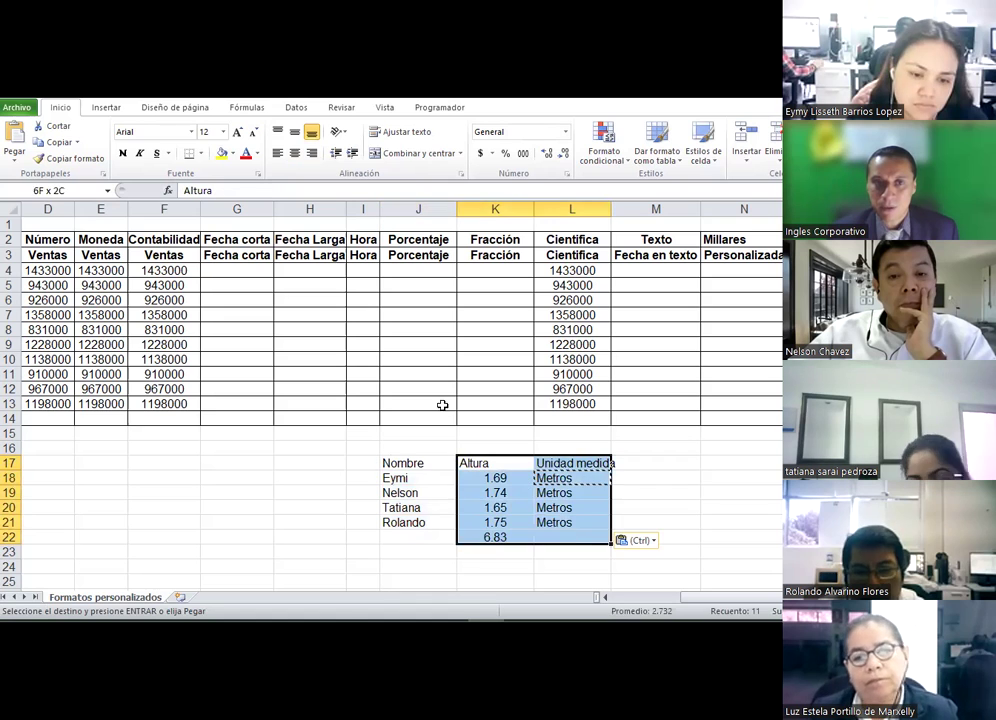
# Apply Bordes externos outlines to the Nombre, Altura and Unidad medida blocks.
pyautogui.click(200, 153)
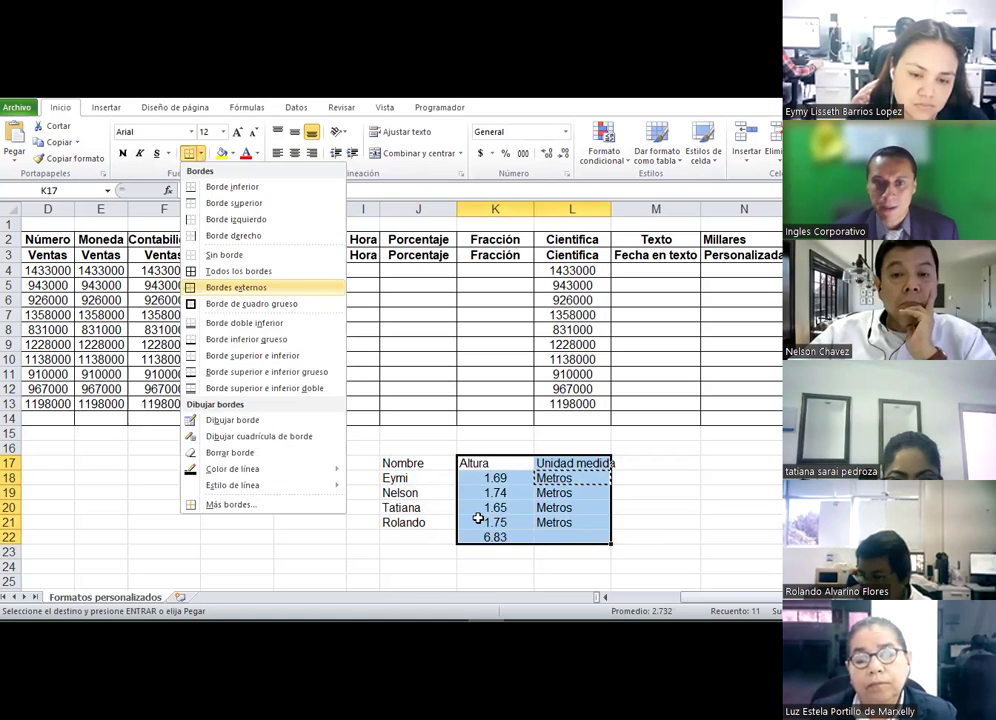
pyautogui.click(245, 285)
pyautogui.click(416, 462)
pyautogui.moveTo(416, 463); pyautogui.dragTo(416, 537)
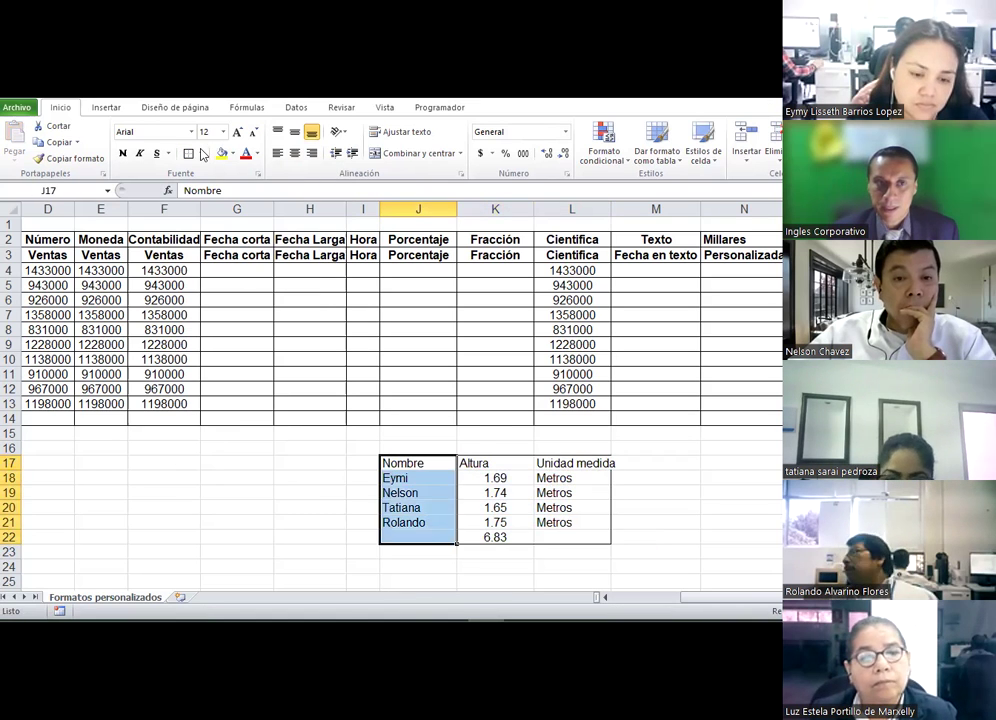
pyautogui.click(200, 153)
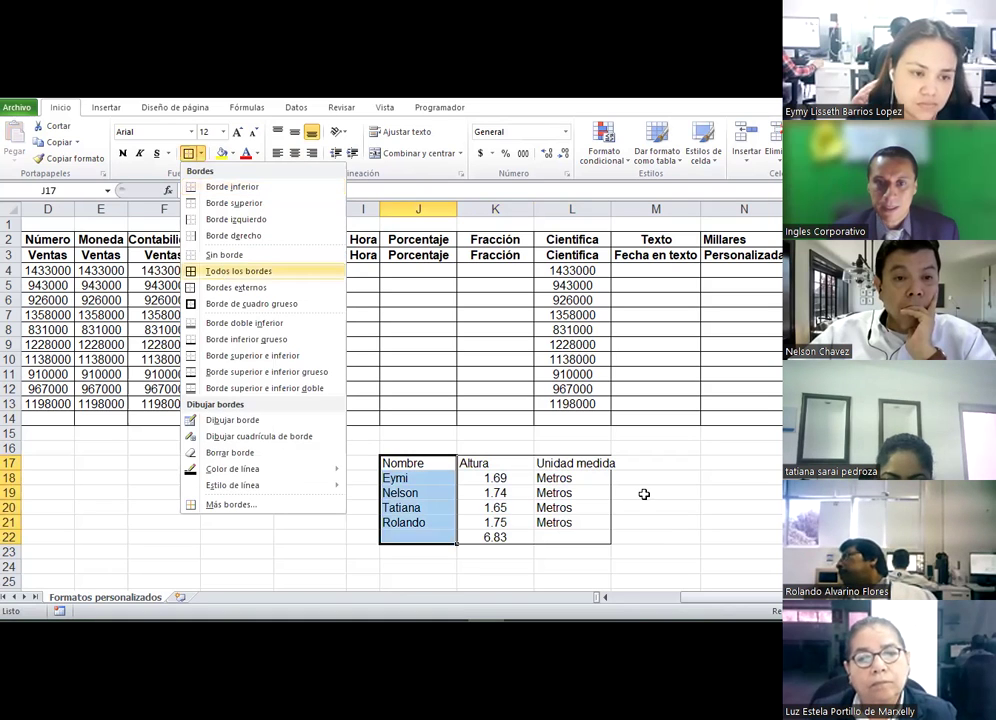
pyautogui.click(506, 467)
pyautogui.moveTo(506, 467); pyautogui.dragTo(553, 493)
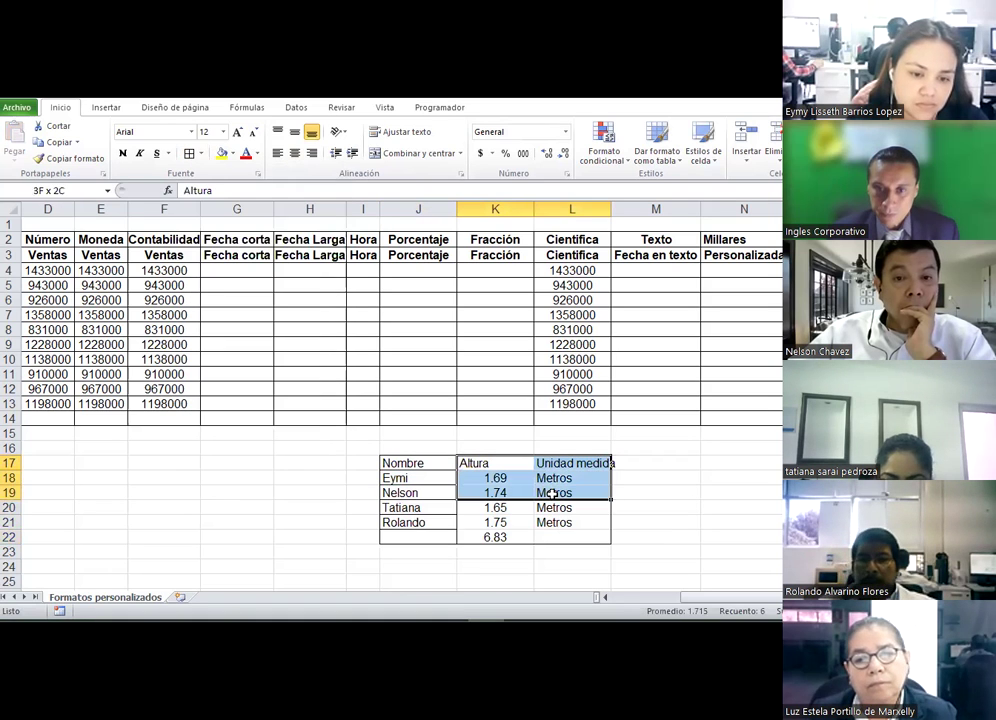
pyautogui.moveTo(506, 464)
pyautogui.mouseDown()
pyautogui.moveTo(528, 464)
pyautogui.moveTo(572, 537)
pyautogui.mouseUp()
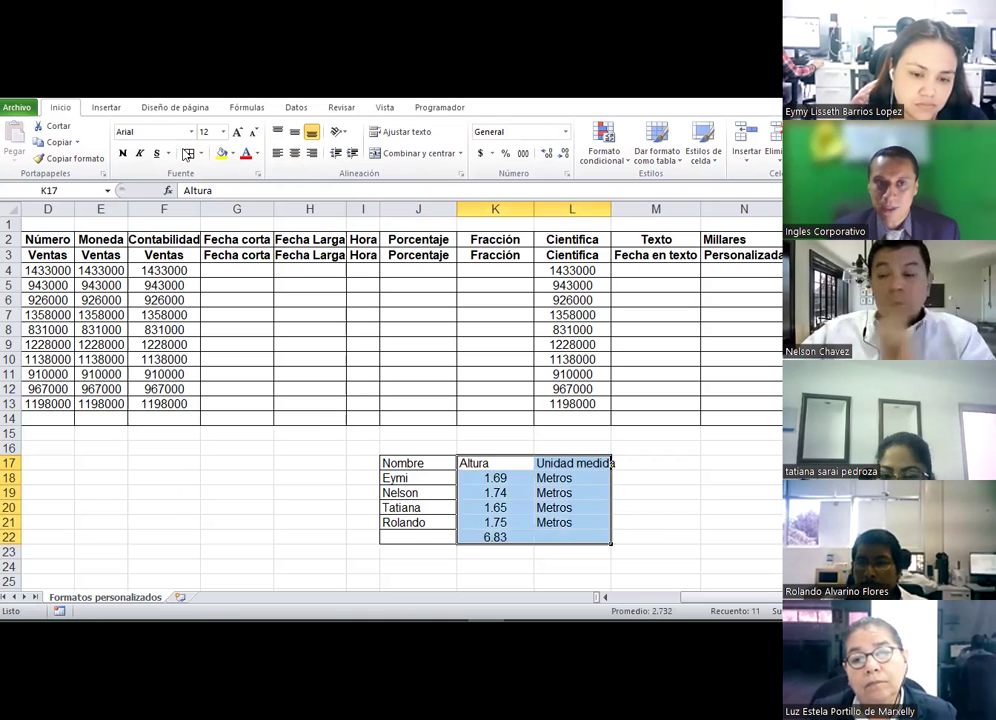
pyautogui.click(655, 522)
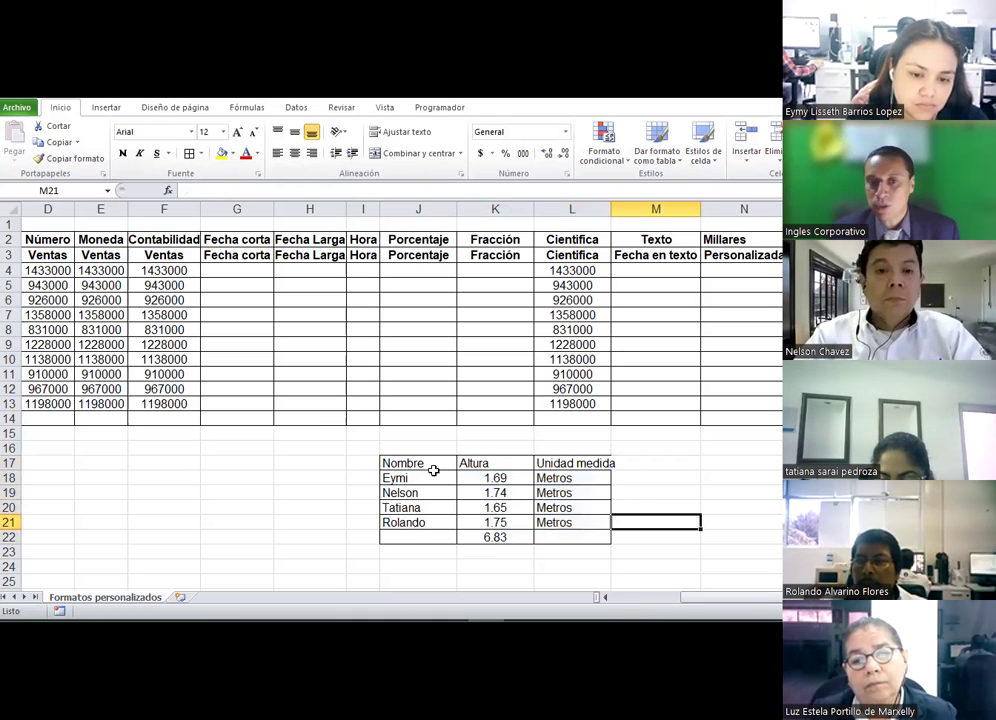
# Center the header titles in row 17 (J17:L17).
pyautogui.moveTo(418, 463); pyautogui.dragTo(572, 463)
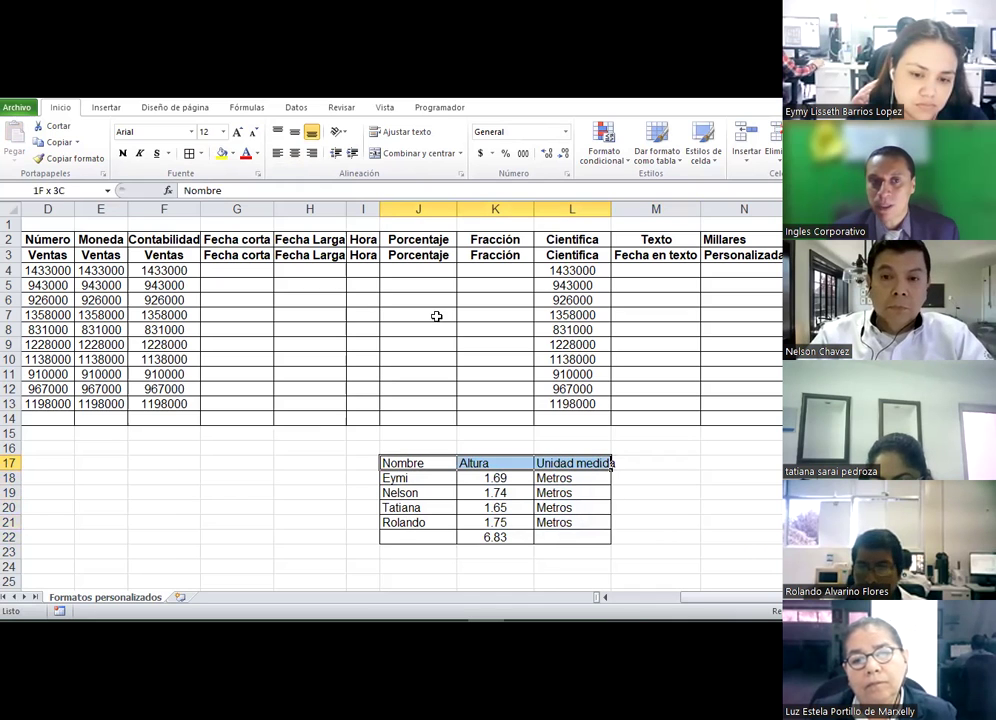
pyautogui.click(294, 153)
pyautogui.click(640, 493)
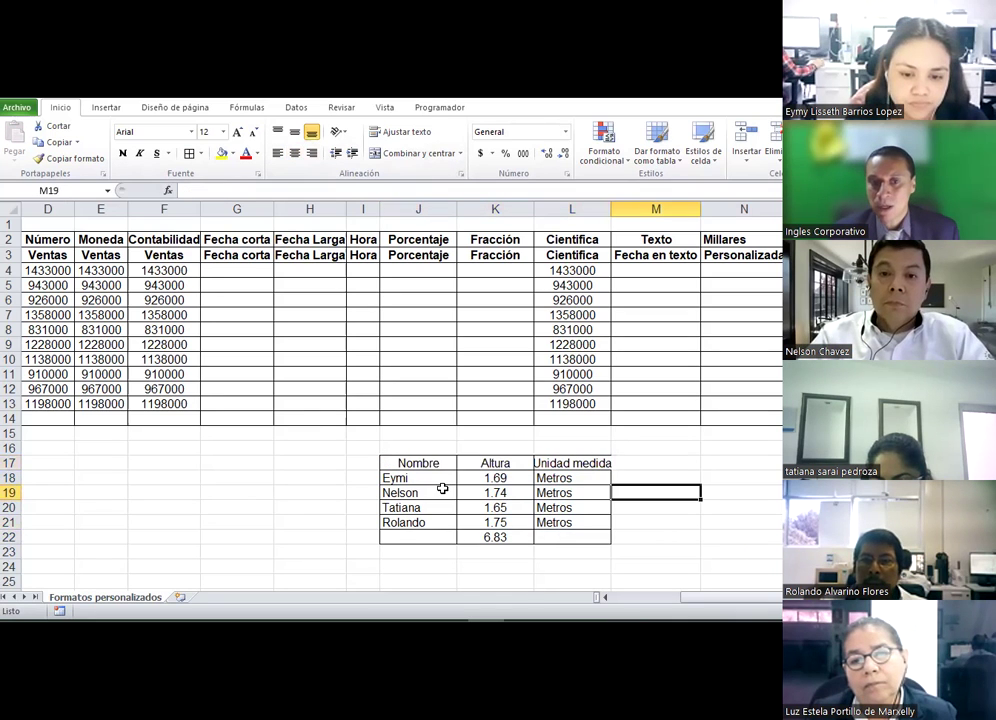
# Select the names Eymi through Rolando, then the four heights.
pyautogui.moveTo(400, 478); pyautogui.dragTo(418, 520)
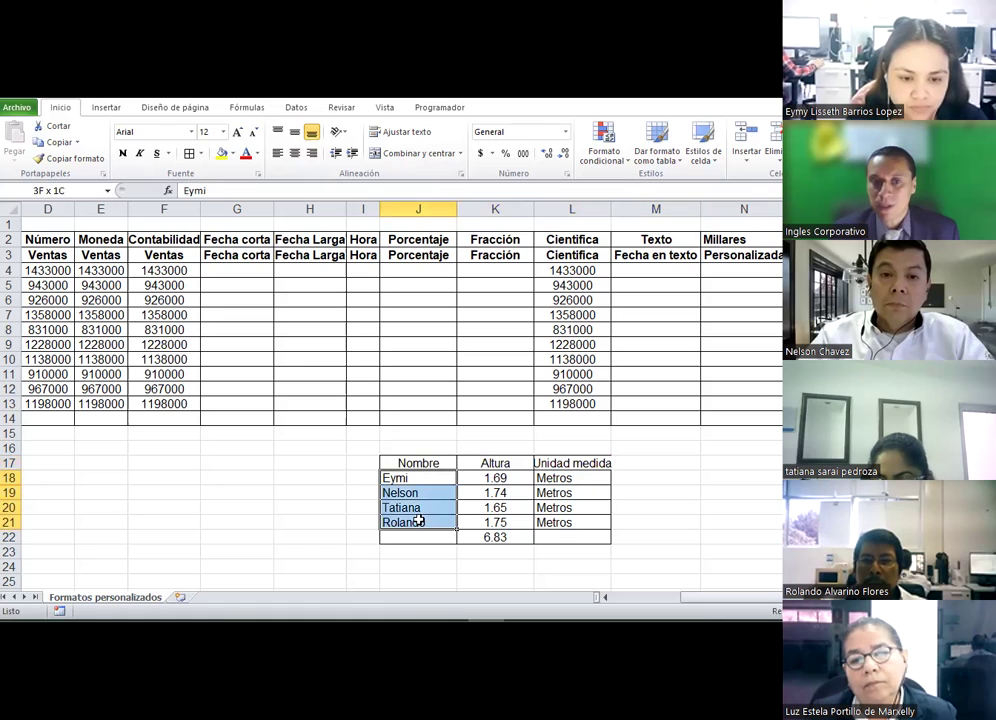
pyautogui.click(497, 477)
pyautogui.keyDown('shift'); pyautogui.click(497, 521); pyautogui.keyUp('shift')
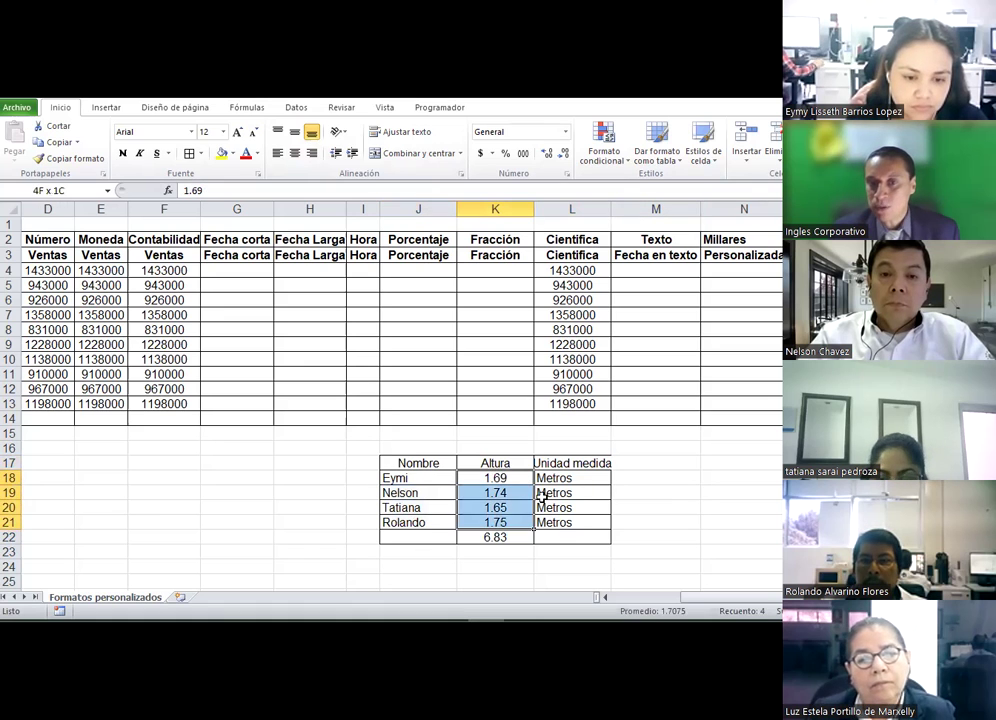
# Autofit column L to the Unidad medida heading and check K22's sum formula.
pyautogui.click(499, 479)
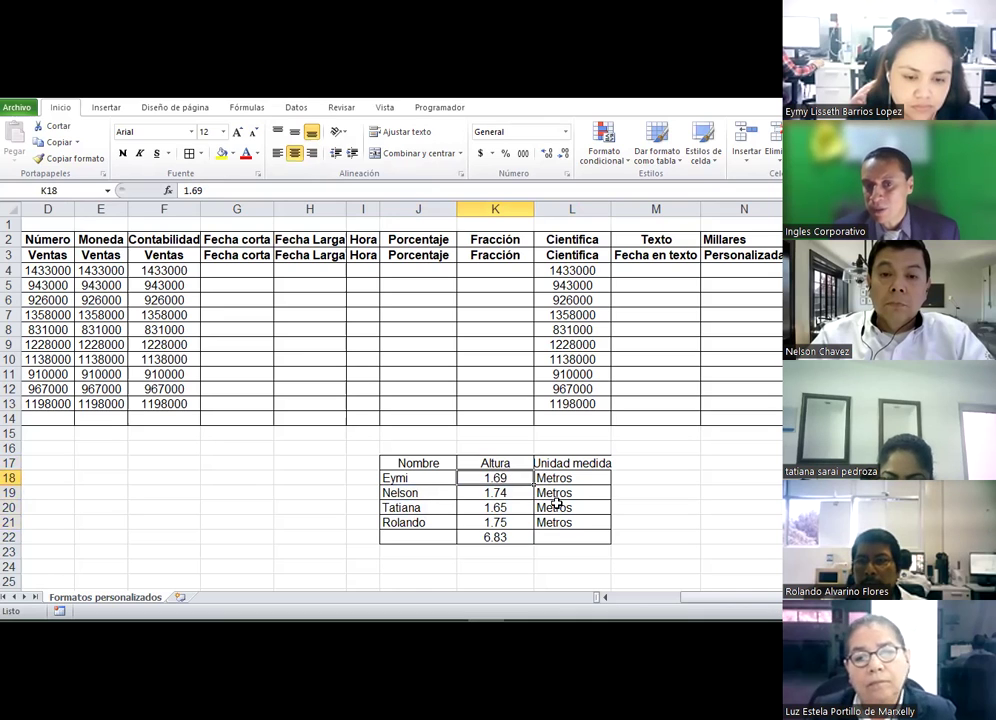
pyautogui.press('Right')
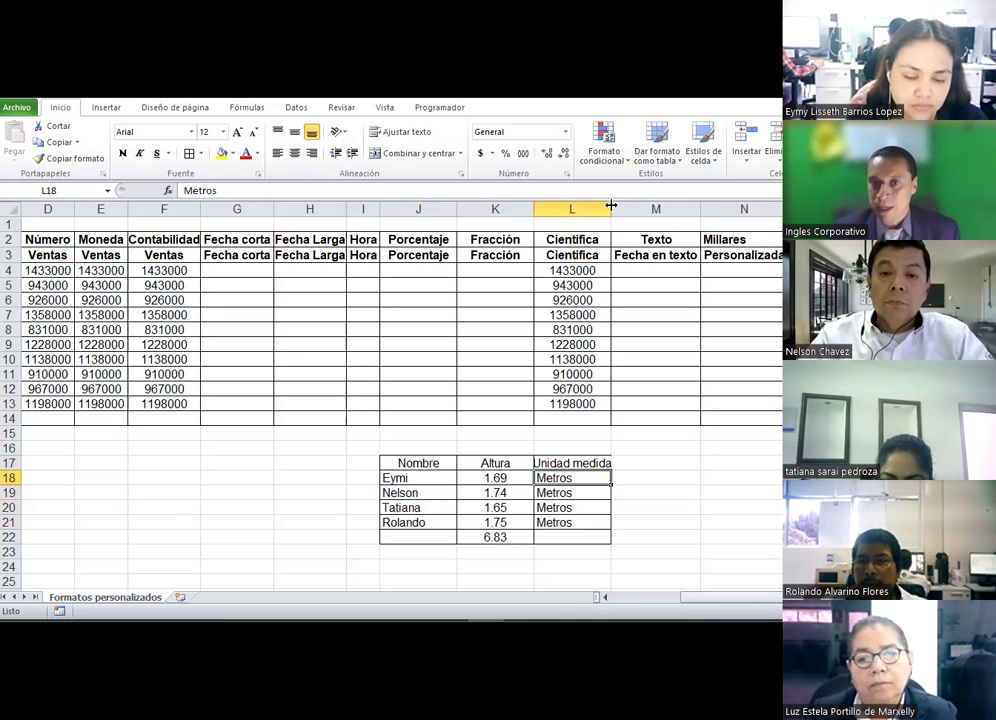
pyautogui.doubleClick(612, 205)
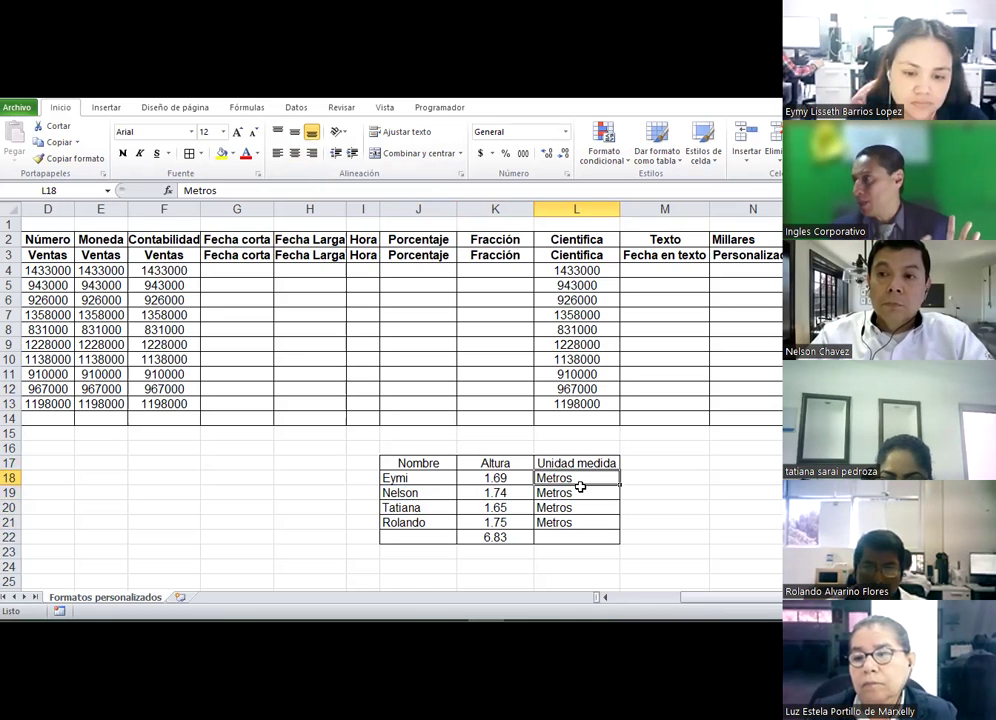
pyautogui.click(491, 538)
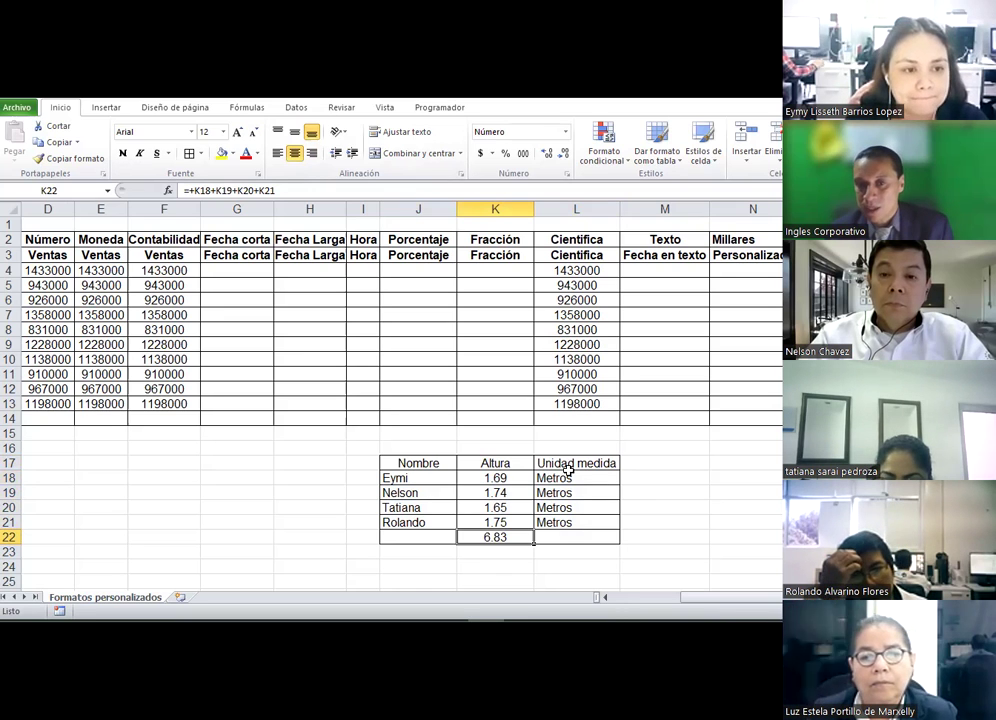
pyautogui.press('Up')
pyautogui.press('Up')
pyautogui.press('Up')
pyautogui.press('Right')
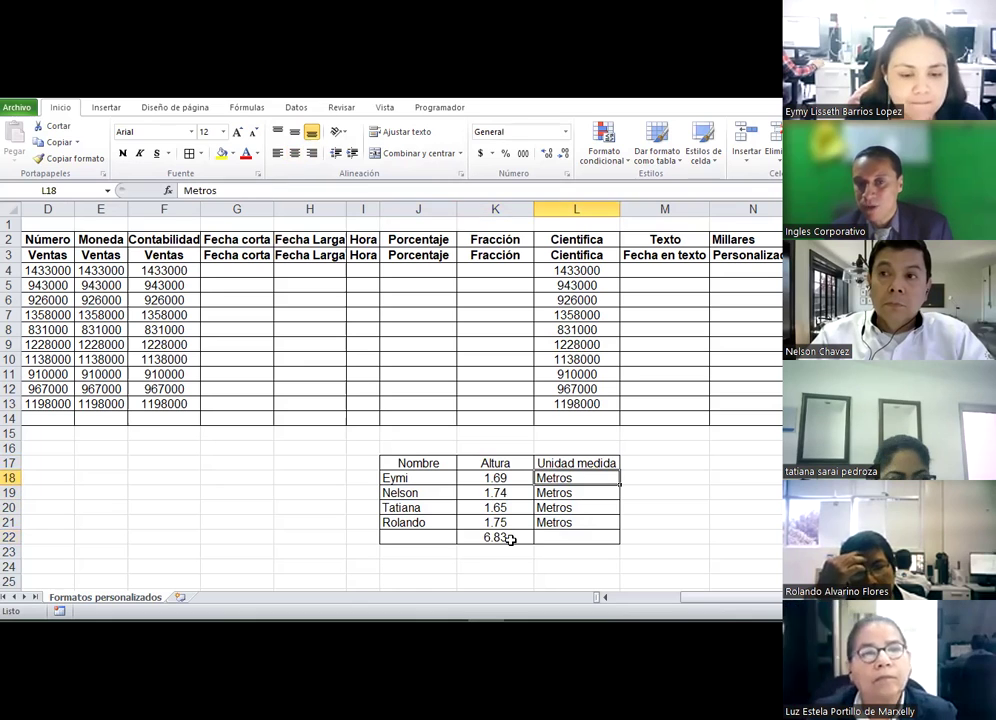
pyautogui.doubleClick(530, 479)
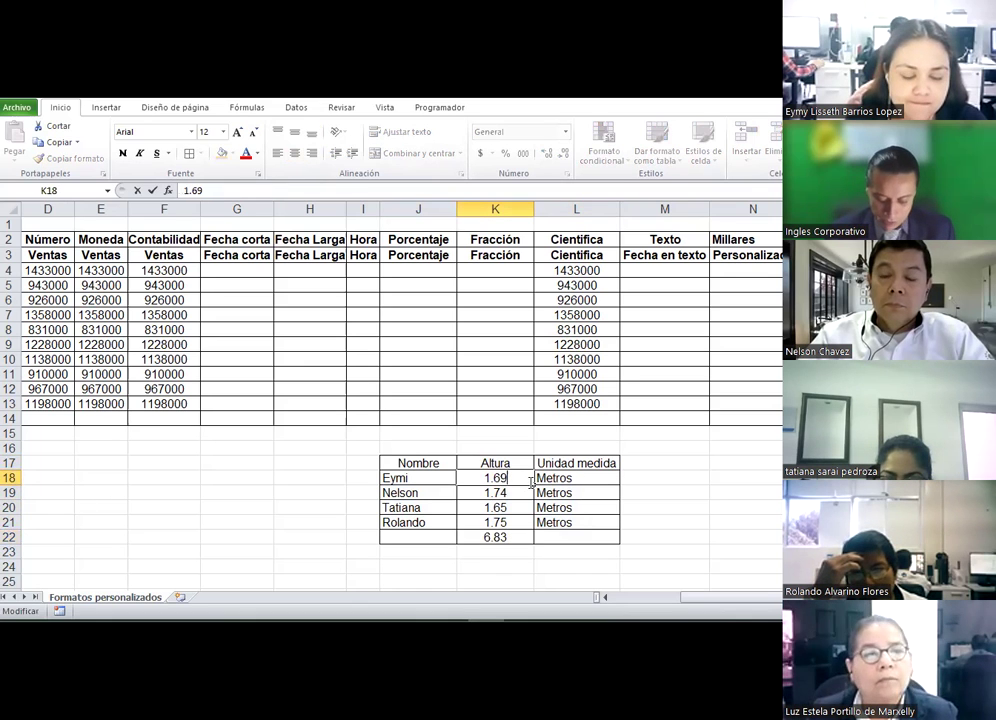
pyautogui.write('metros')
pyautogui.press('Return')
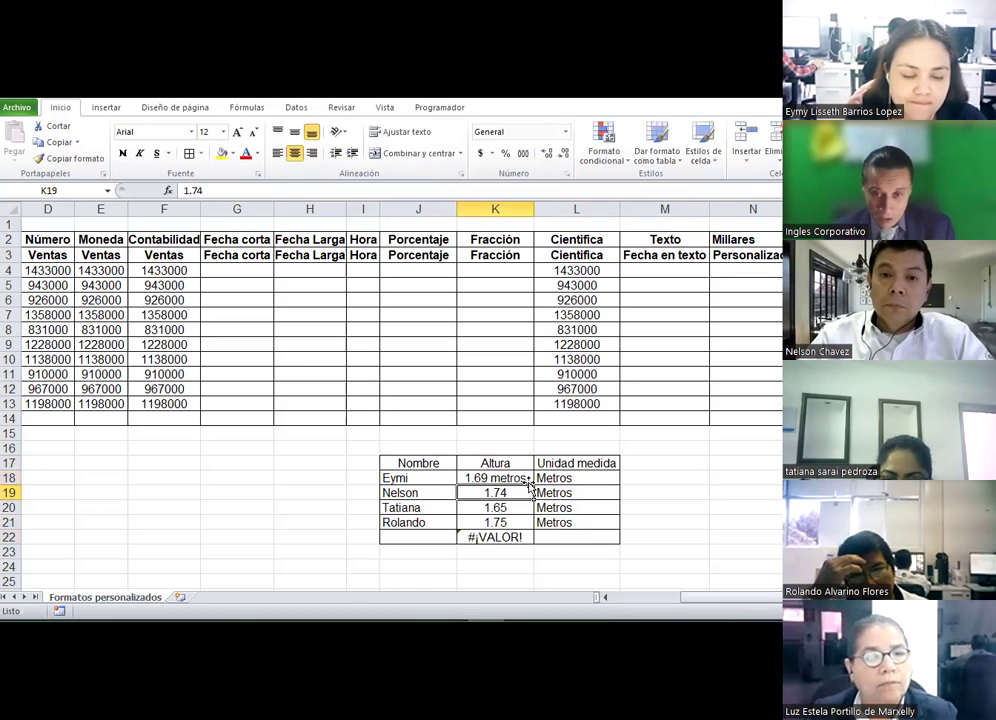
pyautogui.hotkey('ctrl', 'z')
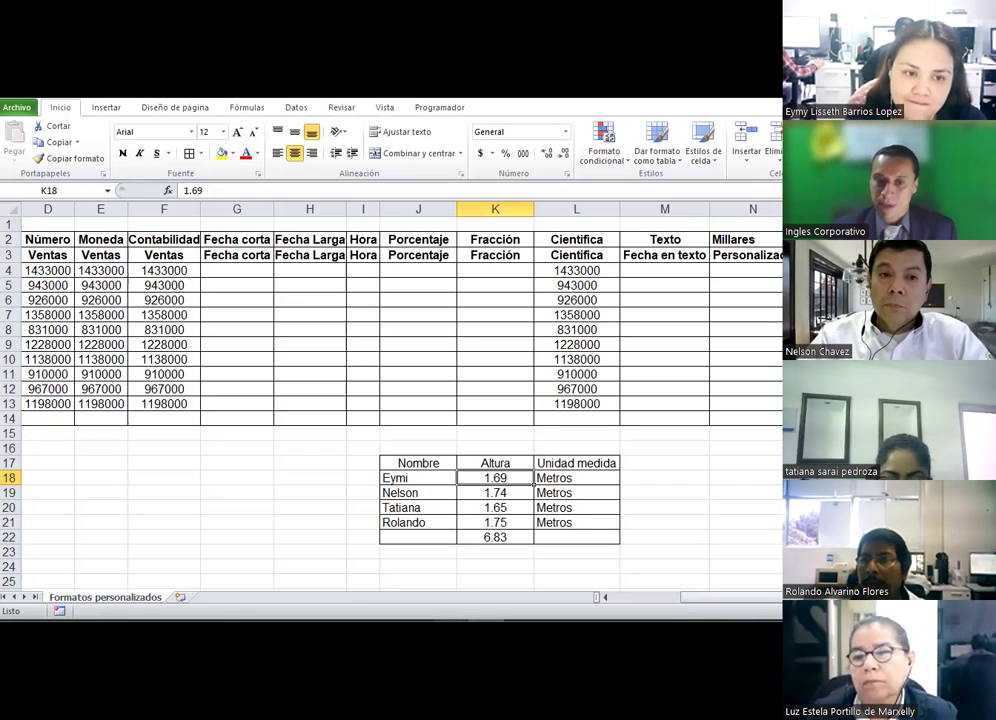
# Switch over to the PowerPoint slideshow.
pyautogui.click(434, 565)
pyautogui.write('1.69 m')
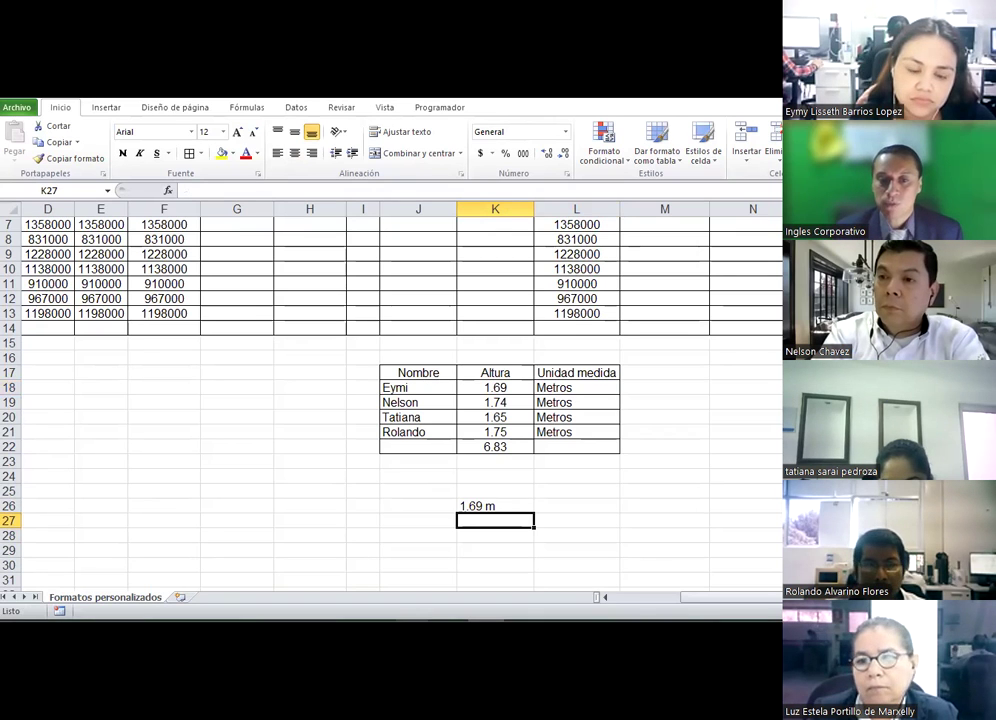
# Advance the slides to 'Ejemplos de formato personalizados', then return to the Excel workbook.
pyautogui.moveTo(430, 628)
pyautogui.click(433, 570)
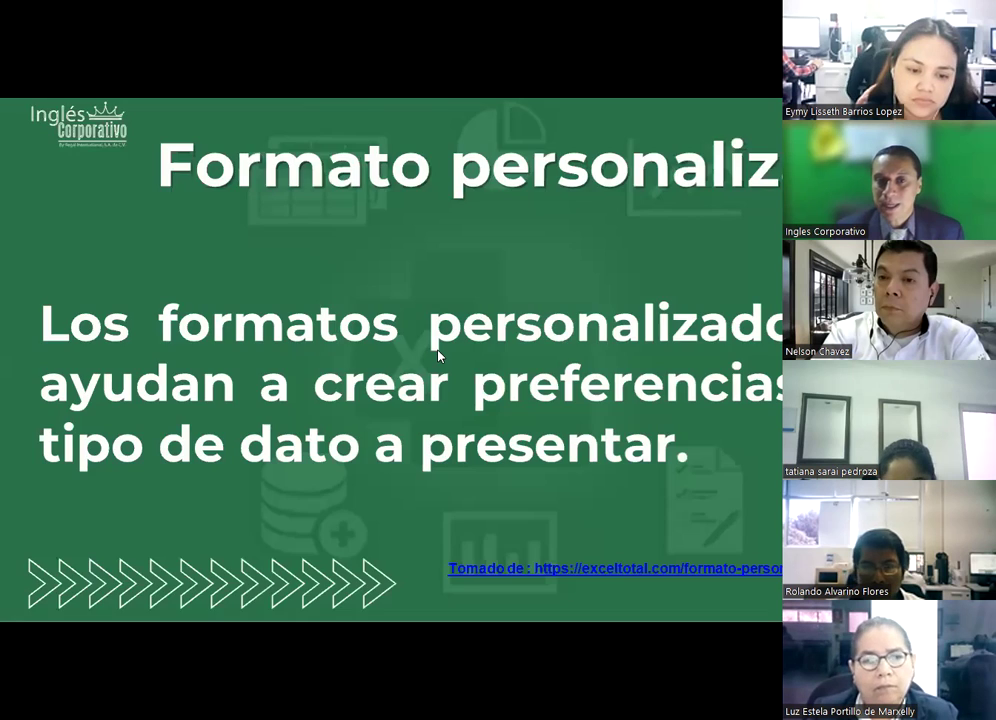
pyautogui.click(436, 354)
pyautogui.click(437, 356)
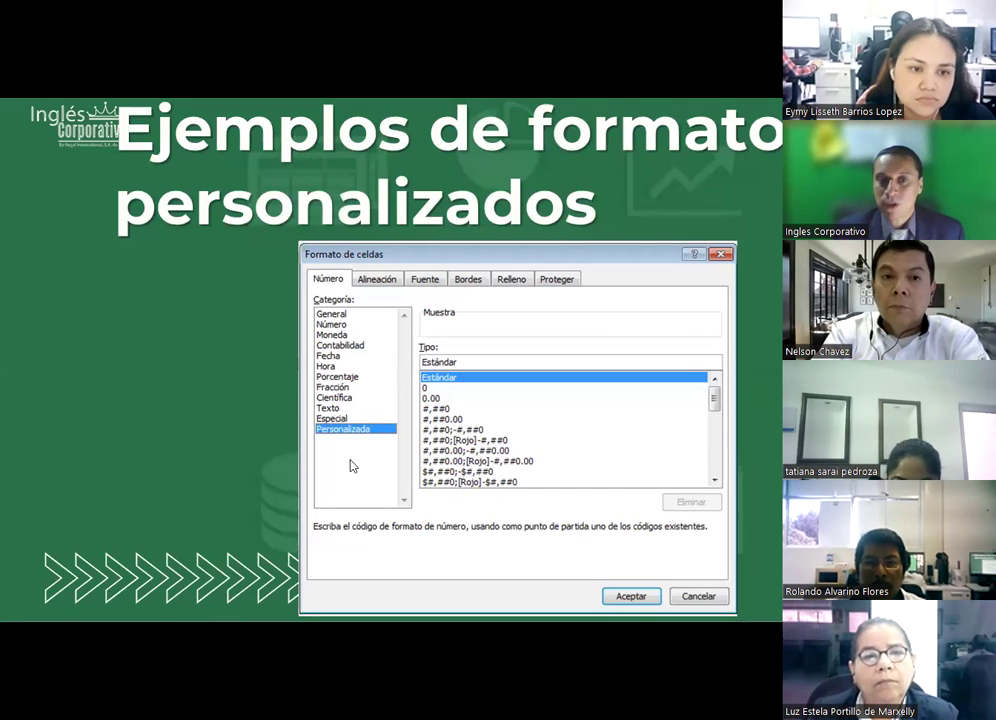
pyautogui.hotkey('alt', 'Tab')
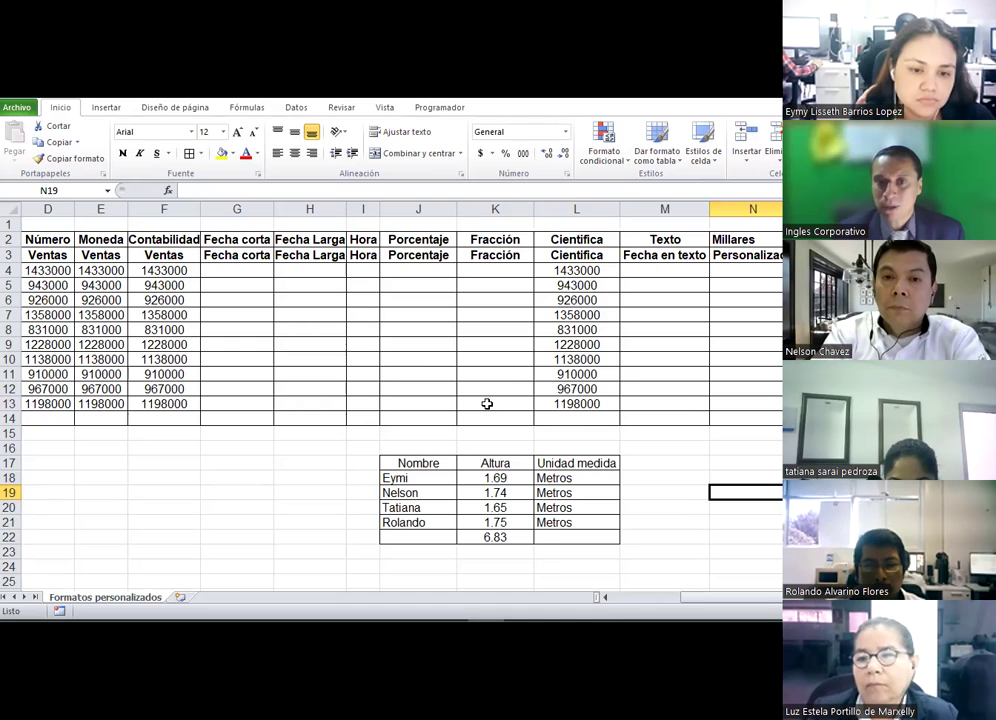
pyautogui.click(551, 273)
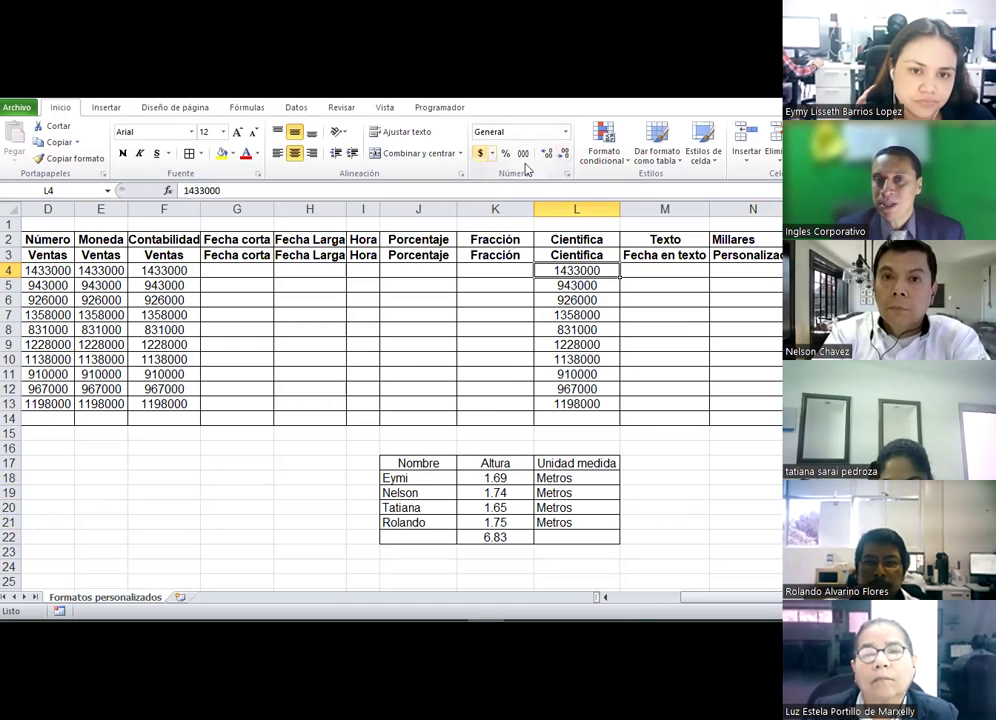
pyautogui.click(565, 131)
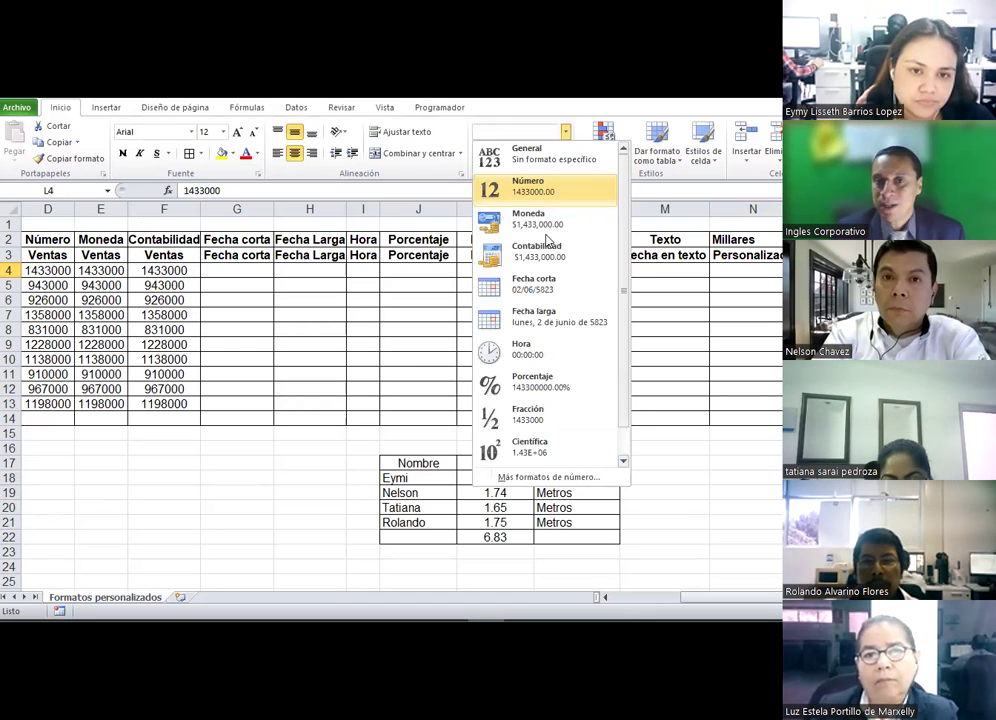
pyautogui.scroll(-1, 583, 150)
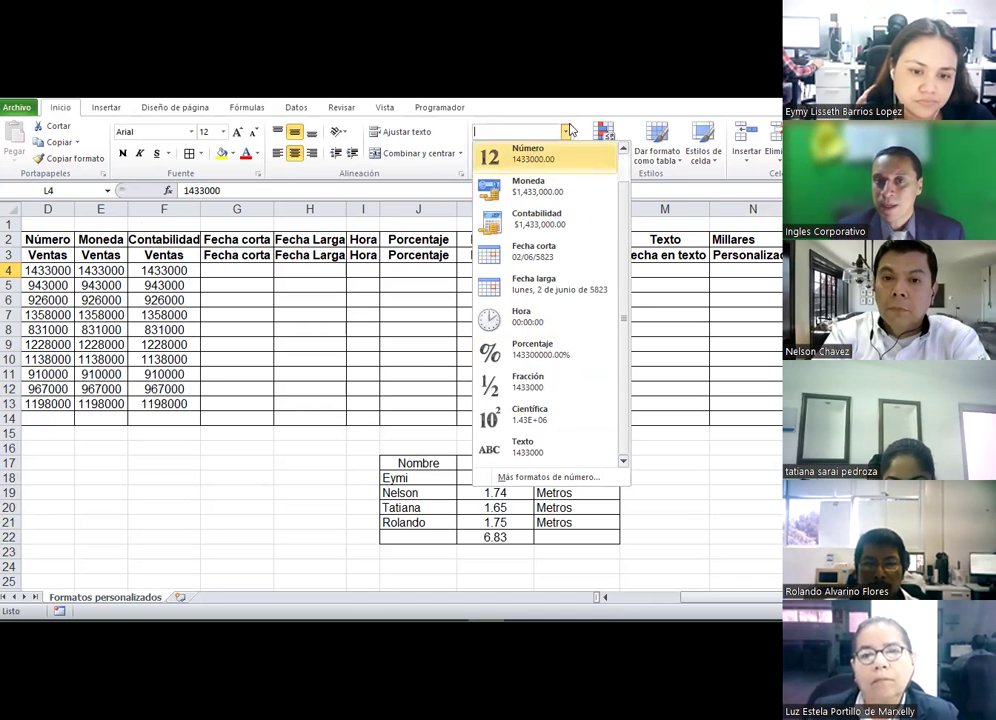
pyautogui.press('Escape')
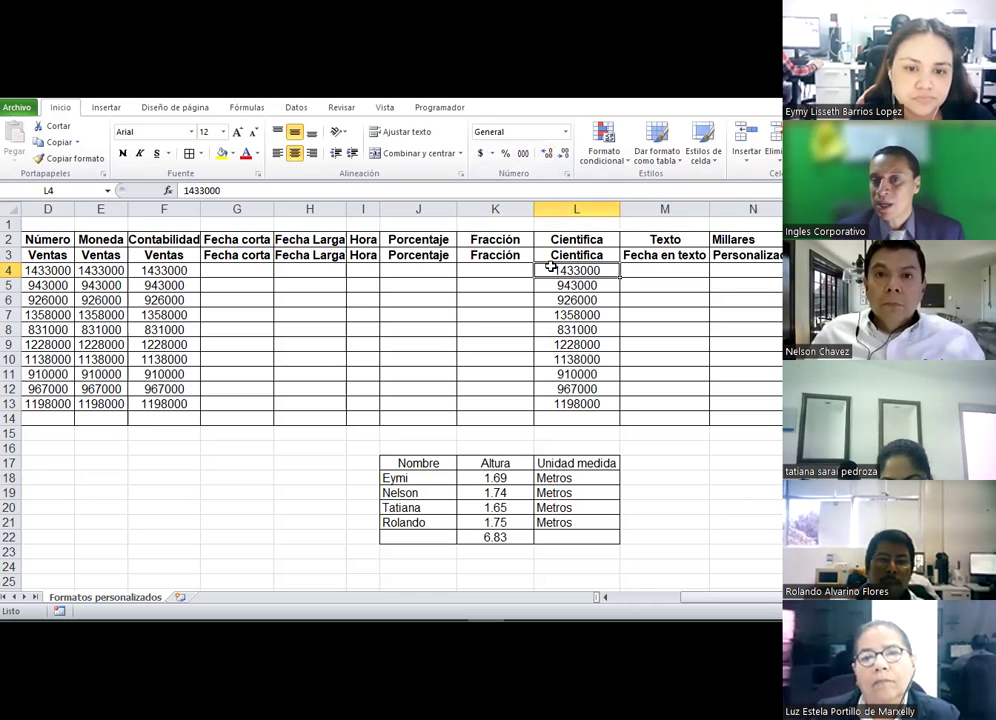
pyautogui.rightClick(551, 267)
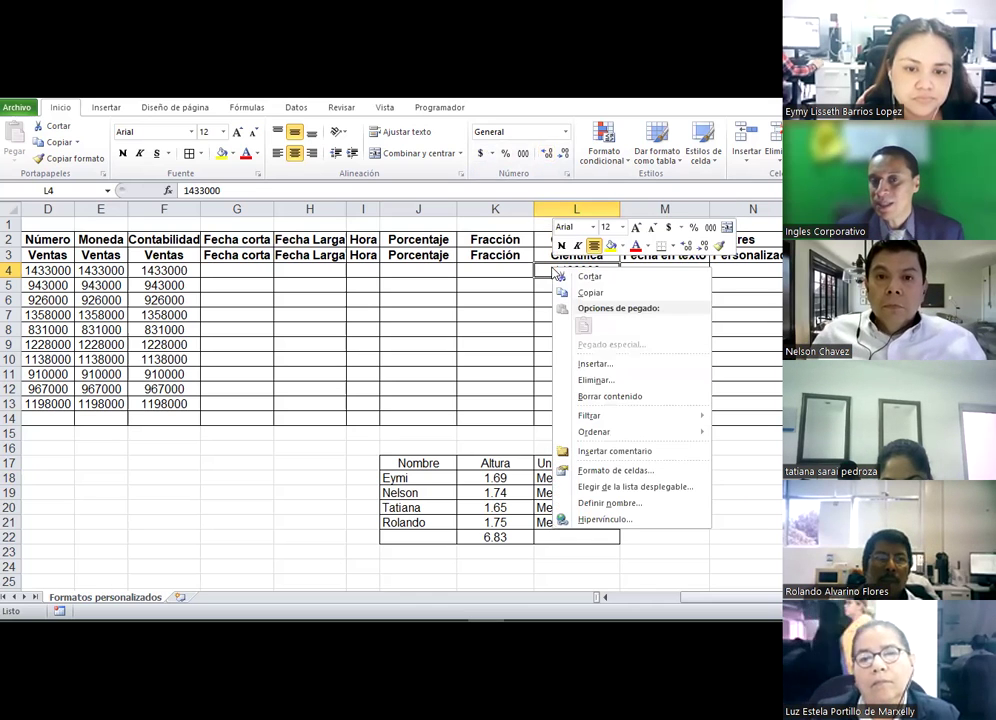
pyautogui.click(610, 470)
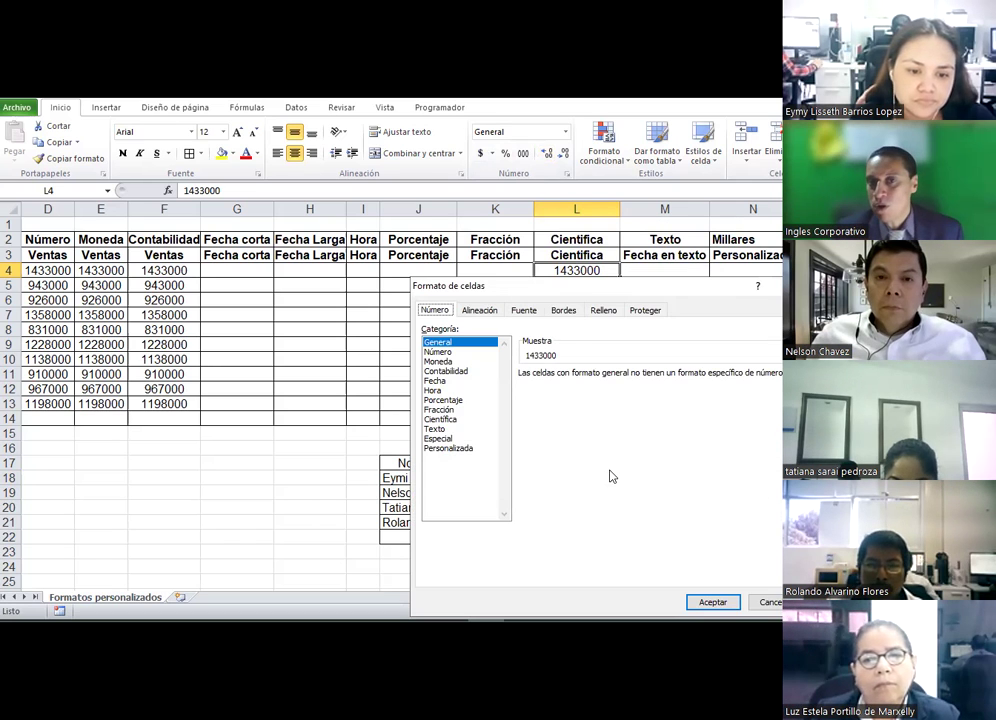
pyautogui.press('Escape')
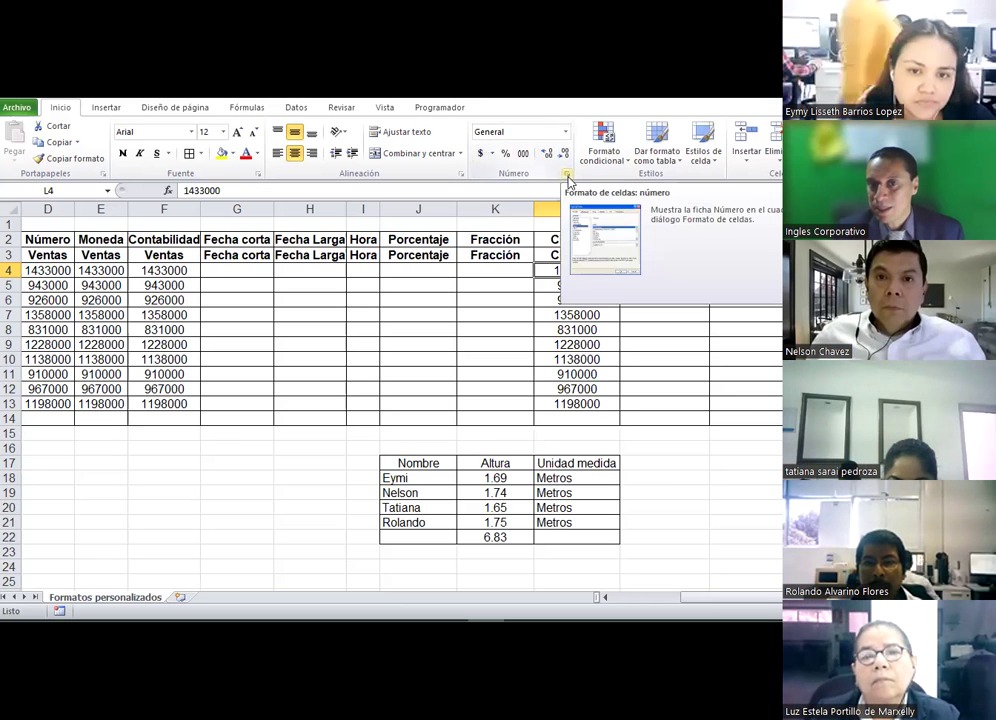
pyautogui.click(568, 178)
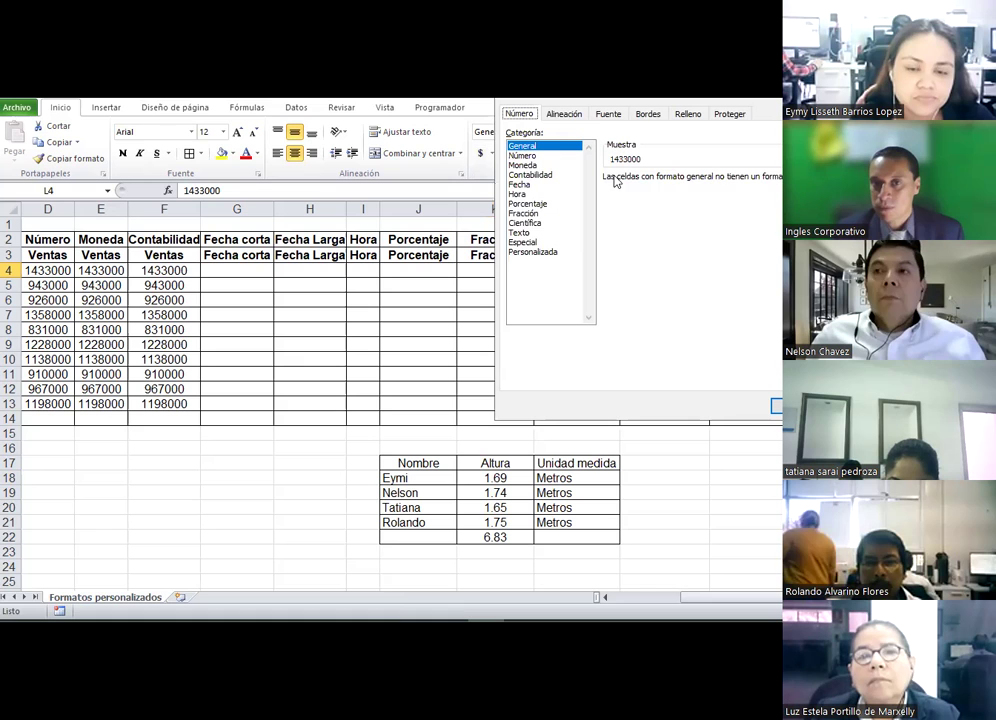
pyautogui.press('Escape')
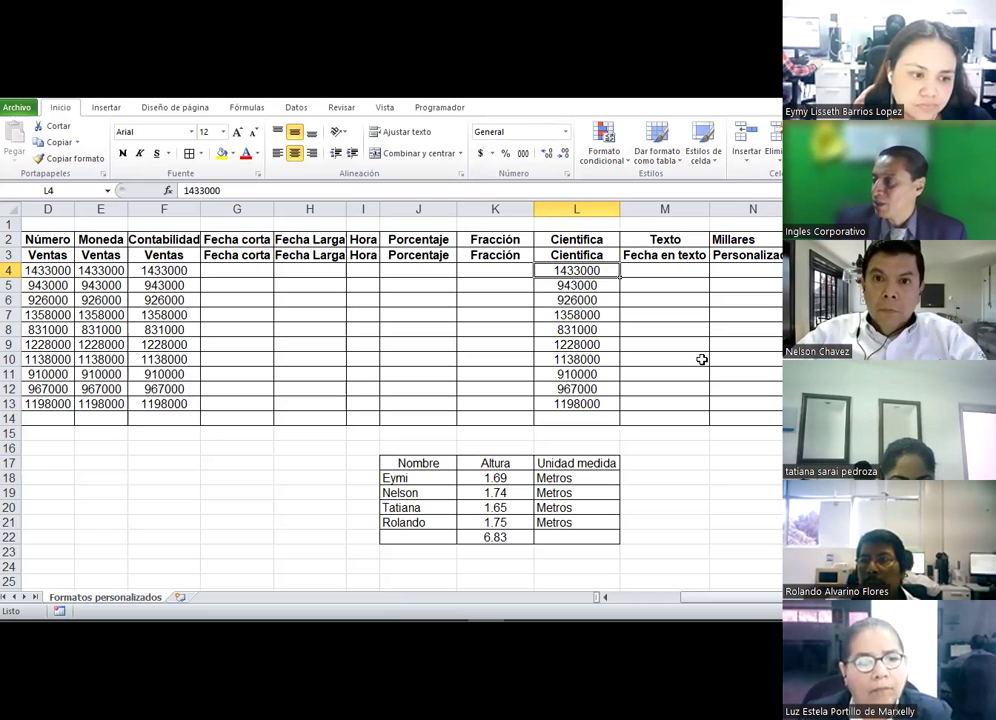
pyautogui.rightClick(592, 272)
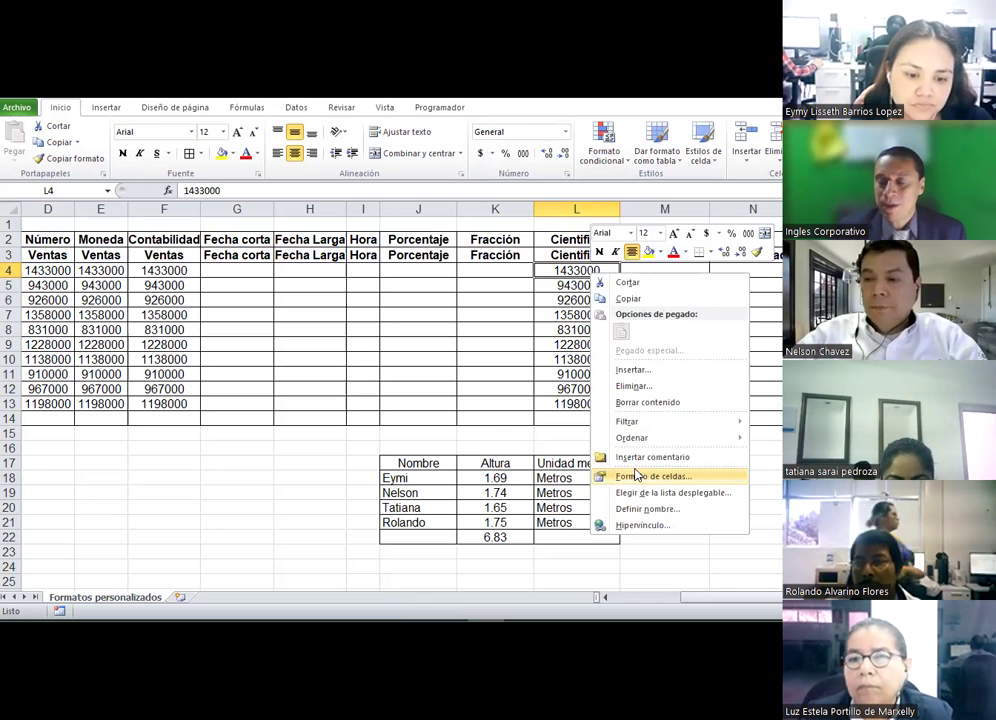
pyautogui.click(636, 475)
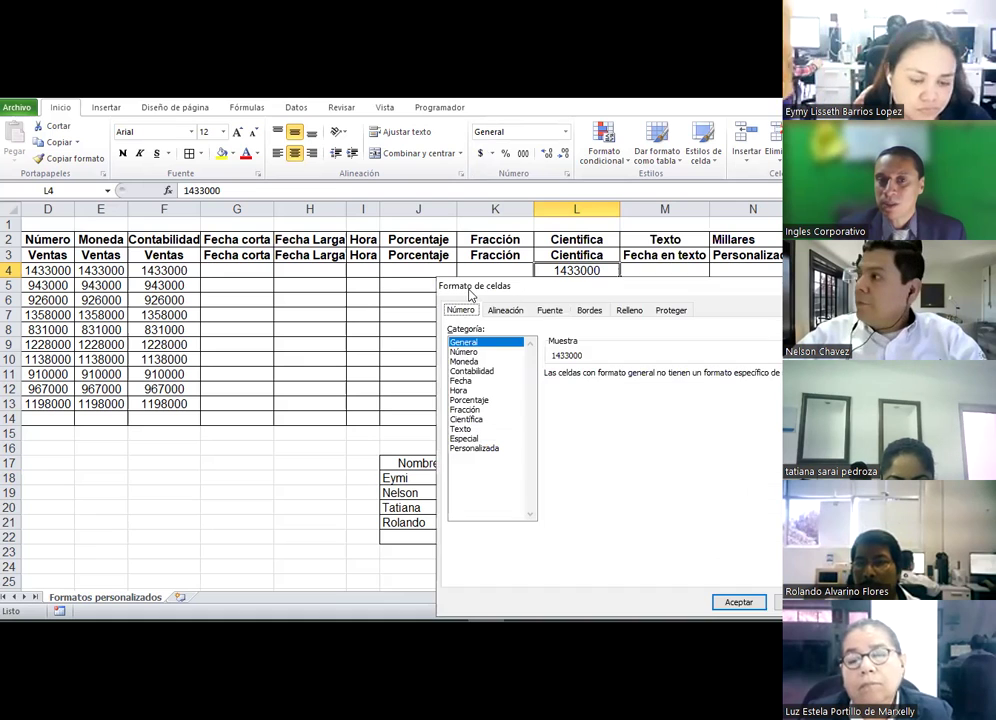
pyautogui.moveTo(469, 291); pyautogui.dragTo(385, 206)
pyautogui.click(422, 225)
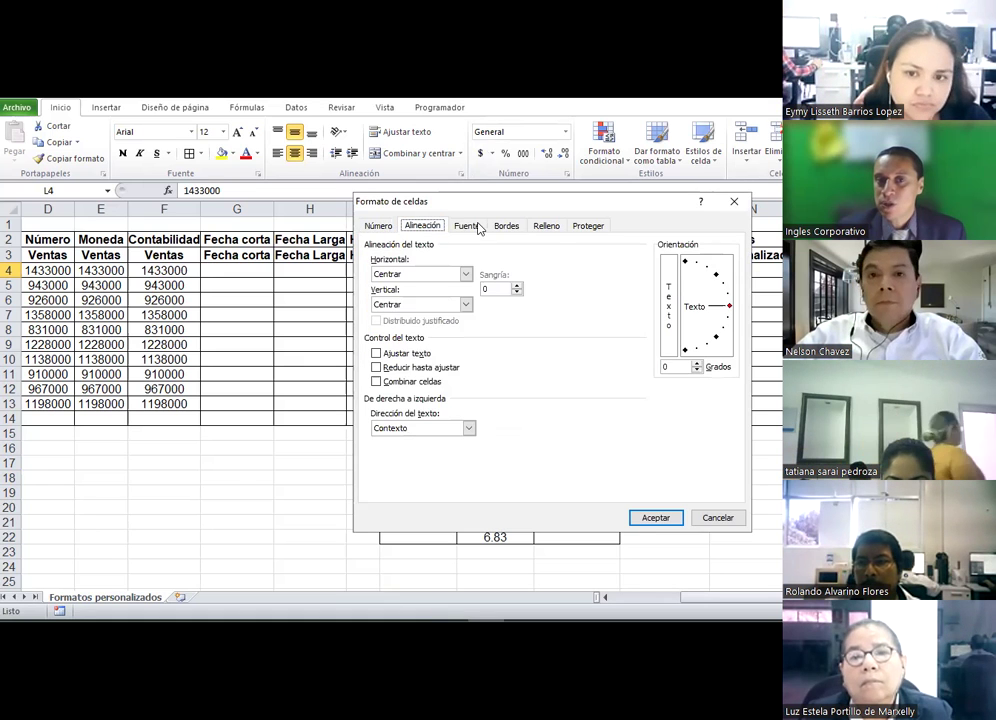
pyautogui.click(474, 226)
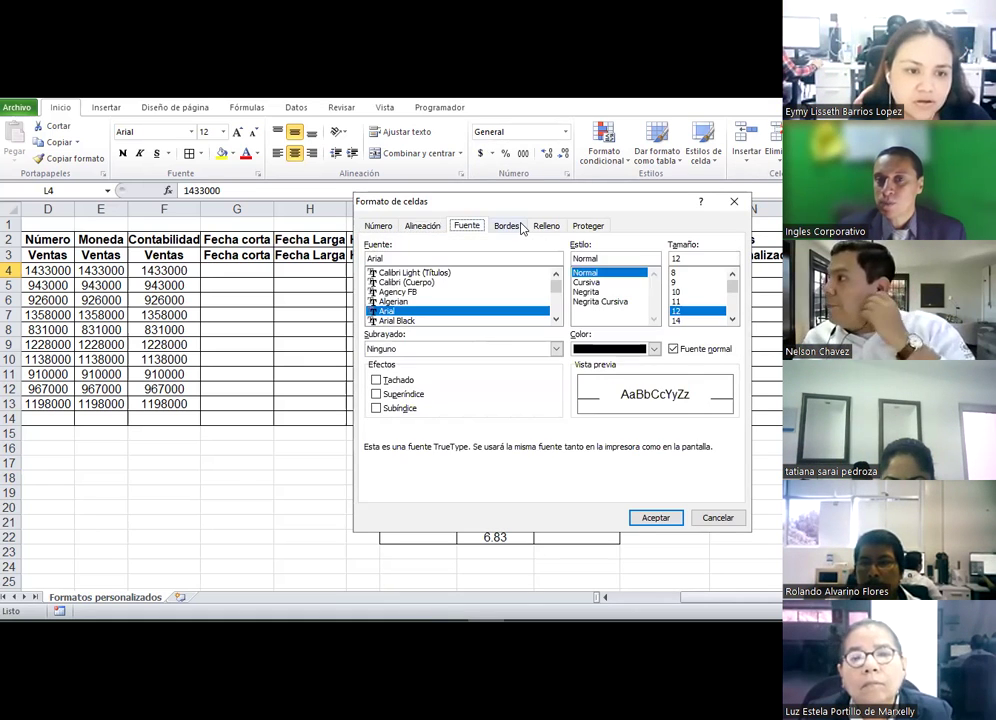
pyautogui.click(508, 226)
pyautogui.click(546, 226)
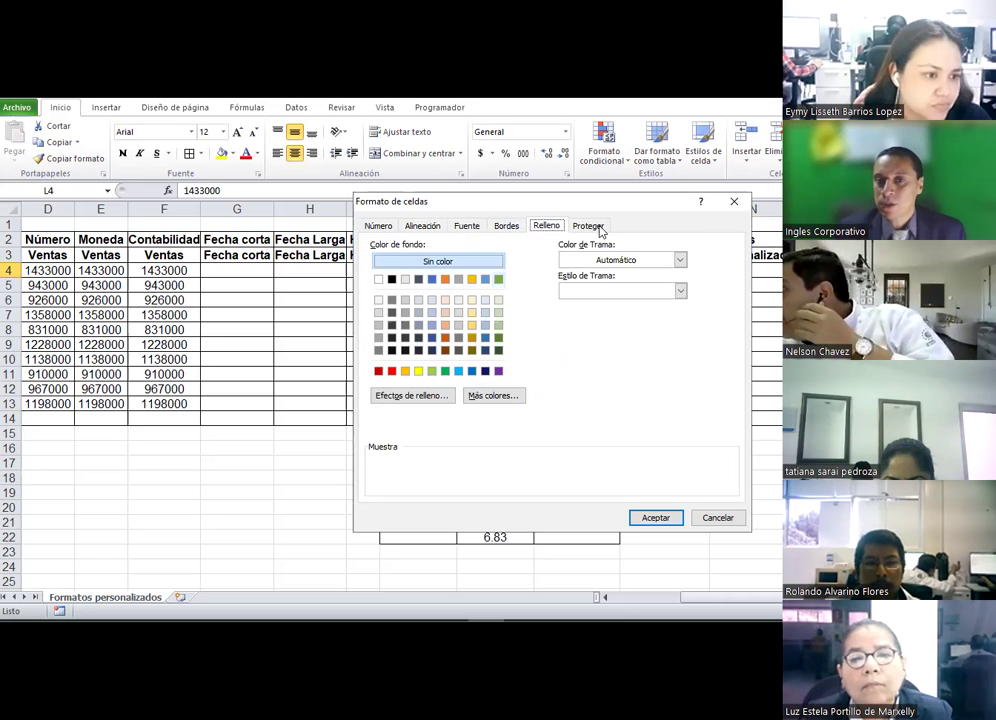
pyautogui.click(592, 226)
pyautogui.click(428, 226)
pyautogui.click(548, 226)
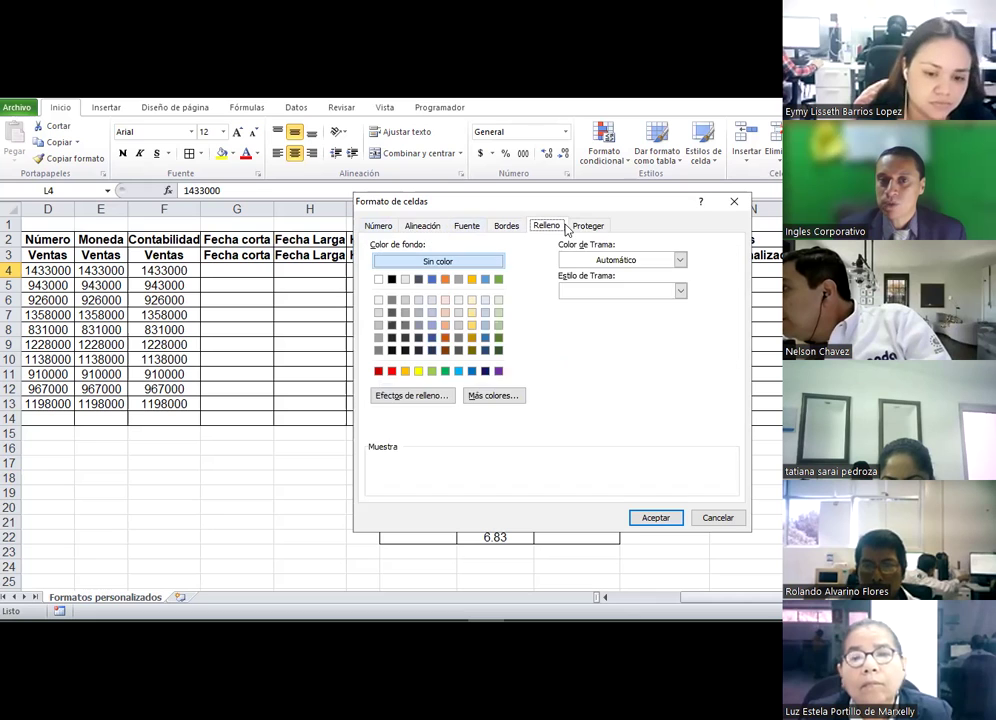
pyautogui.hotkey('ctrl', 'Tab')
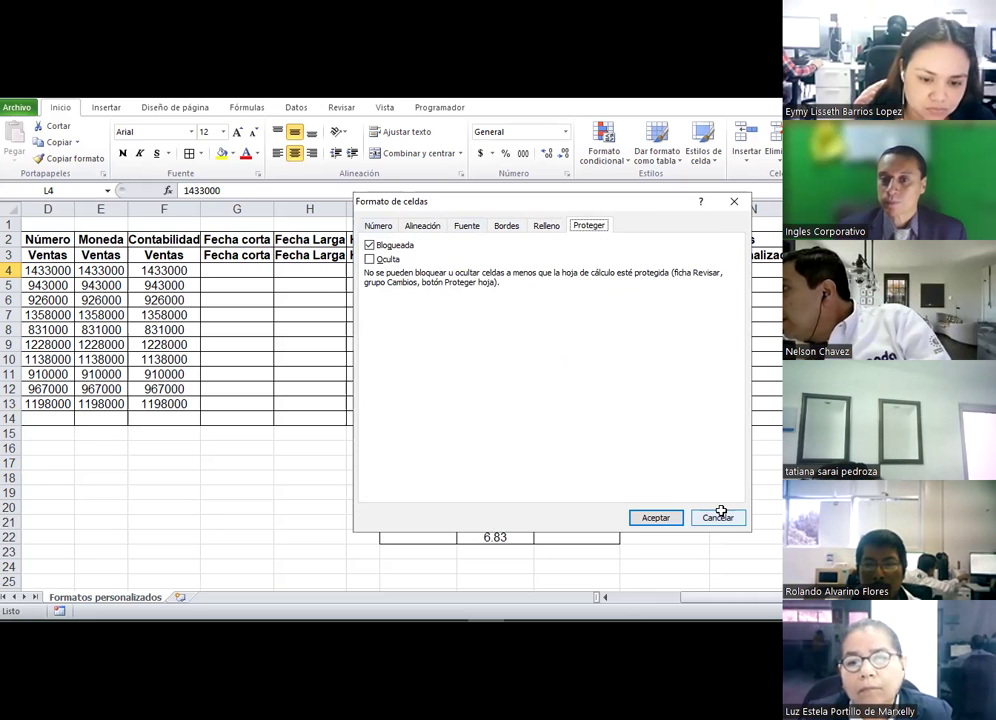
pyautogui.click(718, 517)
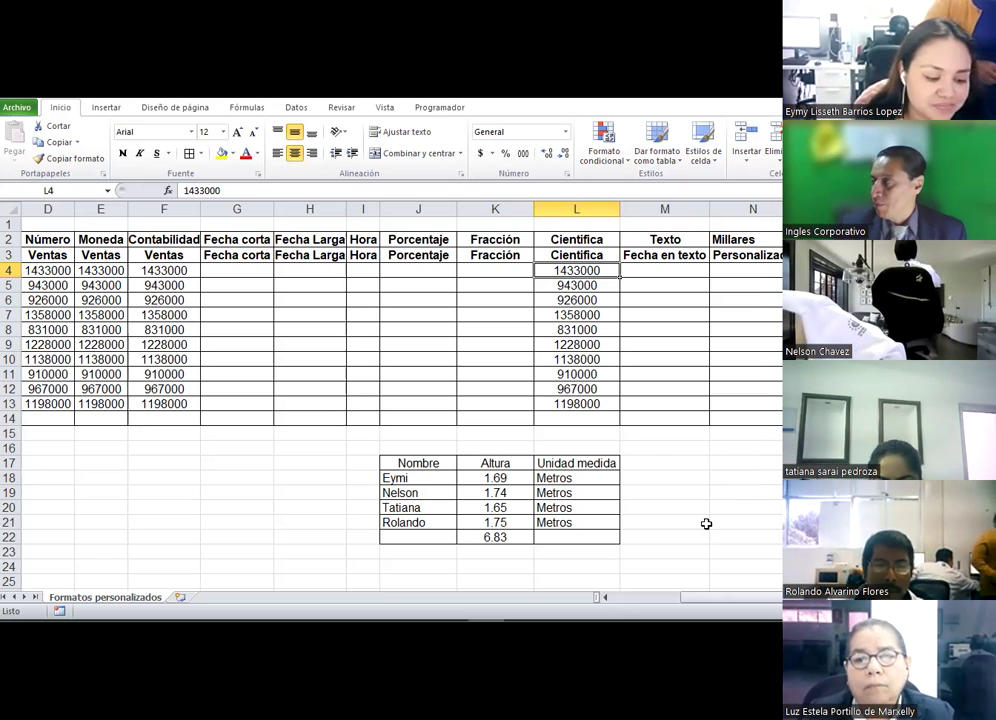
# Select N18, scroll back to the VENDEDORES table, and go to the PowerPoint presentation.
pyautogui.click(745, 477)
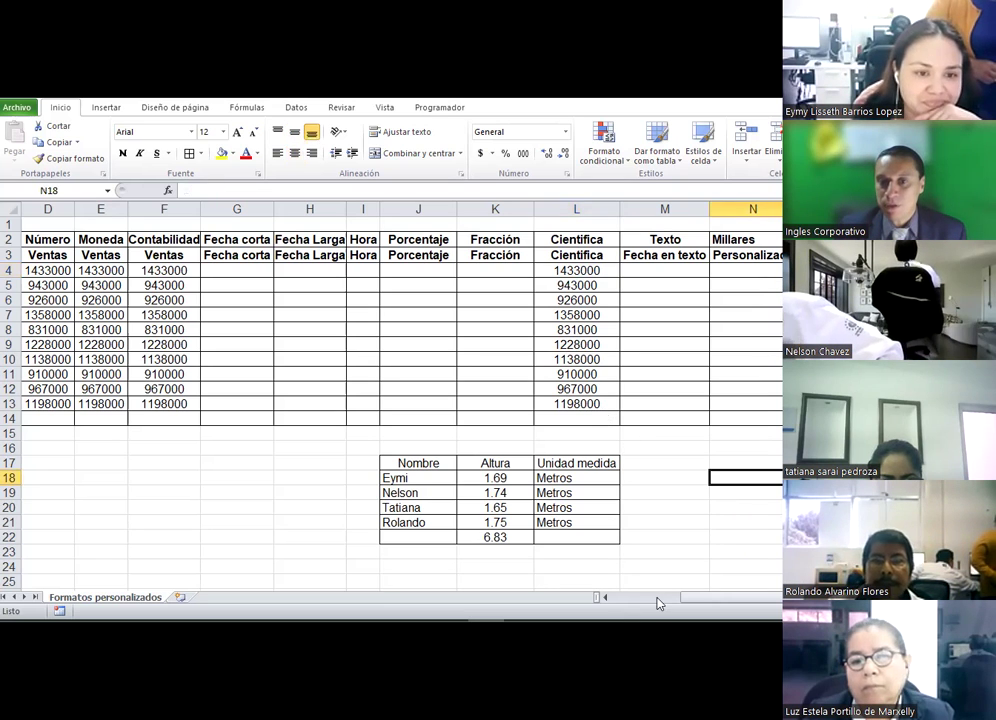
pyautogui.click(648, 600)
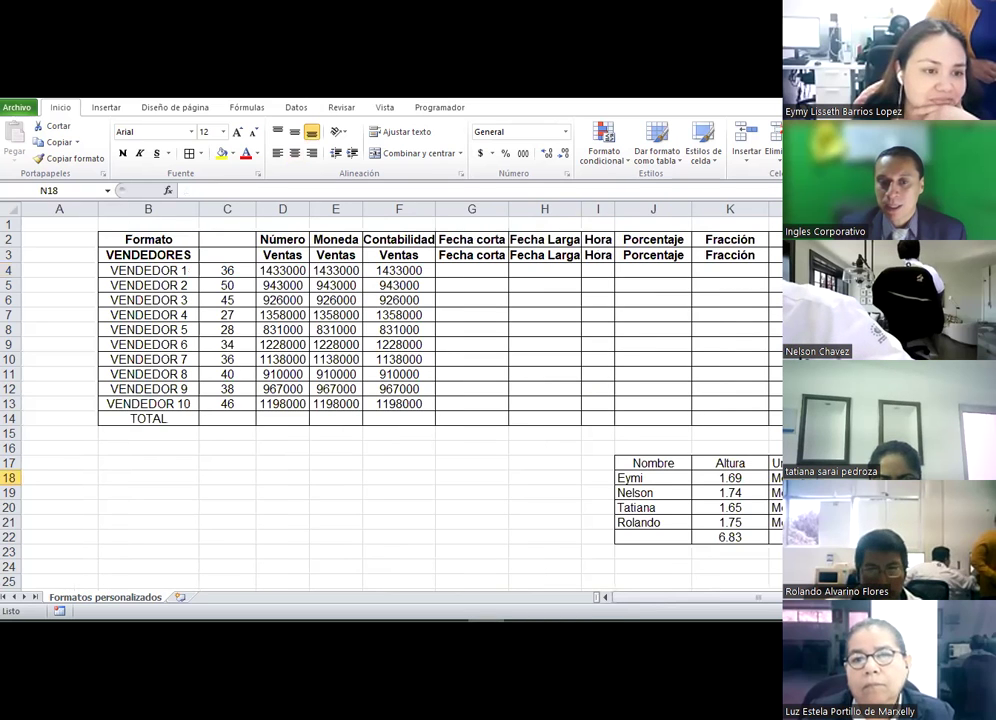
pyautogui.click(446, 575)
pyautogui.write('#.###')
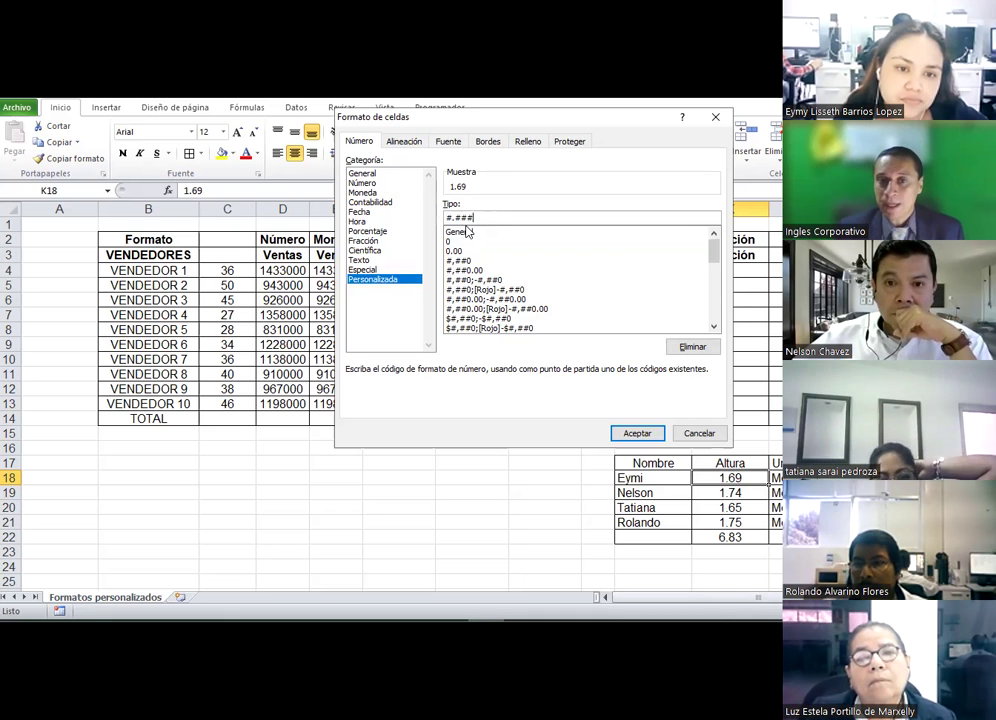
# Edit the end of the #.### code in K18's custom format.
pyautogui.click(480, 217)
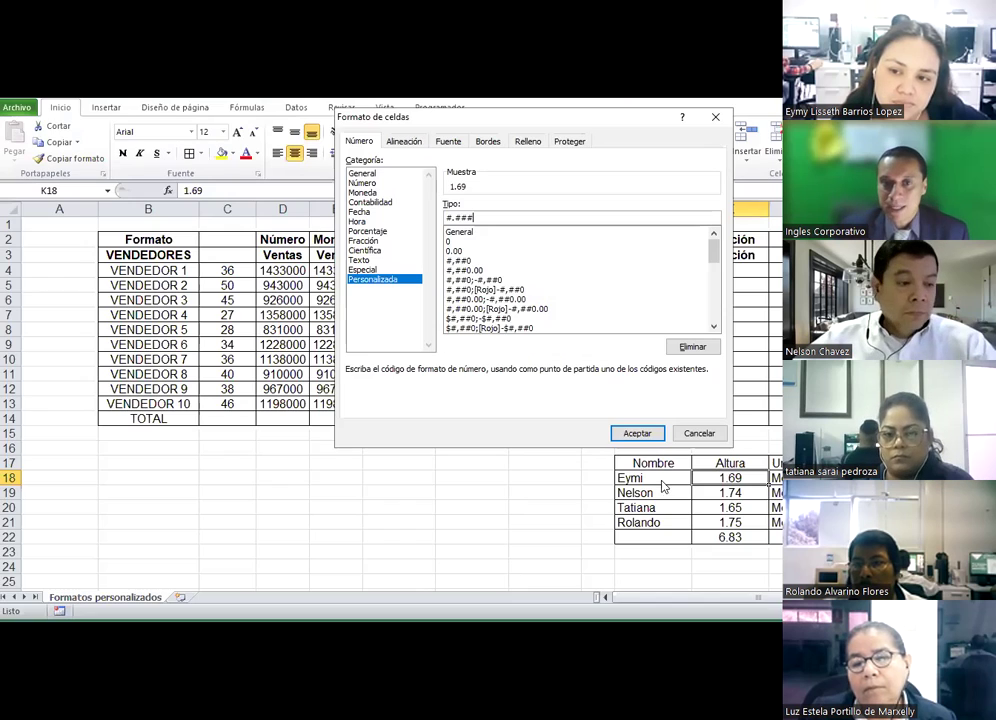
# Apply the #.### format to K18 and re-enter its value 1.69.
pyautogui.click(636, 433)
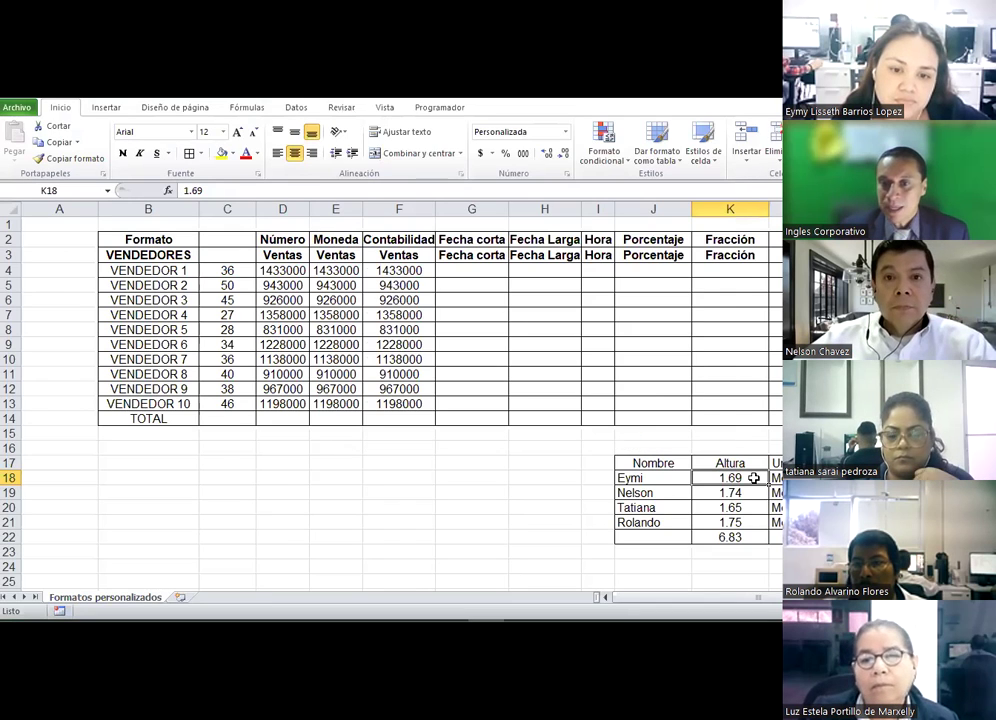
pyautogui.write('1.69')
pyautogui.press('Return')
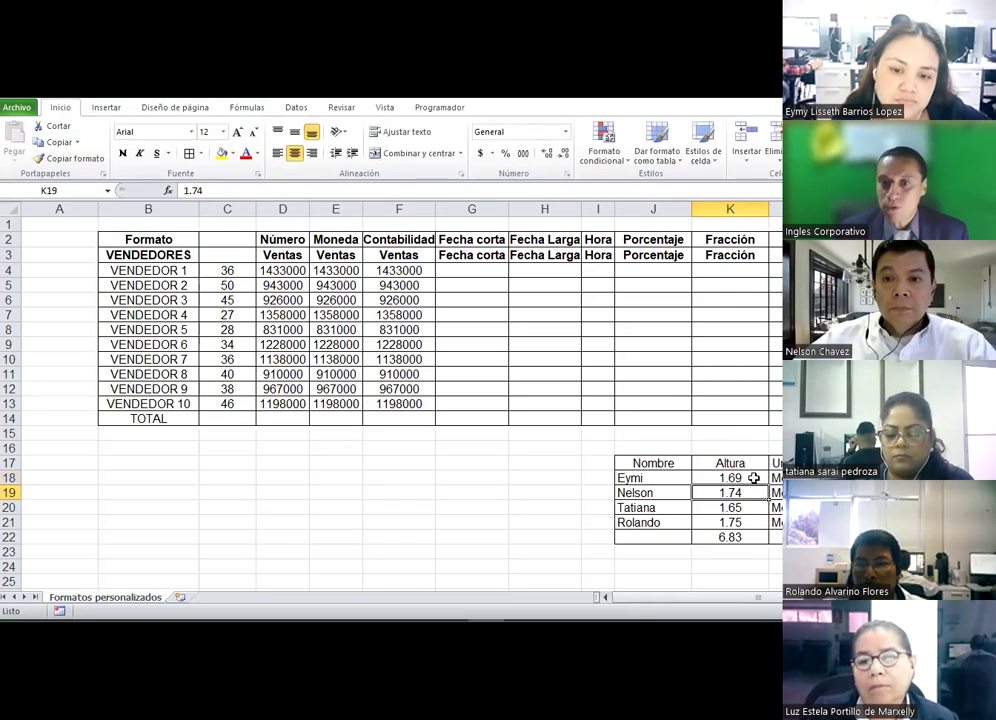
pyautogui.click(754, 478)
pyautogui.rightClick(769, 483)
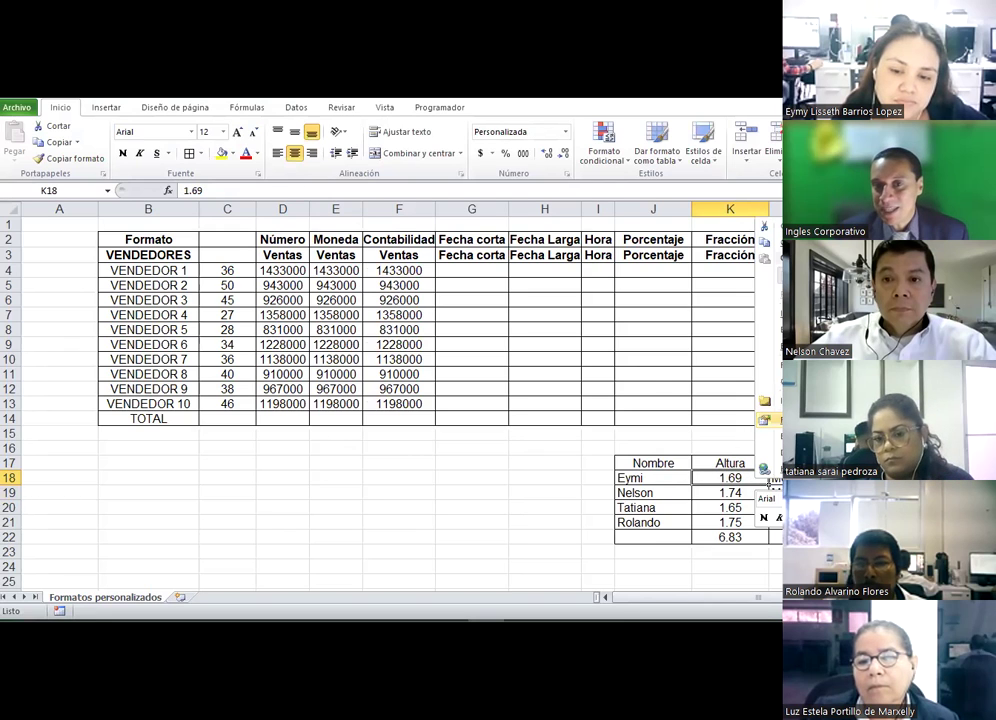
pyautogui.click(770, 420)
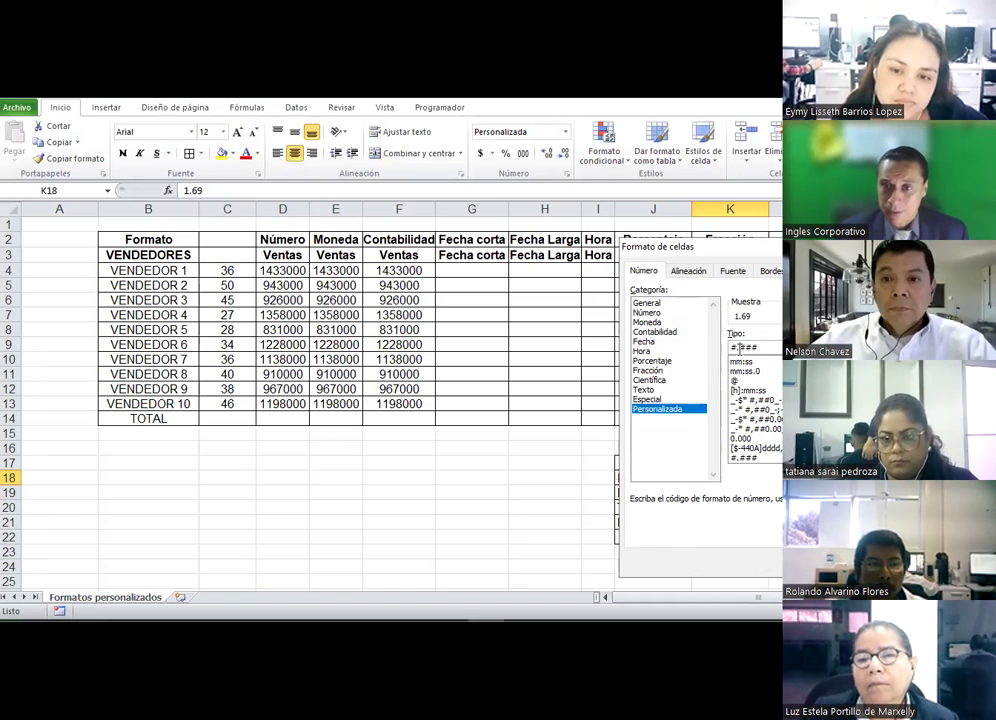
pyautogui.press('Return')
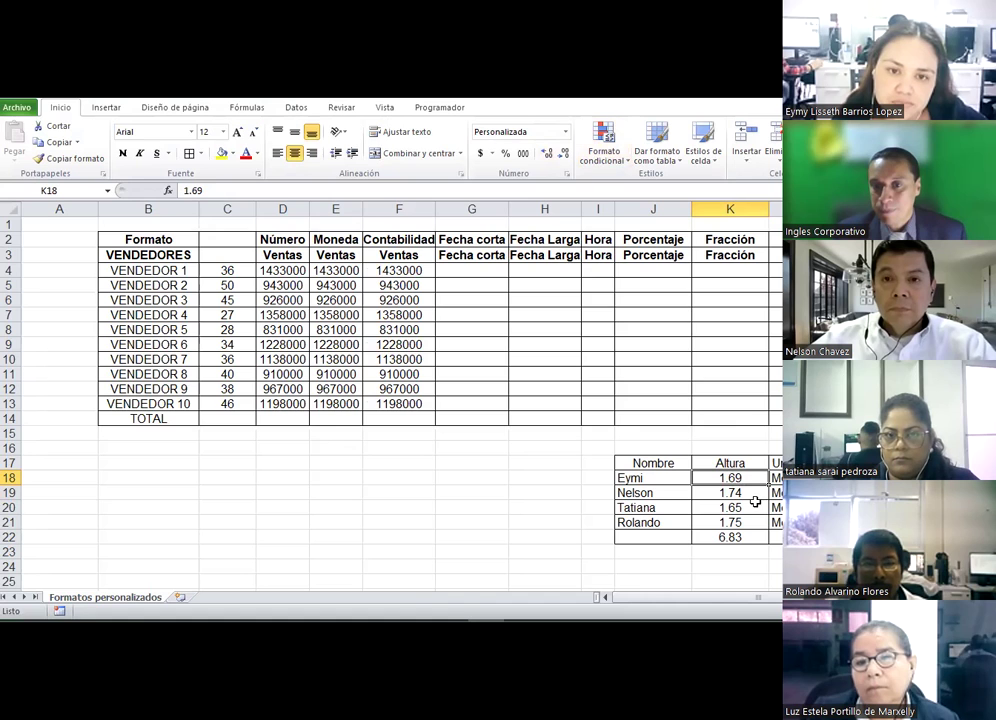
# Undo the change and set K18's custom format back to #.###.
pyautogui.hotkey('ctrl', 'z')
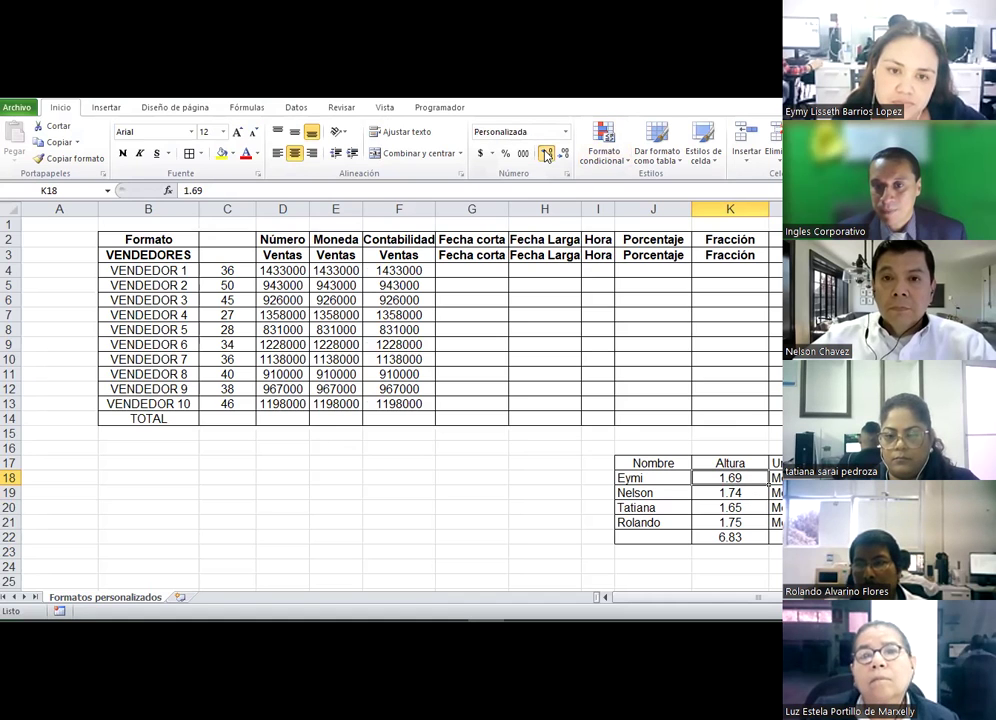
pyautogui.rightClick(747, 525)
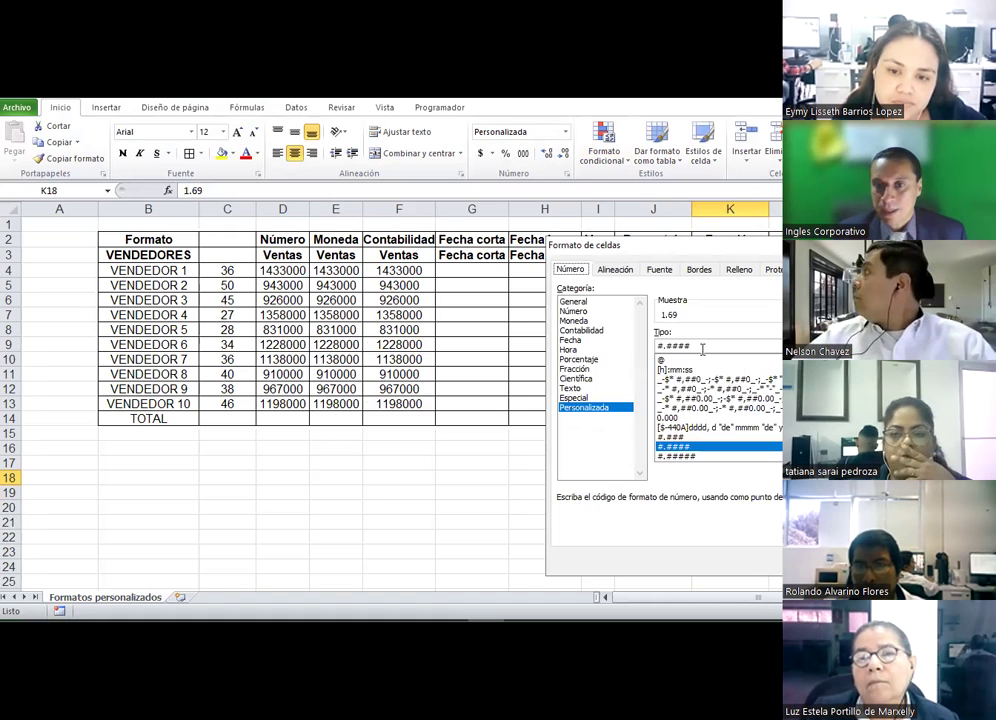
pyautogui.press('BackSpace')
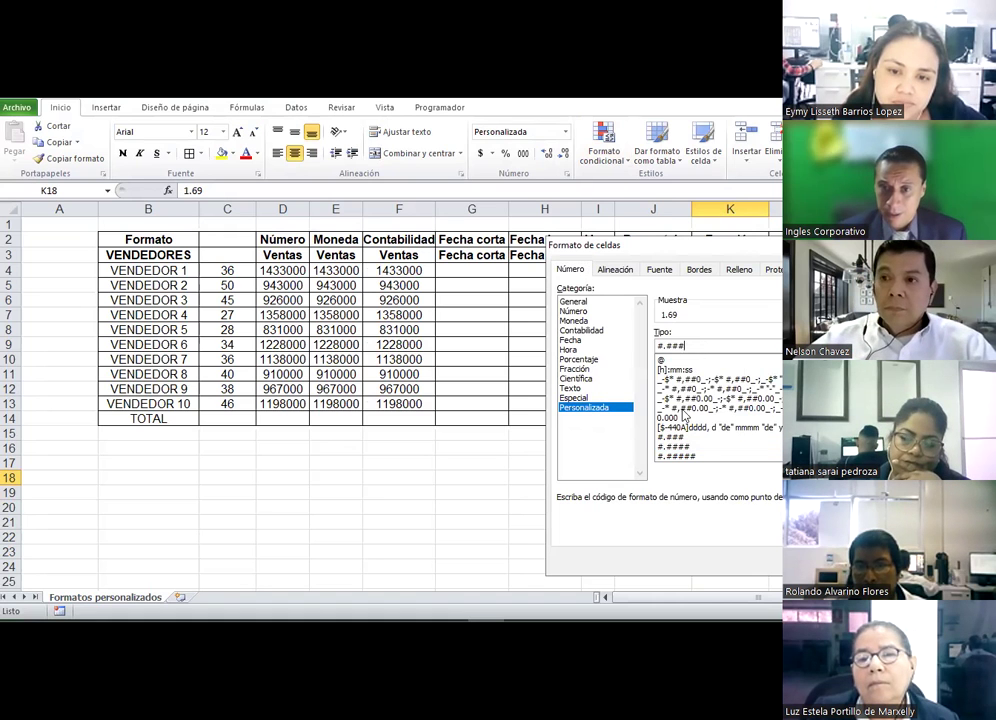
pyautogui.click(672, 437)
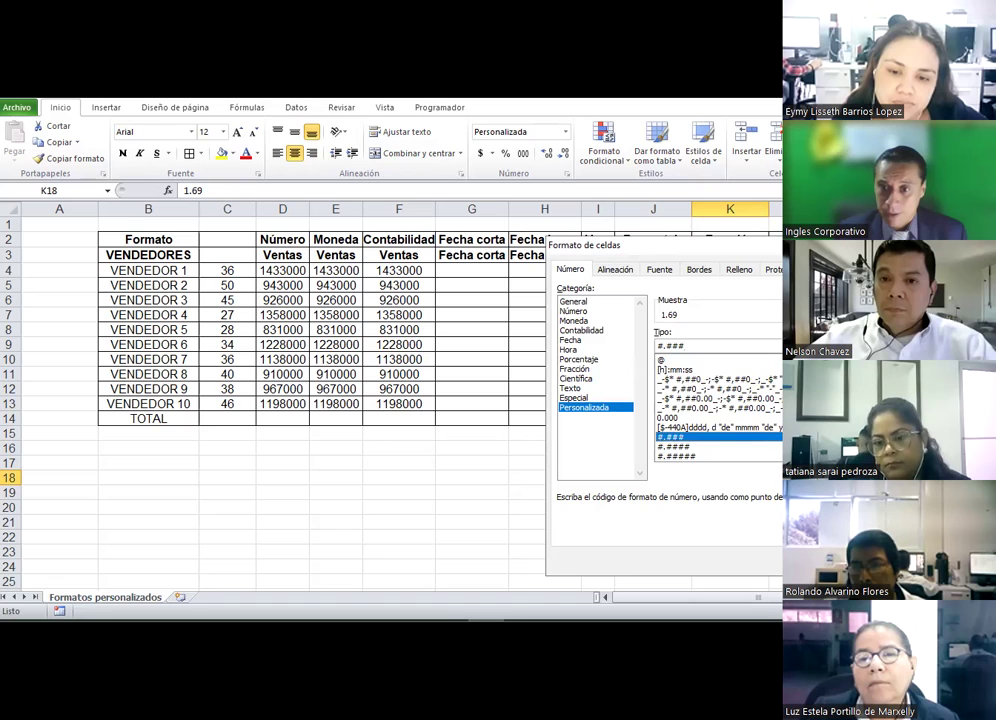
pyautogui.press('Return')
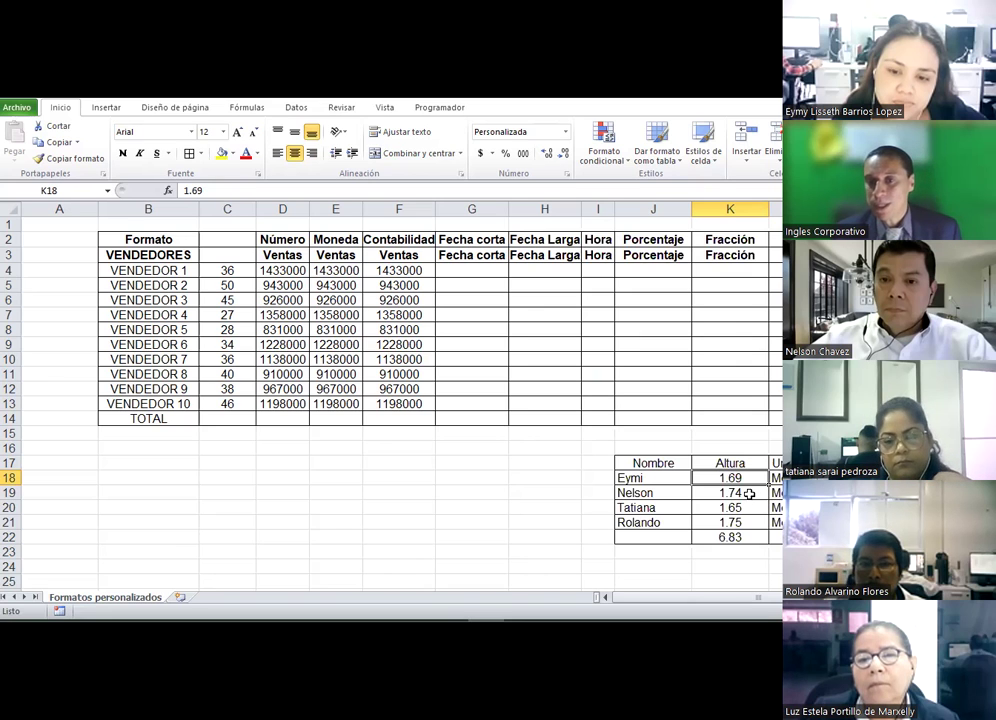
# Copy K18's #.### formatting onto heights K18:K21 with Copiar formato.
pyautogui.click(749, 493)
pyautogui.press('Up')
pyautogui.click(73, 158)
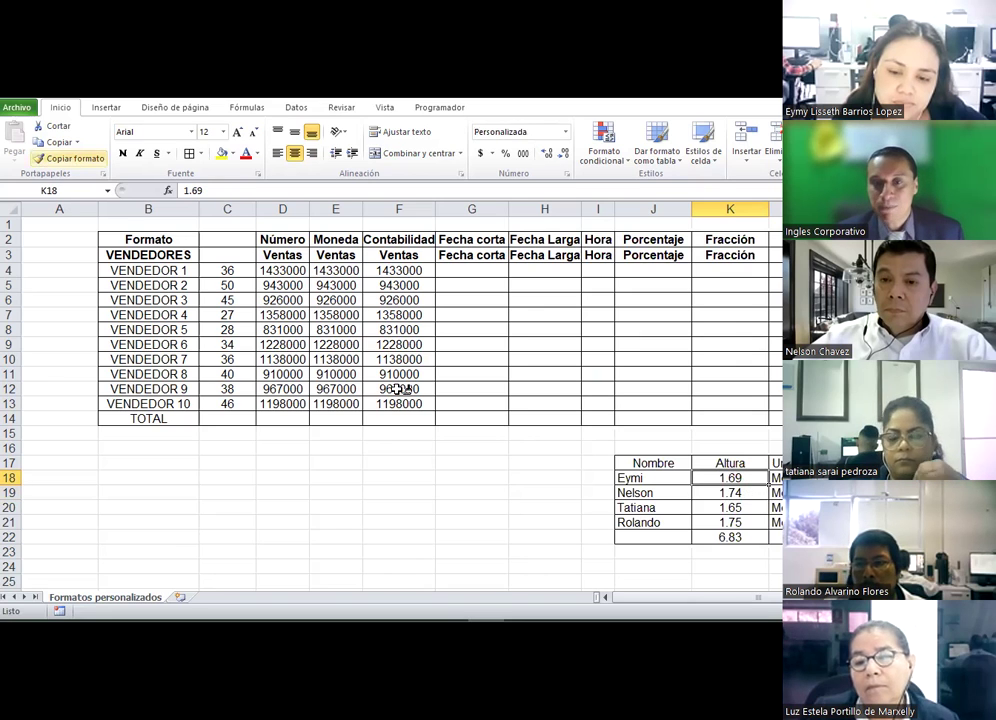
pyautogui.moveTo(724, 521); pyautogui.dragTo(731, 479)
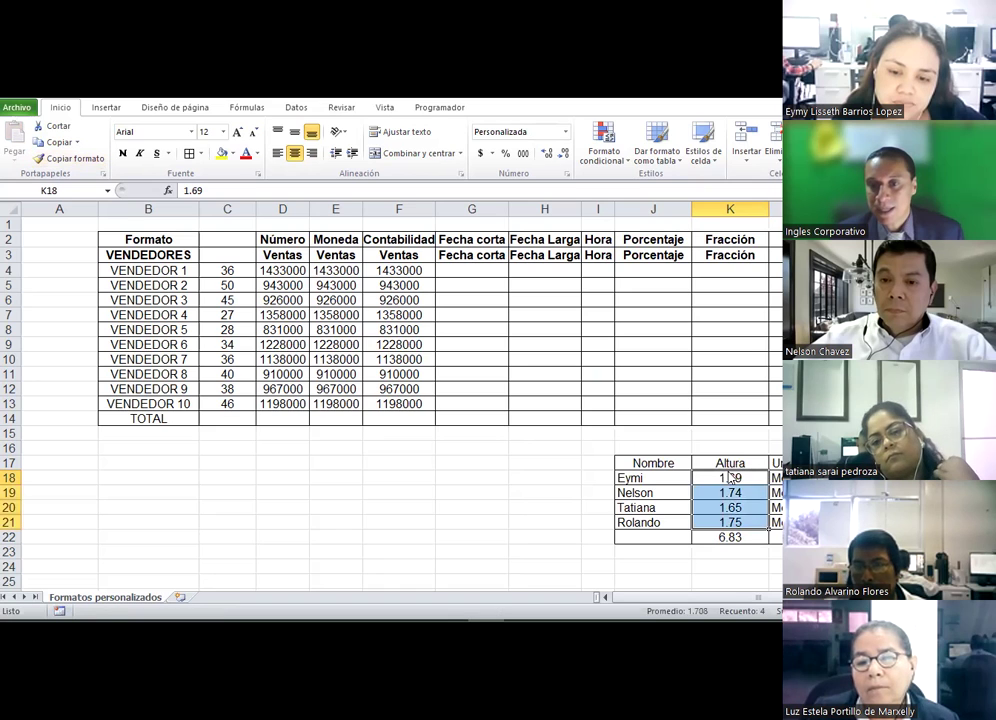
pyautogui.click(729, 477)
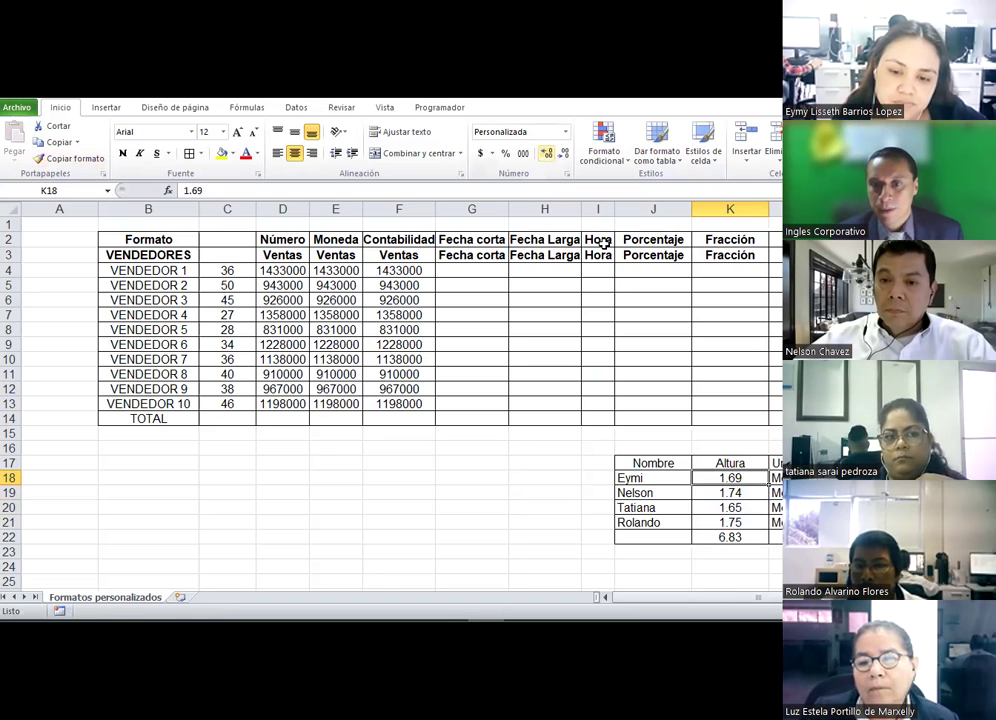
pyautogui.click(731, 492)
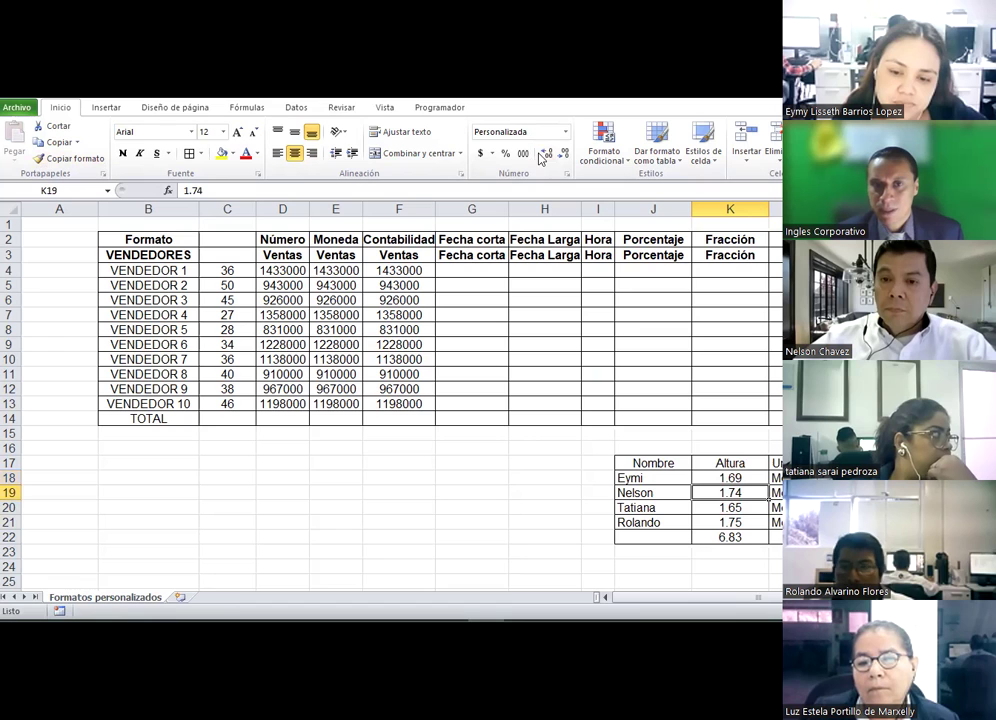
# Enter 1.69 in H18 and give it a custom number format.
pyautogui.click(531, 481)
pyautogui.write('1.69')
pyautogui.hotkey('ctrl', 'Return')
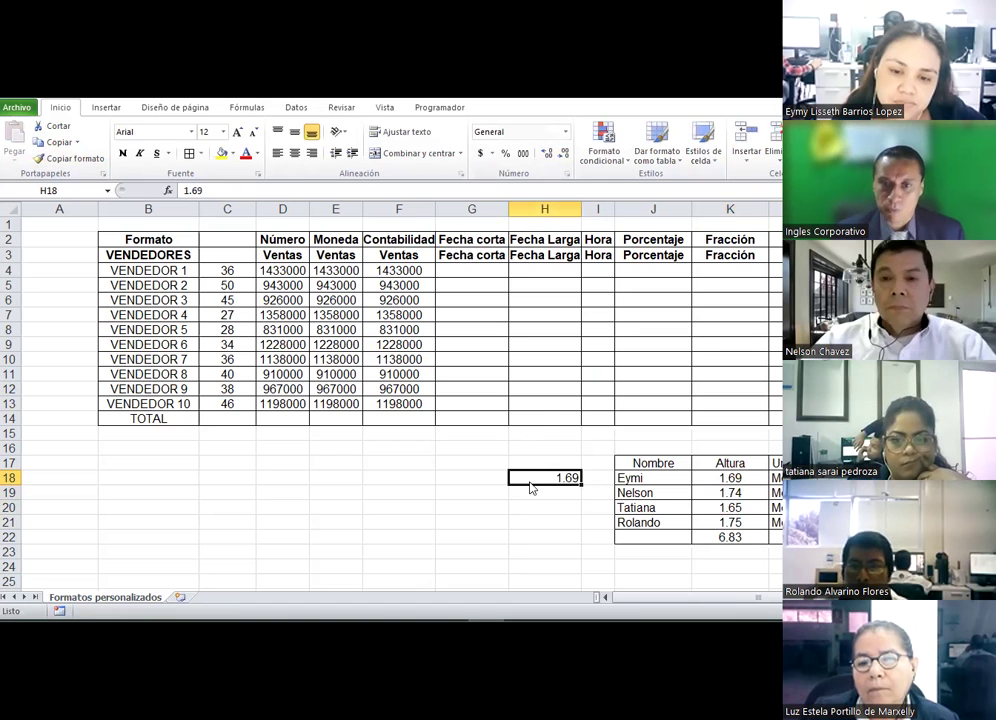
pyautogui.rightClick(532, 482)
pyautogui.press('Return')
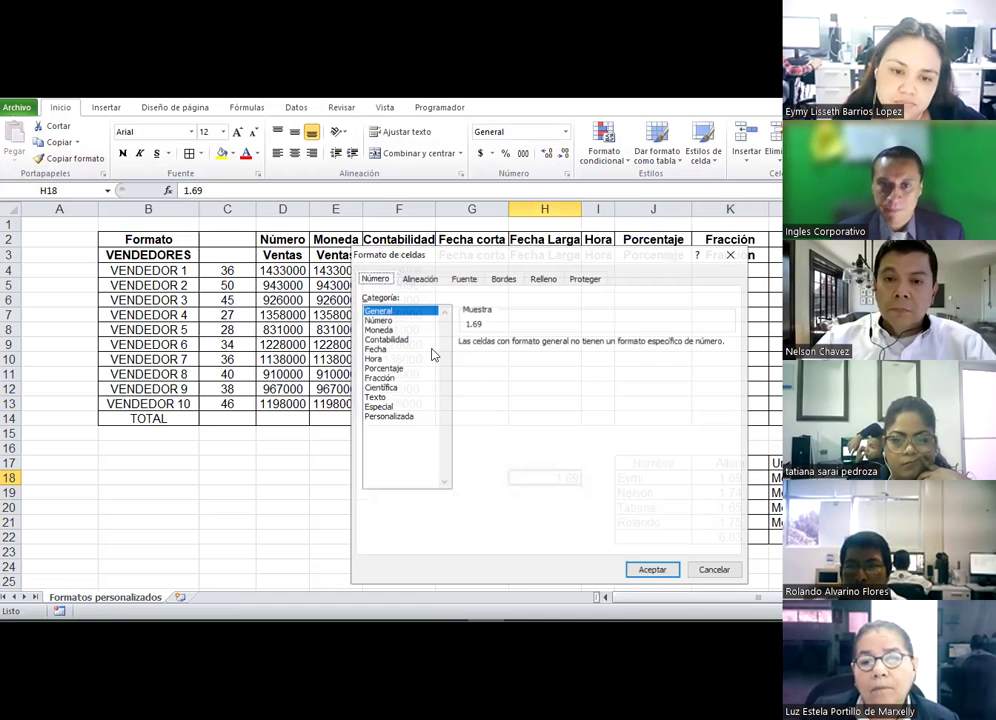
pyautogui.click(388, 416)
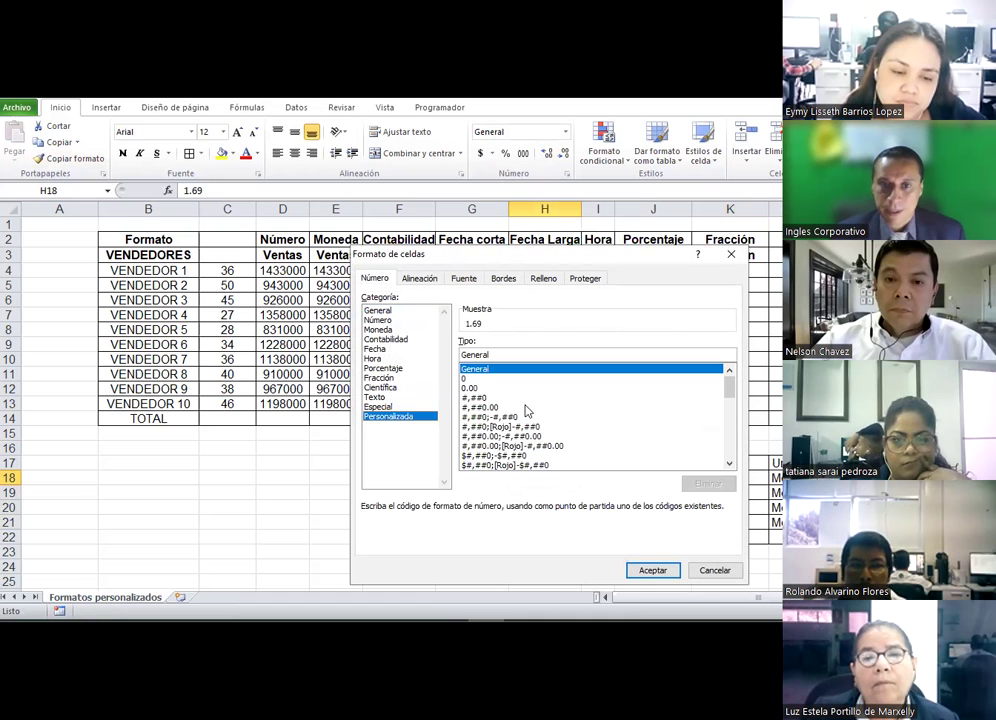
pyautogui.click(729, 457)
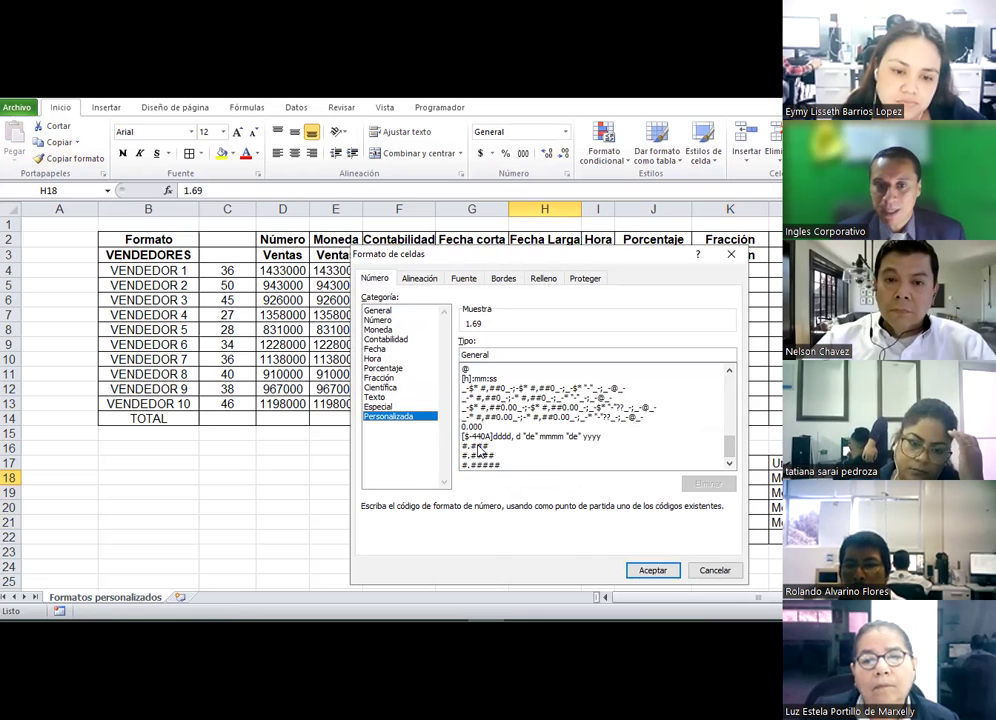
pyautogui.click(645, 570)
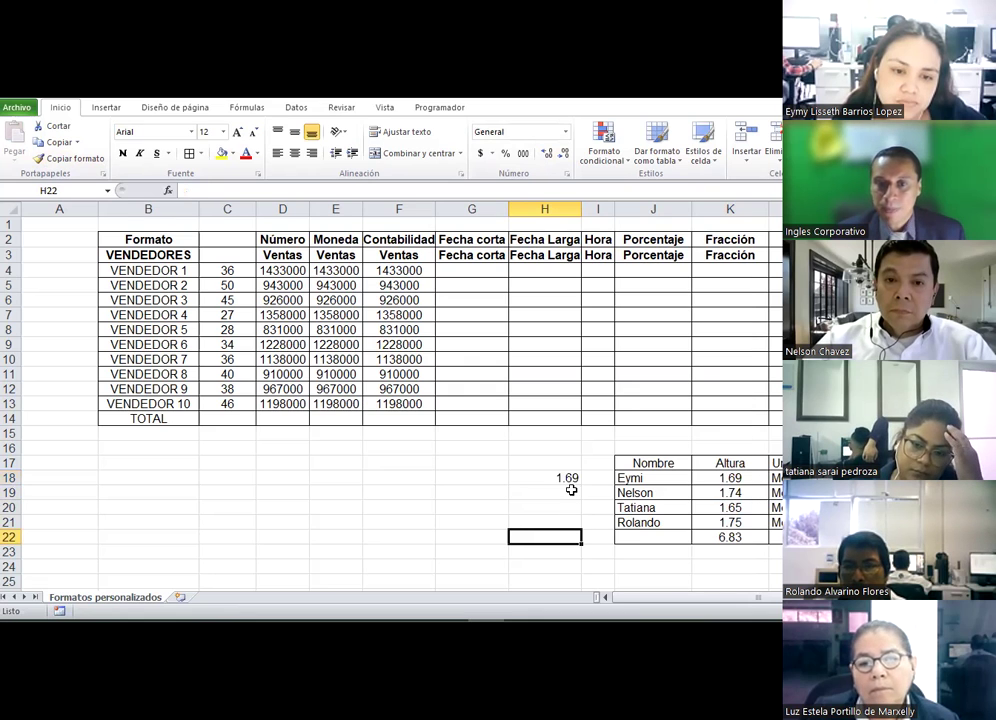
# Replace the value in H18 with 1.5.
pyautogui.click(565, 478)
pyautogui.press('Return')
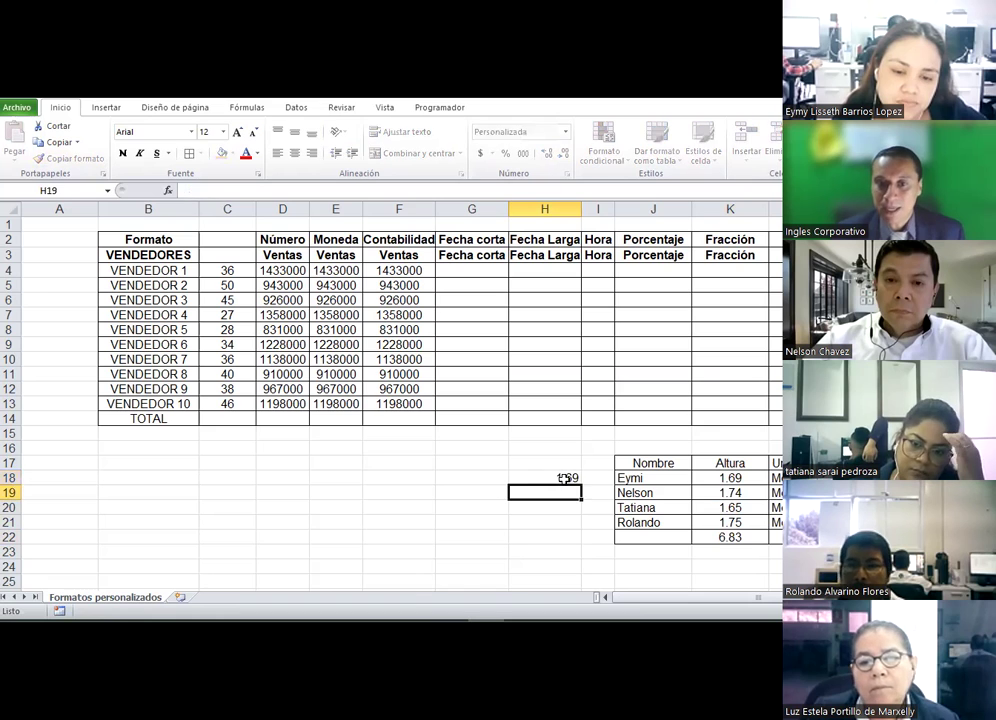
pyautogui.click(565, 478)
pyautogui.write('1.')
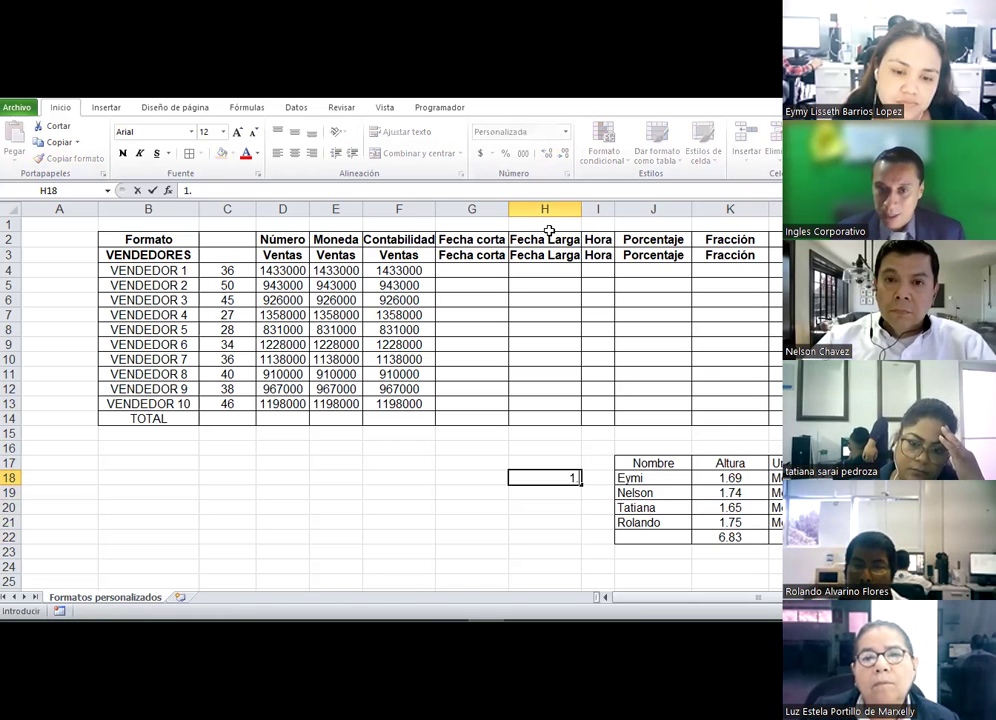
pyautogui.write('6')
pyautogui.press('BackSpace')
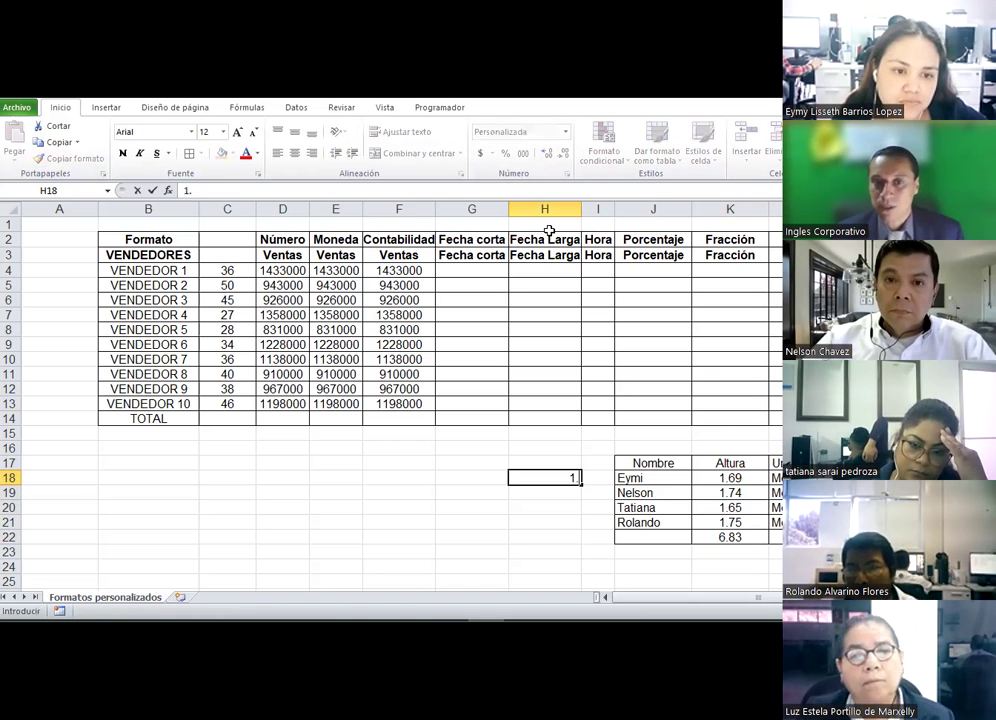
pyautogui.write('5')
pyautogui.press('Return')
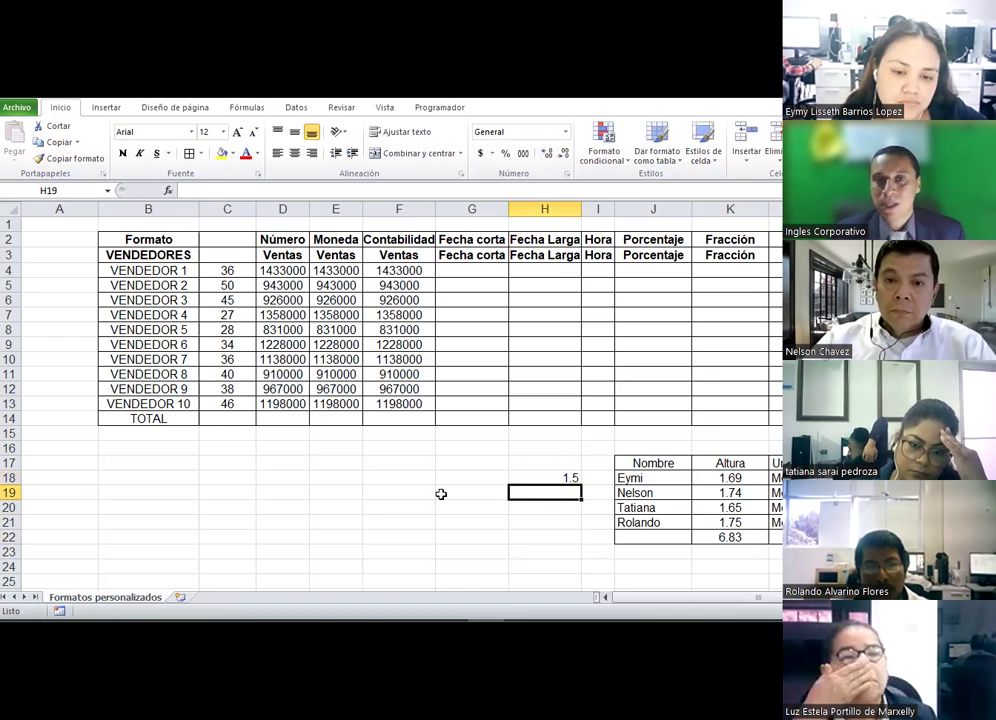
# Select G19 and switch to the PowerPoint slide on three-decimal custom formats.
pyautogui.click(440, 494)
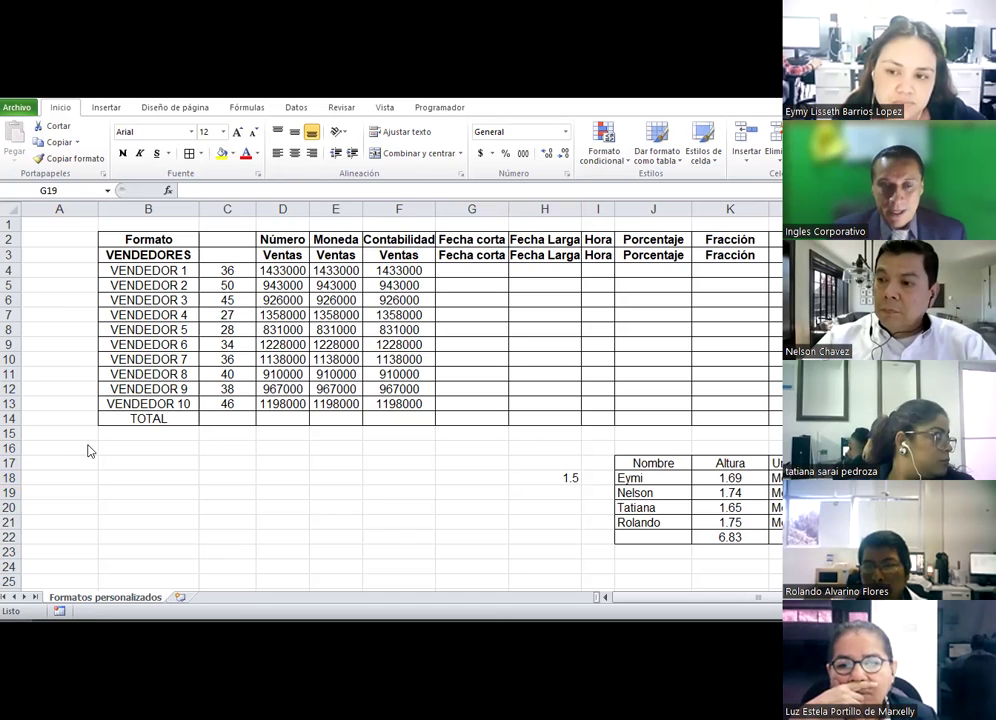
pyautogui.press('super')
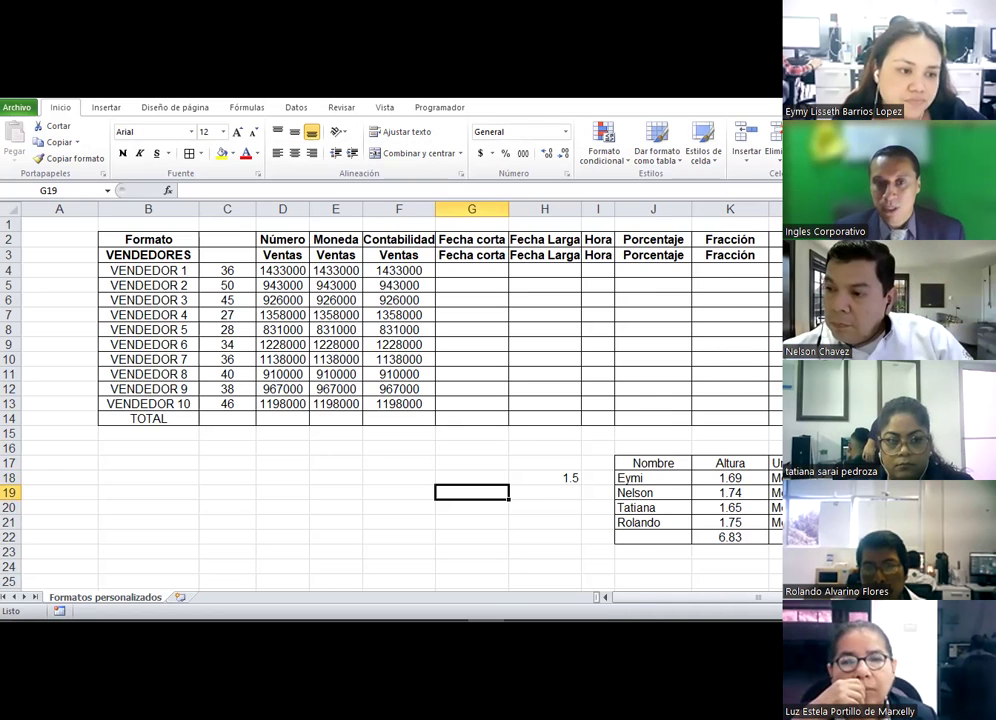
pyautogui.press('Escape')
pyautogui.hotkey('alt', 'Tab')
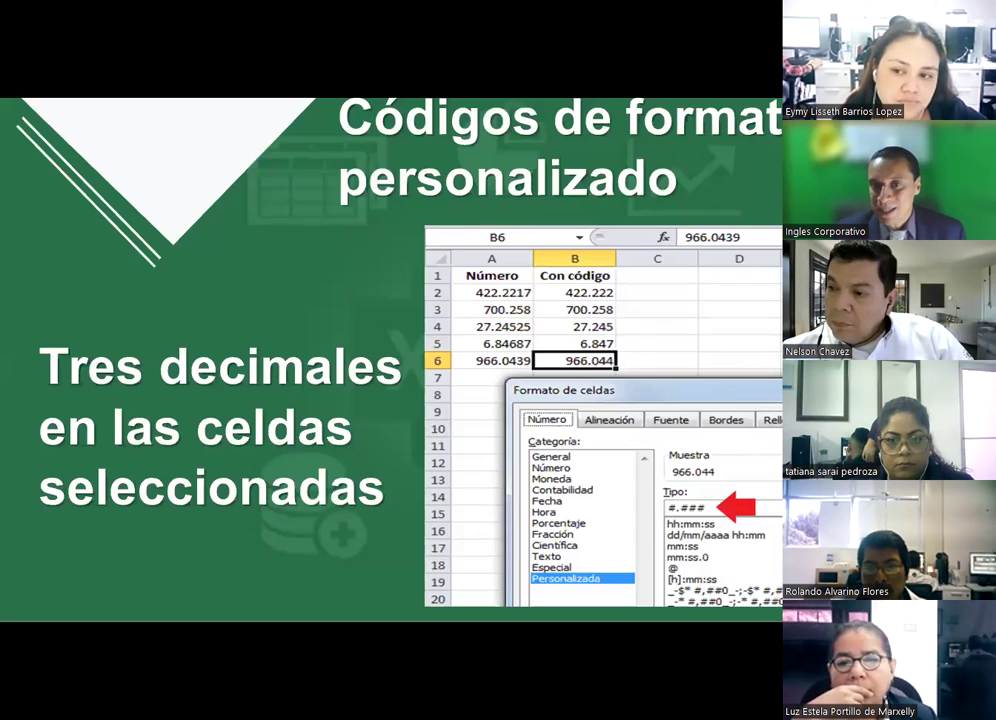
# In the blank workbook, enter 1.69 in H11.
pyautogui.hotkey('alt', 'Tab')
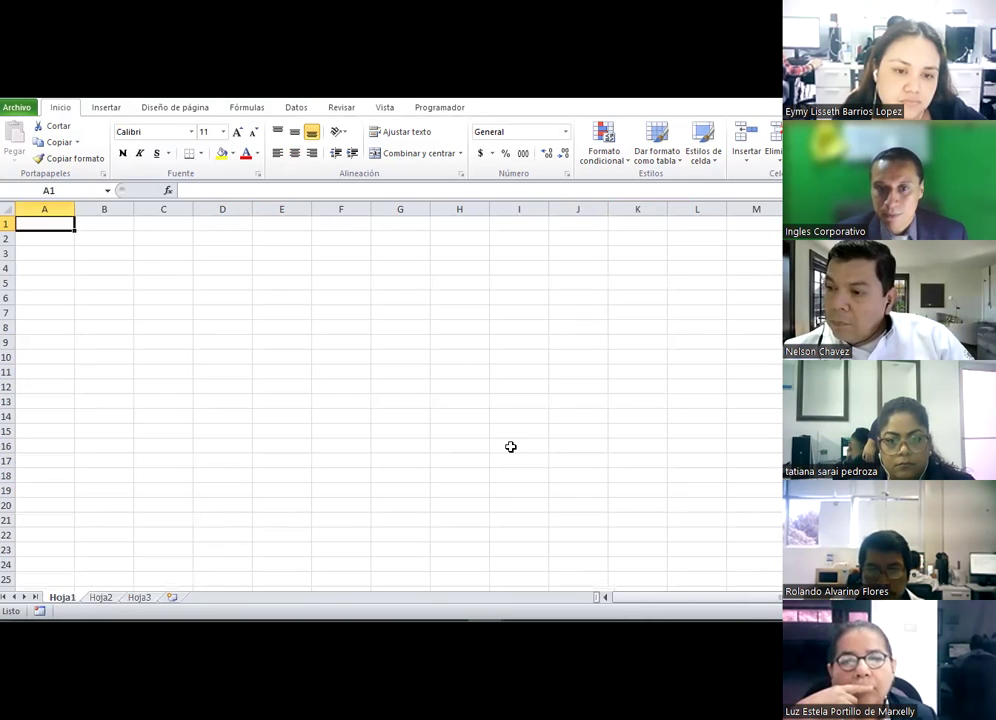
pyautogui.click(458, 368)
pyautogui.write('1.6')
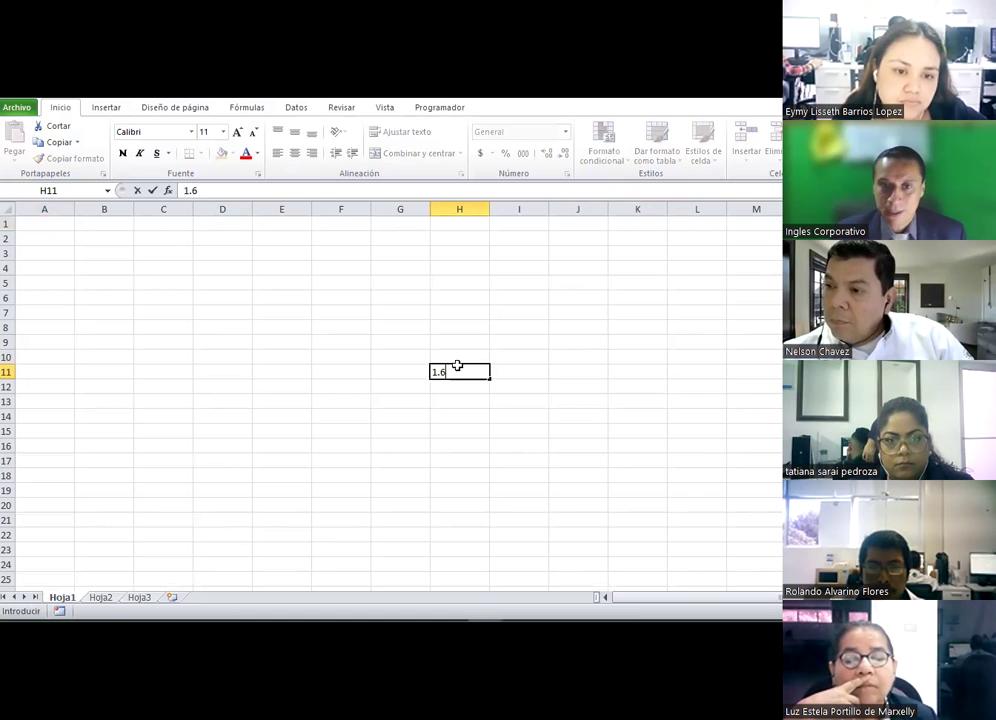
pyautogui.write('9')
pyautogui.click(454, 367)
# Give H11 the custom number format #.###.
pyautogui.rightClick(457, 370)
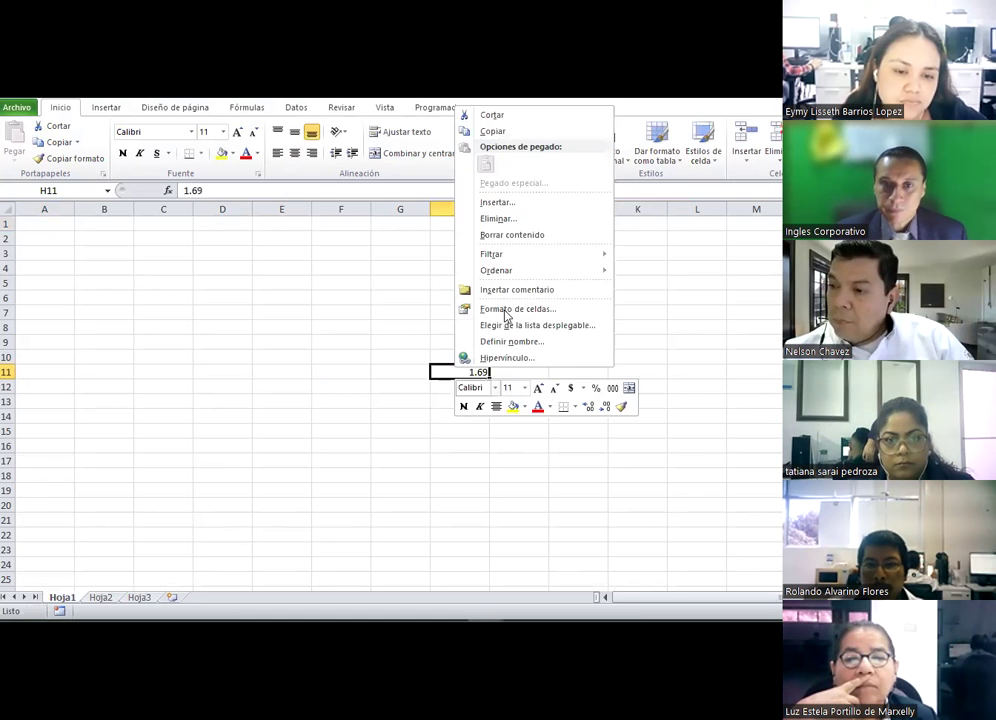
pyautogui.press('Escape')
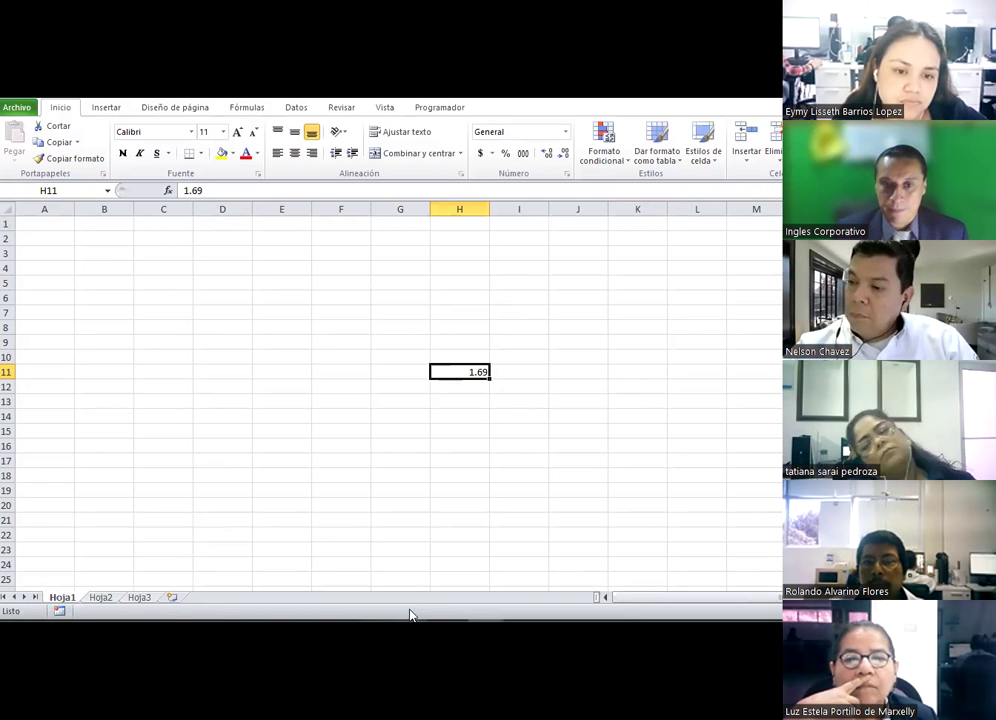
pyautogui.moveTo(410, 611)
pyautogui.hotkey('ctrl', '1')
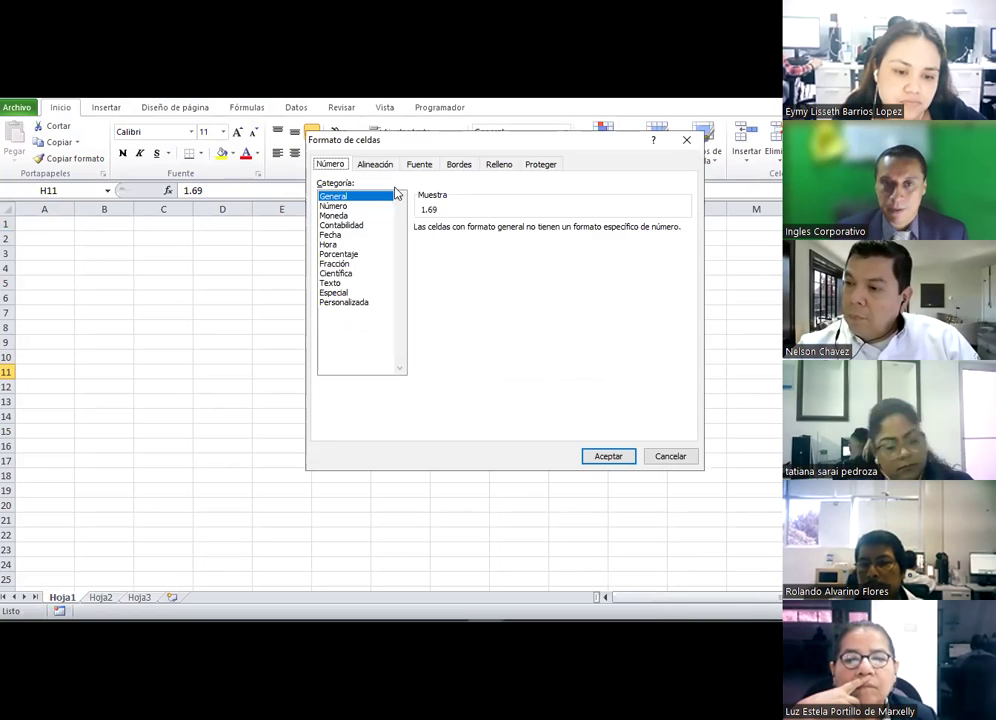
pyautogui.click(350, 302)
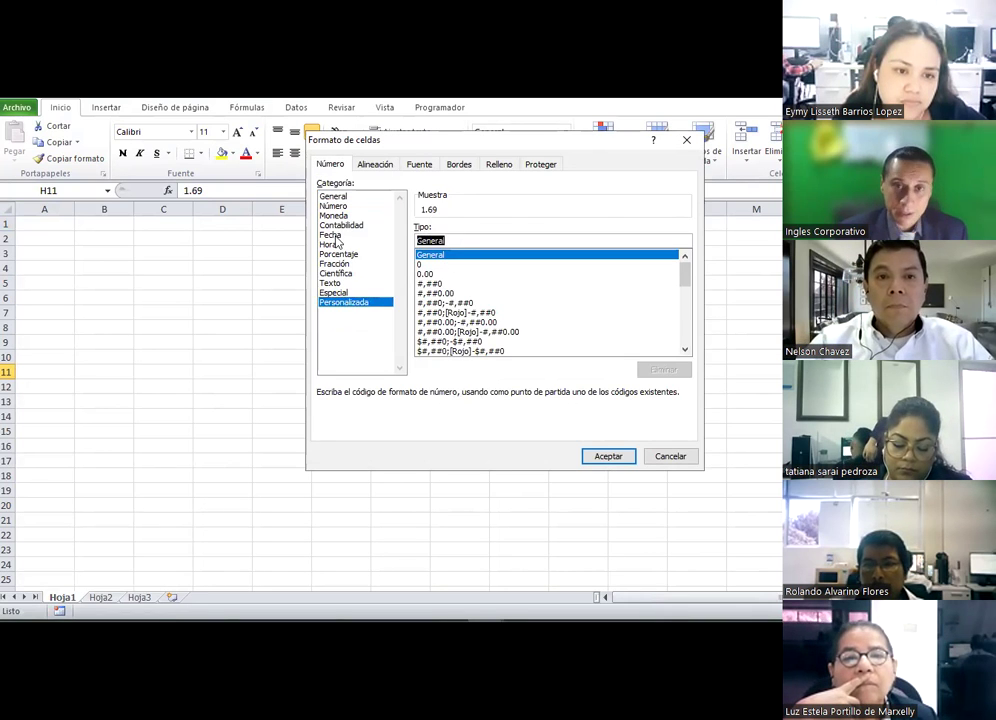
pyautogui.write('"')
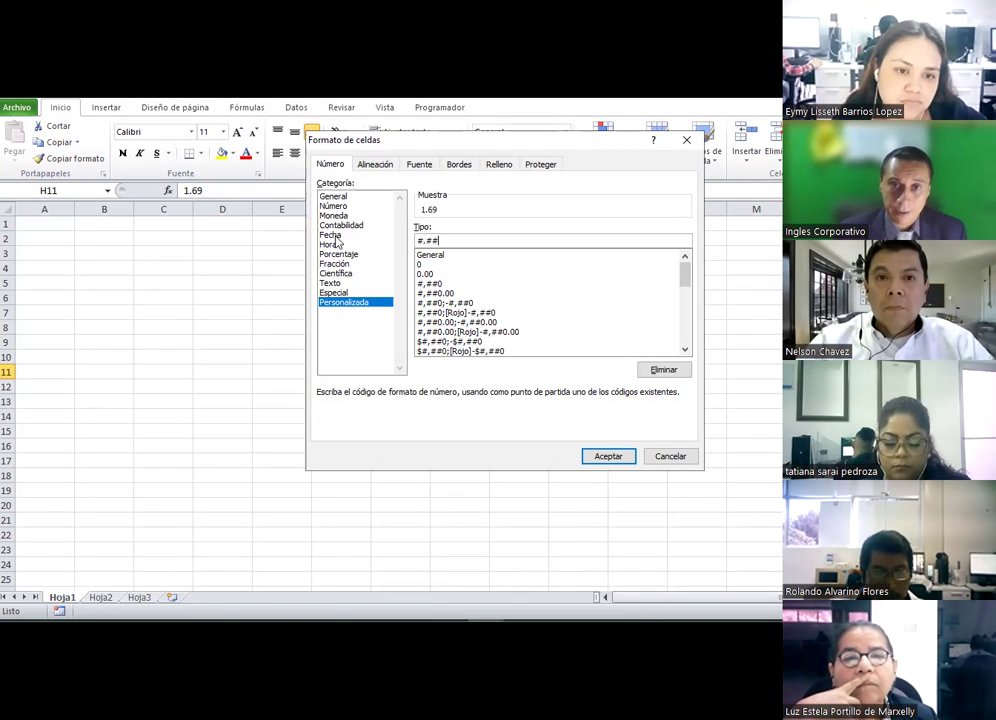
pyautogui.click(607, 458)
pyautogui.write('1.6')
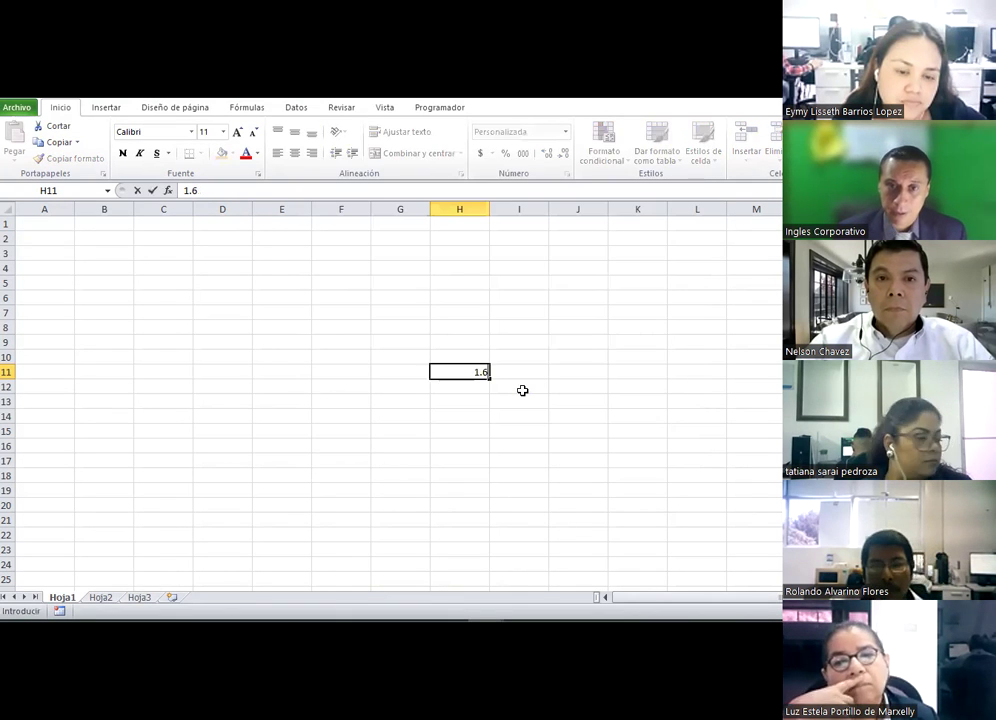
# Enter 2.33 in H12.
pyautogui.press('Return')
pyautogui.write('2')
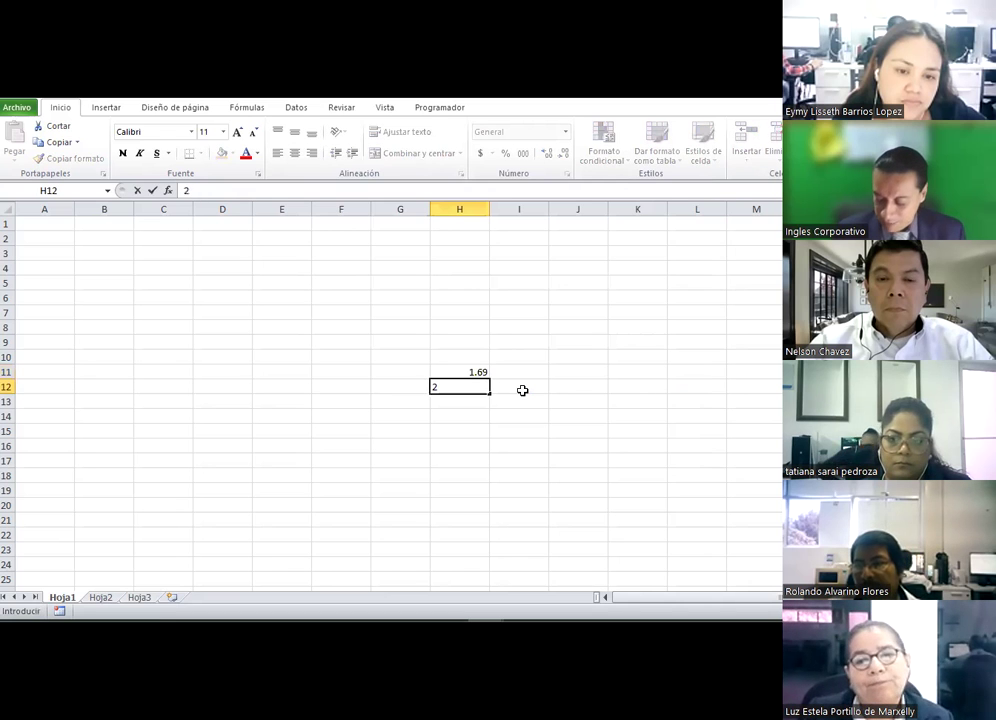
pyautogui.write('.33')
pyautogui.press('Return')
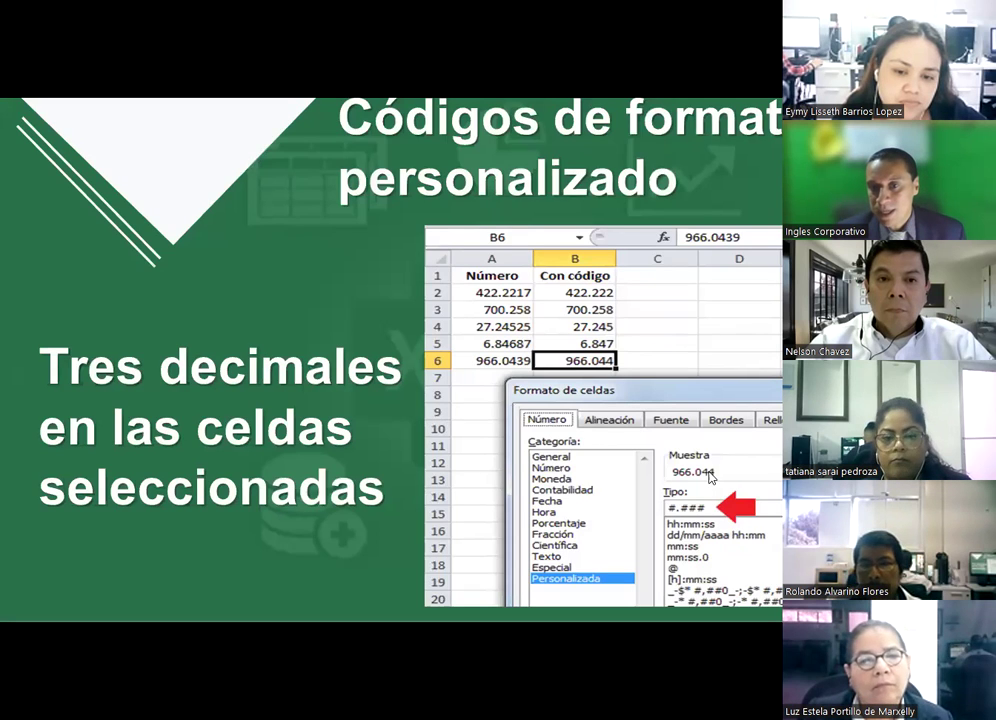
# Advance past the #! example to the #.## "pesos" slide showing 24.35 pesos.
pyautogui.click(568, 390)
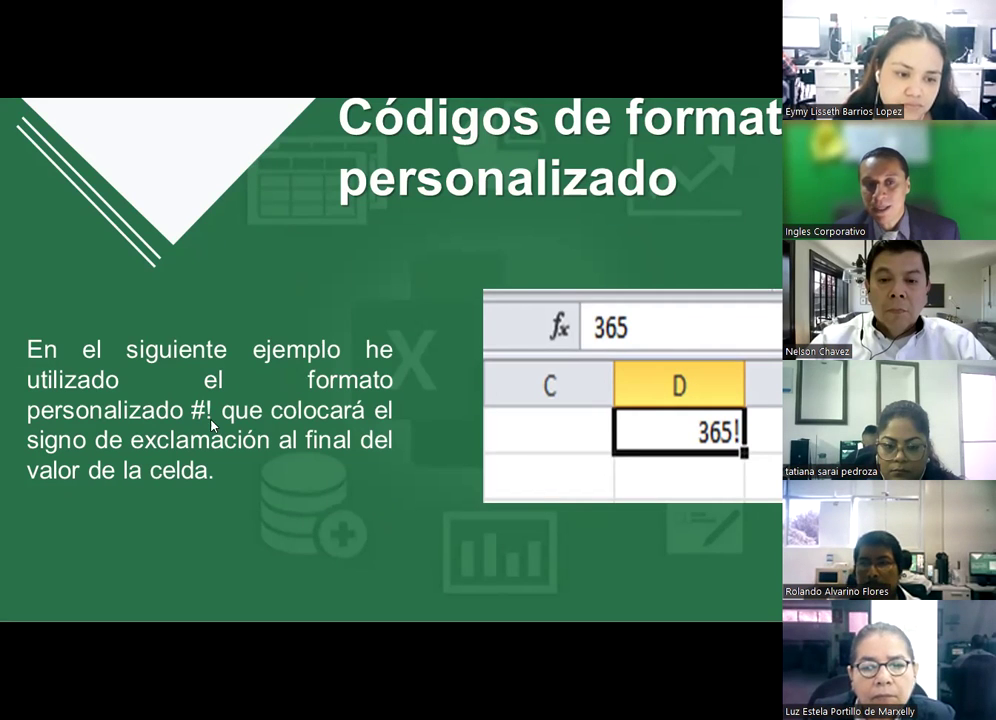
pyautogui.press('Right')
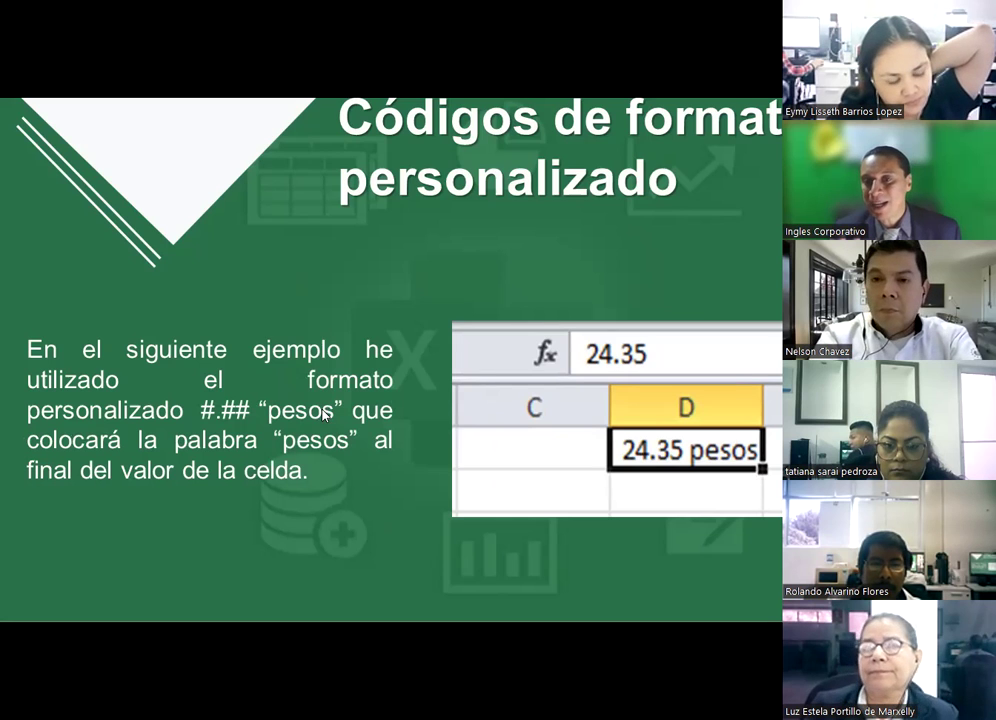
# Change H18's custom format to #.## "pesos".
pyautogui.hotkey('alt', 'Tab')
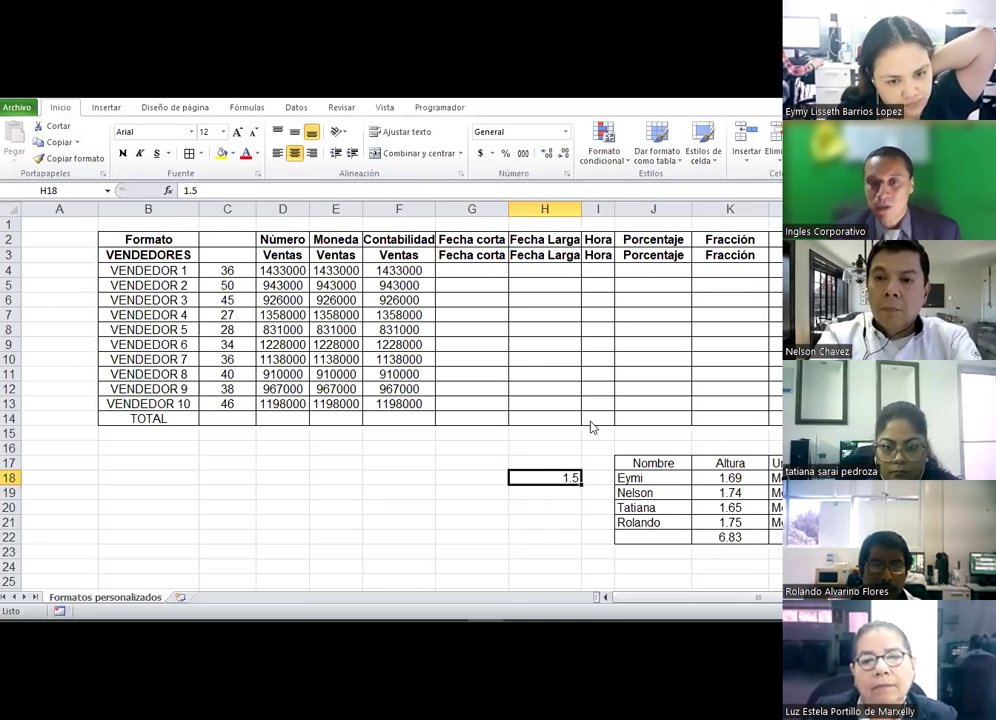
pyautogui.rightClick(562, 478)
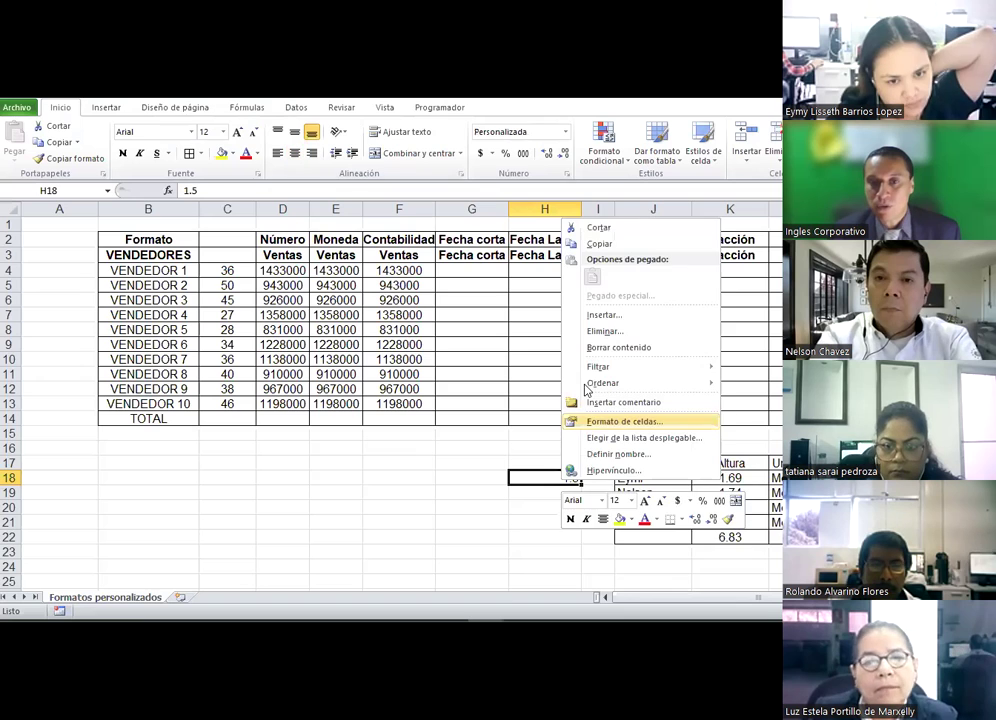
pyautogui.click(620, 420)
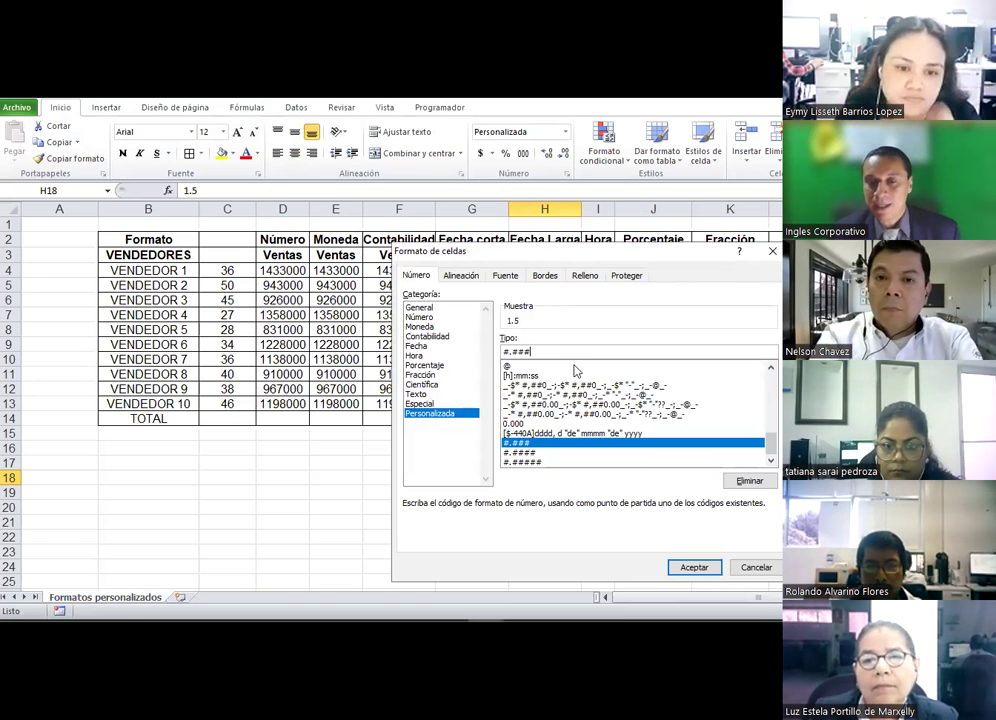
pyautogui.click(534, 352)
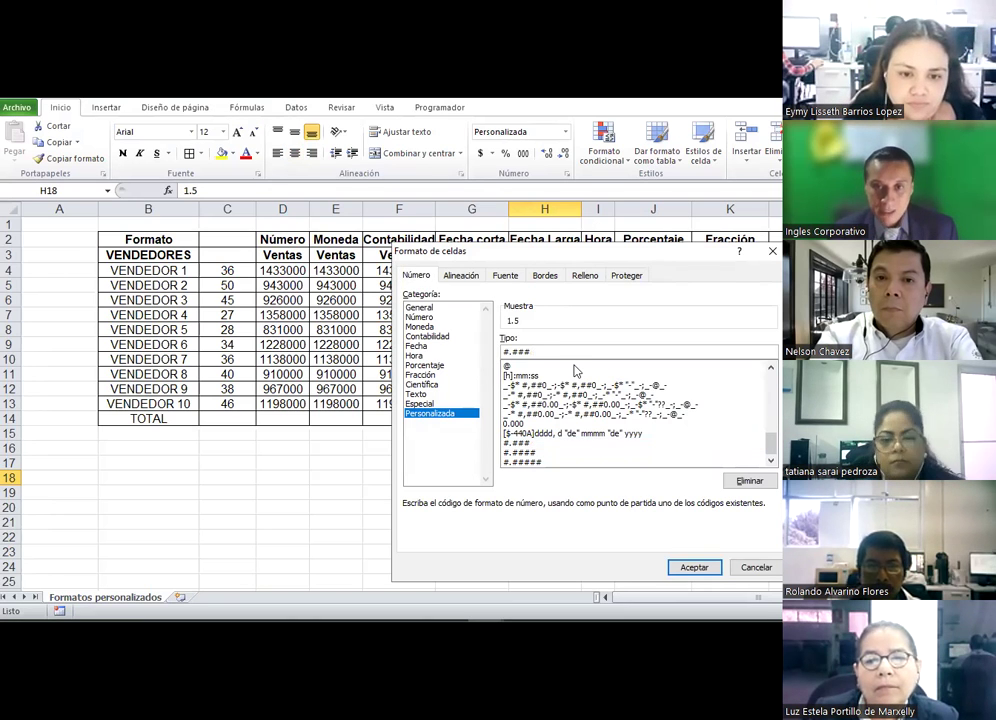
pyautogui.write('"pesos')
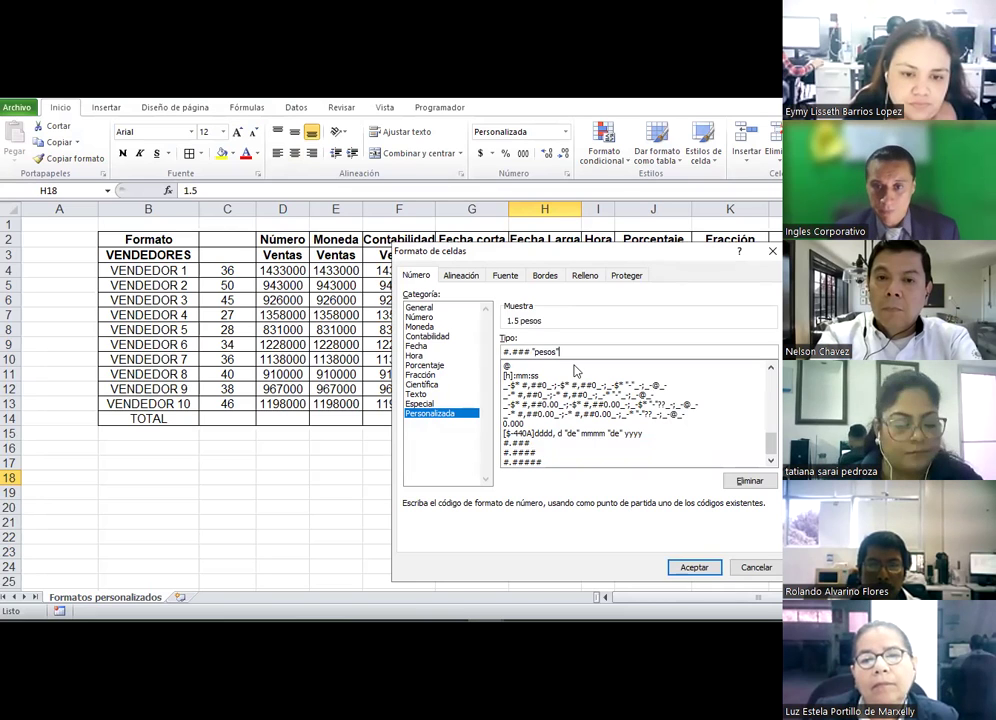
pyautogui.click(707, 568)
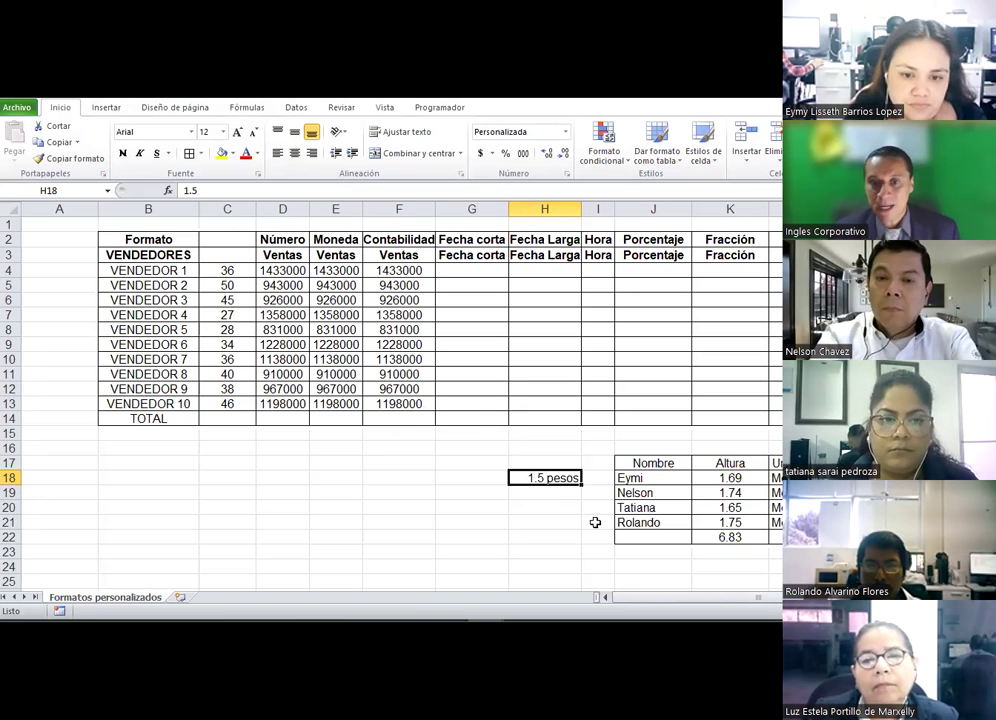
# Re-enter 1.5 in H18 and confirm its pesos format.
pyautogui.press('Delete')
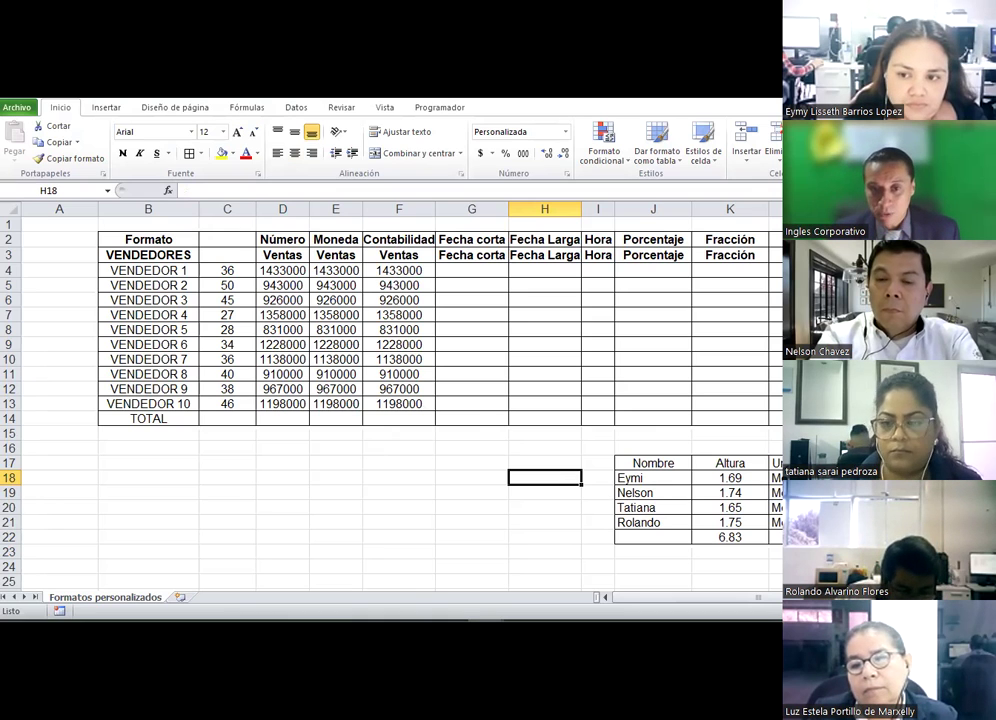
pyautogui.write('1.5')
pyautogui.press('Return')
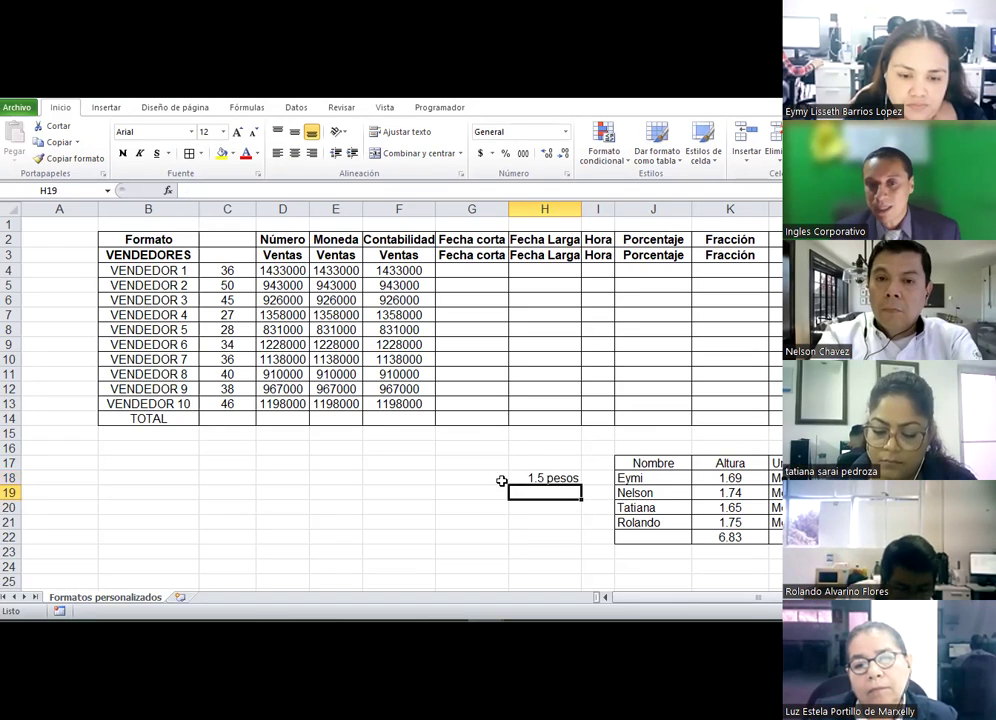
pyautogui.click(530, 478)
pyautogui.rightClick(530, 478)
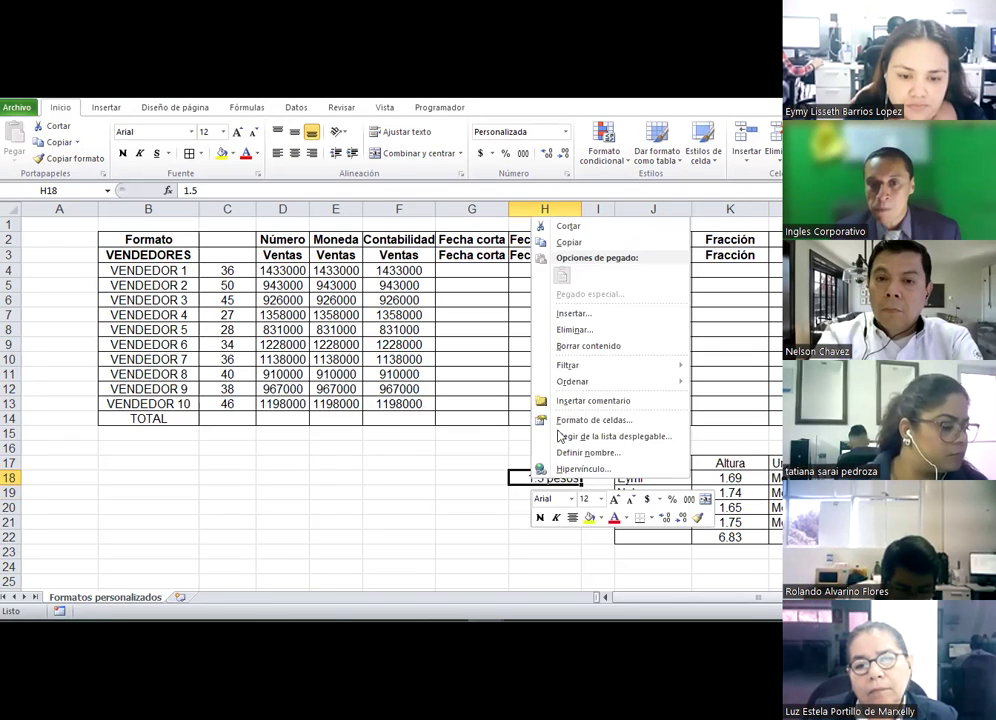
pyautogui.click(543, 420)
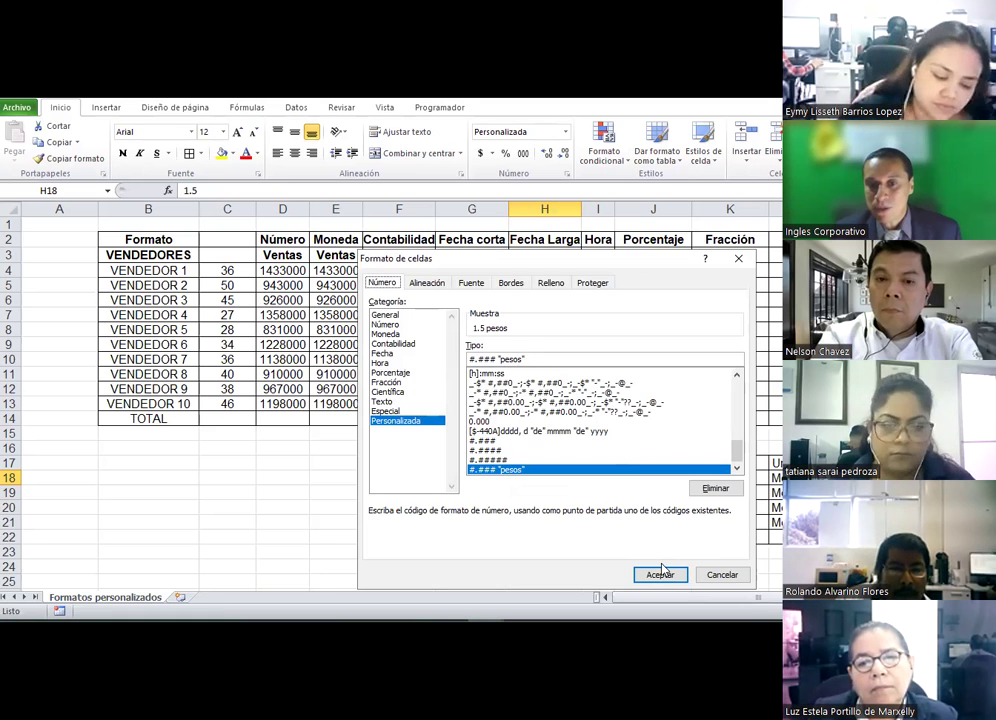
pyautogui.press('Return')
pyautogui.click(97, 160)
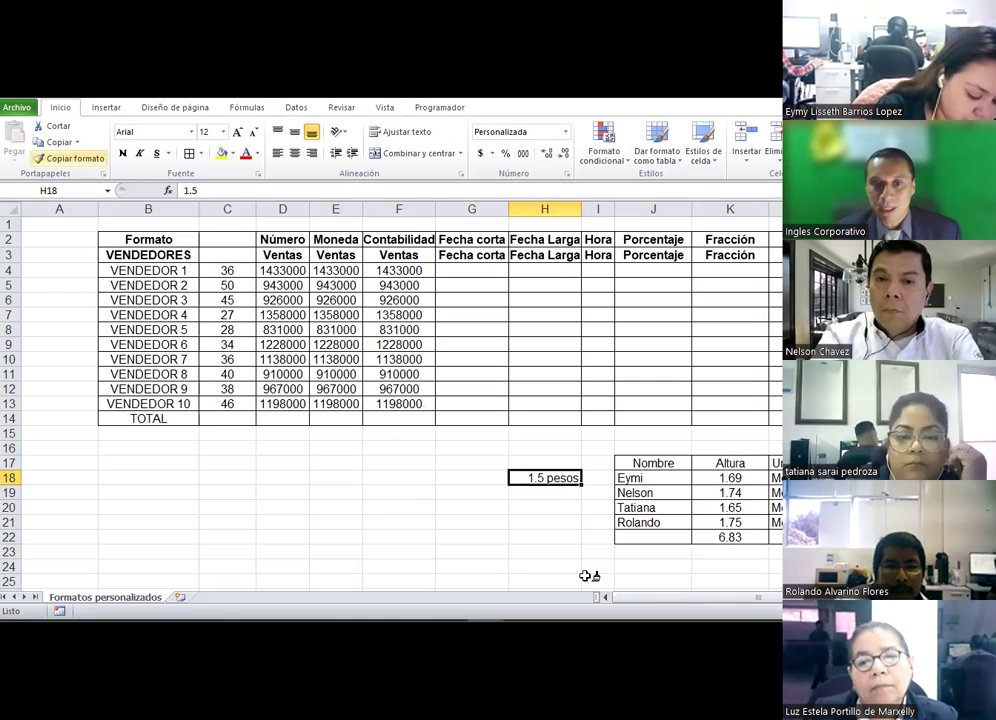
# Enter 2.5 in H19 and total H18:H19 in H20 with AutoSum.
pyautogui.write('2.5')
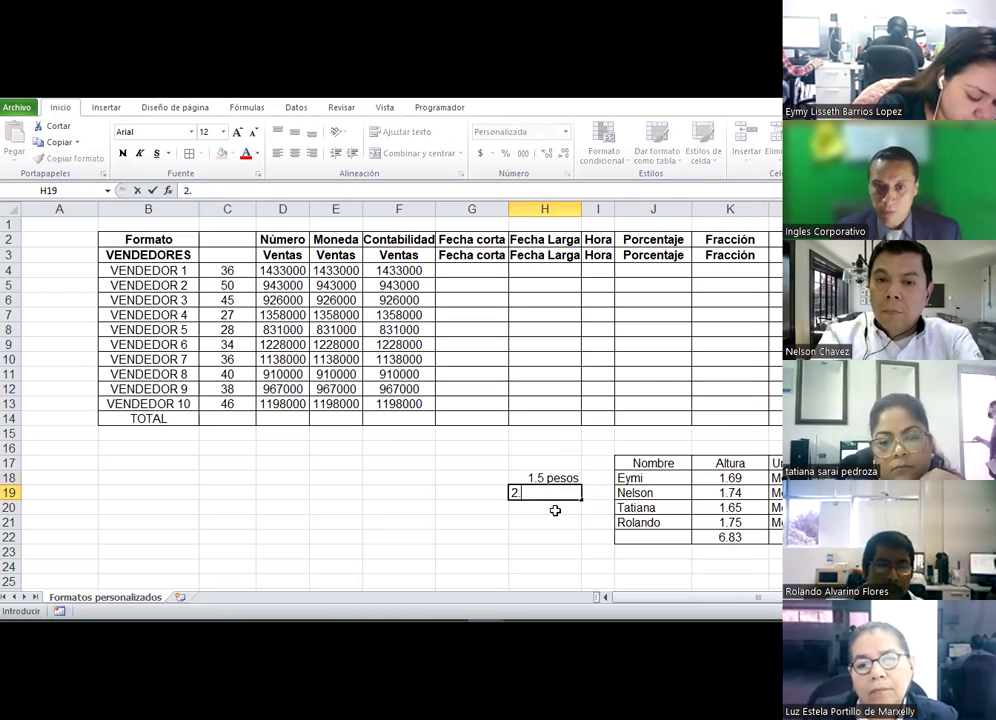
pyautogui.press('Return')
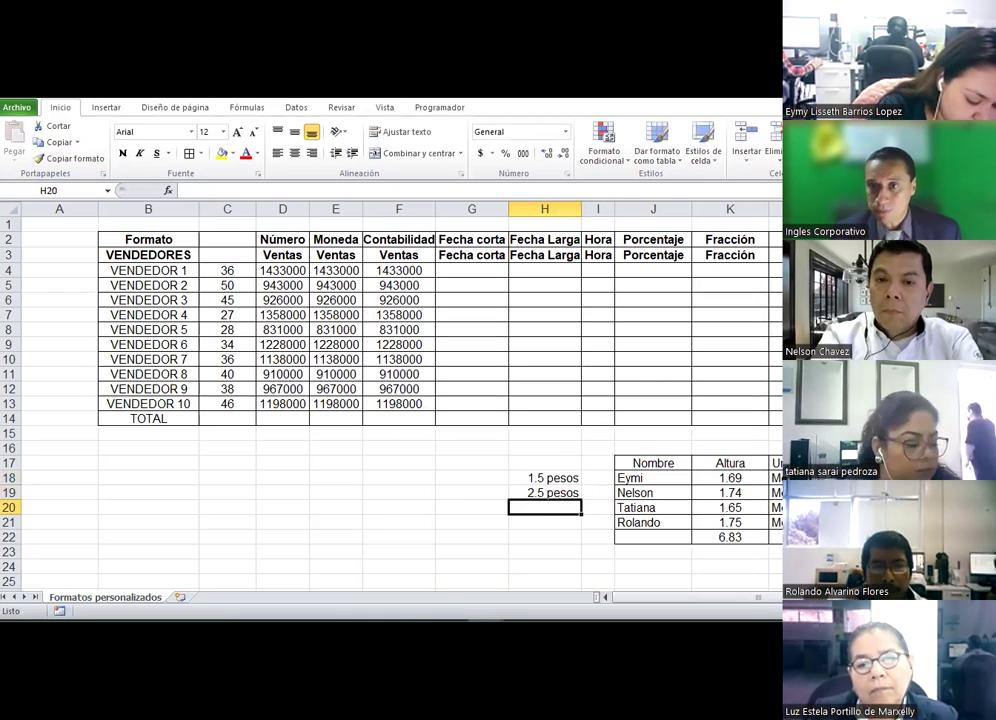
pyautogui.hotkey('alt', '=')
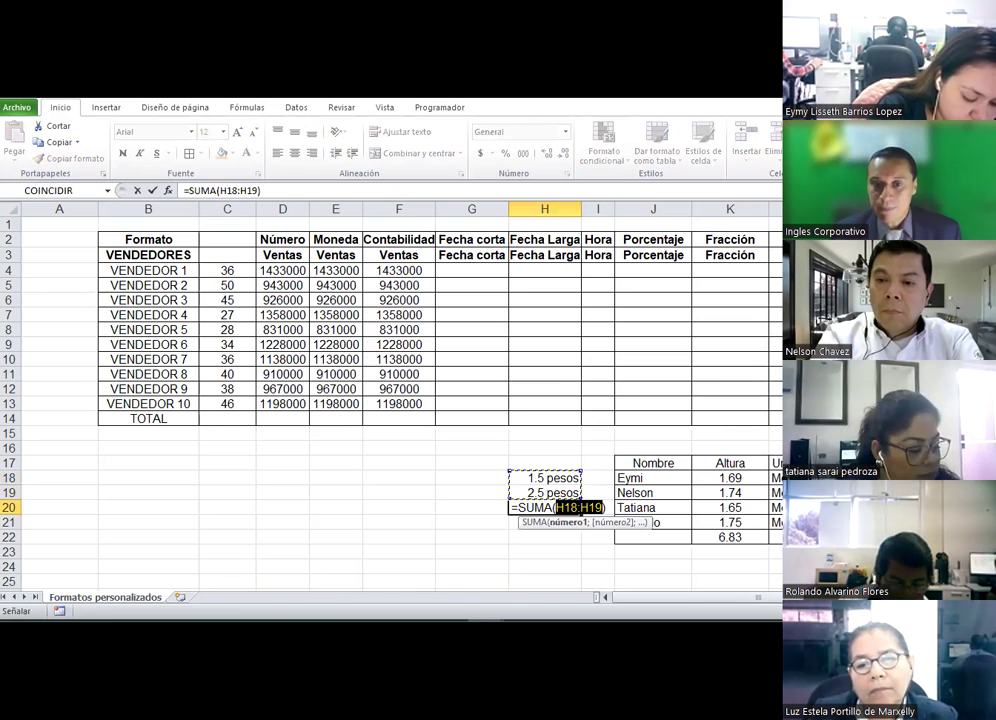
pyautogui.press('Return')
# Pick up H19's pesos format with Copiar formato, then cancel it.
pyautogui.click(561, 508)
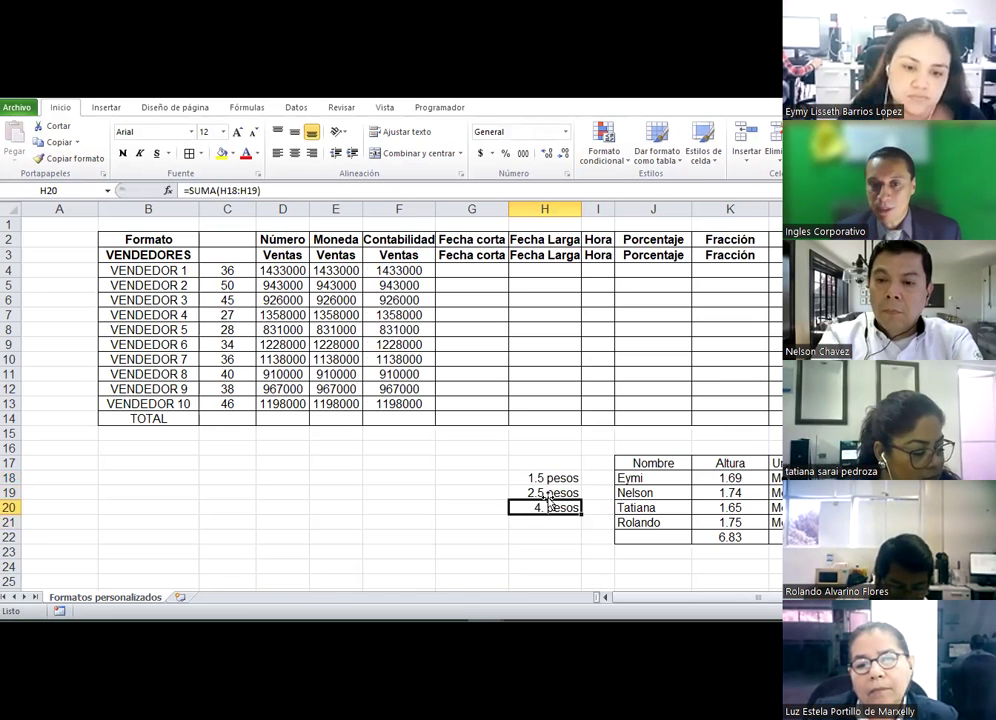
pyautogui.click(544, 493)
pyautogui.click(68, 158)
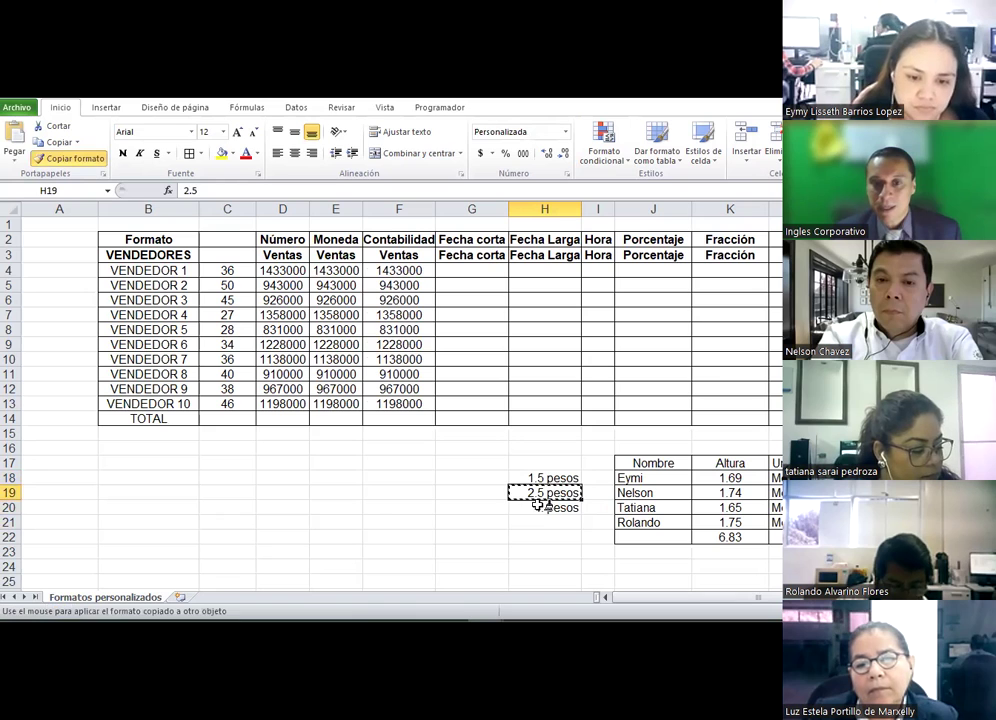
pyautogui.press('Down')
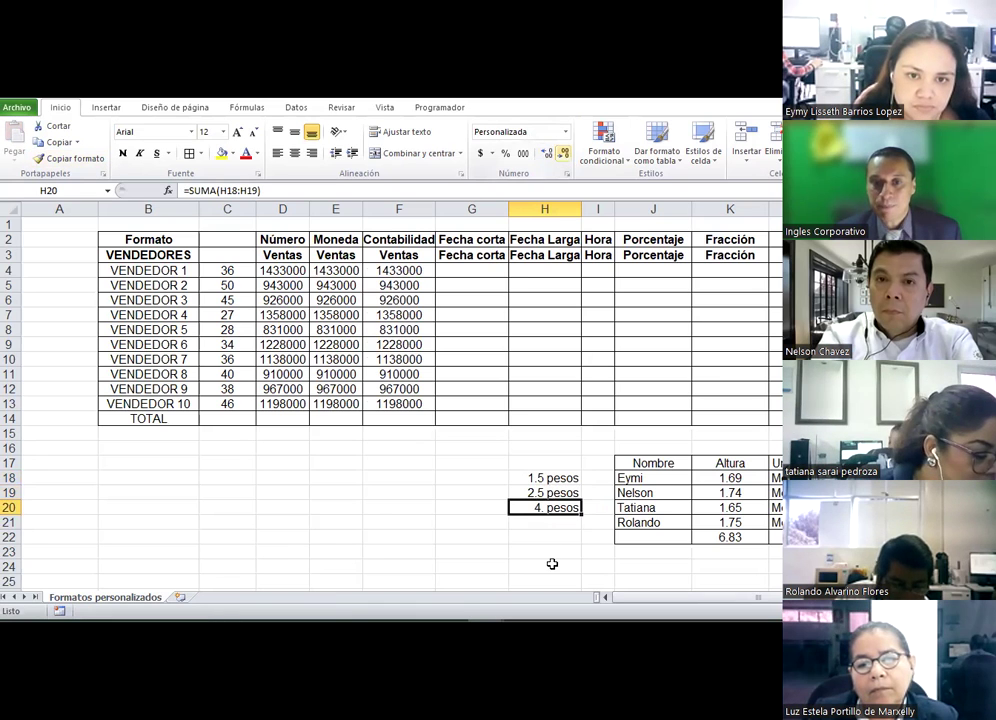
# Type 1.5 pesos and 2.5 pesos as text in G18 and G19.
pyautogui.click(479, 481)
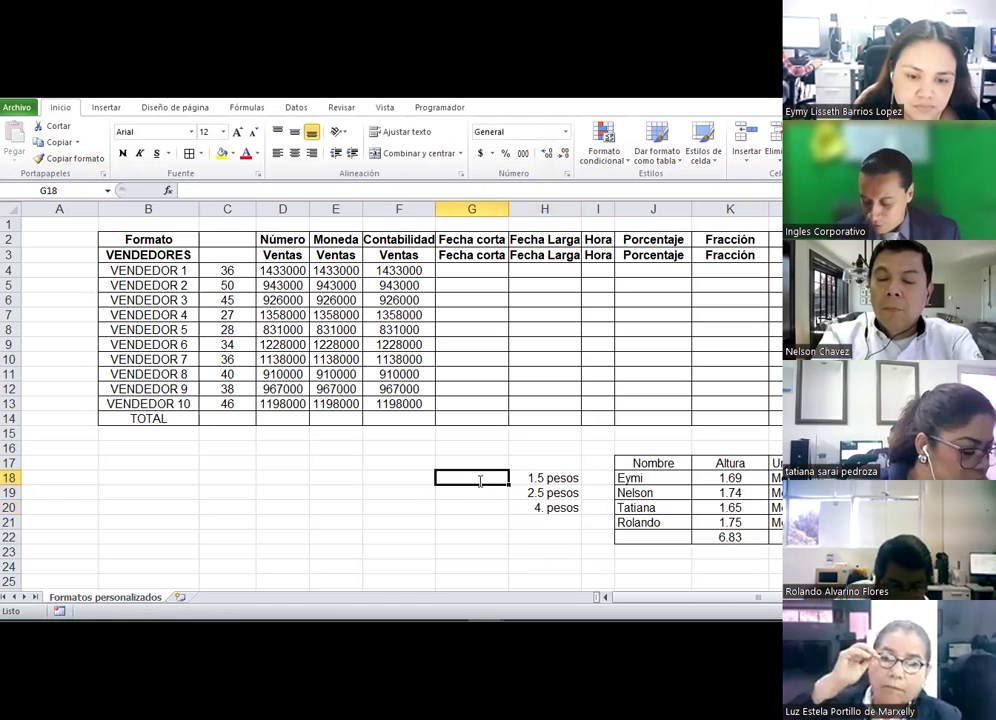
pyautogui.write('1.5 pesos')
pyautogui.press('Return')
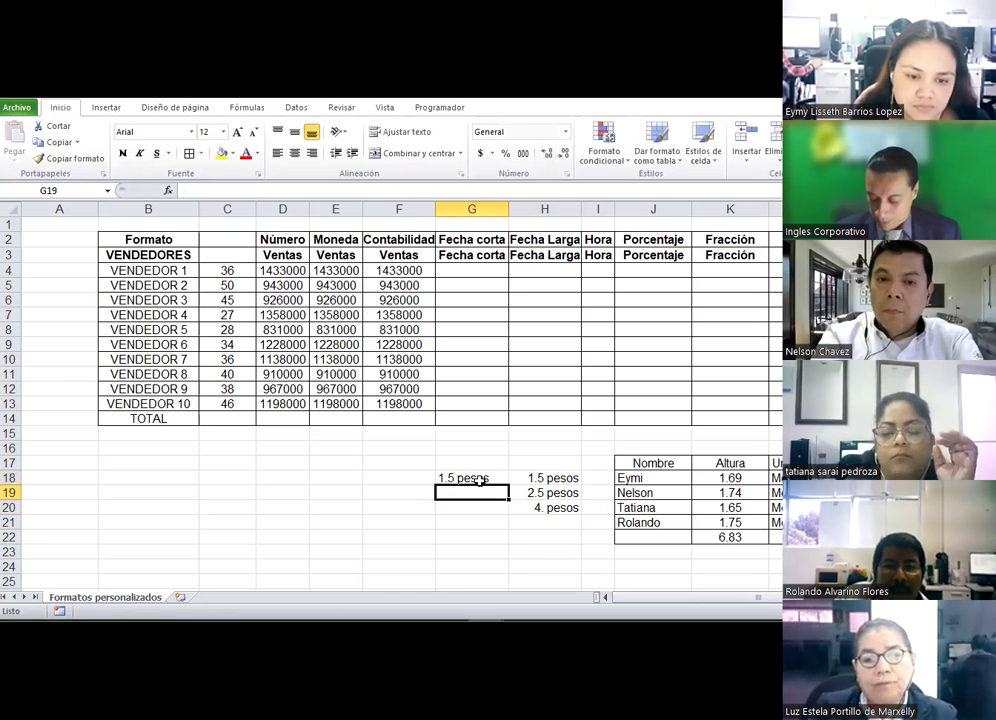
pyautogui.write('2.5 peso')
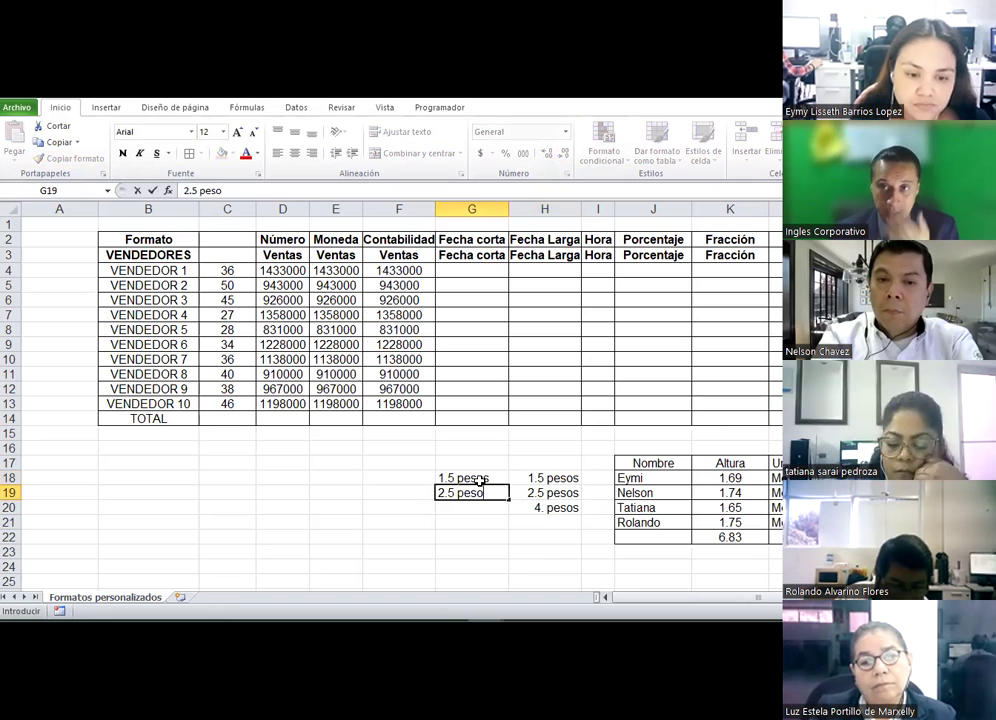
pyautogui.write('s')
pyautogui.press('Return')
# Enter =SUMA(G18:G19) in G20, which totals 0.
pyautogui.write('=SUMA()')
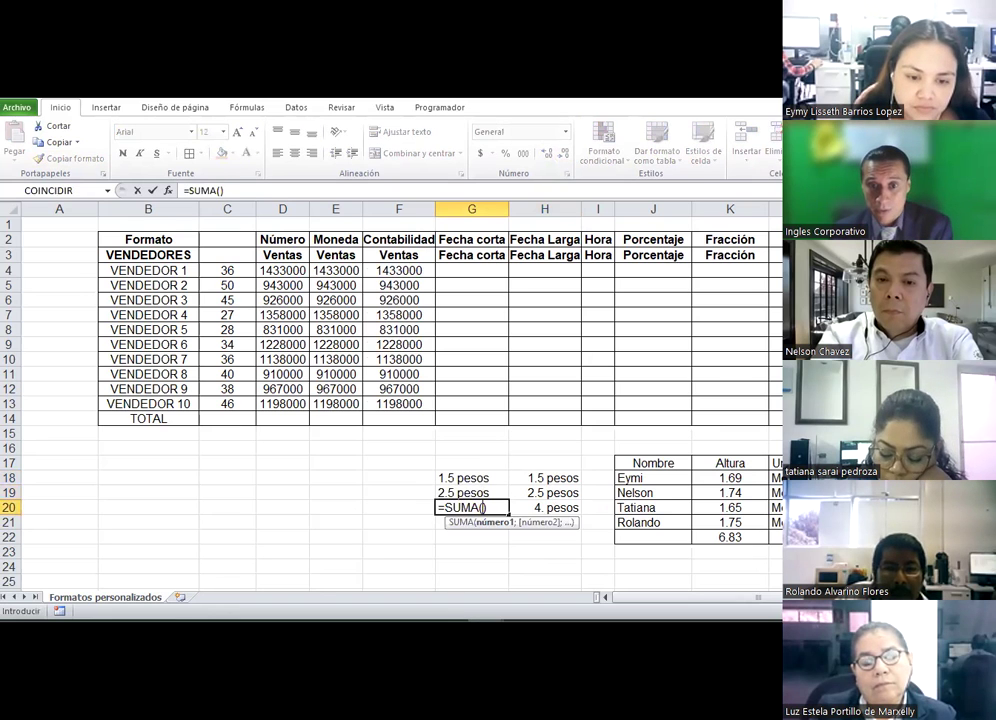
pyautogui.press('Return')
pyautogui.click(473, 407)
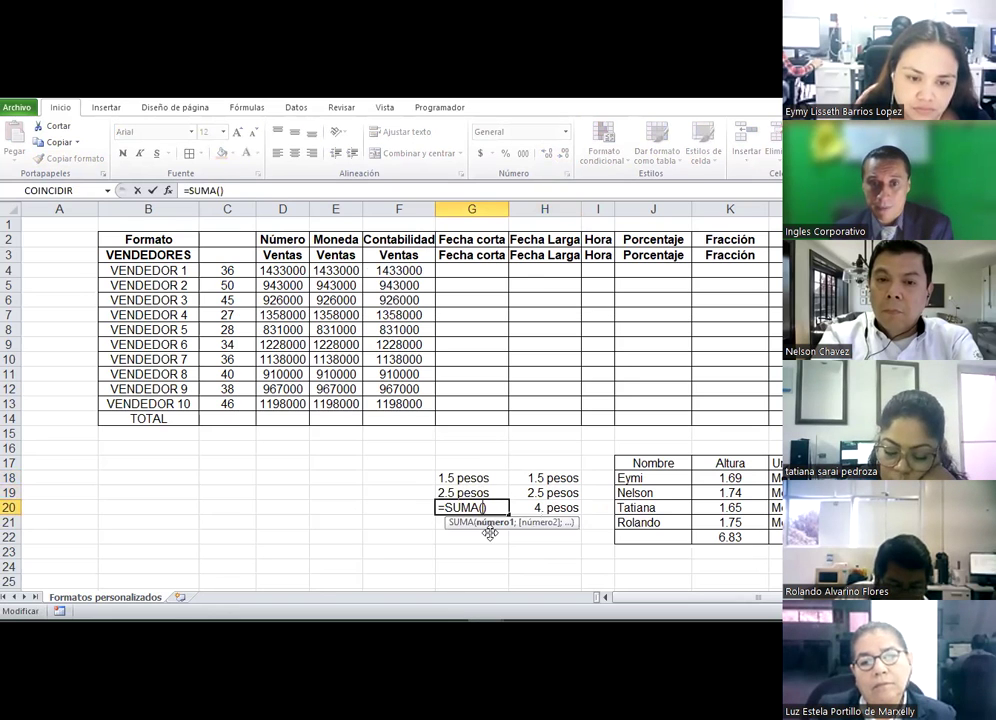
pyautogui.click(473, 480)
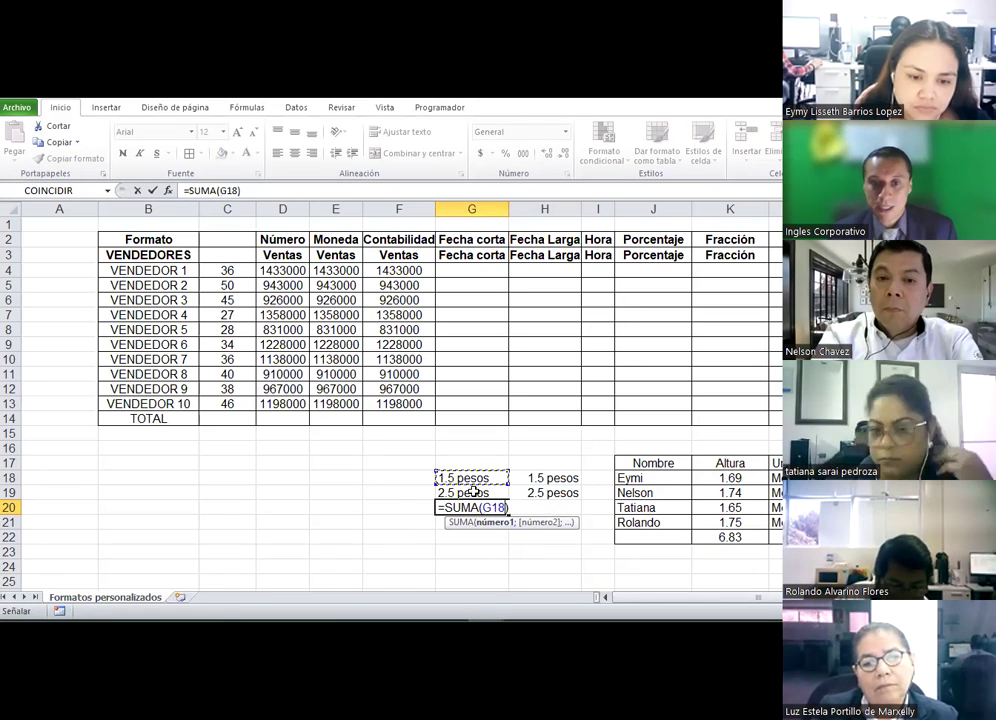
pyautogui.keyDown('shift'); pyautogui.click(473, 492); pyautogui.keyUp('shift')
pyautogui.write('+')
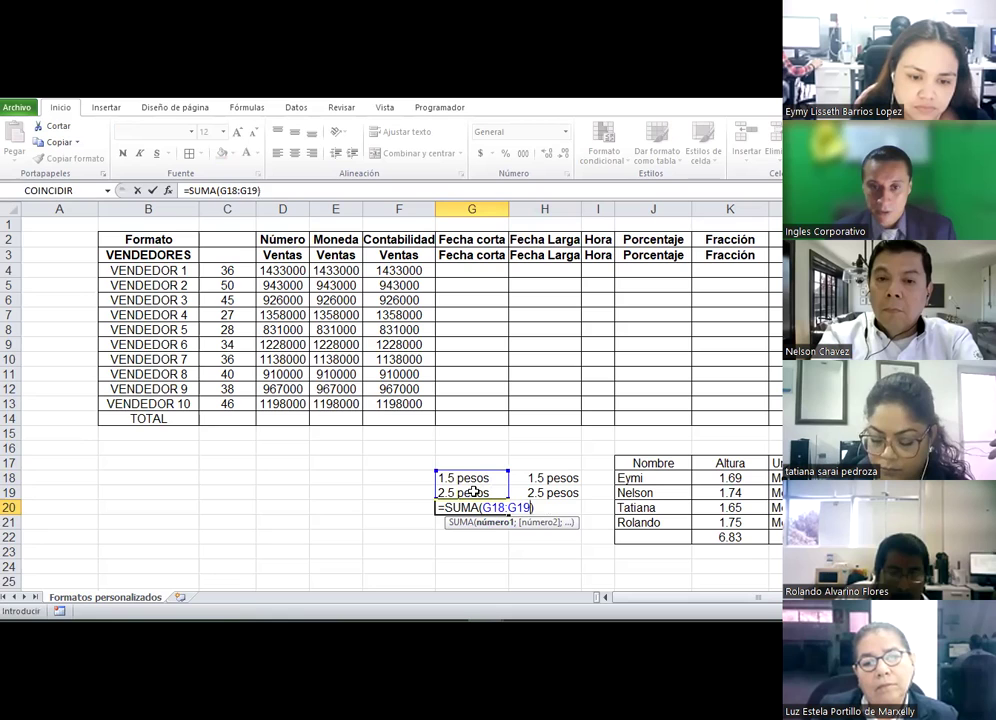
pyautogui.press('Return')
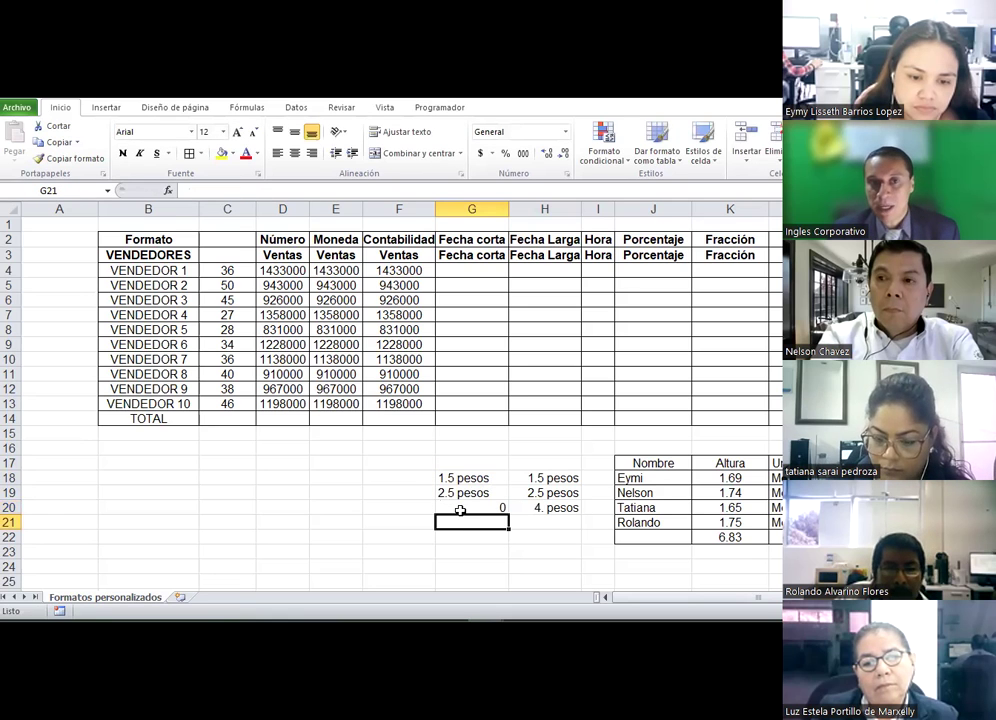
pyautogui.click(472, 507)
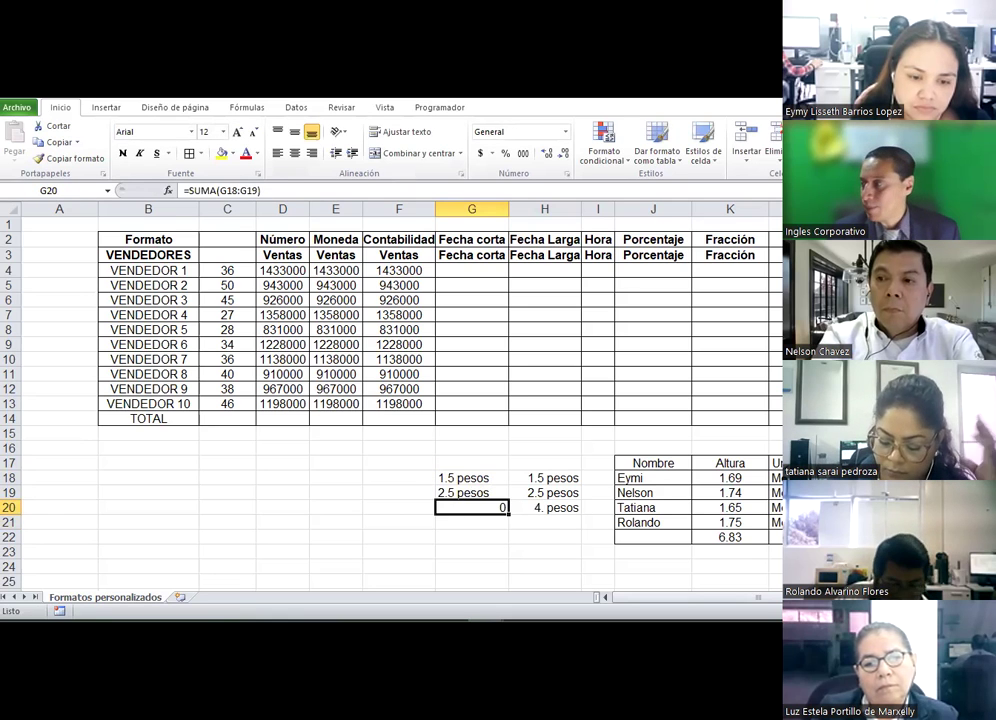
# Switch to the custom format presentation and advance to the #! slide.
pyautogui.hotkey('alt', 'Tab')
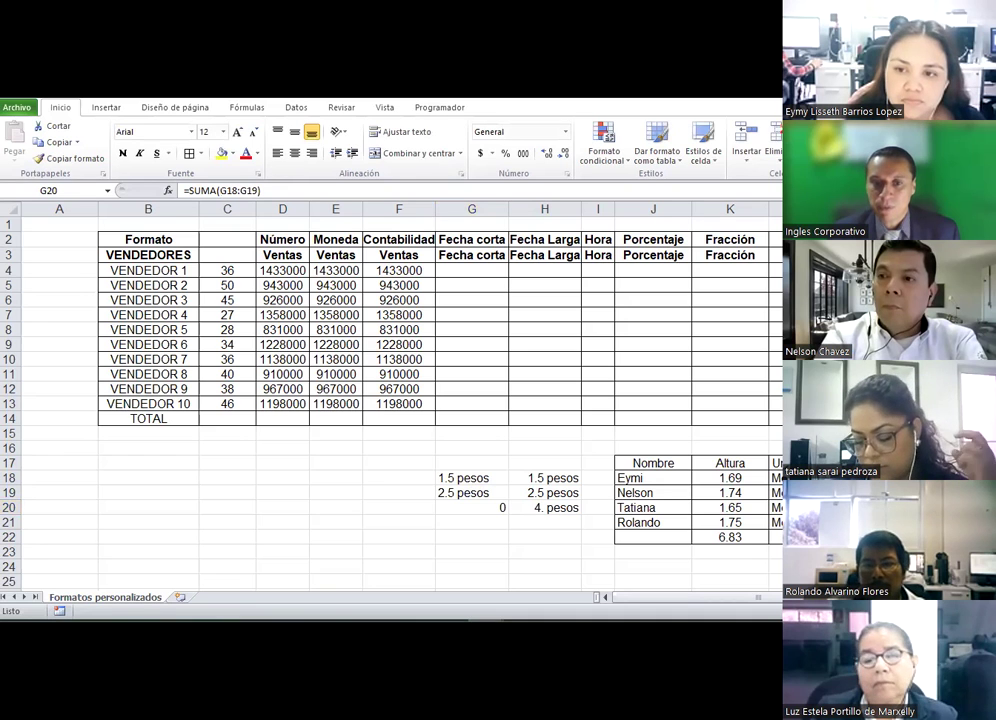
pyautogui.moveTo(485, 628)
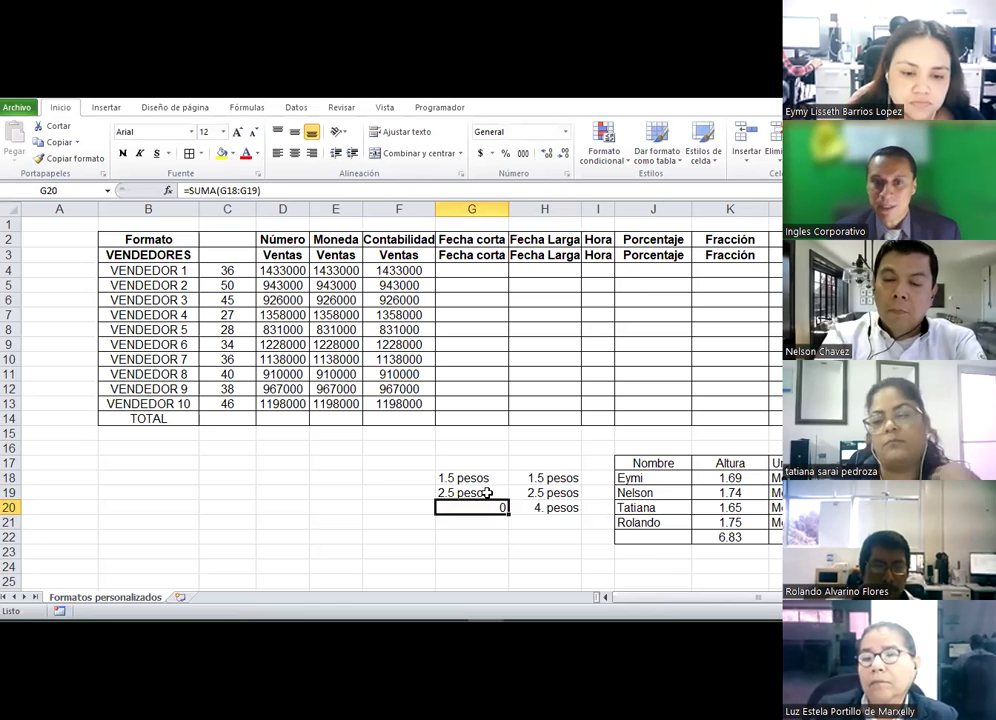
pyautogui.press('Right')
pyautogui.press('Up')
pyautogui.press('Up')
pyautogui.press('Up')
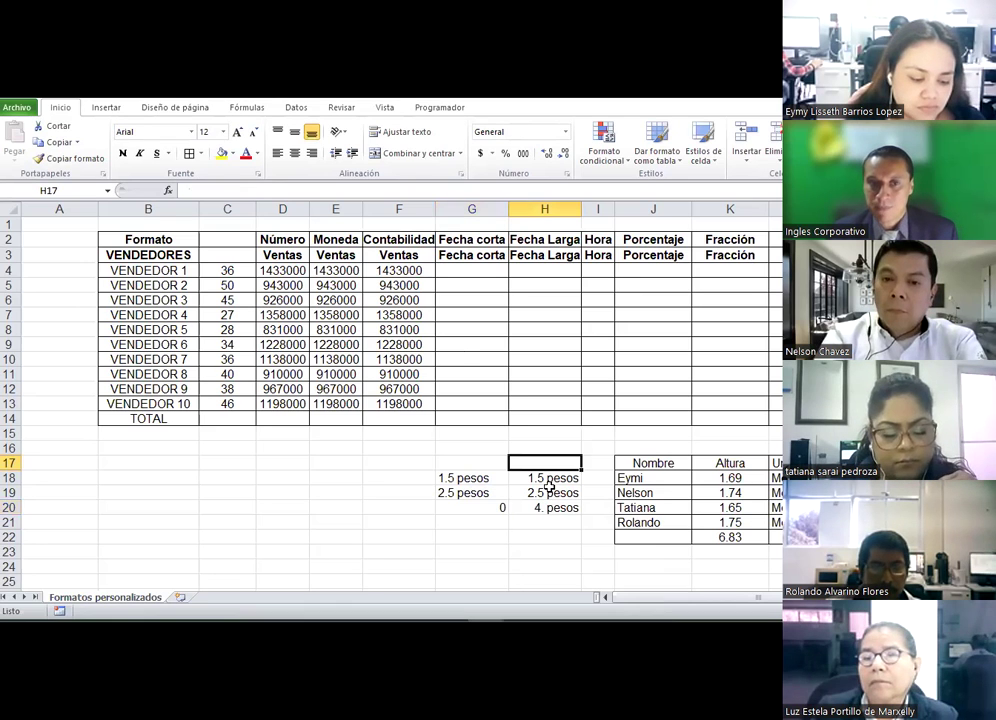
pyautogui.click(458, 353)
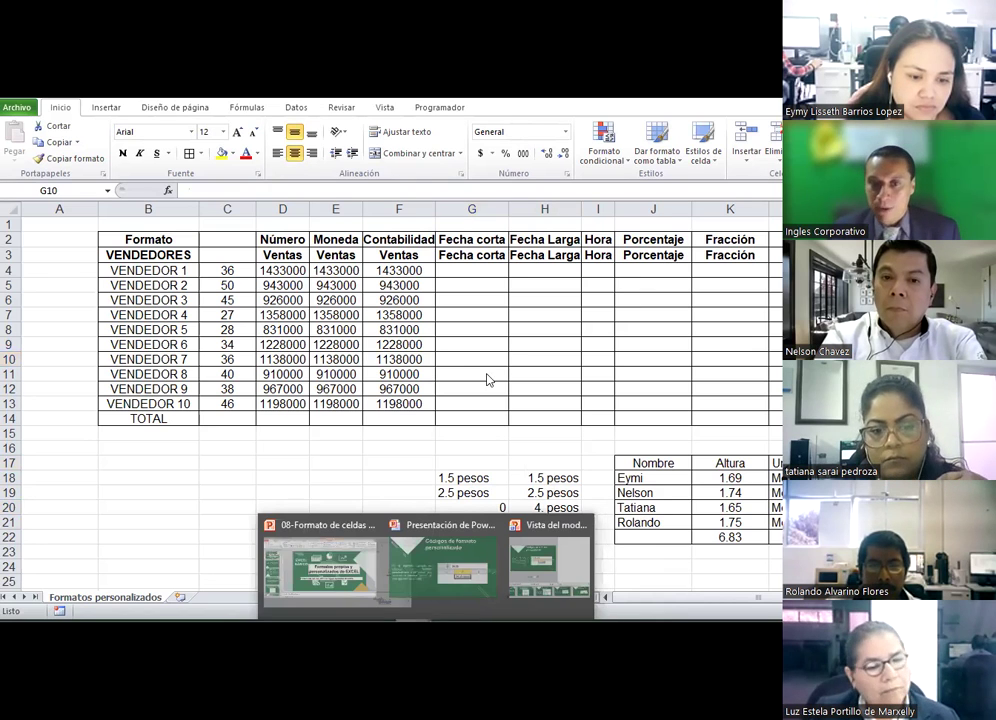
pyautogui.click(440, 565)
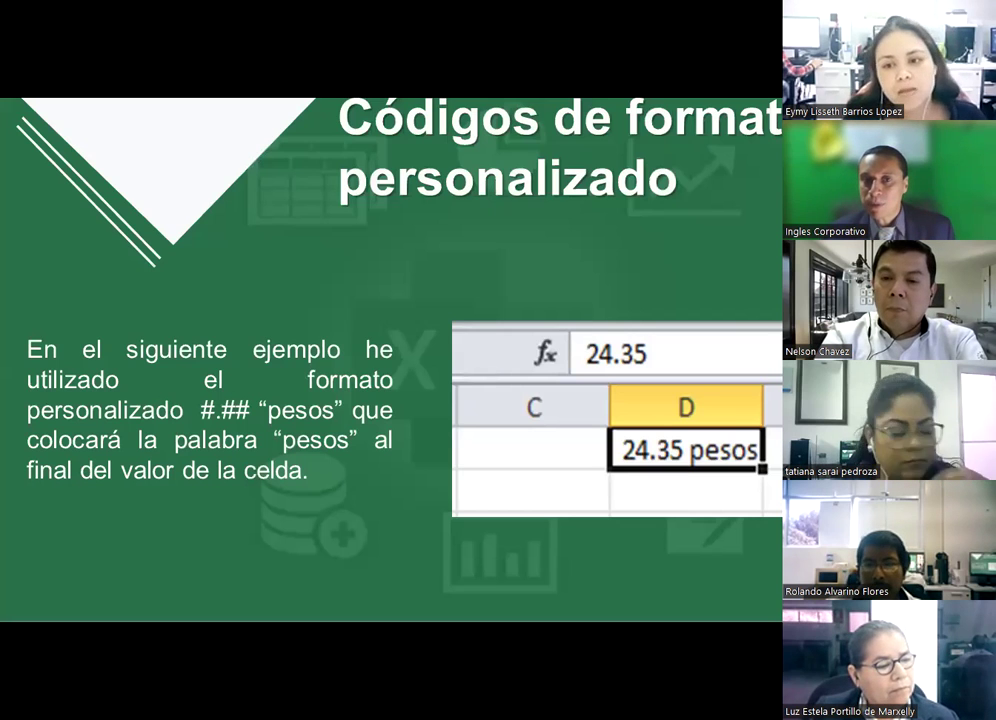
pyautogui.click(488, 378)
pyautogui.hotkey('alt', 'Tab')
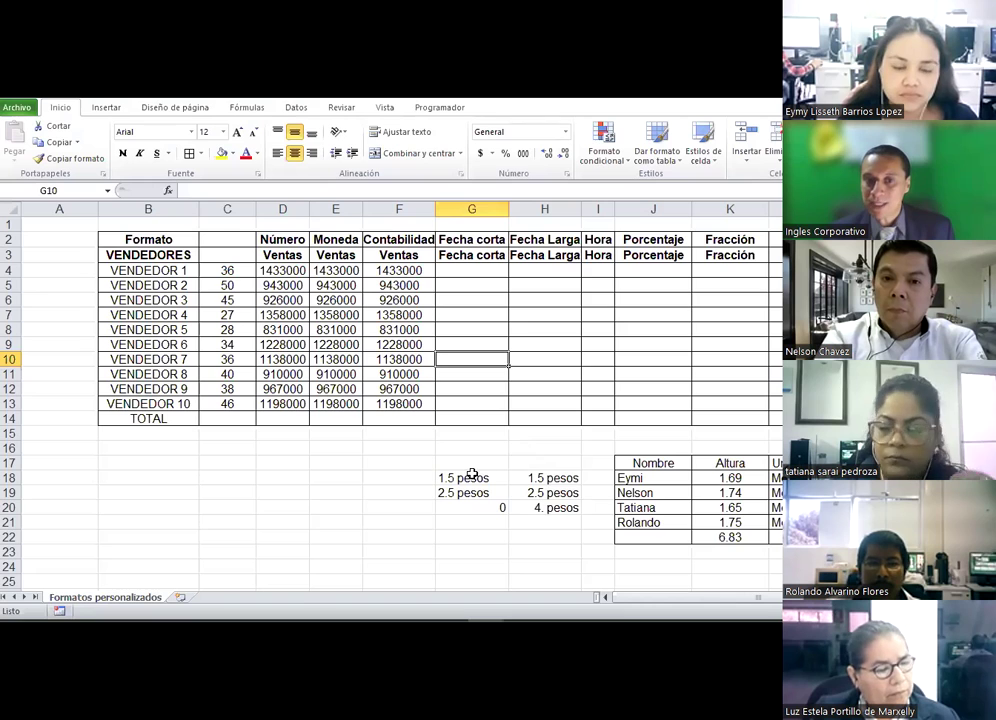
# Check the cell format of G18:H20, then copy the 1.5 pesos cell H18.
pyautogui.moveTo(470, 476); pyautogui.dragTo(563, 517)
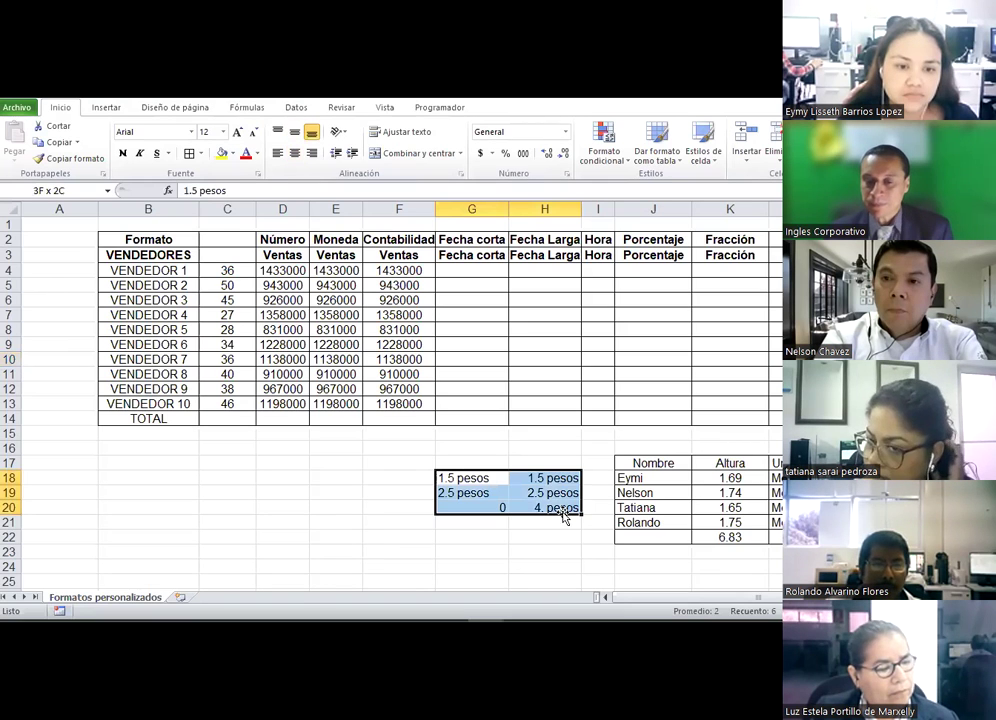
pyautogui.rightClick(555, 508)
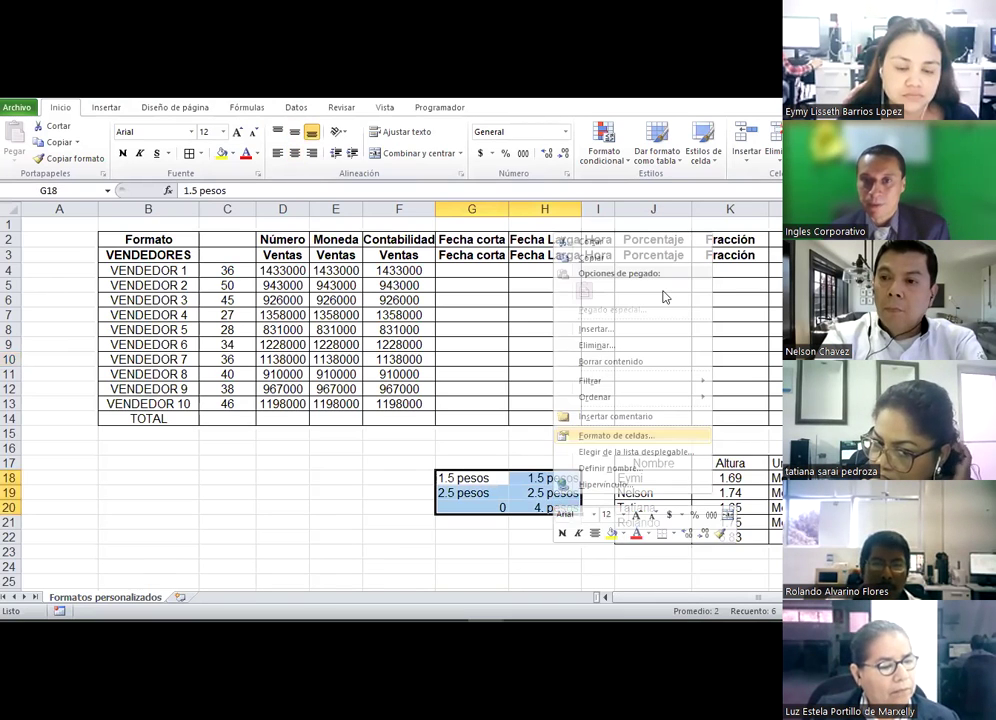
pyautogui.click(610, 435)
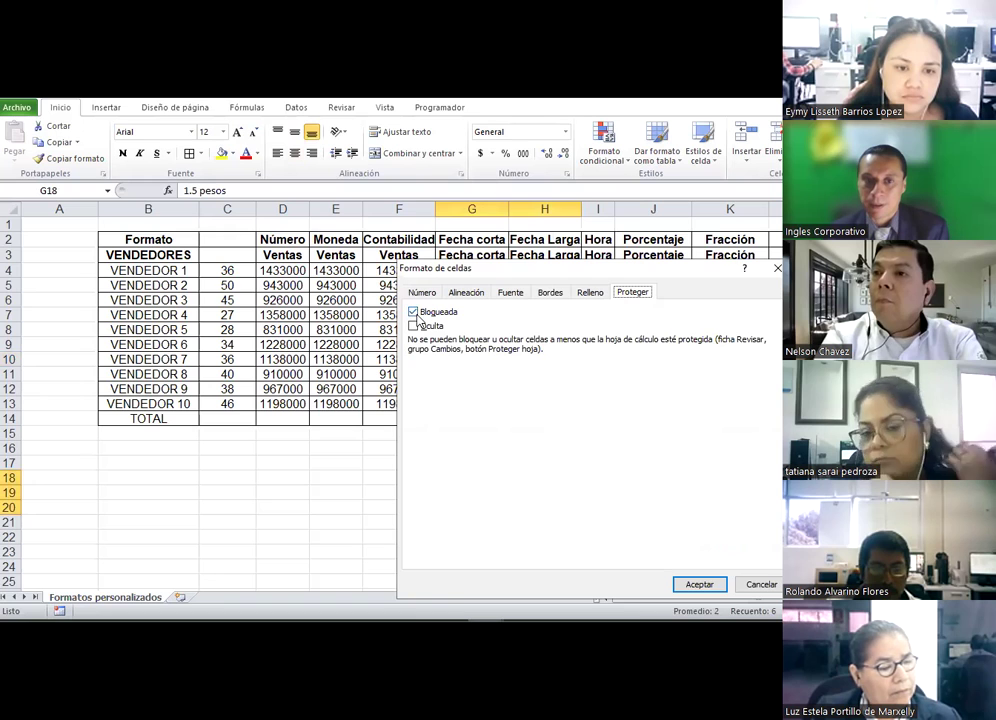
pyautogui.press('Return')
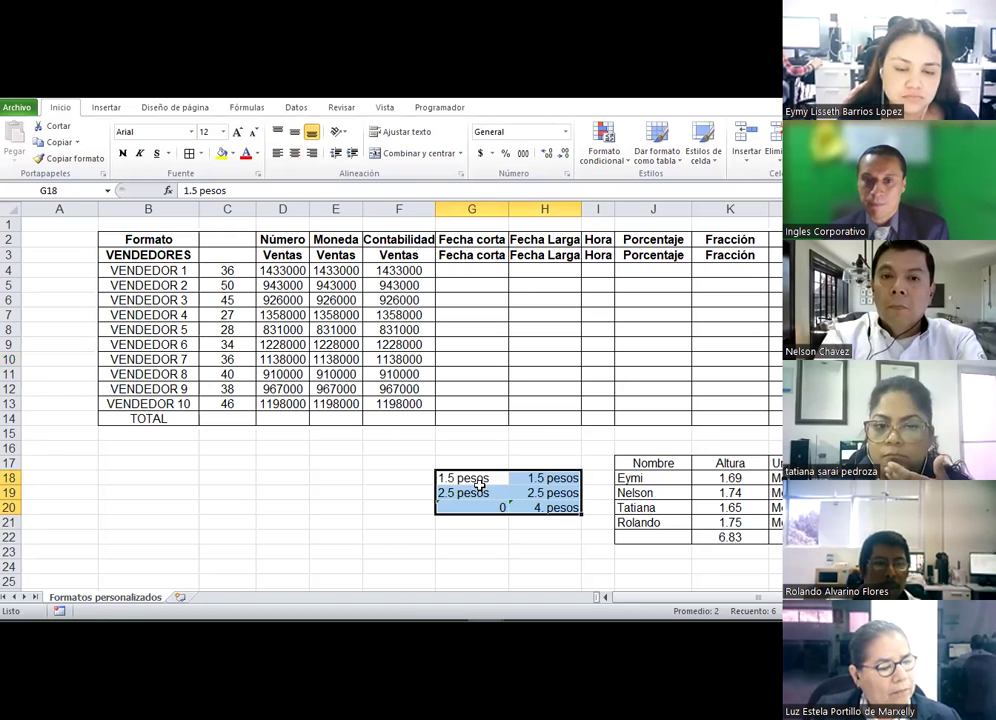
pyautogui.click(528, 478)
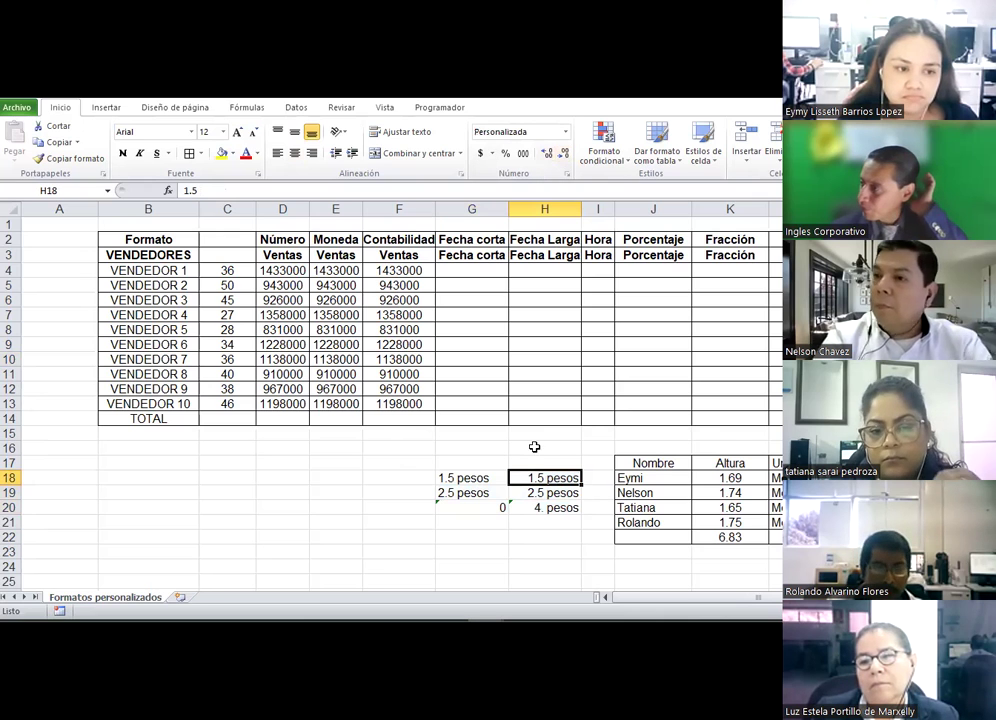
pyautogui.hotkey('ctrl', 'c')
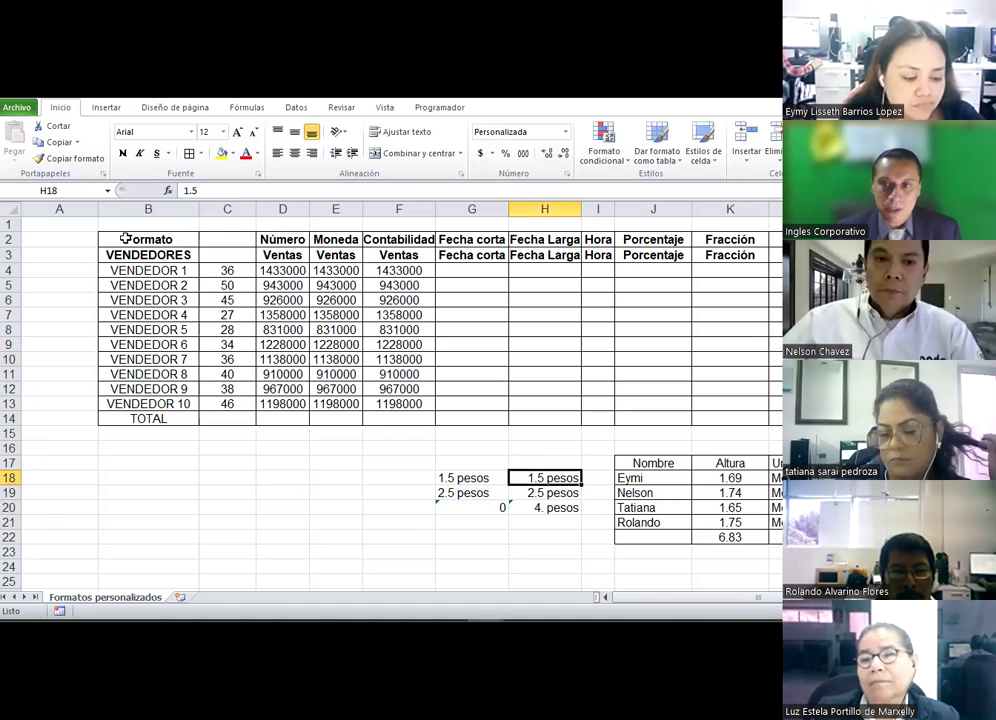
# Copy the table B2:N14 and paste it into the other workbook's Hoja1 at B3.
pyautogui.moveTo(148, 239)
pyautogui.mouseDown()
pyautogui.moveTo(770, 403)
pyautogui.moveTo(770, 418)
pyautogui.mouseUp()
pyautogui.hotkey('ctrl', 'c')
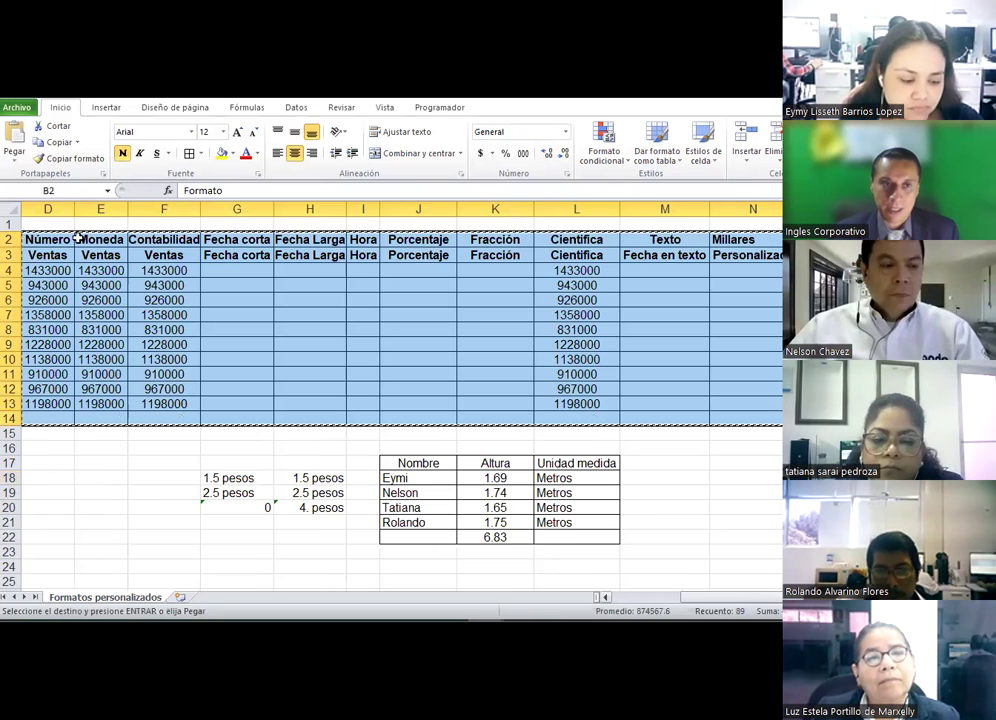
pyautogui.hotkey('alt', 'Tab')
pyautogui.hotkey('ctrl', 'v')
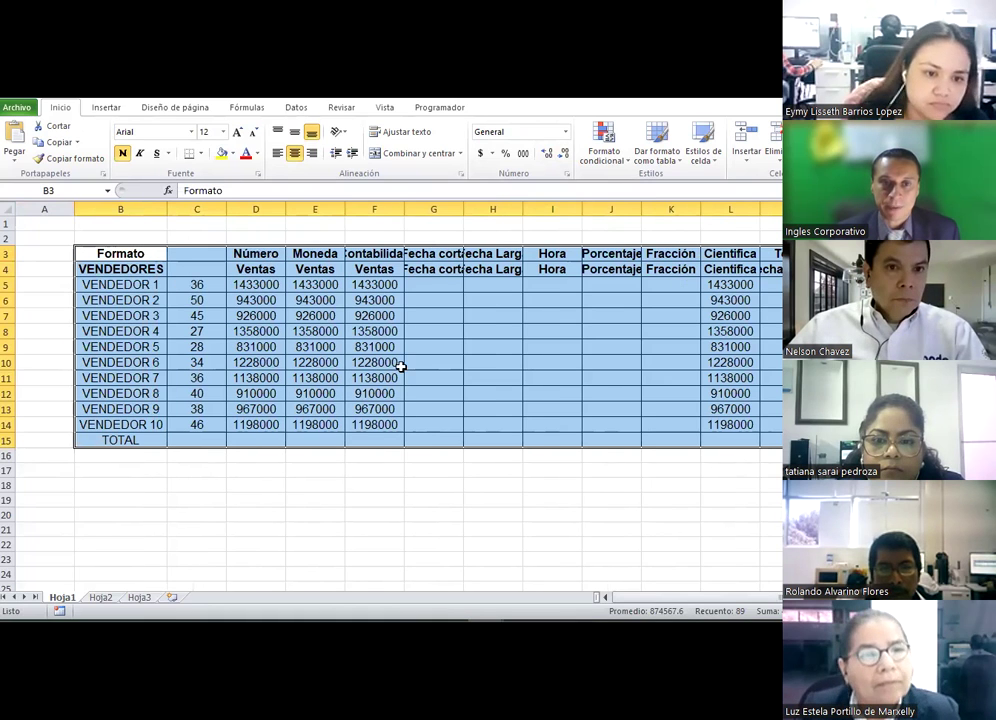
pyautogui.click(546, 500)
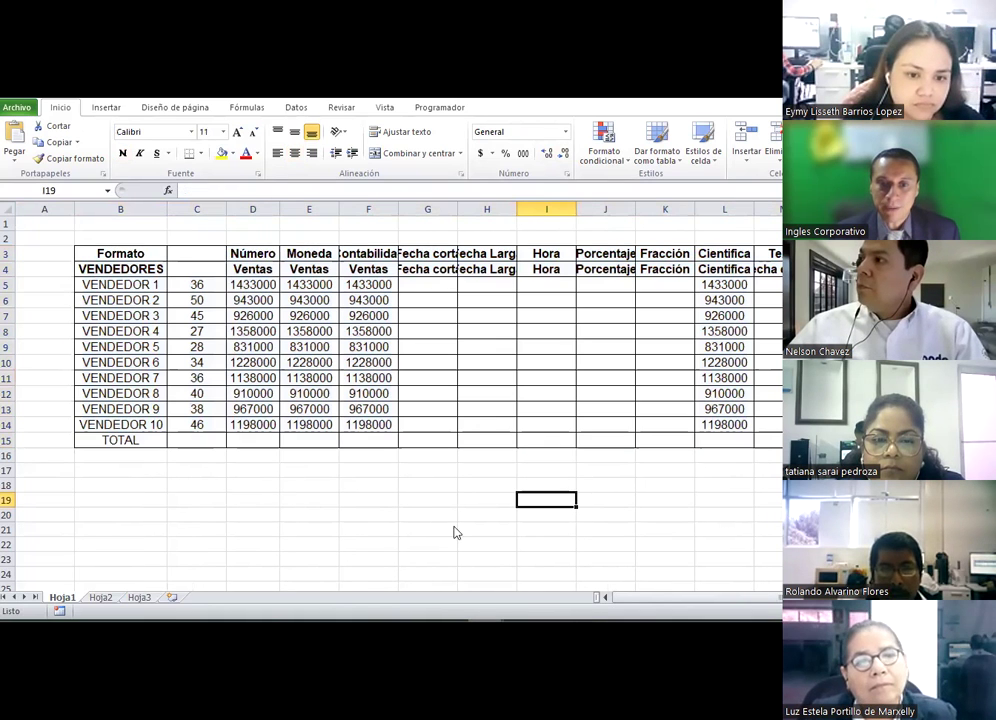
pyautogui.click(422, 525)
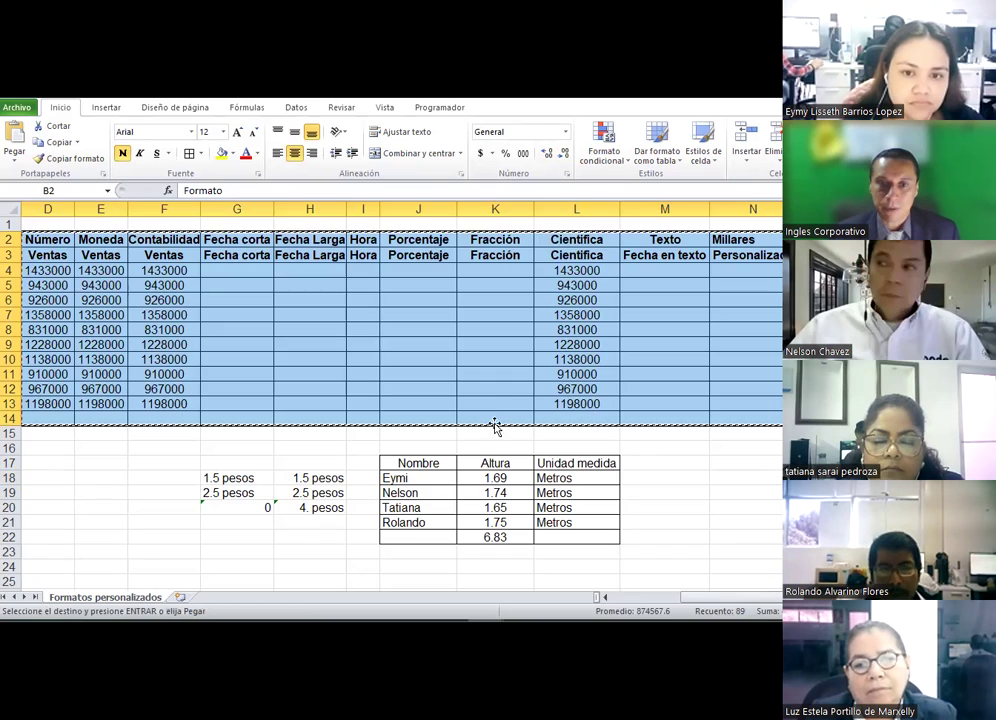
pyautogui.click(497, 403)
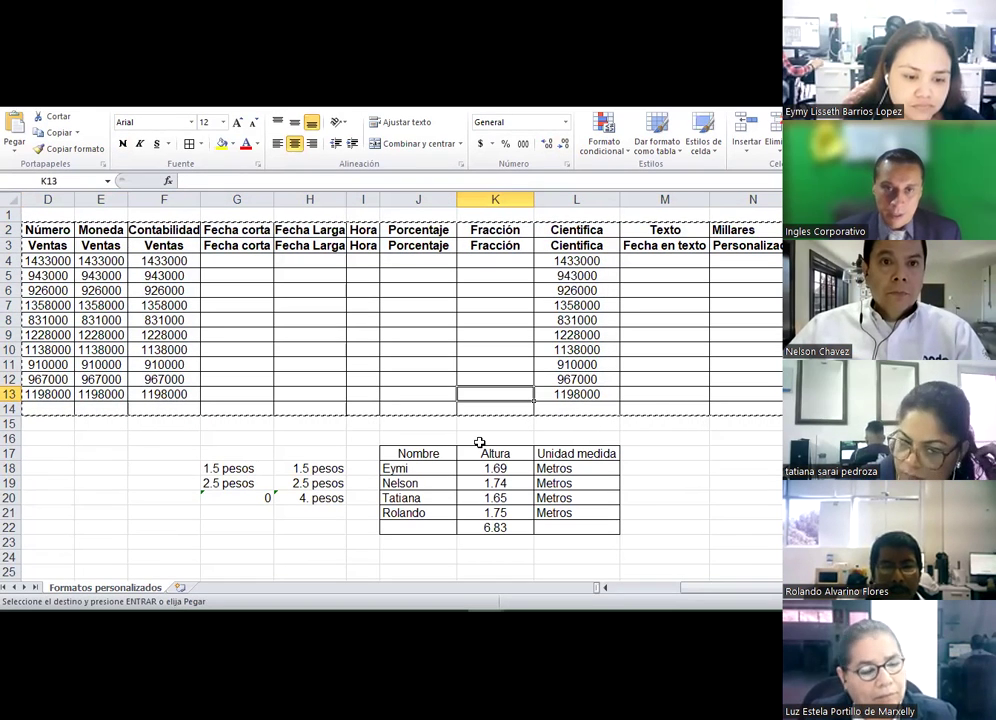
pyautogui.hotkey('alt', 'Tab')
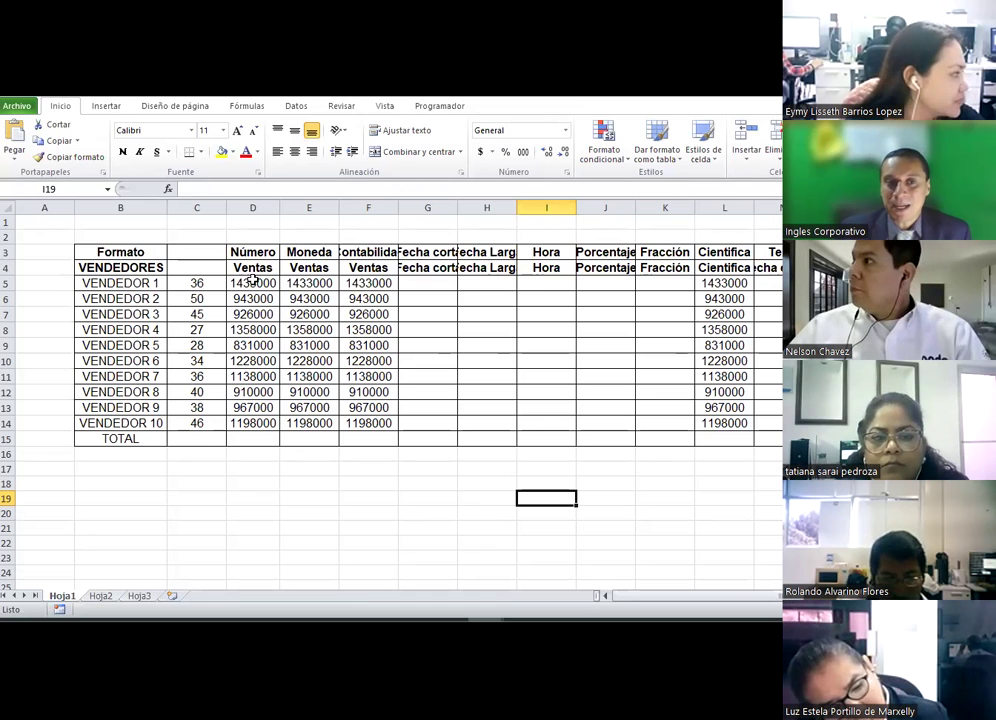
pyautogui.moveTo(120, 283); pyautogui.dragTo(140, 424)
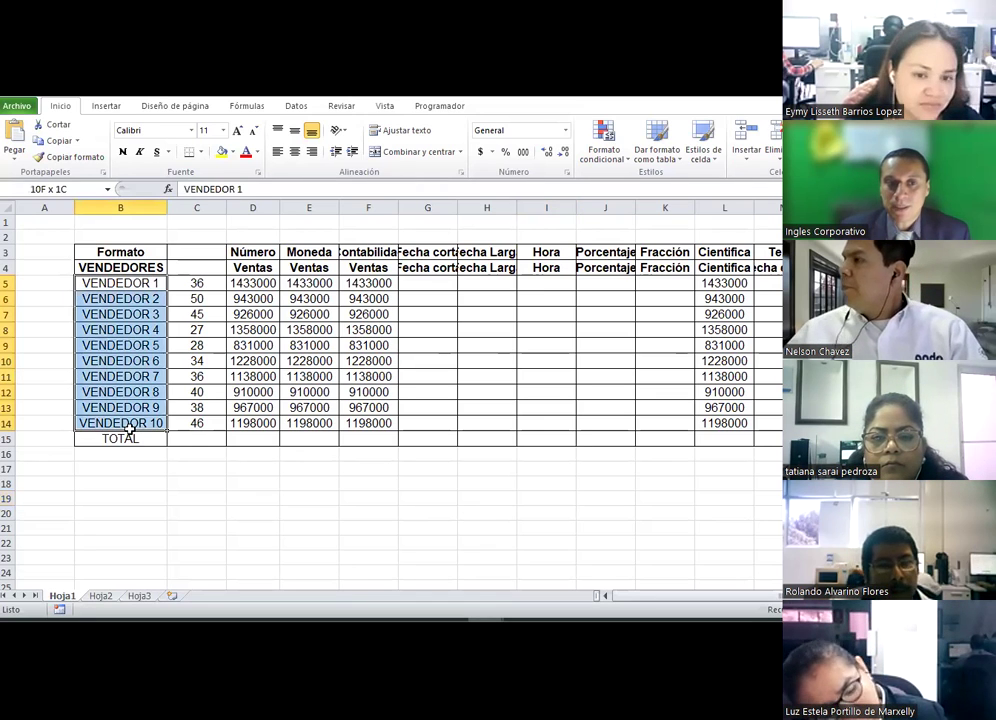
pyautogui.moveTo(253, 284); pyautogui.dragTo(256, 424)
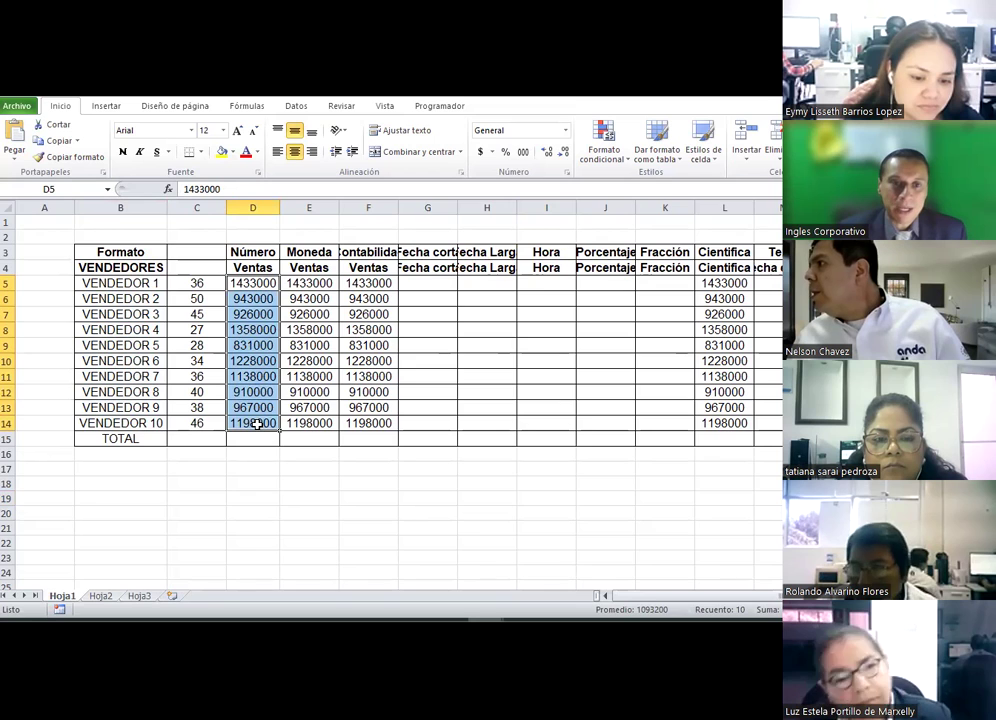
pyautogui.hscroll(2, 648, 593)
pyautogui.scroll(2, 648, 593)
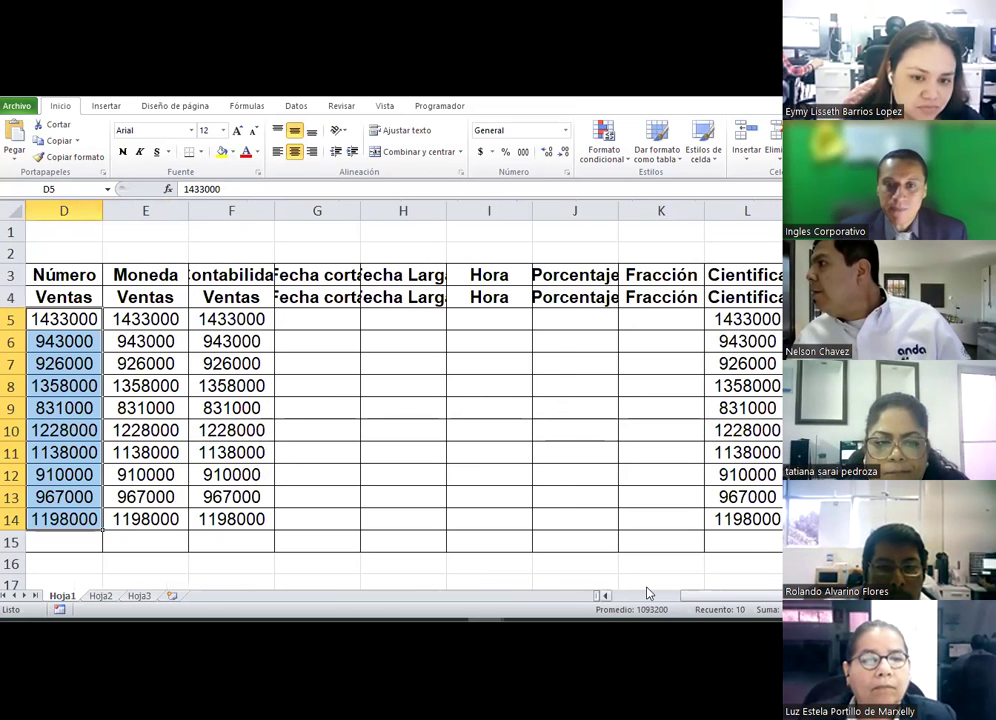
pyautogui.hscroll(-3, 496, 399)
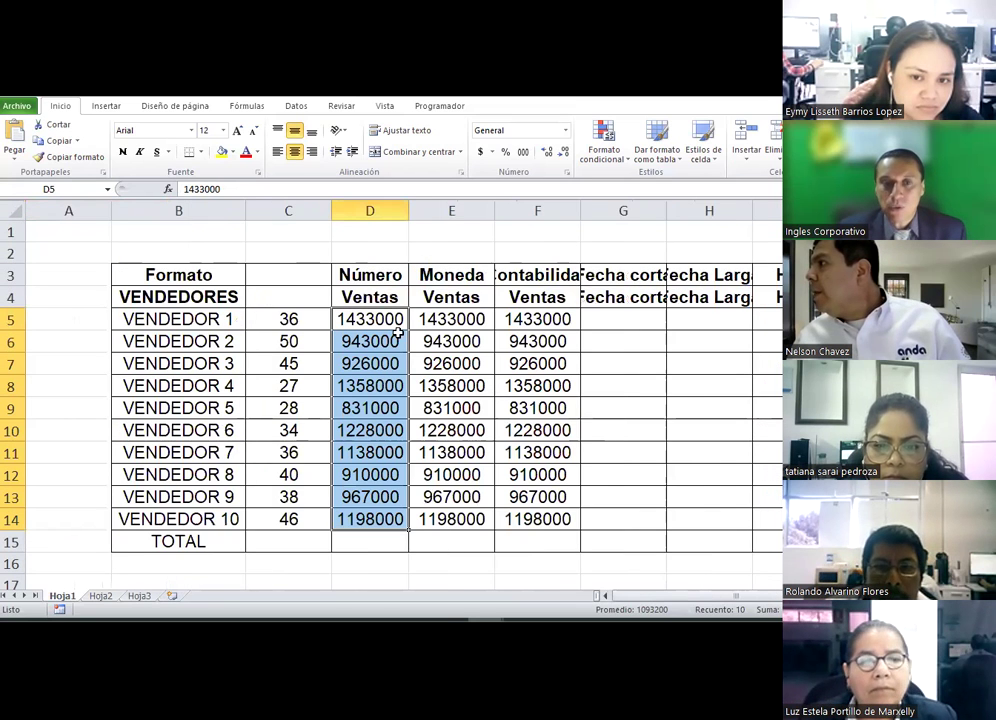
pyautogui.hotkey('shift', 'BackSpace')
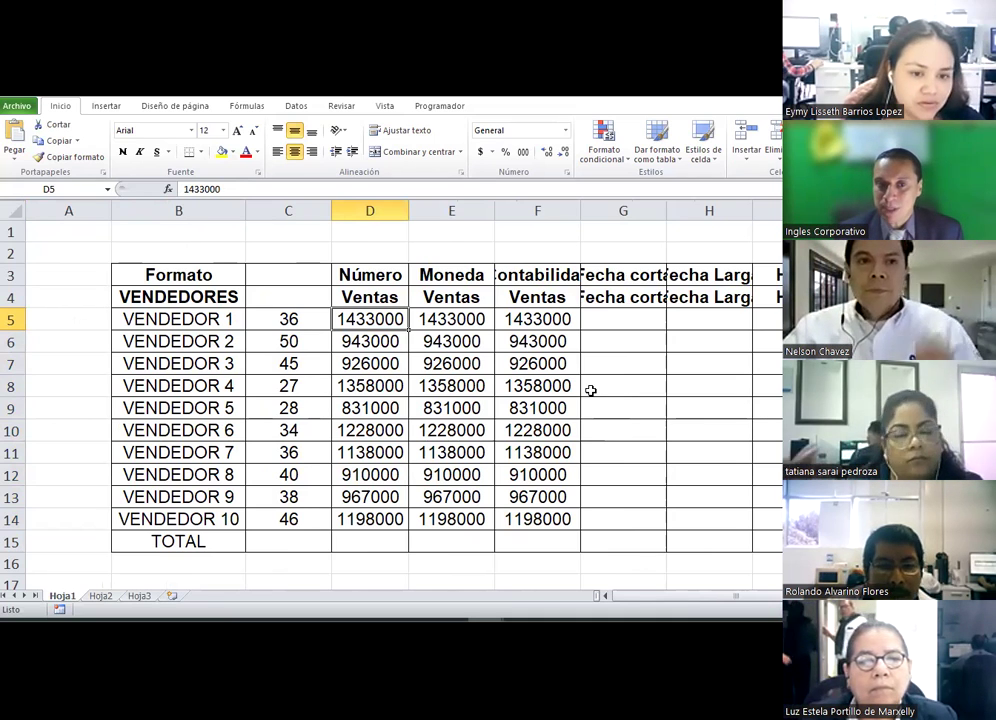
pyautogui.keyDown('shift'); pyautogui.click(342, 385); pyautogui.keyUp('shift')
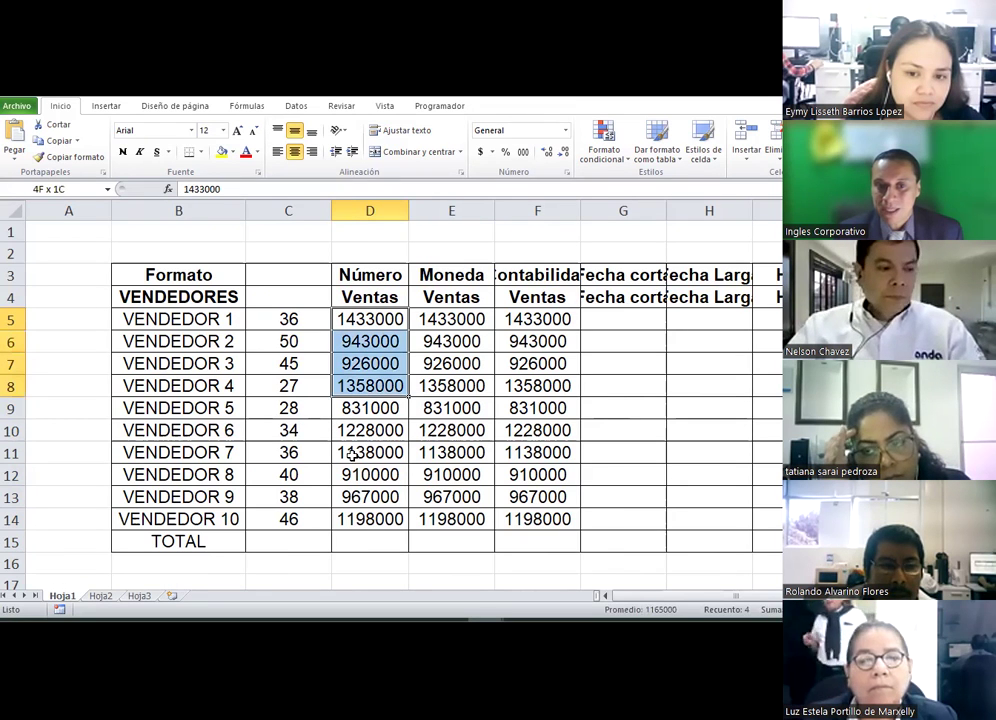
pyautogui.keyDown('shift'); pyautogui.click(358, 528); pyautogui.keyUp('shift')
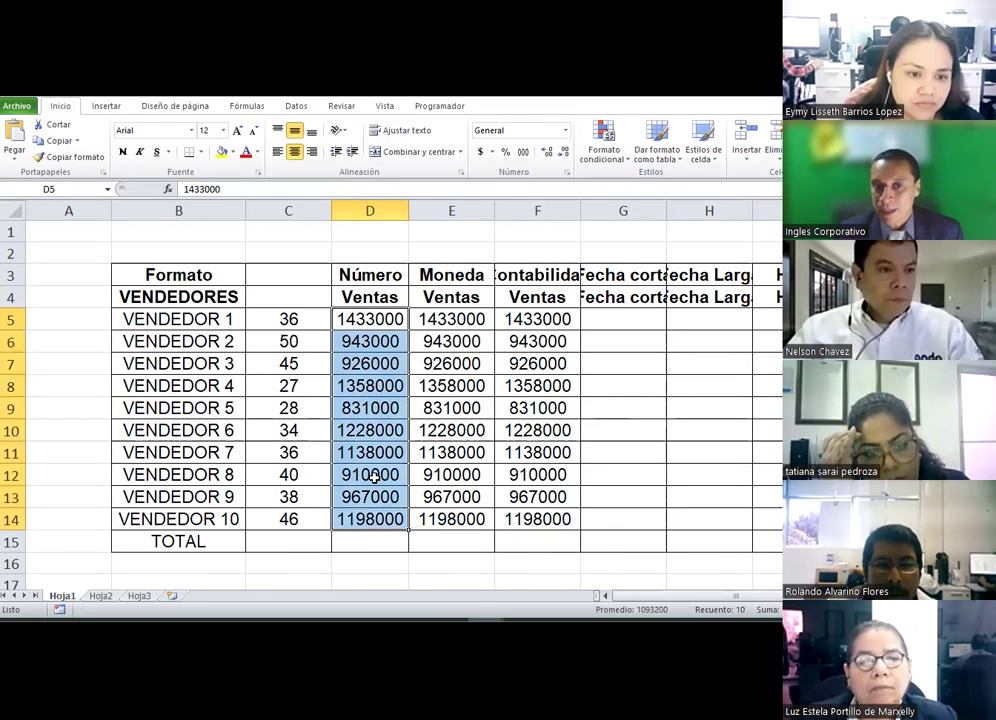
pyautogui.rightClick(364, 317)
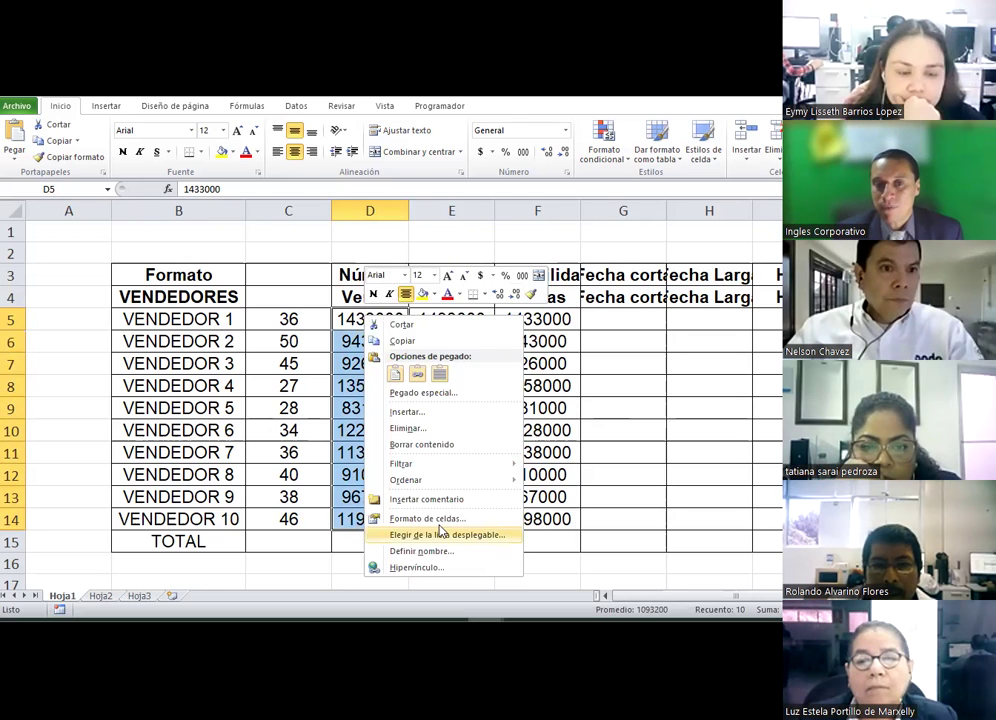
pyautogui.press('Return')
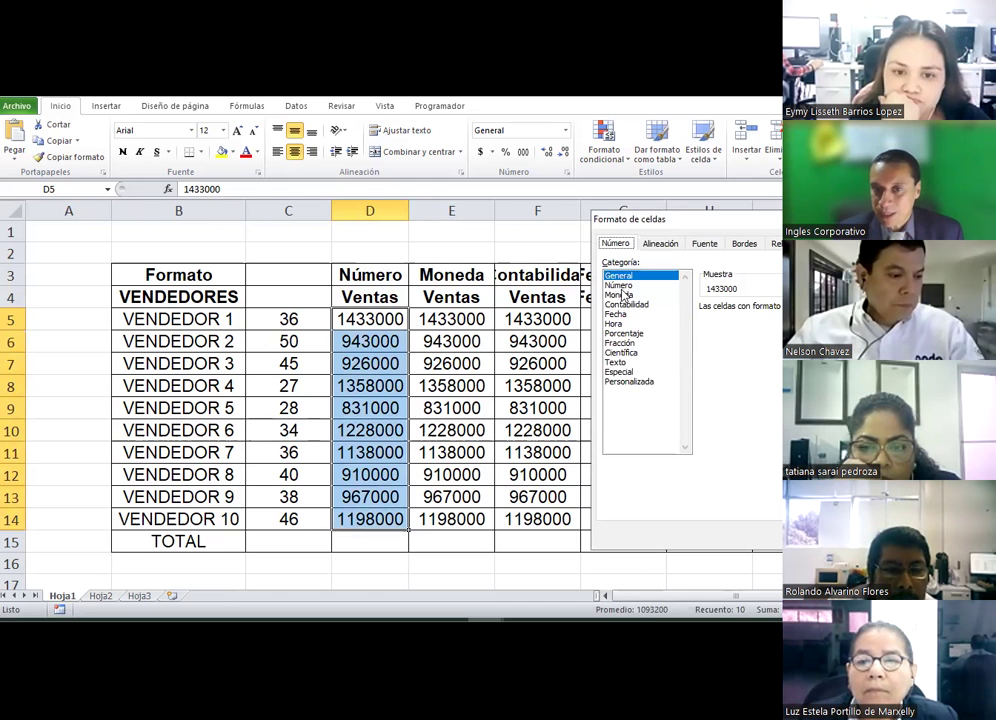
pyautogui.click(618, 285)
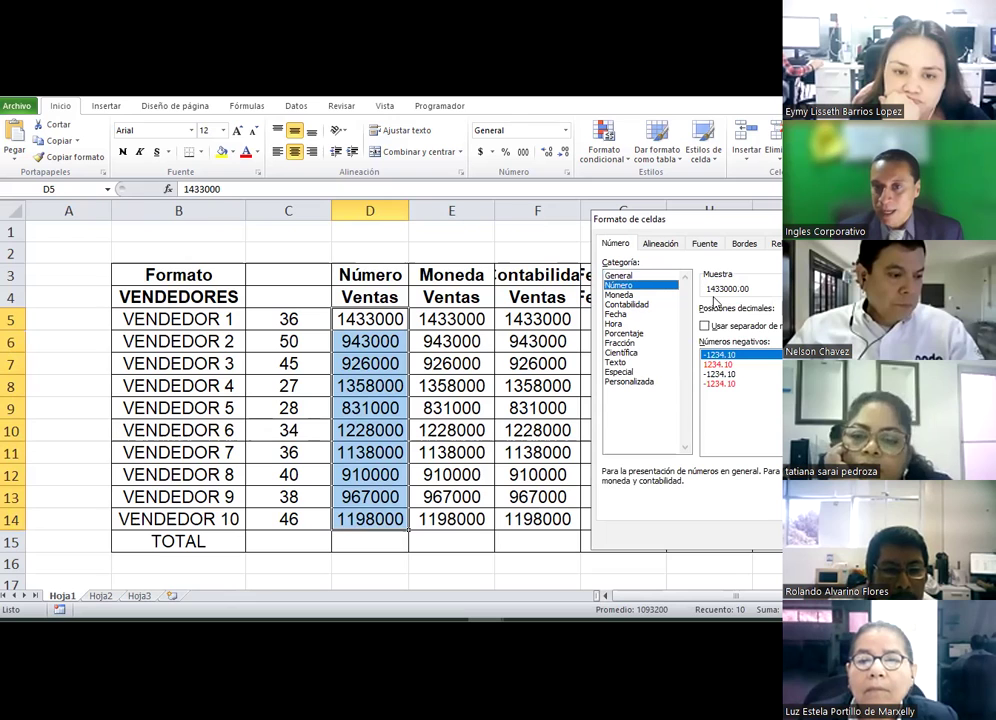
pyautogui.click(718, 385)
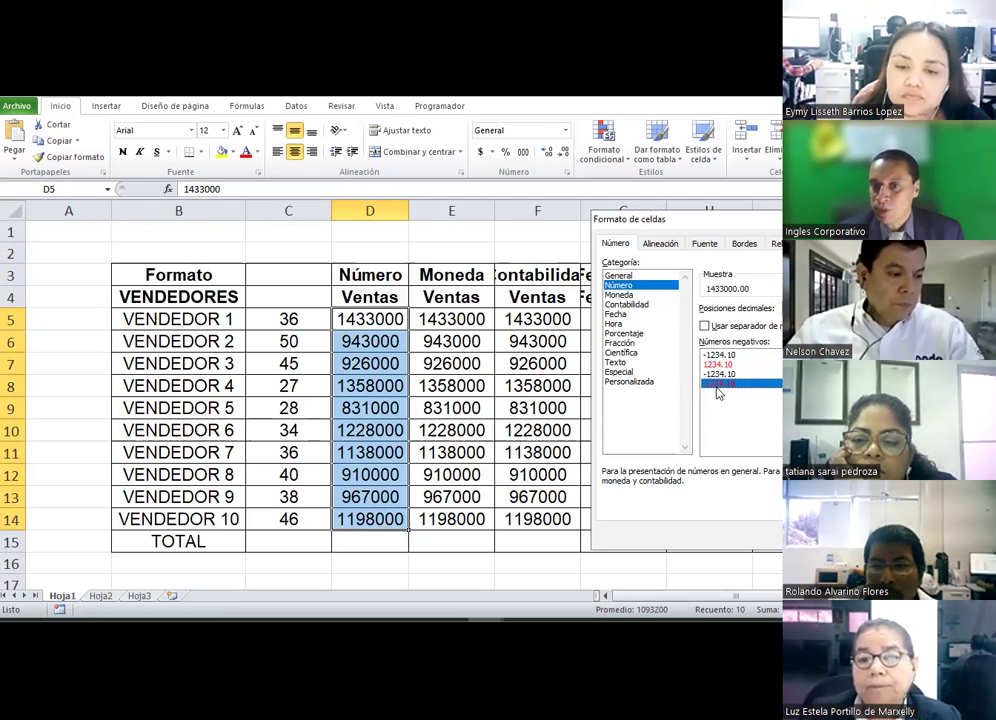
pyautogui.click(720, 356)
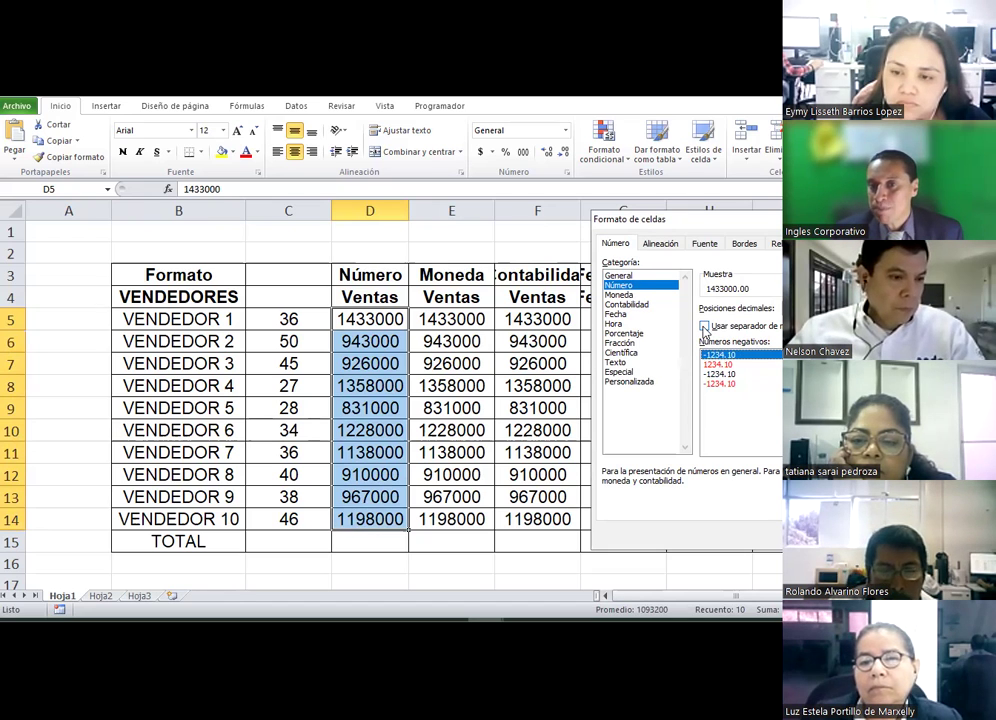
pyautogui.hotkey('alt', 'u')
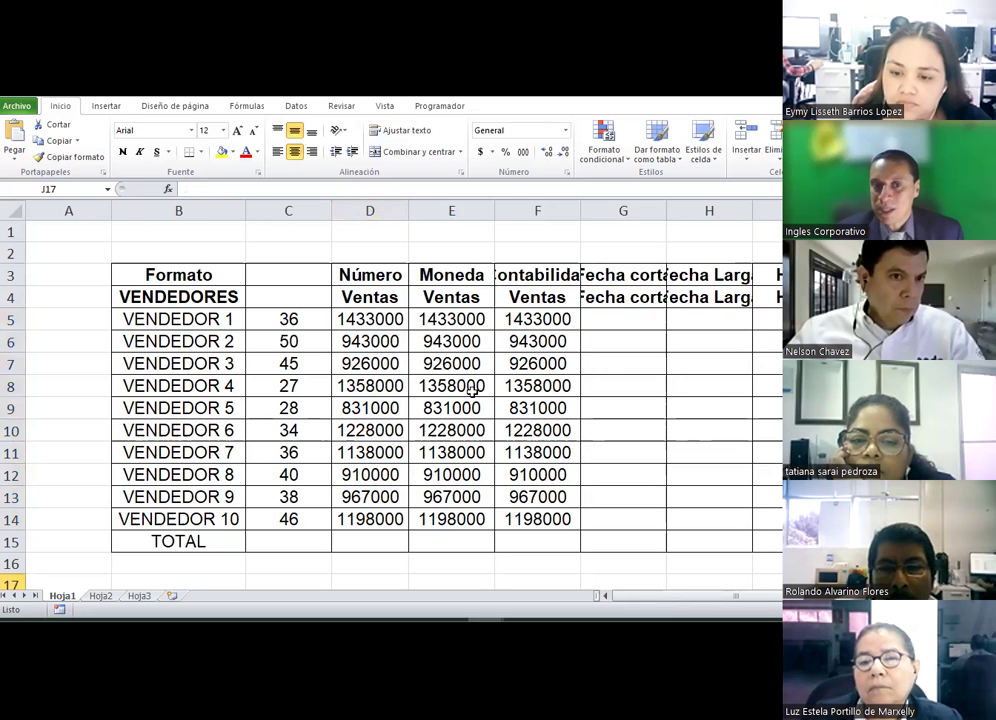
# Format D5:D9 as Número with thousands separator and 4 decimal places.
pyautogui.moveTo(381, 318); pyautogui.dragTo(391, 407)
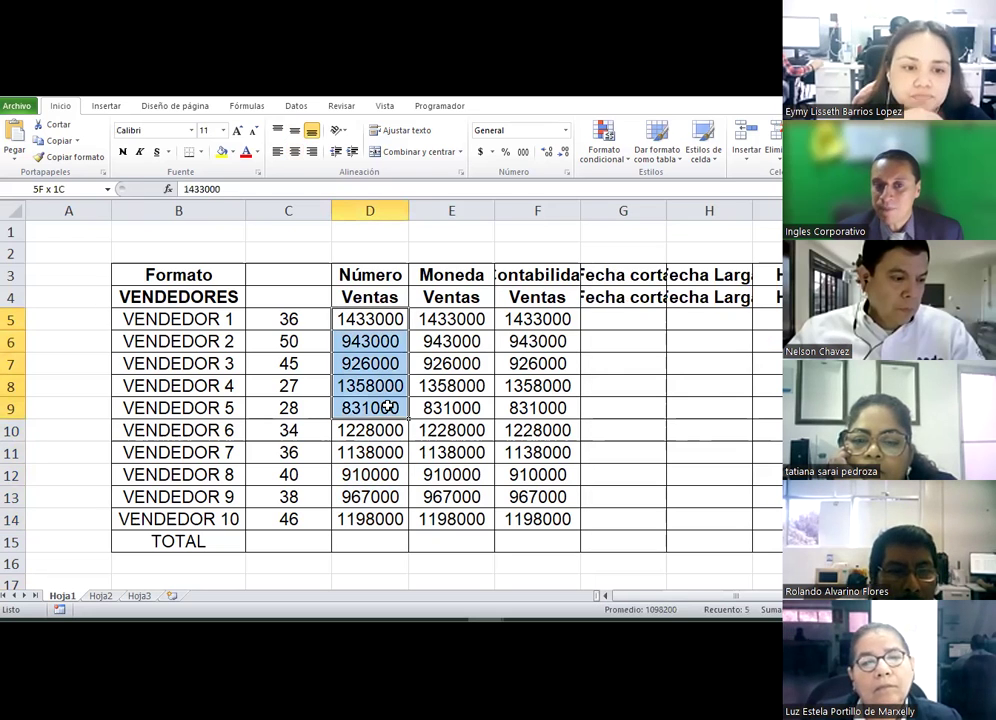
pyautogui.rightClick(392, 398)
pyautogui.press('Escape')
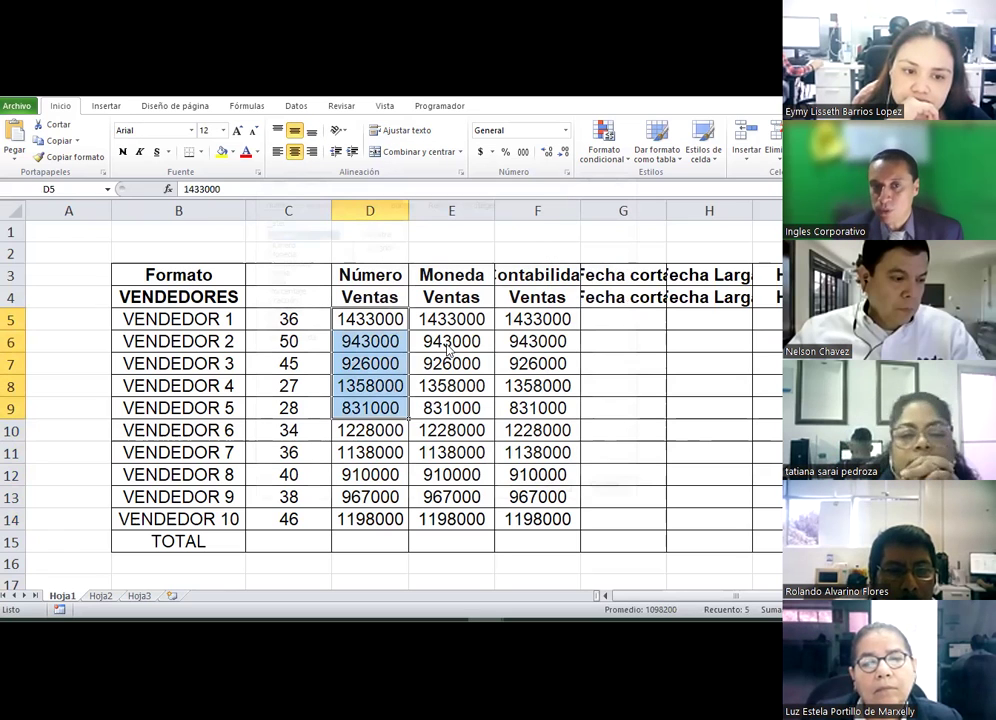
pyautogui.hotkey('ctrl', '1')
pyautogui.press('Down')
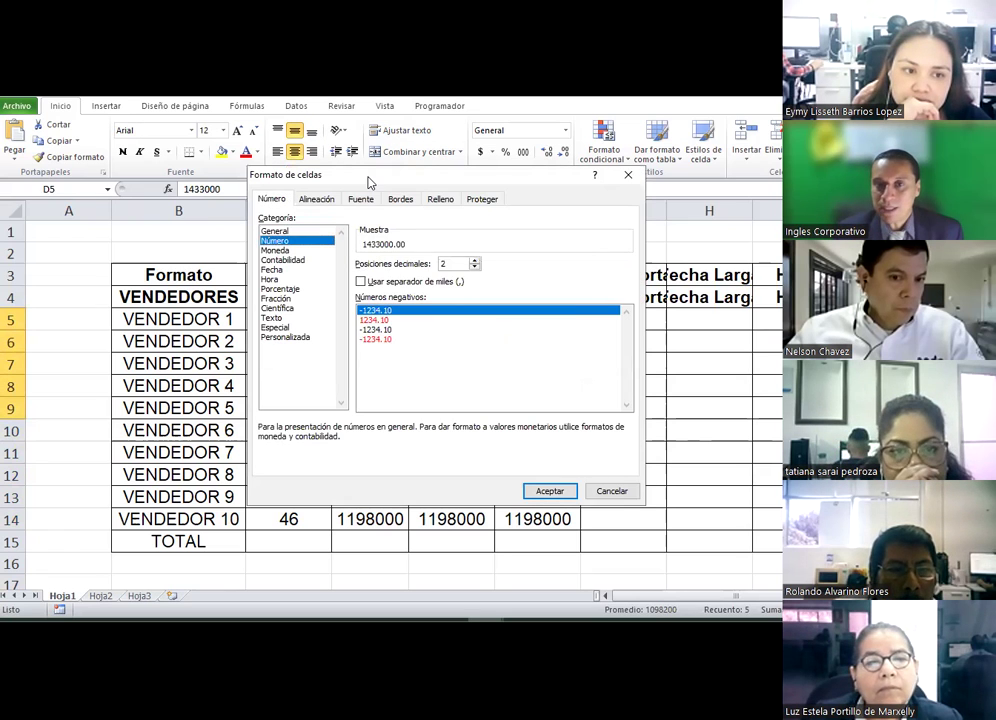
pyautogui.moveTo(369, 182); pyautogui.dragTo(684, 121)
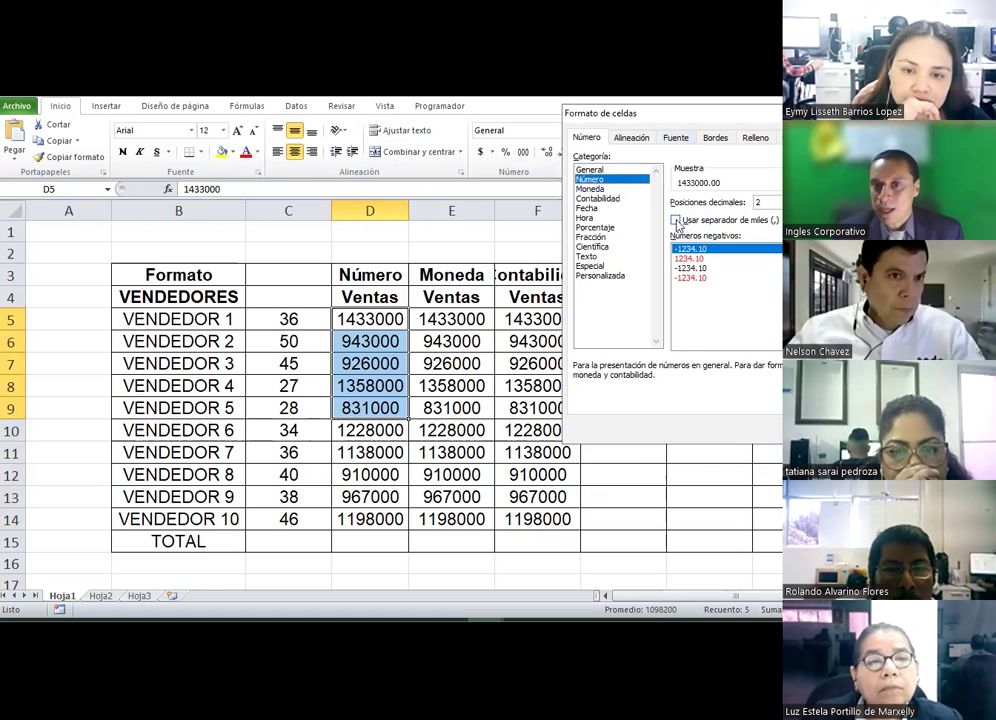
pyautogui.hotkey('alt', 'u')
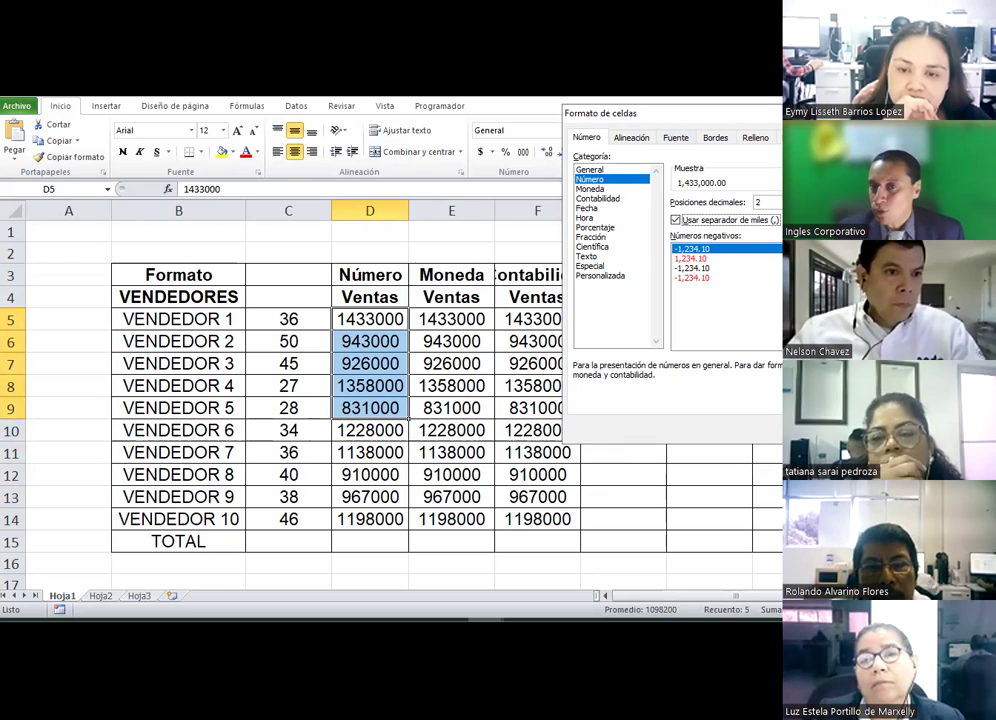
pyautogui.click(778, 199)
pyautogui.click(778, 199)
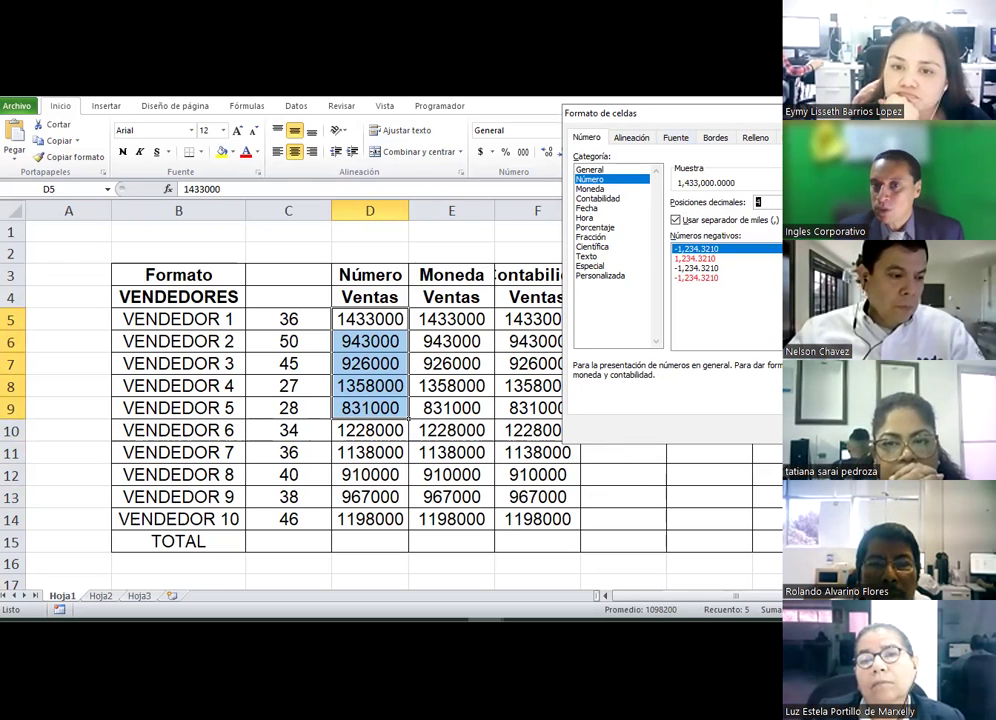
pyautogui.click(771, 202)
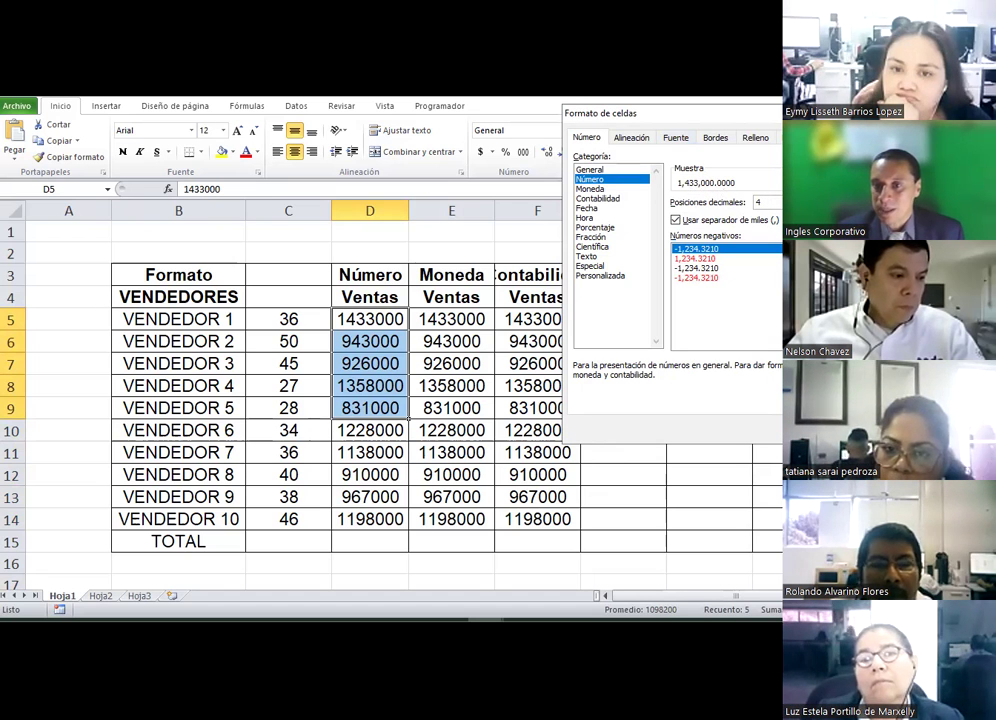
pyautogui.press('Return')
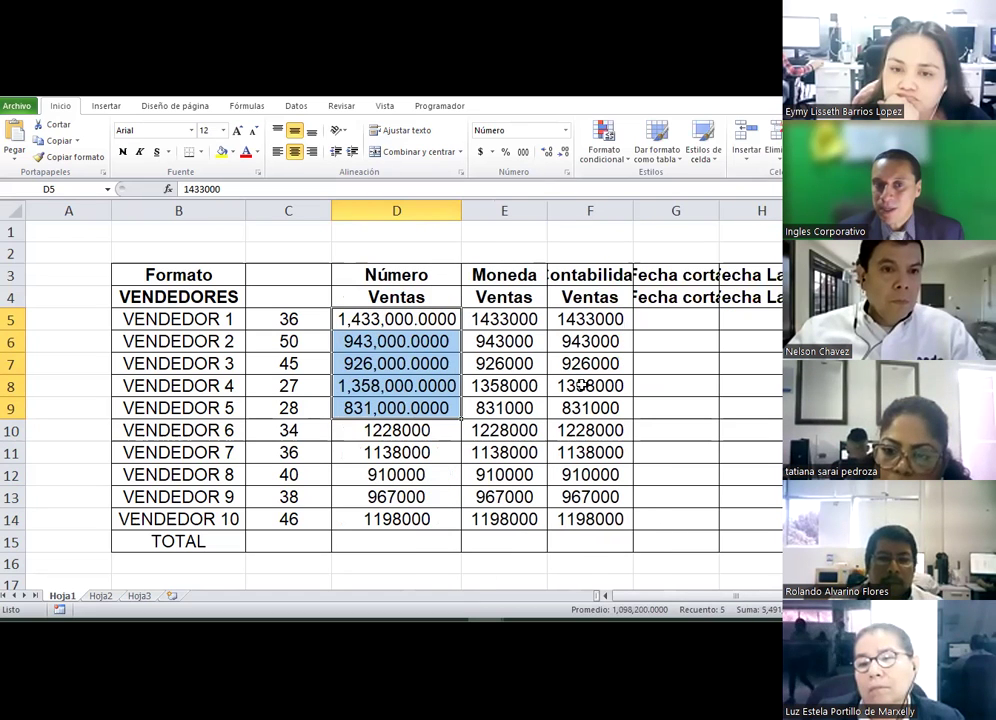
pyautogui.click(420, 320)
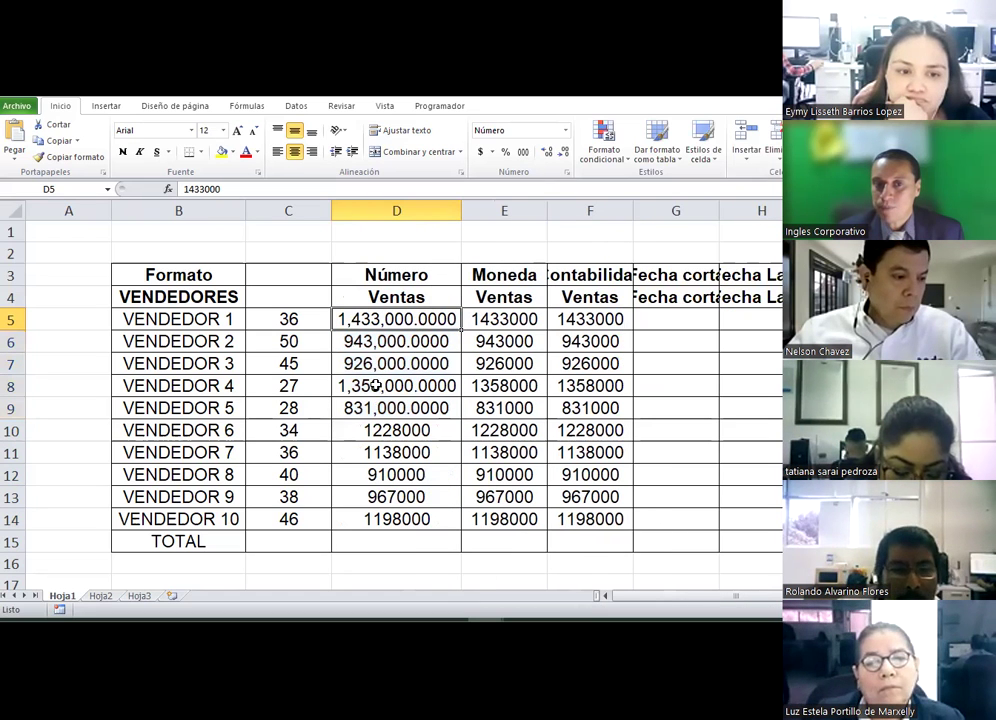
pyautogui.press('Down')
pyautogui.press('Down')
pyautogui.press('Down')
pyautogui.press('Down')
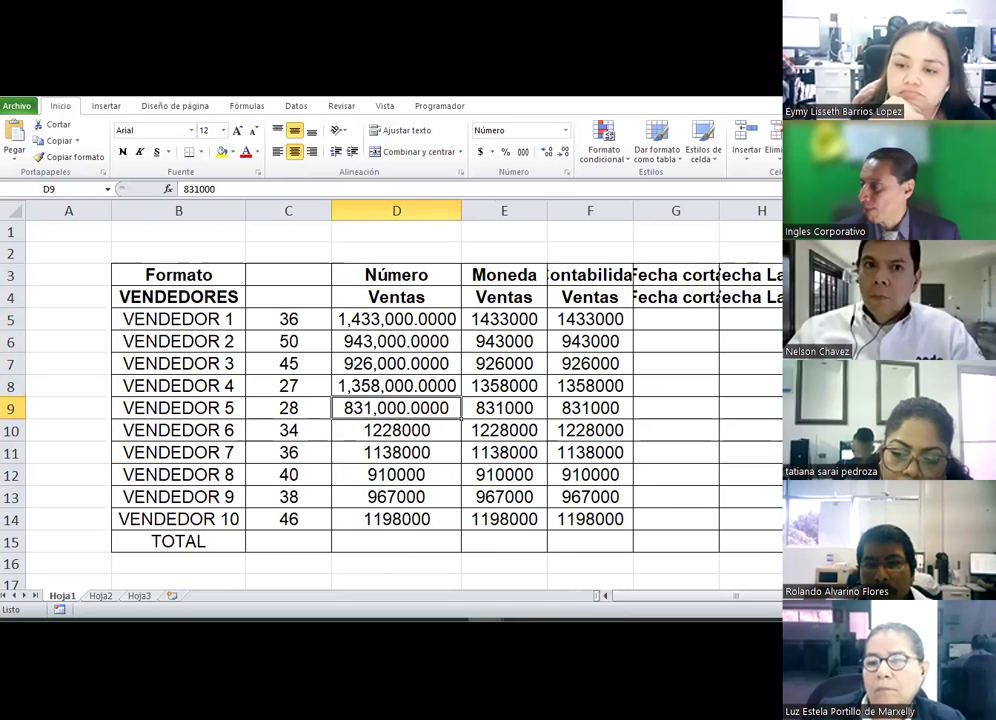
pyautogui.click(377, 431)
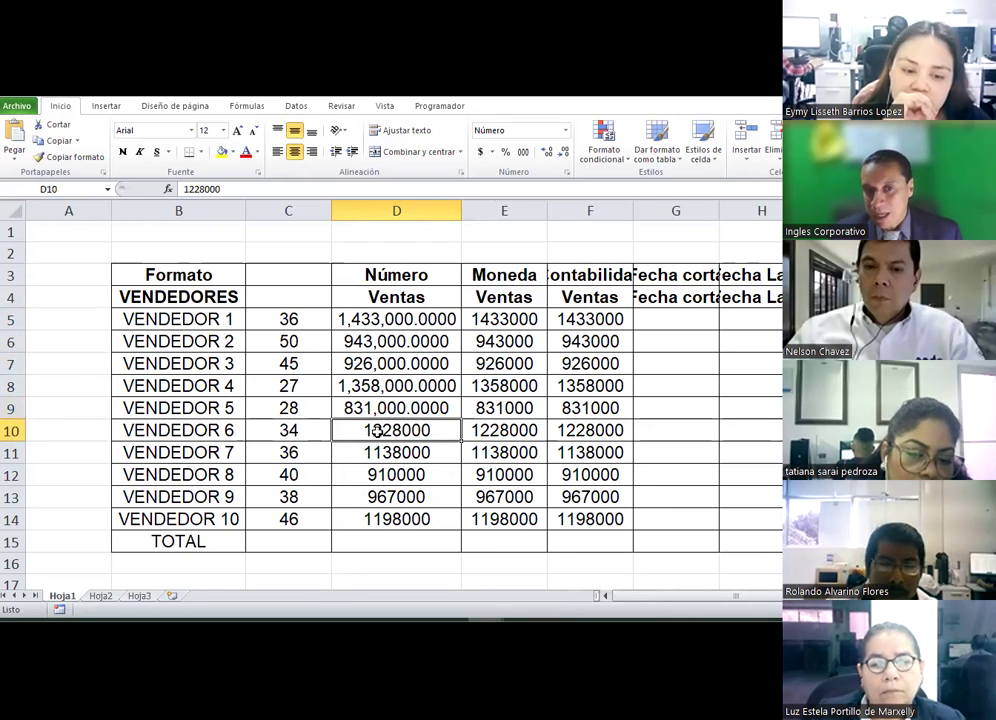
# Apply Estilo millares to D10:D14 and keep four decimal places.
pyautogui.keyDown('shift'); pyautogui.click(387, 519); pyautogui.keyUp('shift')
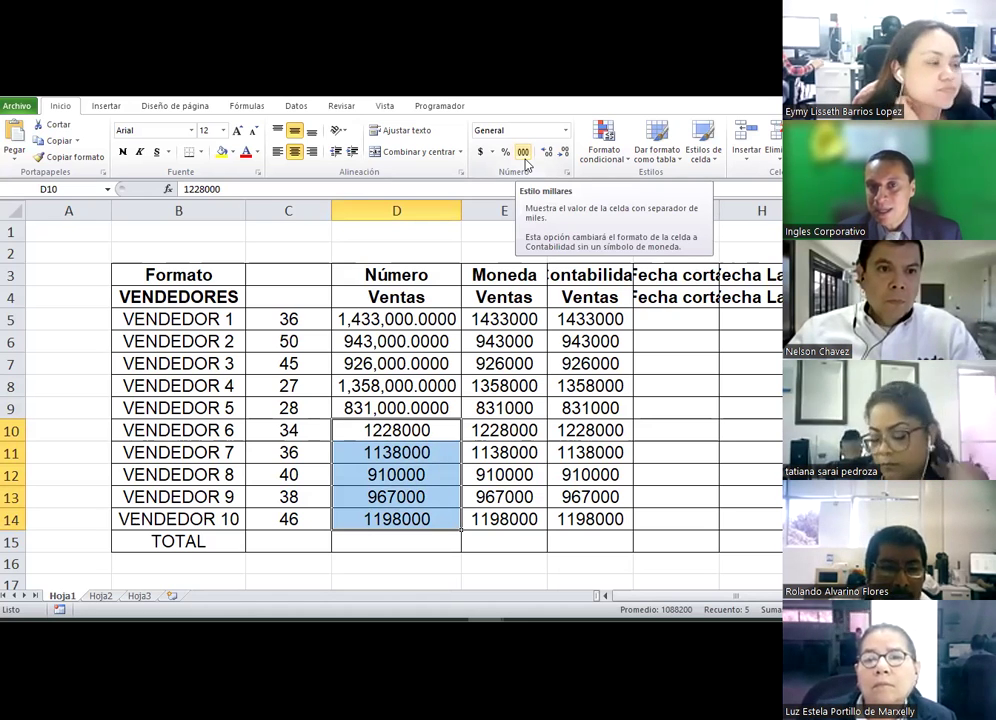
pyautogui.click(523, 154)
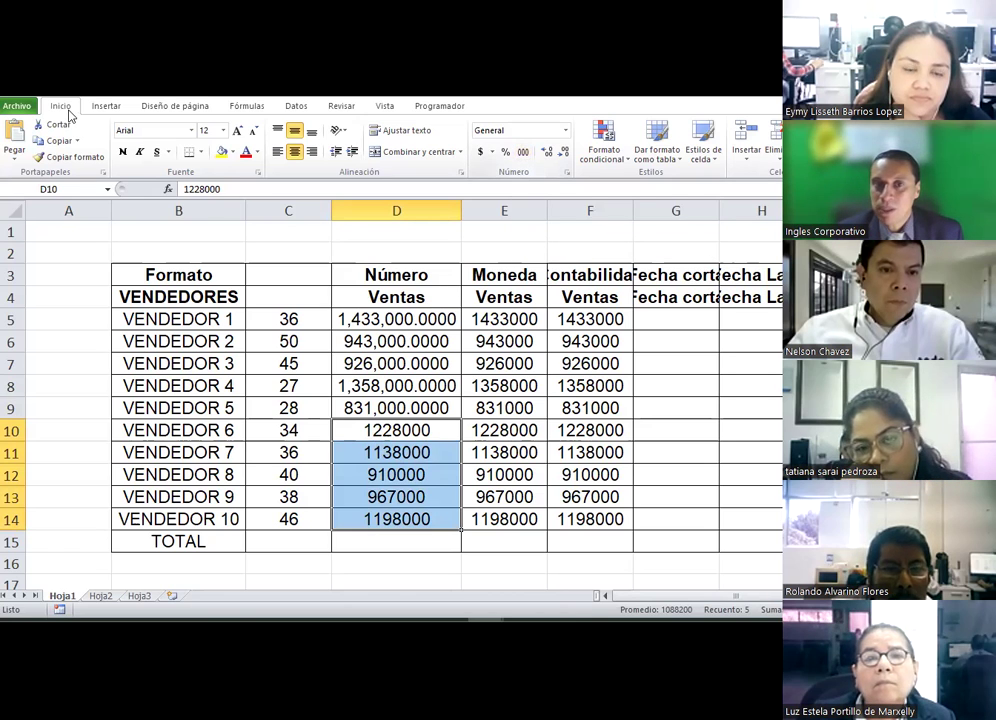
pyautogui.hotkey('alt', 'o')
pyautogui.press('0')
pyautogui.press('0')
pyautogui.press('0')
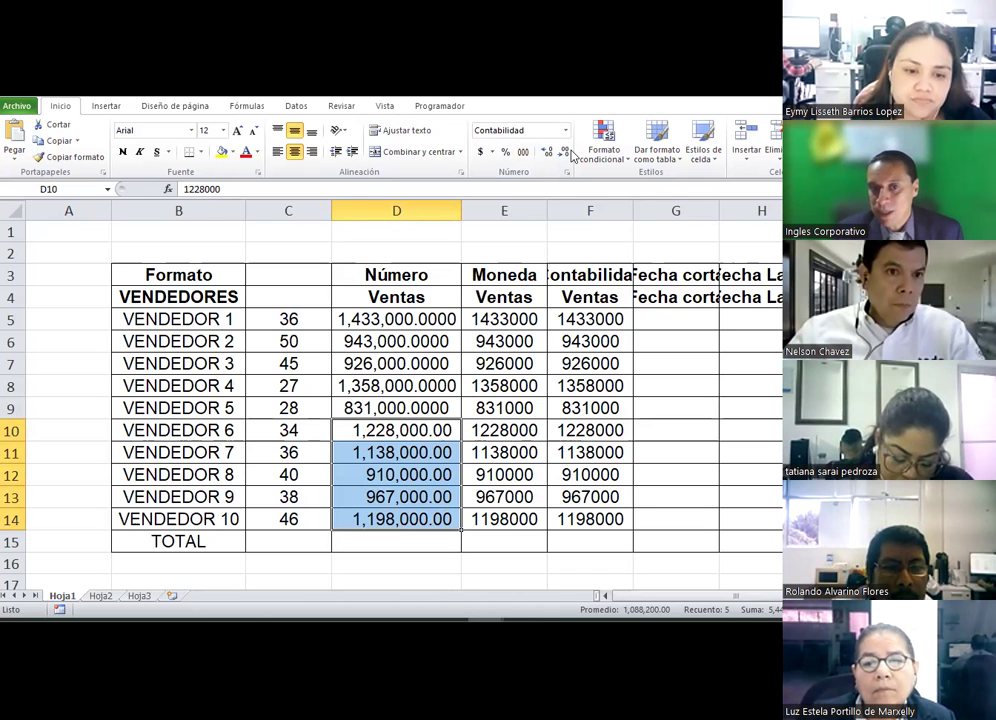
pyautogui.click(565, 153)
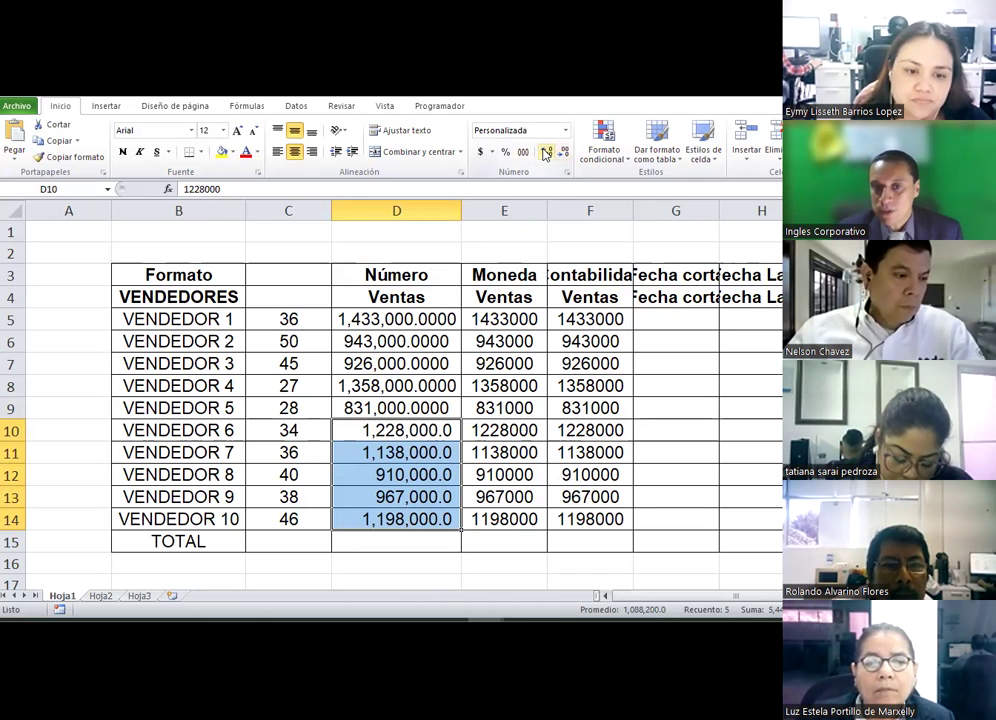
pyautogui.hotkey('ctrl', 'z')
pyautogui.hotkey('ctrl', 'z')
pyautogui.hotkey('ctrl', 'z')
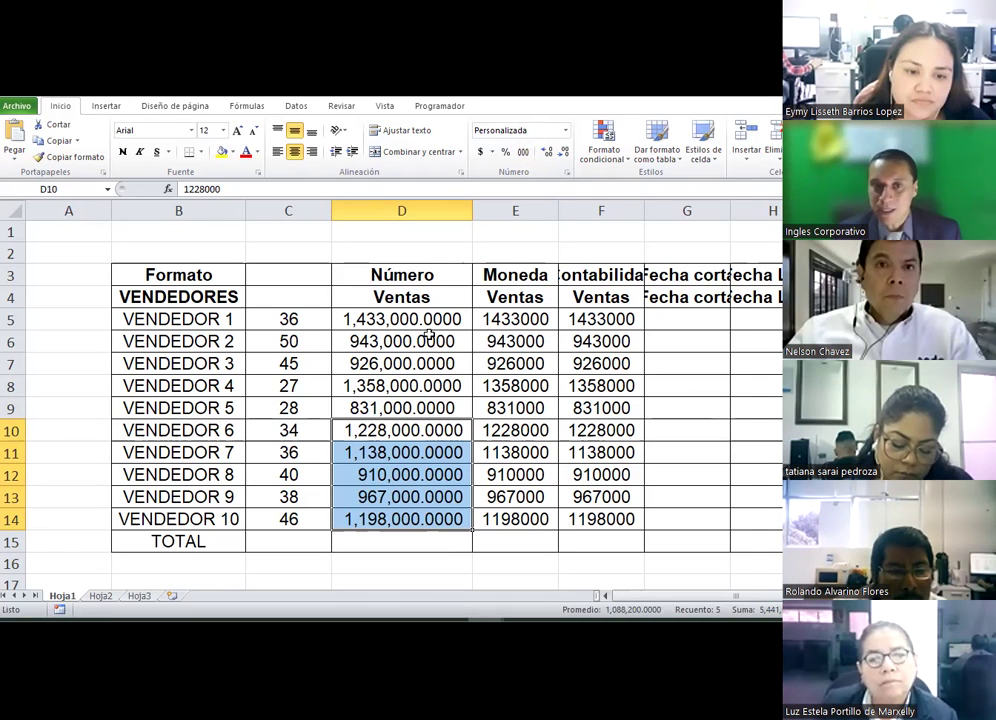
# Select the Número sales range D5:D14, then cells D8:D9.
pyautogui.moveTo(401, 319); pyautogui.dragTo(428, 400)
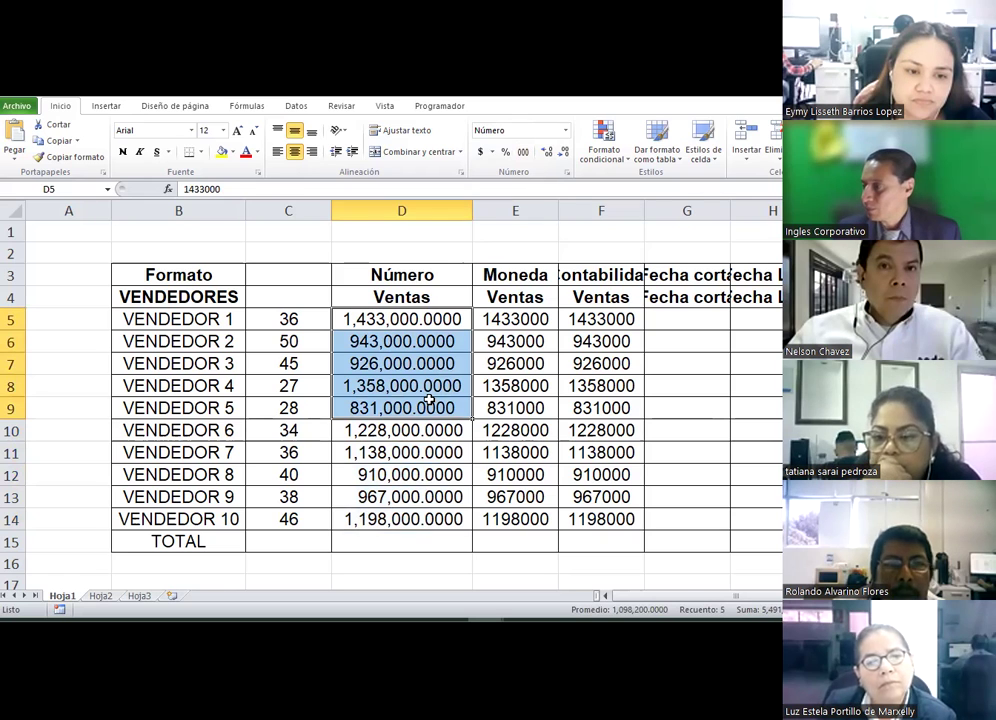
pyautogui.click(407, 408)
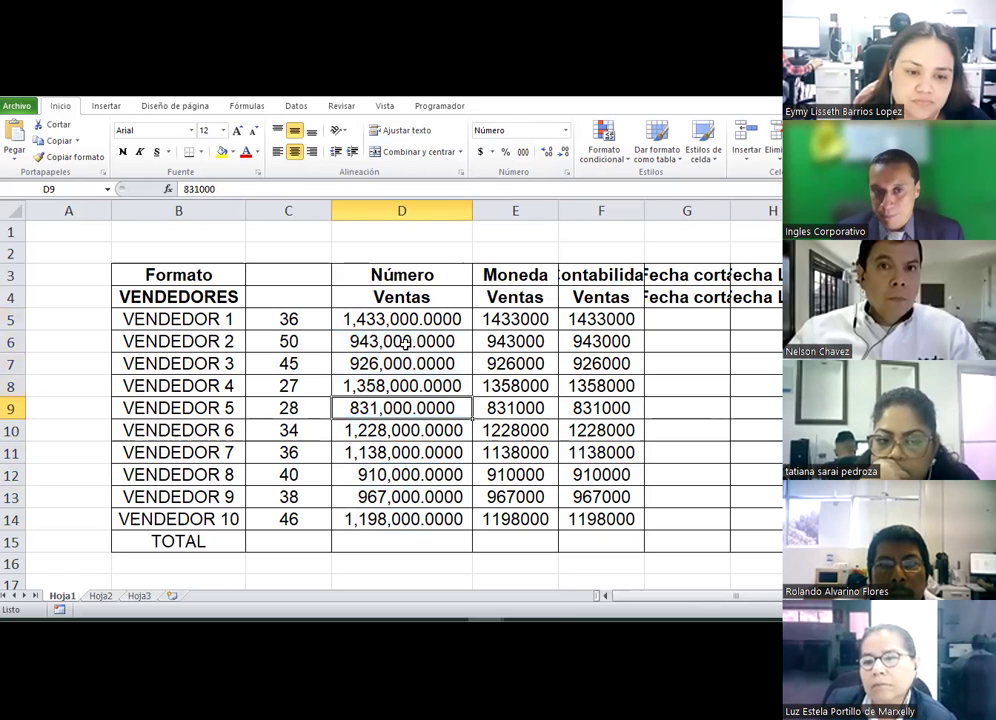
pyautogui.click(403, 322)
pyautogui.keyDown('shift'); pyautogui.click(411, 521); pyautogui.keyUp('shift')
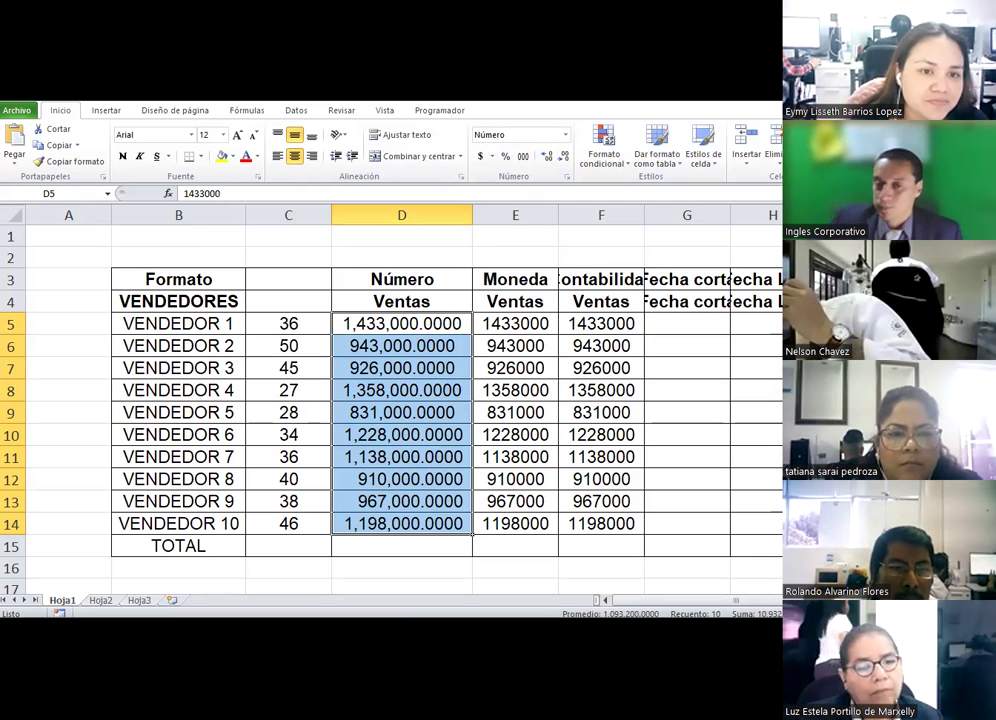
pyautogui.moveTo(400, 412); pyautogui.dragTo(400, 390)
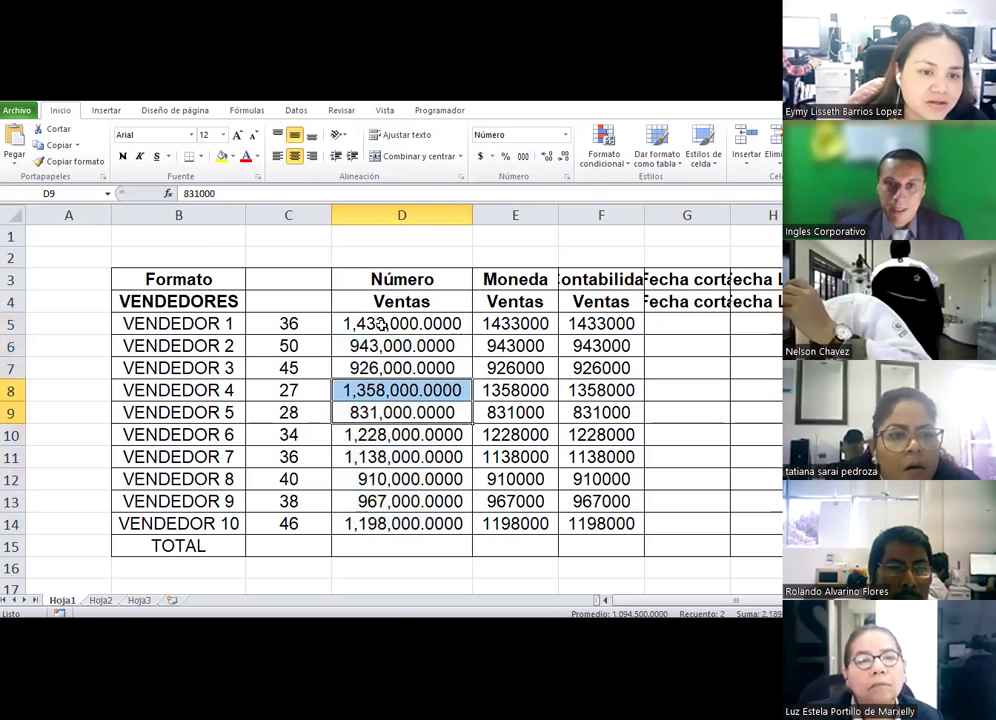
# Apply the #,##0.0000 custom format to the Número sales in column D and close the dialog.
pyautogui.rightClick(367, 323)
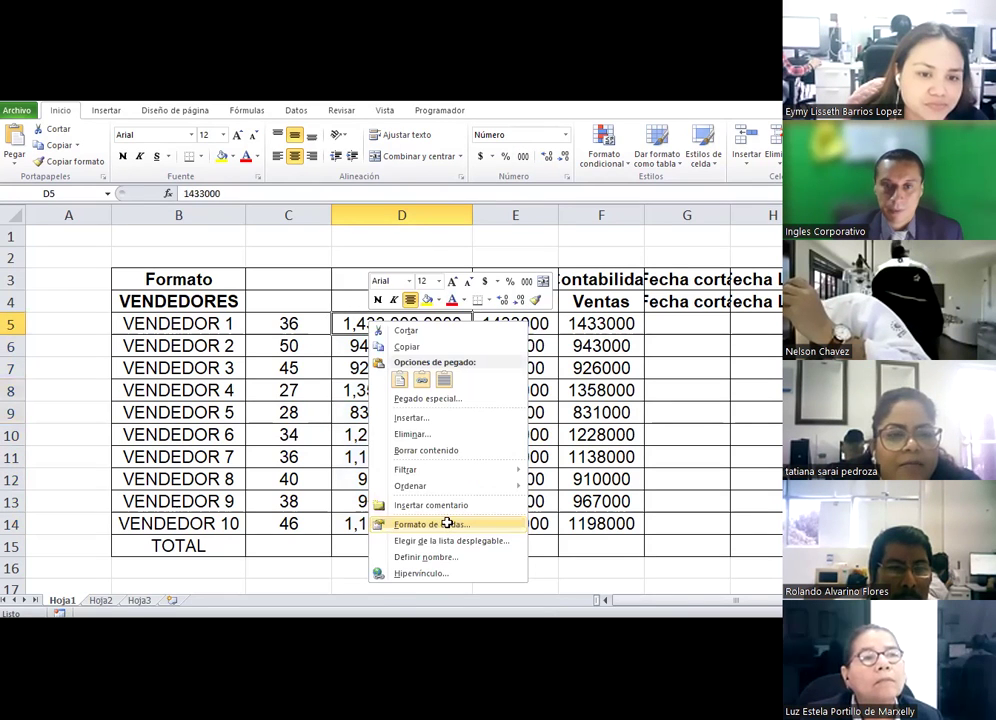
pyautogui.click(440, 521)
pyautogui.click(288, 452)
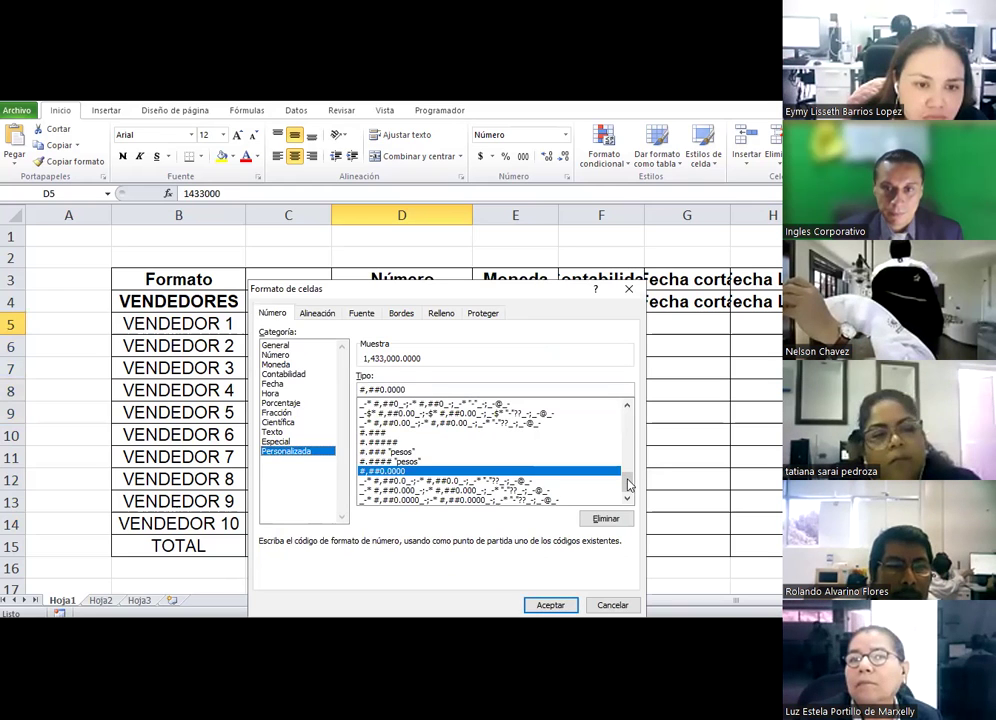
pyautogui.click(626, 418)
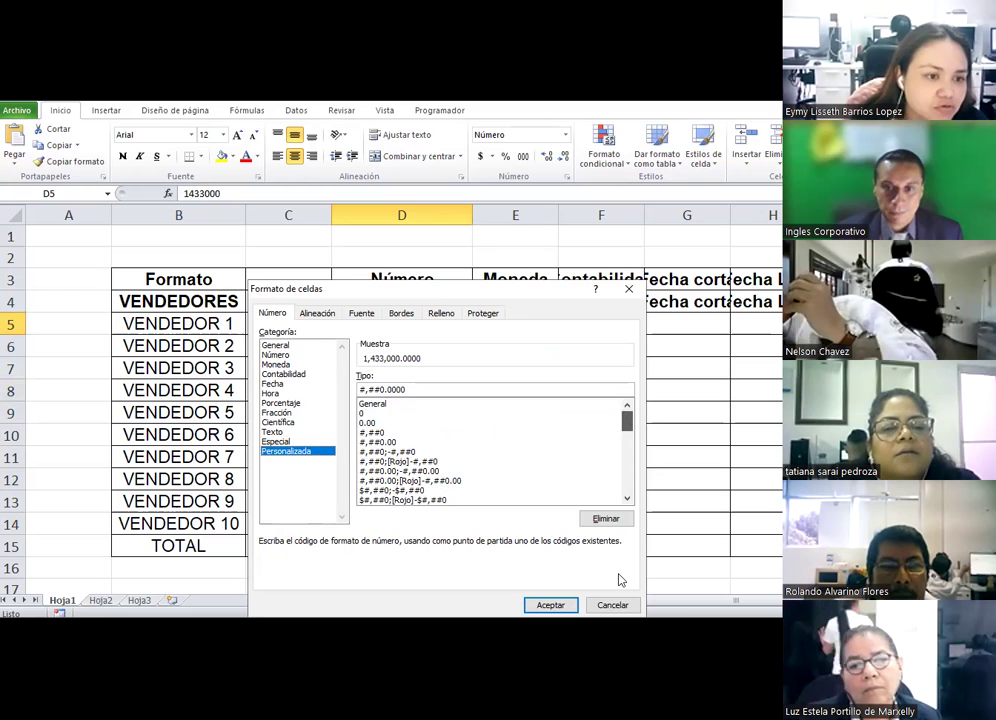
pyautogui.click(614, 605)
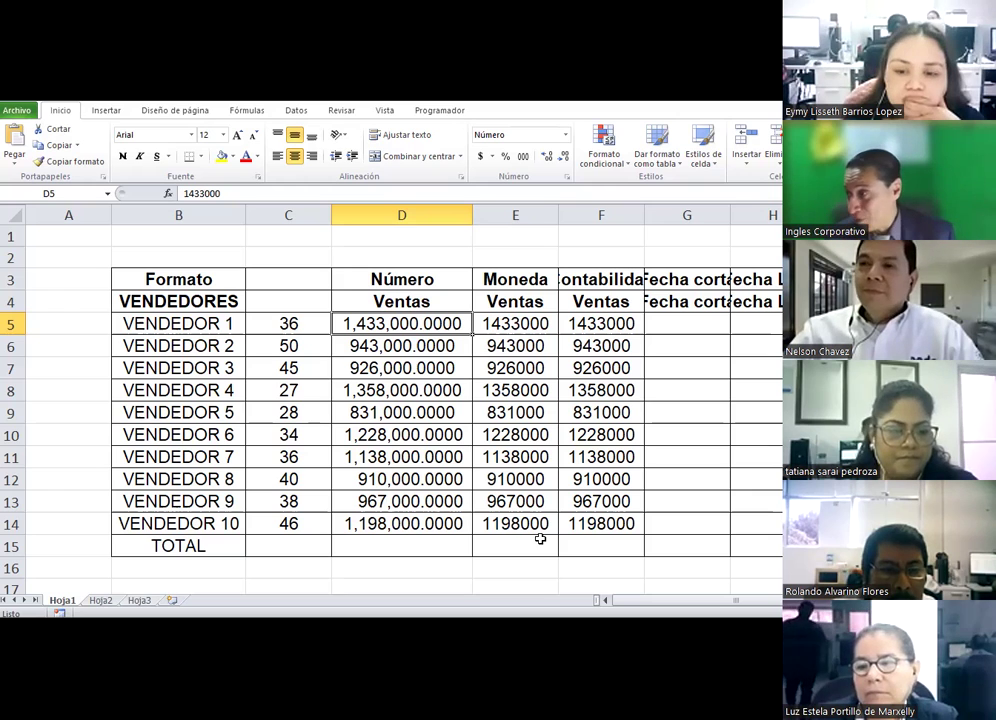
# Check the values in E14, E12 and D5, then select the Moneda sales E5:E9.
pyautogui.click(529, 523)
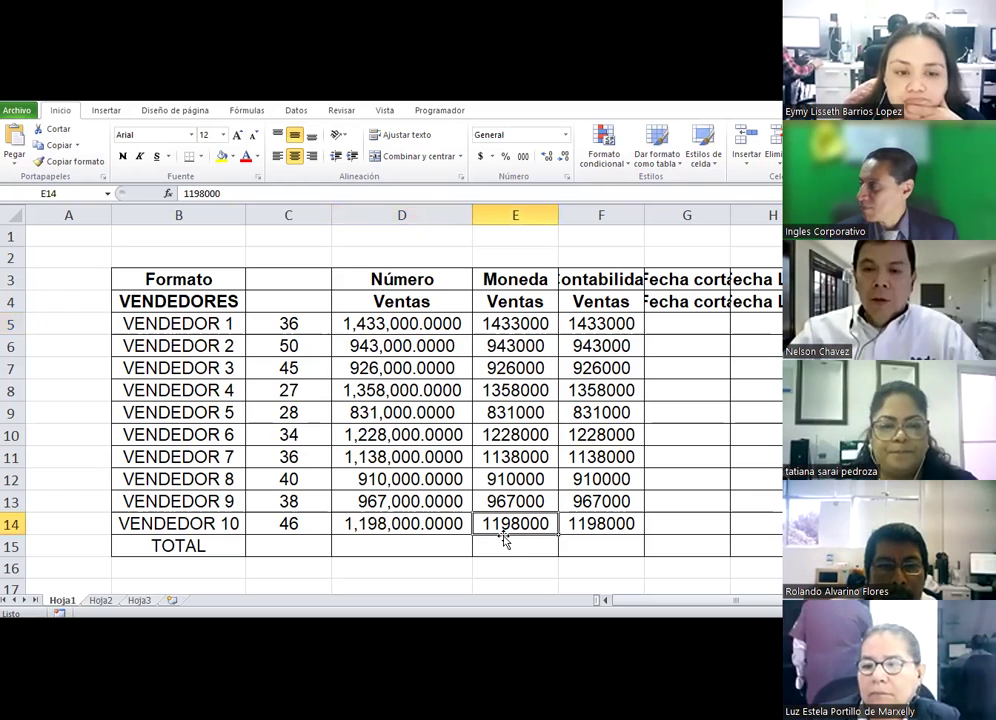
pyautogui.click(505, 472)
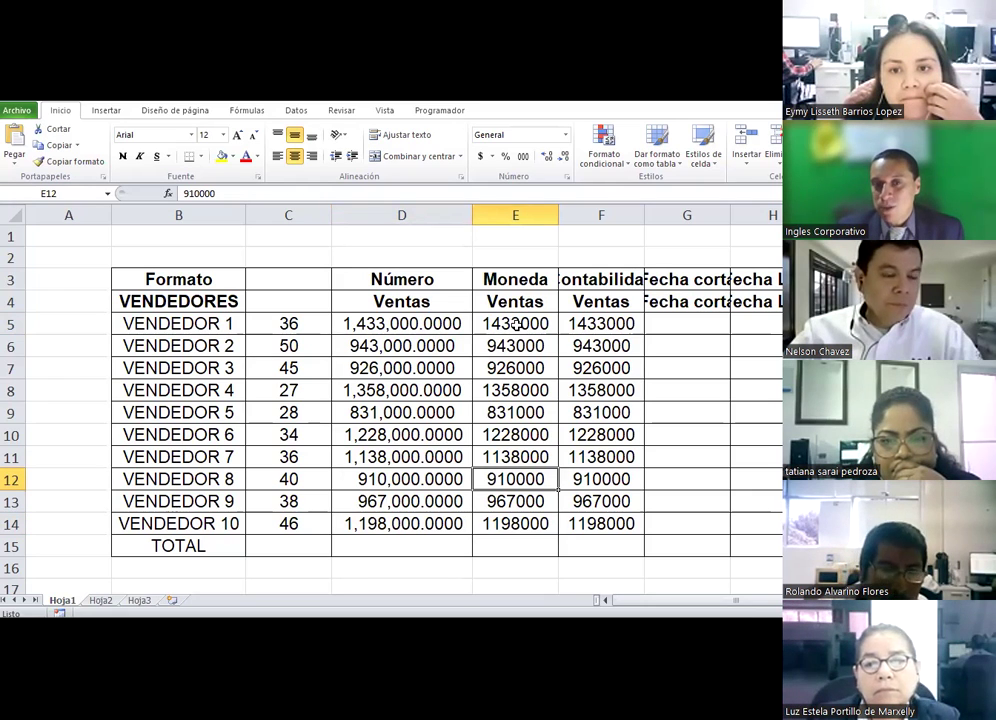
pyautogui.click(430, 328)
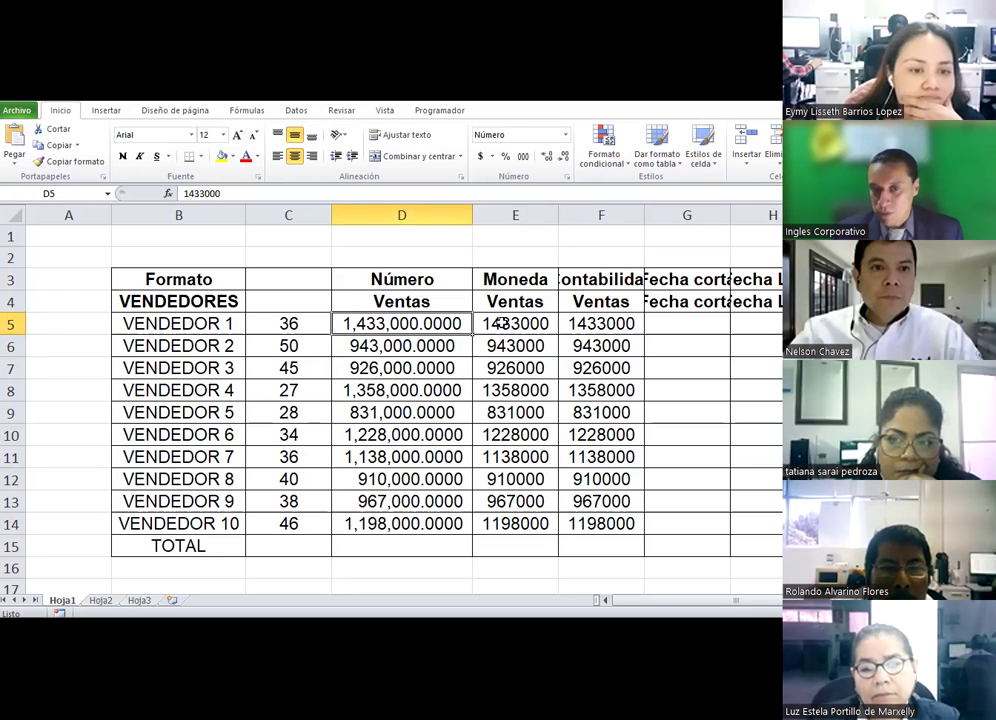
pyautogui.click(500, 323)
pyautogui.moveTo(497, 401); pyautogui.dragTo(496, 412)
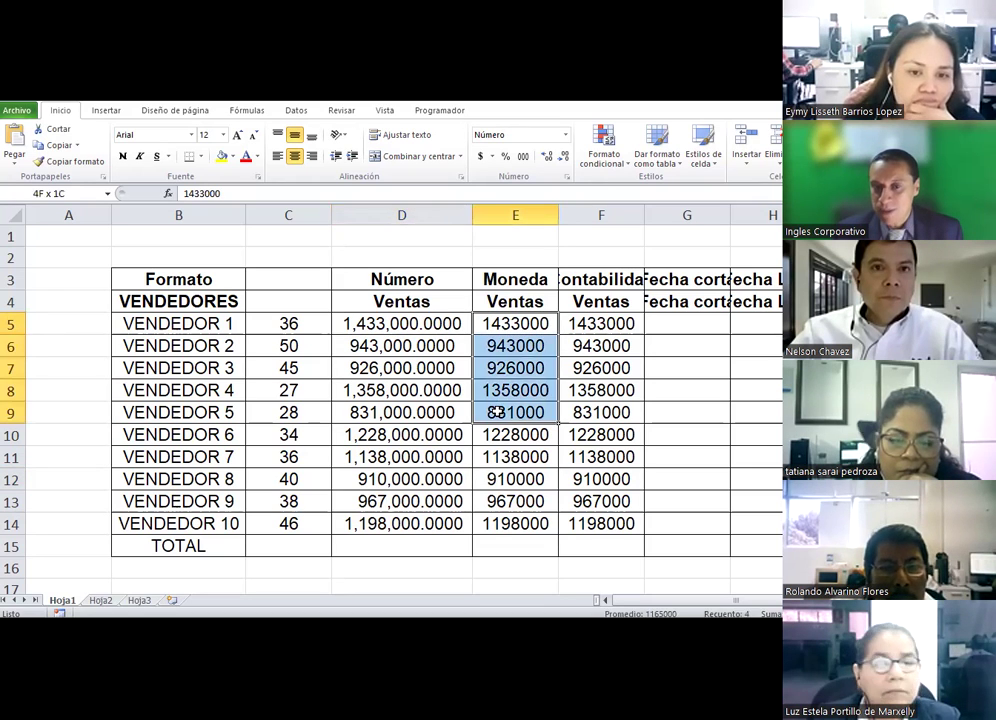
# Format cells E5:E9 with the Moneda category using the $ currency symbol.
pyautogui.rightClick(500, 323)
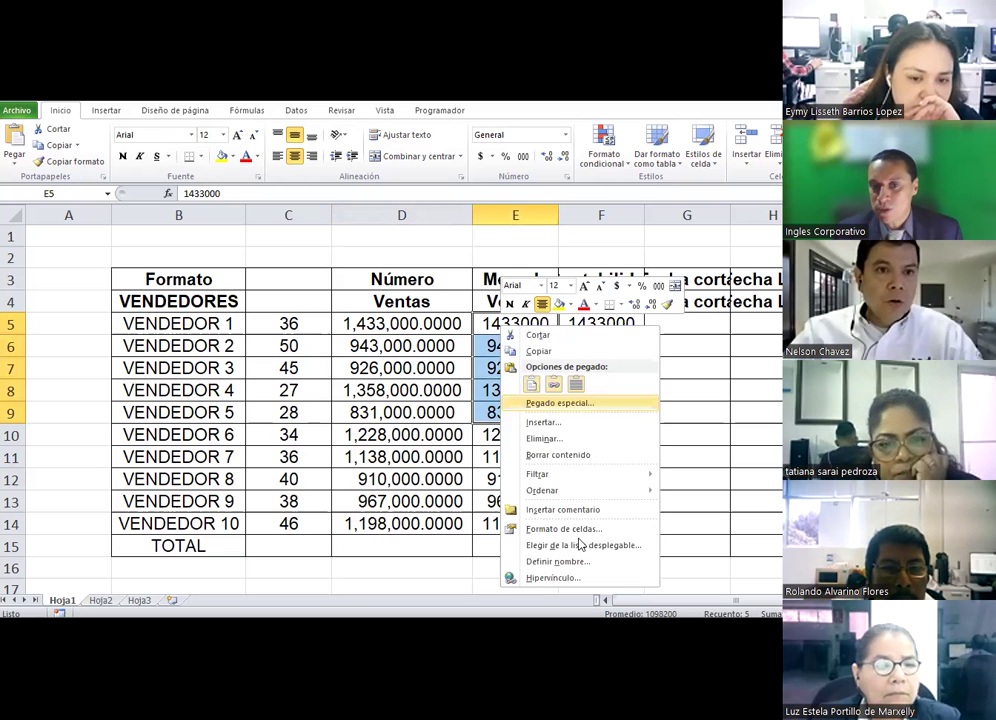
pyautogui.click(562, 528)
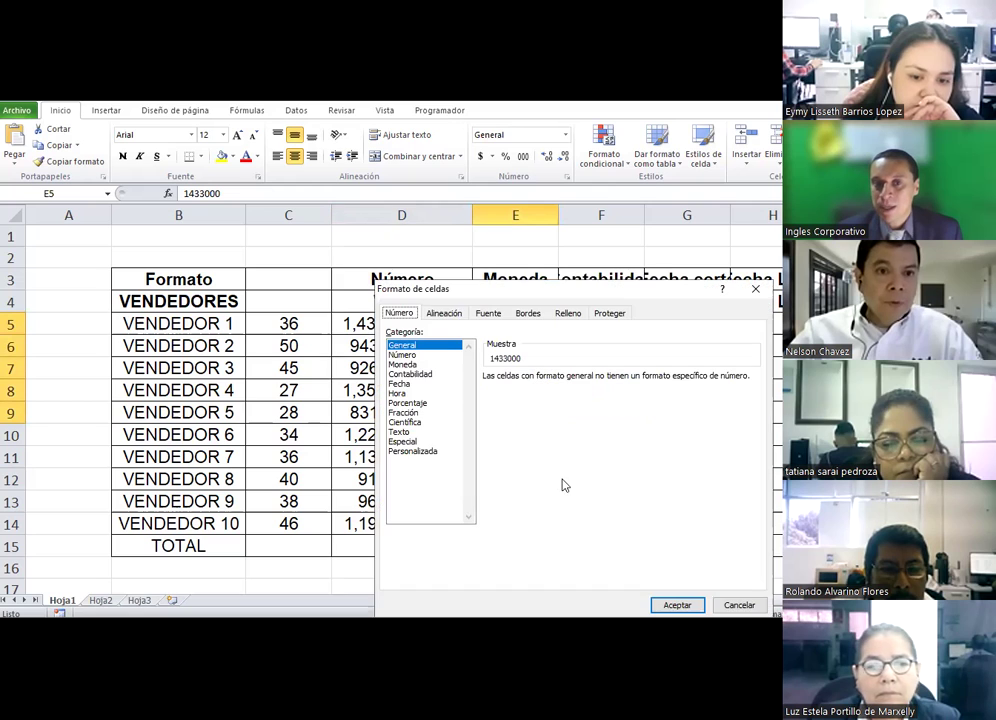
pyautogui.moveTo(436, 290); pyautogui.dragTo(460, 221)
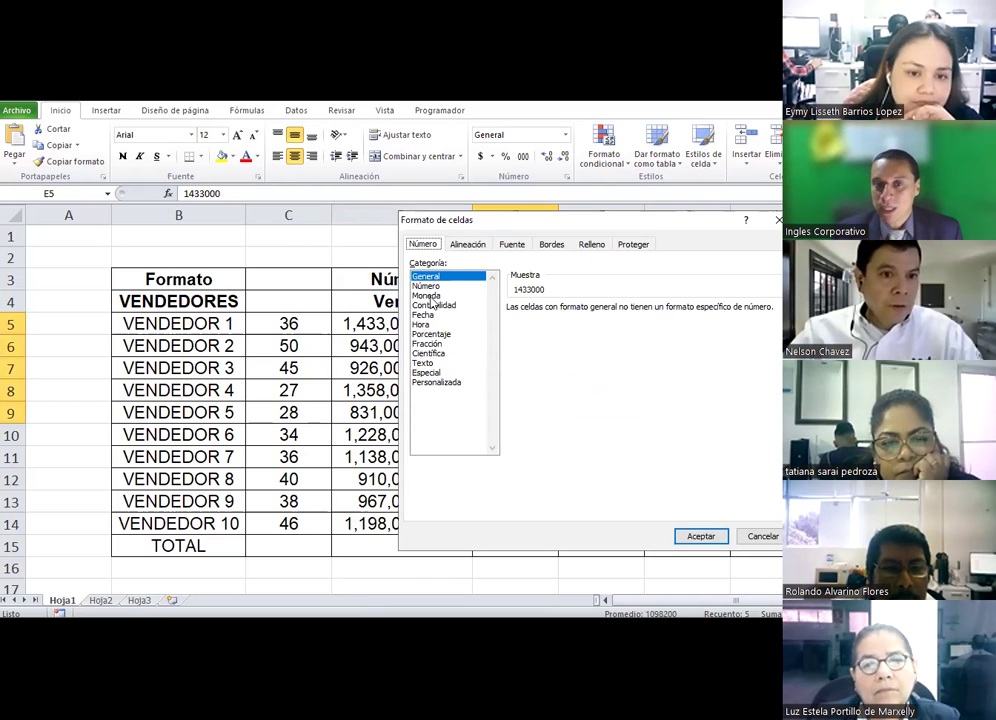
pyautogui.click(427, 296)
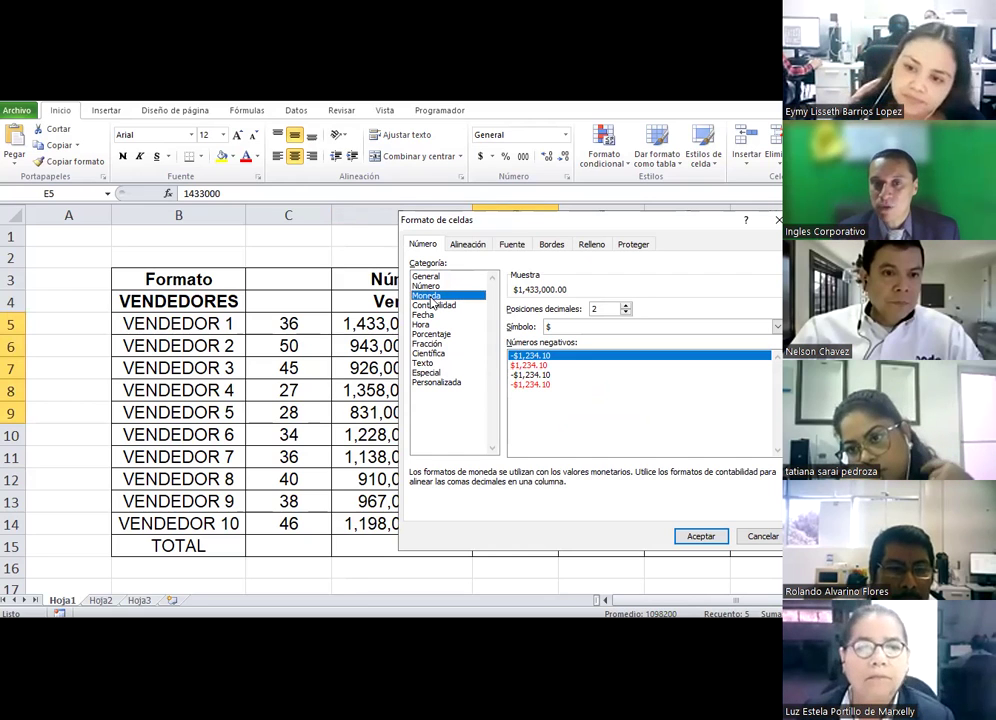
pyautogui.click(629, 327)
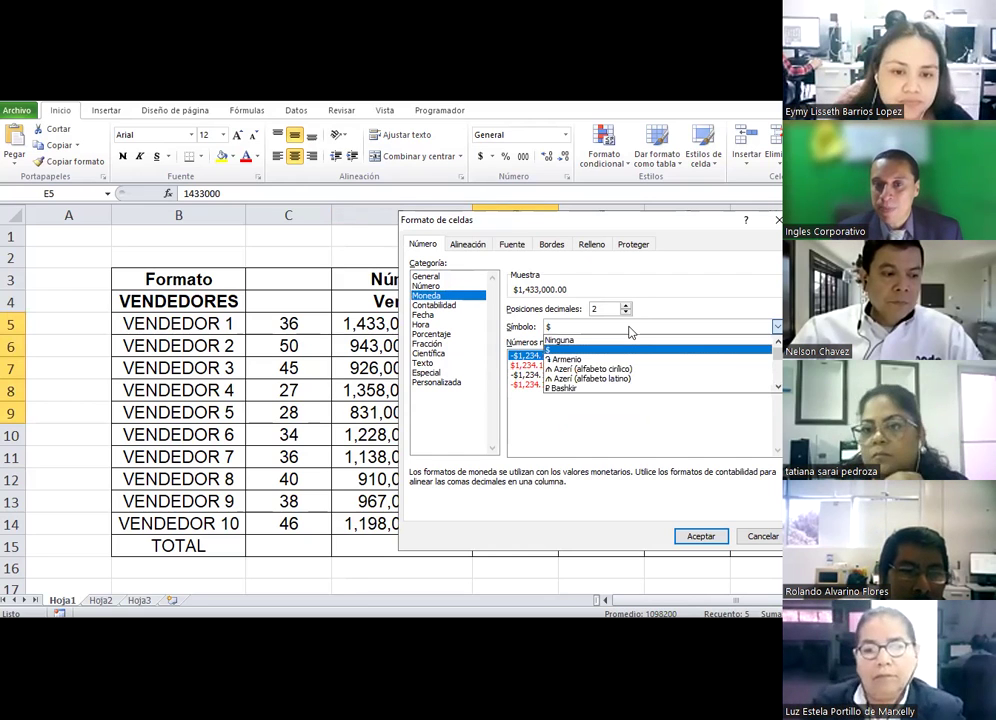
pyautogui.scroll(-1, 629, 362)
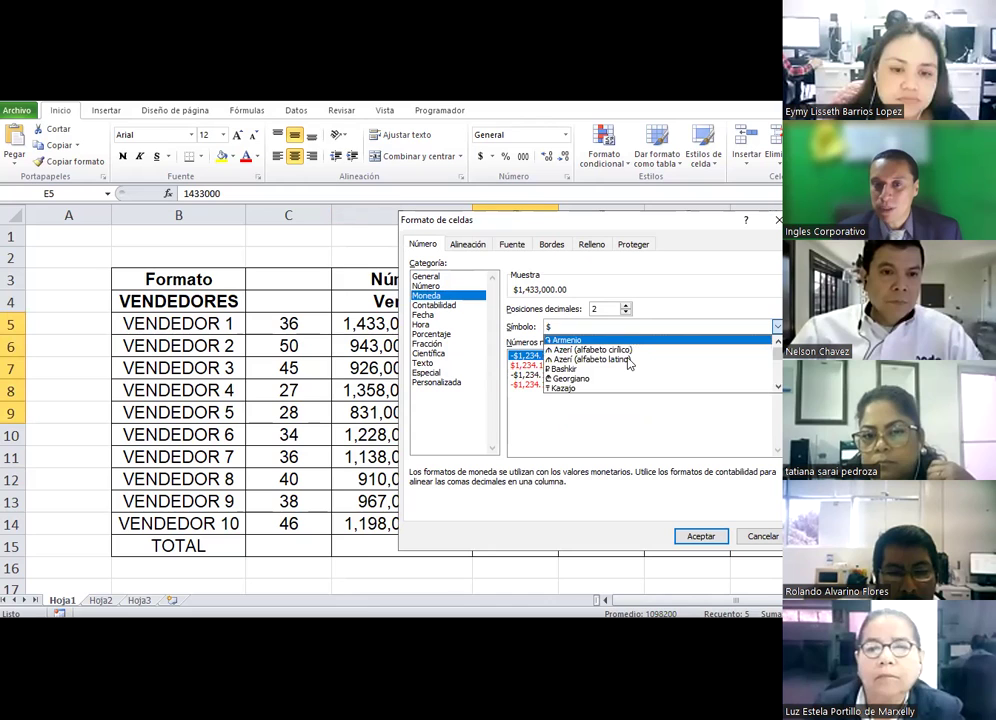
pyautogui.scroll(-3, 629, 363)
pyautogui.scroll(-2, 629, 363)
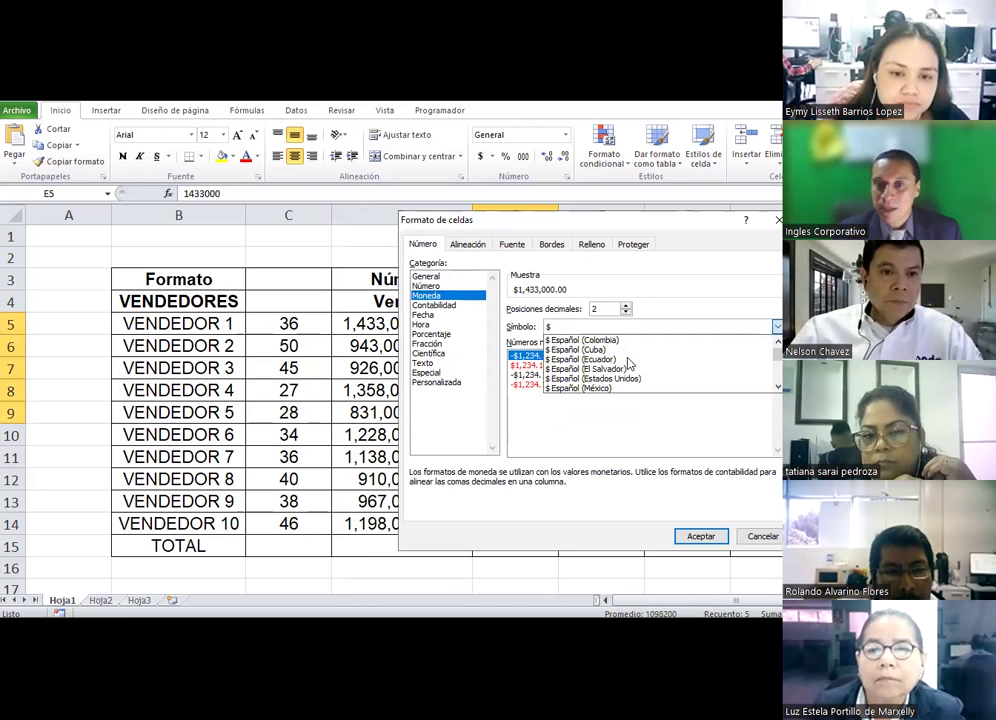
pyautogui.scroll(-3, 629, 363)
pyautogui.scroll(-3, 629, 363)
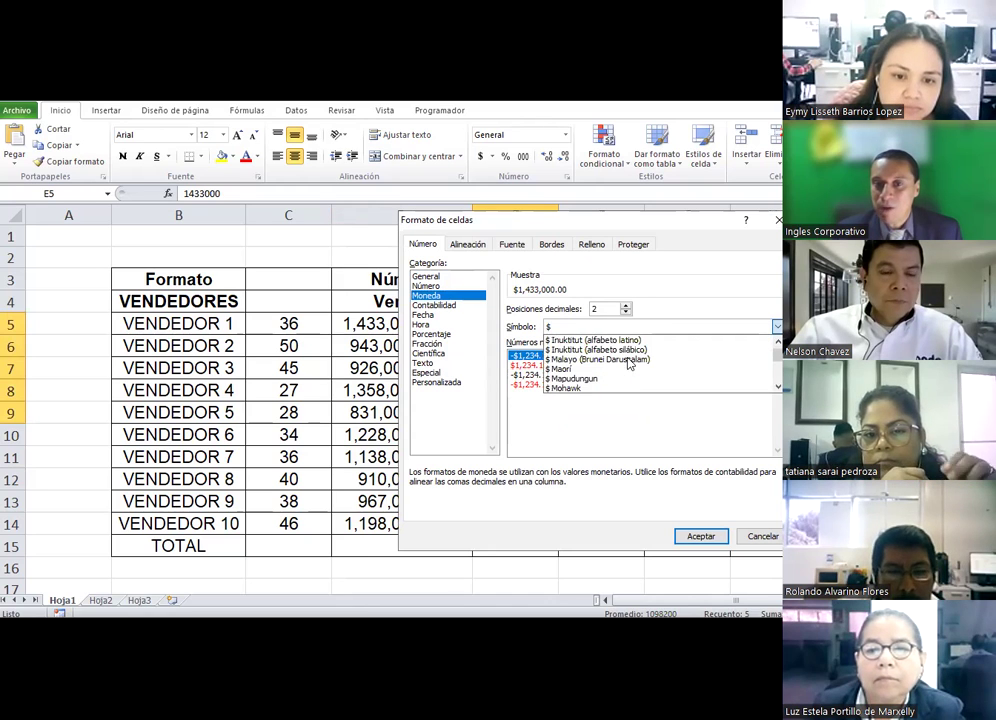
pyautogui.scroll(-1, 629, 364)
pyautogui.scroll(-1, 629, 364)
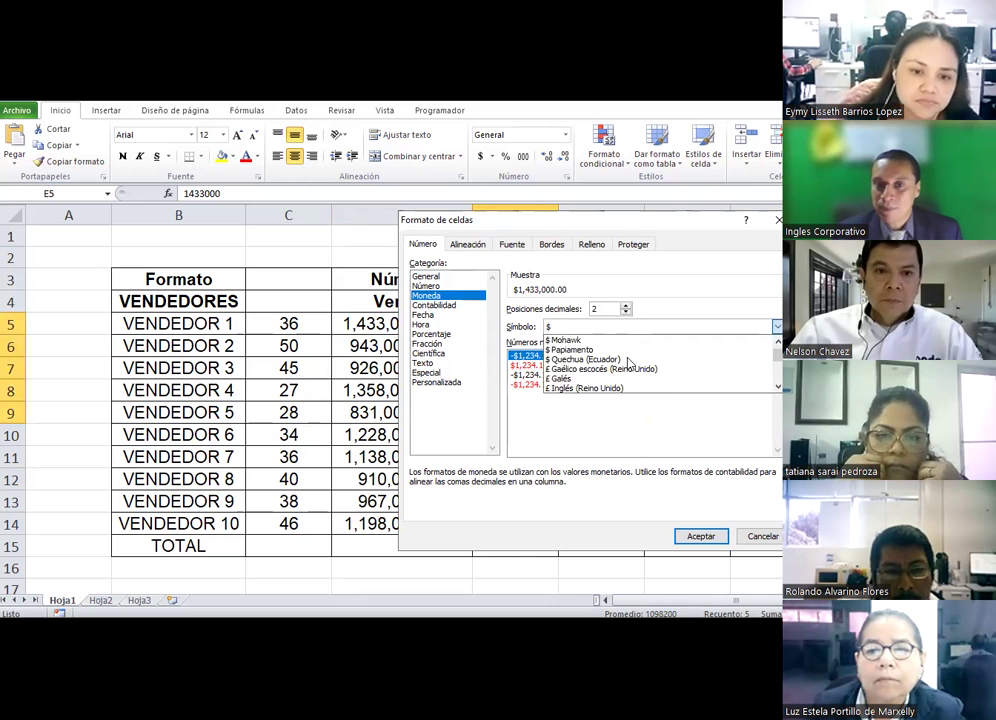
pyautogui.scroll(-1, 627, 361)
pyautogui.scroll(-1, 580, 277)
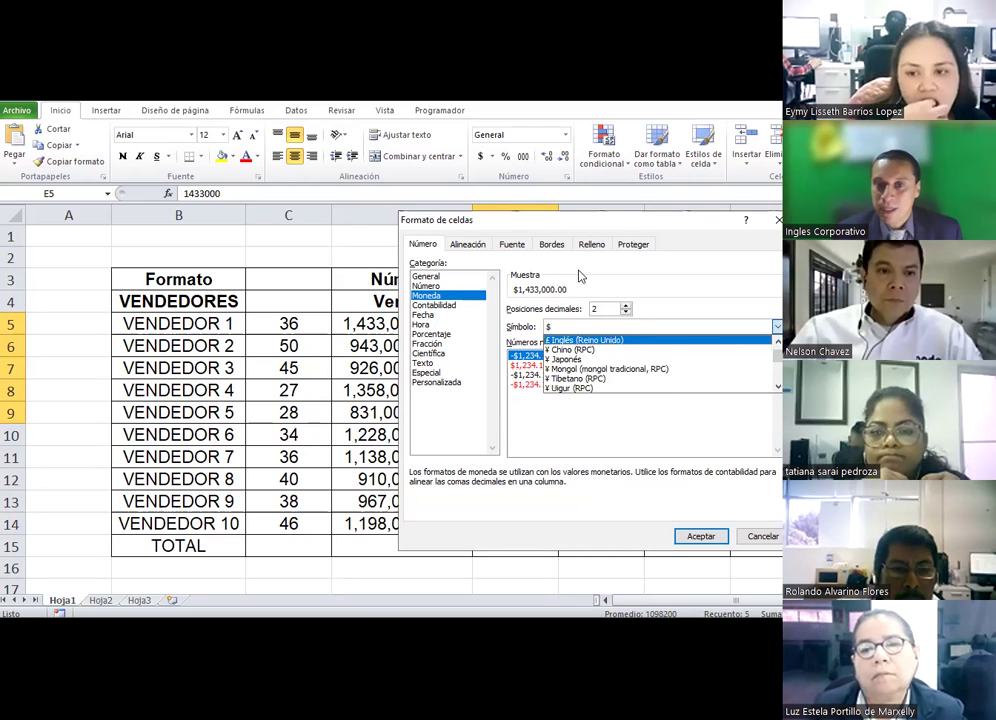
pyautogui.click(580, 277)
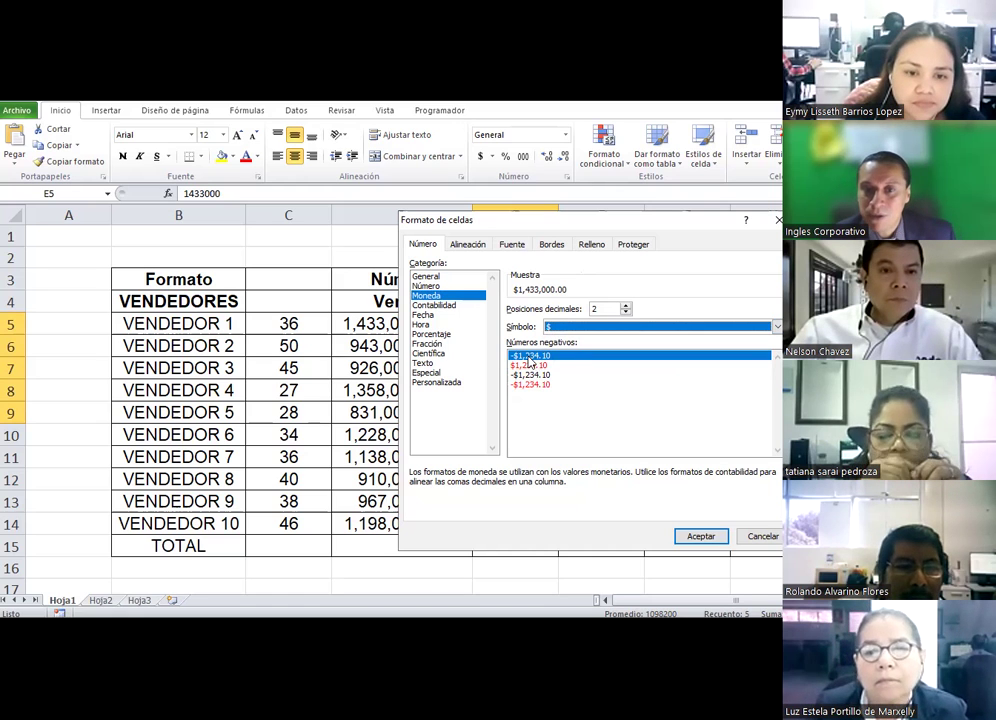
# Keep the default minus-sign negative style and apply the four-decimal dollar format.
pyautogui.click(531, 366)
pyautogui.press('Down')
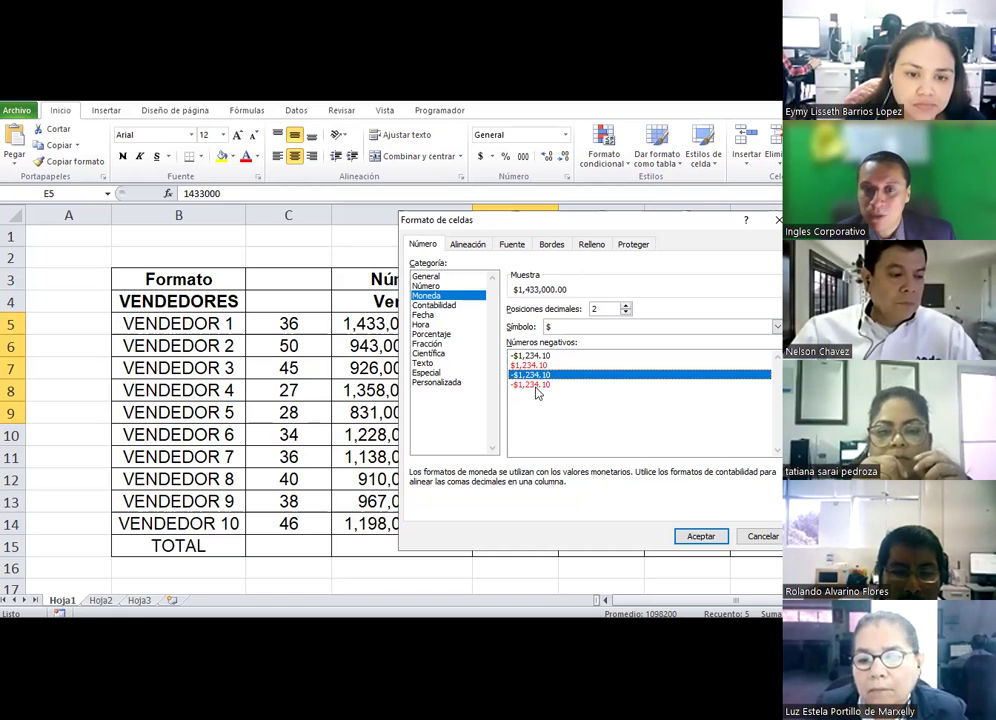
pyautogui.click(525, 366)
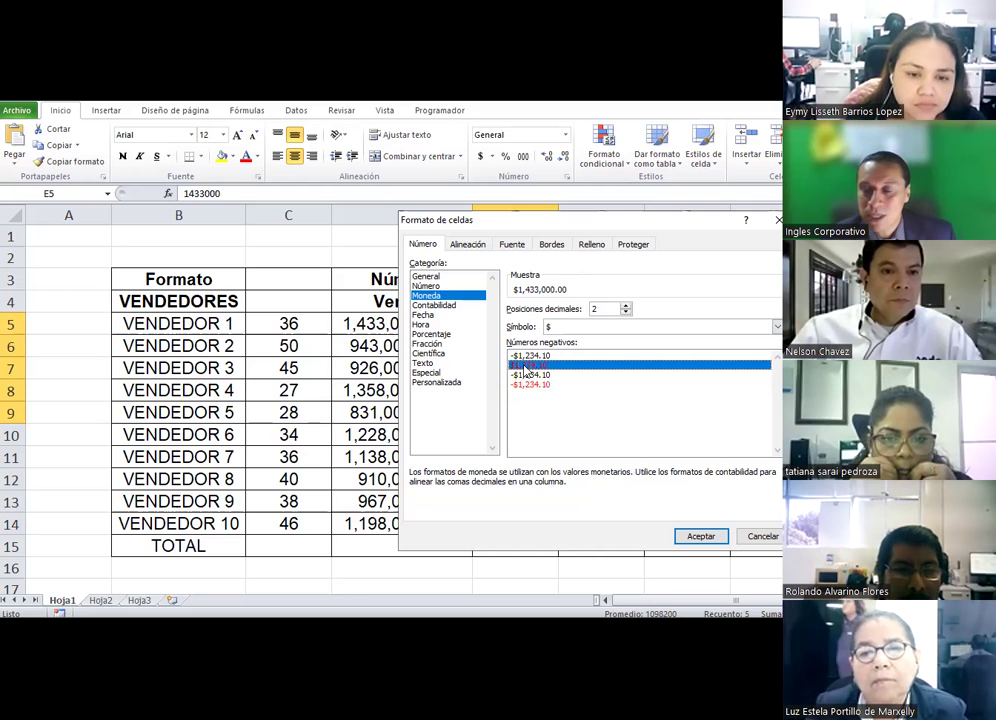
pyautogui.click(534, 357)
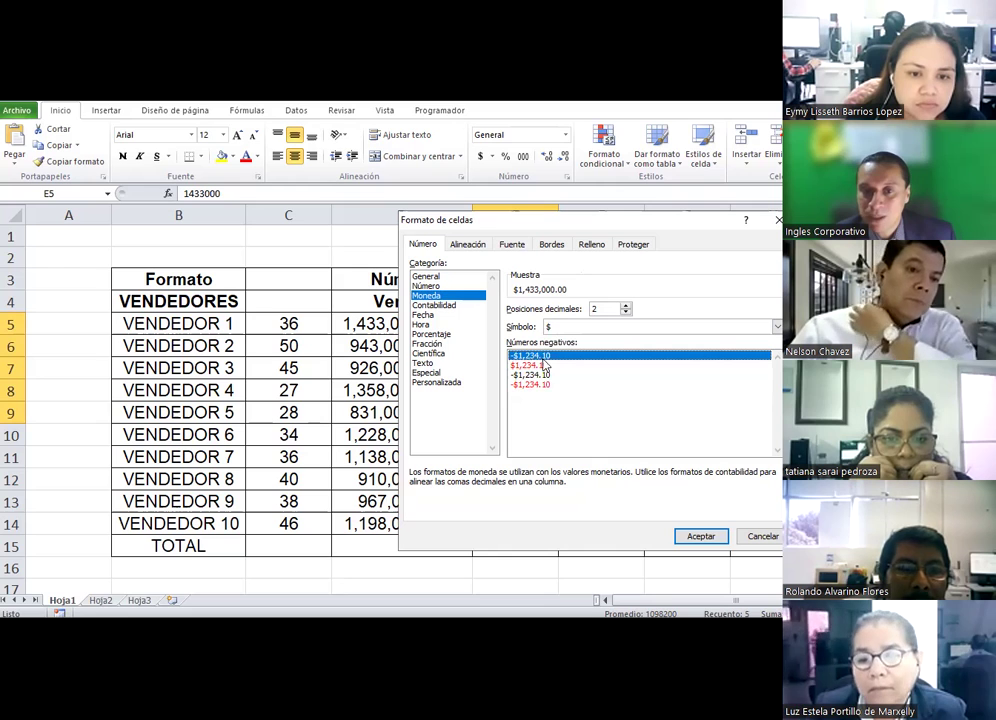
pyautogui.click(543, 376)
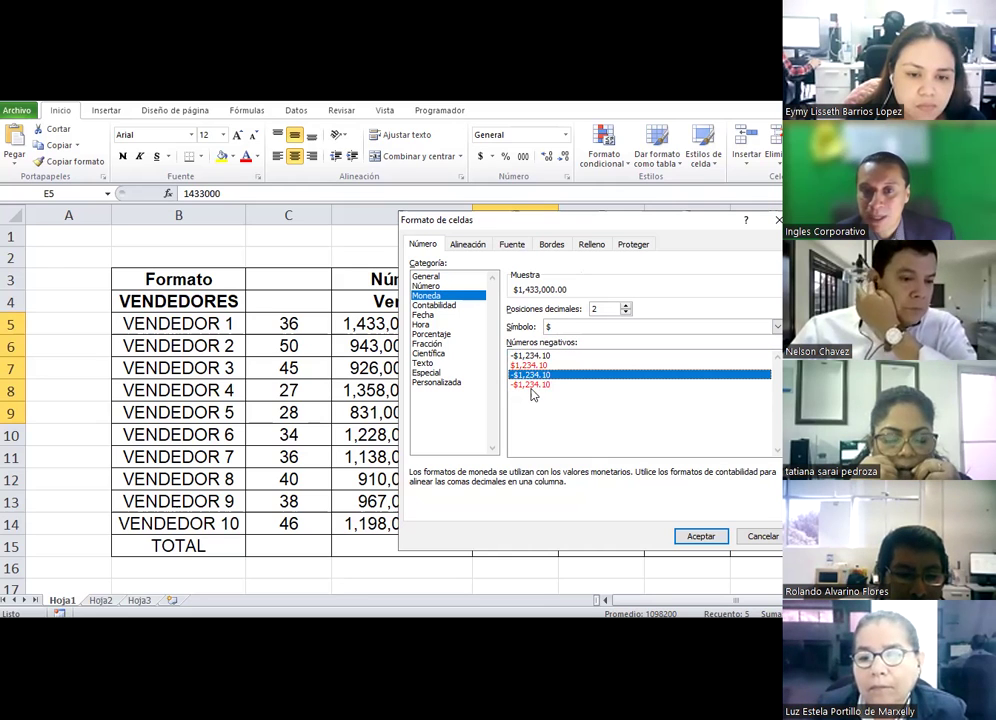
pyautogui.click(531, 385)
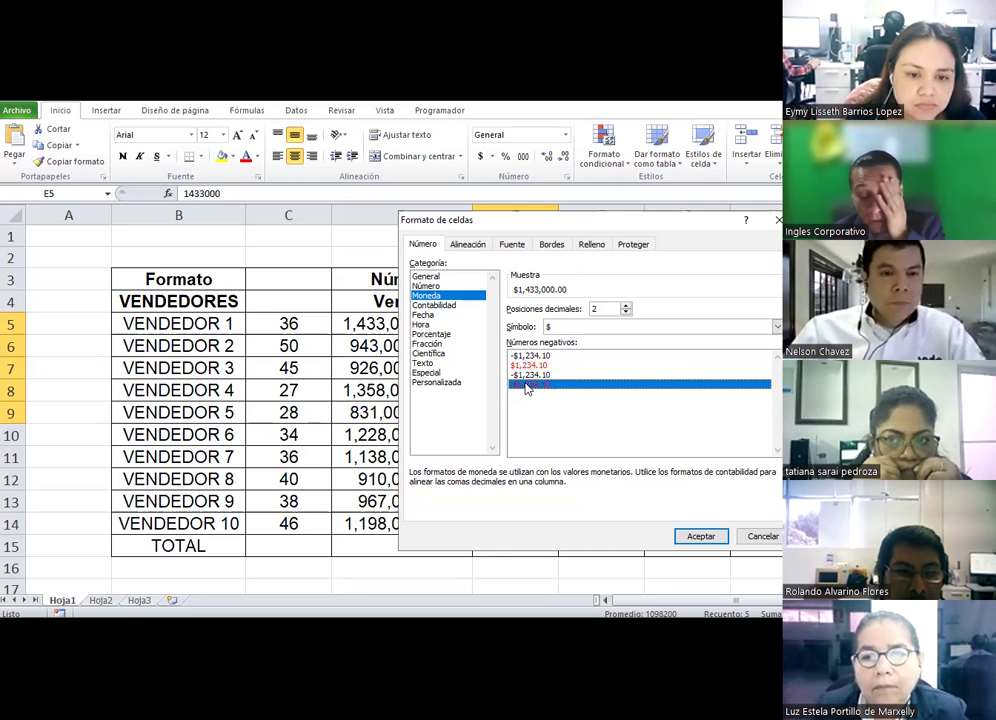
pyautogui.click(545, 356)
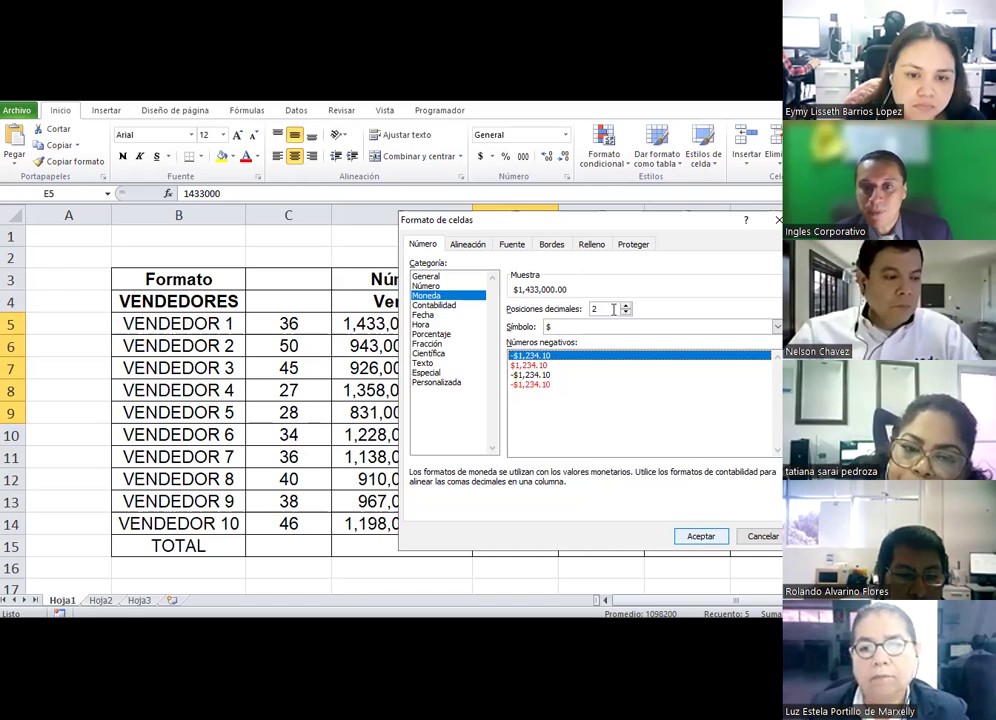
pyautogui.click(703, 536)
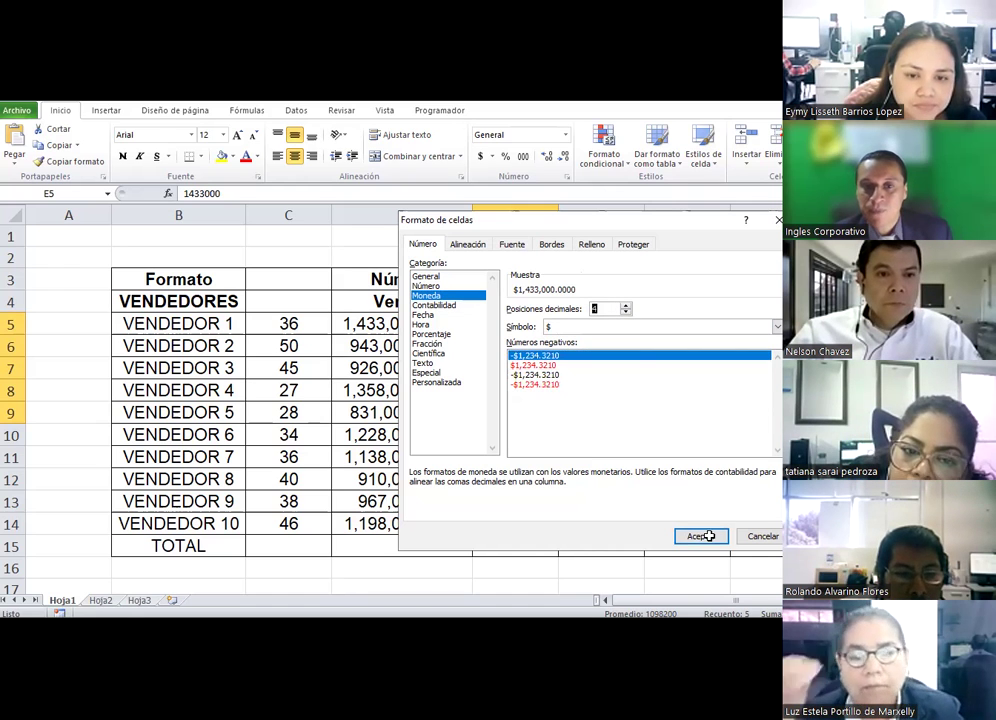
pyautogui.click(538, 326)
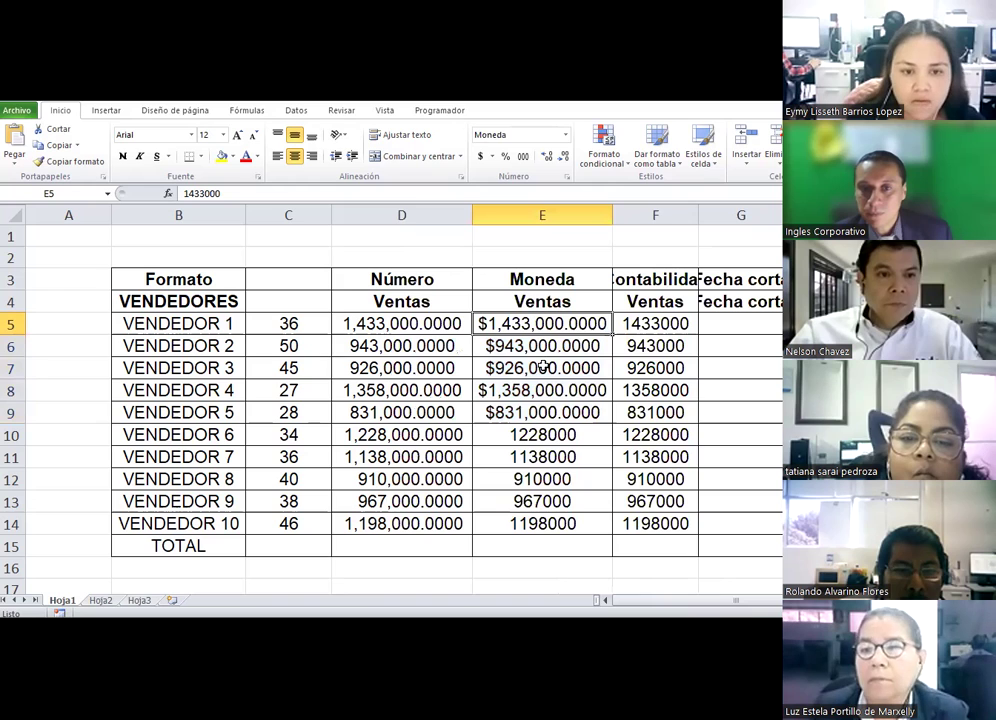
# Select the Moneda sales E10:E14 for vendors 6 to 10.
pyautogui.keyDown('shift'); pyautogui.click(557, 413); pyautogui.keyUp('shift')
pyautogui.click(655, 456)
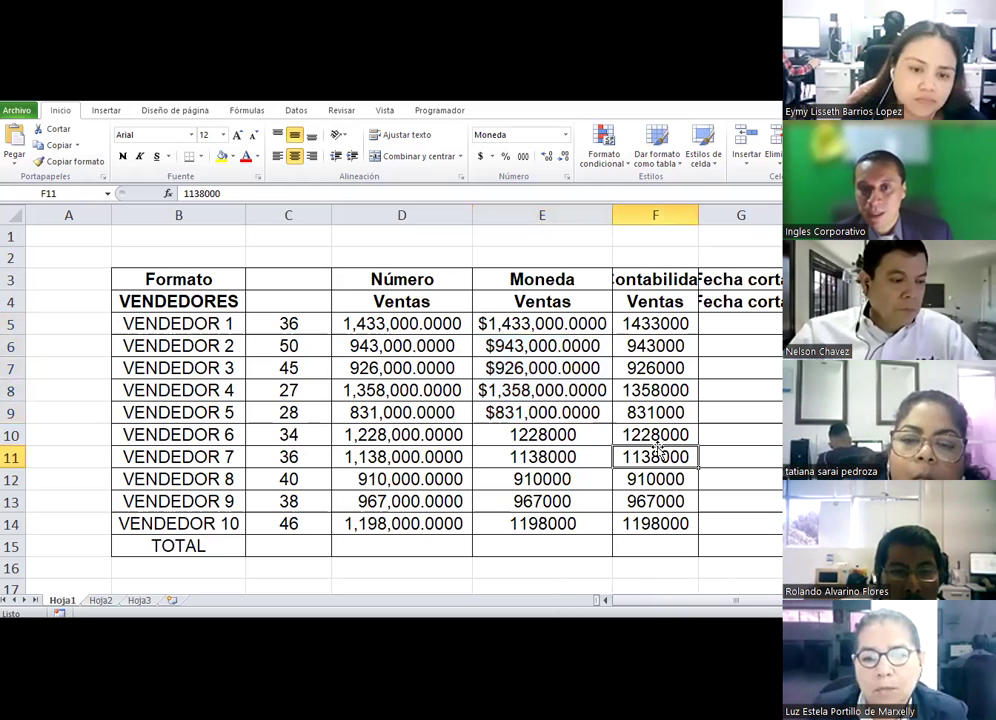
pyautogui.click(545, 443)
pyautogui.keyDown('shift'); pyautogui.click(559, 530); pyautogui.keyUp('shift')
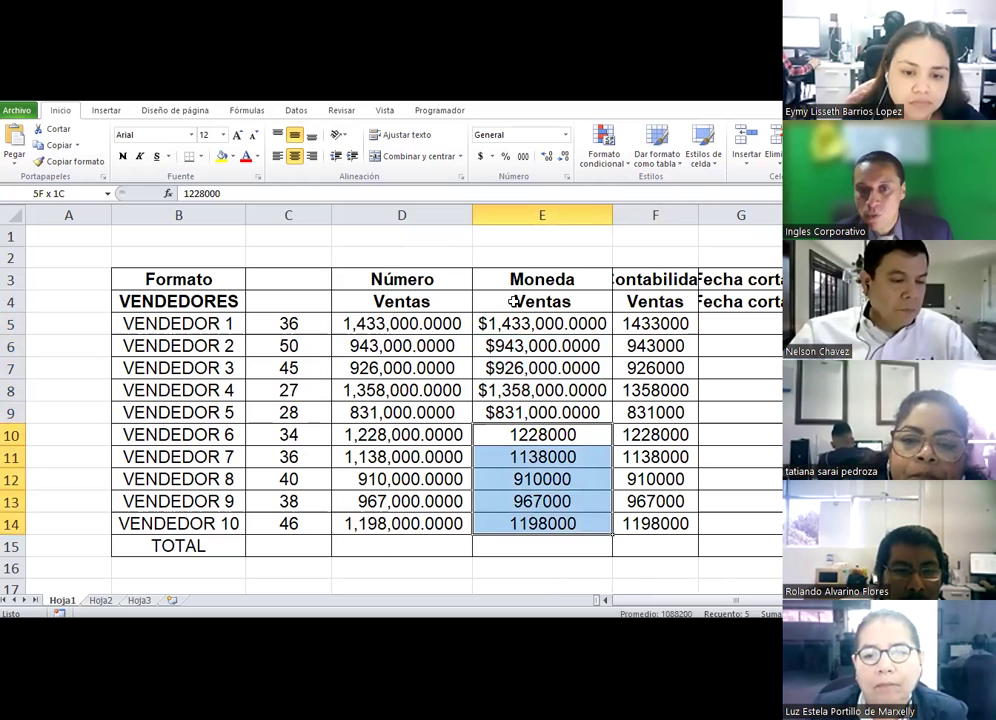
pyautogui.moveTo(542, 323); pyautogui.dragTo(542, 412)
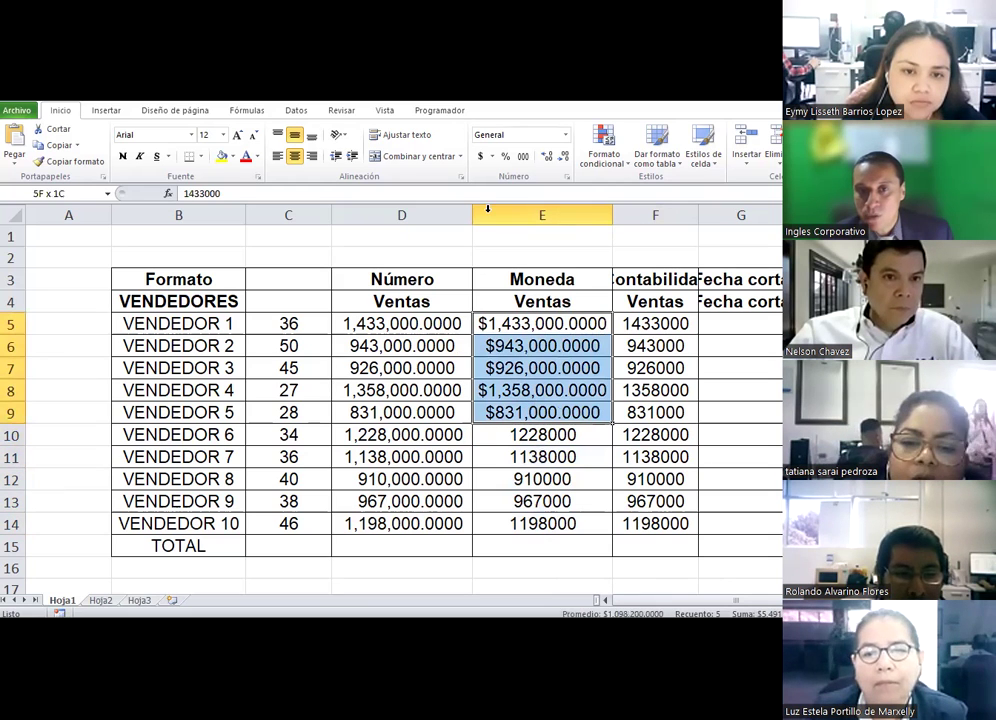
pyautogui.click(492, 156)
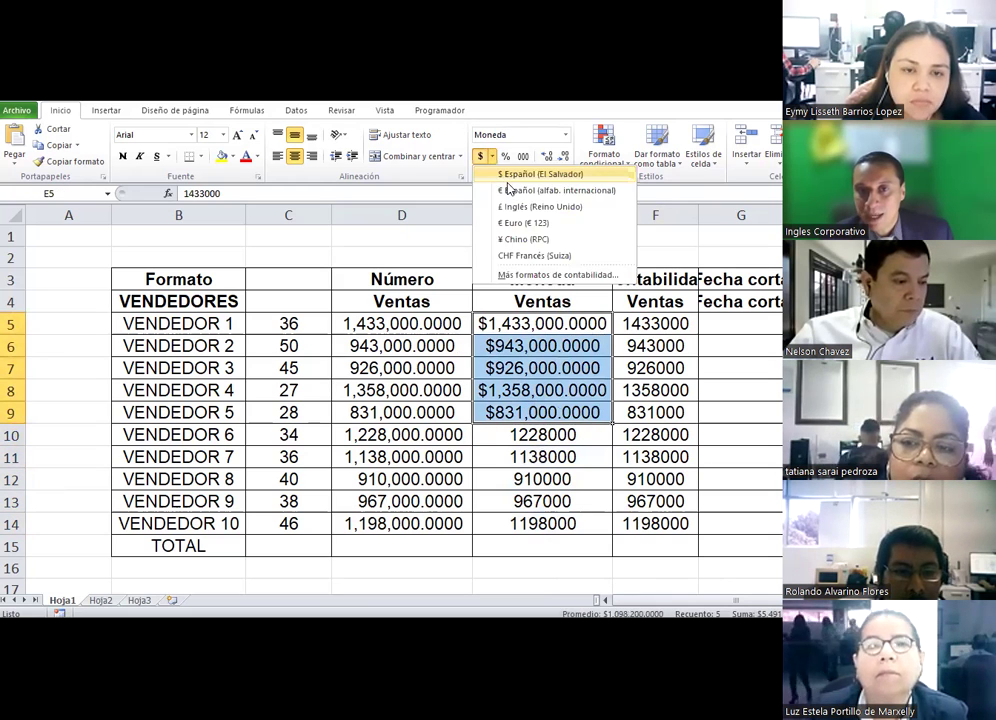
pyautogui.click(540, 434)
pyautogui.moveTo(540, 436); pyautogui.dragTo(543, 523)
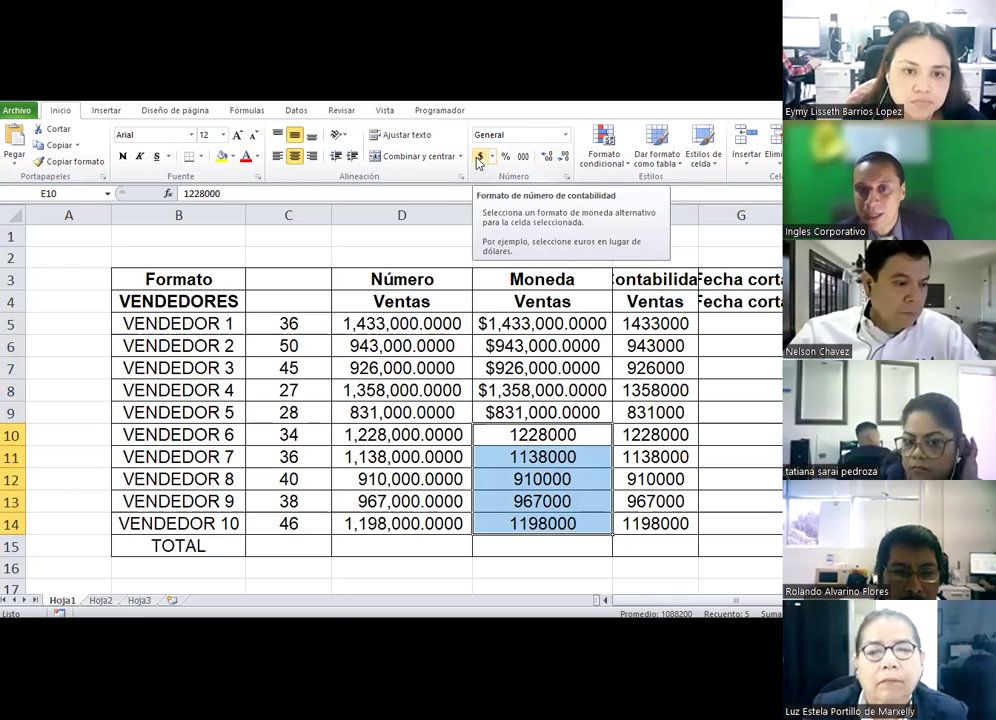
# Apply the dollar format with an extra decimal place to E10:E14 and autofit column F.
pyautogui.click(479, 157)
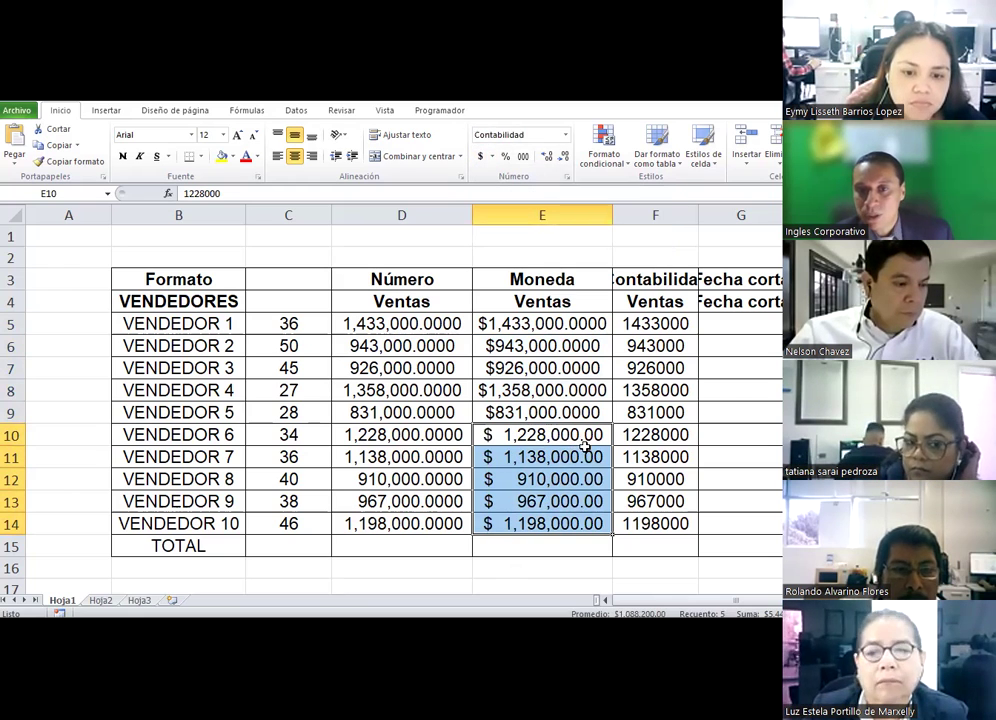
pyautogui.click(547, 159)
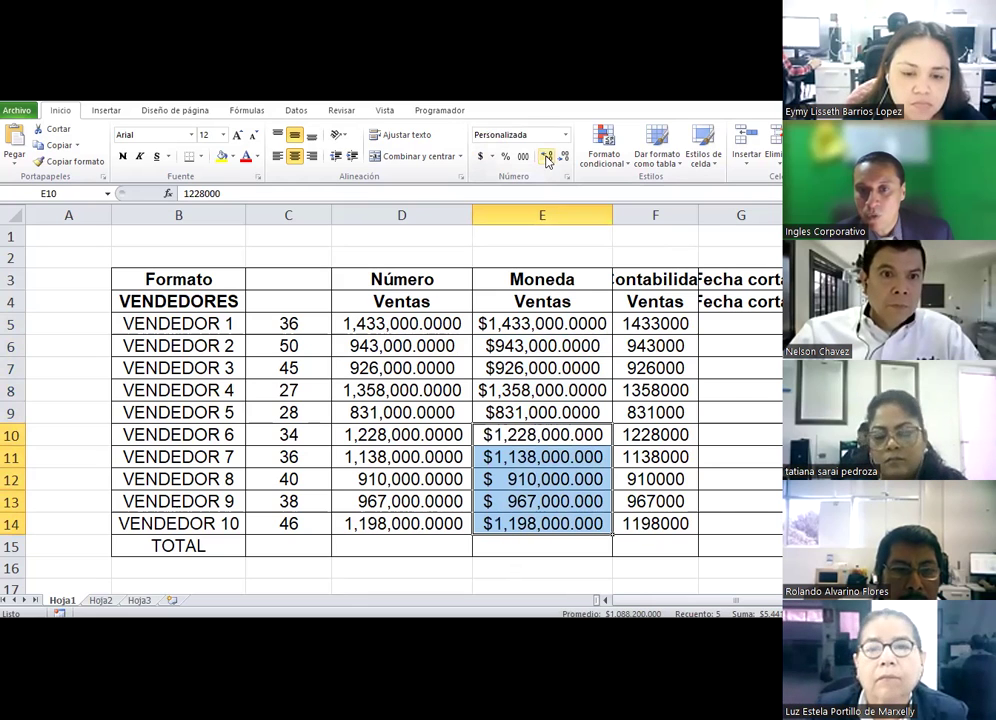
pyautogui.doubleClick(704, 209)
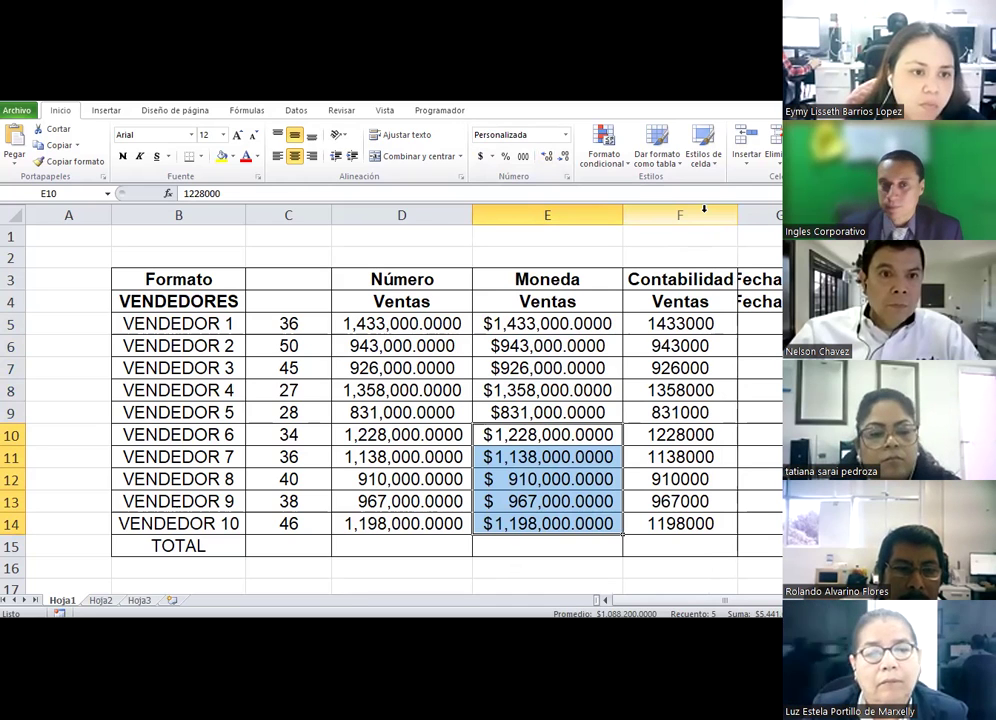
# Freeze panes at cell C5 via Vista > Inmovilizar paneles.
pyautogui.click(272, 321)
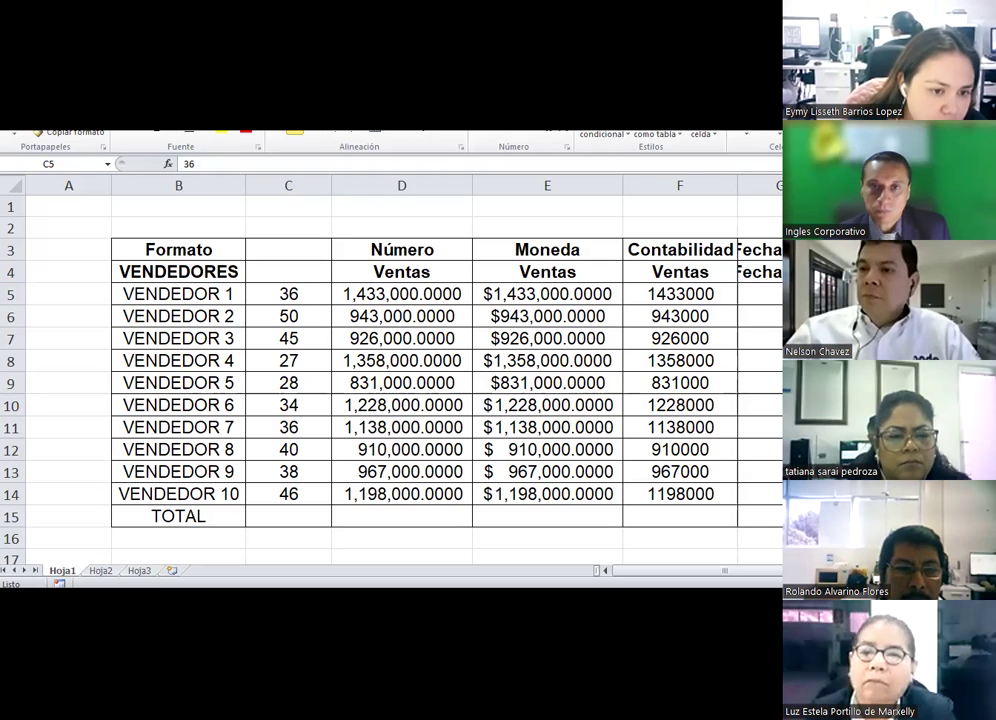
pyautogui.click(288, 294)
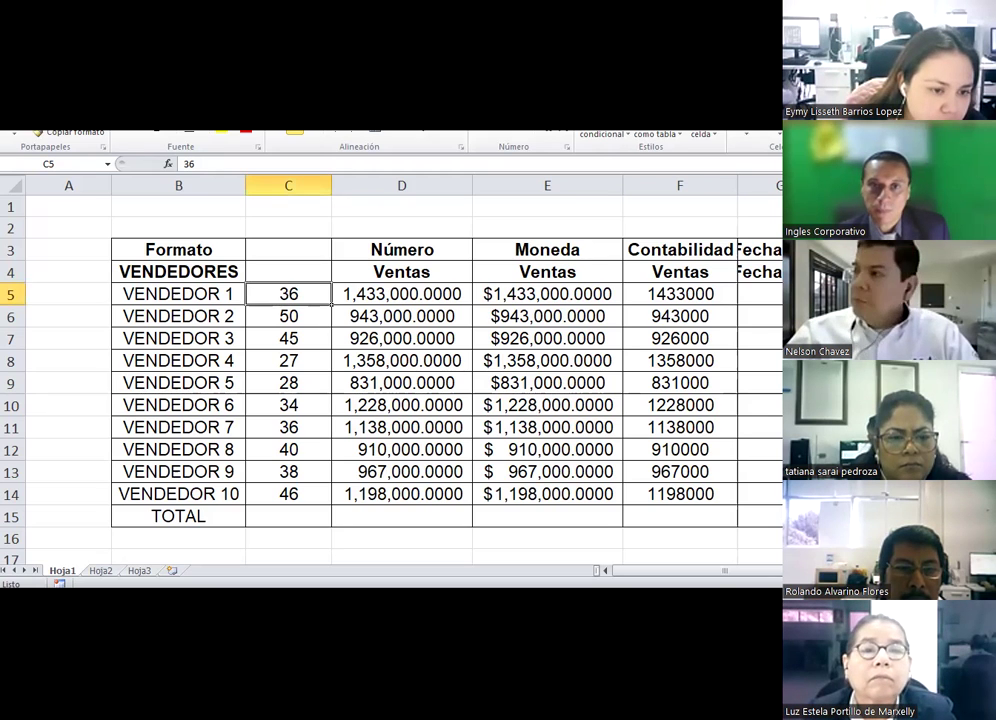
pyautogui.click(562, 110)
pyautogui.click(614, 133)
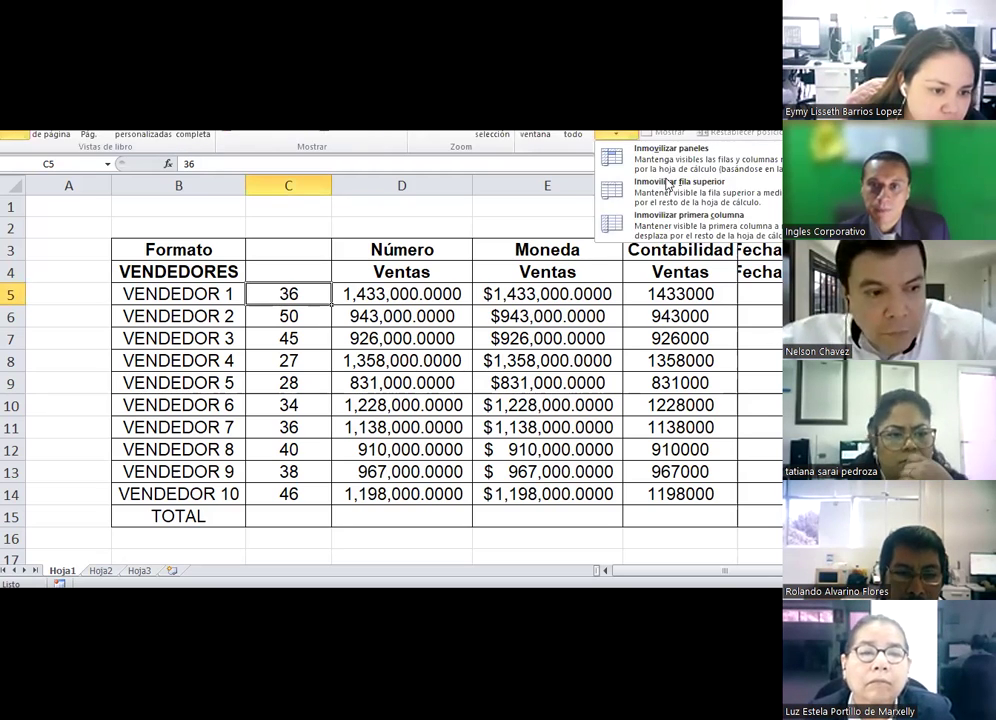
pyautogui.click(666, 165)
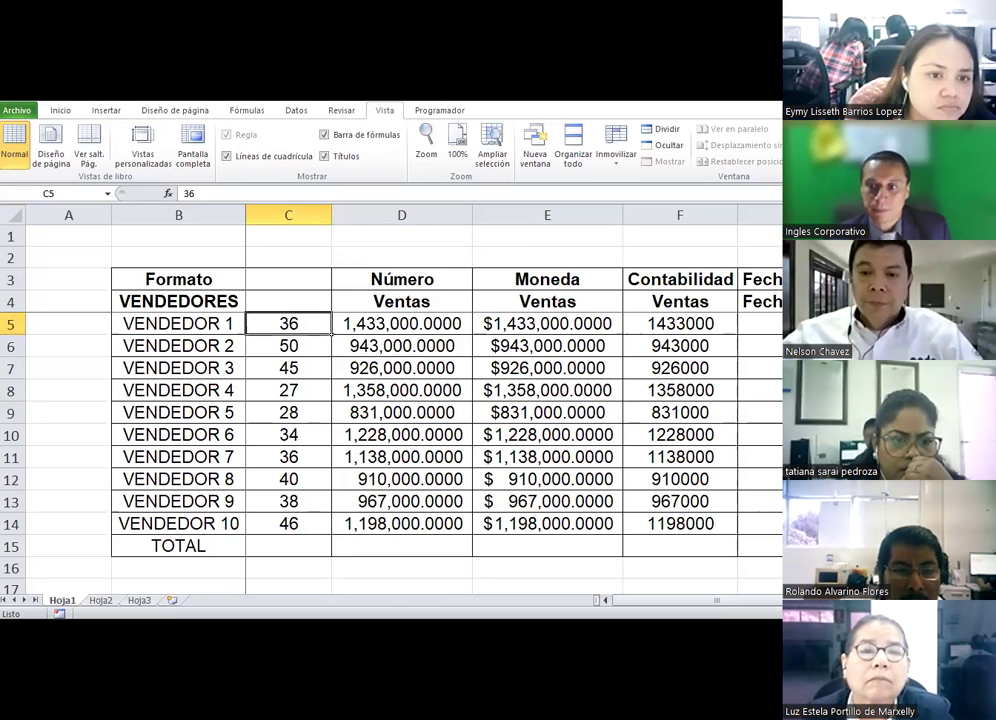
pyautogui.hotkey('ctrl', '0')
# Autofit column H so the Fecha Larga heading fits completely.
pyautogui.hscroll(2, 476, 318)
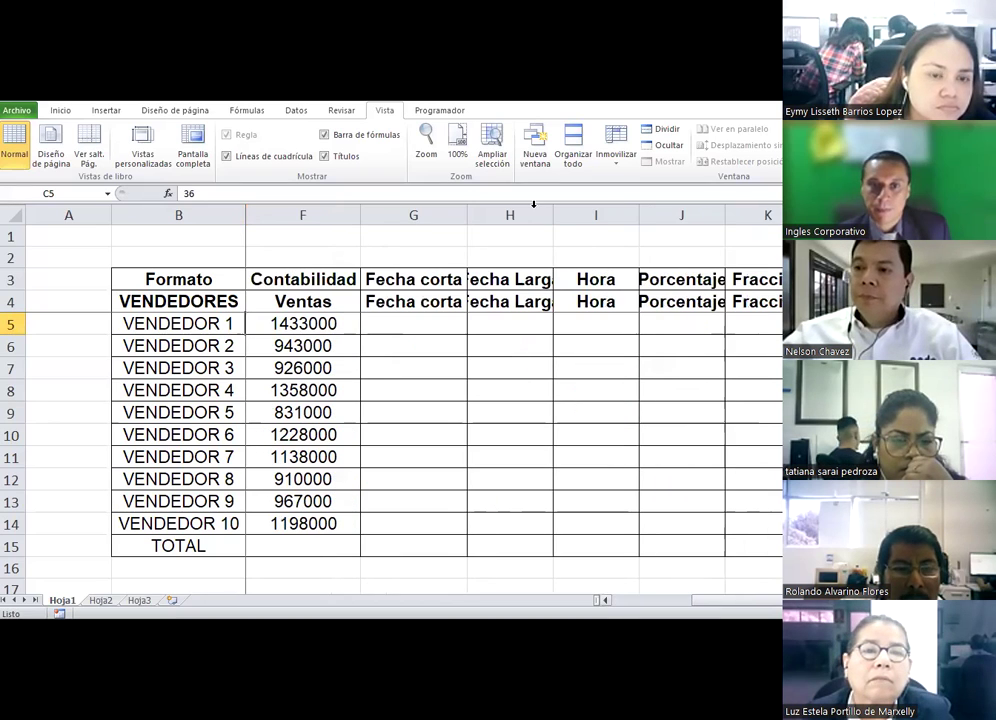
pyautogui.doubleClick(553, 214)
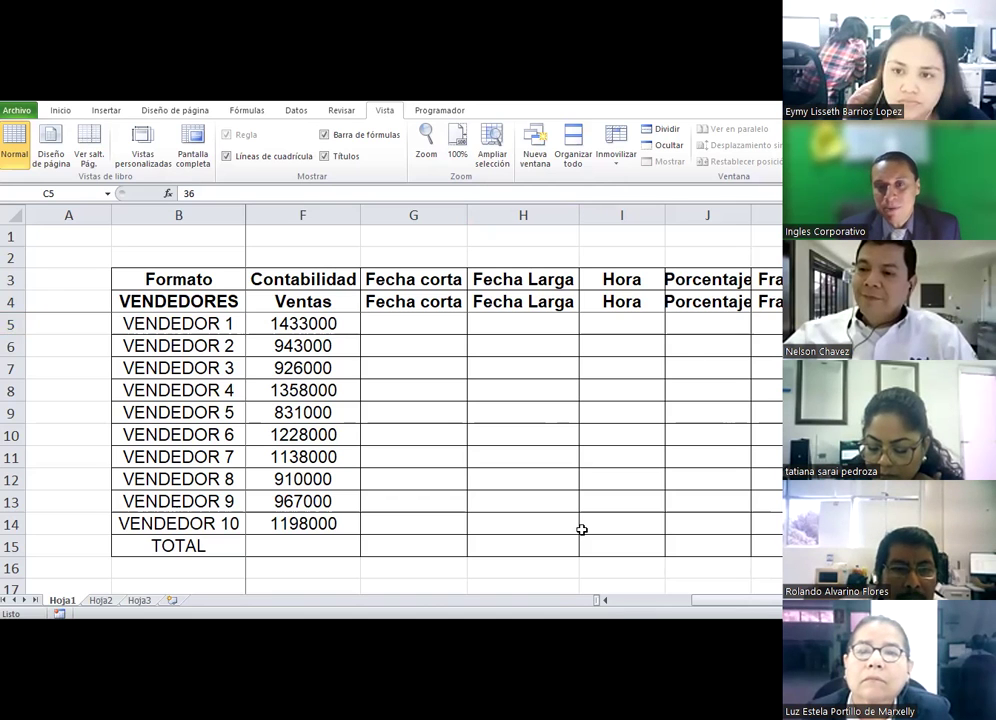
pyautogui.hscroll(-2, 606, 601)
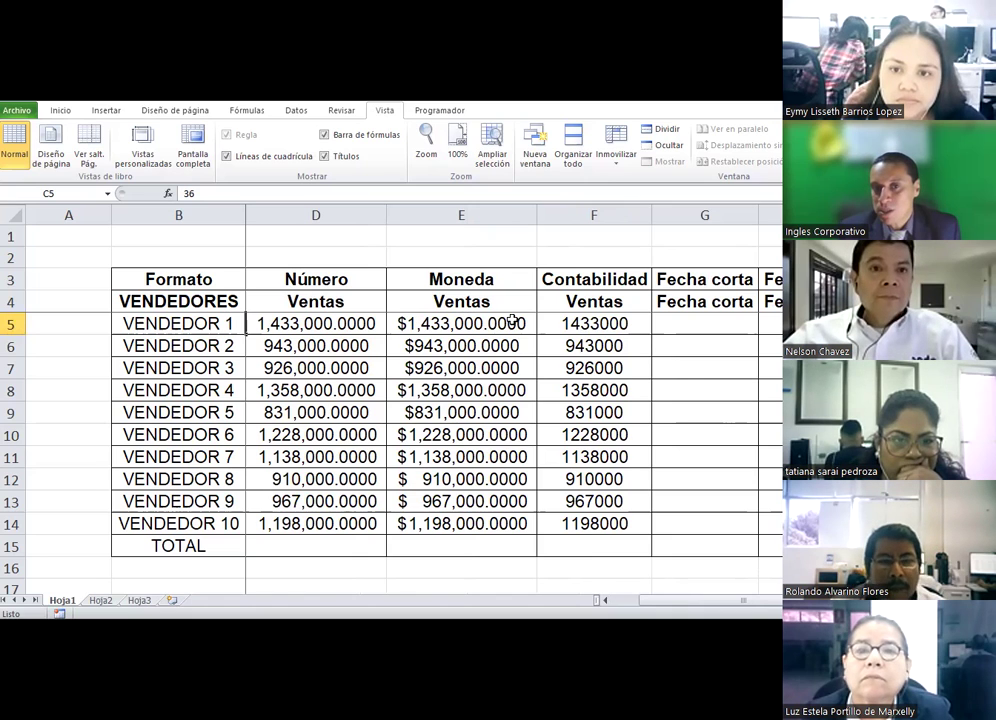
# Select the Contabilidad sales F5:F9 and open the Formato de celdas dialog.
pyautogui.click(590, 321)
pyautogui.moveTo(592, 357); pyautogui.dragTo(594, 370)
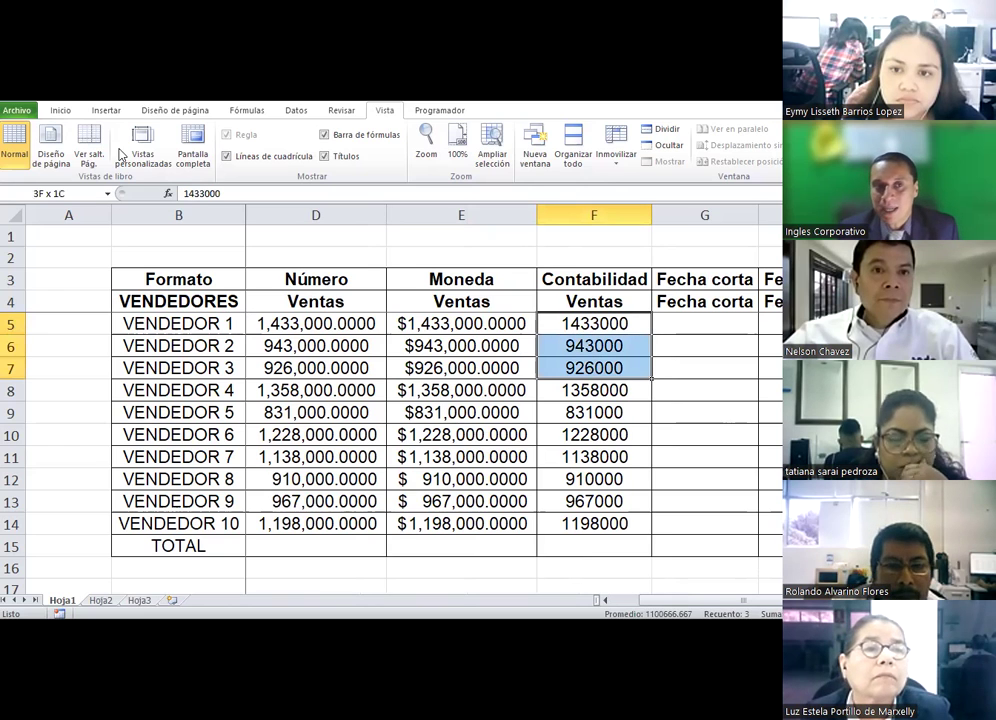
pyautogui.click(62, 111)
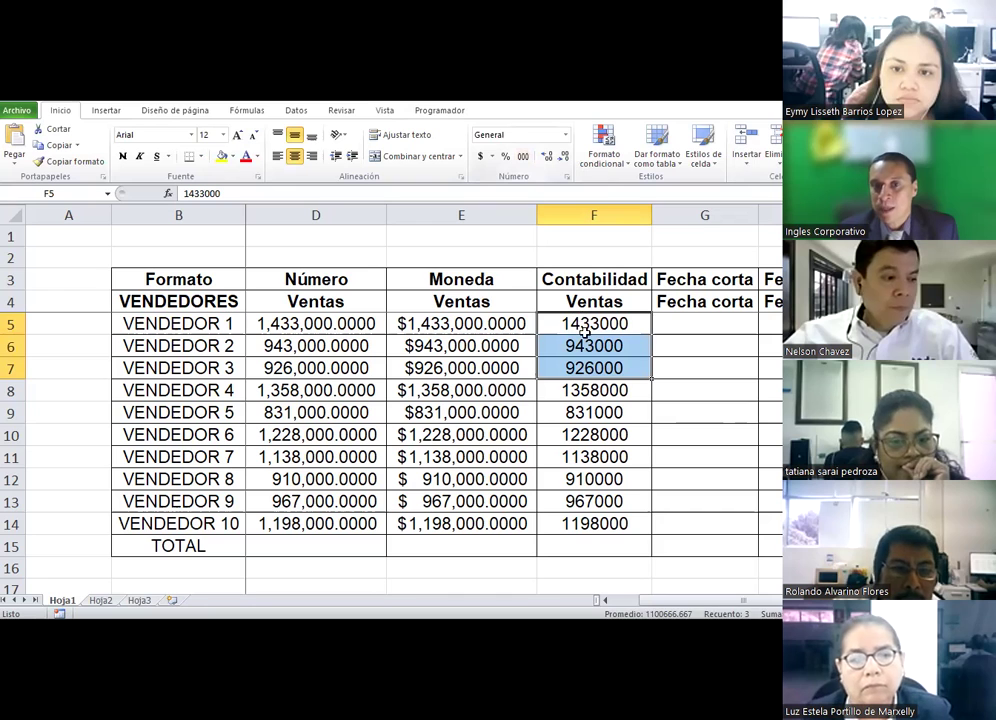
pyautogui.click(580, 323)
pyautogui.moveTo(580, 323); pyautogui.dragTo(575, 410)
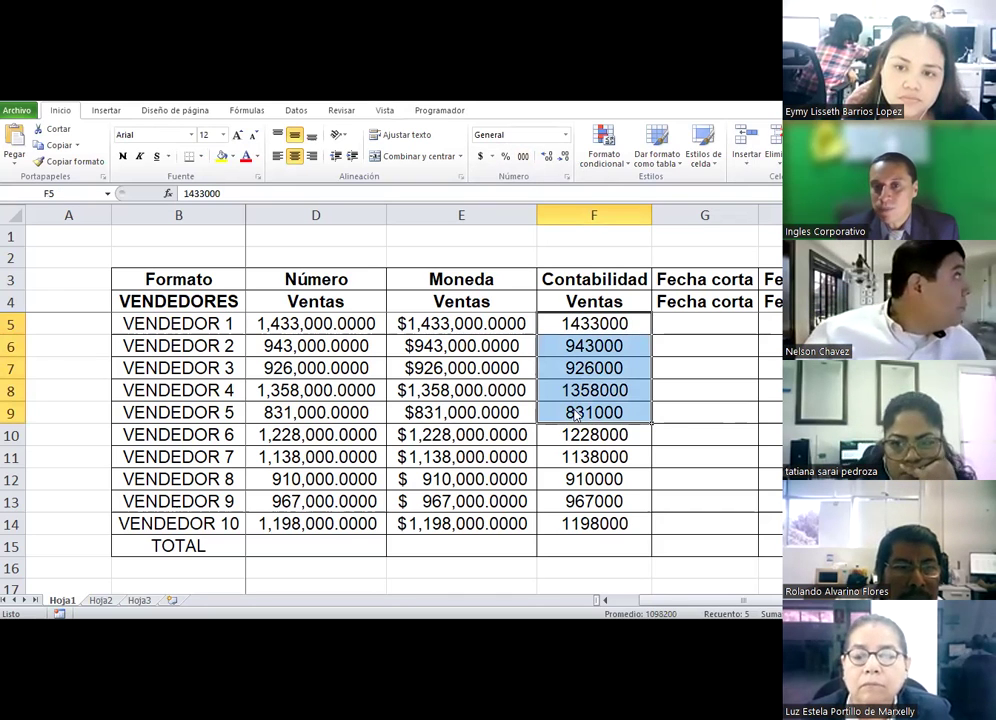
pyautogui.rightClick(575, 410)
pyautogui.click(637, 351)
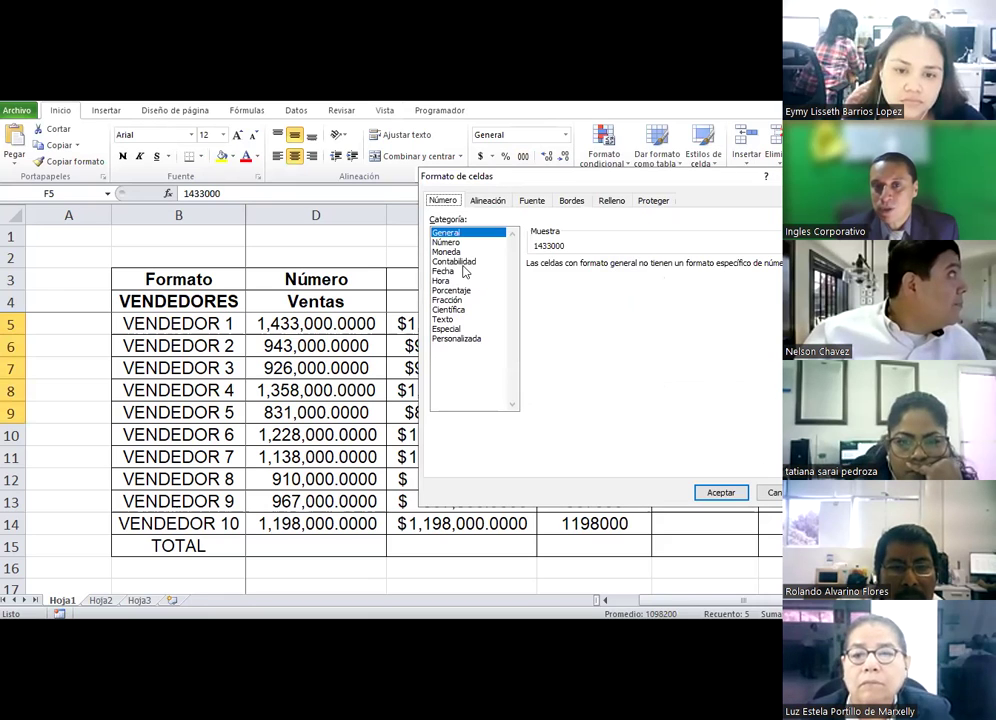
# Choose the Contabilidad category with the $ symbol and four decimal places, and apply it.
pyautogui.click(453, 261)
pyautogui.click(634, 284)
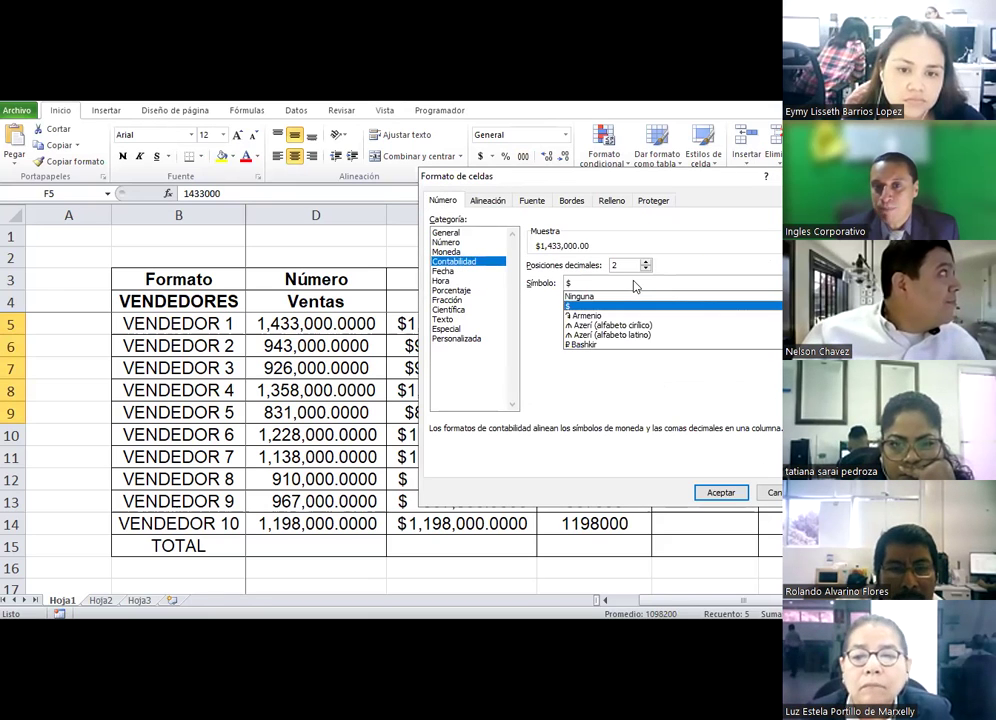
pyautogui.click(598, 304)
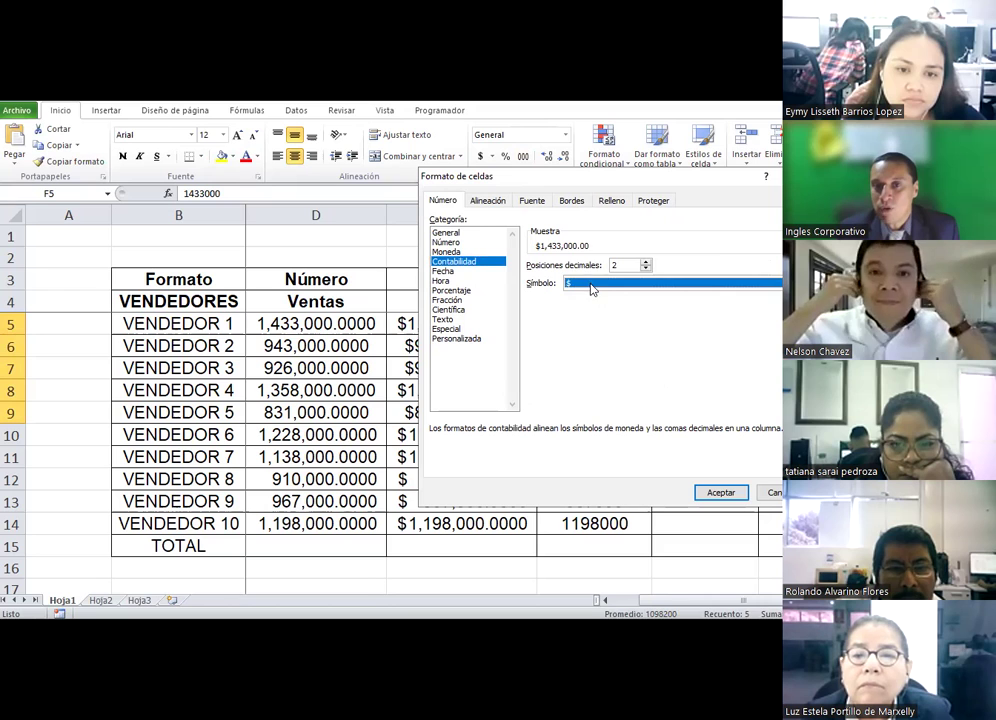
pyautogui.click(634, 284)
pyautogui.click(590, 292)
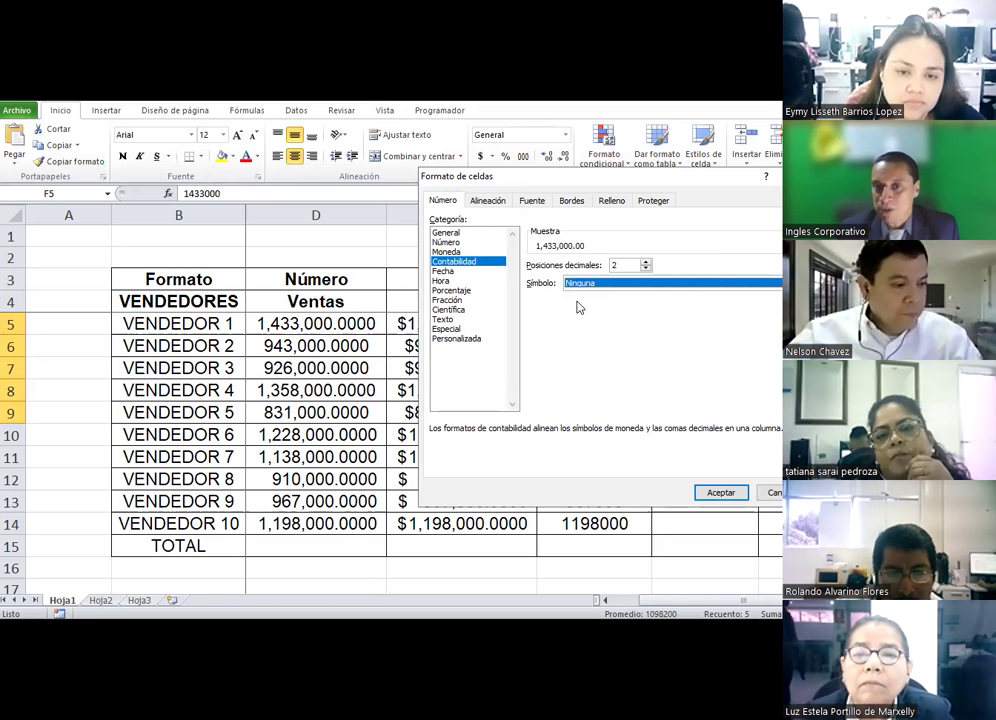
pyautogui.scroll(-1, 629, 282)
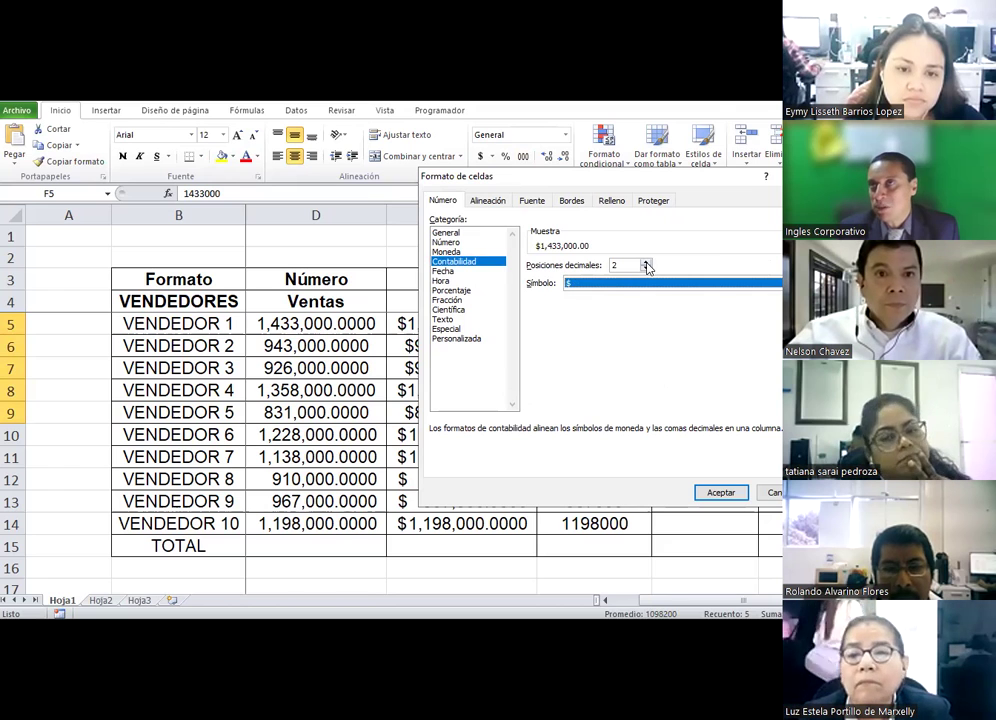
pyautogui.click(647, 264)
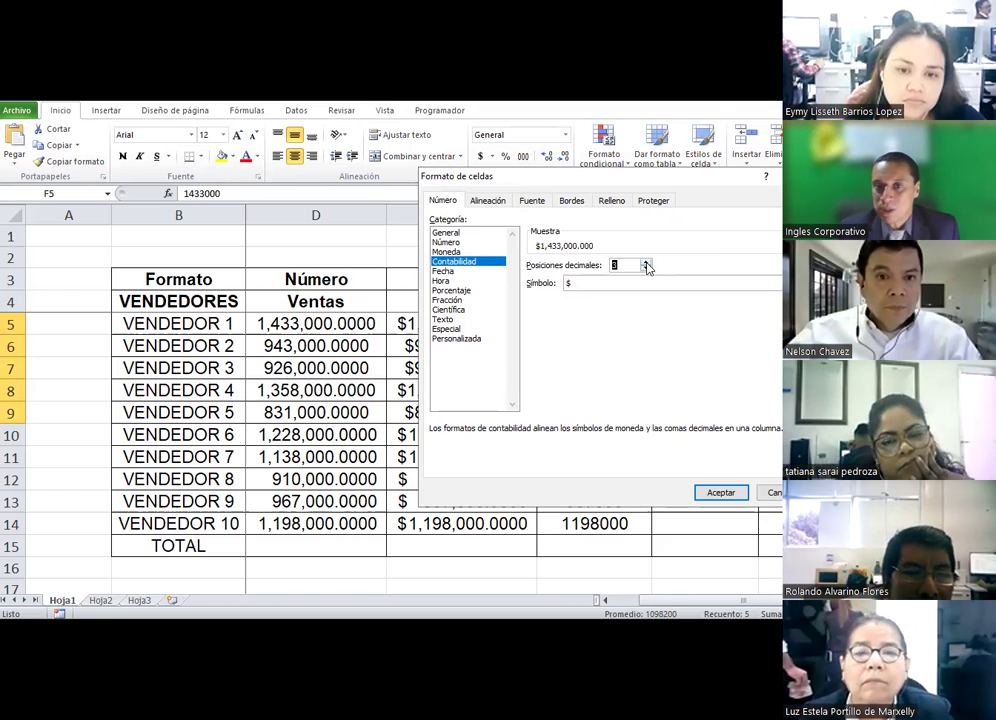
pyautogui.click(721, 492)
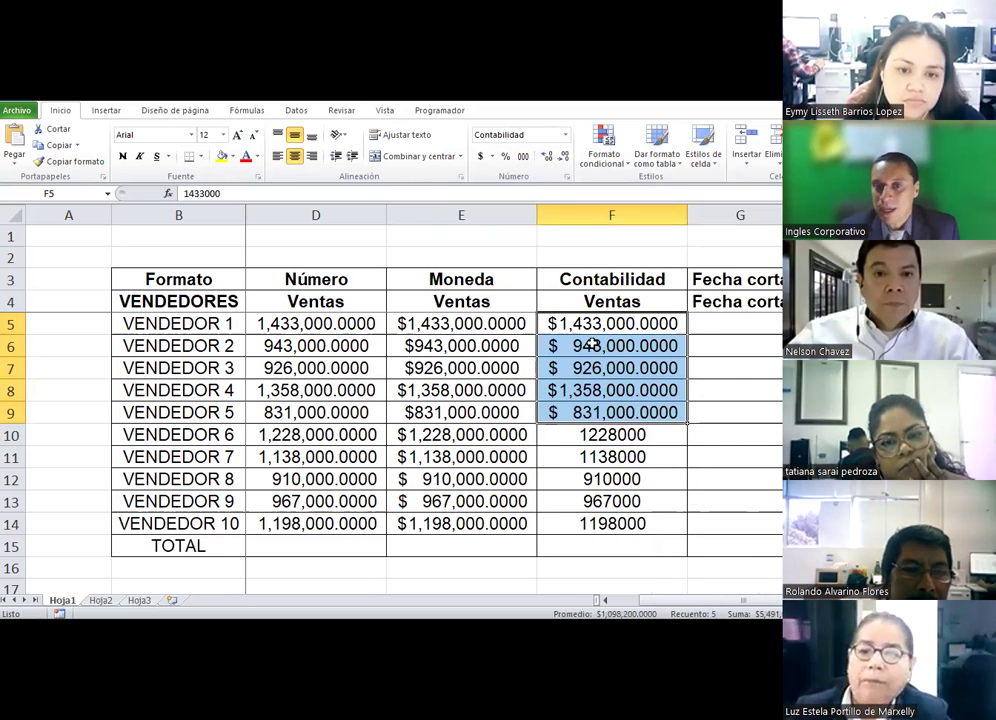
# Apply Contabilidad to F10:F14 from the number format list, giving values like $ 1,228,000.00.
pyautogui.click(735, 457)
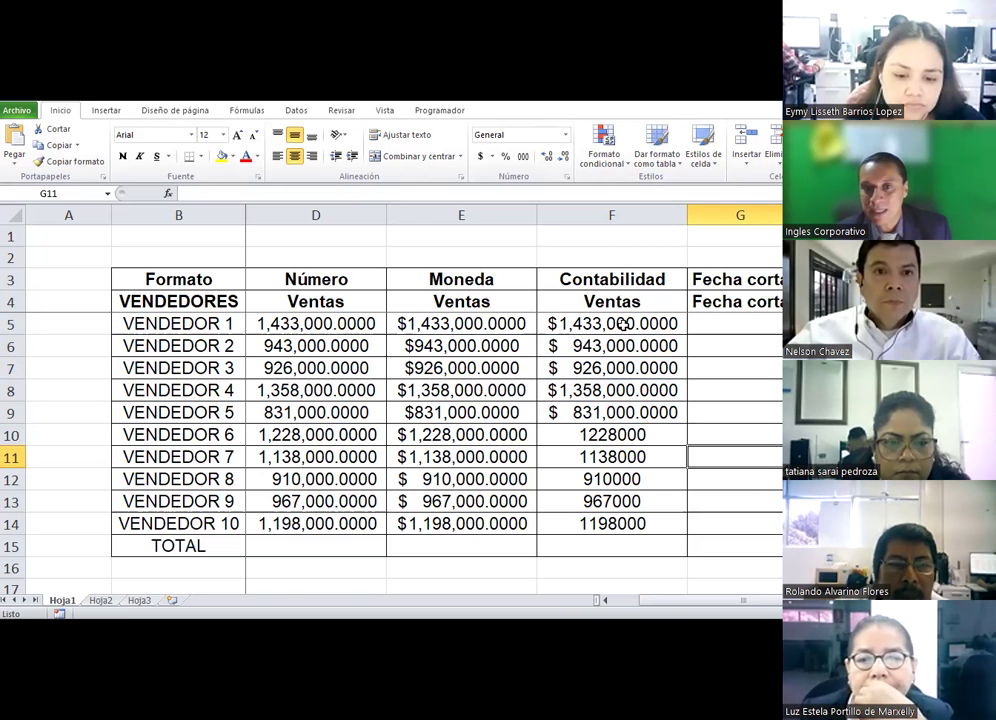
pyautogui.click(624, 325)
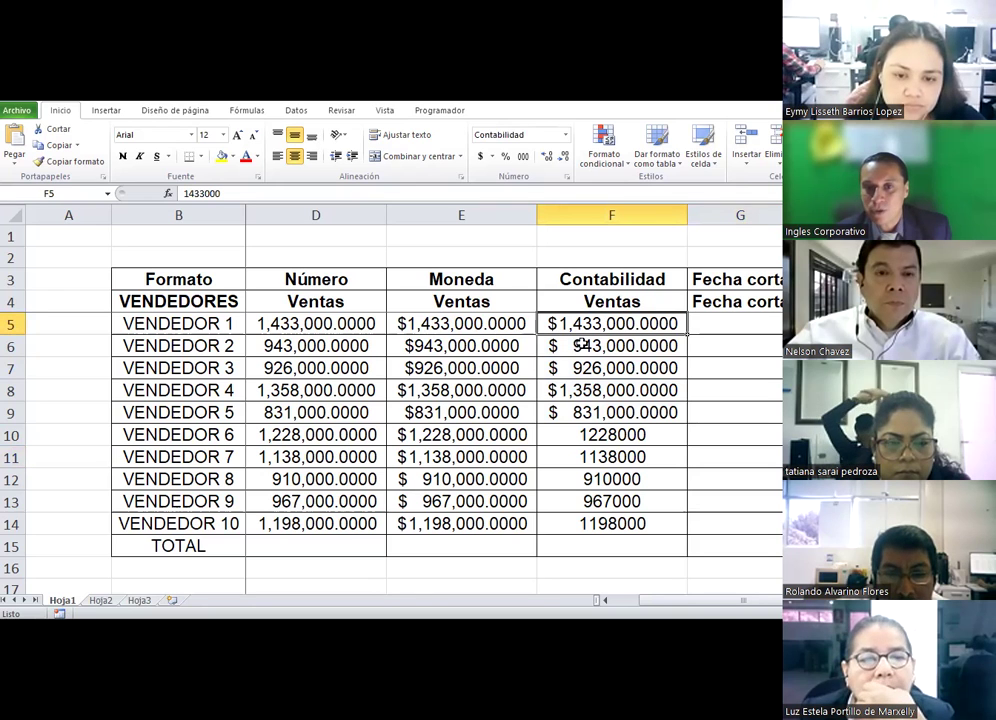
pyautogui.click(557, 344)
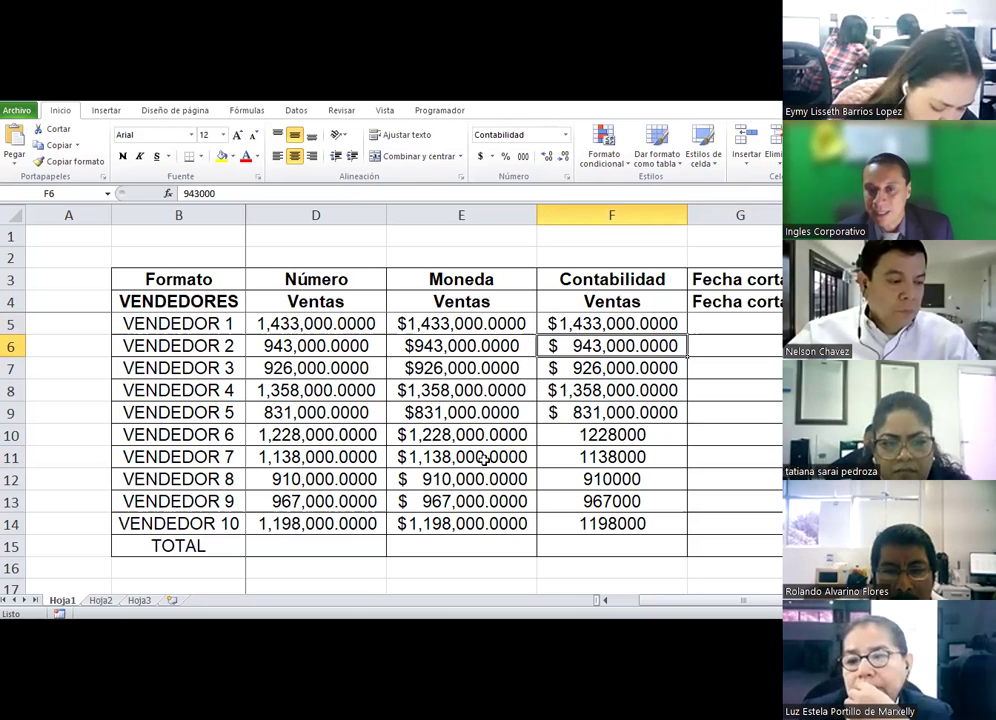
pyautogui.click(614, 434)
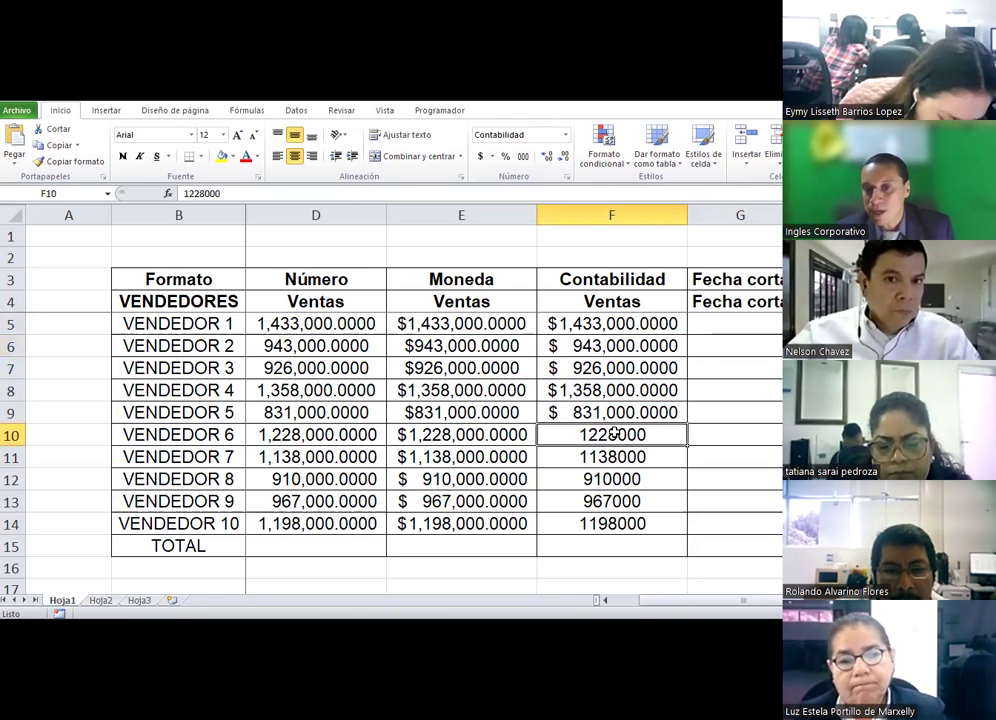
pyautogui.keyDown('shift'); pyautogui.click(612, 523); pyautogui.keyUp('shift')
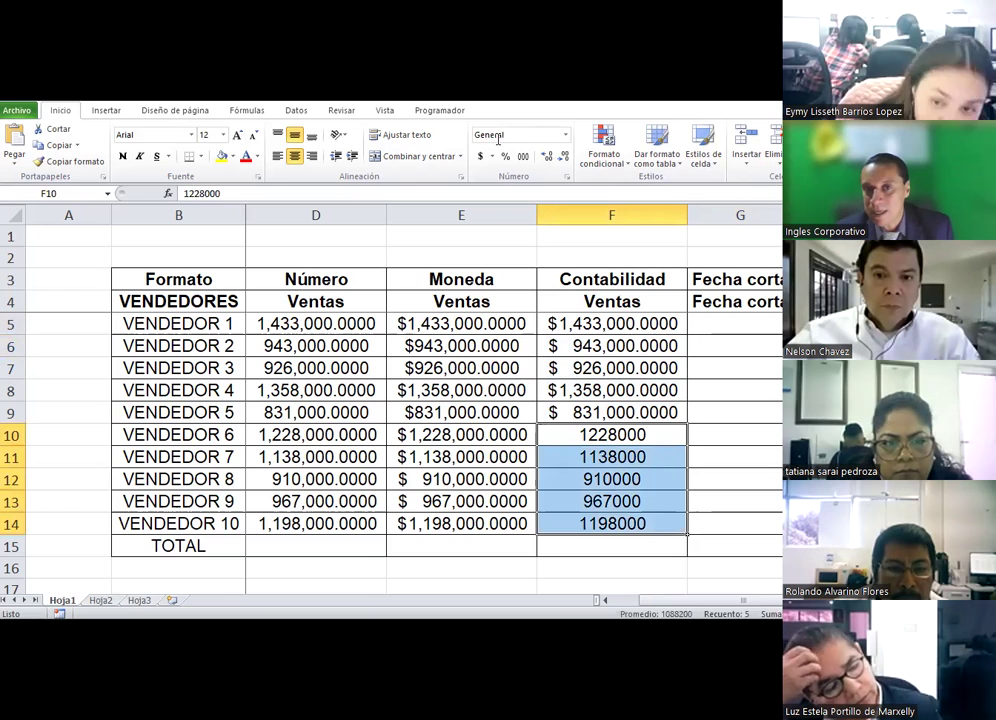
pyautogui.click(565, 134)
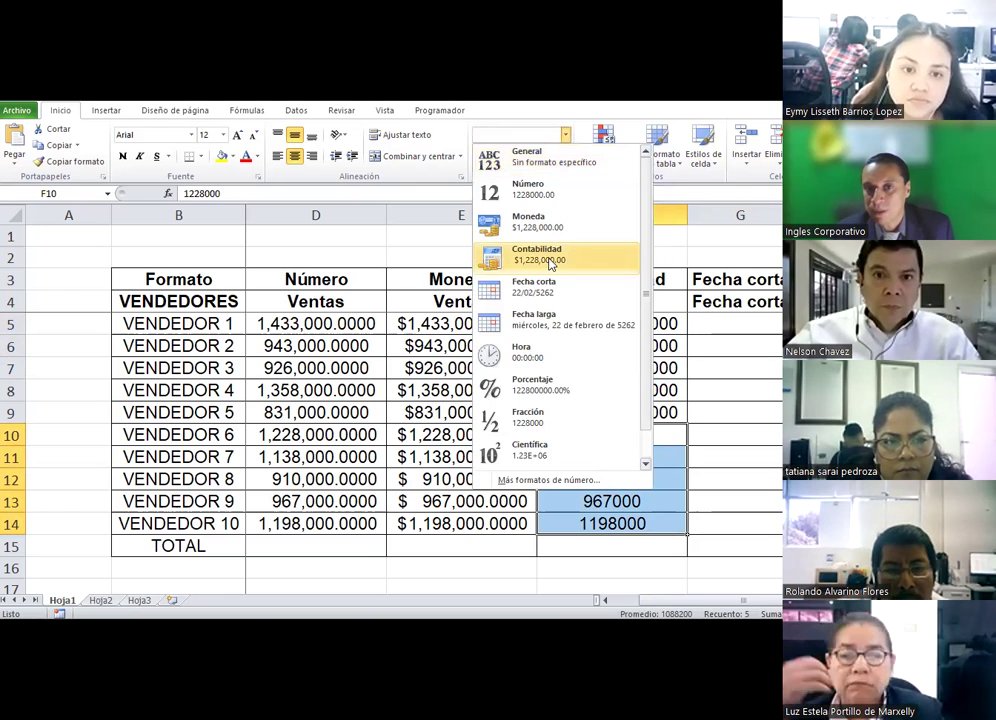
pyautogui.click(549, 262)
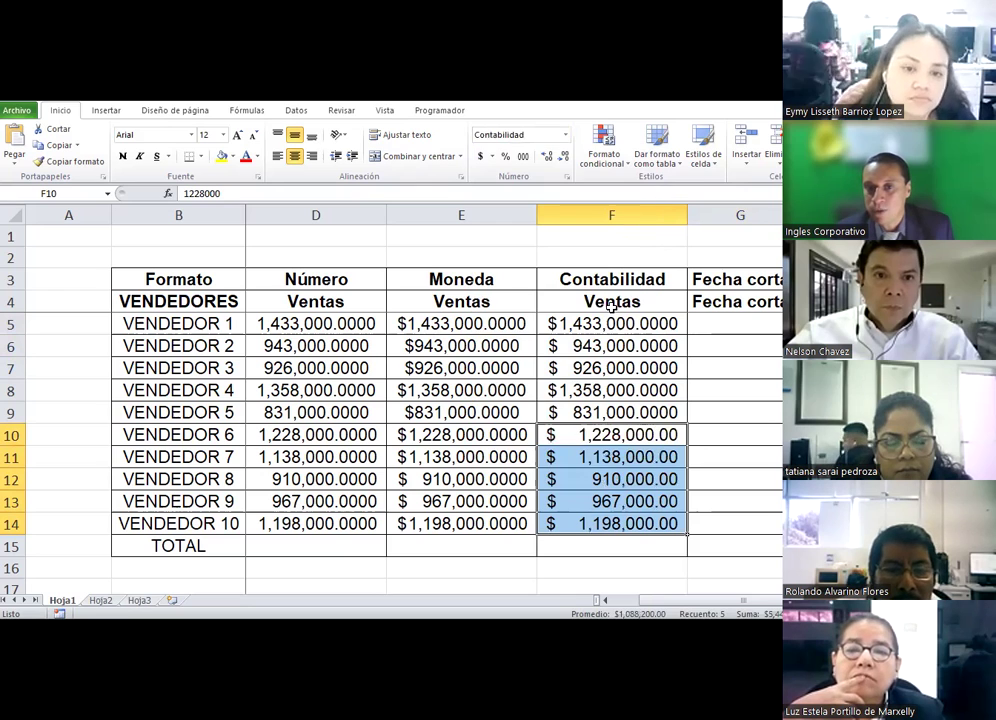
pyautogui.moveTo(603, 326); pyautogui.dragTo(615, 523)
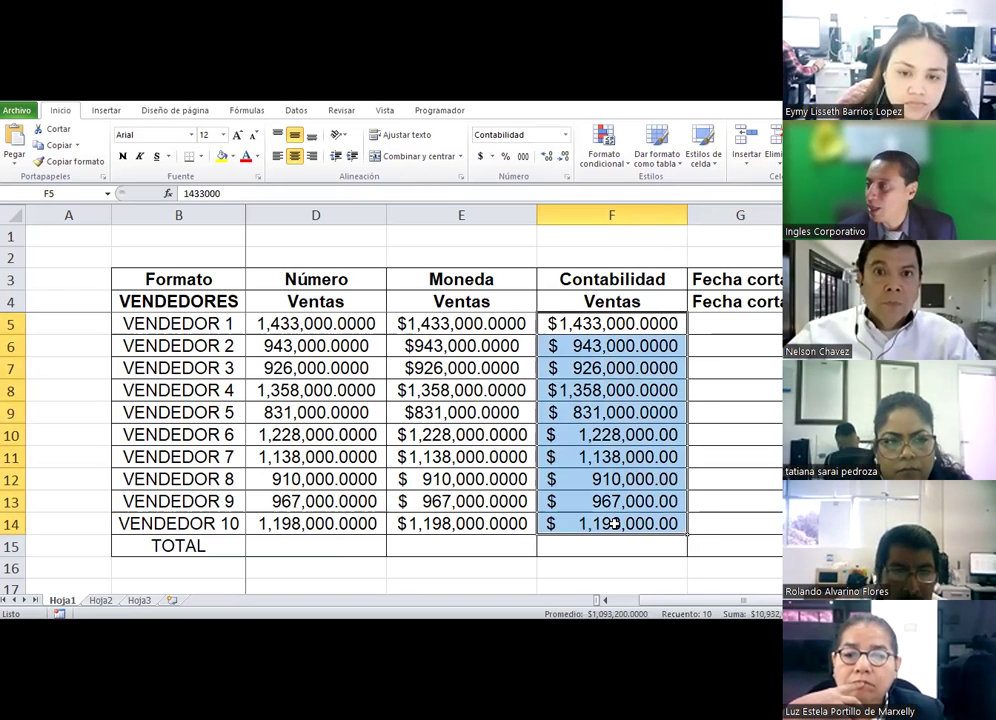
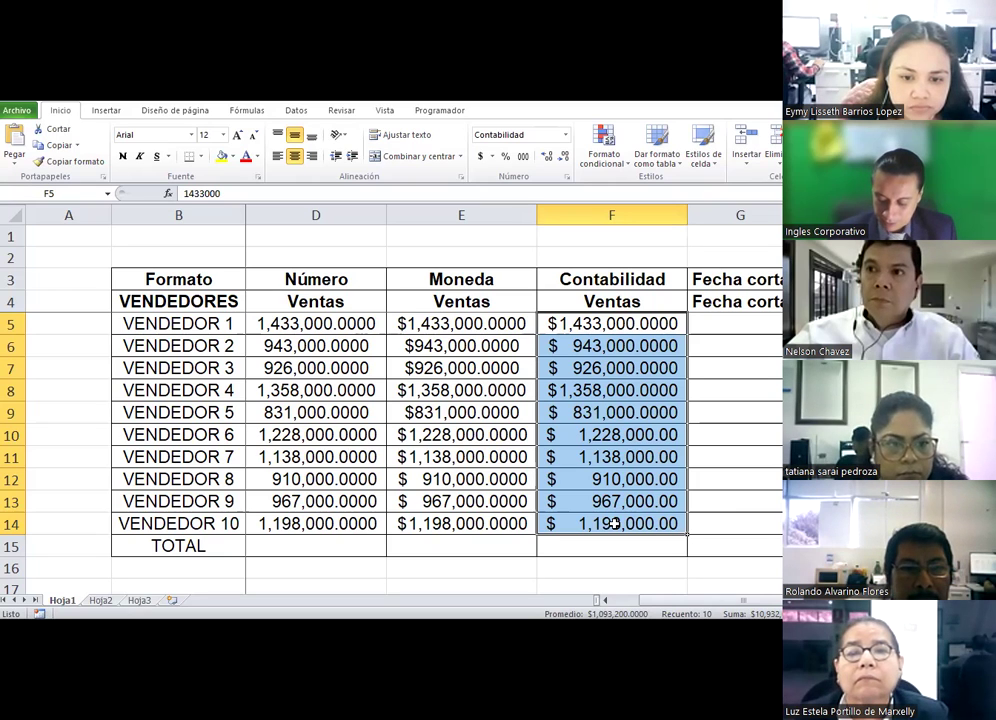
# Check the raw value stored behind cell F7.
pyautogui.click(676, 372)
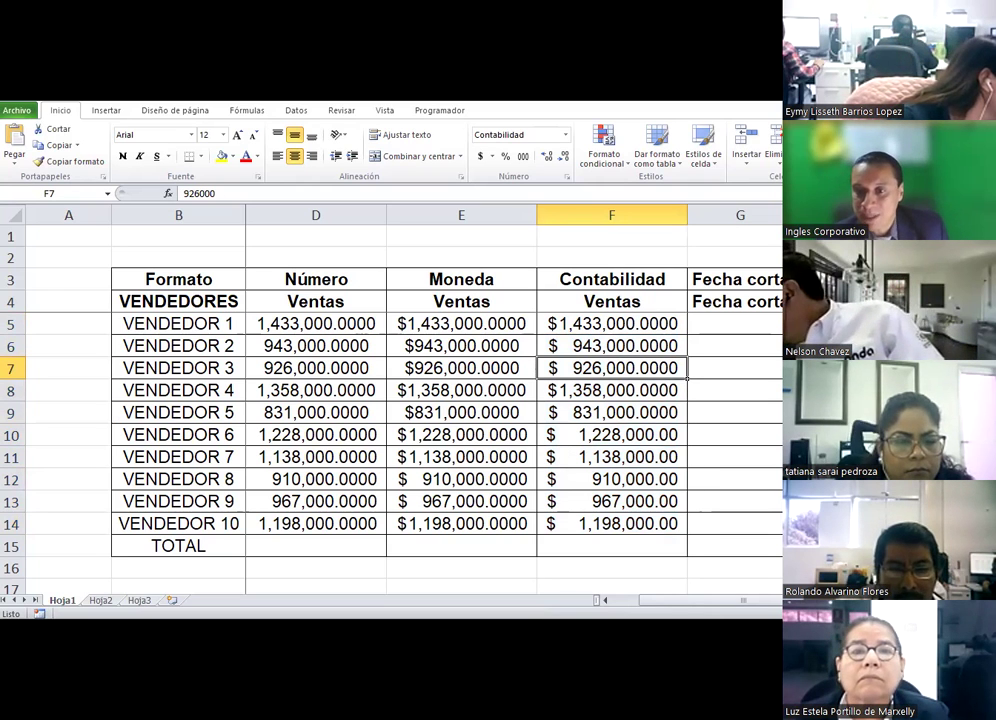
pyautogui.hscroll(2, 500, 400)
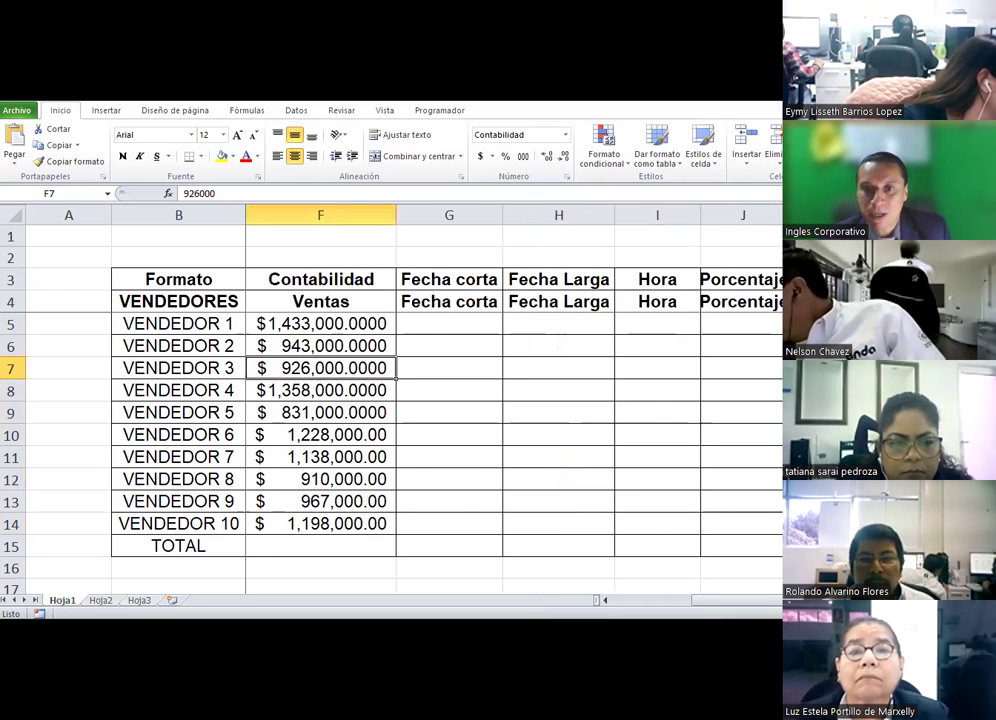
pyautogui.hscroll(-1, 500, 400)
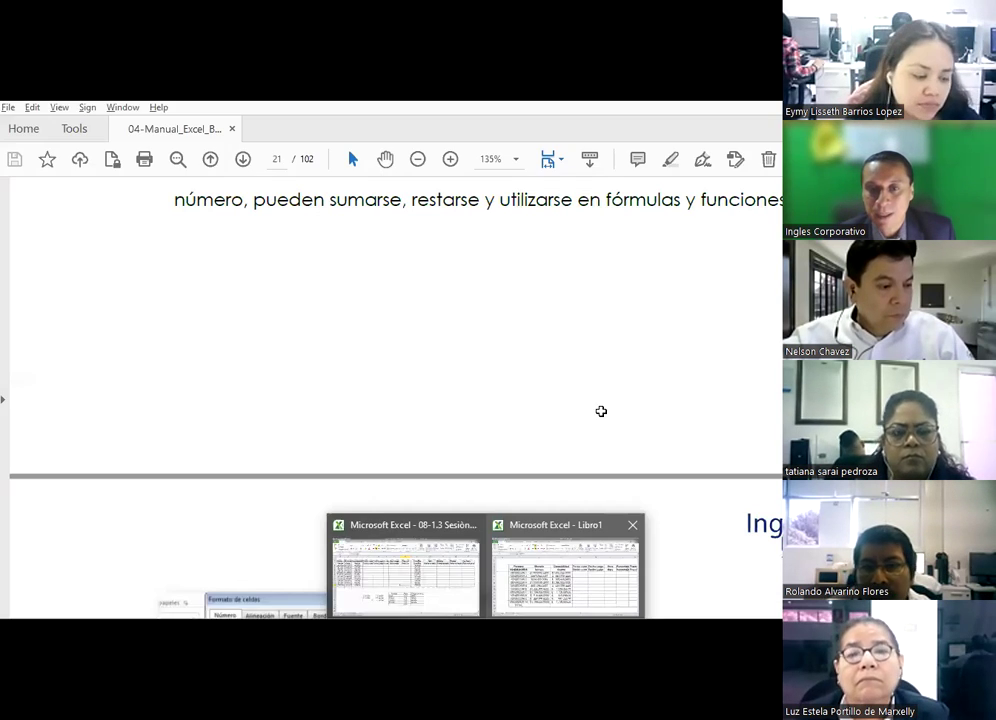
# Enter 06/02/2023 as VENDEDOR 1's short date in G5.
pyautogui.click(628, 319)
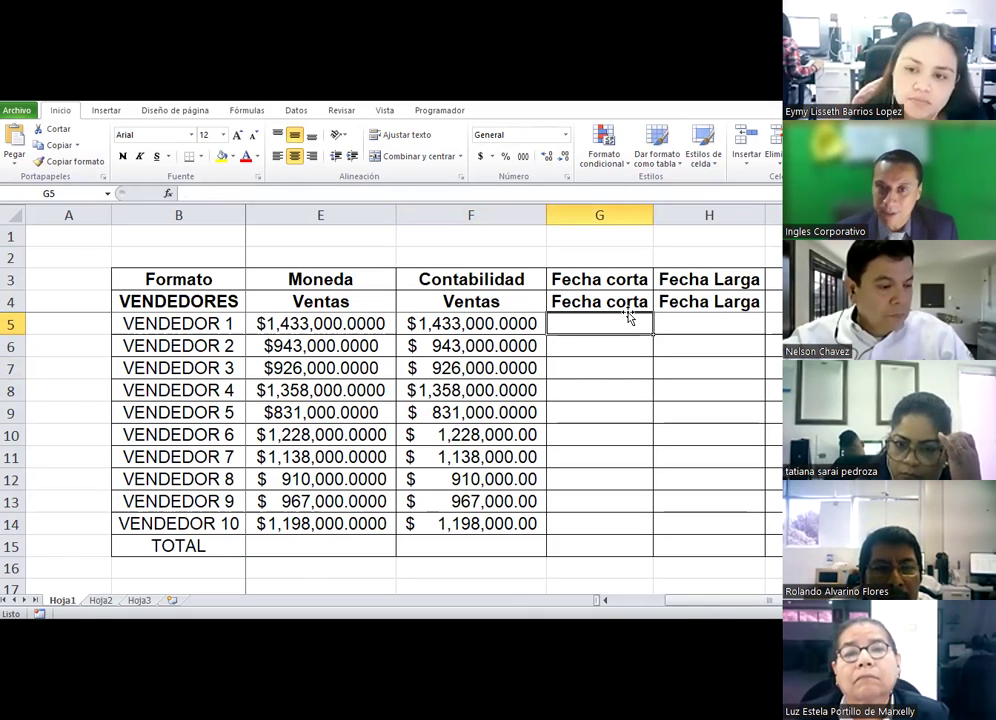
pyautogui.write('2-')
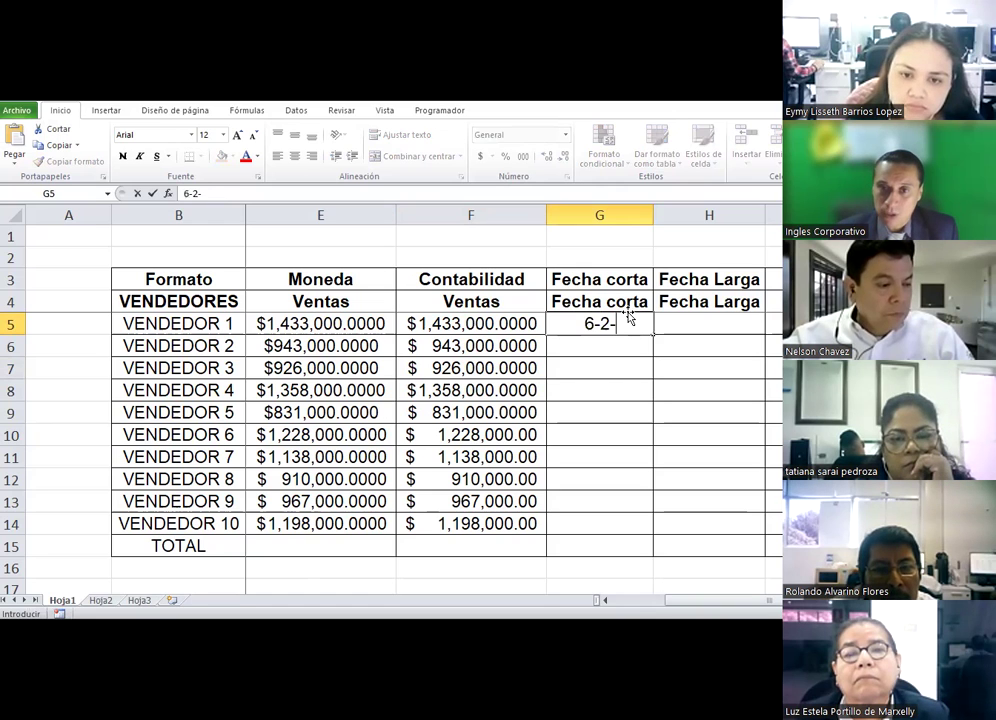
pyautogui.write('2023')
pyautogui.press('Return')
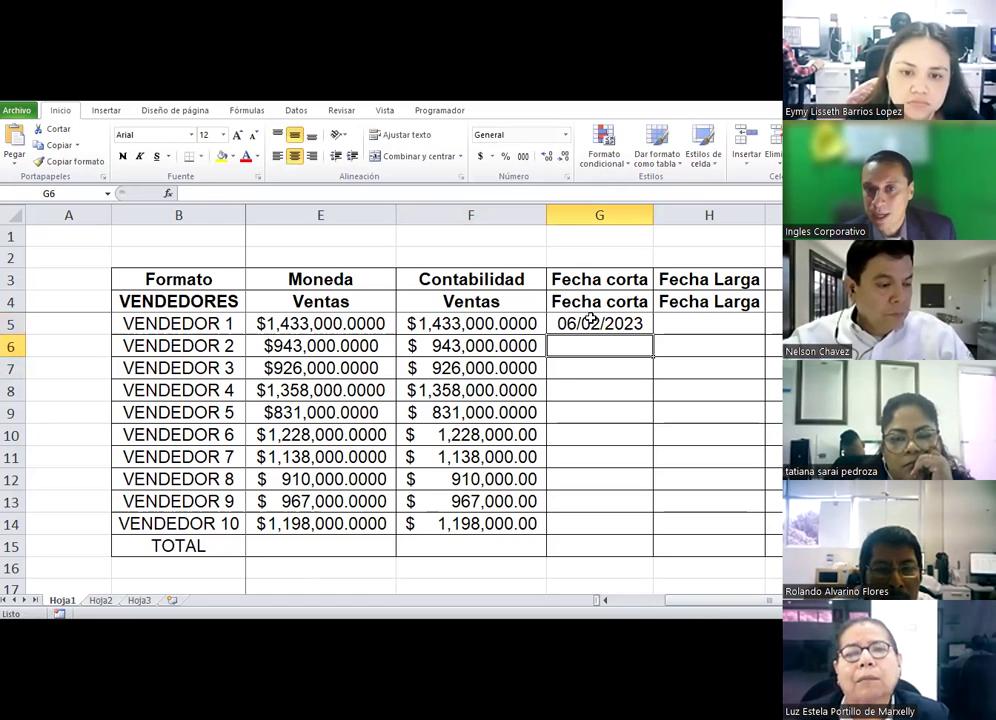
pyautogui.press('Up')
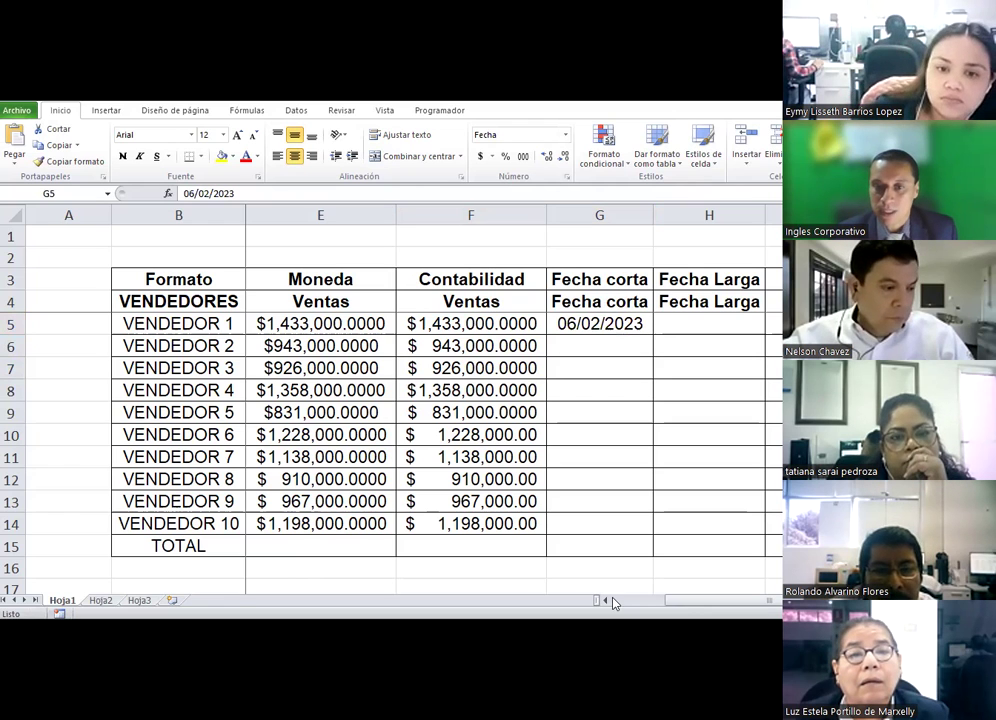
pyautogui.click(510, 560)
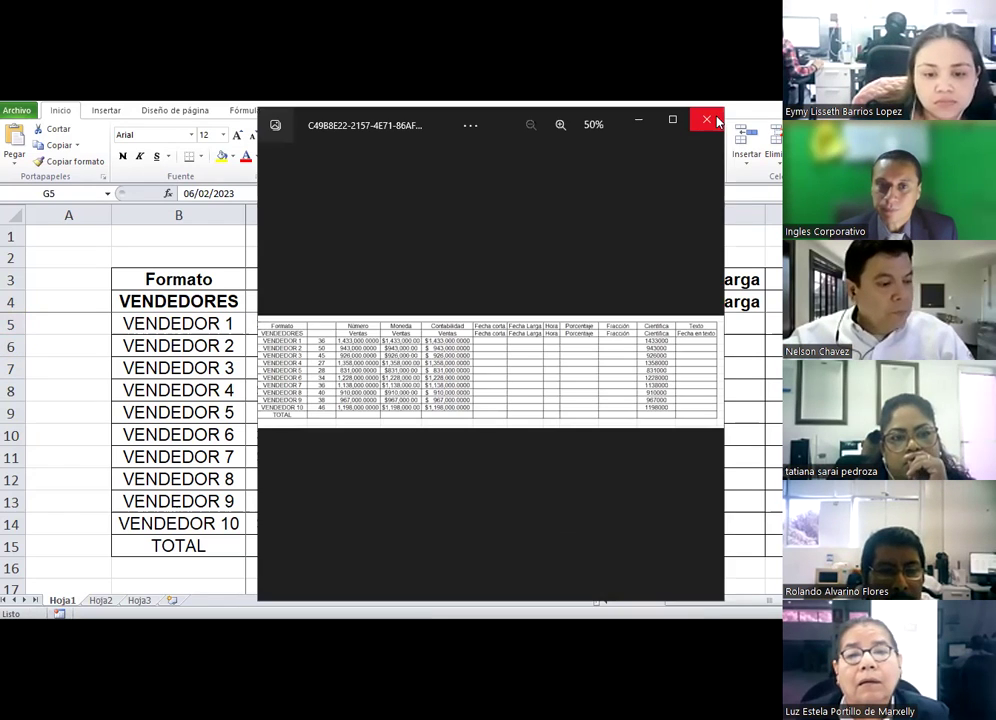
pyautogui.click(716, 121)
pyautogui.hotkey('alt', 'Tab')
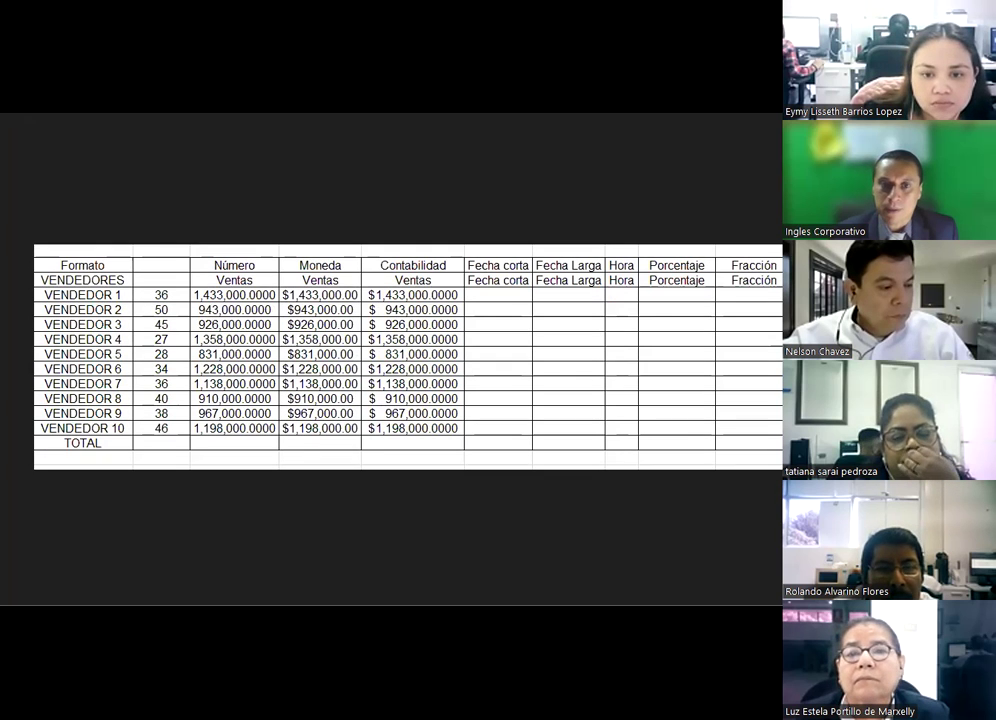
pyautogui.hotkey('alt', 'Tab')
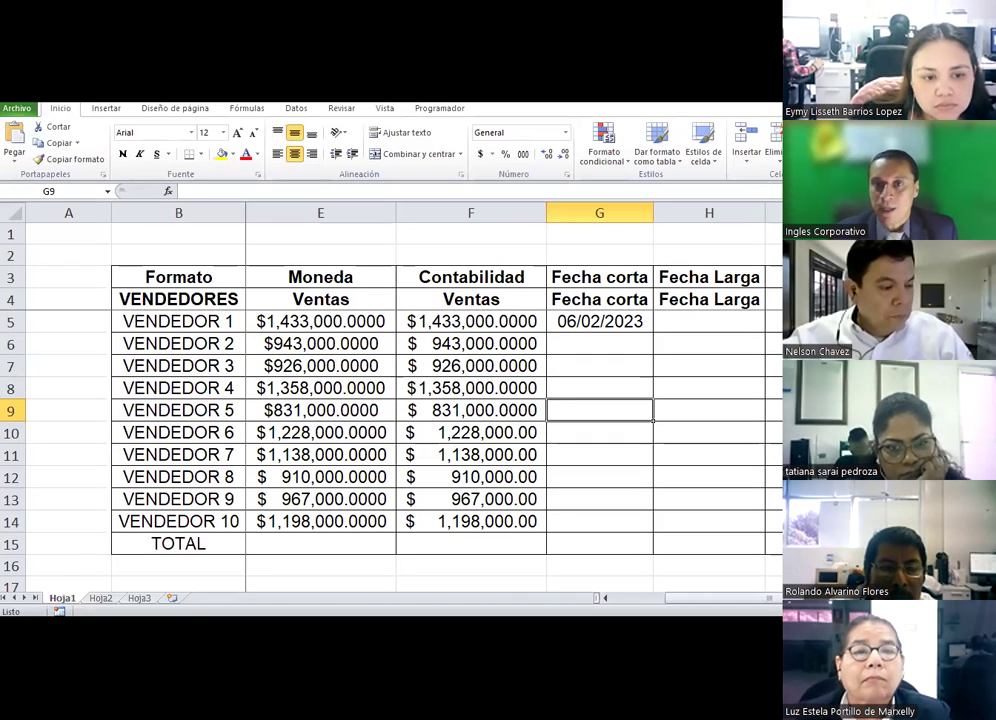
# Enter 'Lunes, 6 de febrero de 2023' in H5, then delete it again.
pyautogui.click(703, 319)
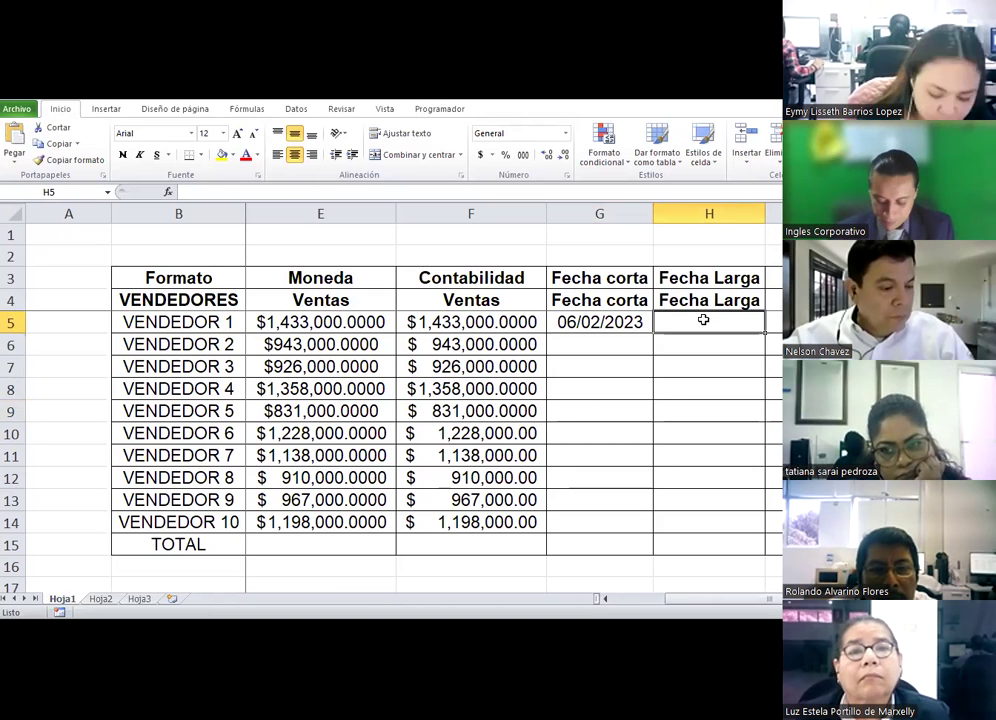
pyautogui.write('Lunes,')
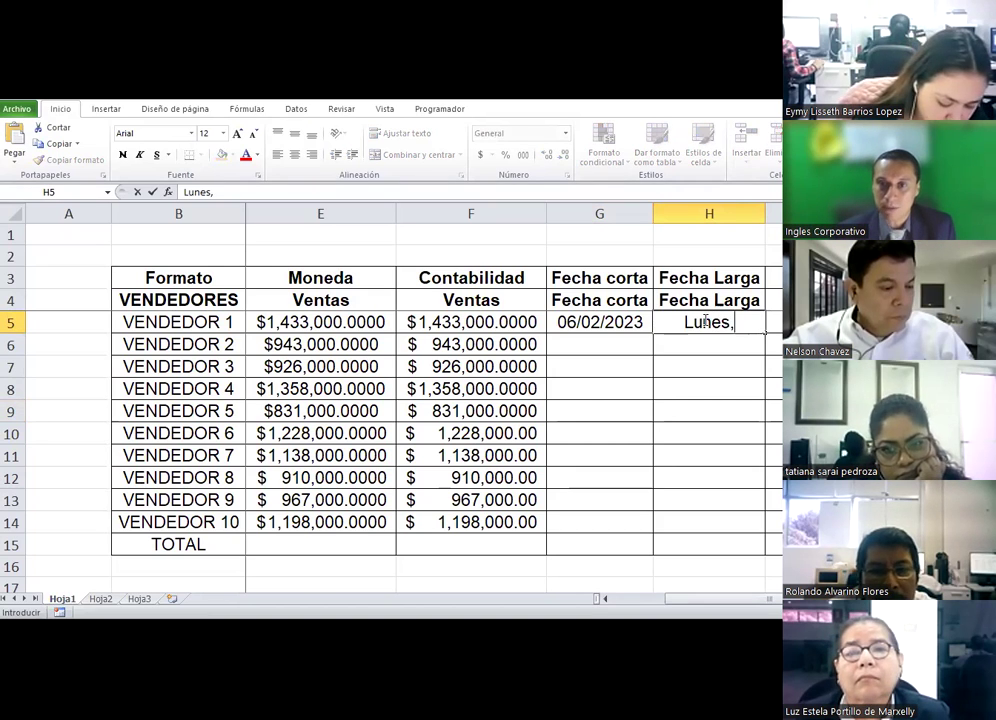
pyautogui.press('BackSpace')
pyautogui.write(',')
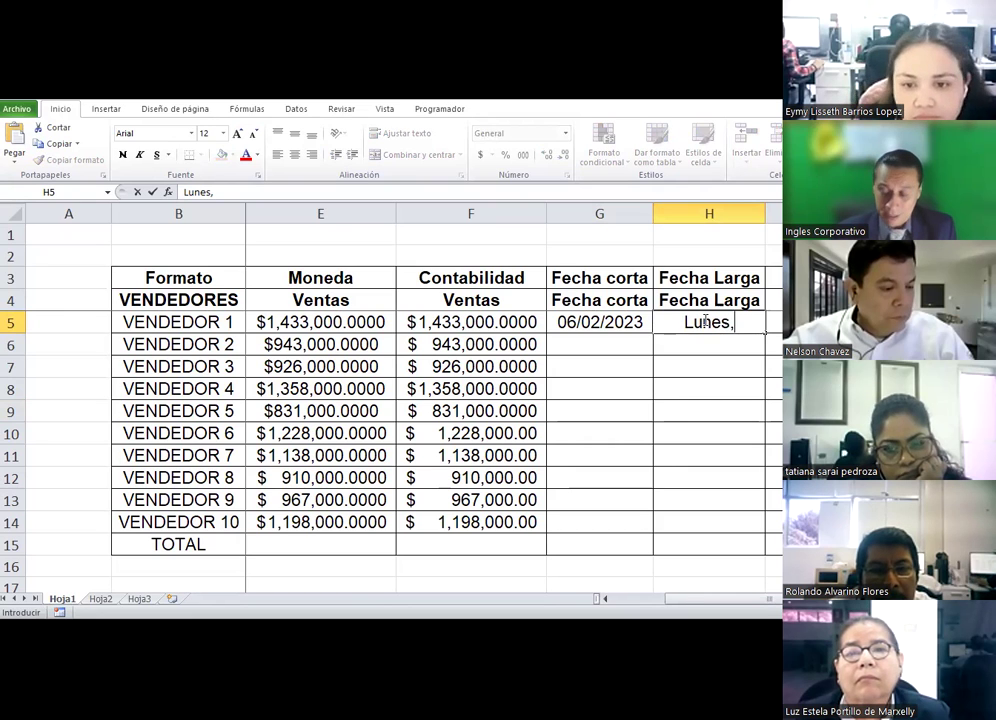
pyautogui.write(' 6 de')
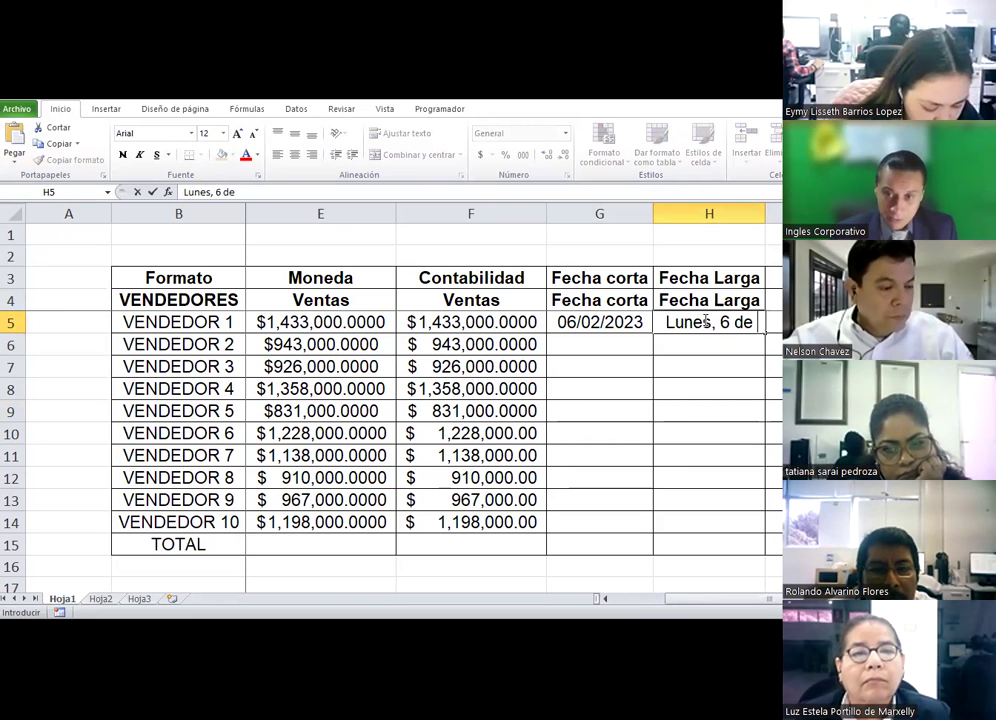
pyautogui.write(' febrero de')
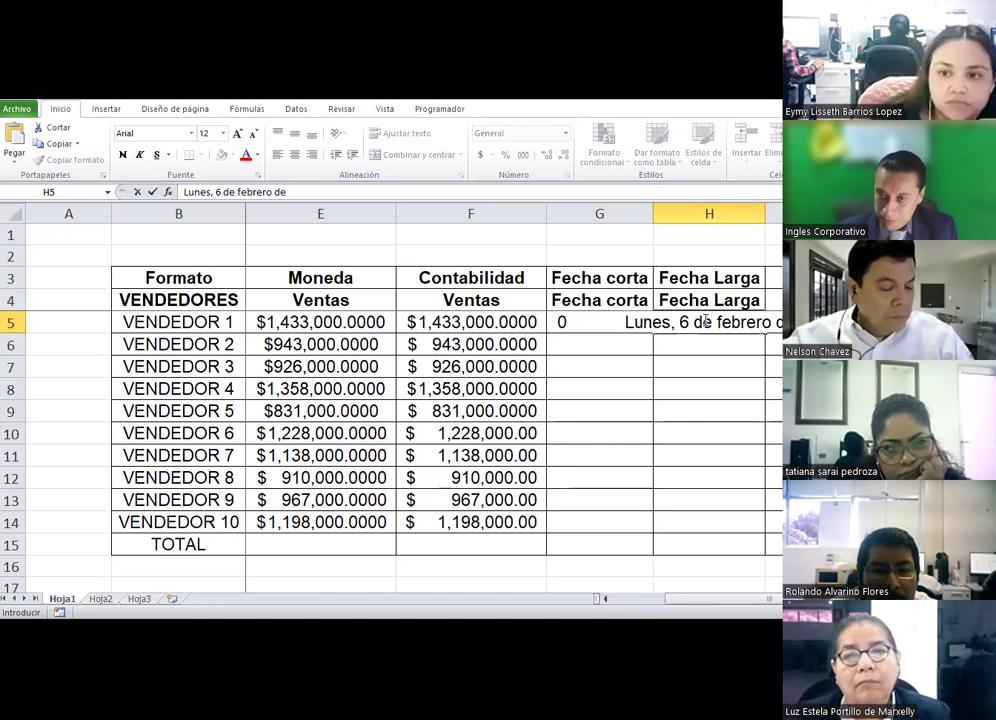
pyautogui.write(' 2023')
pyautogui.press('Return')
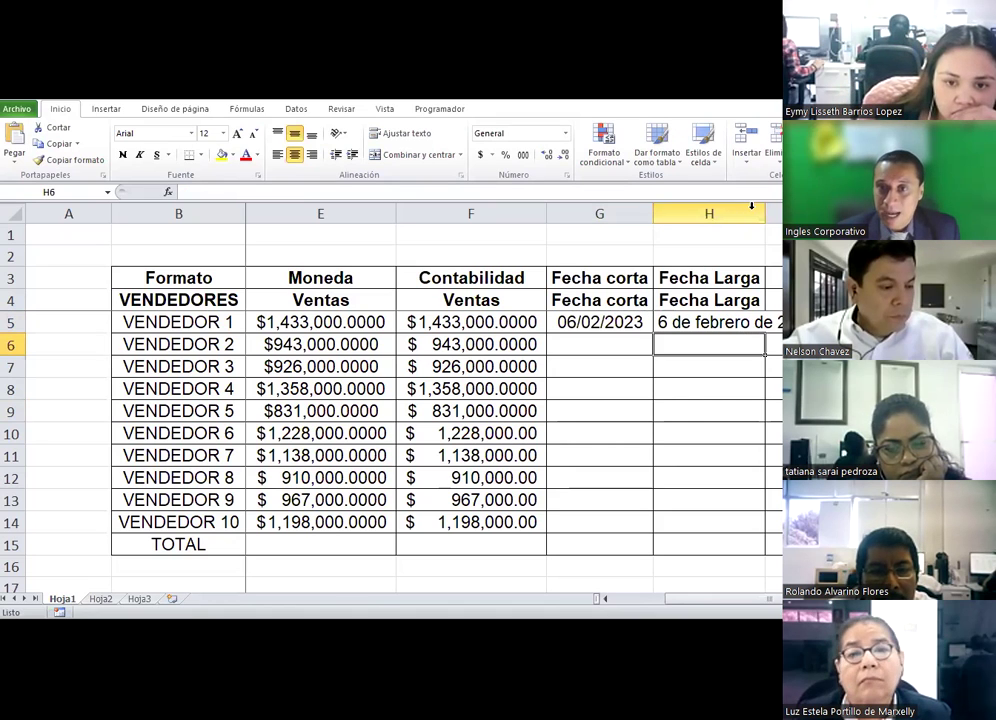
pyautogui.click(746, 320)
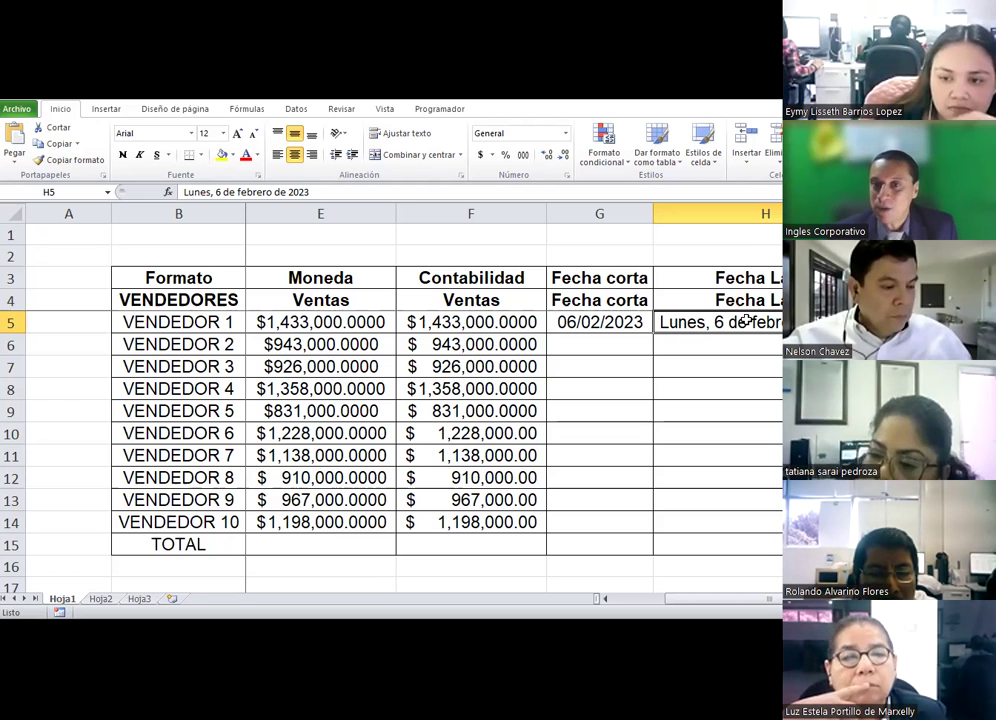
pyautogui.press('Delete')
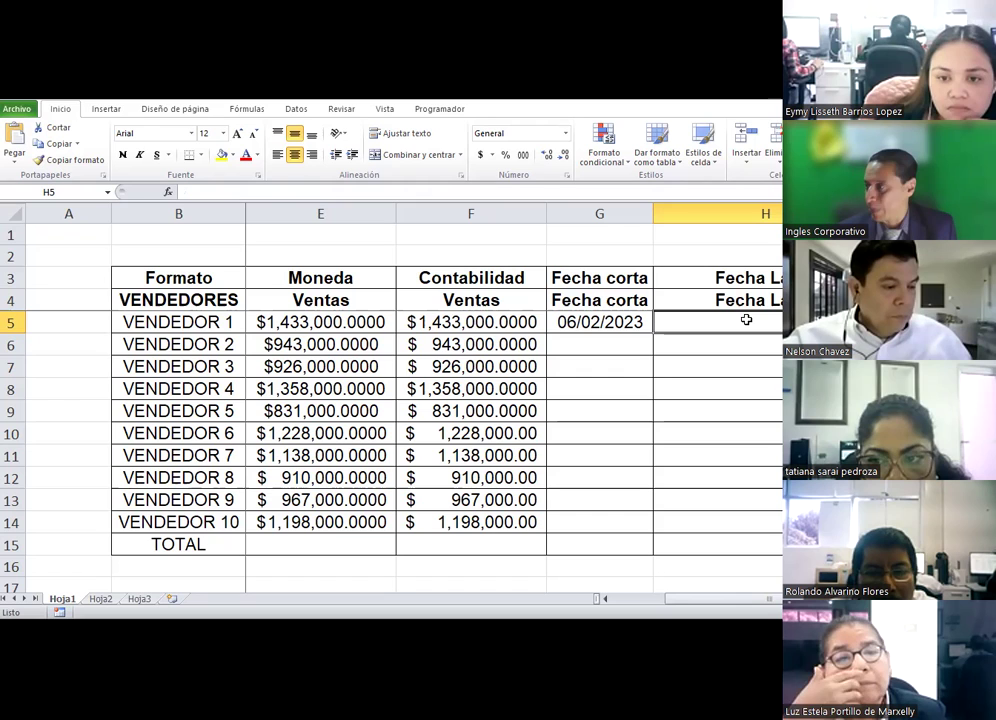
# Apply a long date format to the empty cell H5 from the number format list.
pyautogui.click(619, 322)
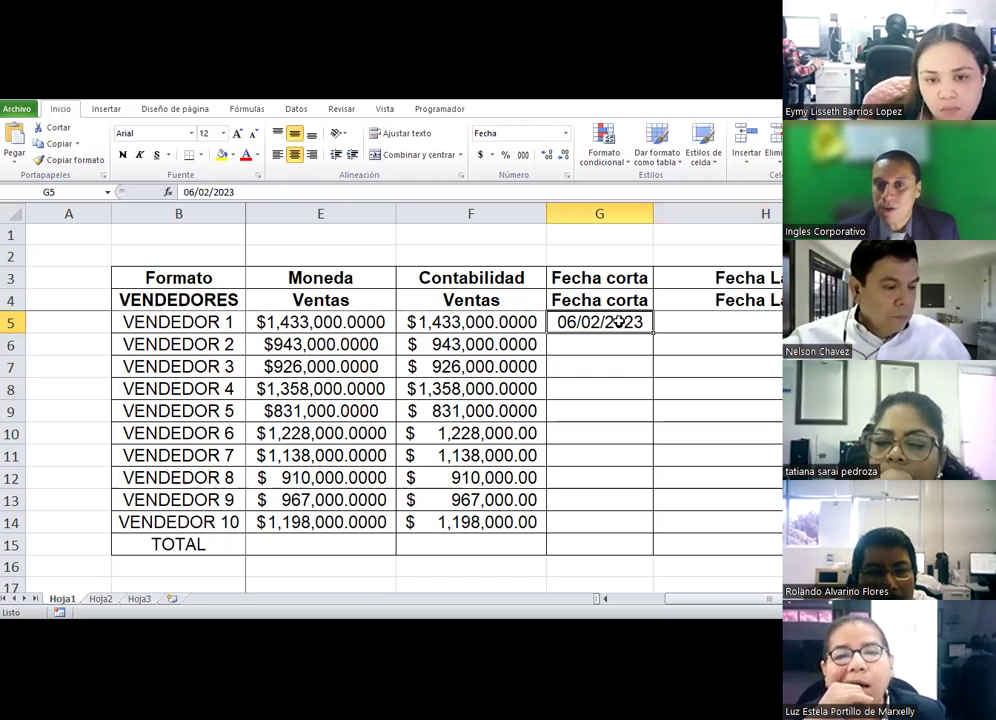
pyautogui.click(745, 321)
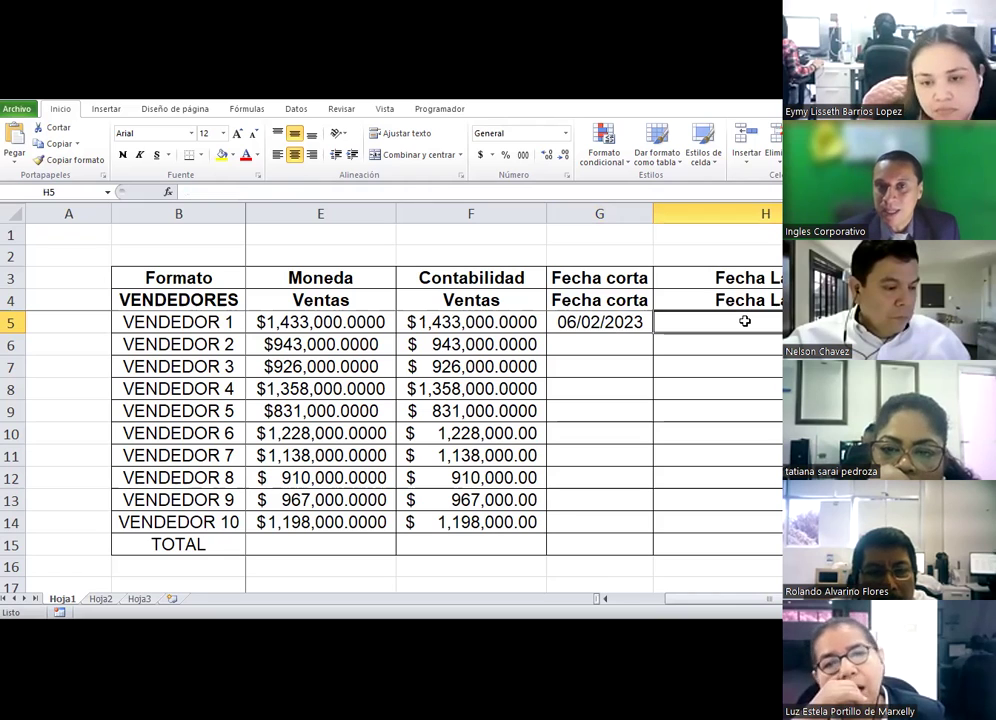
pyautogui.click(564, 139)
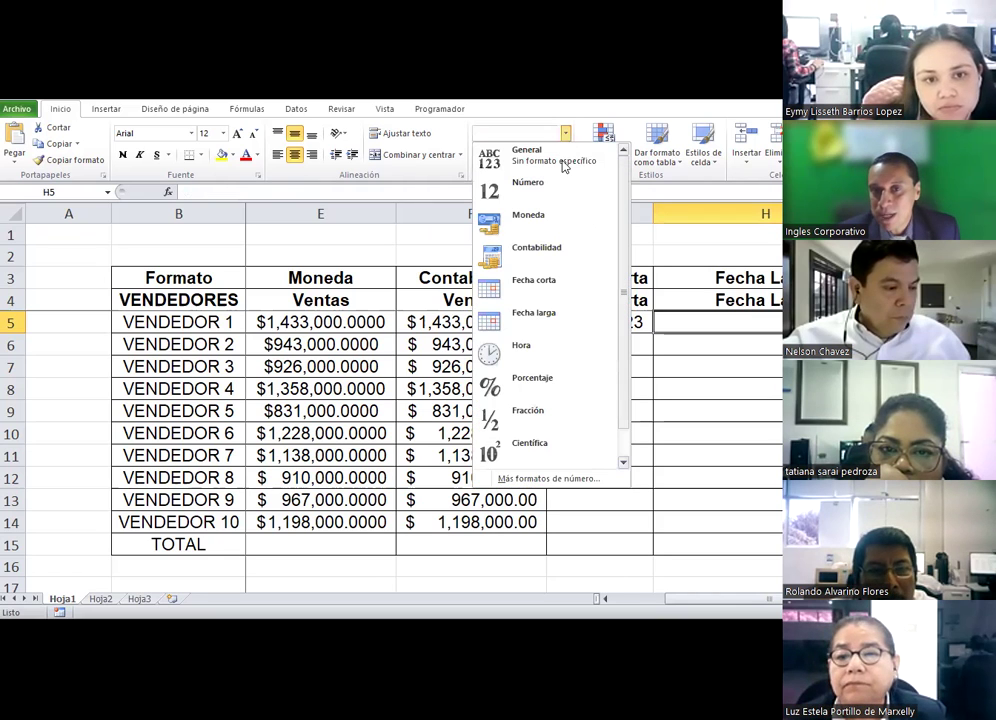
pyautogui.click(565, 140)
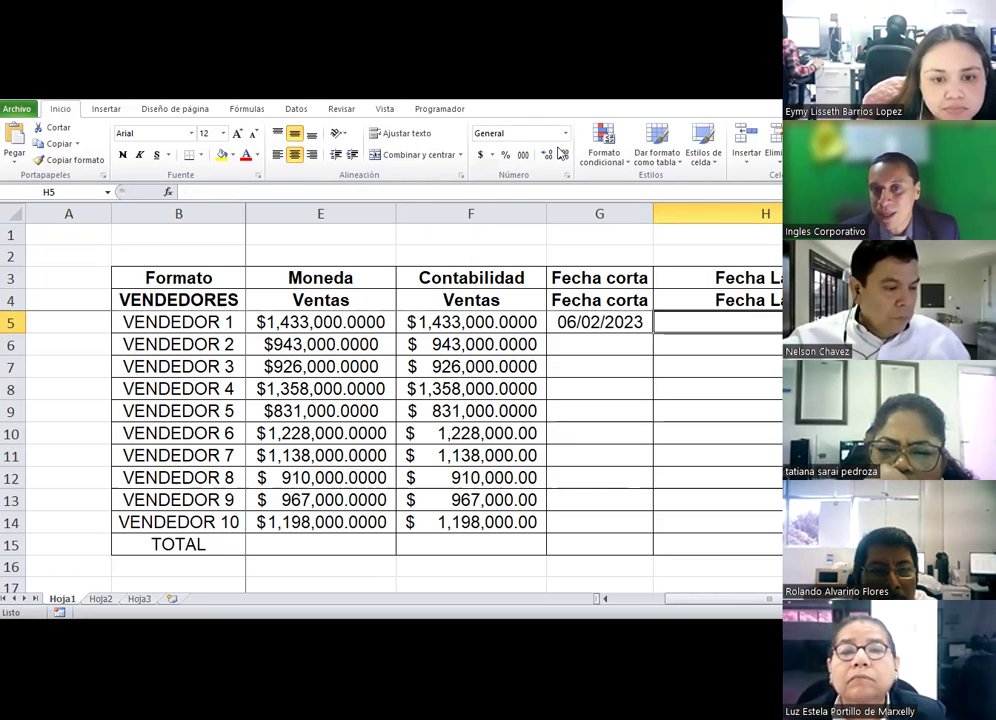
pyautogui.click(565, 133)
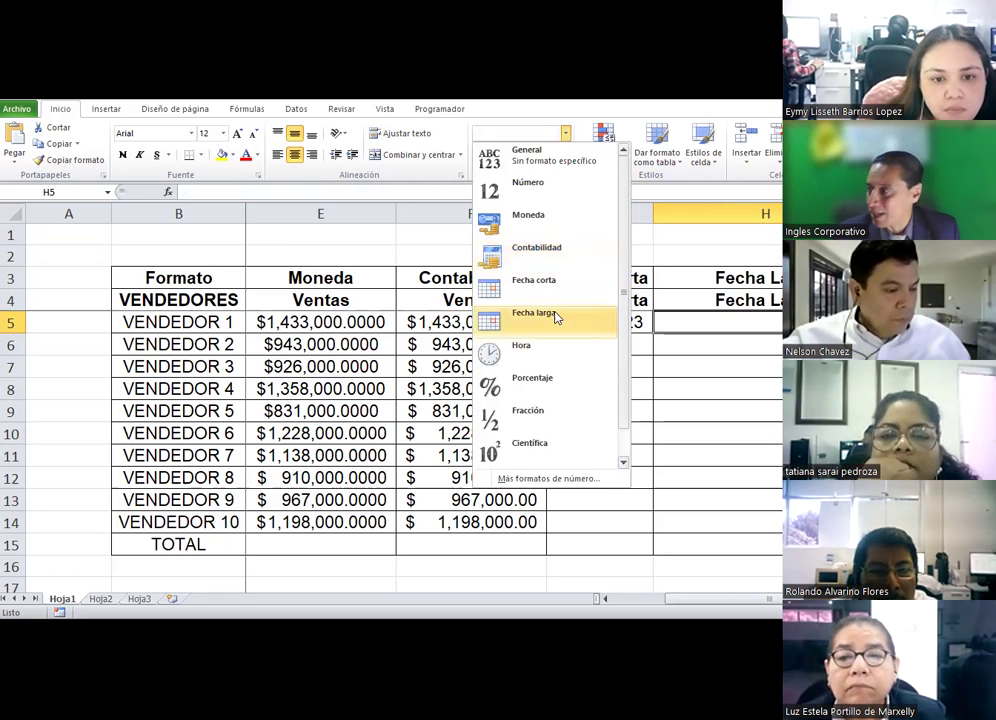
pyautogui.press('Return')
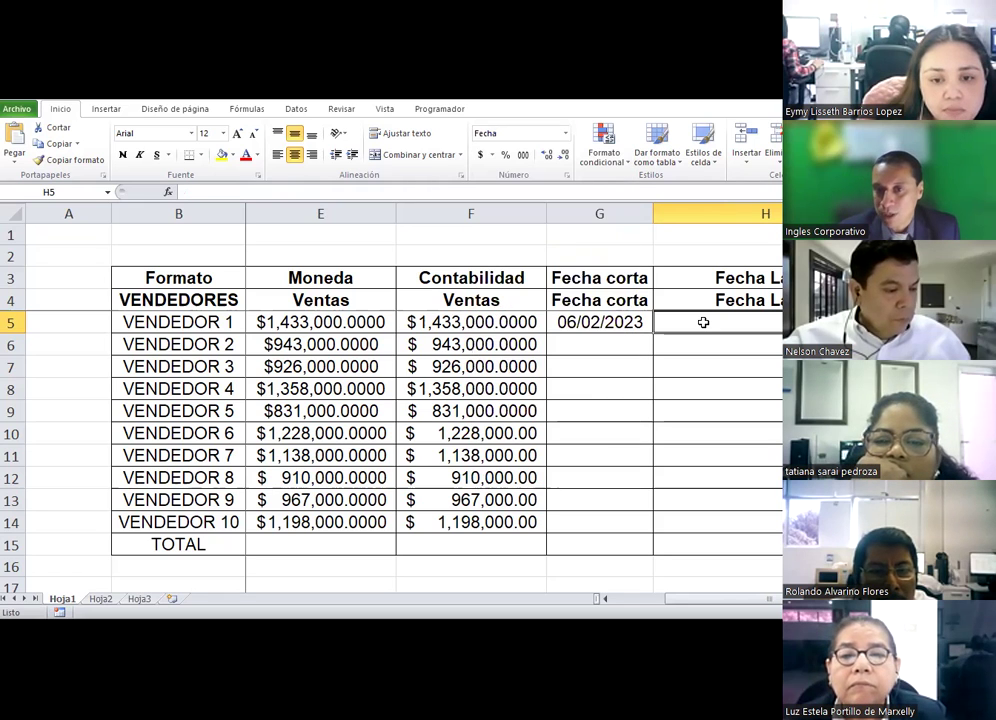
# Format H5:H14 with the 'miércoles, 14 de marzo de 2001' date type in Format Cells.
pyautogui.moveTo(703, 344)
pyautogui.mouseDown()
pyautogui.moveTo(710, 542)
pyautogui.moveTo(702, 516)
pyautogui.mouseUp()
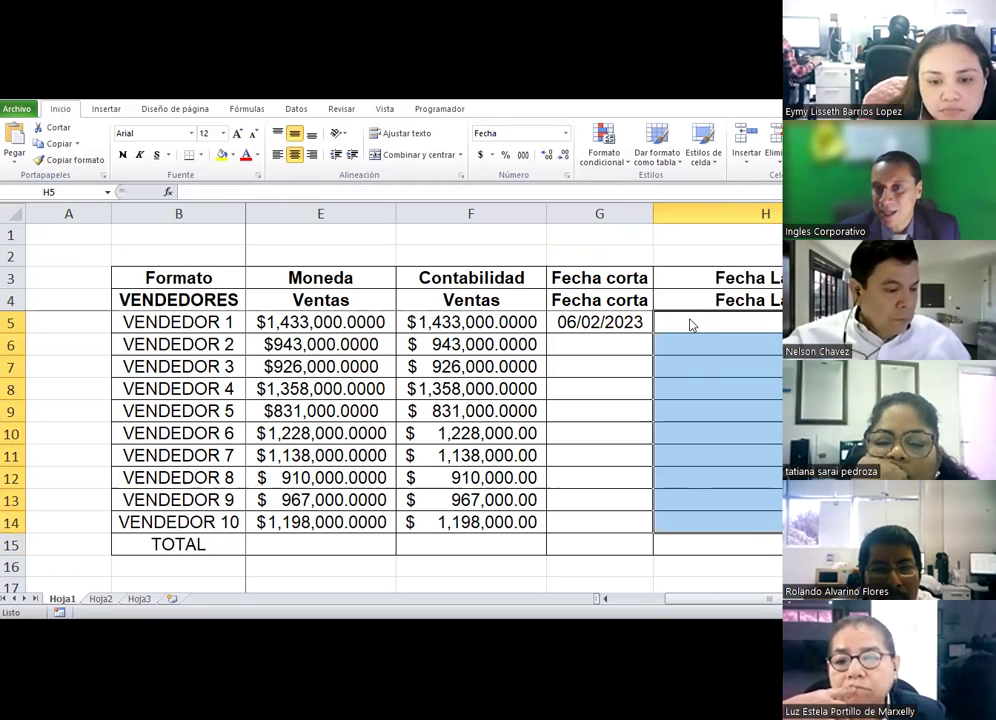
pyautogui.rightClick(745, 521)
pyautogui.click(745, 522)
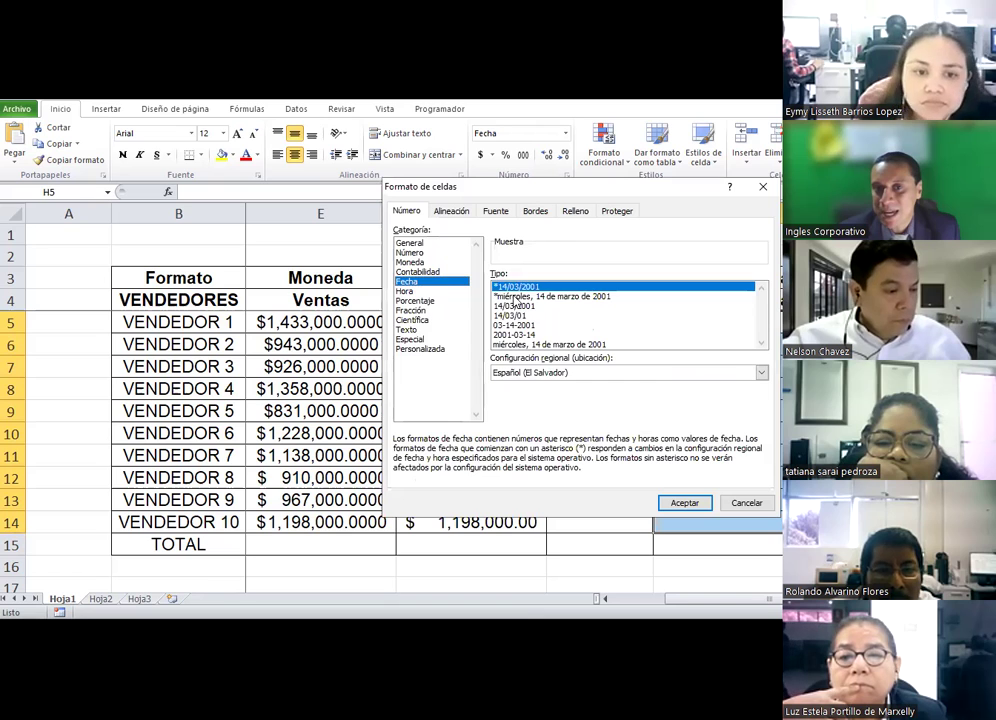
pyautogui.click(532, 298)
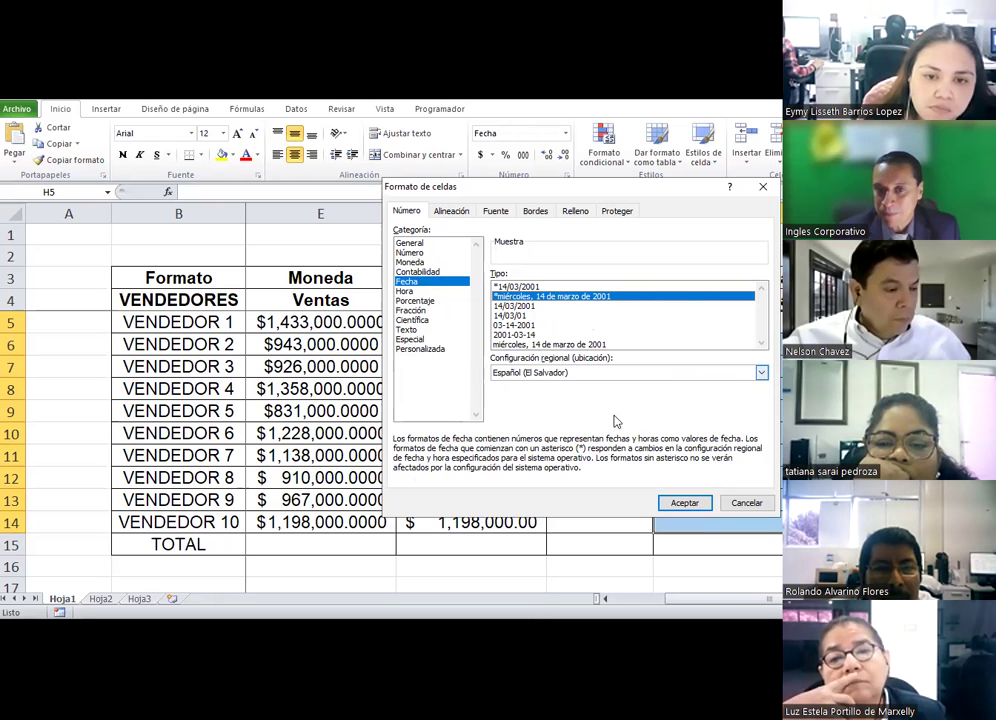
pyautogui.click(509, 288)
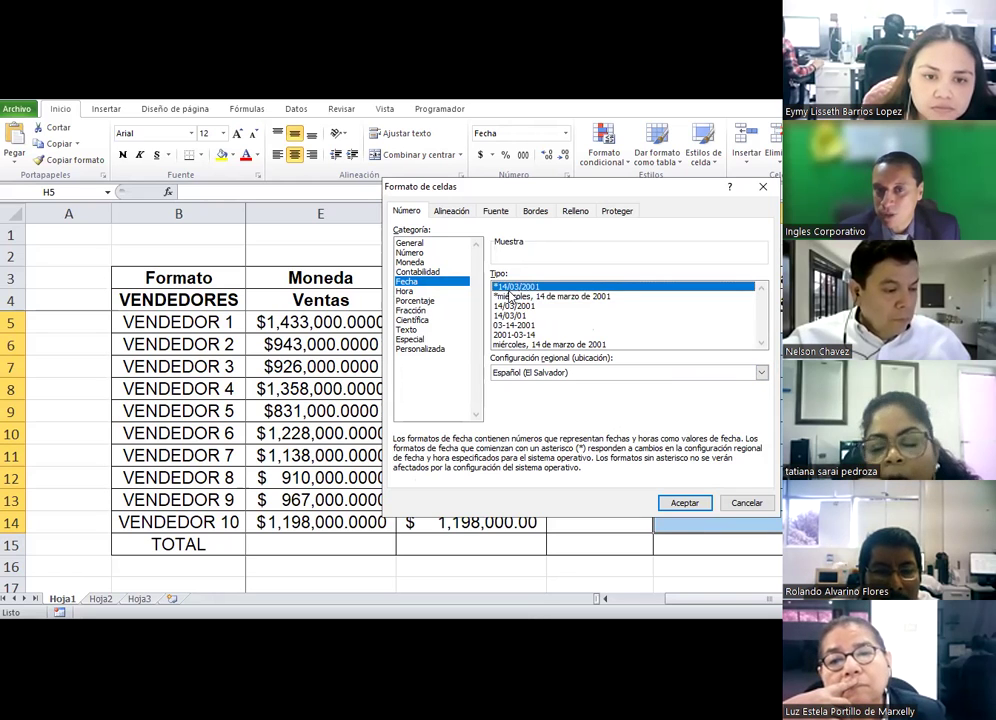
pyautogui.click(509, 297)
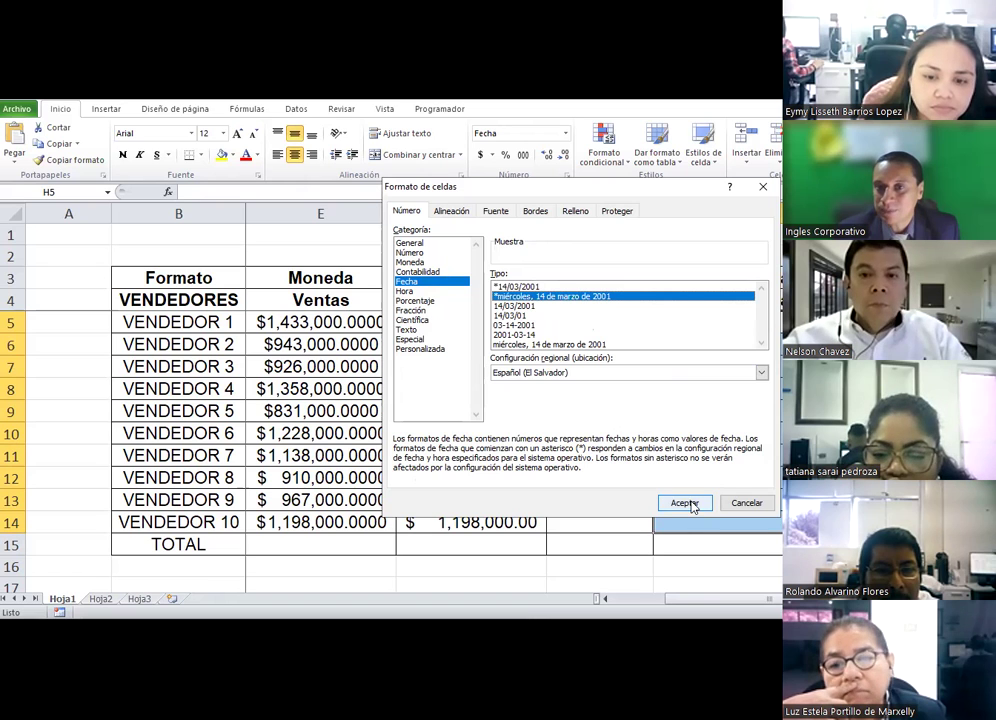
pyautogui.press('Return')
pyautogui.moveTo(716, 322); pyautogui.dragTo(737, 508)
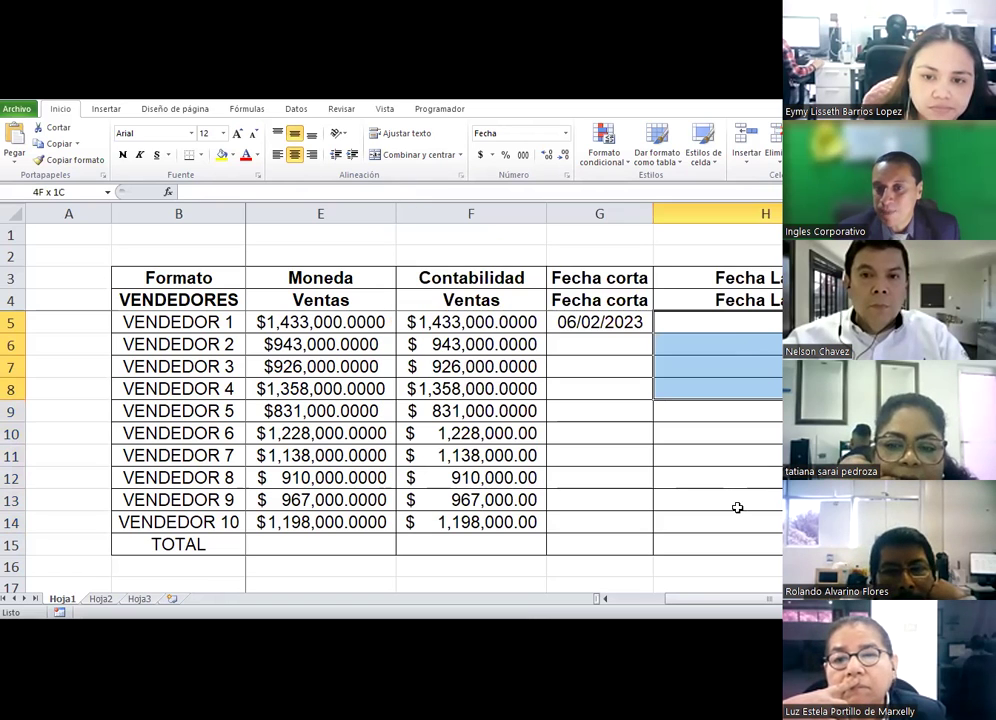
# Give H5:H14 the long date format and enter 6/2/23 in H5.
pyautogui.moveTo(693, 423); pyautogui.dragTo(700, 520)
pyautogui.click(565, 133)
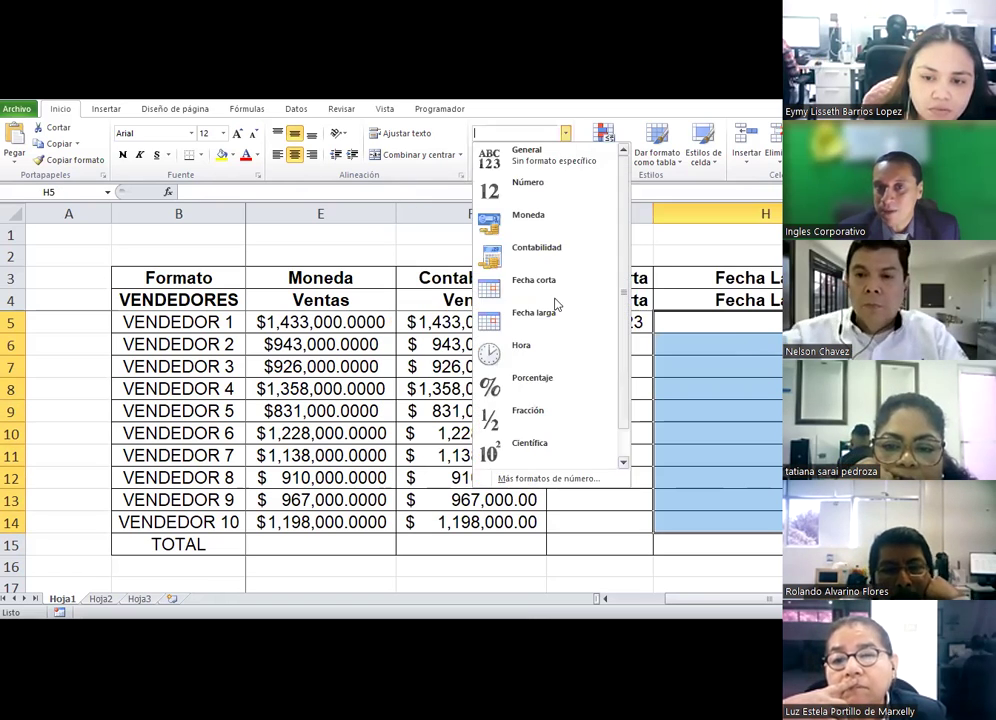
pyautogui.click(694, 323)
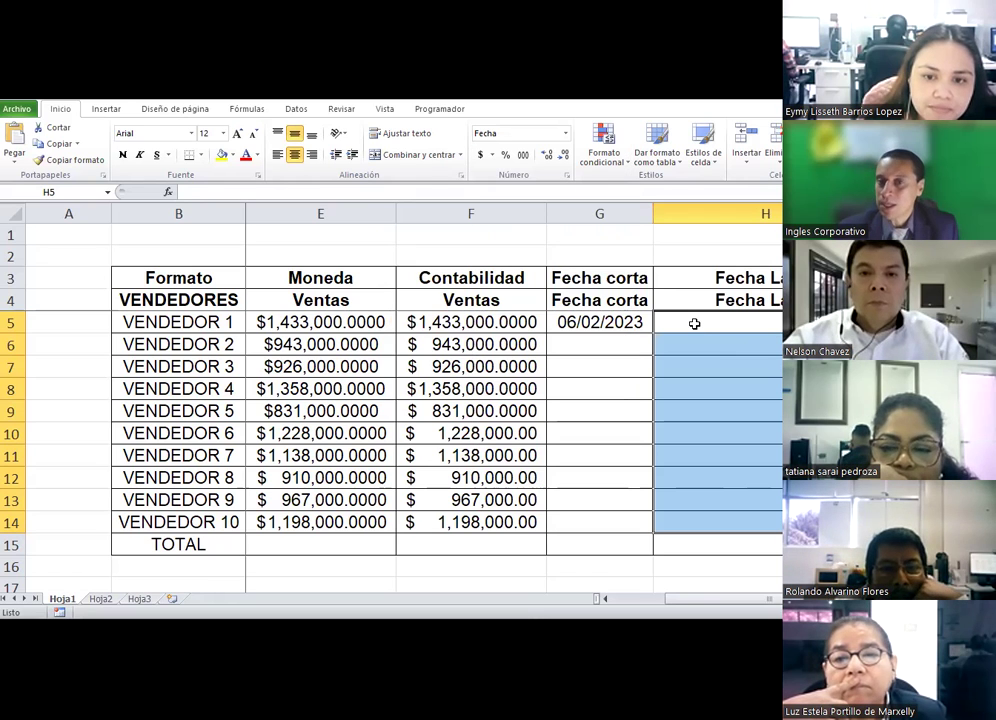
pyautogui.click(694, 322)
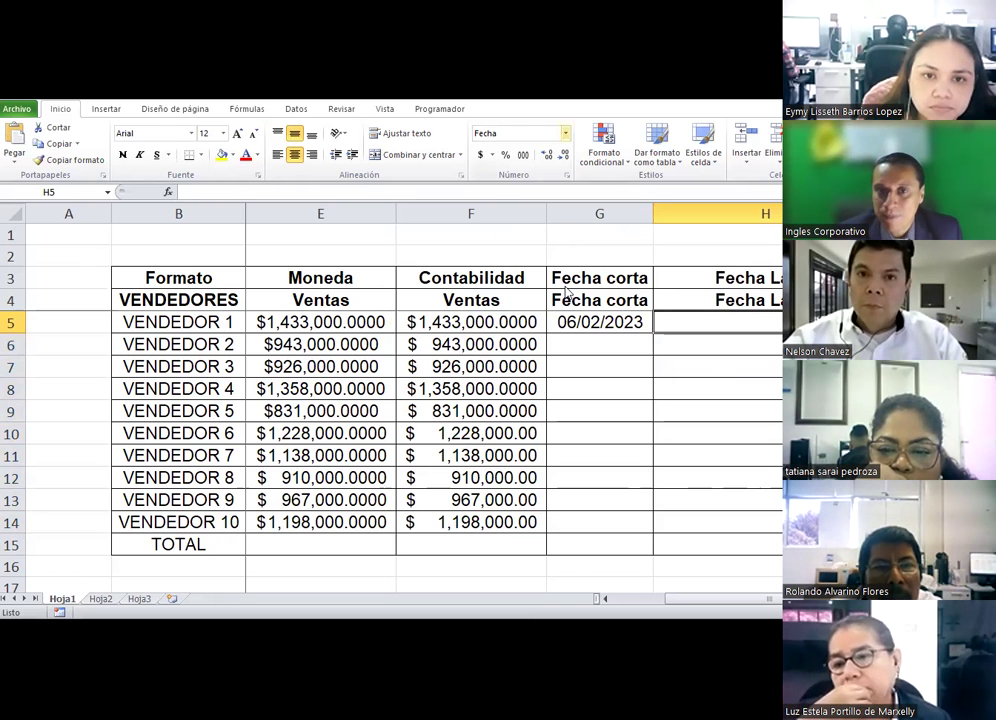
pyautogui.click(565, 133)
pyautogui.click(565, 133)
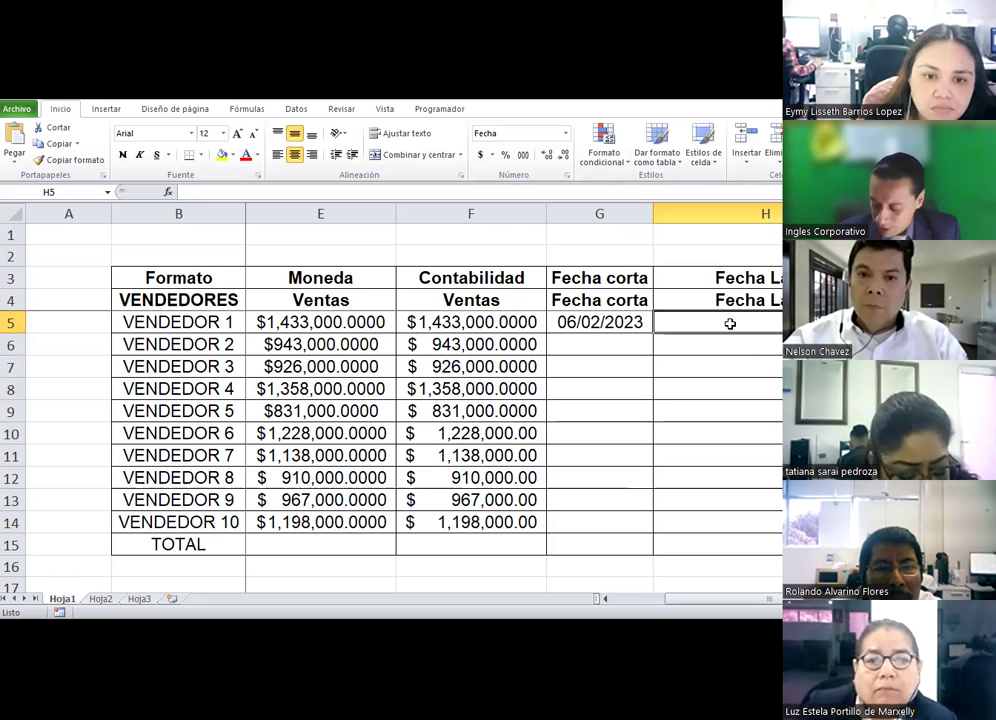
pyautogui.write('6/')
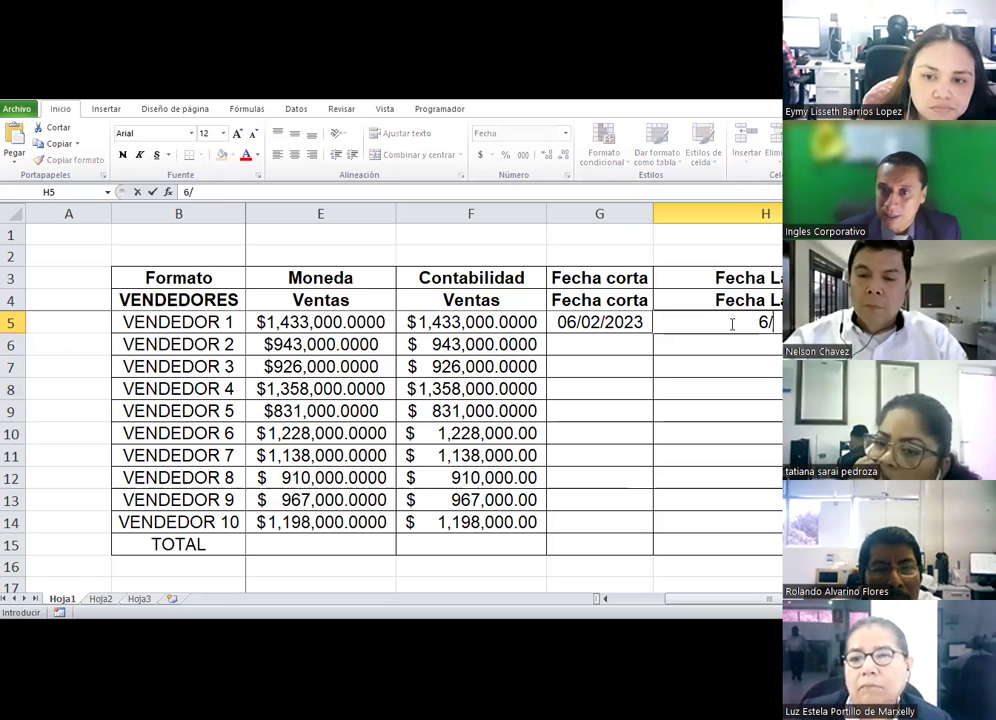
pyautogui.write('2/23')
pyautogui.press('Return')
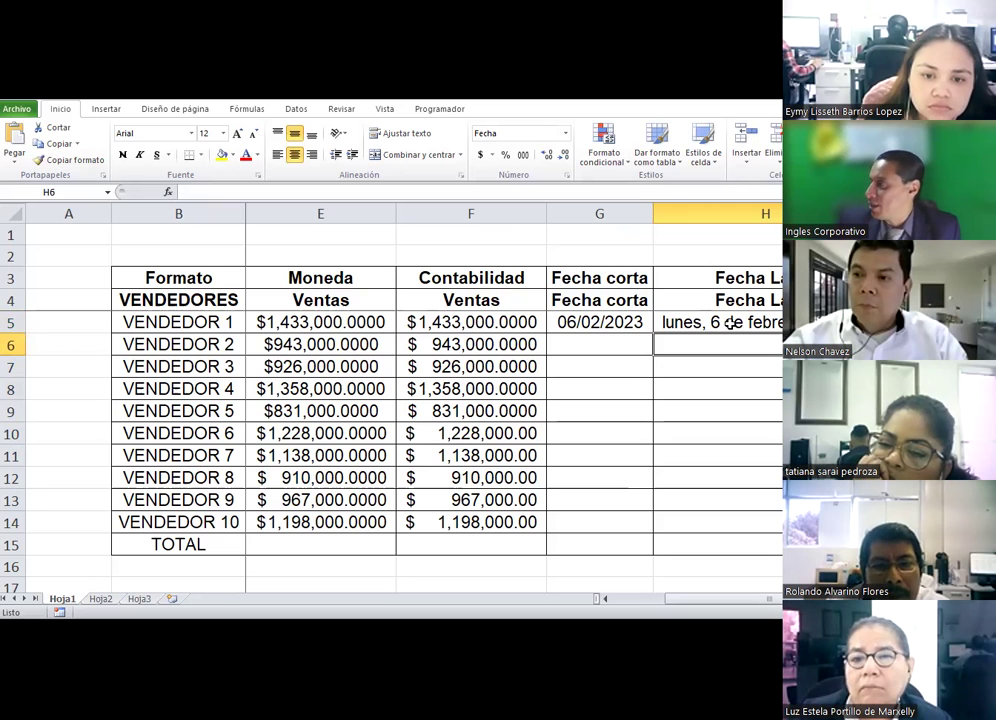
# Enter 7/2/23 in H6 after discarding a mistyped text entry.
pyautogui.write('lo')
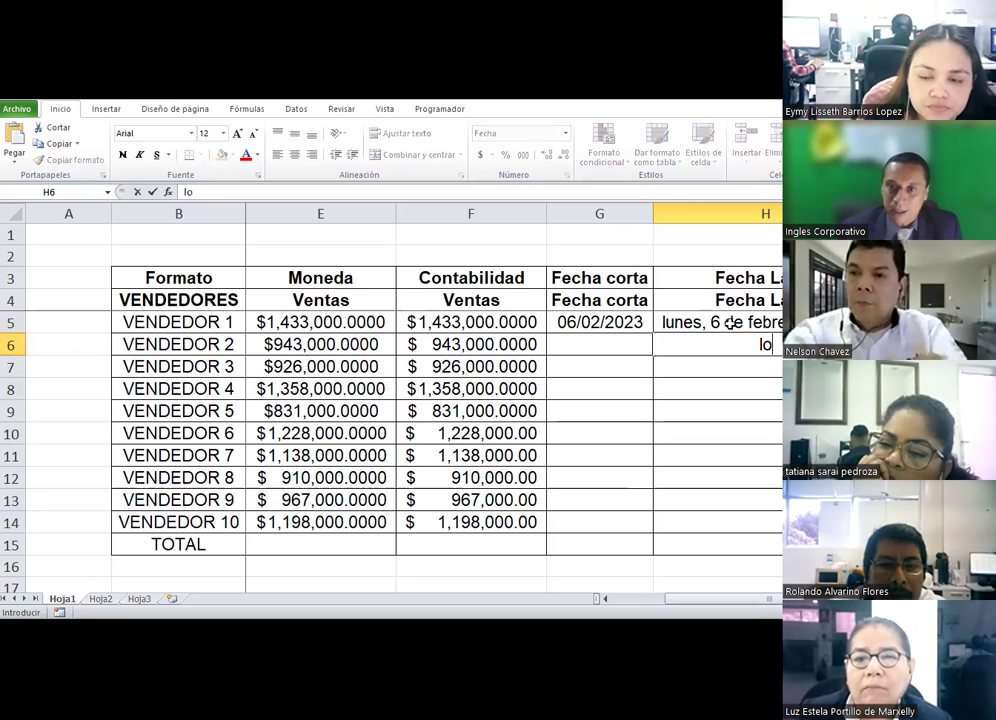
pyautogui.press('BackSpace')
pyautogui.write('unes,')
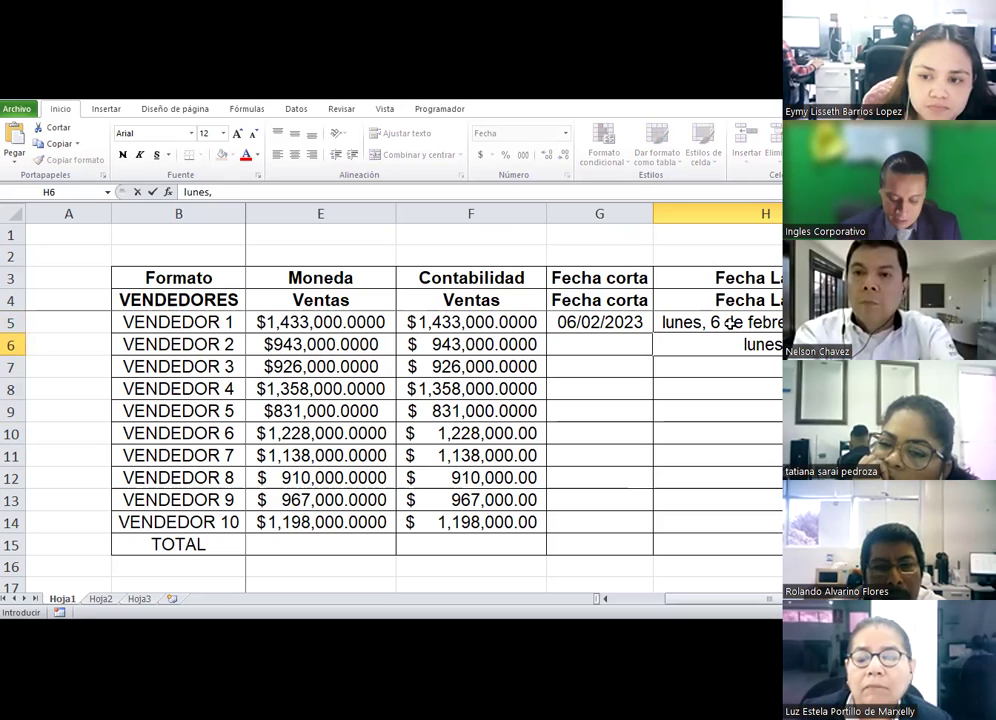
pyautogui.write(' 5 de')
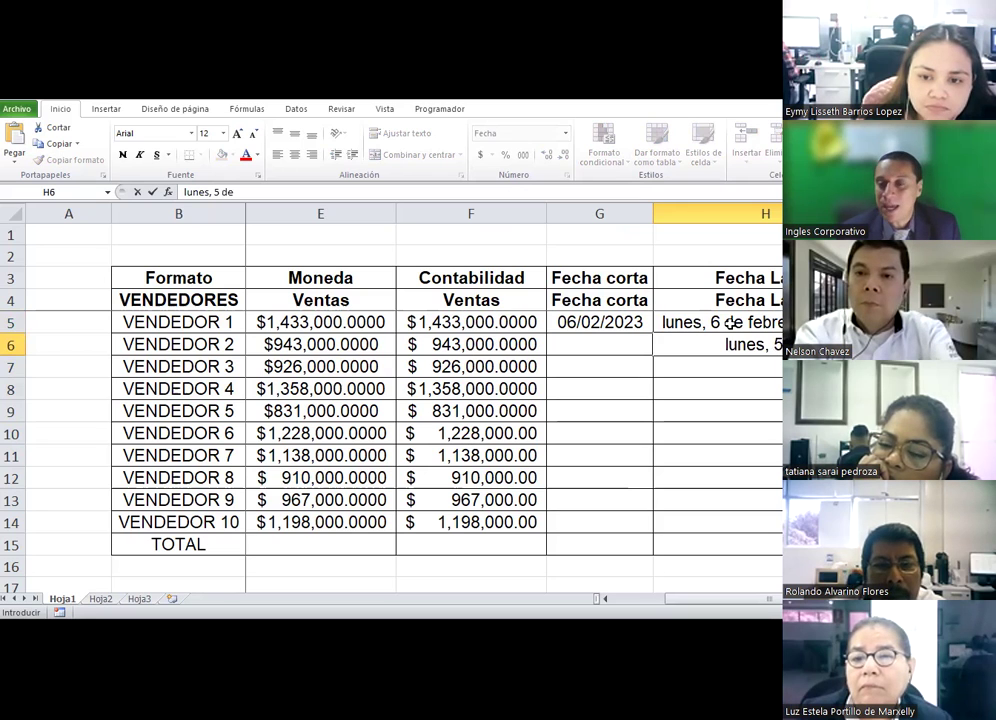
pyautogui.press('BackSpace')
pyautogui.press('BackSpace')
pyautogui.press('BackSpace')
pyautogui.press('BackSpace')
pyautogui.press('BackSpace')
pyautogui.press('BackSpace')
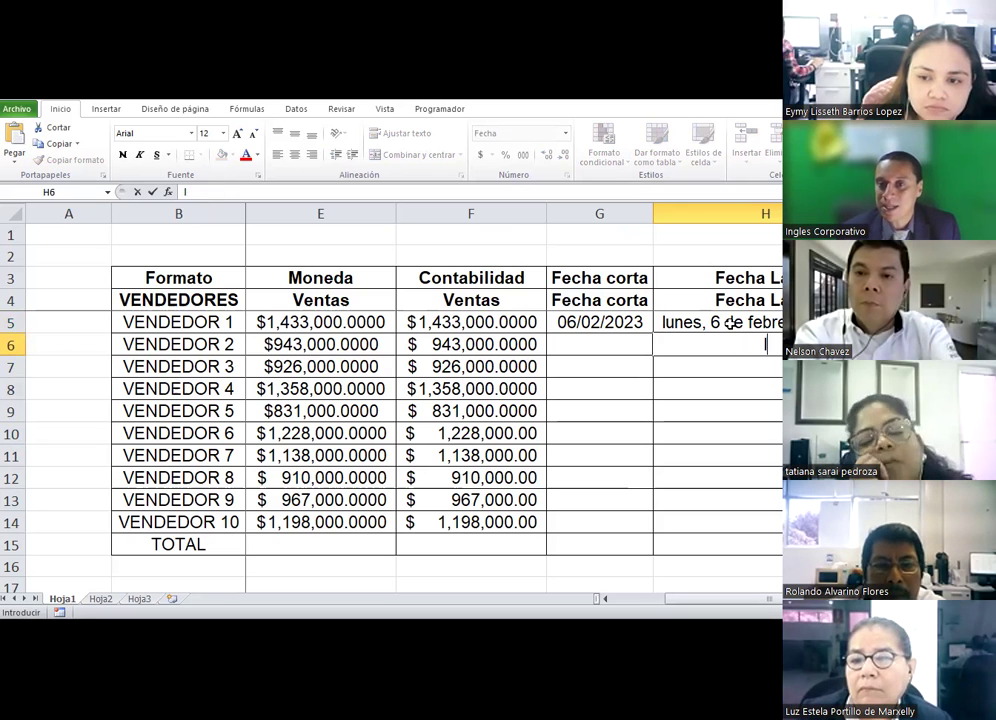
pyautogui.press('Return')
pyautogui.press('Up')
pyautogui.write('6/')
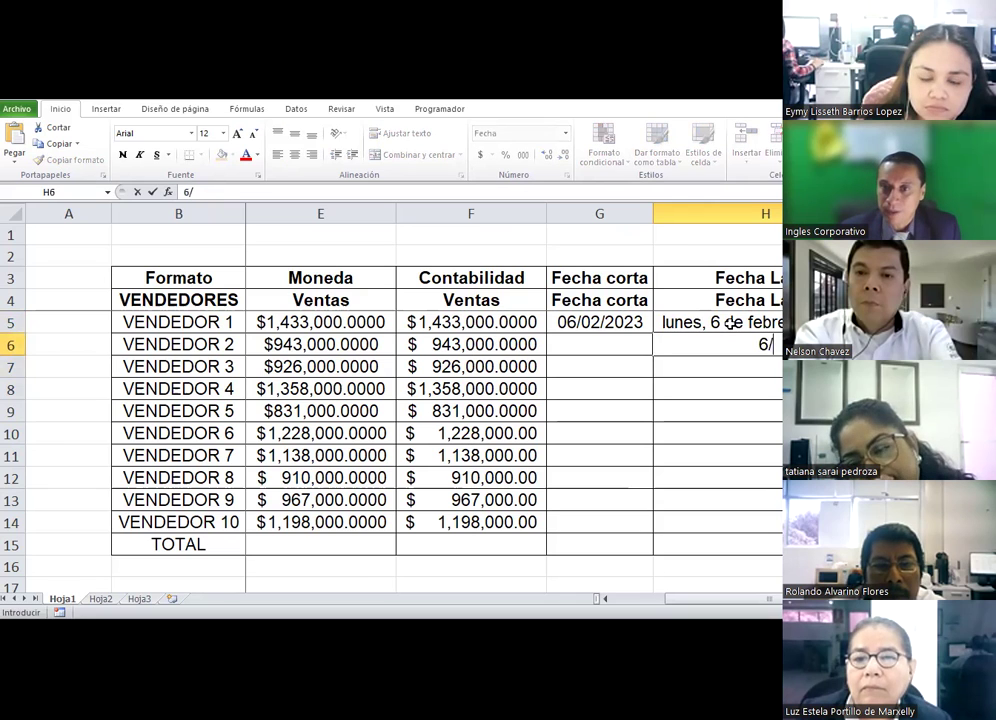
pyautogui.write('2/2')
pyautogui.press('Return')
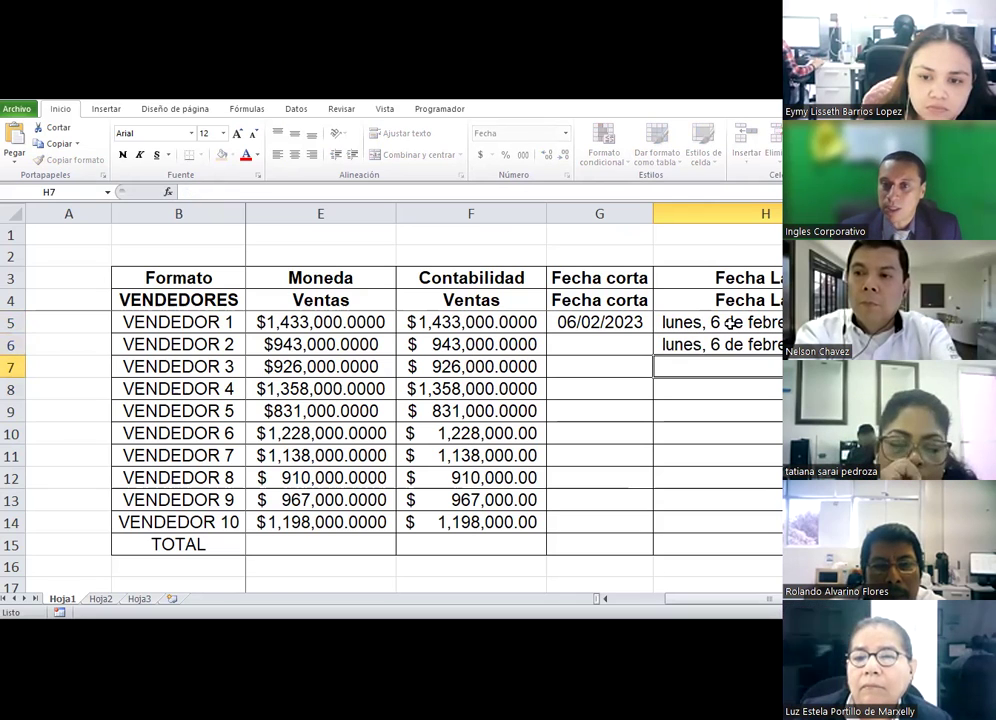
pyautogui.press('Up')
pyautogui.write('7/2/23')
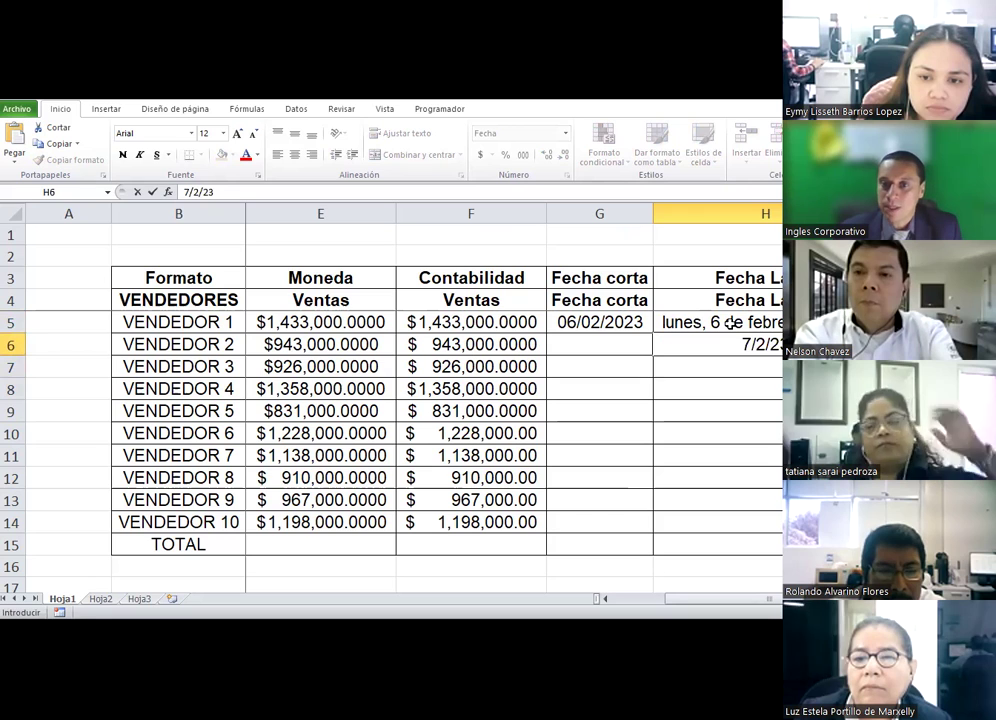
pyautogui.press('Return')
# Enter the short date 7/2/23 in G6.
pyautogui.press('Up')
pyautogui.press('Left')
pyautogui.write('7')
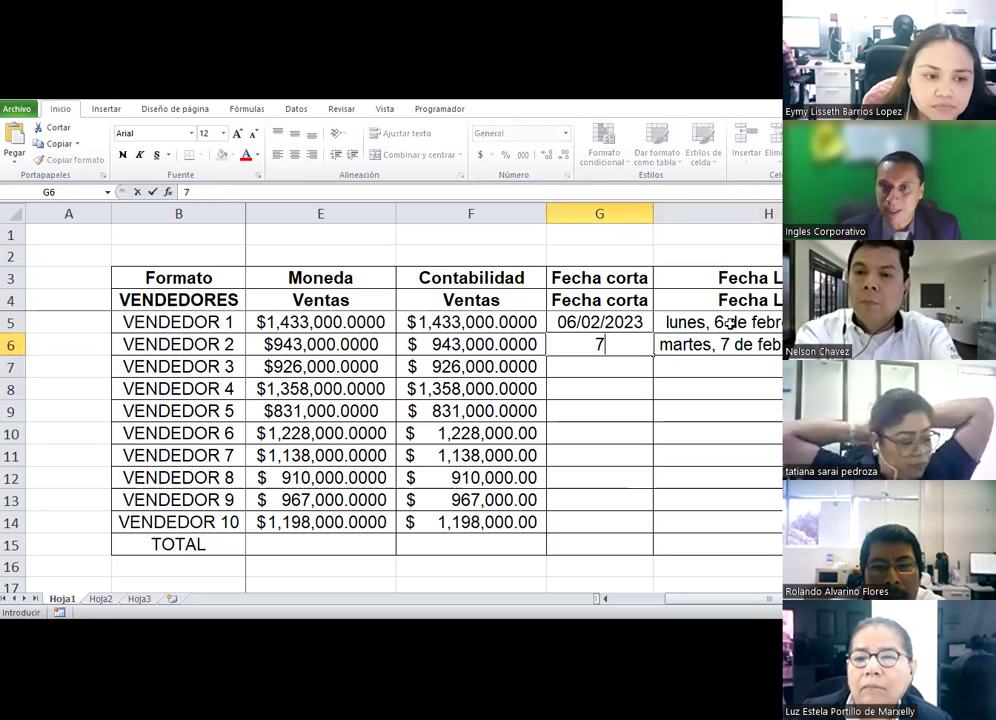
pyautogui.write('/2/23')
pyautogui.press('Return')
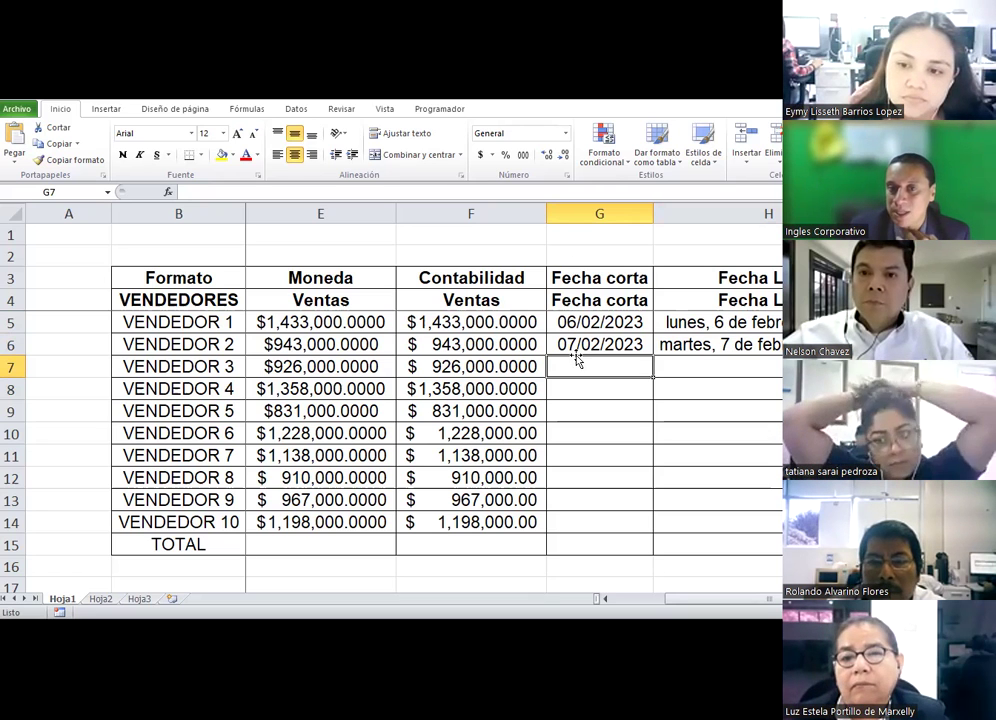
# Apply the short date format to G5:G14.
pyautogui.moveTo(590, 322); pyautogui.dragTo(576, 520)
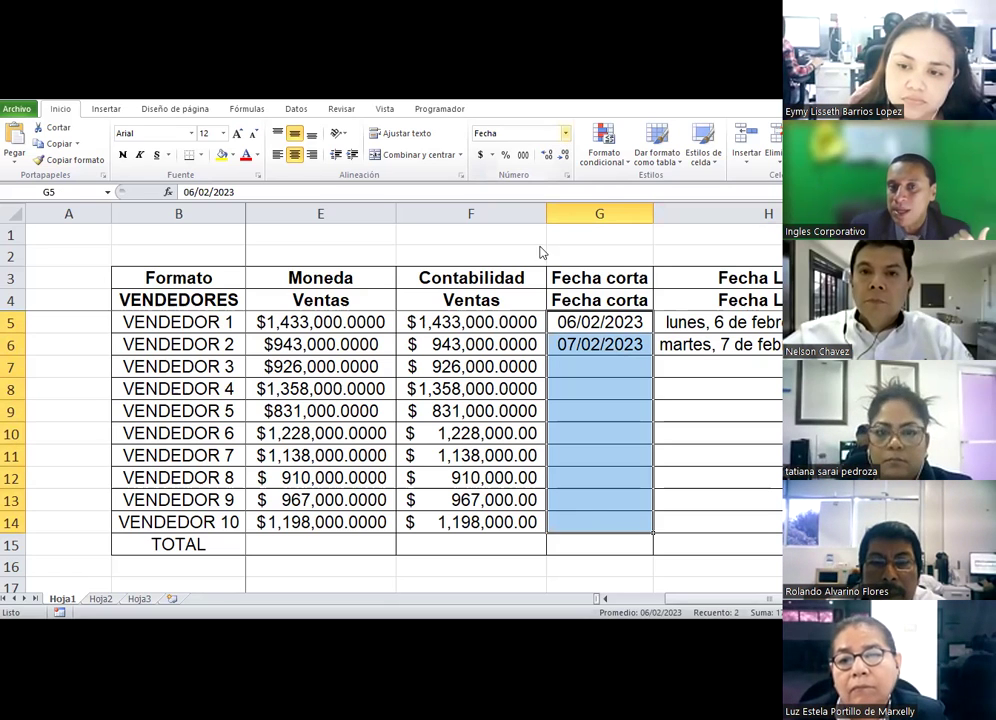
pyautogui.click(565, 133)
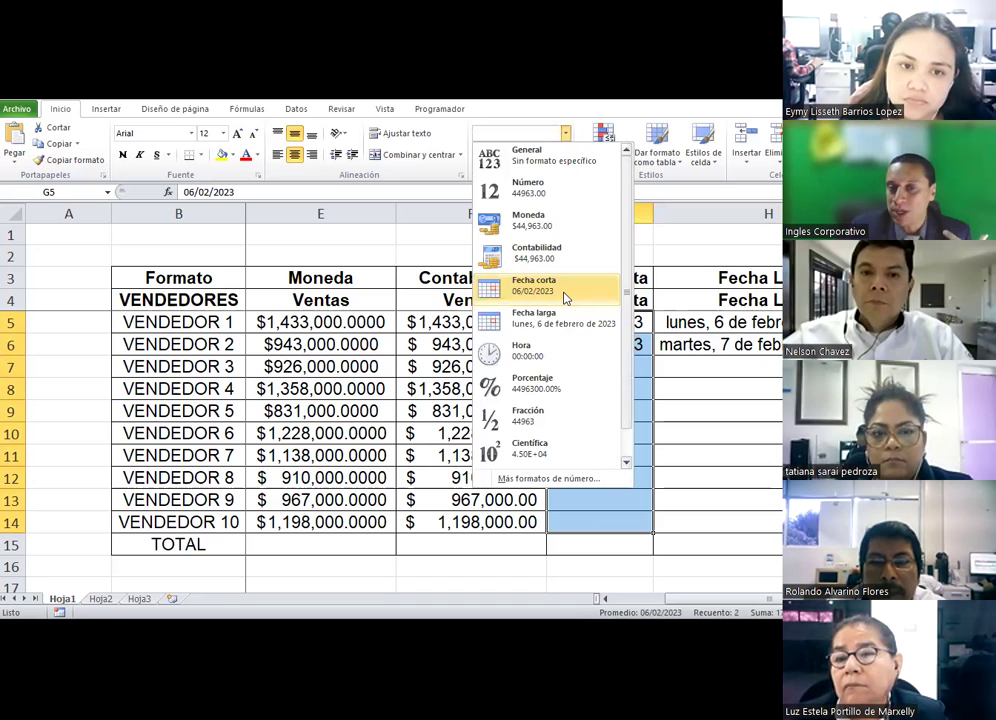
pyautogui.click(564, 291)
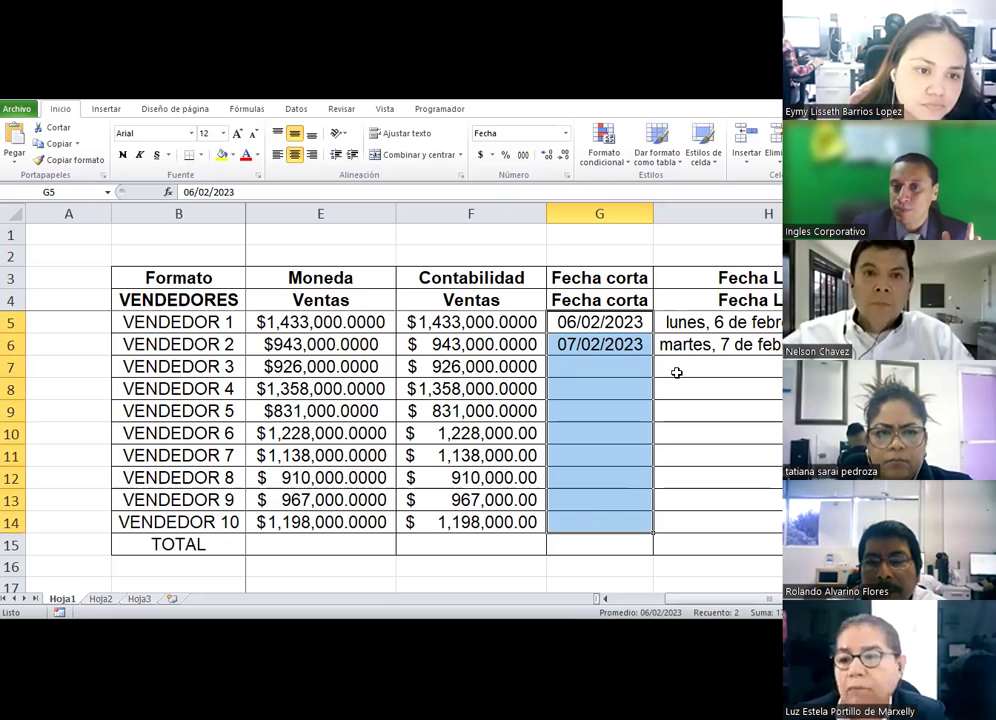
pyautogui.click(627, 366)
# Try a long date on G6, undo it, then reselect G5:G14 and H5:H14.
pyautogui.click(587, 343)
pyautogui.click(565, 133)
pyautogui.click(548, 320)
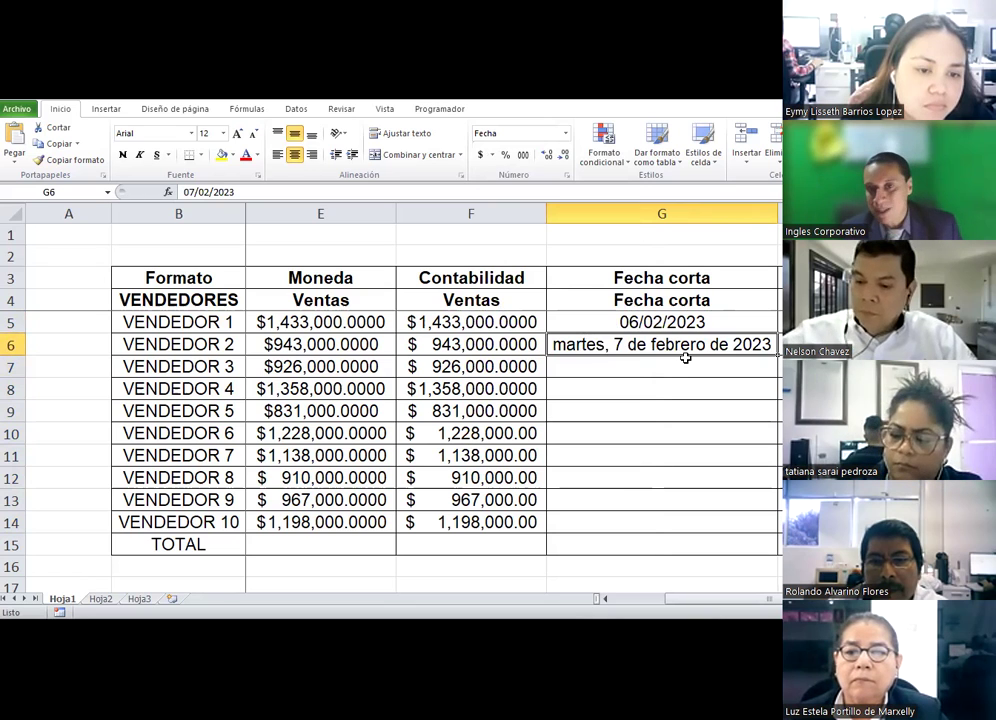
pyautogui.hotkey('ctrl', 'z')
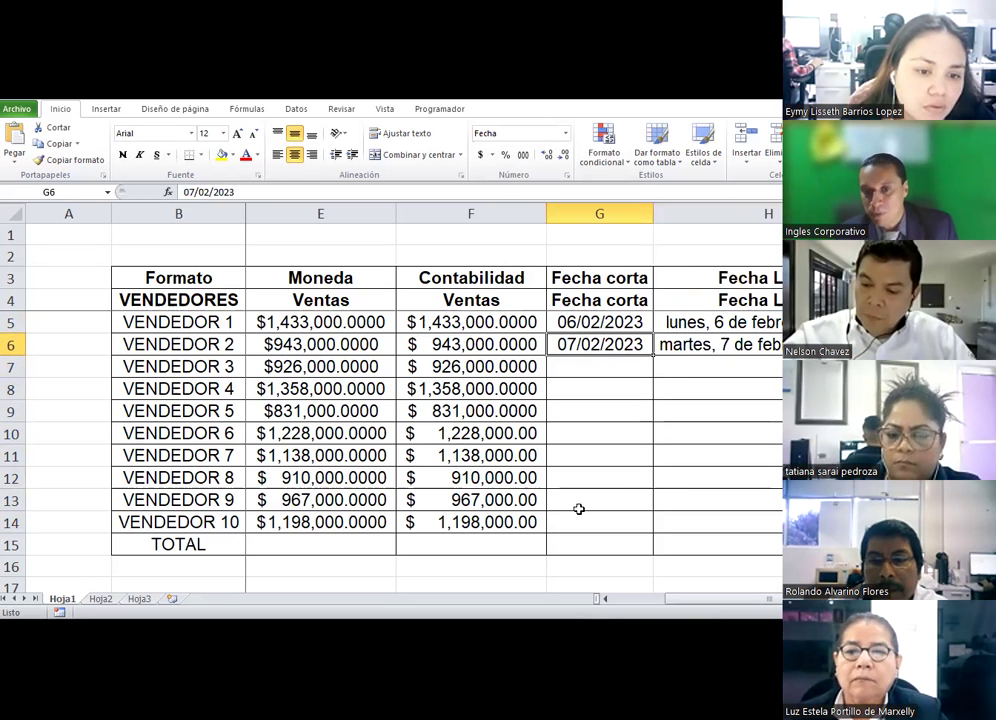
pyautogui.moveTo(600, 322); pyautogui.dragTo(578, 516)
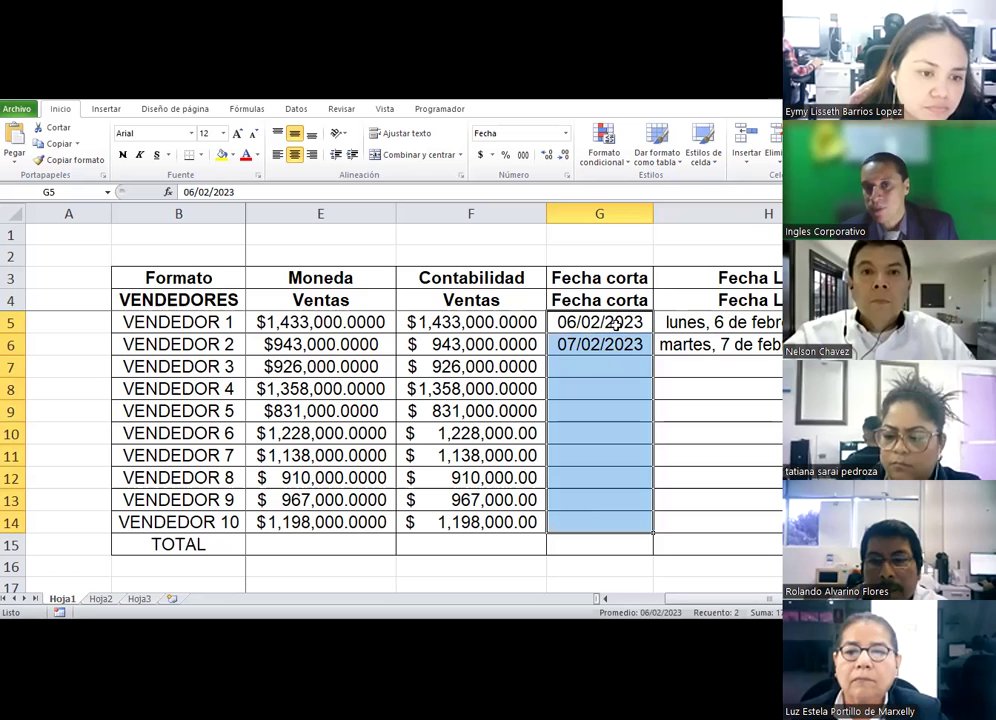
pyautogui.moveTo(611, 322); pyautogui.dragTo(587, 520)
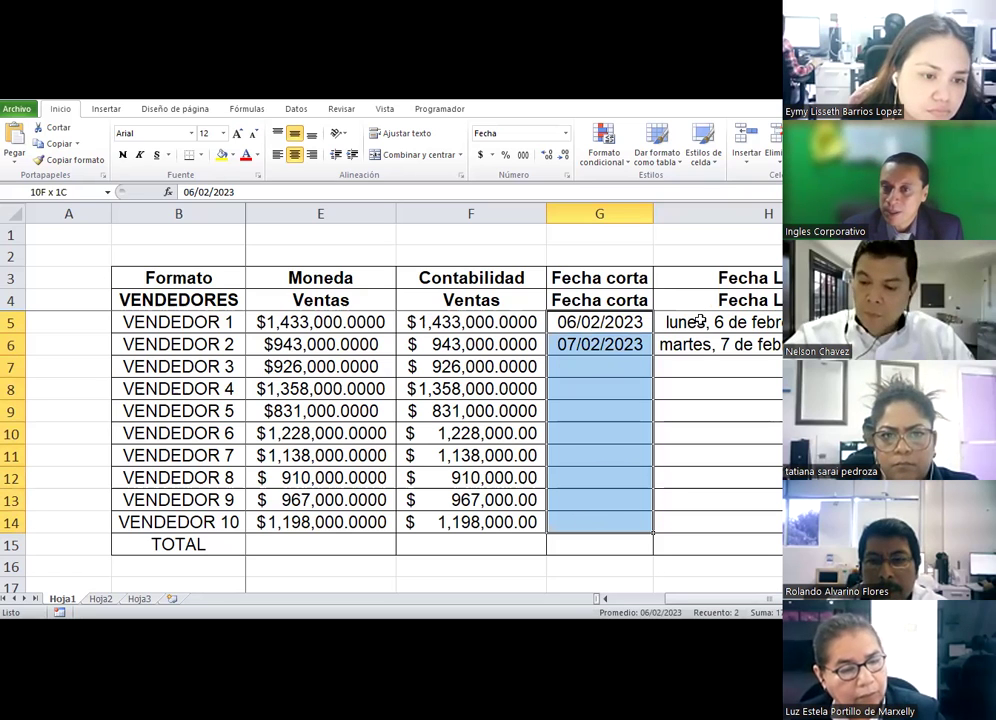
pyautogui.moveTo(700, 322); pyautogui.dragTo(664, 496)
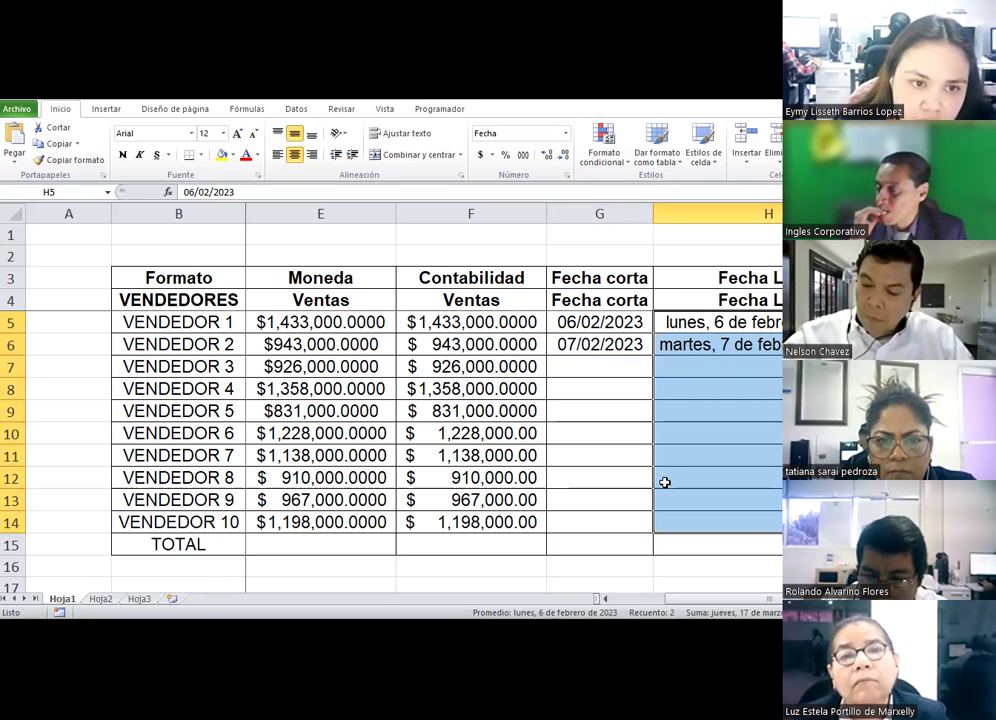
# Preview several date types for H5:H14 in Format Cells, then cancel without applying.
pyautogui.click(666, 480)
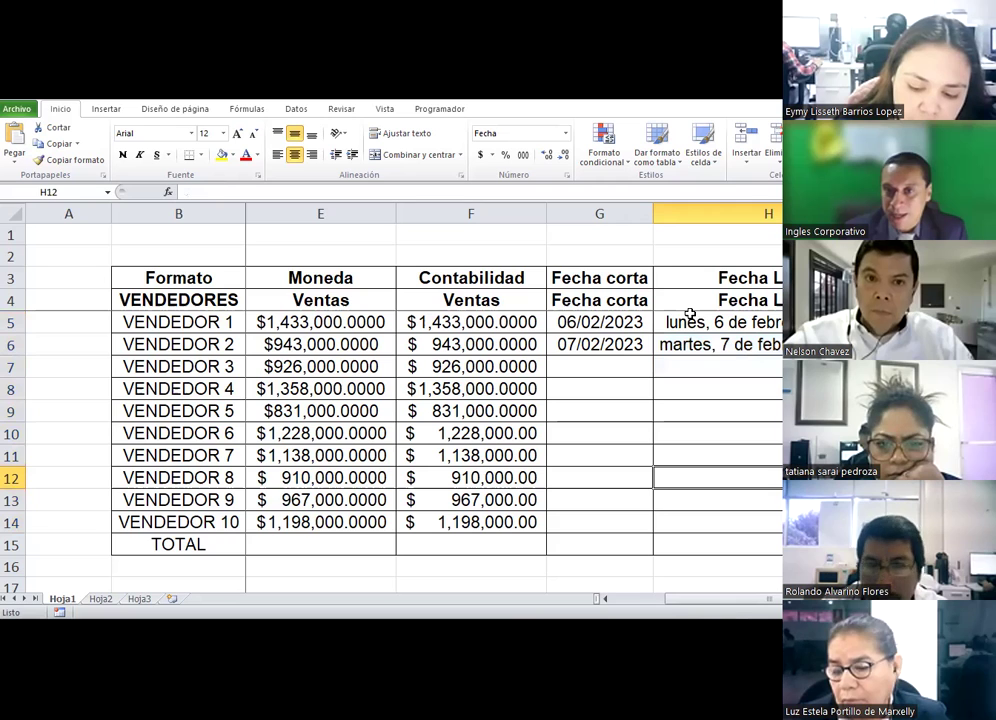
pyautogui.moveTo(700, 322); pyautogui.dragTo(713, 518)
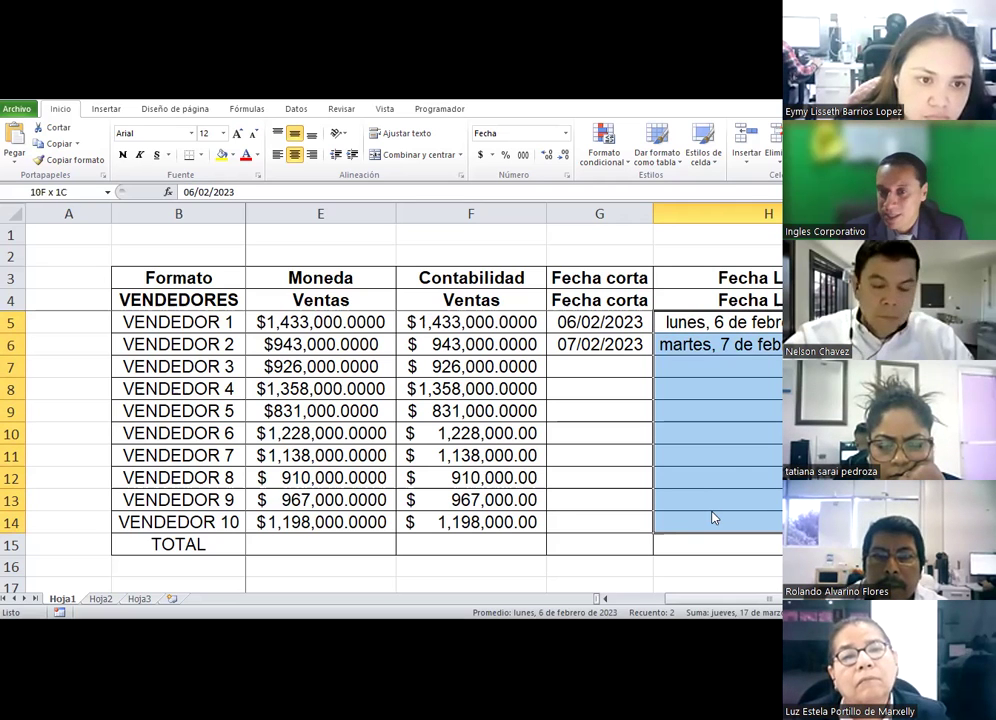
pyautogui.rightClick(719, 456)
pyautogui.press('Return')
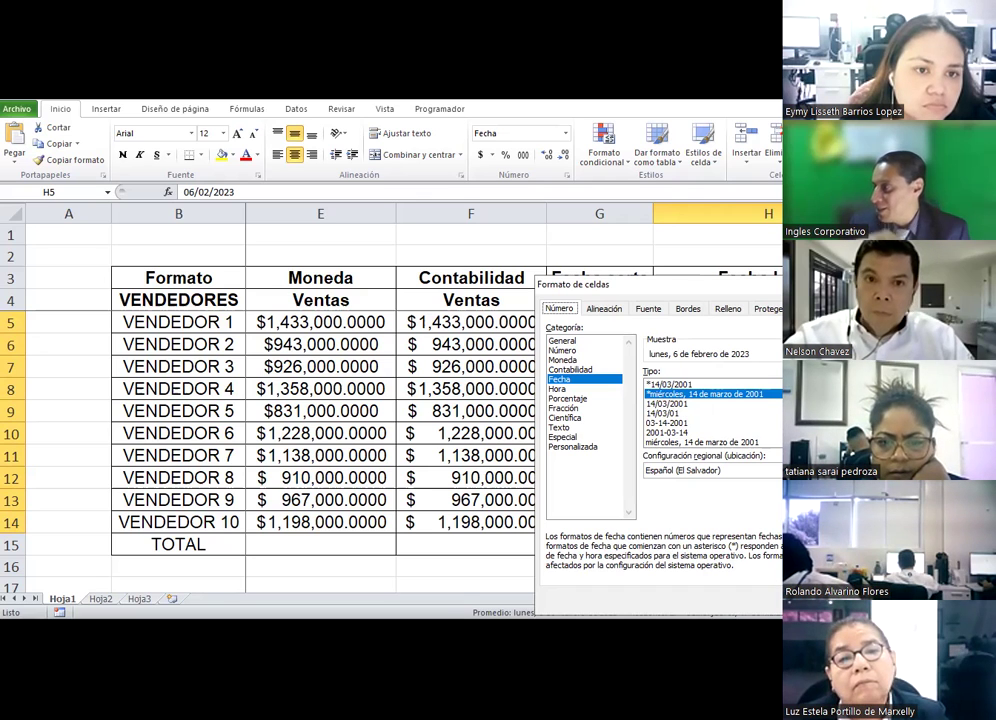
pyautogui.click(700, 442)
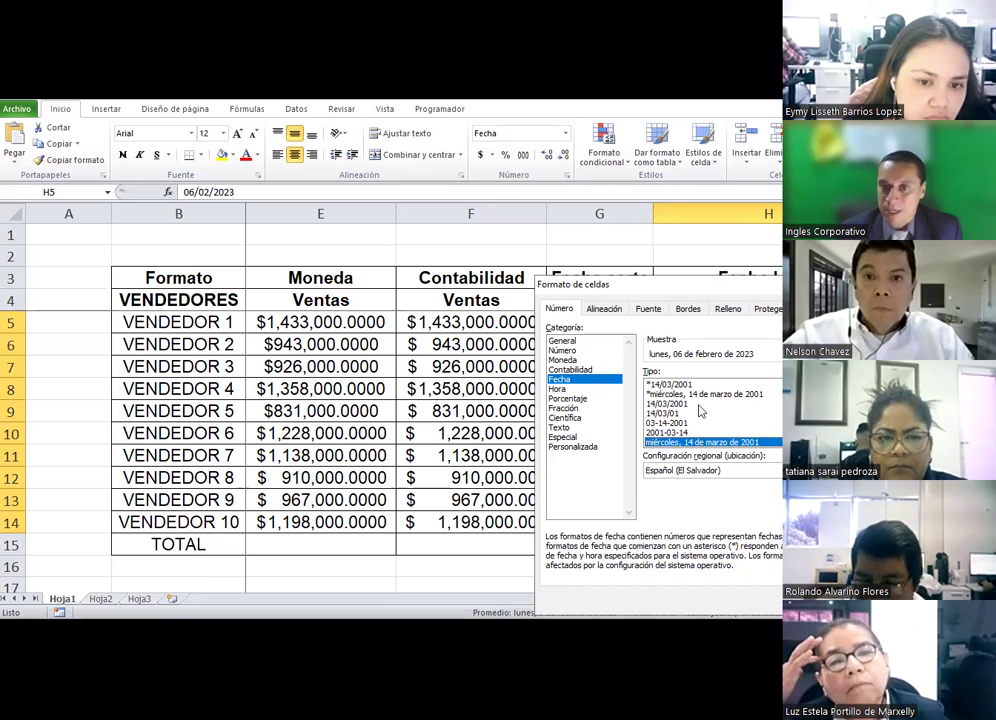
pyautogui.click(689, 404)
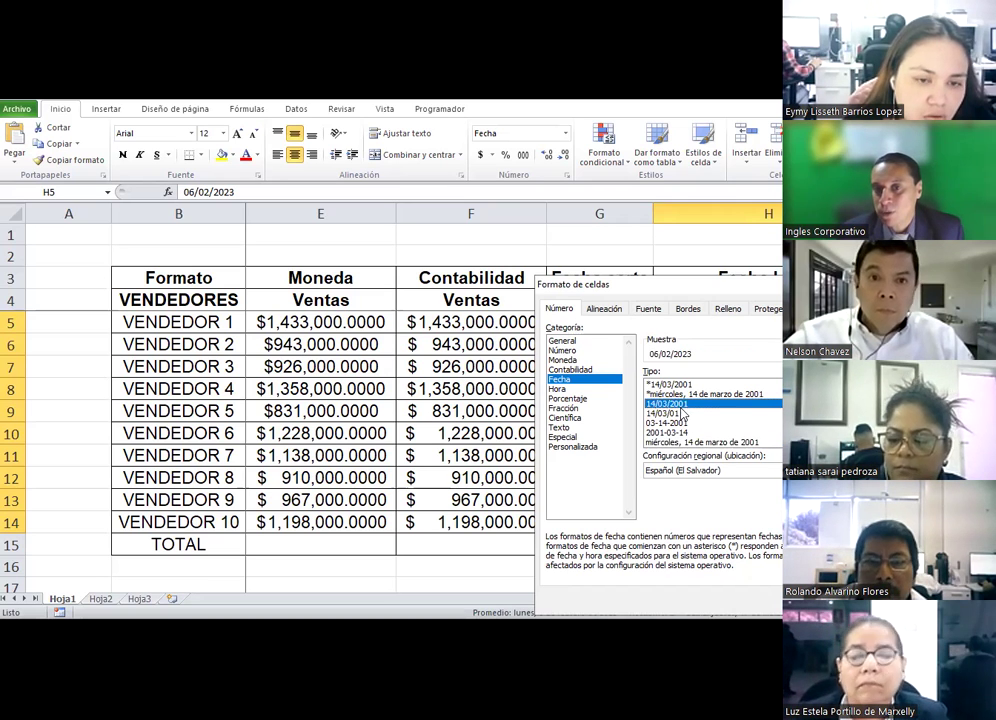
pyautogui.click(673, 385)
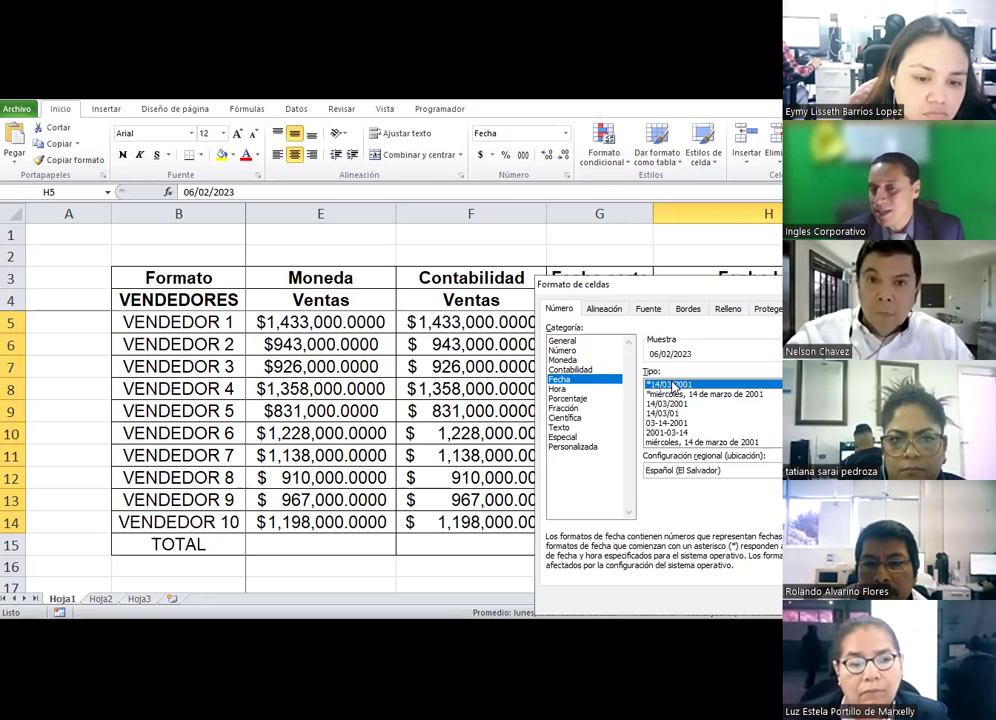
pyautogui.click(677, 394)
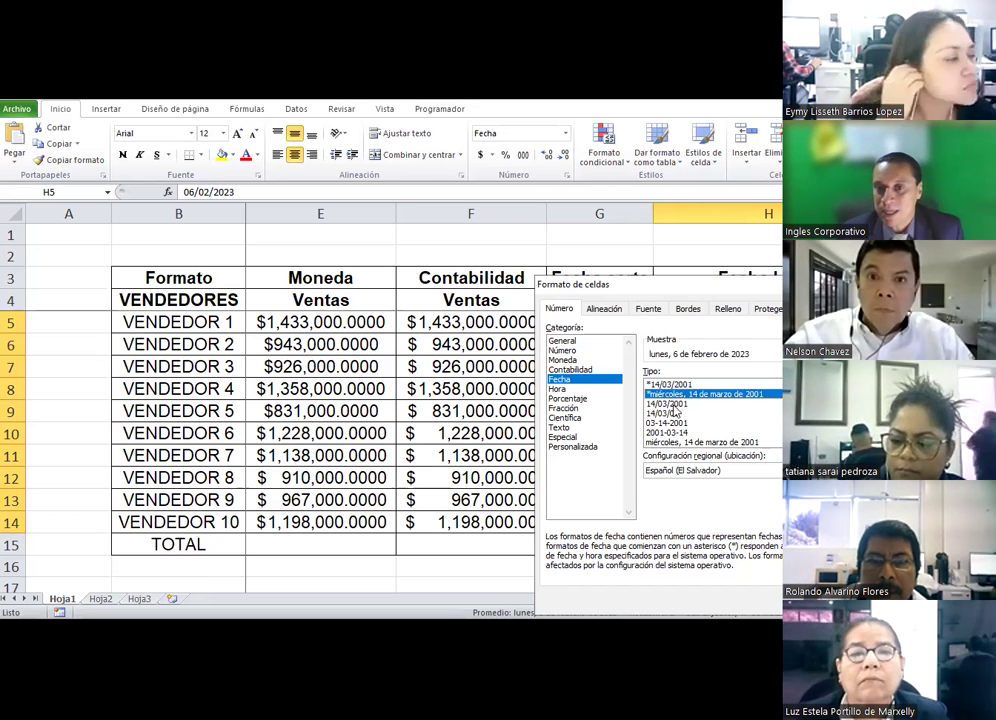
pyautogui.click(675, 414)
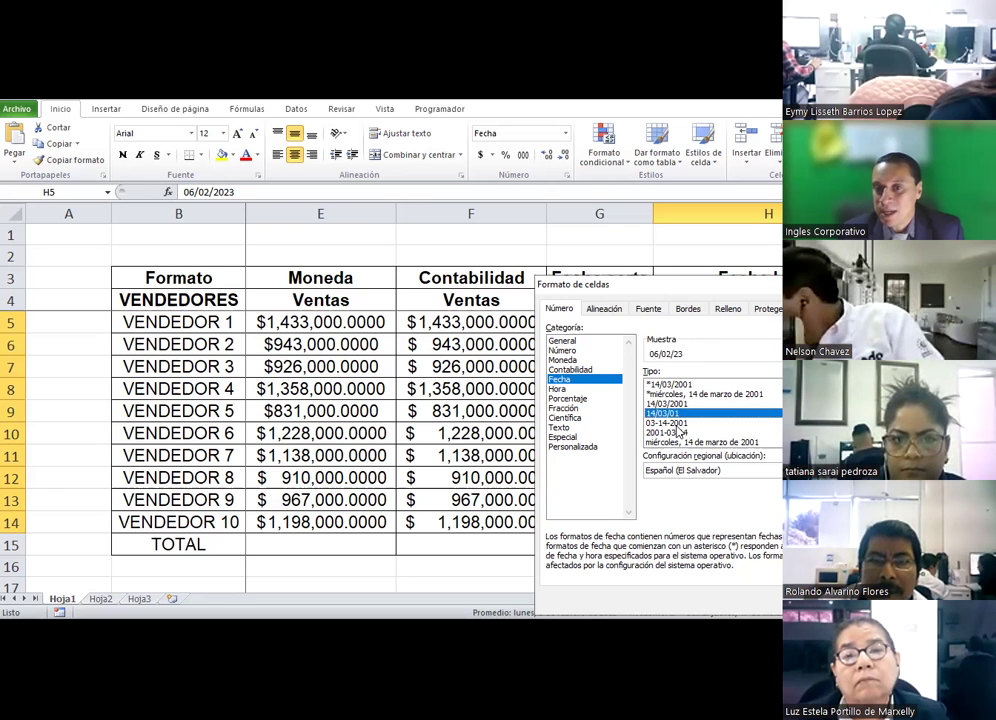
pyautogui.click(668, 423)
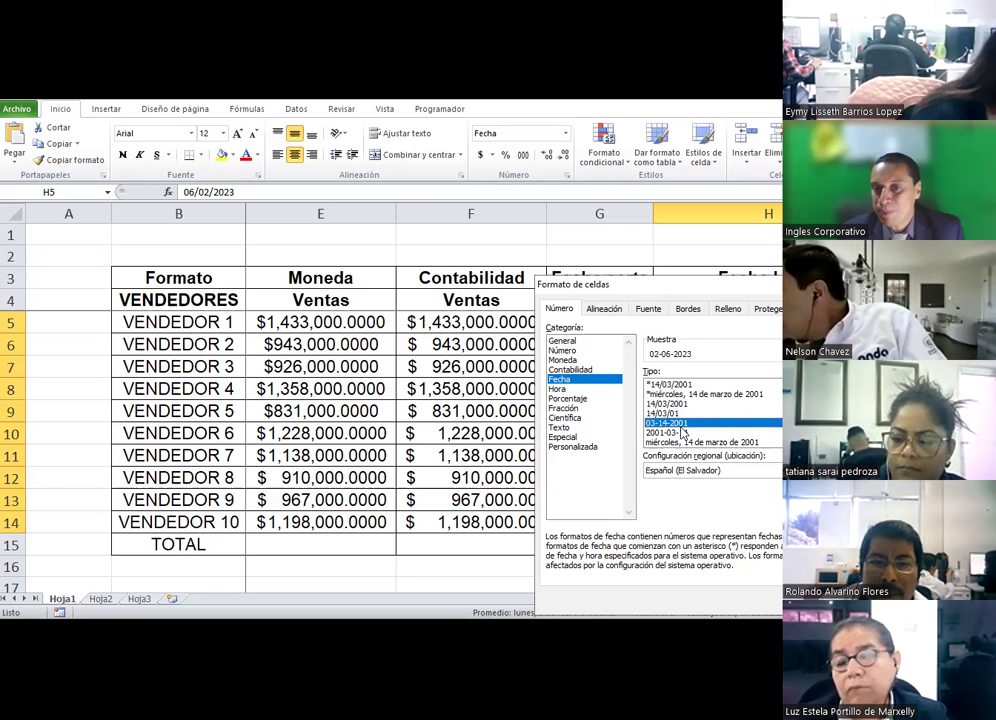
pyautogui.press('Down')
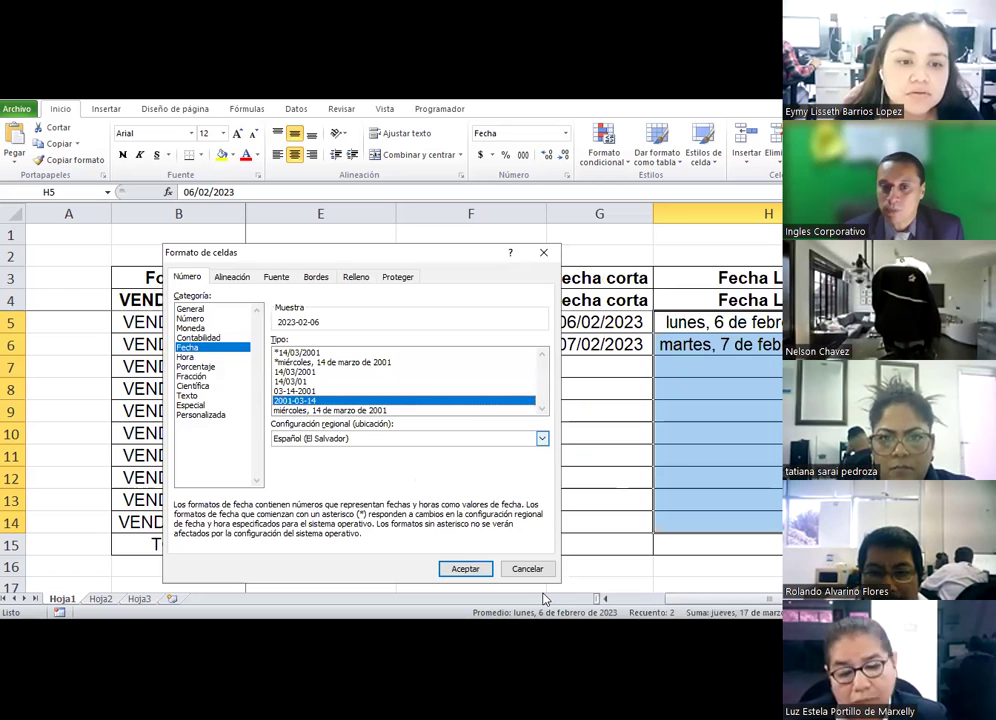
pyautogui.press('Escape')
# Fill the short dates from G6 down to G14, through 15/02/2023.
pyautogui.click(632, 346)
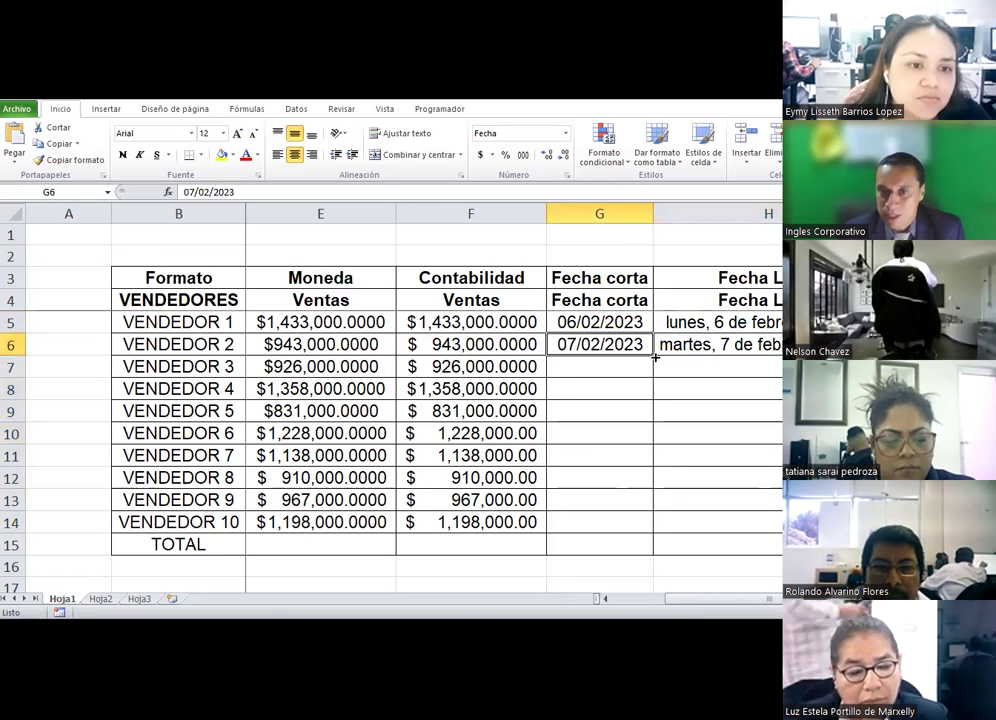
pyautogui.moveTo(627, 522); pyautogui.dragTo(618, 515)
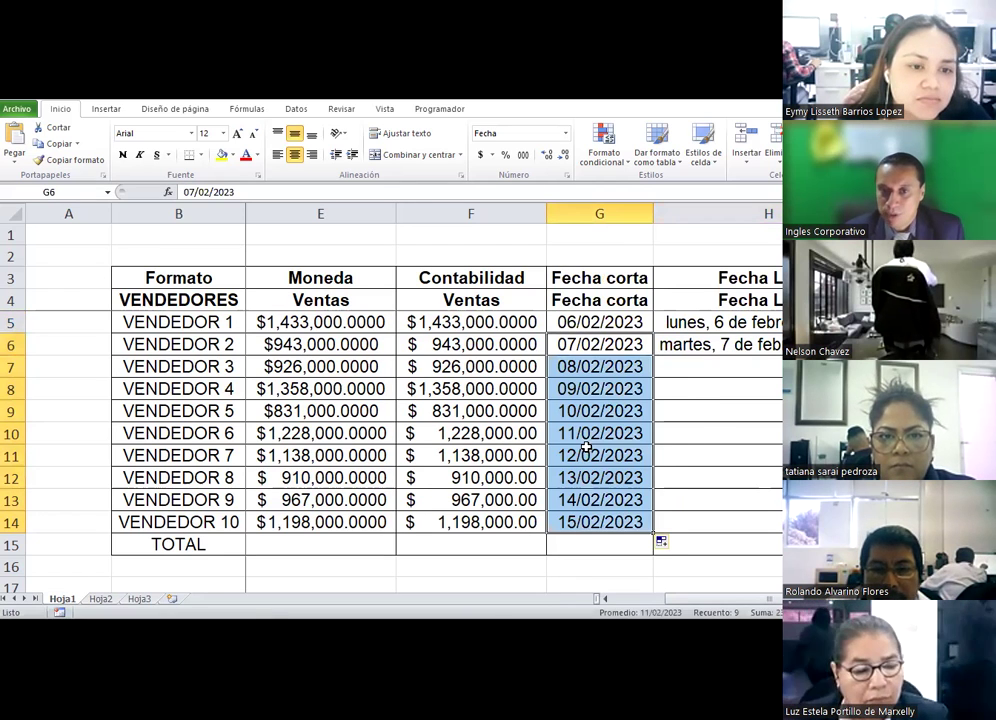
pyautogui.moveTo(600, 455); pyautogui.dragTo(595, 520)
pyautogui.rightClick(595, 524)
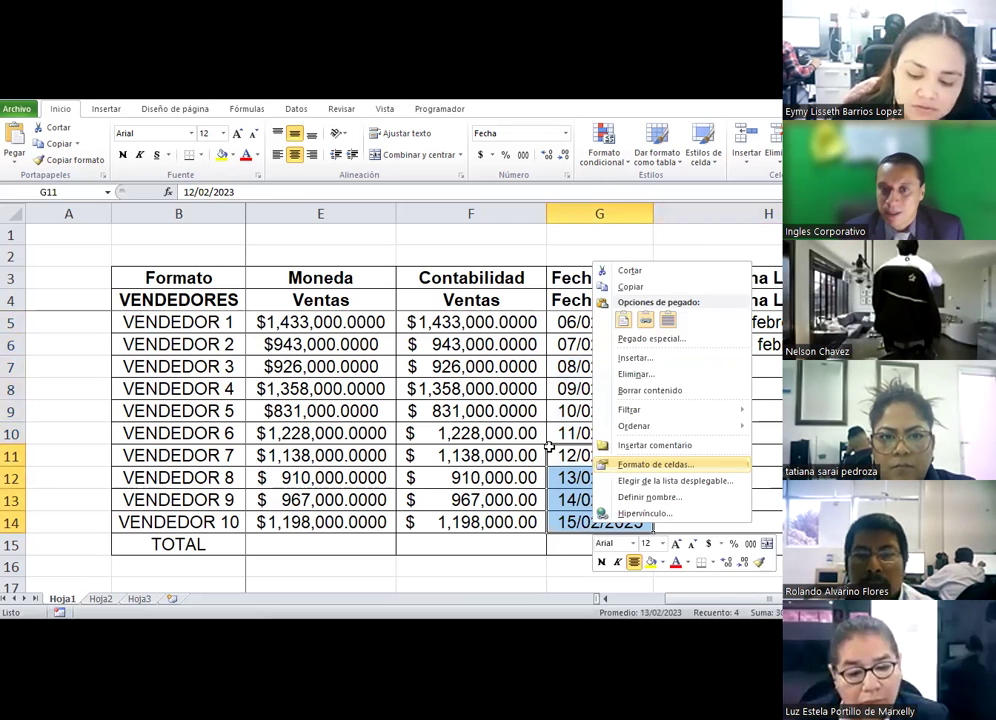
pyautogui.press('Escape')
# Format G8:G9 with the 03-14-2001 month-day-year date type.
pyautogui.moveTo(598, 389); pyautogui.dragTo(578, 410)
pyautogui.rightClick(577, 410)
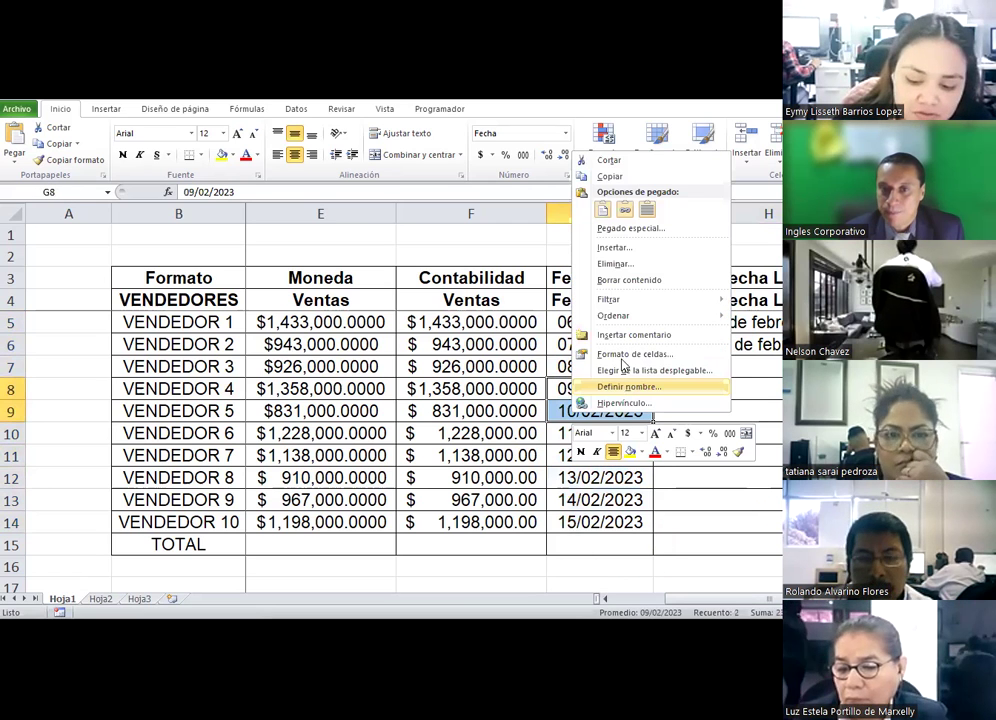
pyautogui.click(625, 354)
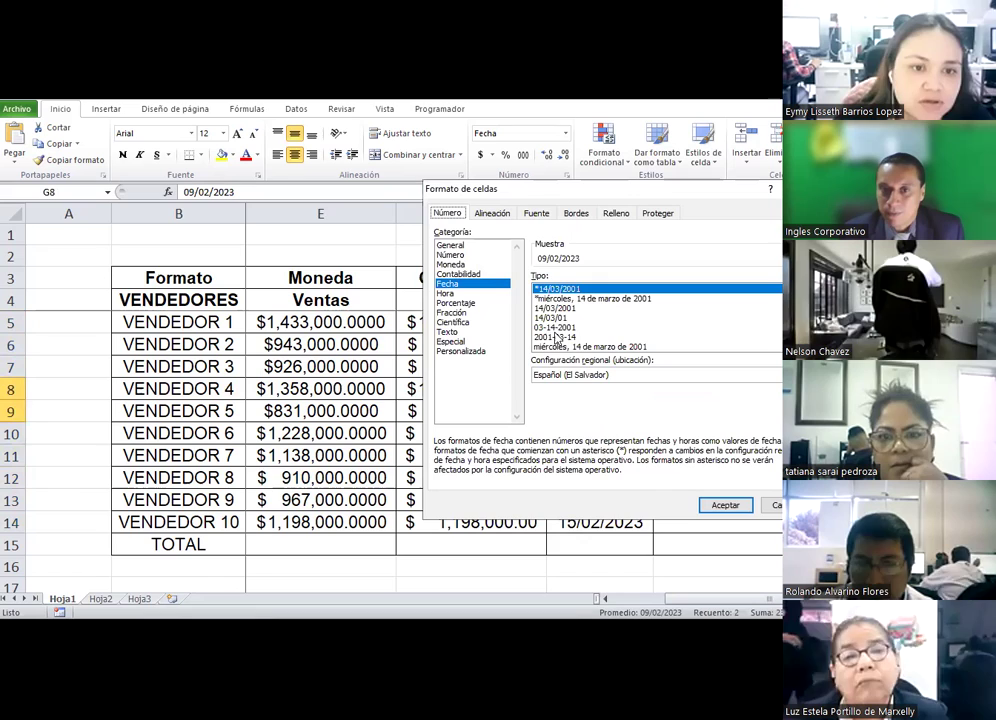
pyautogui.click(555, 327)
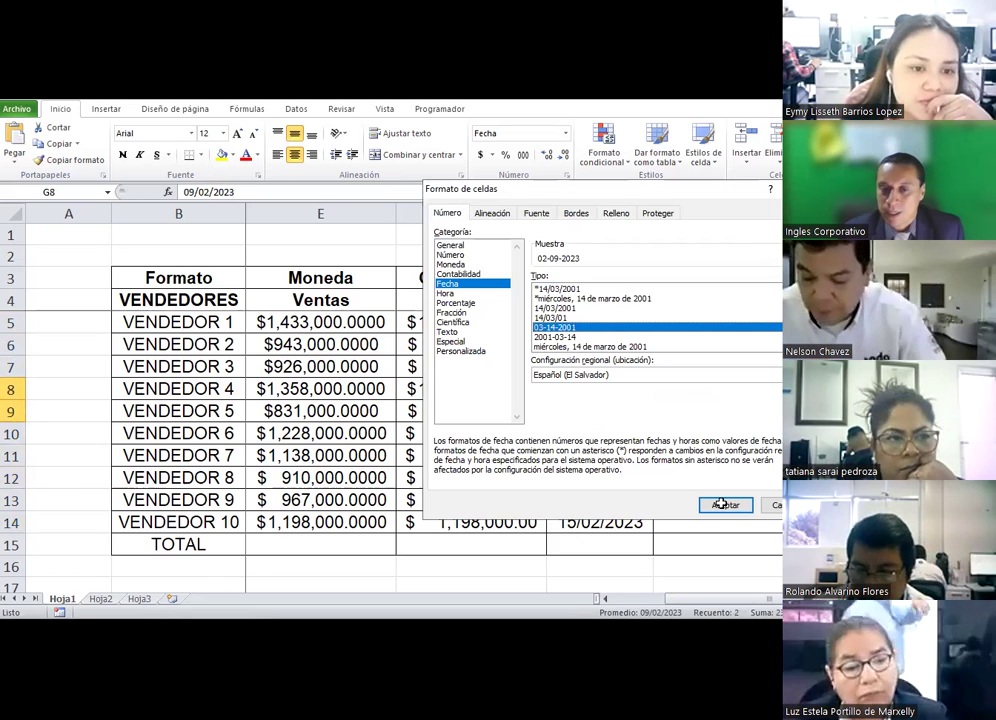
pyautogui.press('Return')
# Format G10:G11 with the 2001-03-14 year-month-day date type.
pyautogui.moveTo(600, 433); pyautogui.dragTo(600, 455)
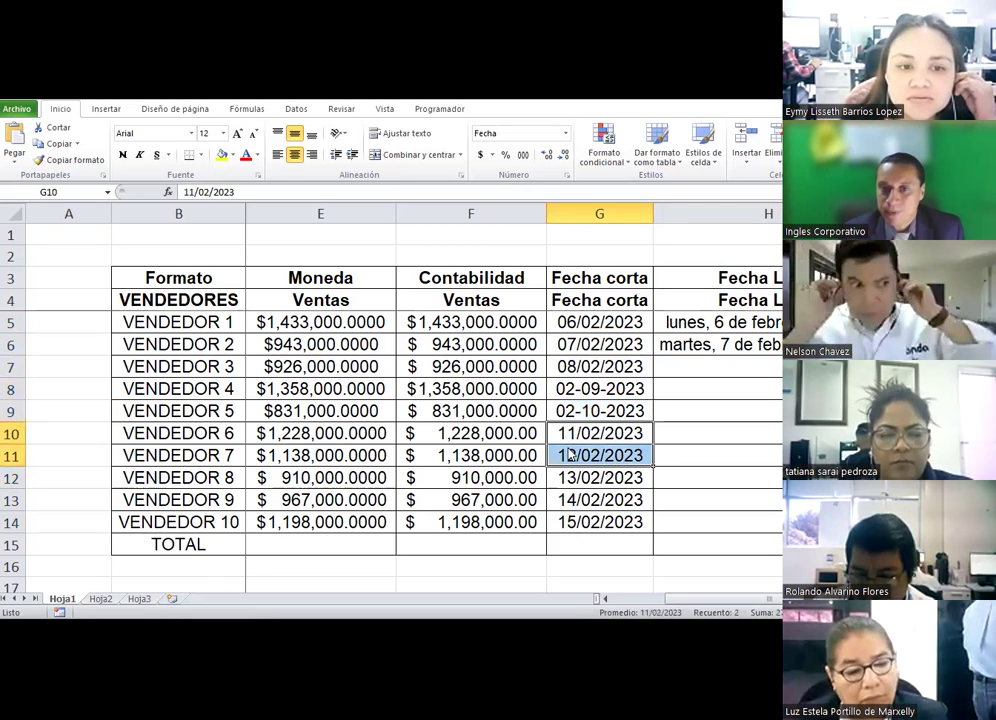
pyautogui.rightClick(570, 445)
pyautogui.click(620, 387)
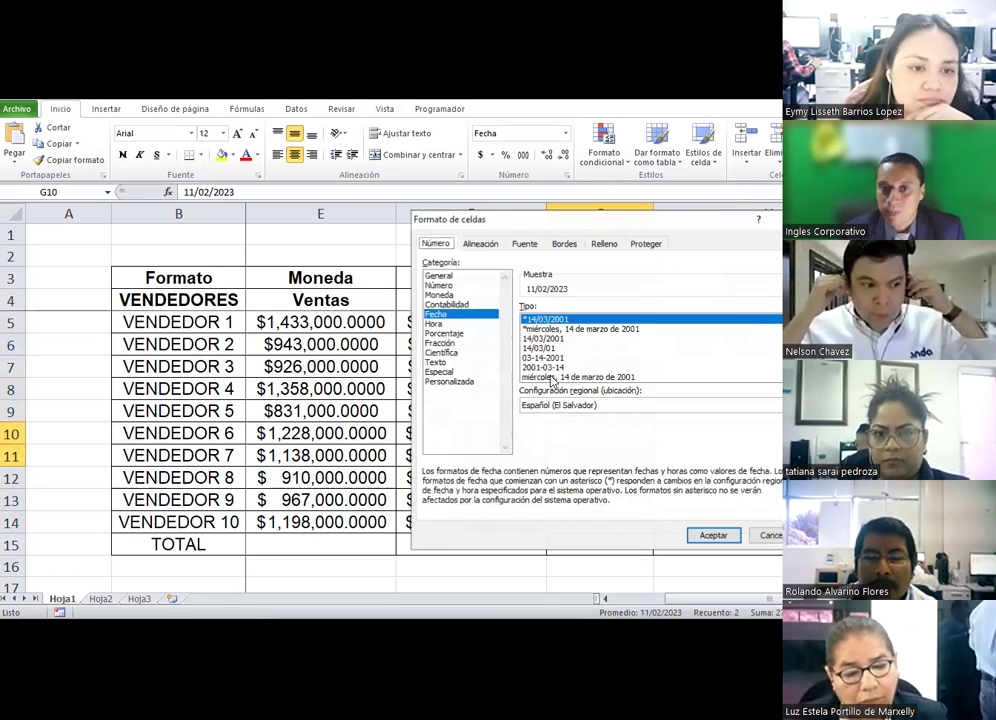
pyautogui.click(549, 369)
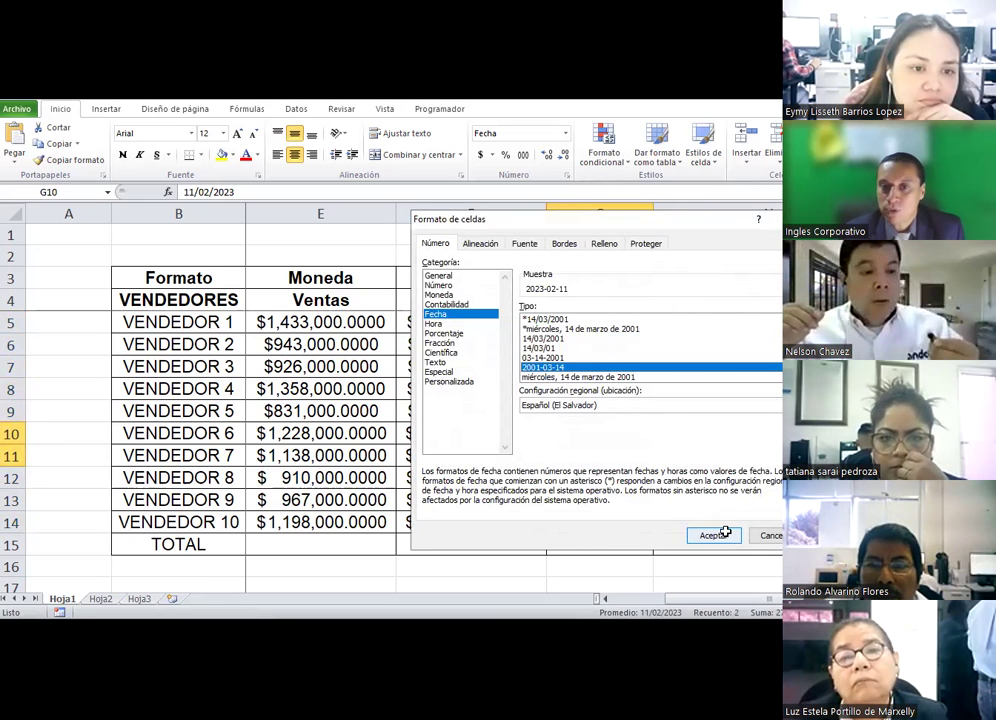
pyautogui.press('Return')
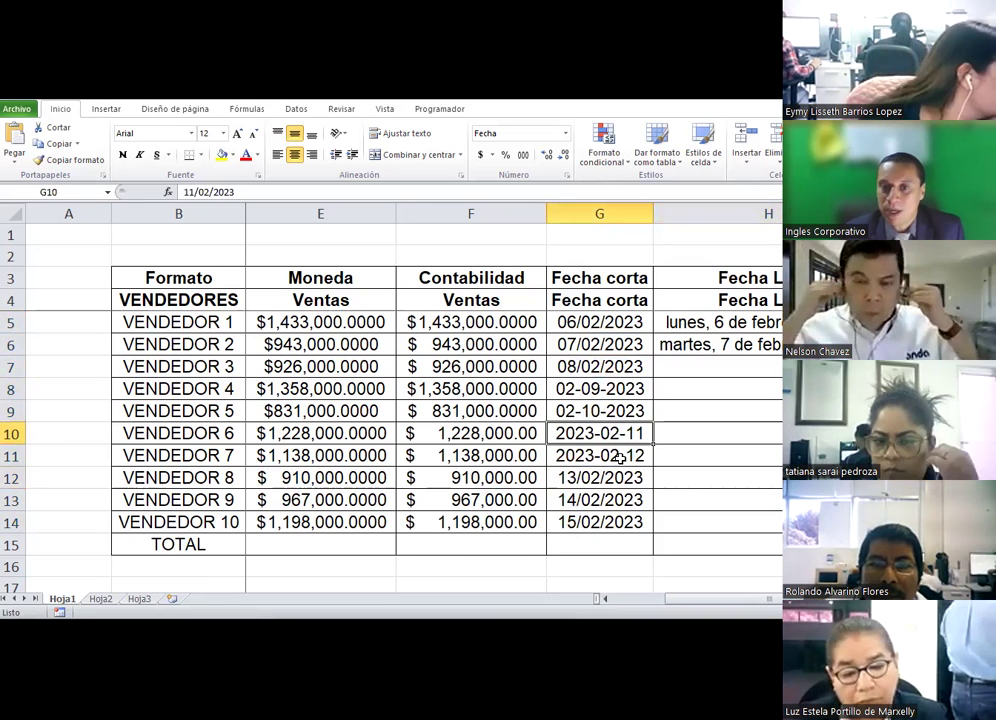
# Format G12:G14 with the two-digit-year 14/03/01 date type.
pyautogui.moveTo(612, 477); pyautogui.dragTo(600, 521)
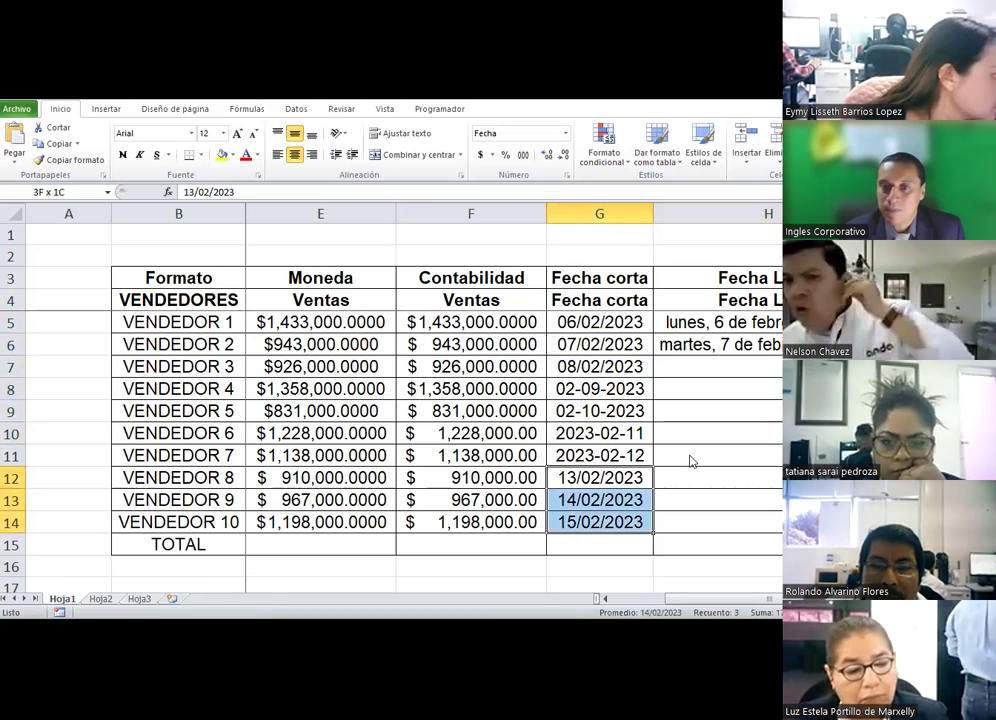
pyautogui.hotkey('ctrl', '1')
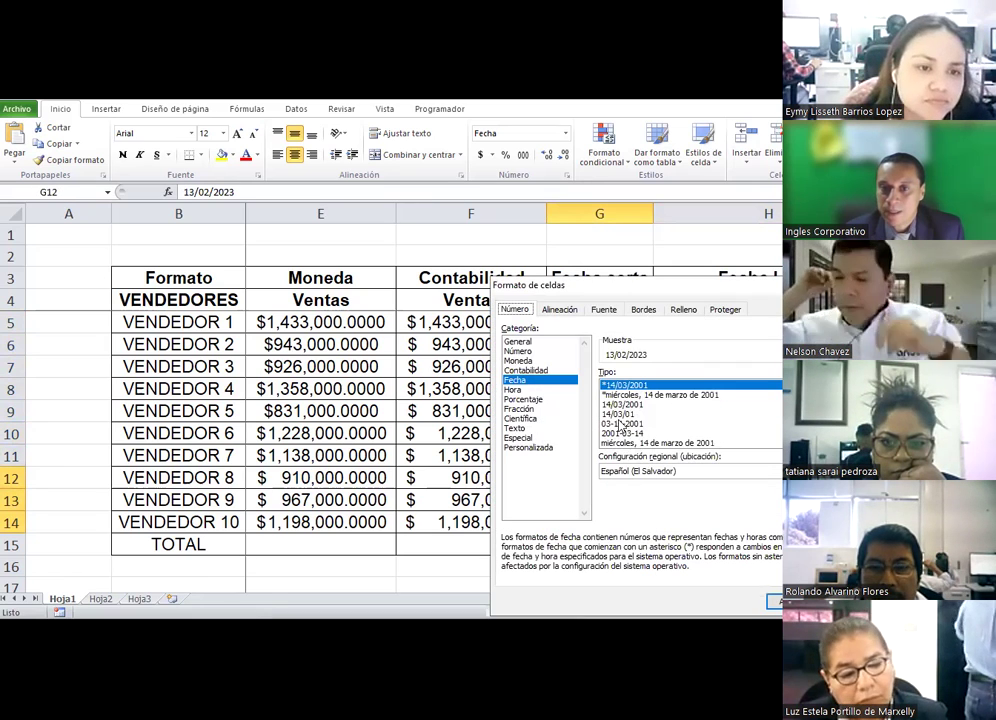
pyautogui.click(617, 414)
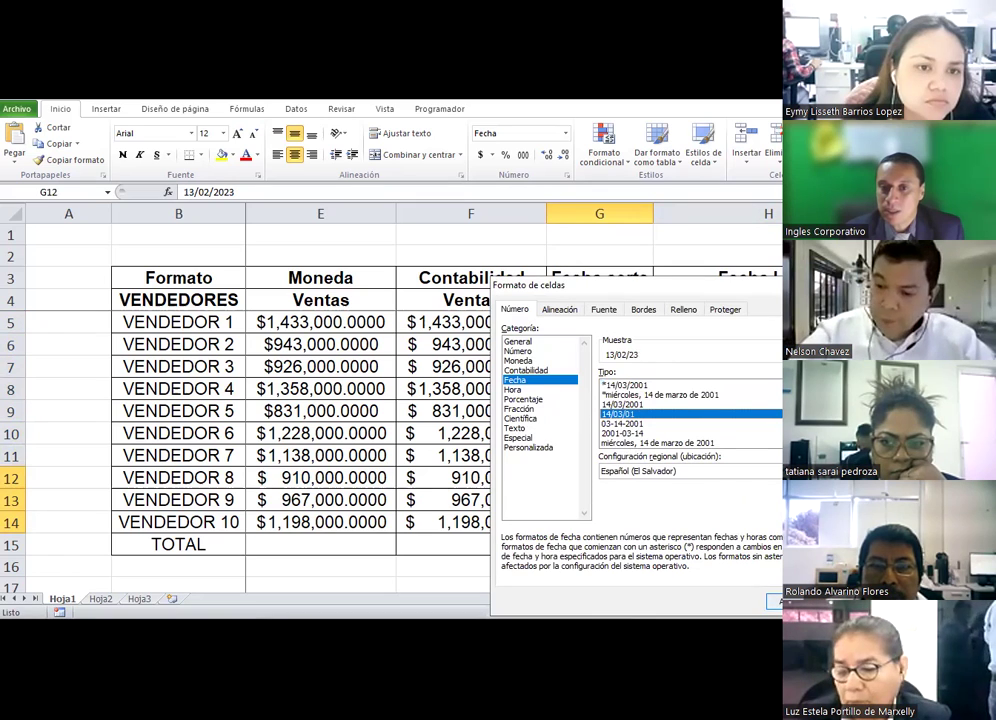
pyautogui.press('Return')
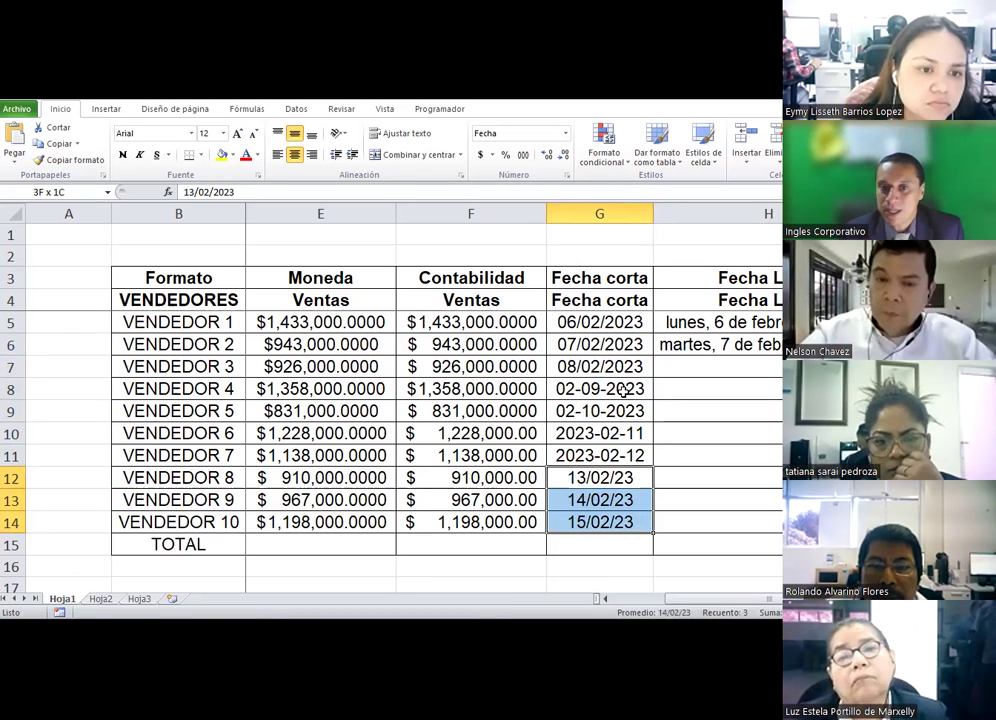
pyautogui.click(621, 392)
# Fill the long dates from H6 down to H14, through miércoles, 15 de febrero de 2023.
pyautogui.click(616, 462)
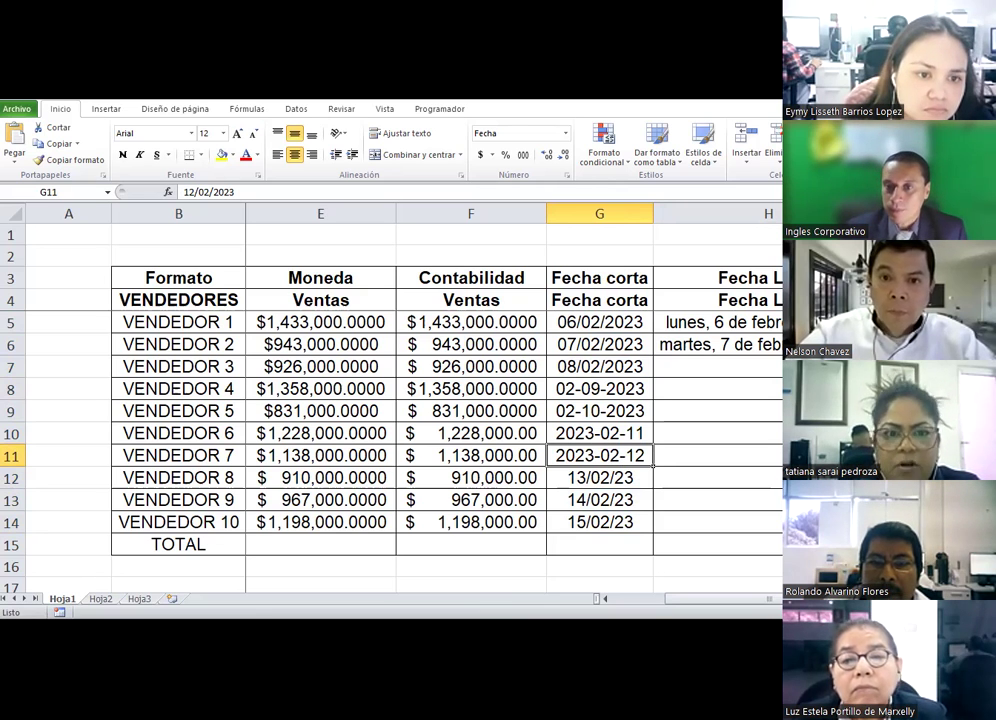
pyautogui.click(718, 344)
pyautogui.moveTo(780, 355); pyautogui.dragTo(780, 520)
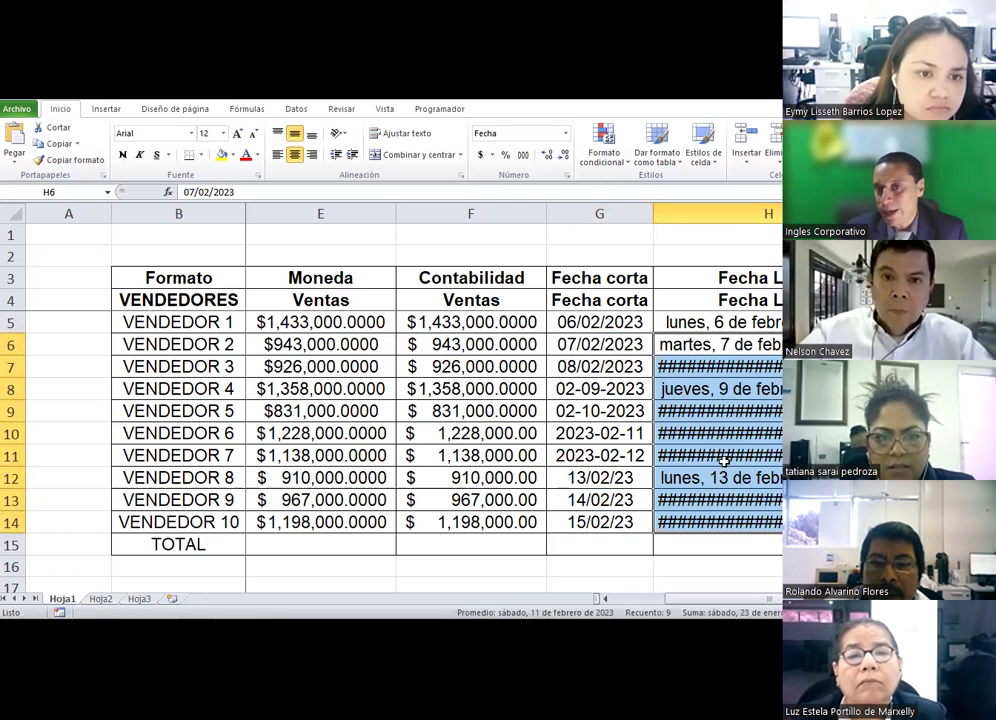
pyautogui.press('Down')
pyautogui.click(707, 412)
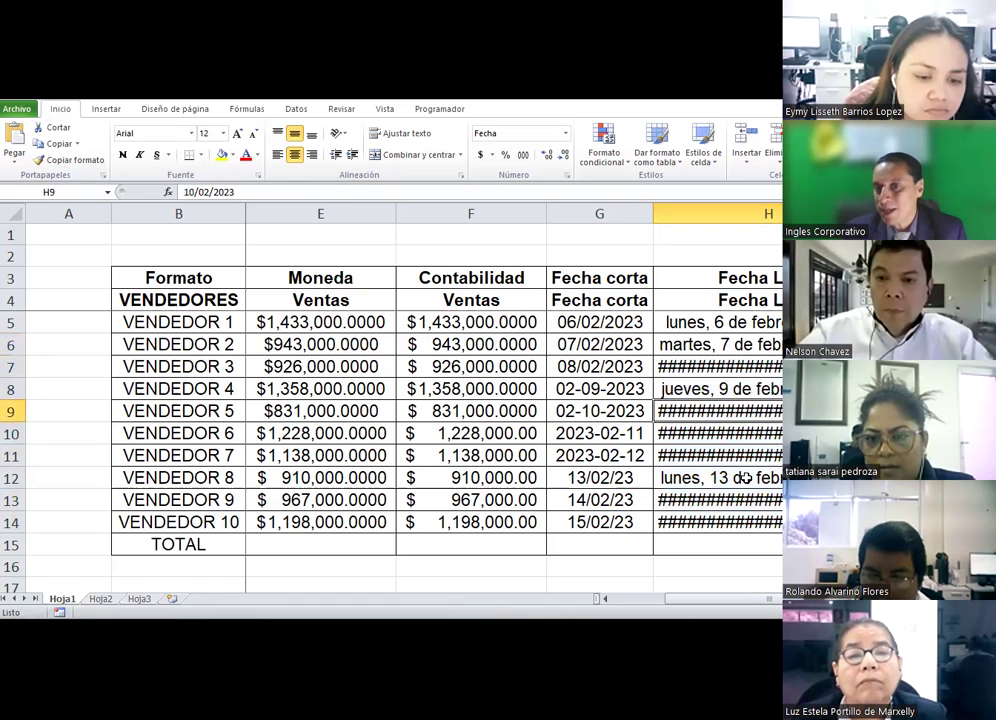
pyautogui.click(718, 433)
pyautogui.hscroll(2, 545, 440)
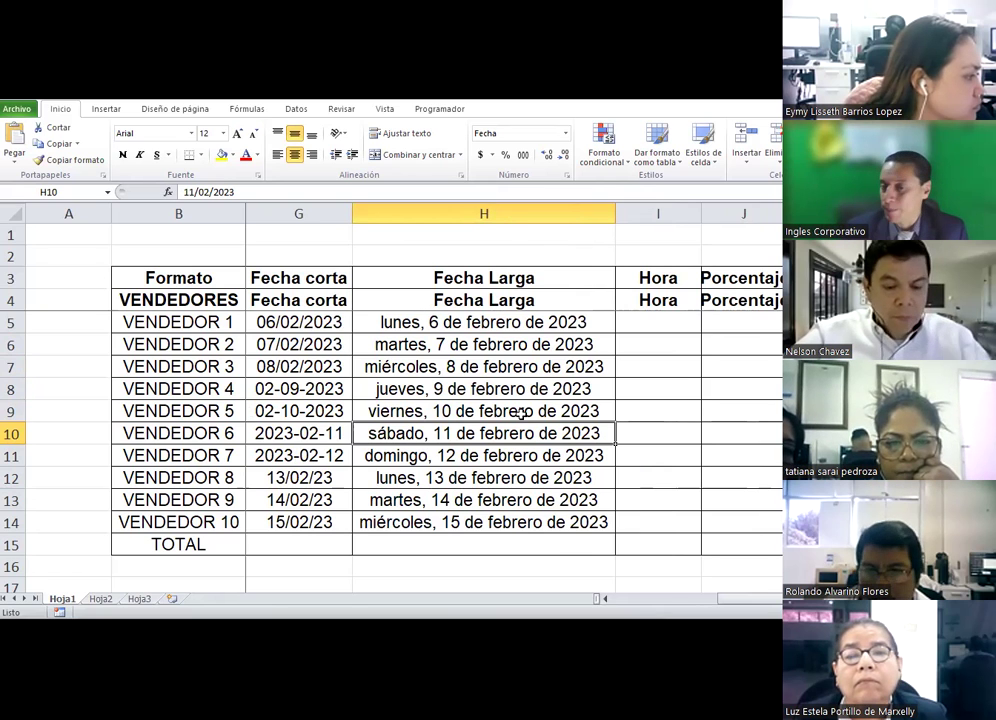
# AutoFit the Porcentaje column width with Alt+H, O, I.
pyautogui.press('Right')
pyautogui.press('Right')
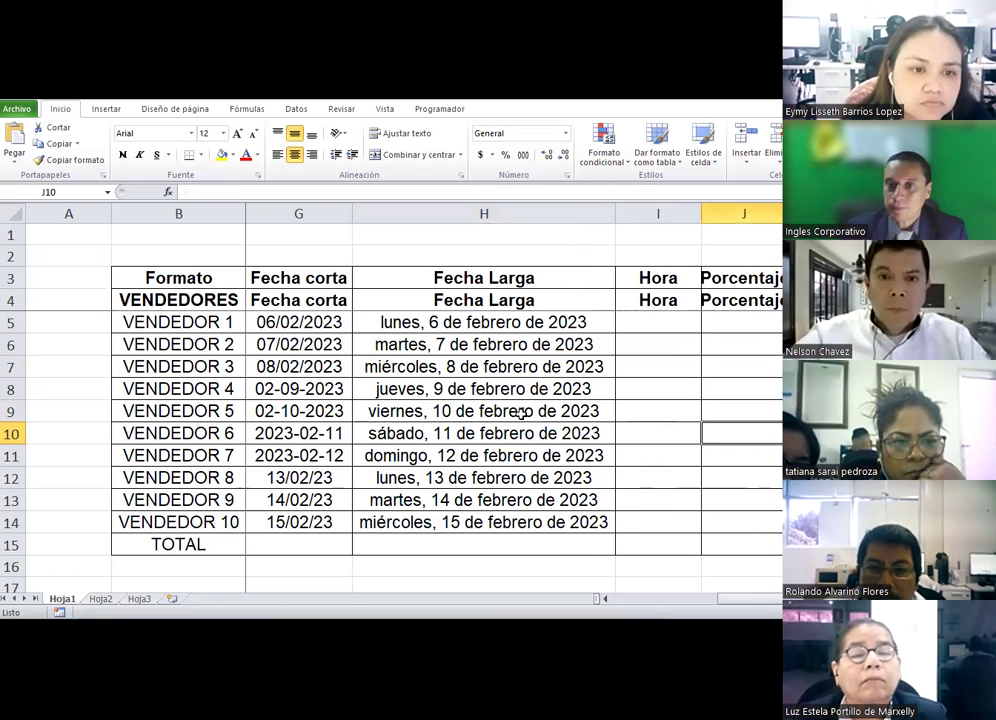
pyautogui.press('Right')
pyautogui.press('Right')
pyautogui.press('Right')
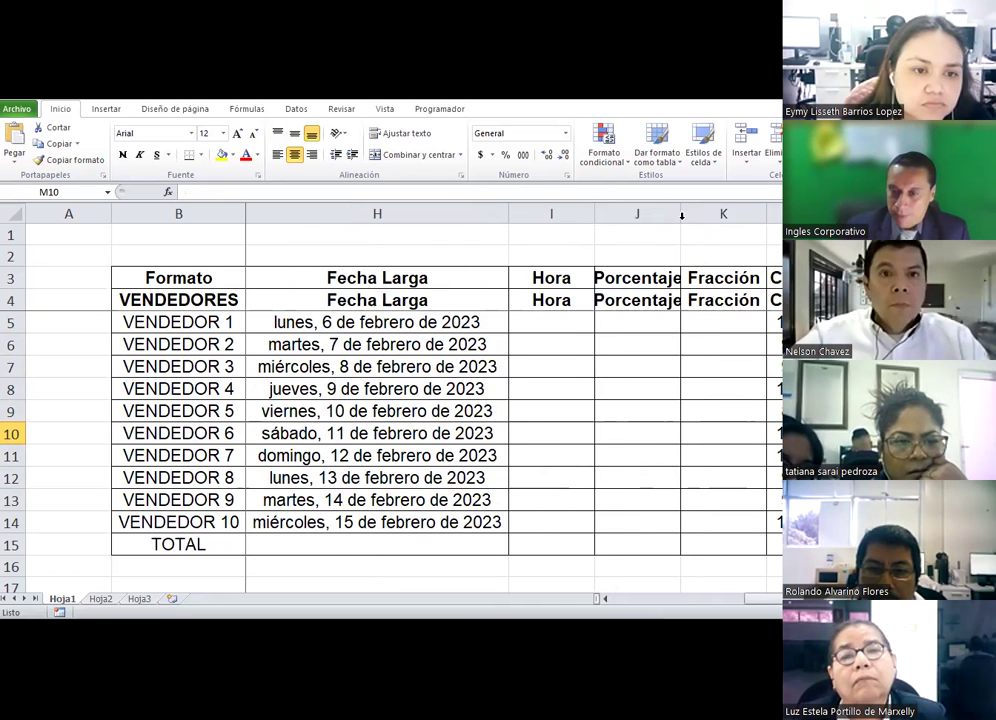
pyautogui.hotkey('alt', 'h')
pyautogui.press('o')
pyautogui.press('i')
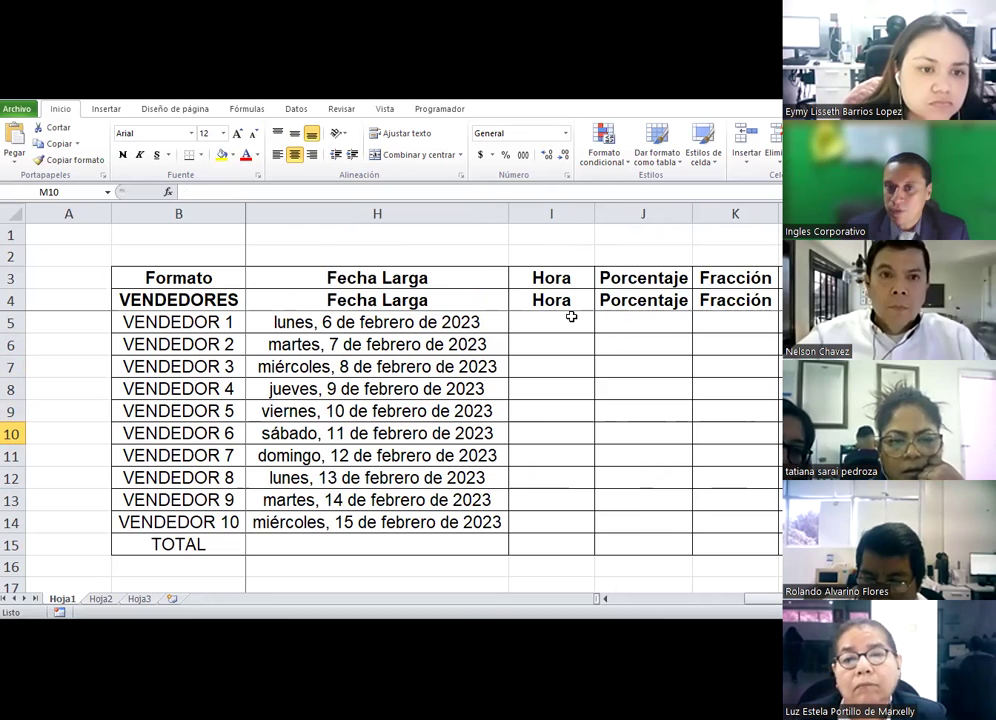
pyautogui.moveTo(551, 322); pyautogui.dragTo(564, 513)
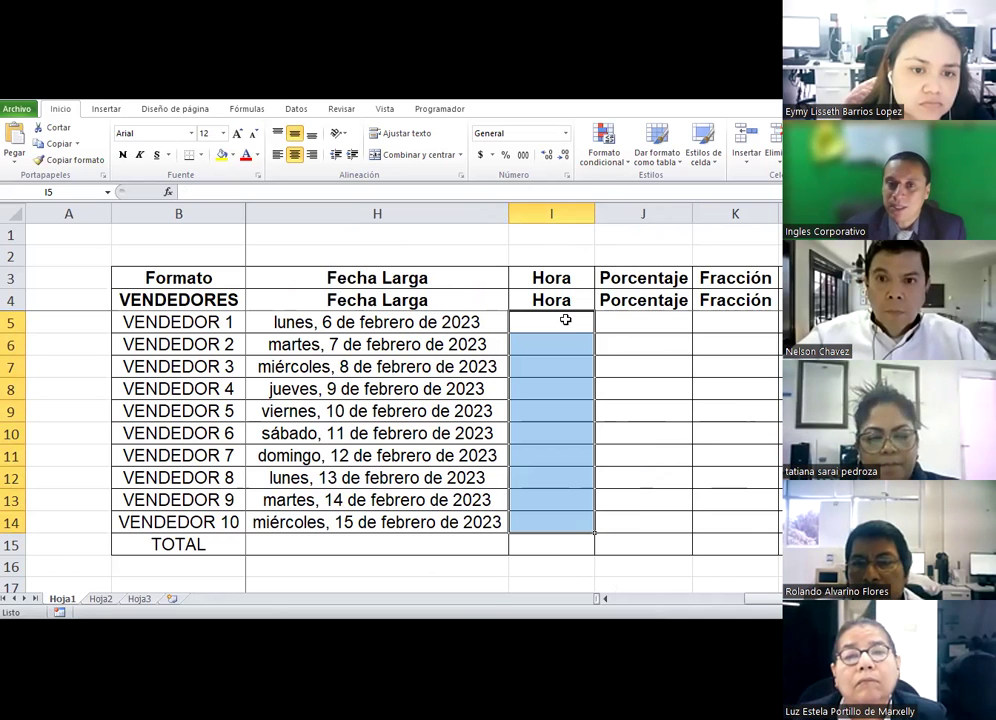
# Format the Hora cells I5:I14 with the 24-hour 13:30:55 time type.
pyautogui.rightClick(567, 325)
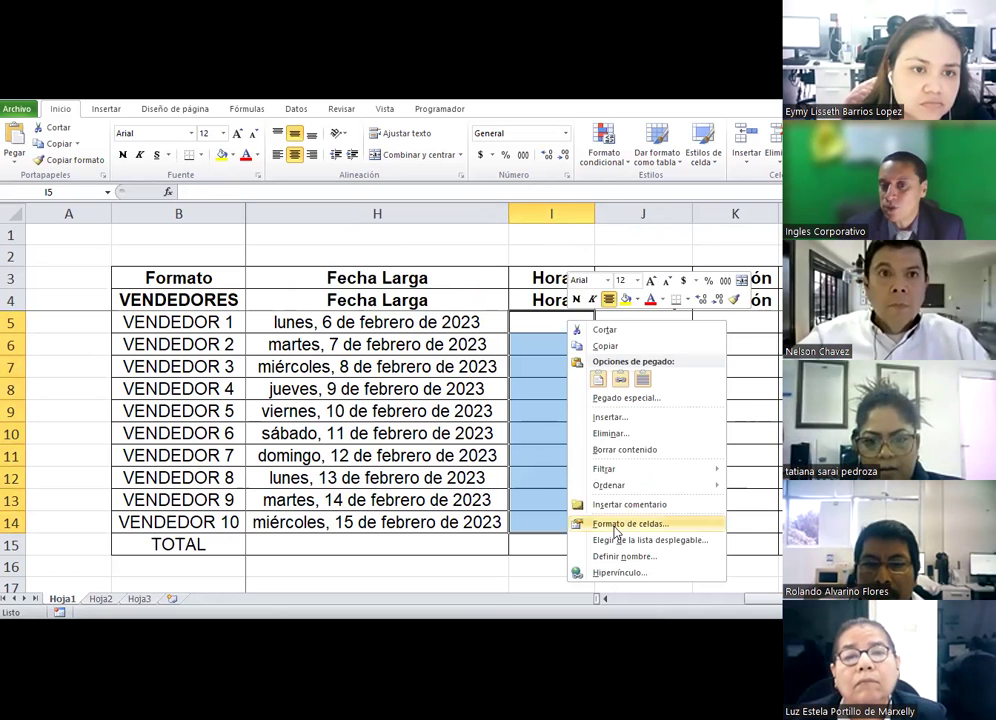
pyautogui.click(616, 525)
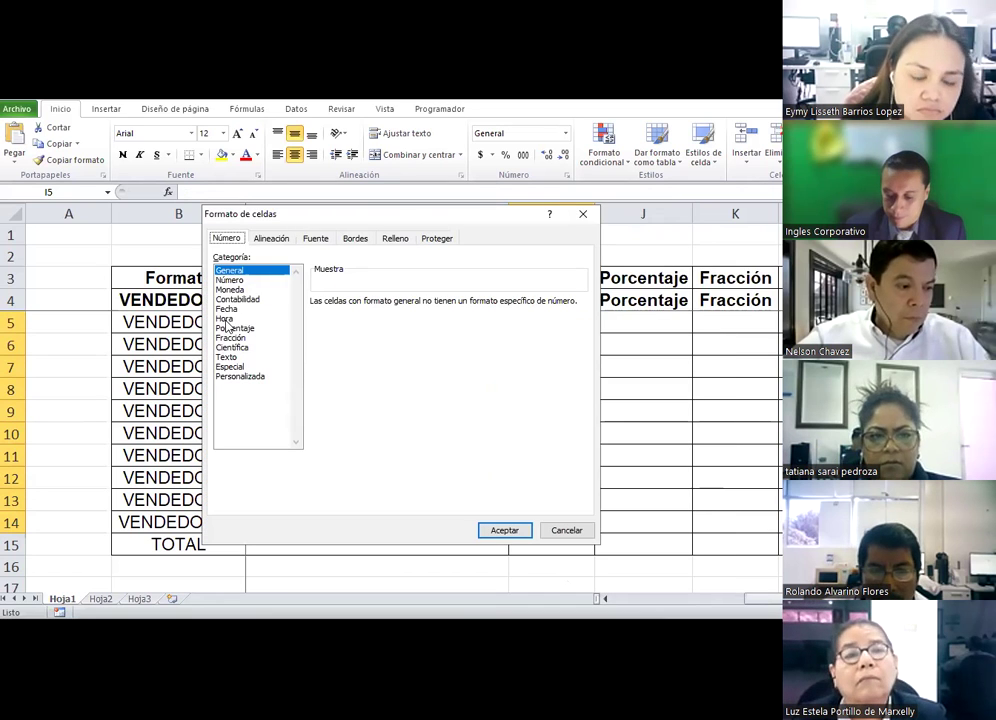
pyautogui.click(226, 319)
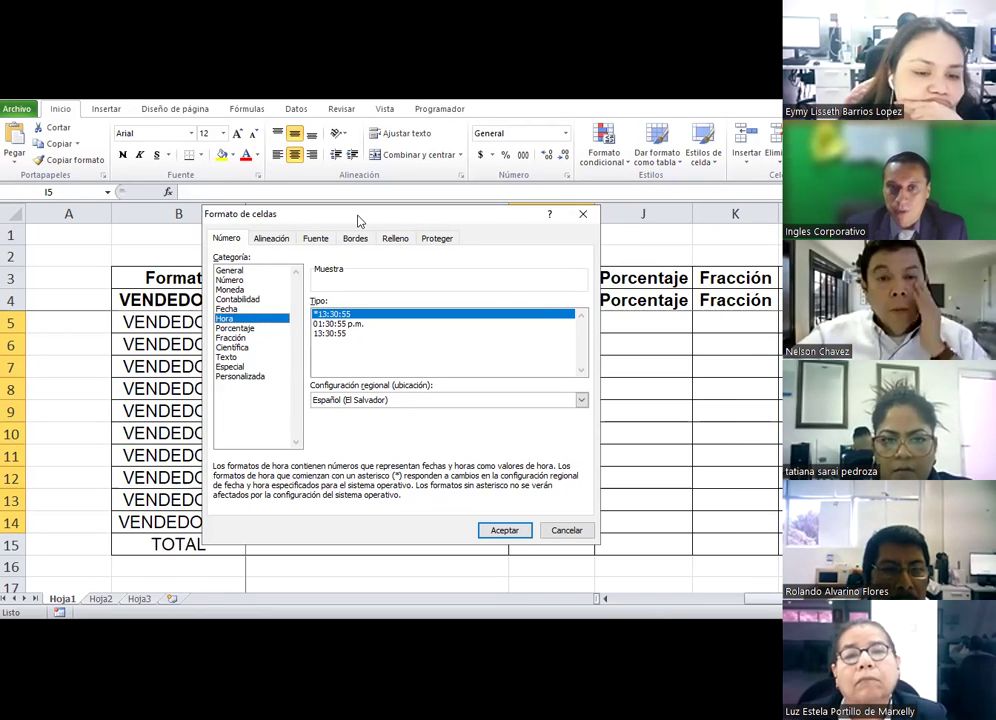
pyautogui.moveTo(358, 220); pyautogui.dragTo(225, 200)
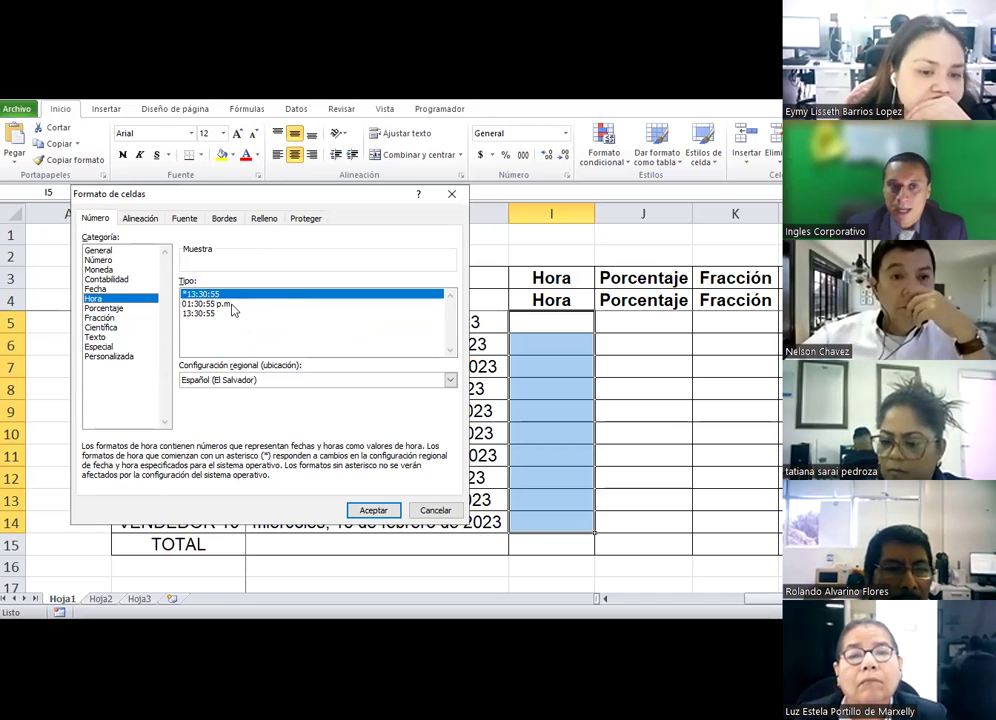
pyautogui.click(232, 306)
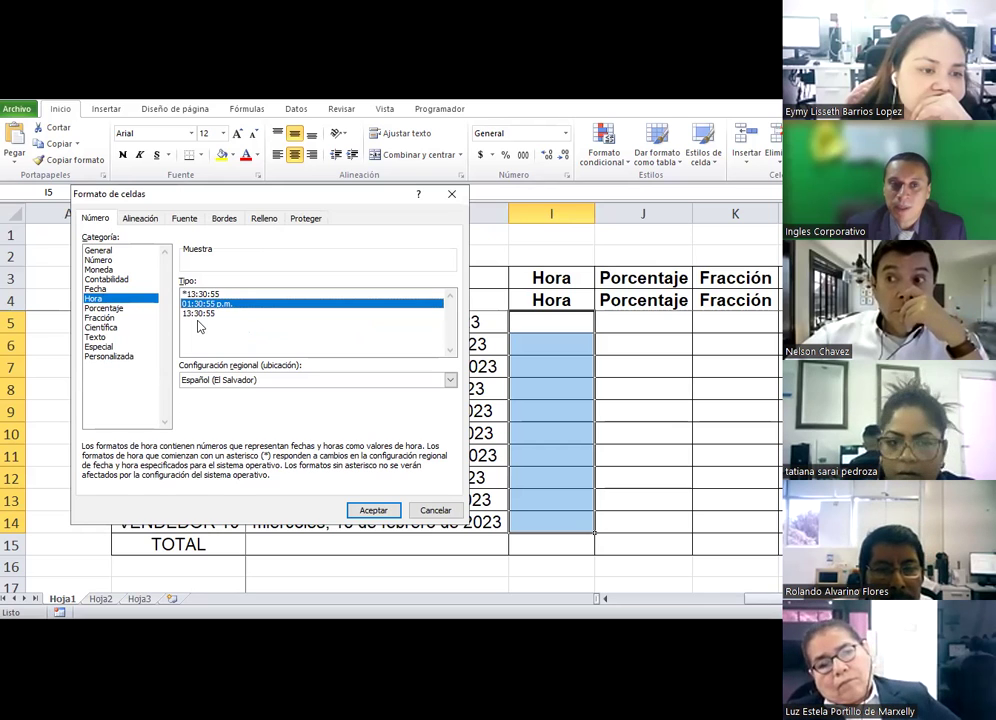
pyautogui.click(221, 315)
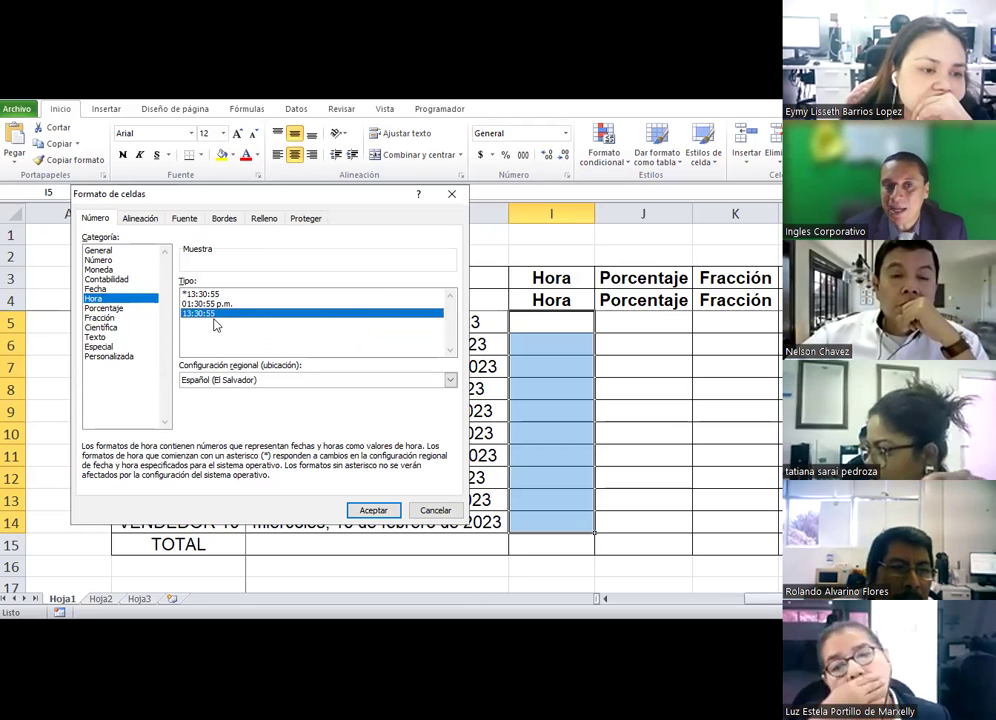
pyautogui.click(373, 510)
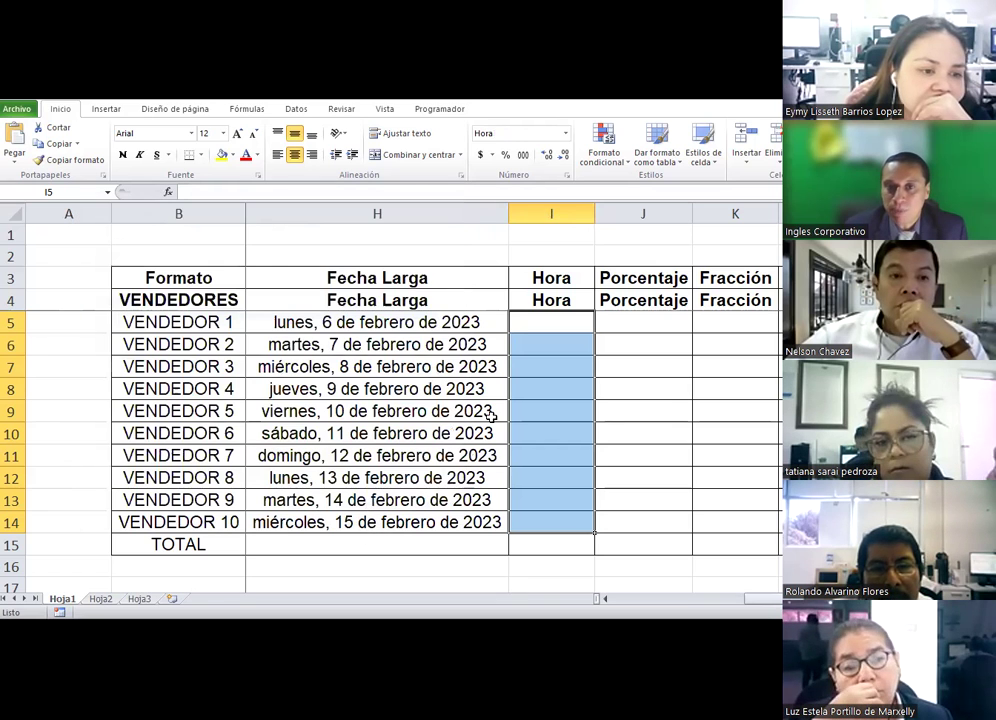
# Enter 8:00 in I5 and 20:00 in I6 of the Hora column.
pyautogui.click(536, 323)
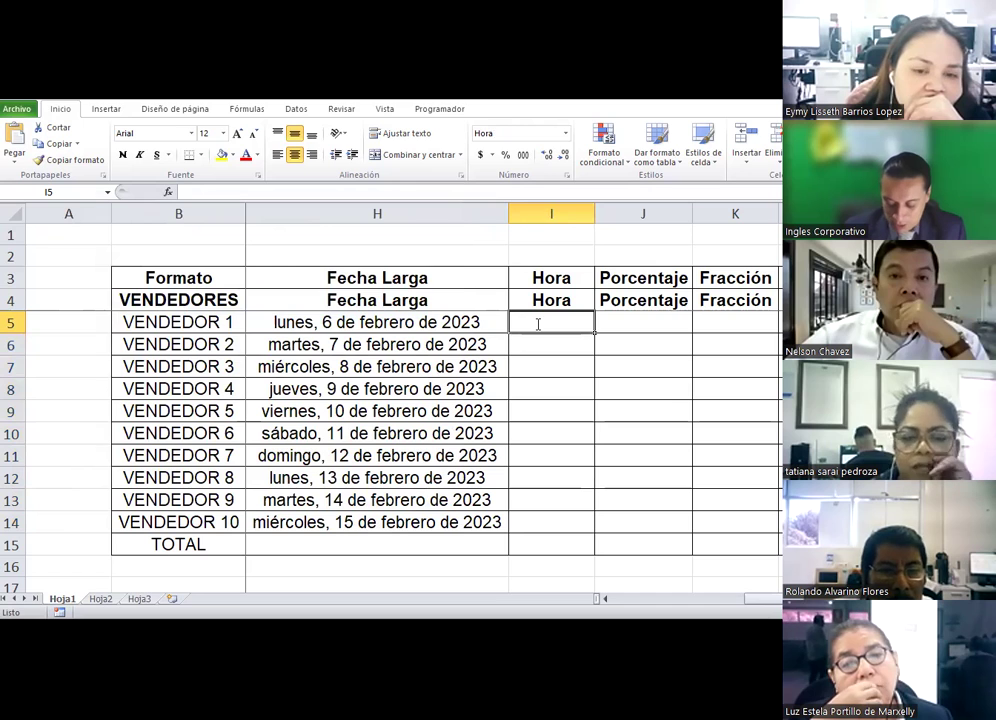
pyautogui.write('8:00')
pyautogui.press('Return')
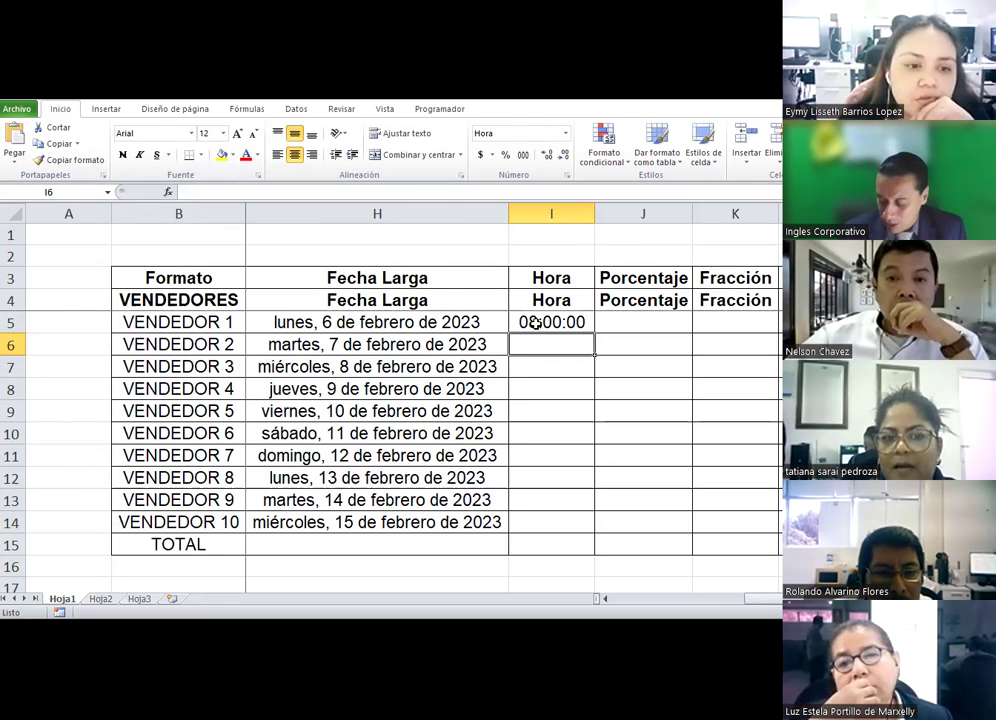
pyautogui.write('20:00')
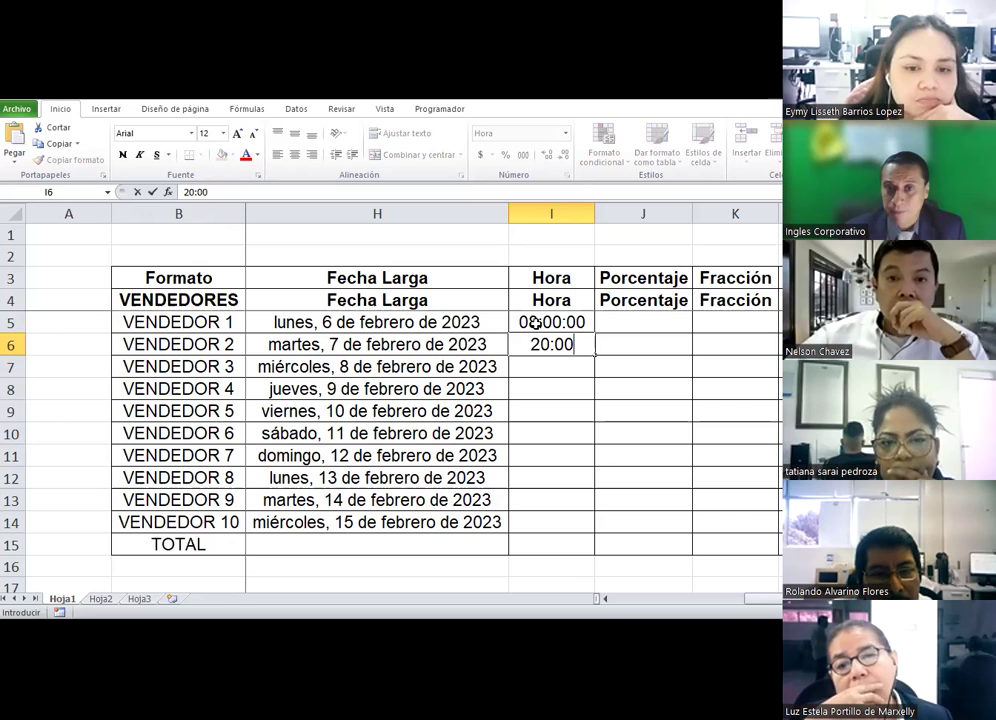
pyautogui.press('Return')
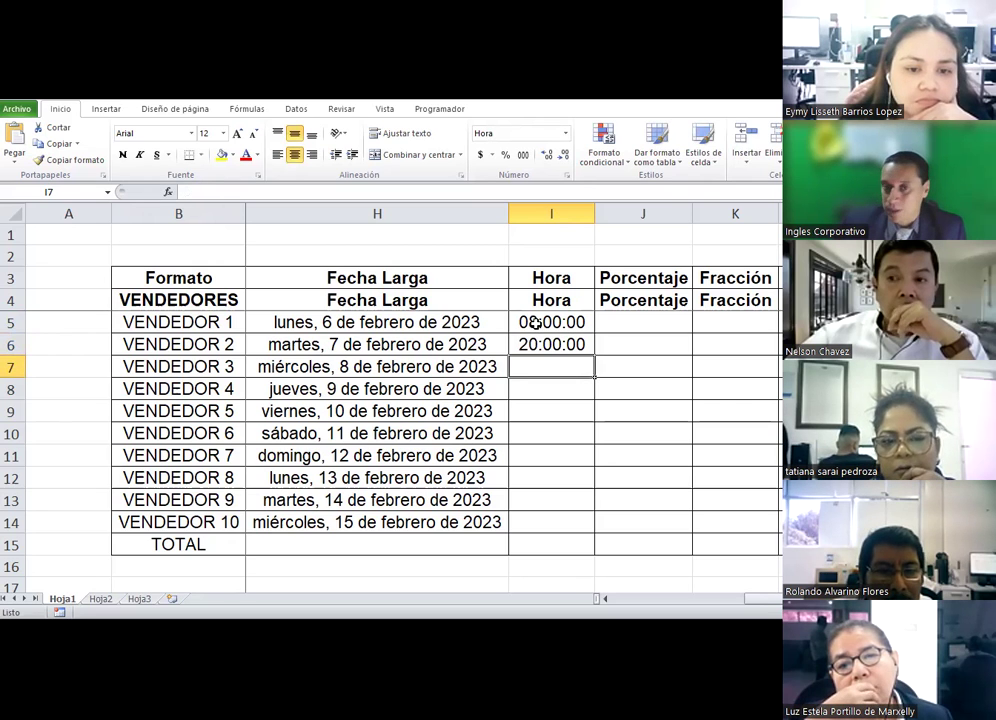
# Format I7:I8 with the 12-hour 01:30:55 p.m. time format.
pyautogui.keyDown('shift'); pyautogui.click(537, 391); pyautogui.keyUp('shift')
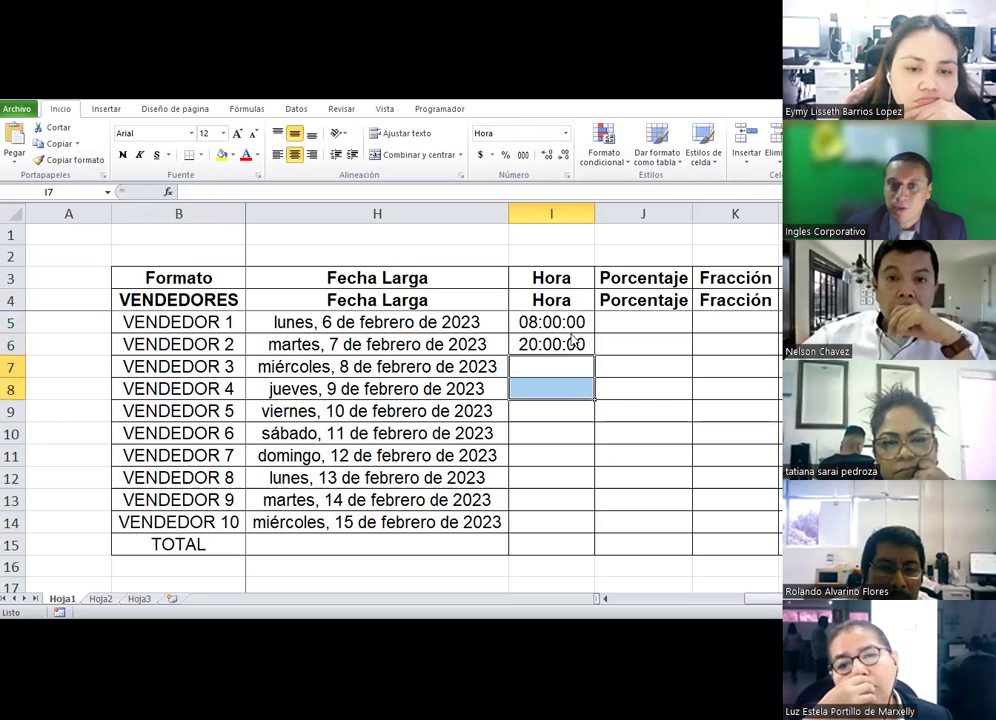
pyautogui.hotkey('shift', 'F10')
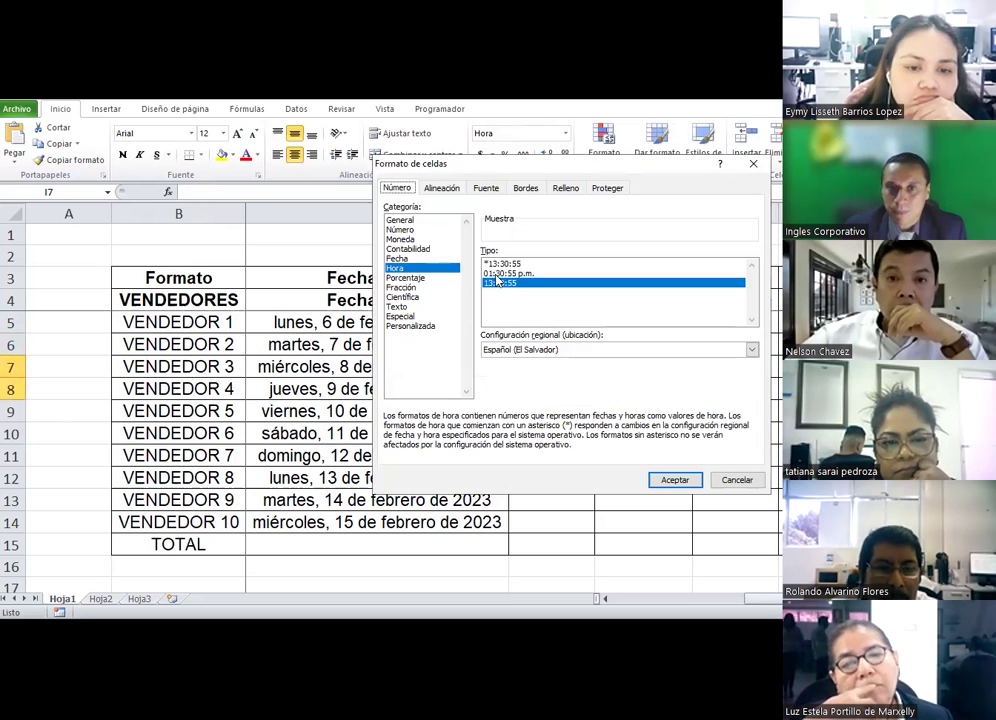
pyautogui.click(498, 273)
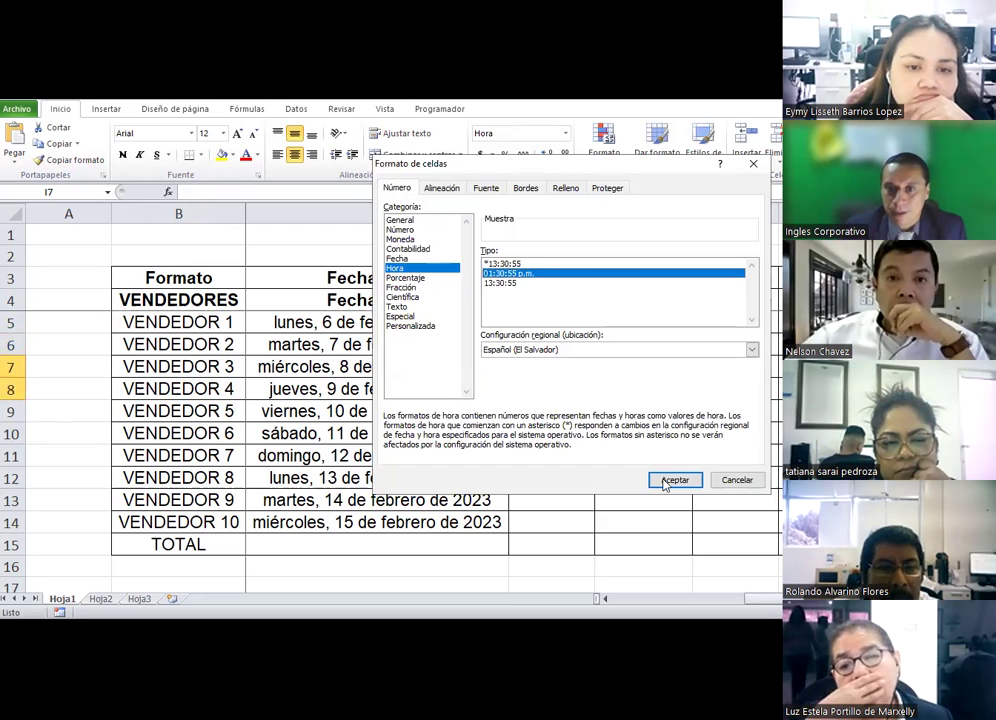
pyautogui.press('Return')
# Enter 8:00:00 p.m. in I7 and 8:00 a.m. in I8.
pyautogui.click(564, 368)
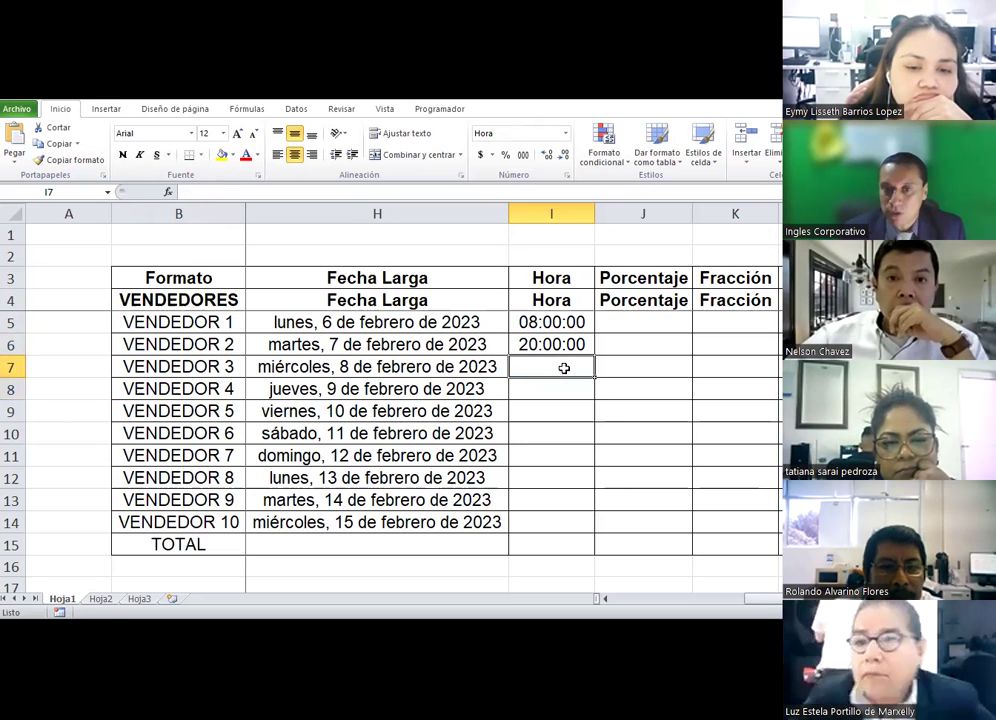
pyautogui.write('8')
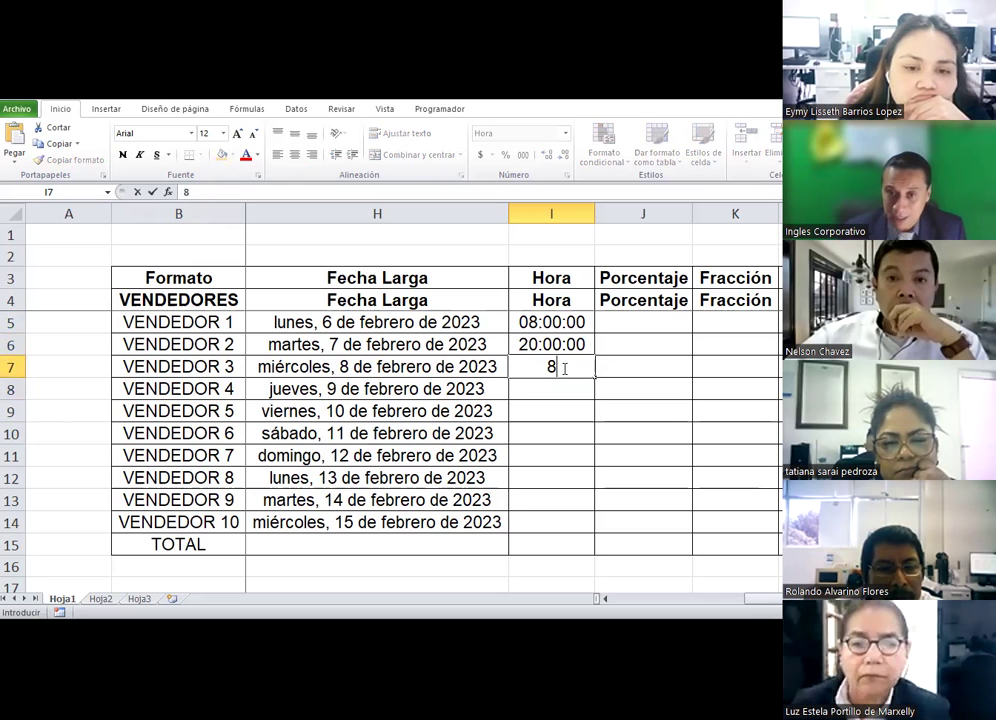
pyautogui.write(':00:00 p.m.')
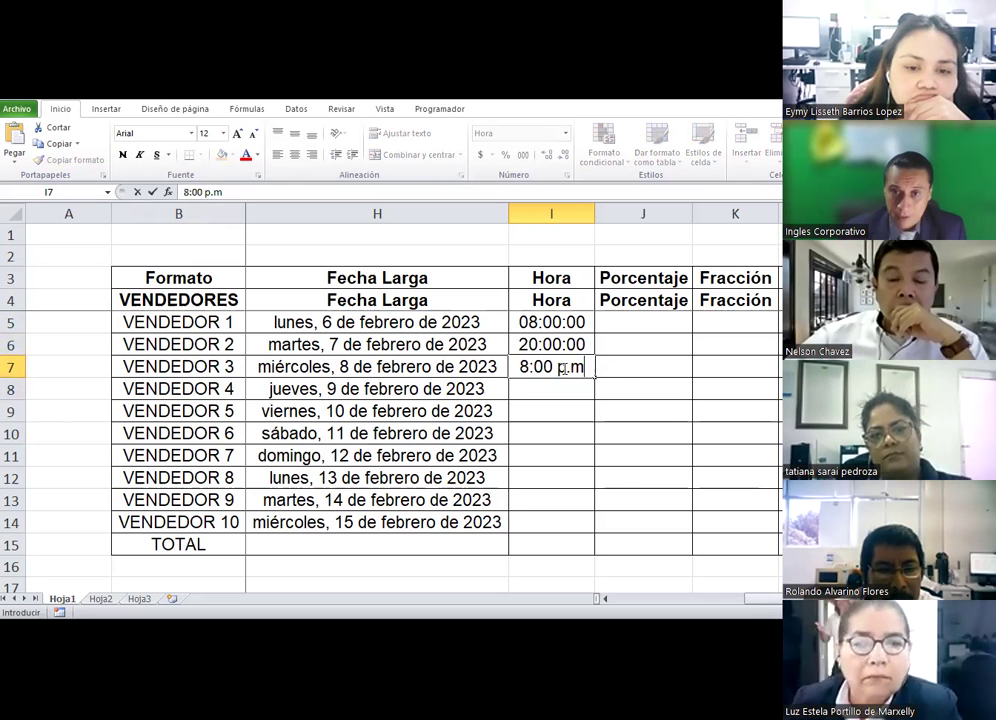
pyautogui.press('Return')
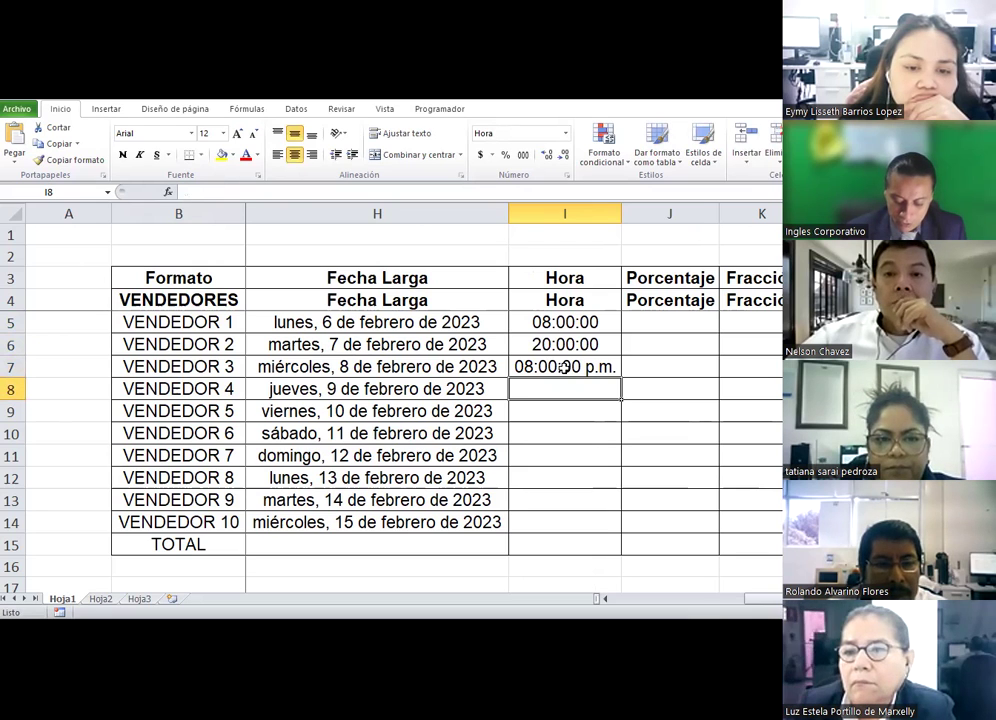
pyautogui.write('8:00')
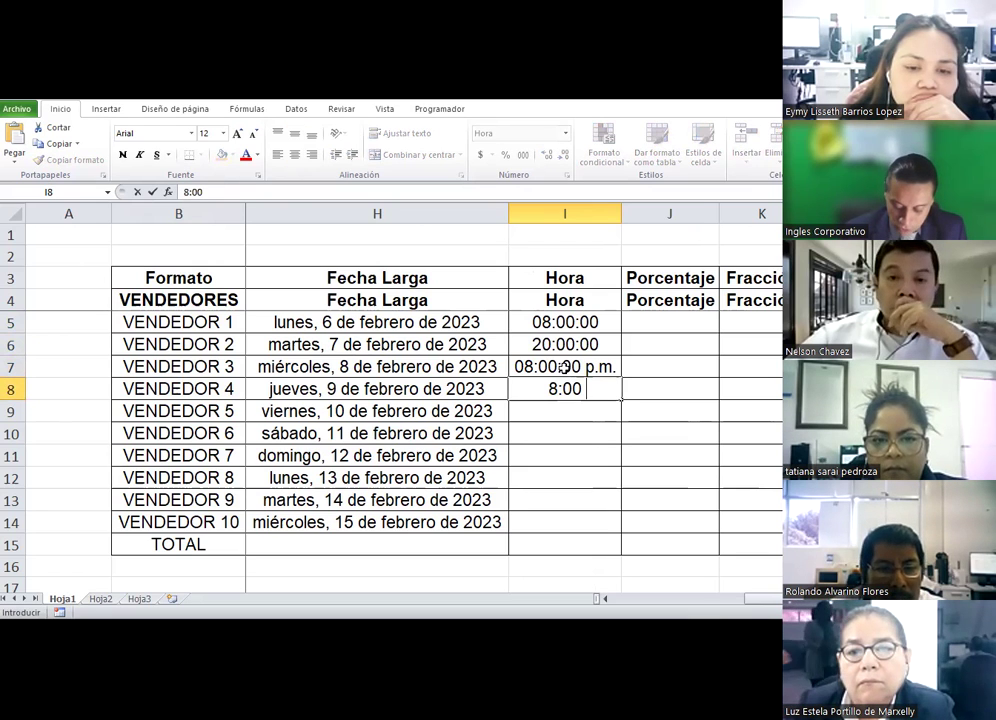
pyautogui.write(' a.m')
pyautogui.press('Return')
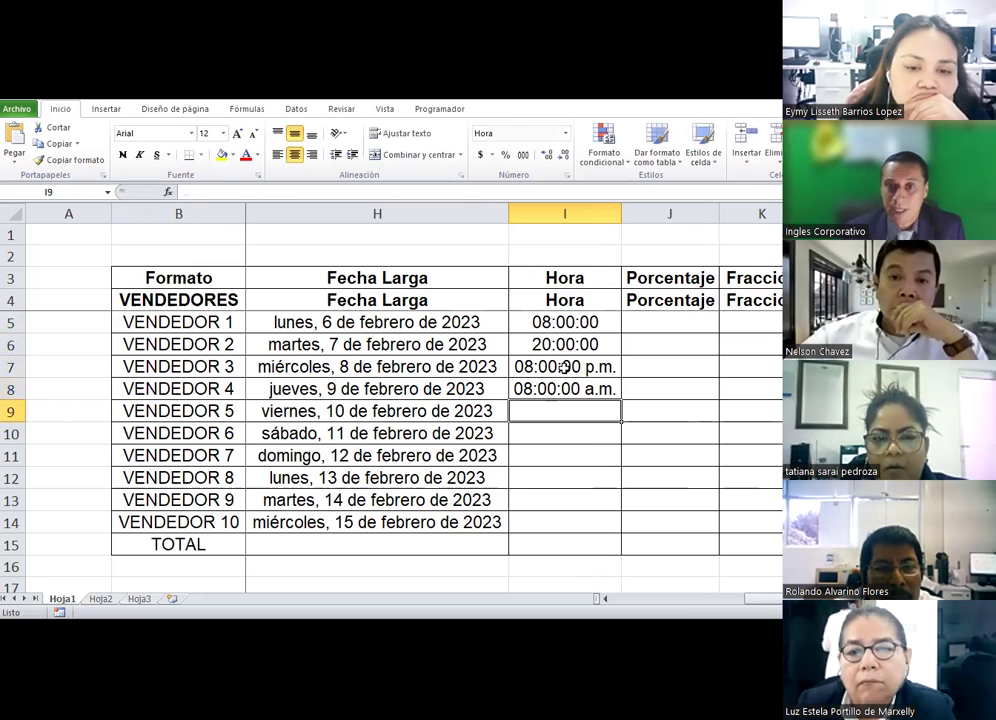
pyautogui.press('Up')
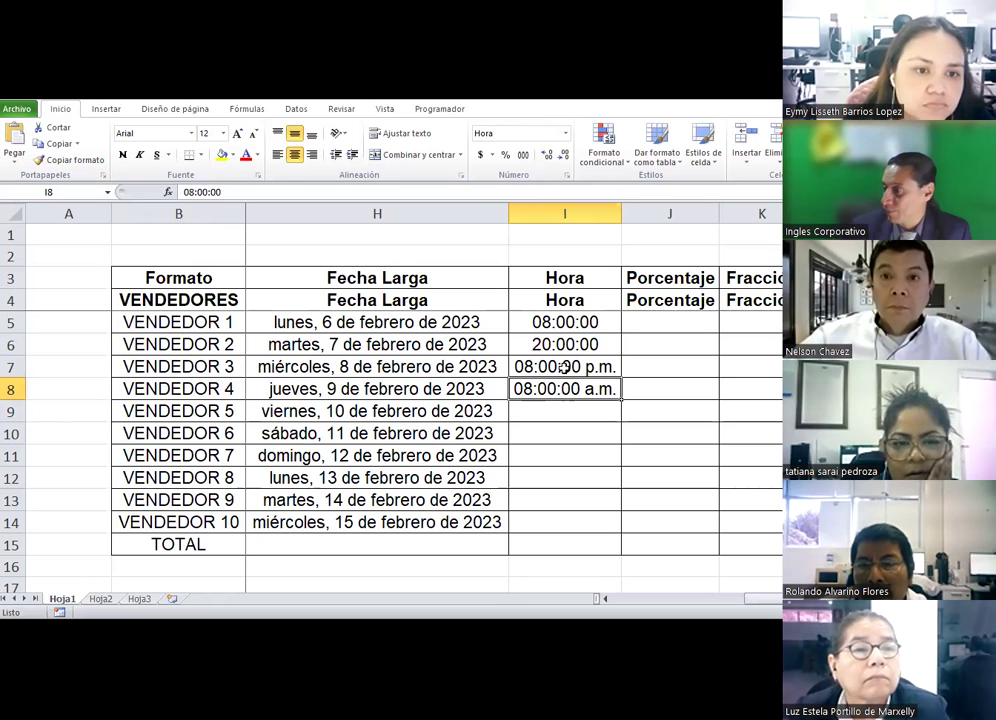
# Autofit column M so the Fecha en texto heading fits completely.
pyautogui.press('Right')
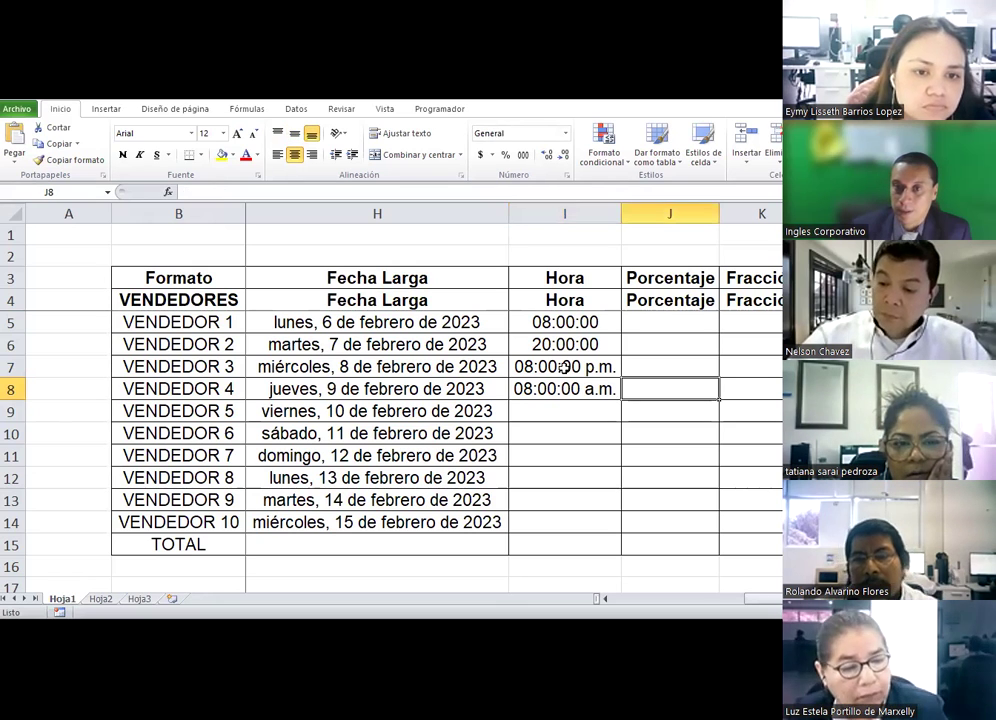
pyautogui.press('Right')
pyautogui.press('Right')
pyautogui.press('Right')
pyautogui.press('Left')
pyautogui.press('Left')
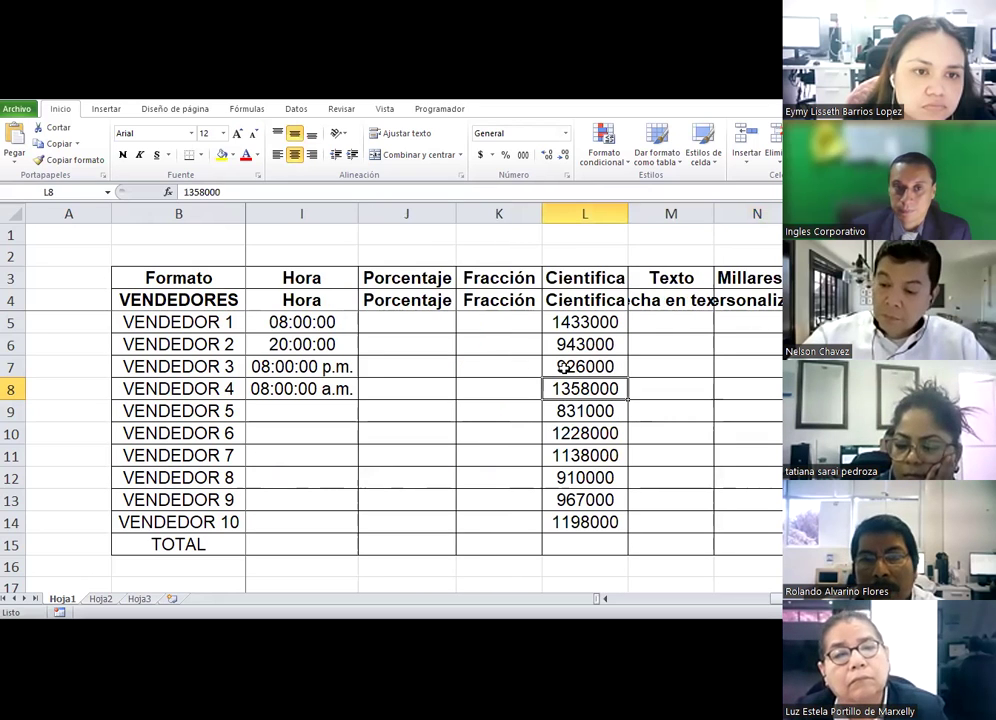
pyautogui.press('Up')
pyautogui.press('Up')
pyautogui.press('Up')
pyautogui.press('Left')
pyautogui.press('Left')
pyautogui.press('Left')
pyautogui.press('Right')
pyautogui.press('Right')
pyautogui.press('Right')
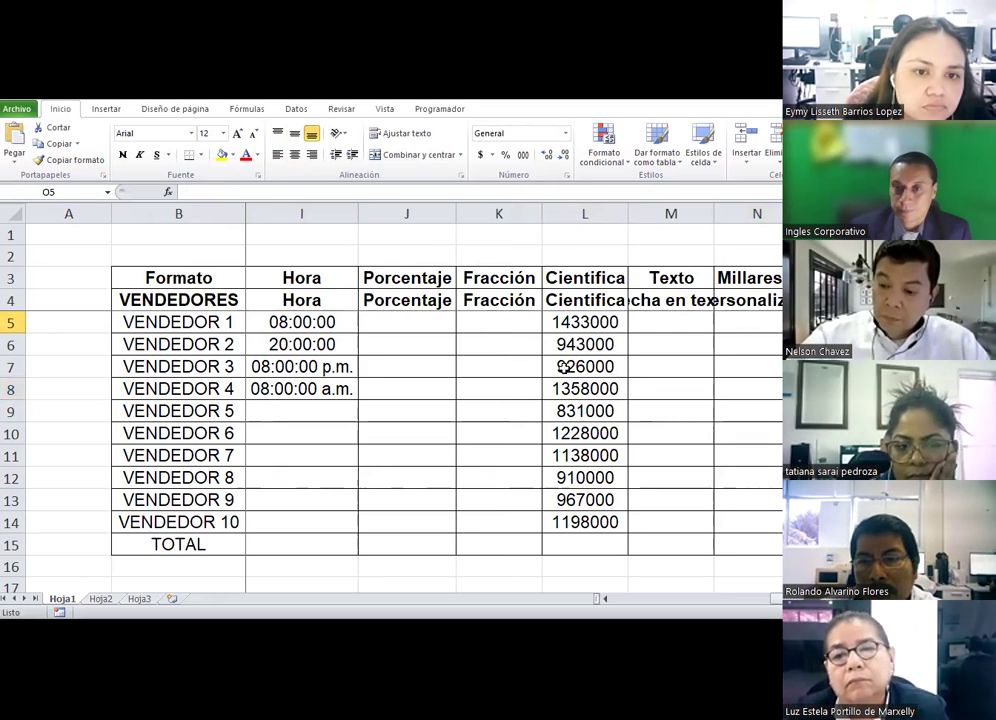
pyautogui.doubleClick(714, 213)
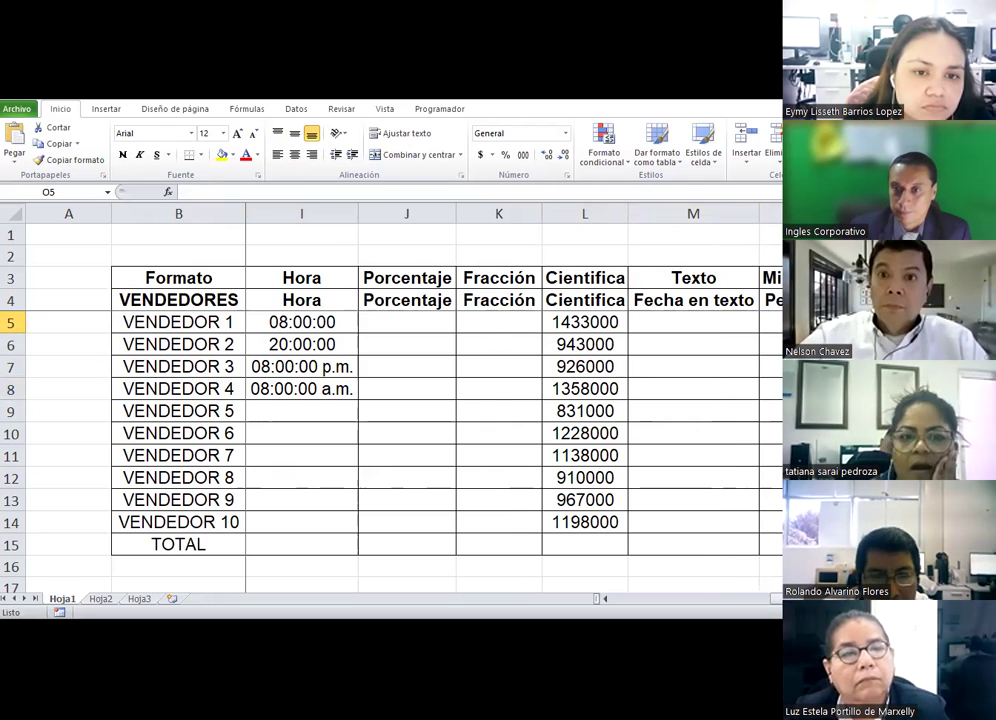
# Scroll across the sheet to review the Porcentaje, Cientifica and Texto columns.
pyautogui.hscroll(1, 450, 400)
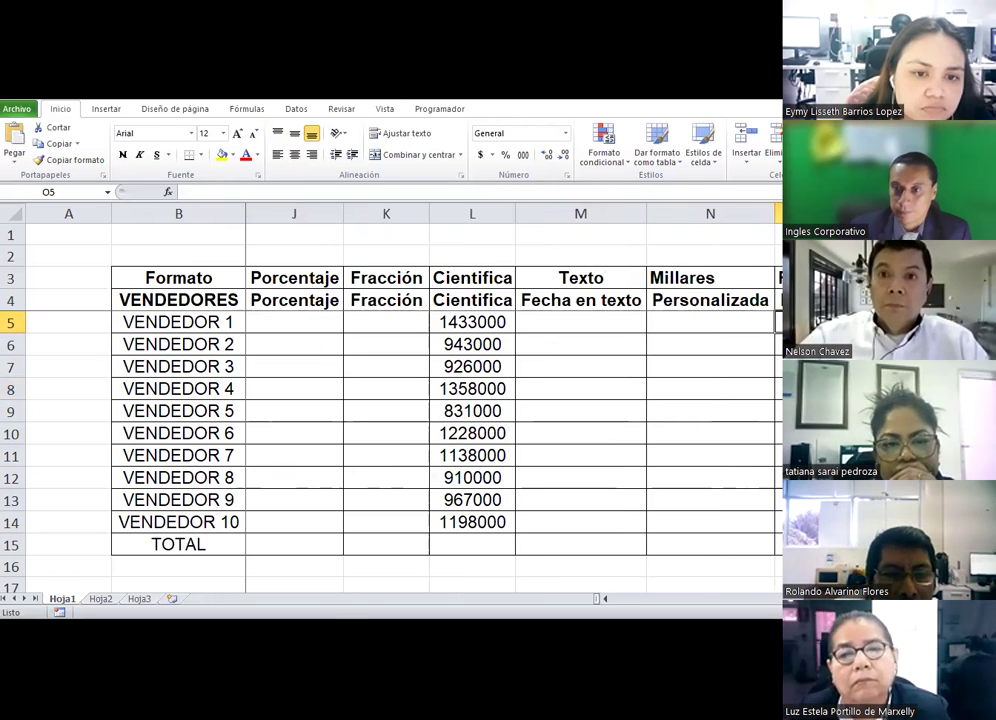
pyautogui.hscroll(1, 450, 400)
pyautogui.hscroll(1, 450, 400)
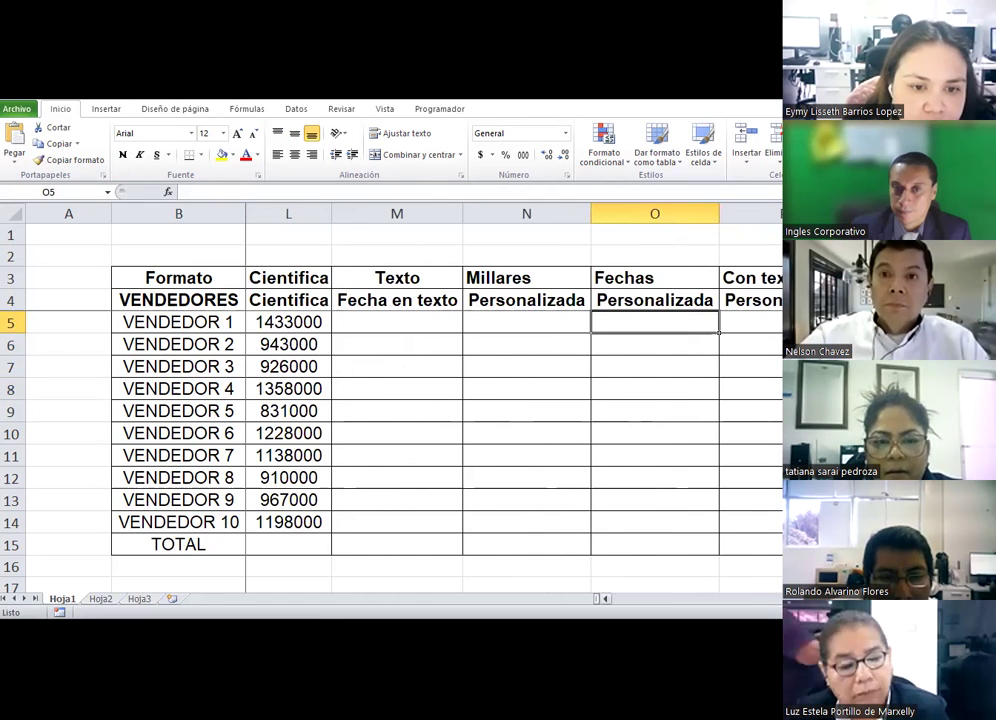
pyautogui.hscroll(-3, 760, 602)
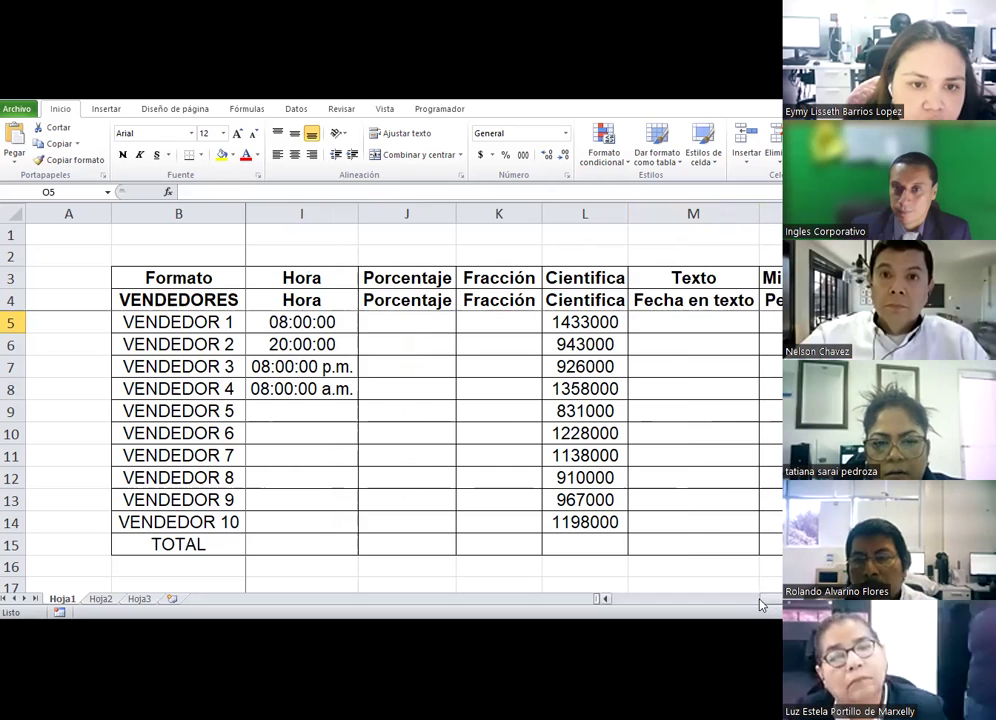
pyautogui.hscroll(-1, 748, 604)
pyautogui.hscroll(1, 772, 604)
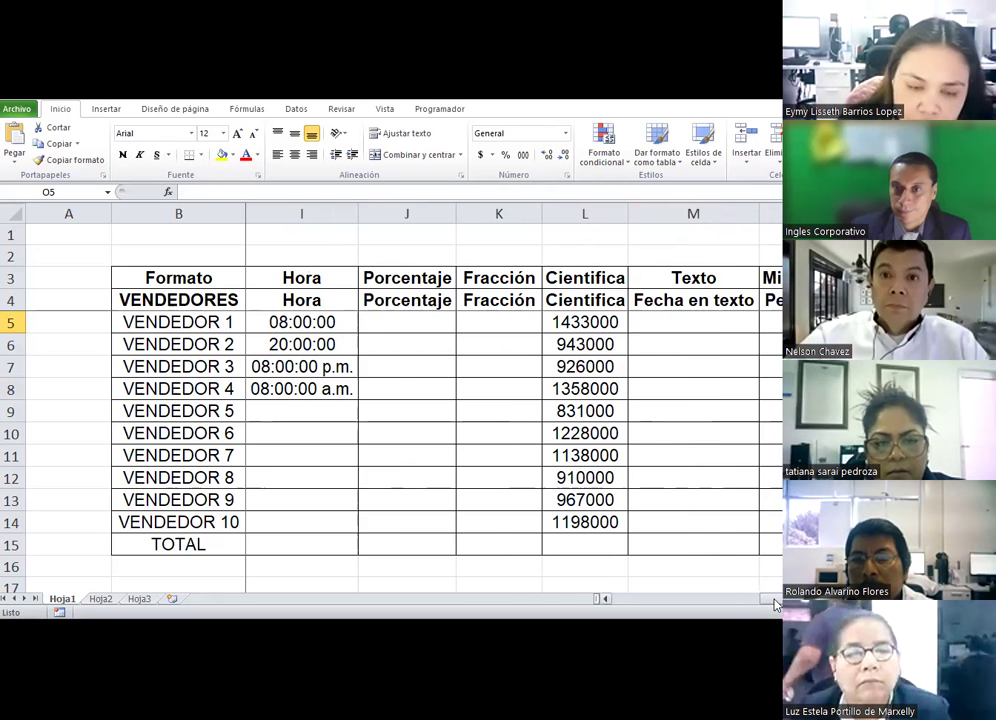
pyautogui.hscroll(-1, 752, 601)
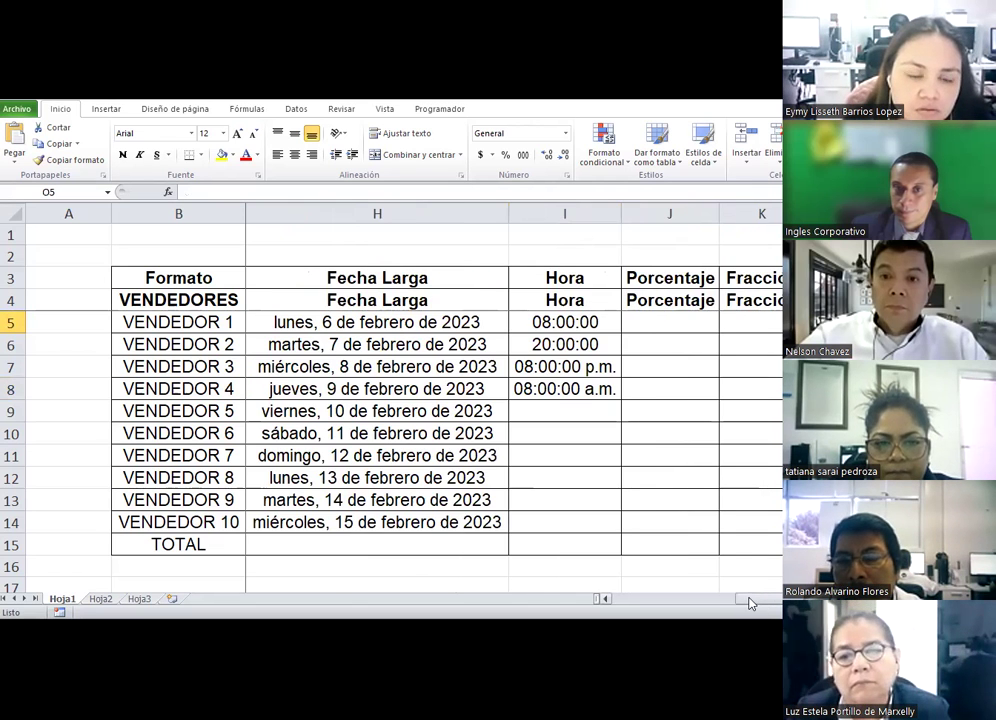
pyautogui.click(646, 341)
pyautogui.press('Up')
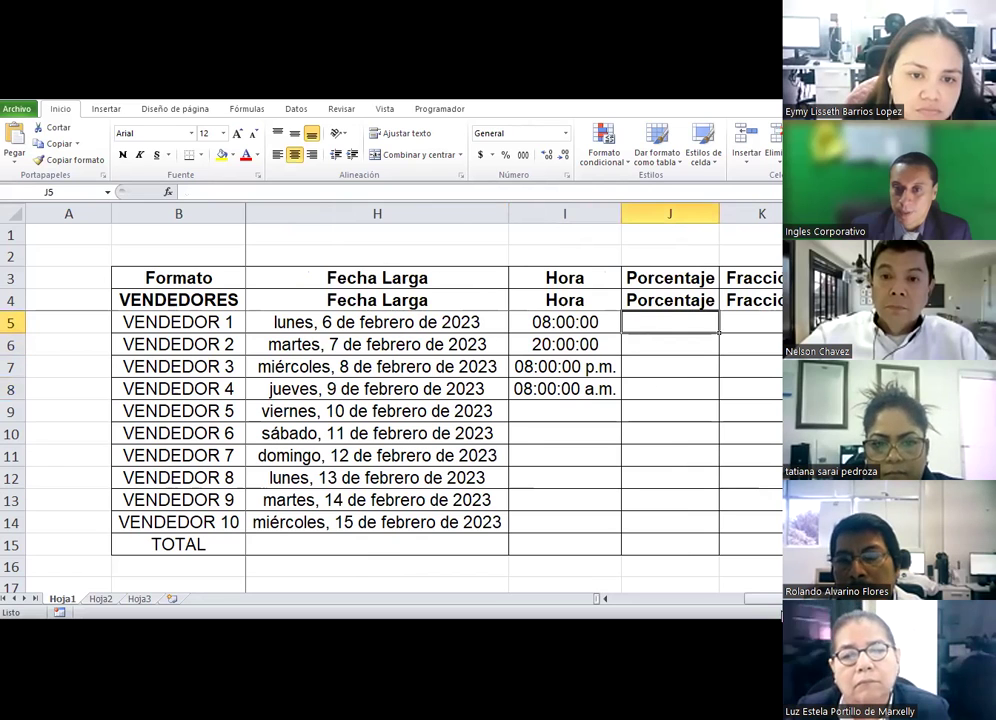
pyautogui.hscroll(1, 760, 601)
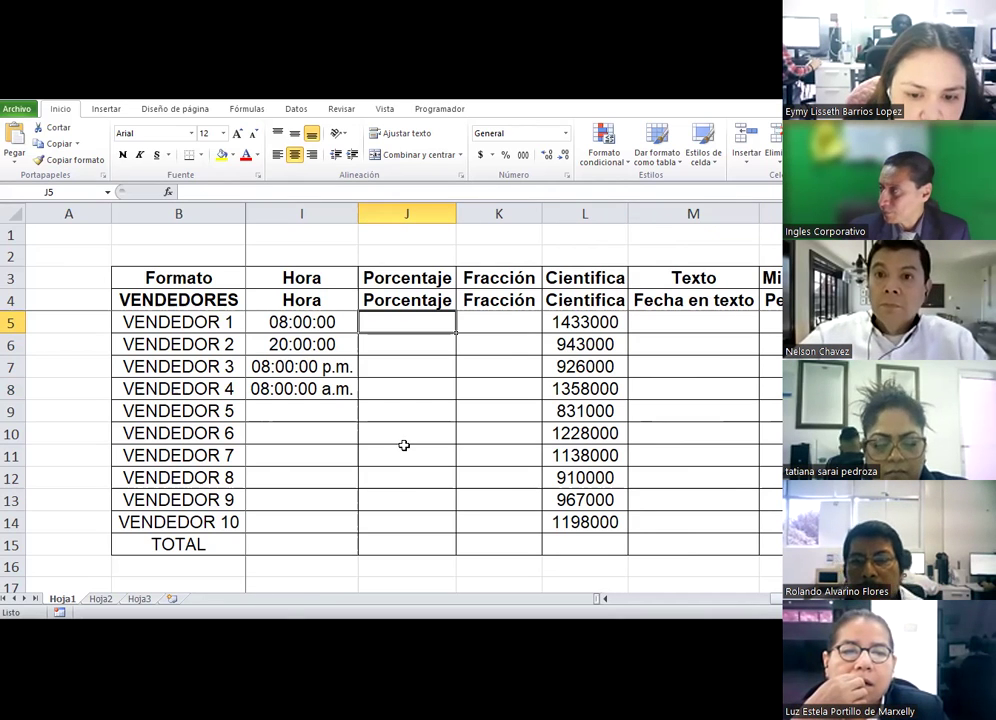
pyautogui.click(757, 449)
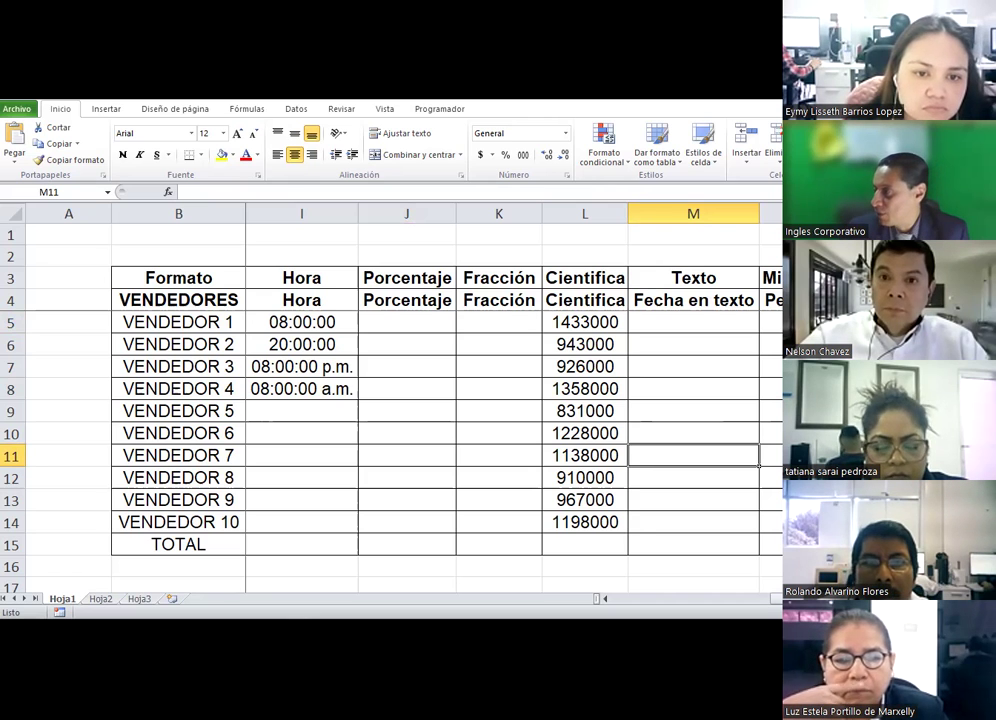
pyautogui.click(585, 366)
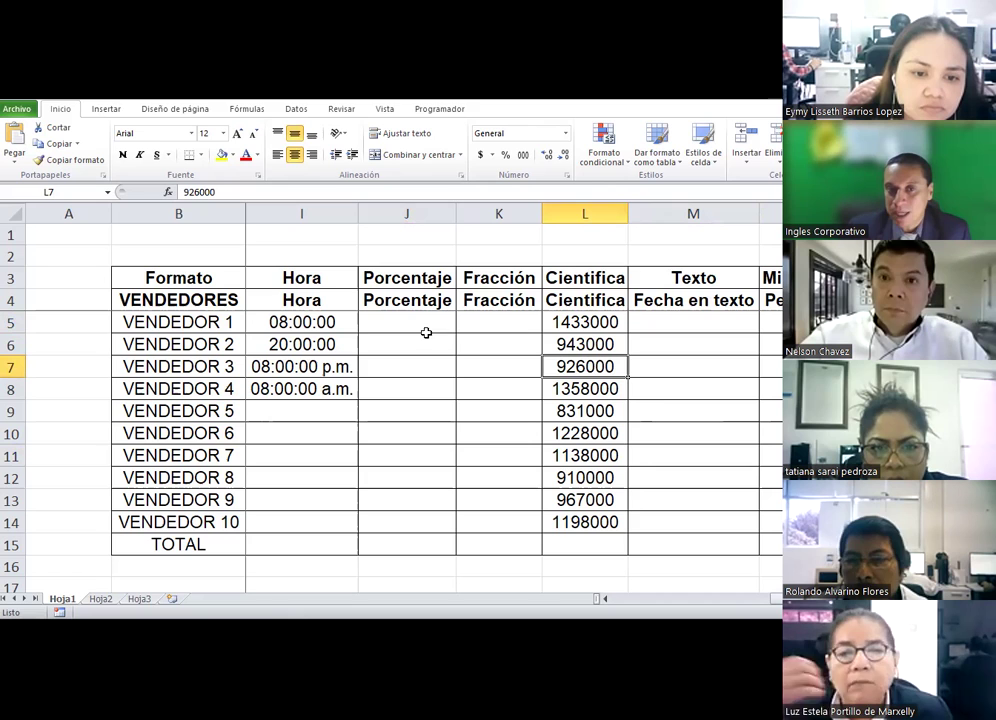
# Format Porcentaje cells J5:J9 as percentages with 2 decimal places.
pyautogui.moveTo(407, 322); pyautogui.dragTo(419, 523)
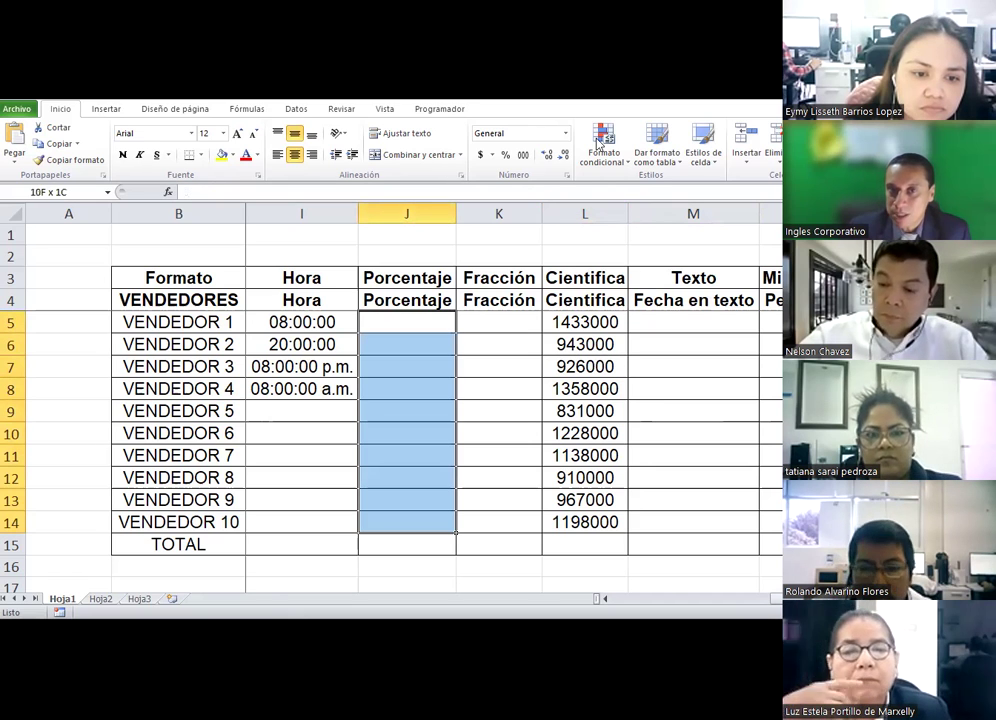
pyautogui.keyDown('shift'); pyautogui.click(404, 414); pyautogui.keyUp('shift')
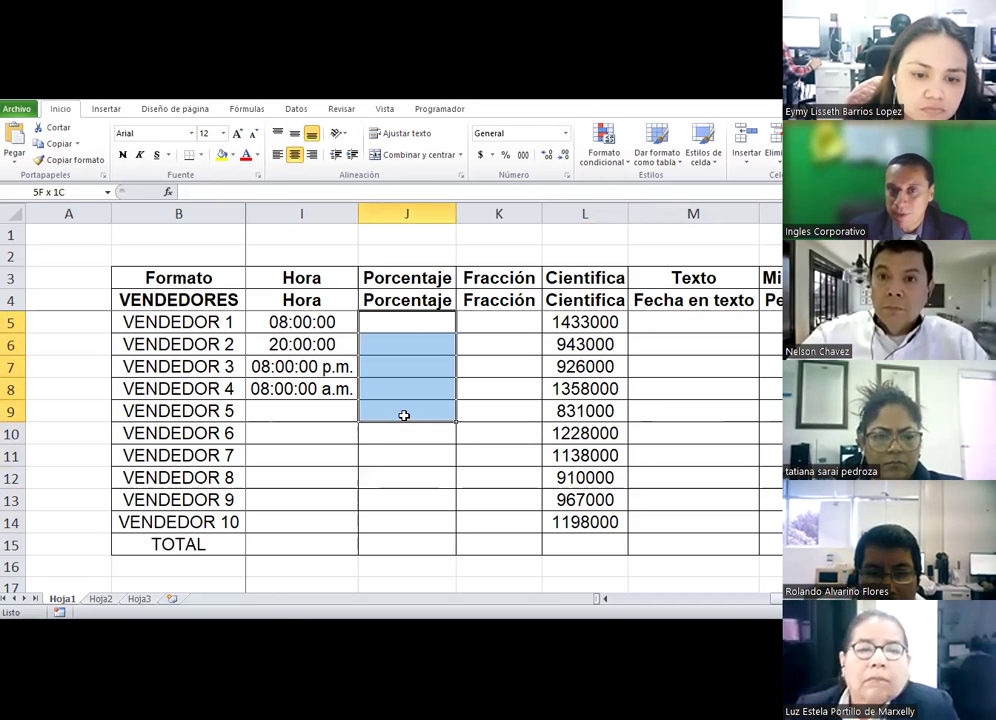
pyautogui.click(565, 133)
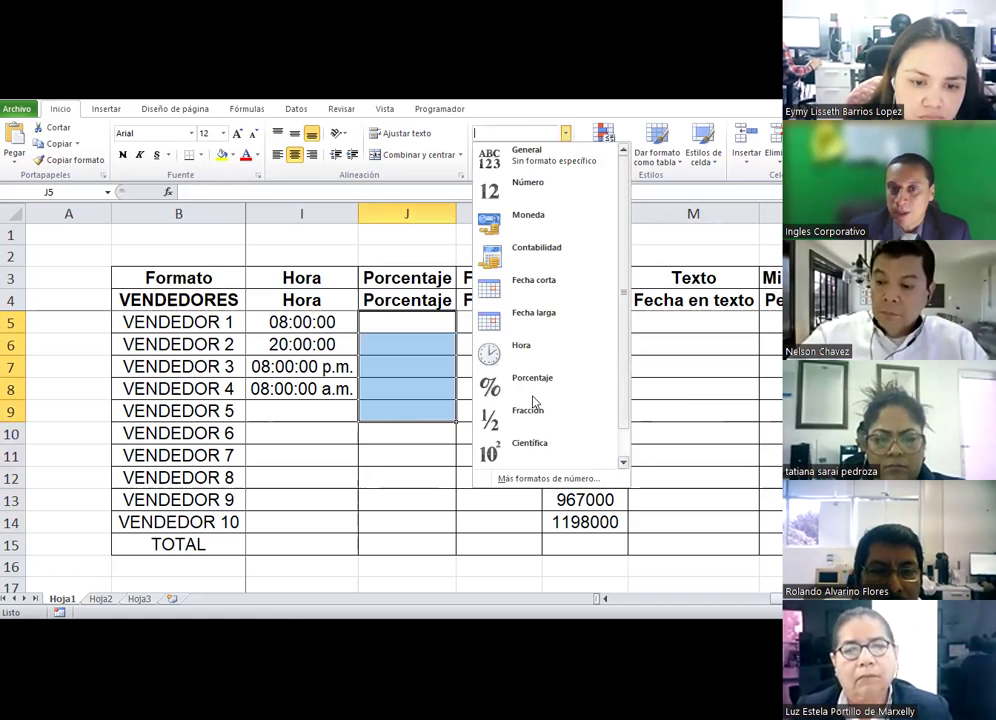
pyautogui.press('Return')
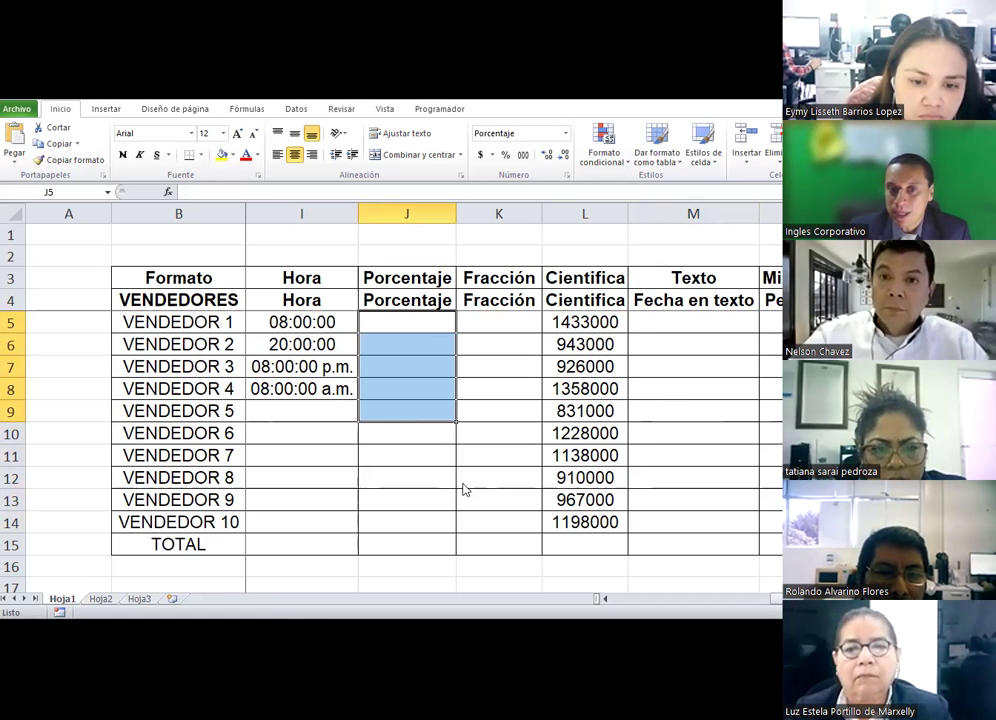
pyautogui.rightClick(430, 318)
pyautogui.click(490, 516)
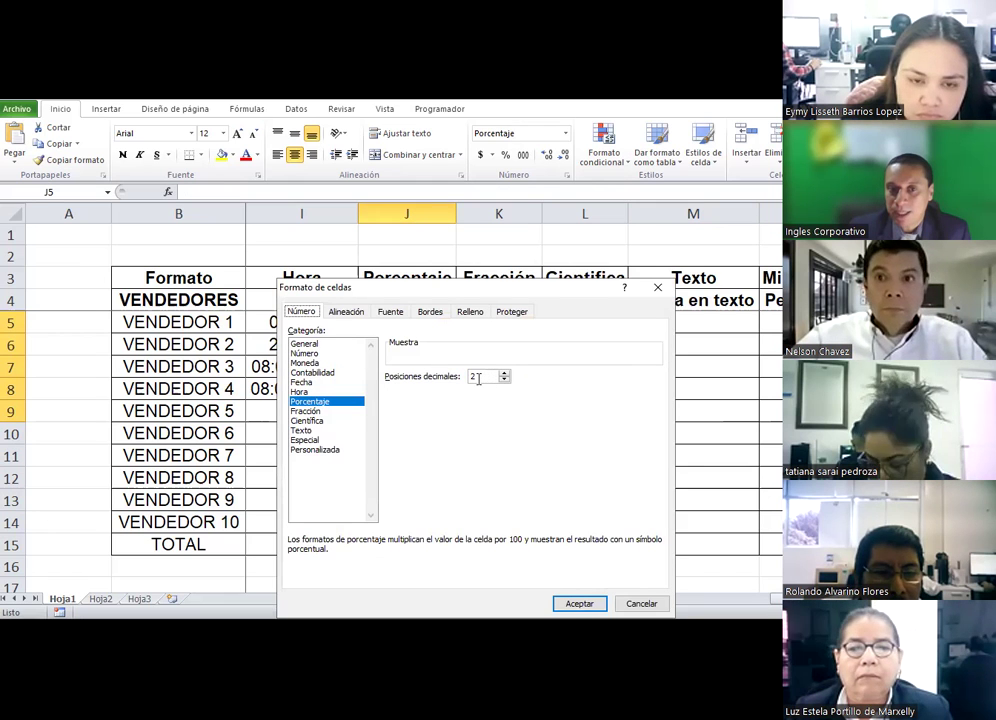
pyautogui.click(582, 603)
# Enter 10.5, 11.5, 12.5 and 13.5 down J5:J8 as percentages.
pyautogui.click(443, 323)
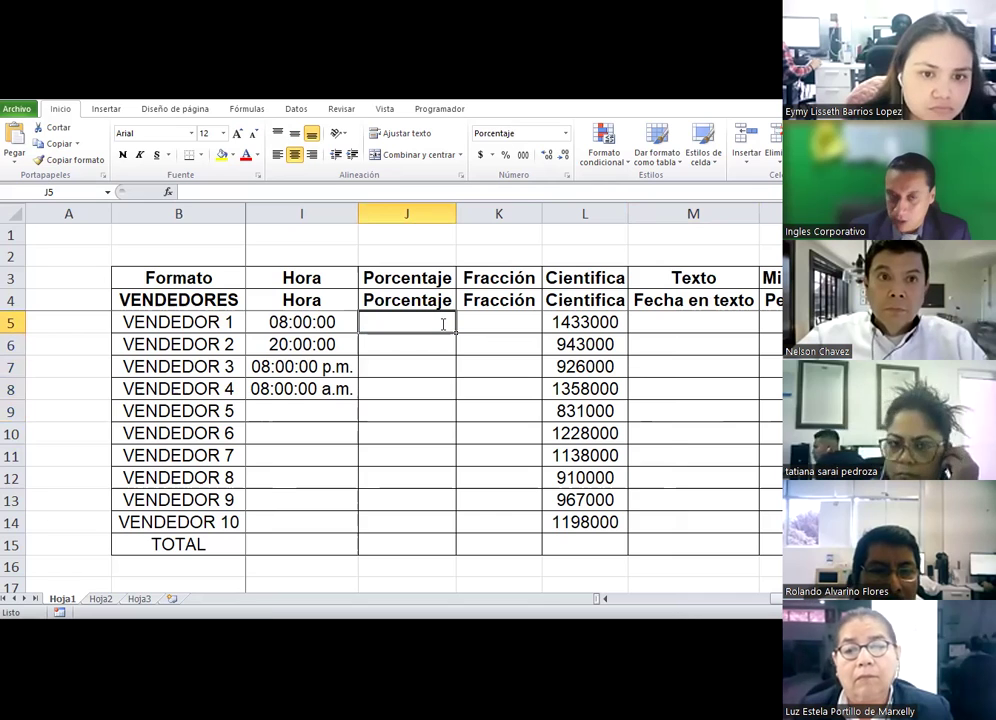
pyautogui.write('10.')
pyautogui.write('5')
pyautogui.press('Return')
pyautogui.write('1')
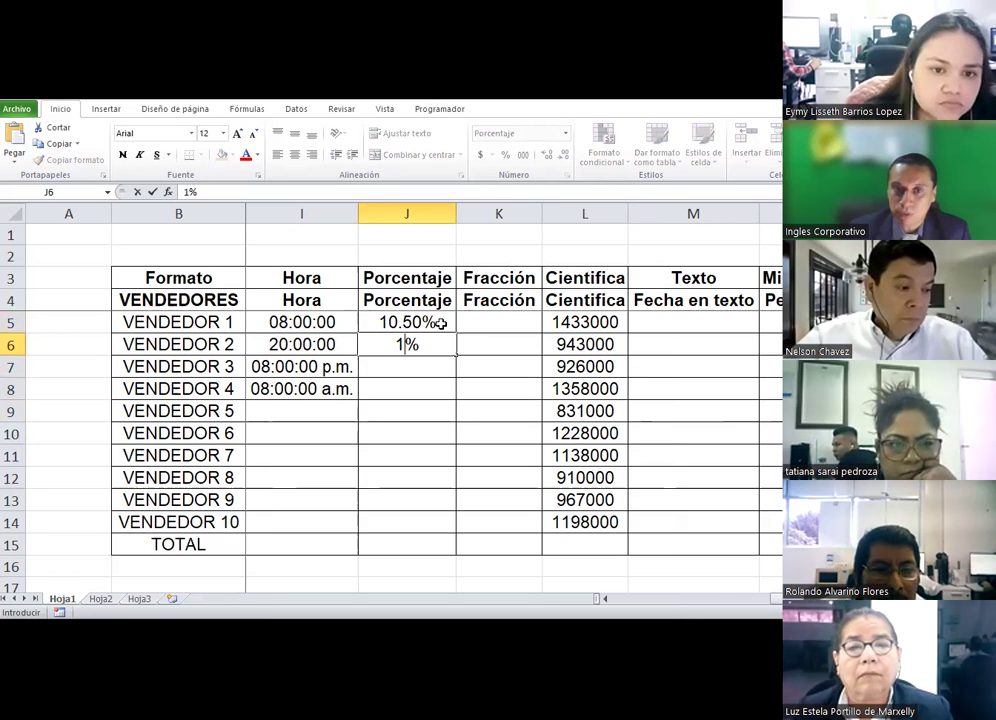
pyautogui.write('1.5')
pyautogui.press('Return')
pyautogui.write('1')
pyautogui.write('2.5')
pyautogui.press('Return')
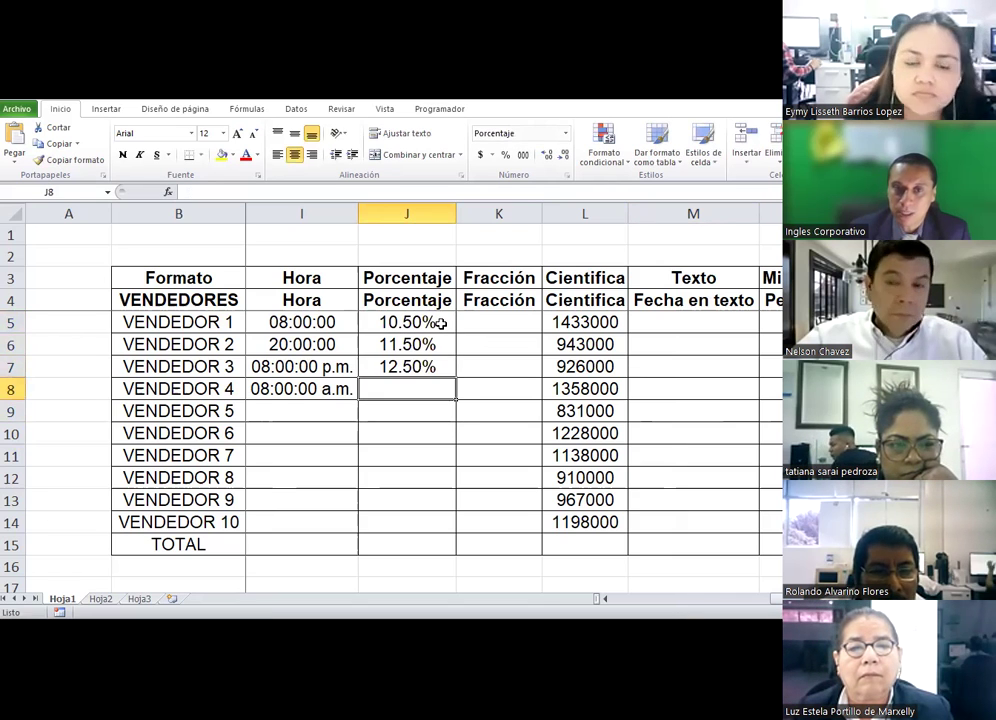
pyautogui.write('13.5')
pyautogui.press('Return')
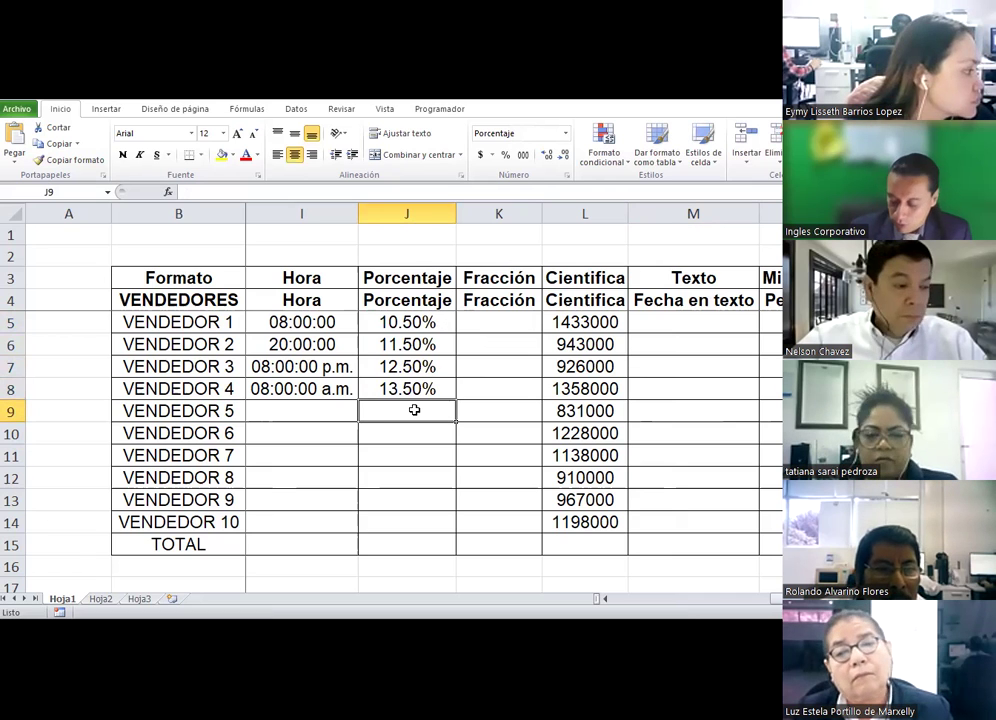
# Enter 18.52 in J9, correcting the mistyped value.
pyautogui.write('10.50')
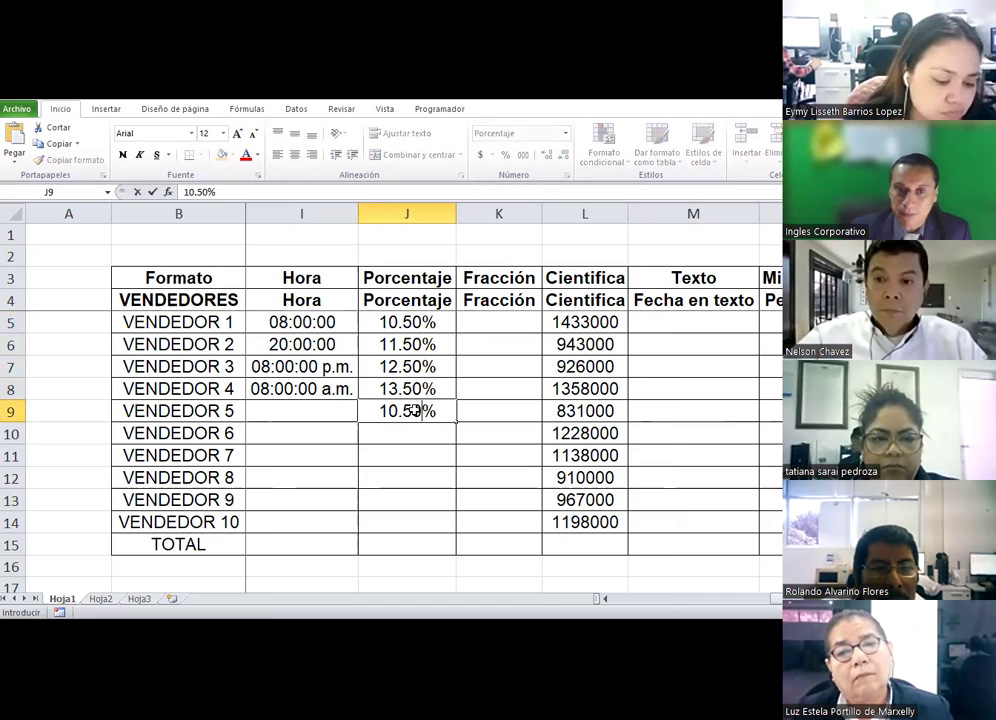
pyautogui.press('Return')
pyautogui.press('Up')
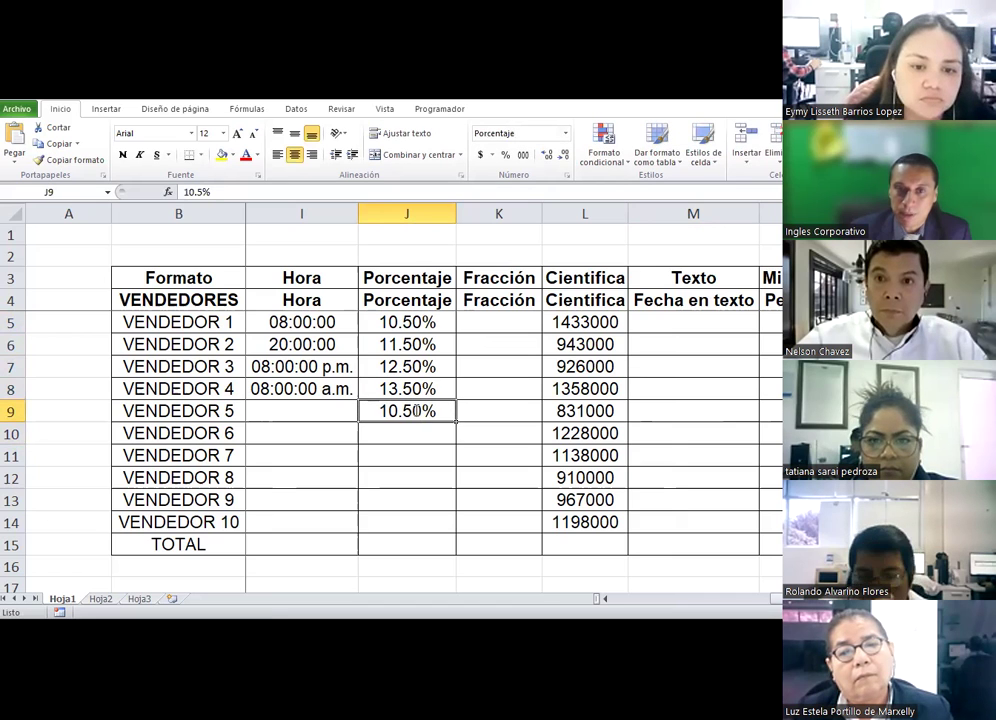
pyautogui.write('10')
pyautogui.press('BackSpace')
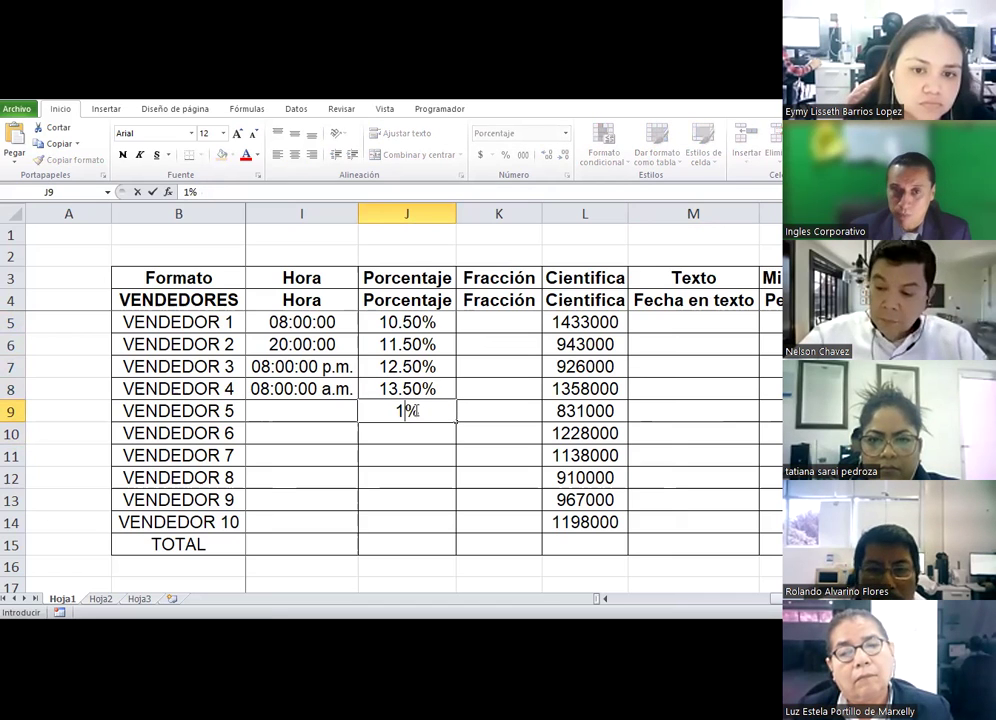
pyautogui.write('8.52')
pyautogui.press('Return')
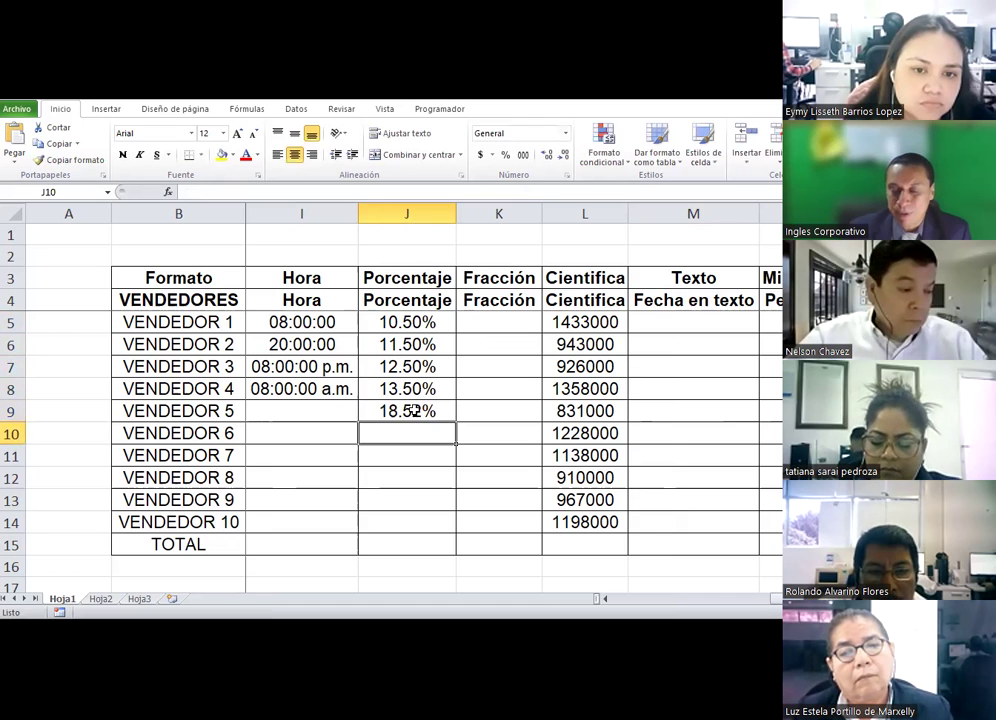
# Type 10.5 and 11.5 into J10 and J11.
pyautogui.write('10')
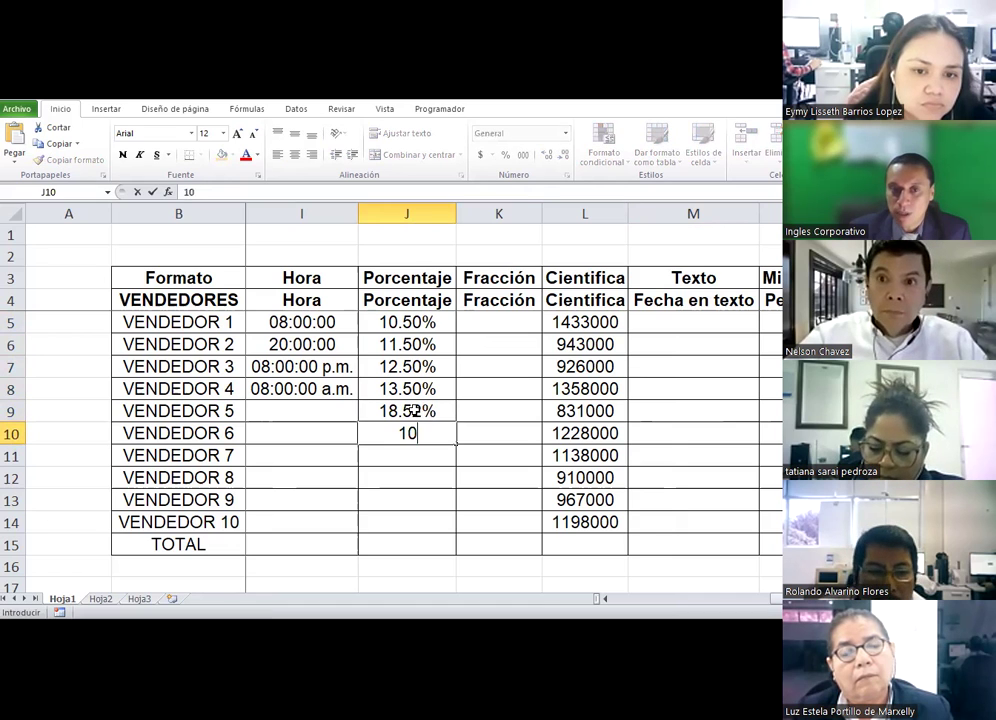
pyautogui.write('.5')
pyautogui.press('Return')
pyautogui.write('11.5')
pyautogui.press('Return')
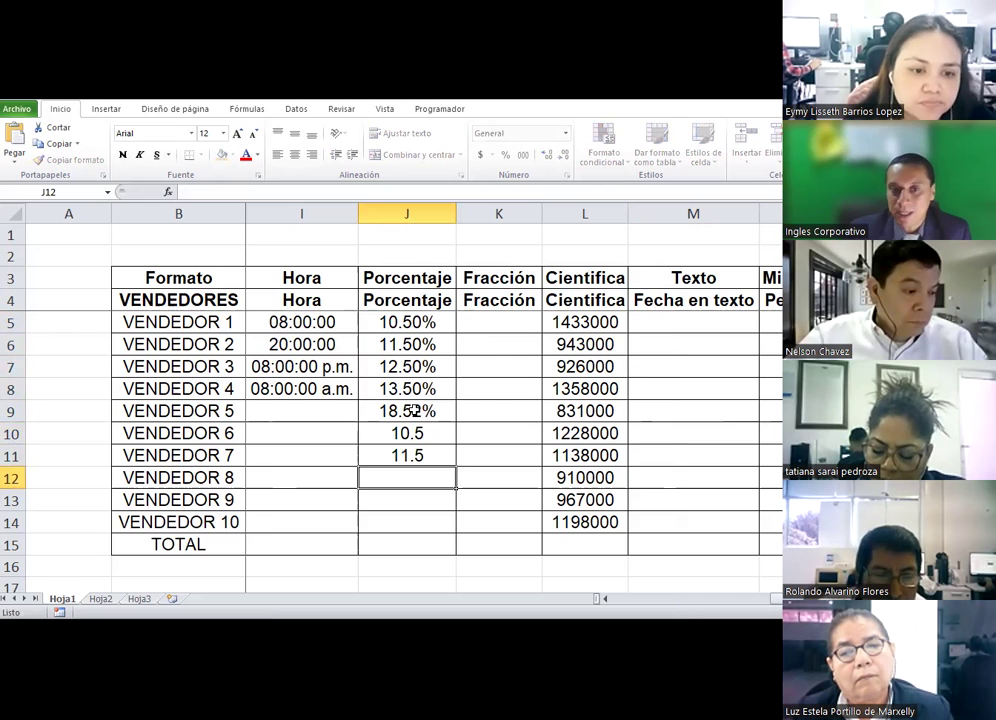
# Apply the Porcentaje number format to J10:J14.
pyautogui.click(415, 433)
pyautogui.hotkey('shift', 'Down')
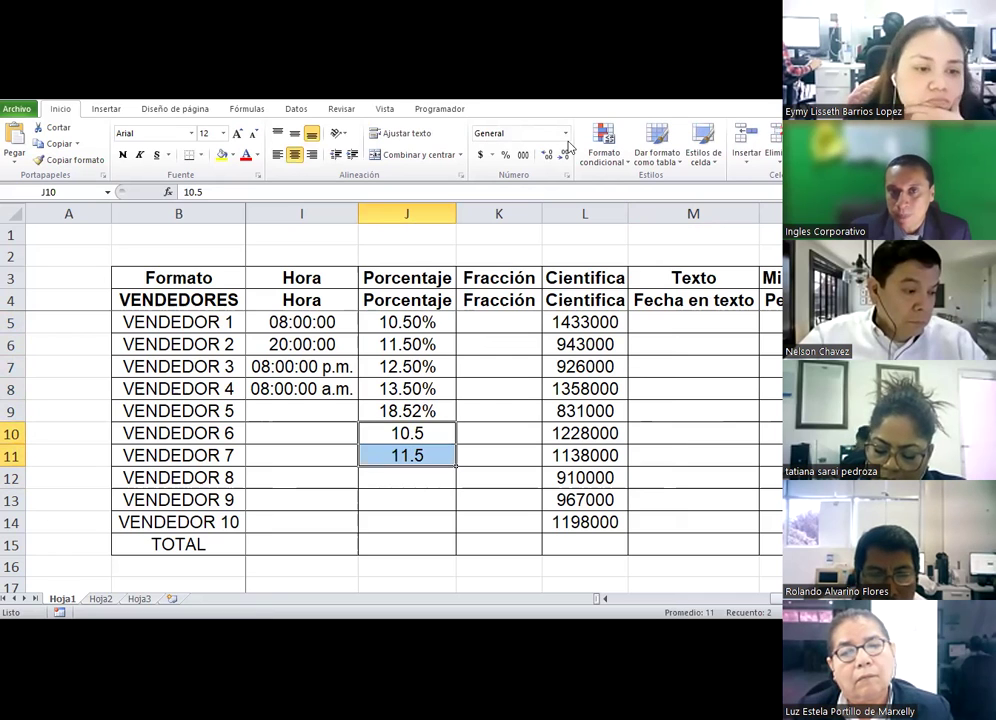
pyautogui.hotkey('alt', 'h')
pyautogui.press('n')
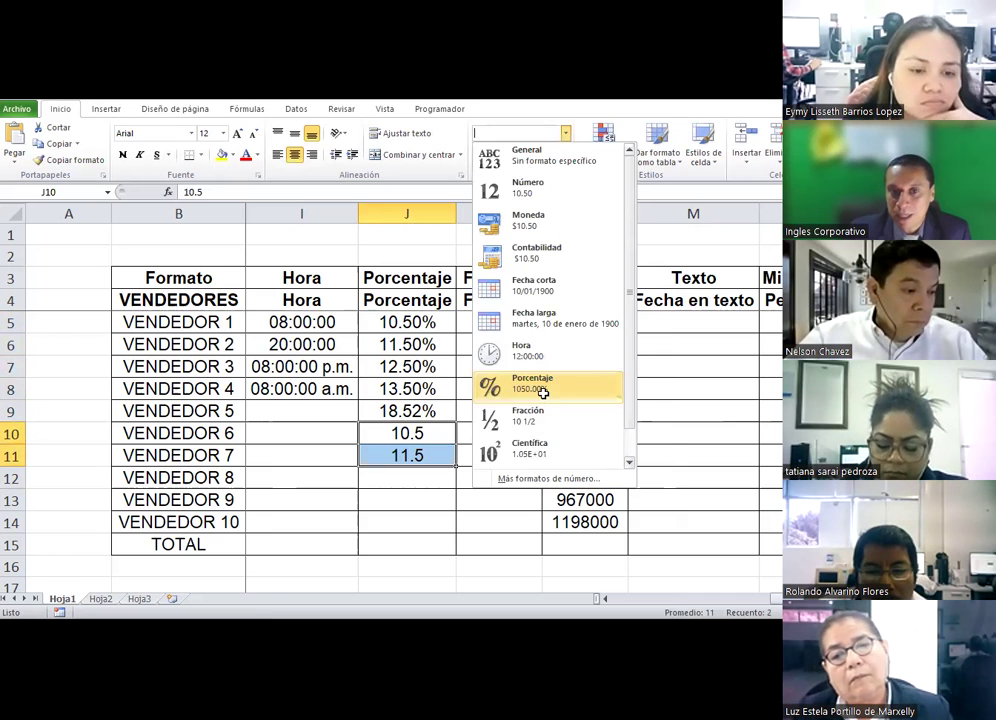
pyautogui.press('Return')
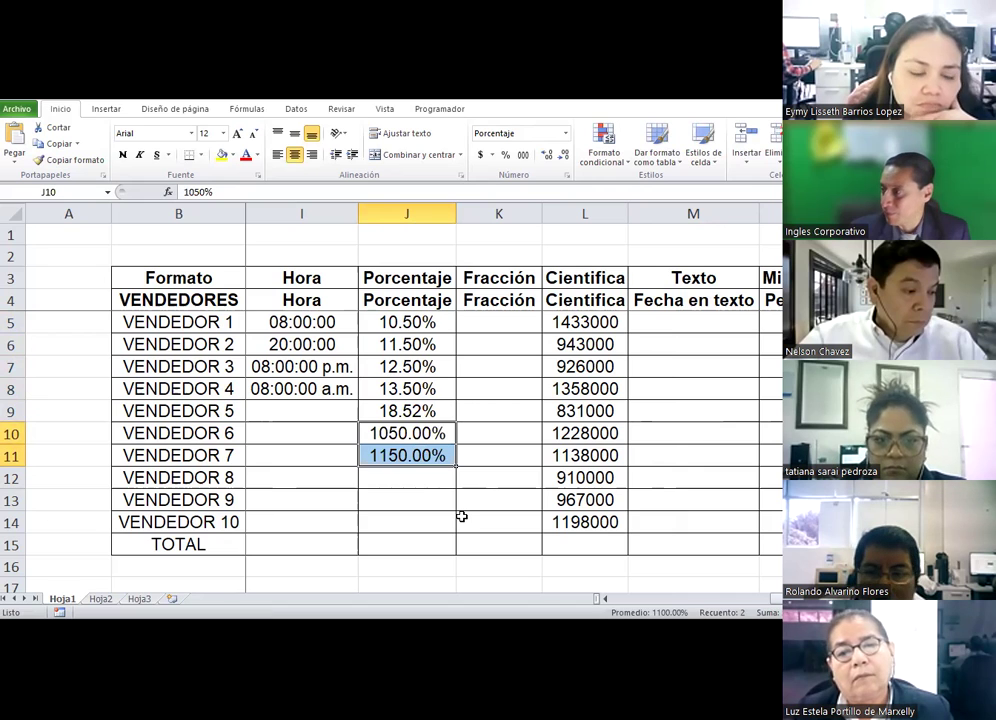
pyautogui.click(462, 516)
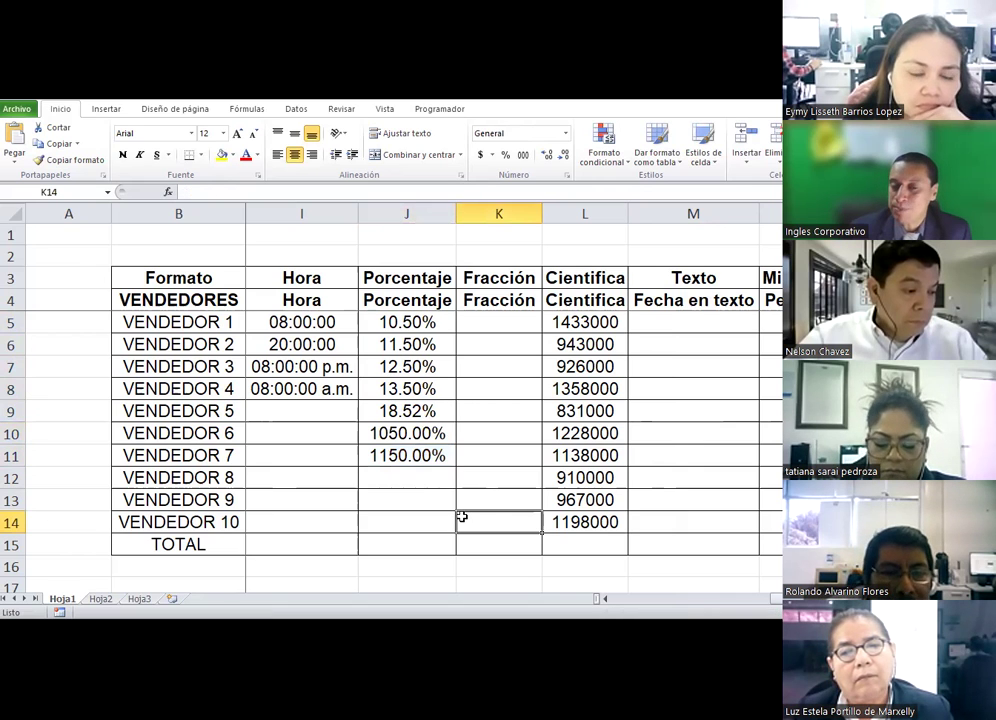
pyautogui.moveTo(418, 433); pyautogui.dragTo(425, 524)
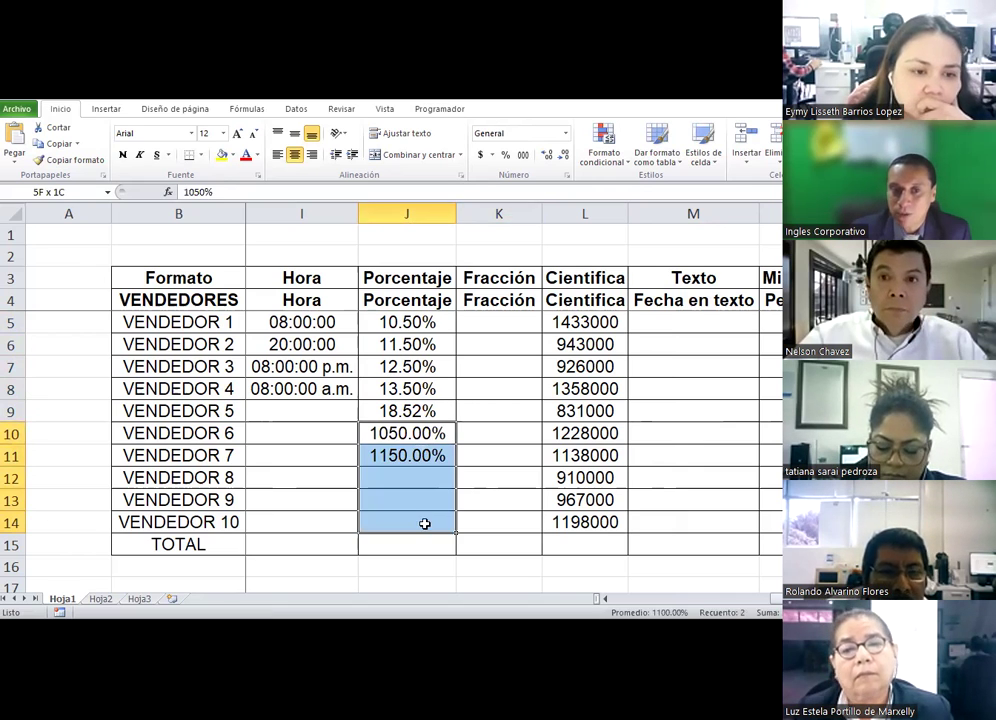
pyautogui.click(565, 133)
pyautogui.click(546, 397)
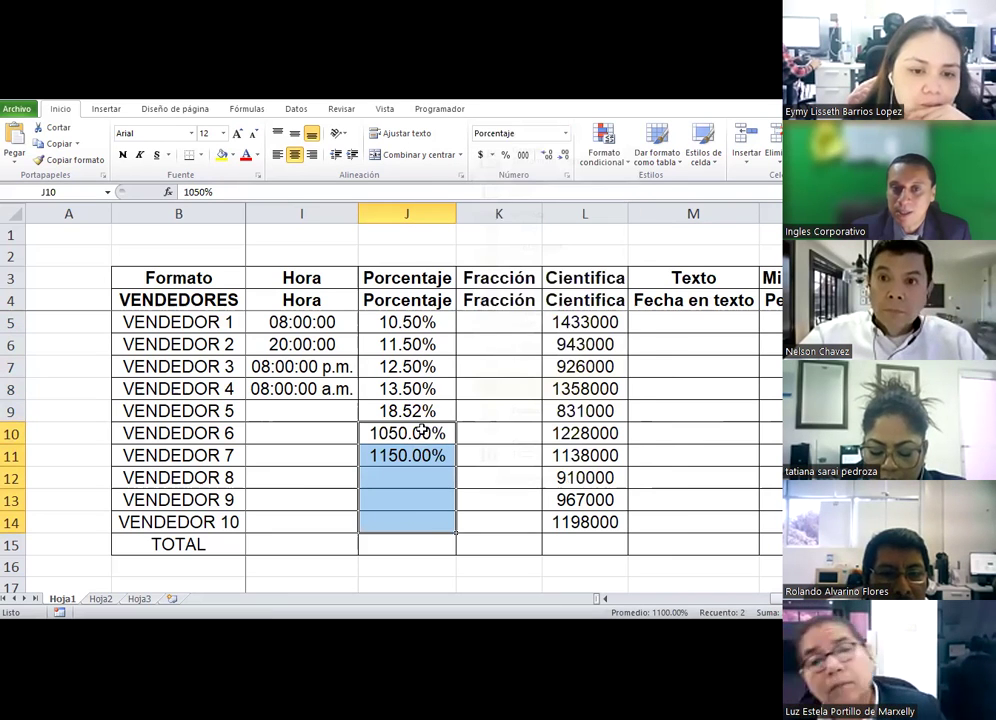
# Re-enter 10.5, 11.5, 12.5, 13.5 and 18.52 down J10:J14.
pyautogui.click(425, 430)
pyautogui.write('10.5')
pyautogui.press('Return')
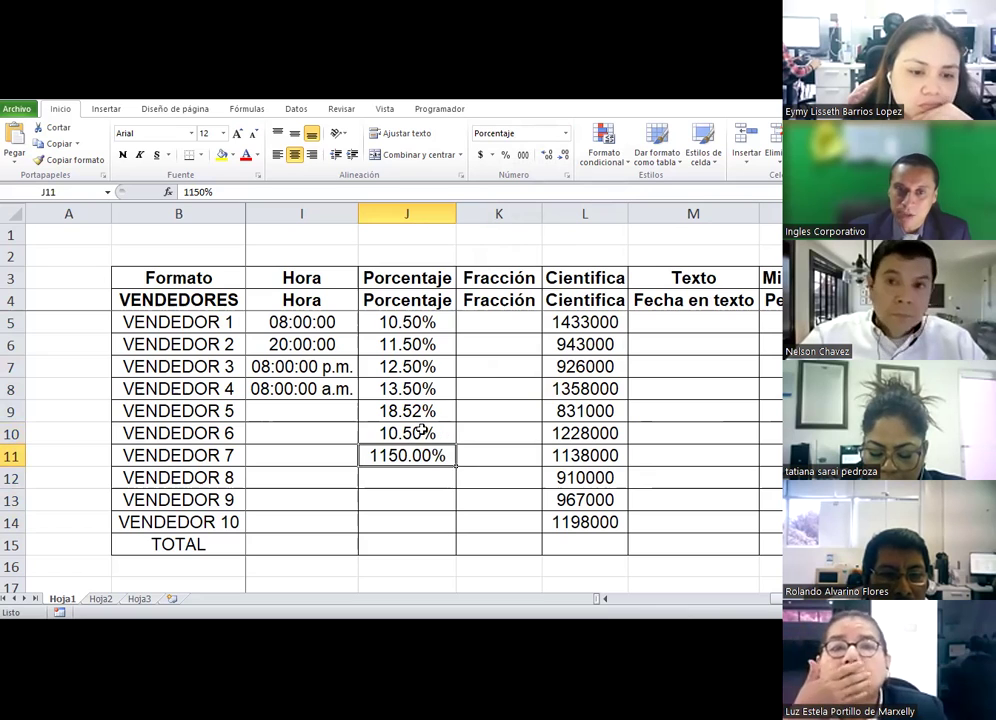
pyautogui.write('11.5')
pyautogui.press('Return')
pyautogui.write('12.5')
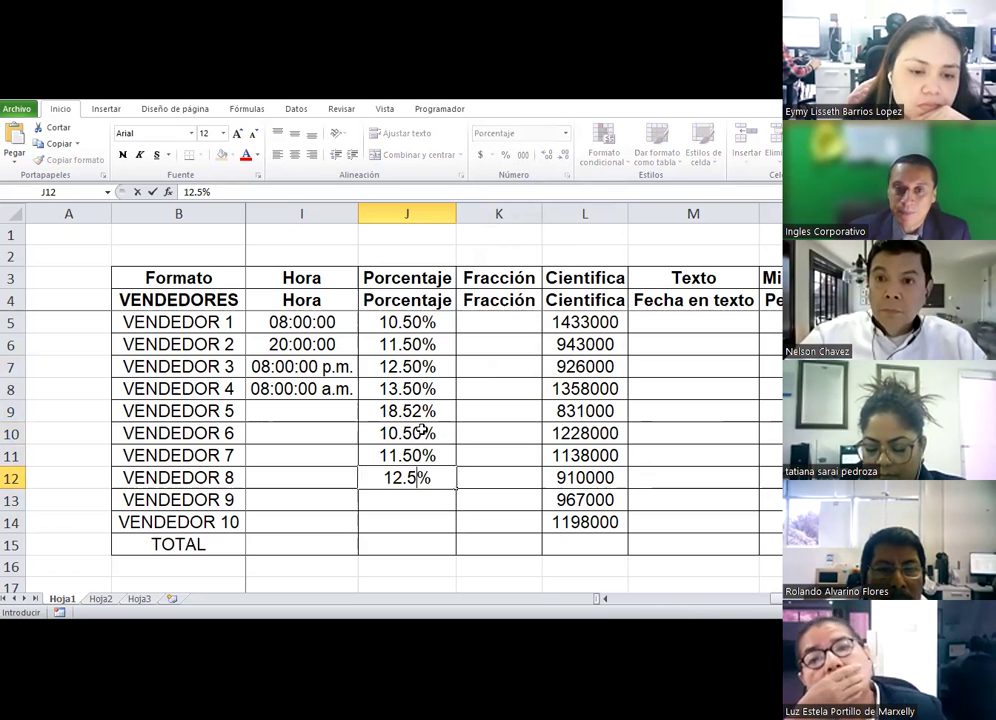
pyautogui.press('Return')
pyautogui.write('13.50')
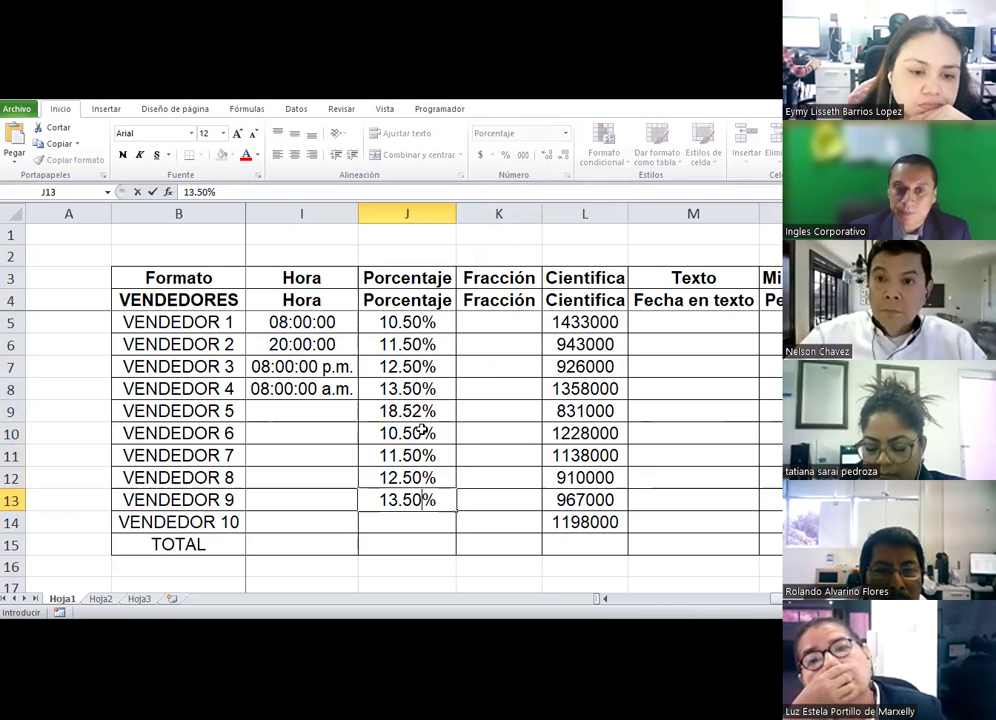
pyautogui.press('Return')
pyautogui.write('18.5')
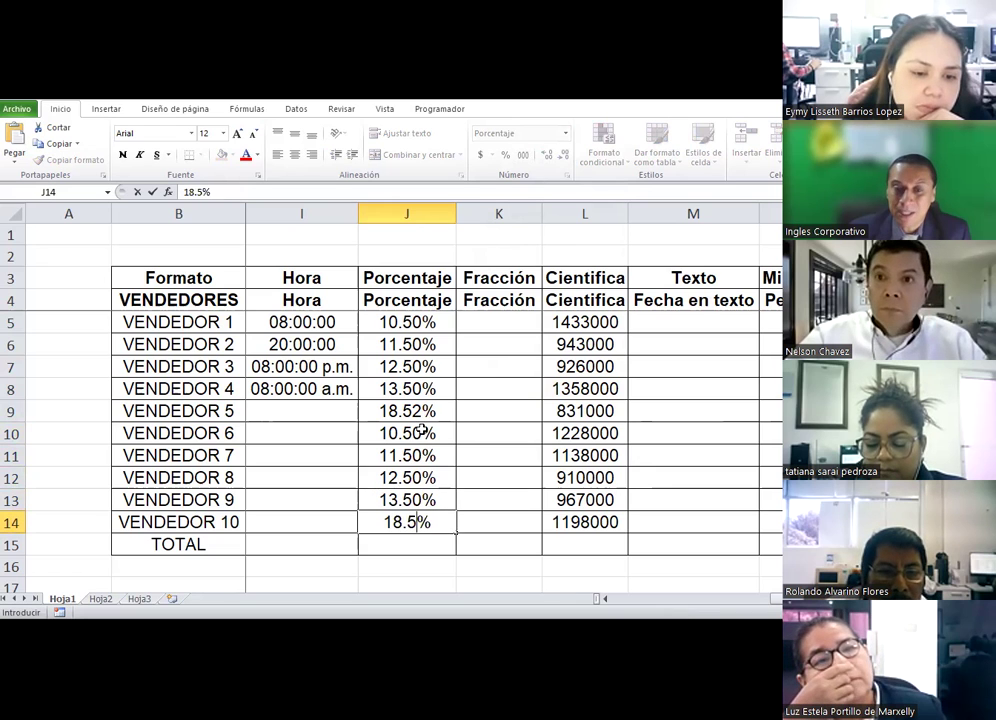
pyautogui.write('2')
pyautogui.press('Return')
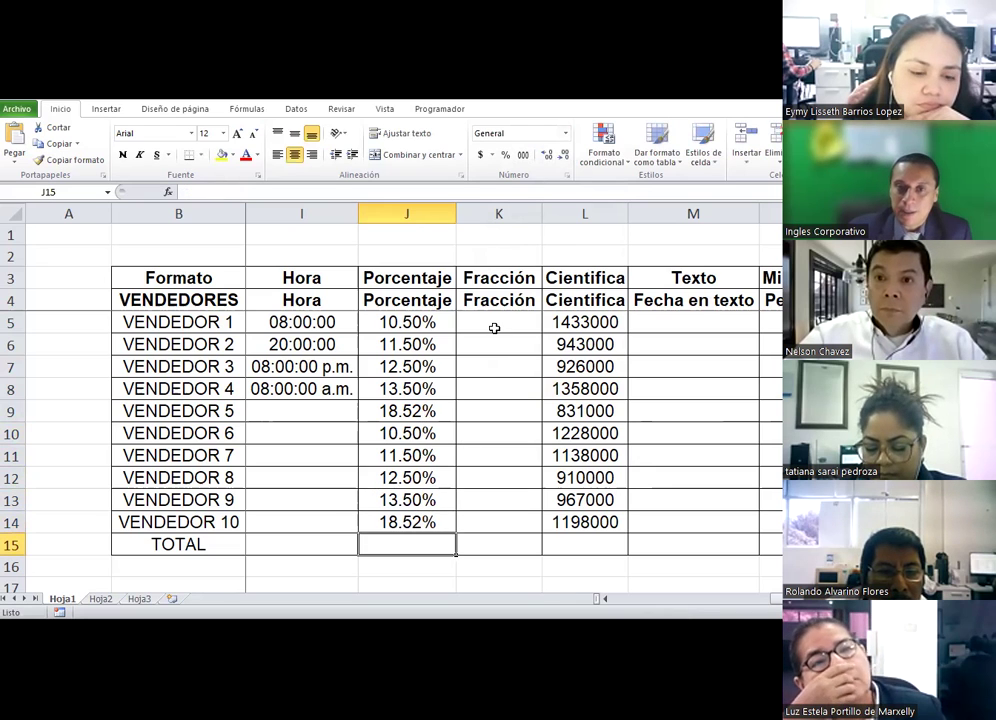
# Type 0.52, 0.25, 0.5, 0.75, 1.25 and 2.25 down K5:K10 under Fracción.
pyautogui.click(494, 328)
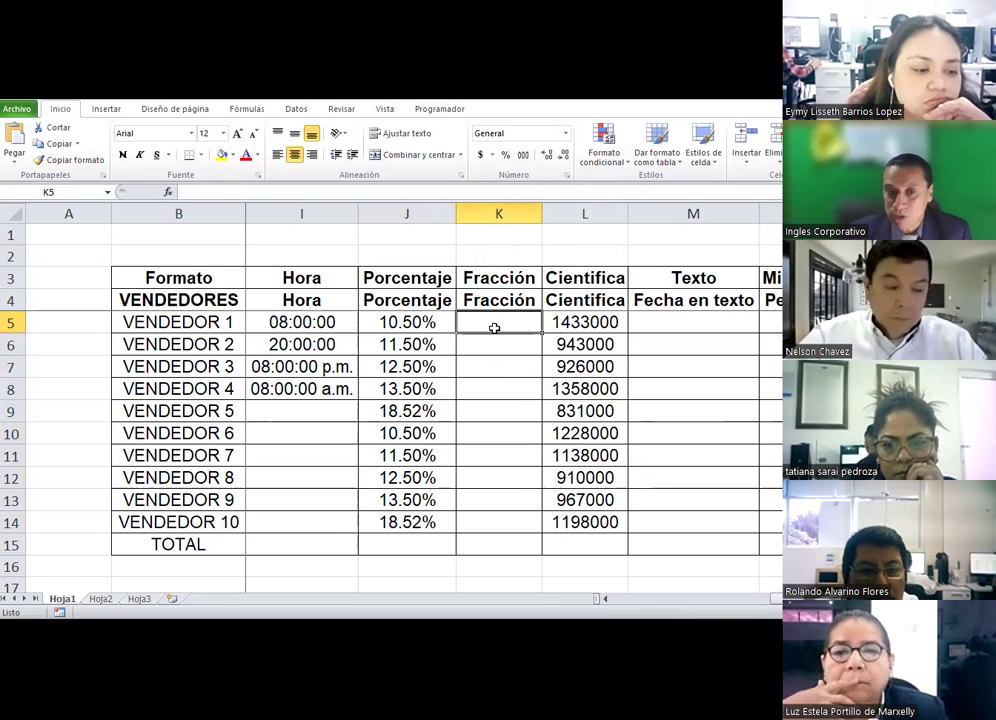
pyautogui.write('0.52')
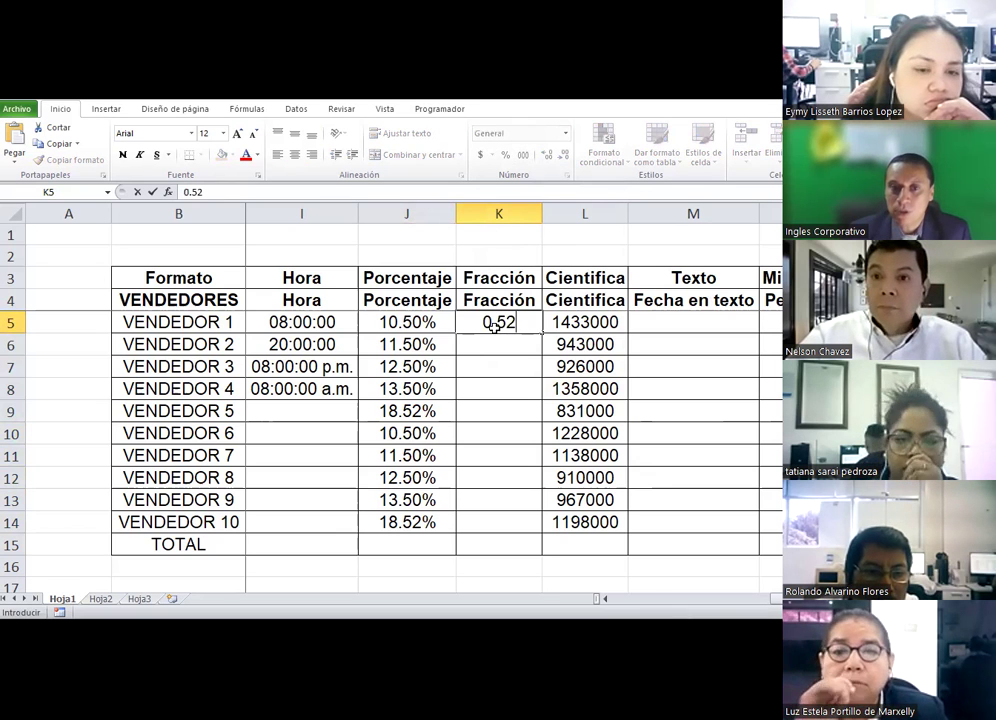
pyautogui.press('Return')
pyautogui.write('0.25')
pyautogui.press('Return')
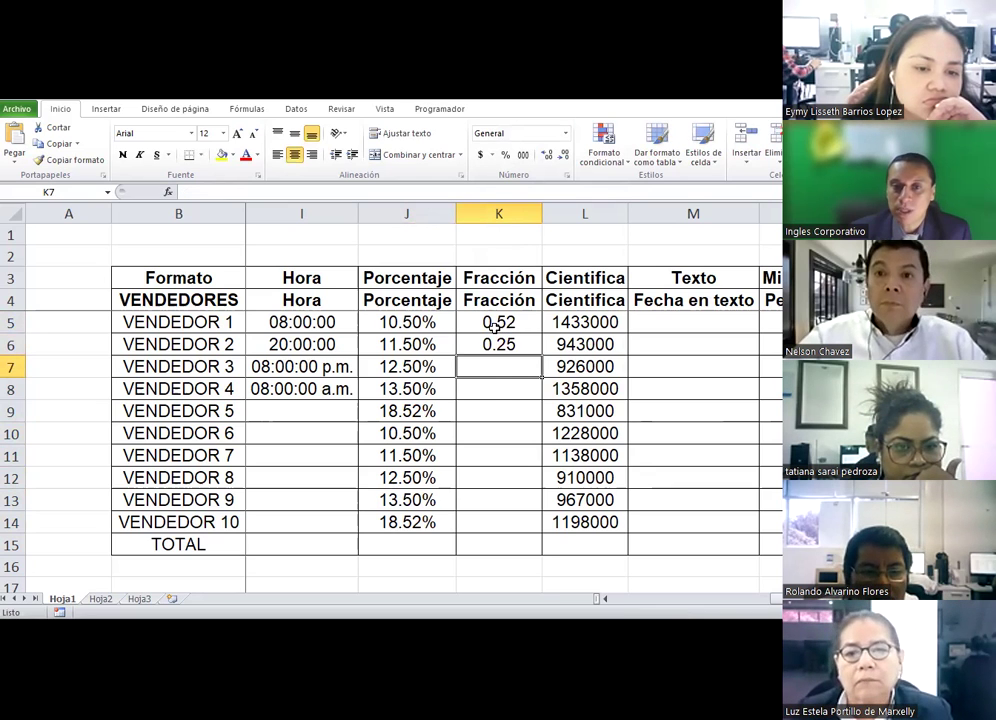
pyautogui.write('0.5')
pyautogui.press('Return')
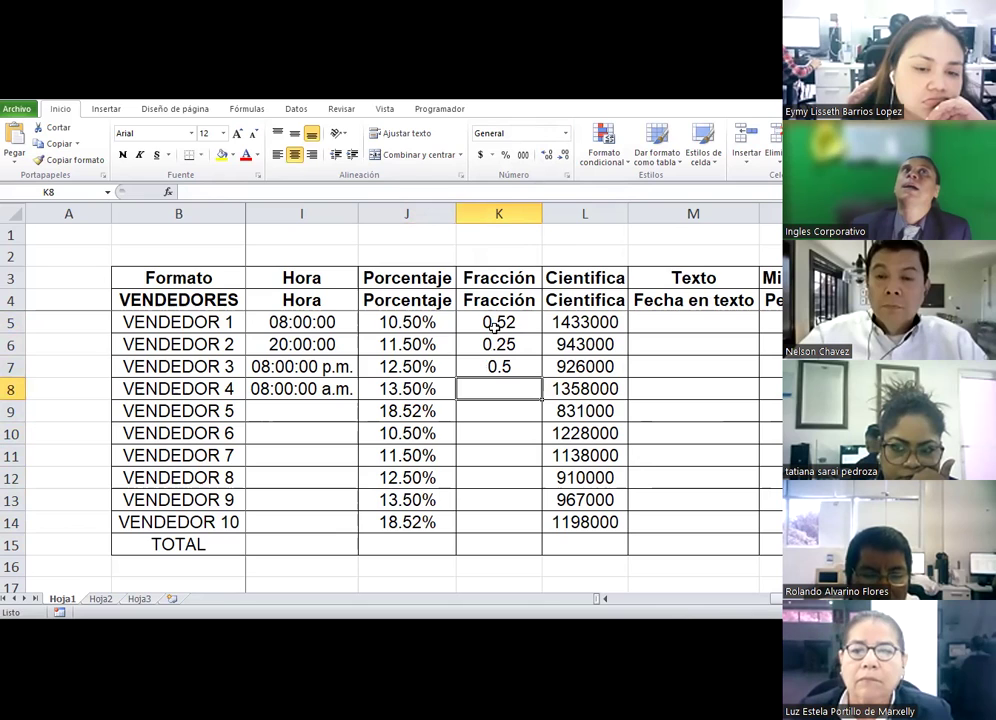
pyautogui.write('0.75')
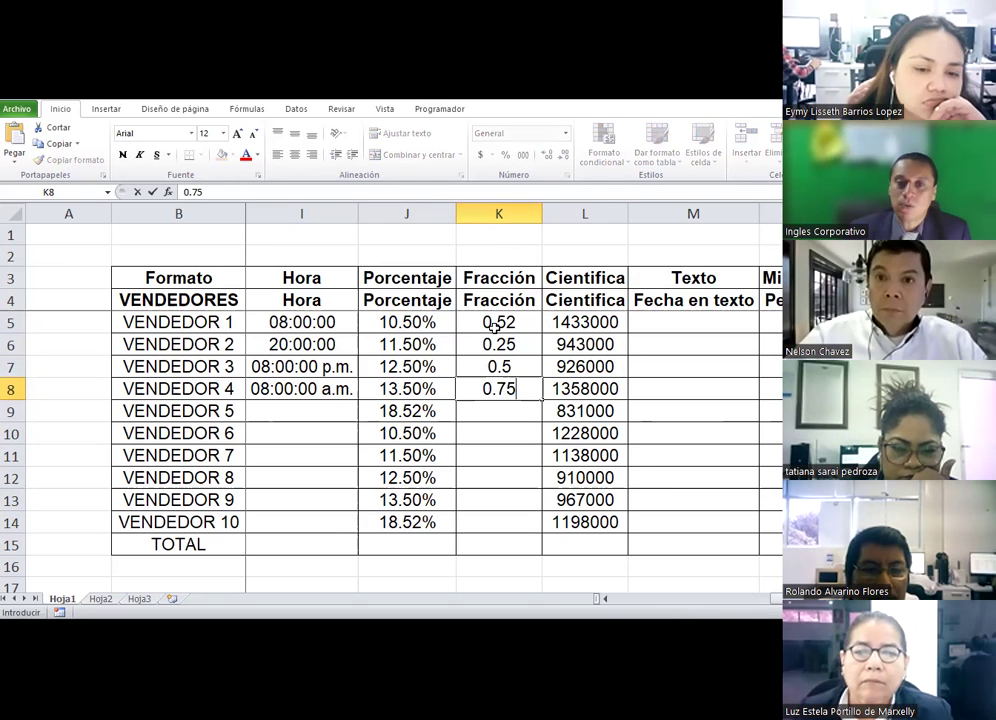
pyautogui.press('Return')
pyautogui.write('1')
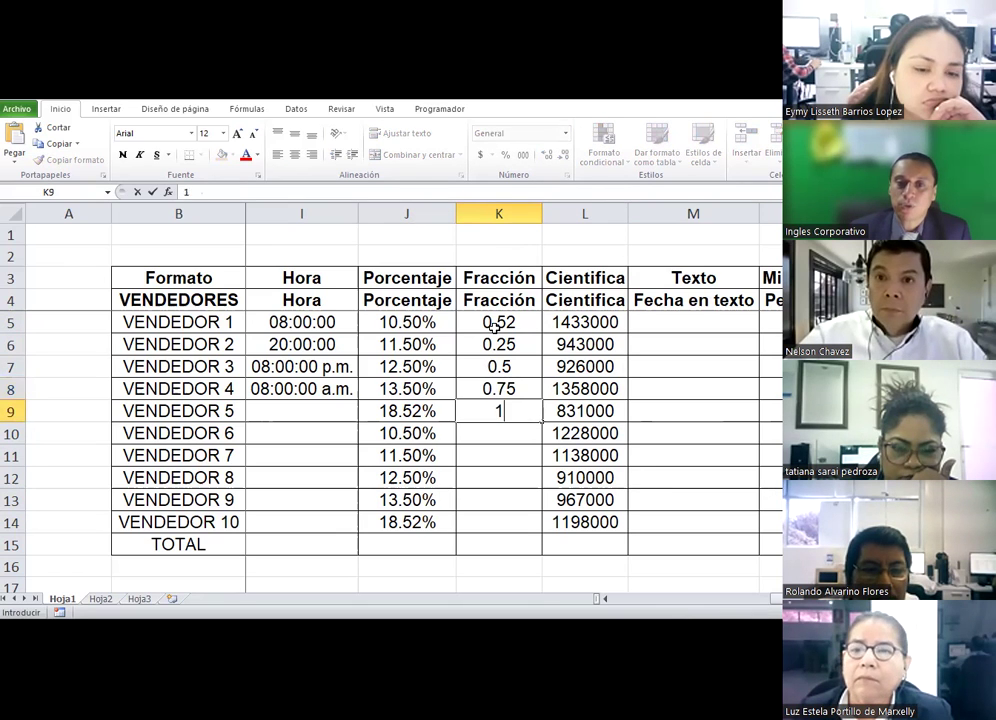
pyautogui.write('.25')
pyautogui.press('Return')
pyautogui.write('2.2')
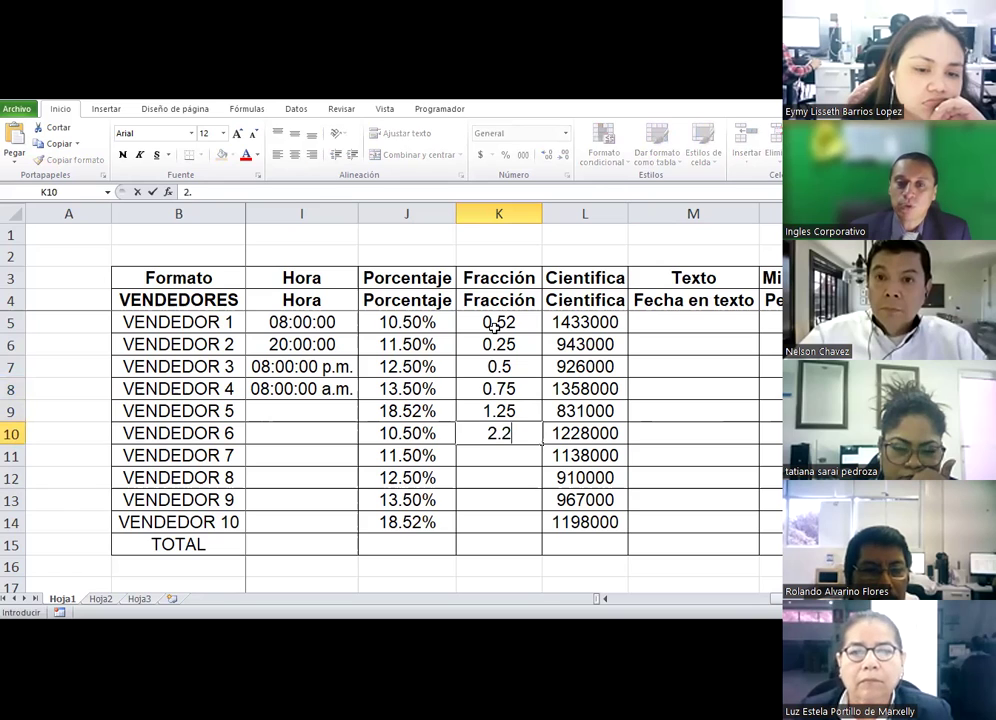
pyautogui.write('5')
pyautogui.press('Return')
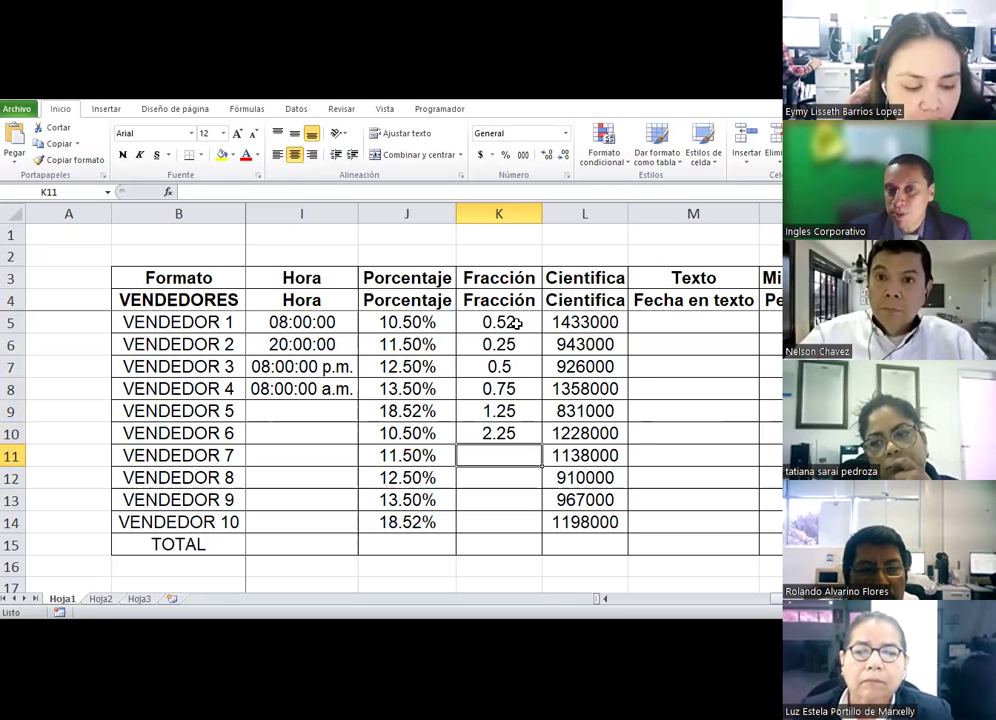
# Select K5:K10 and apply a Fracción format with up to two digits.
pyautogui.moveTo(514, 322); pyautogui.dragTo(509, 344)
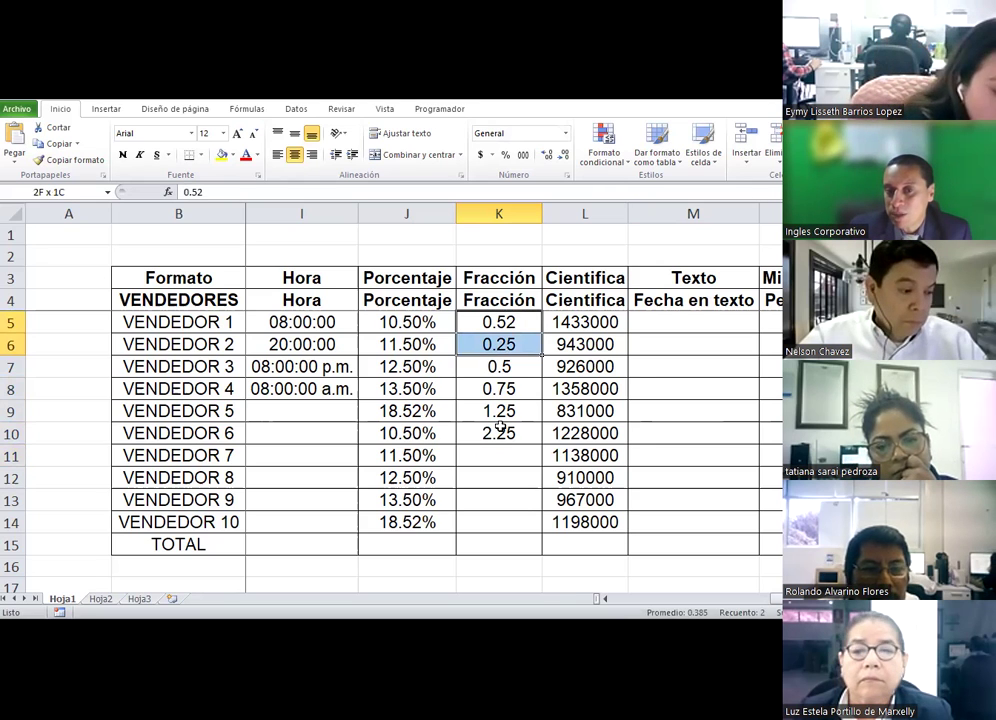
pyautogui.moveTo(513, 522); pyautogui.dragTo(513, 522)
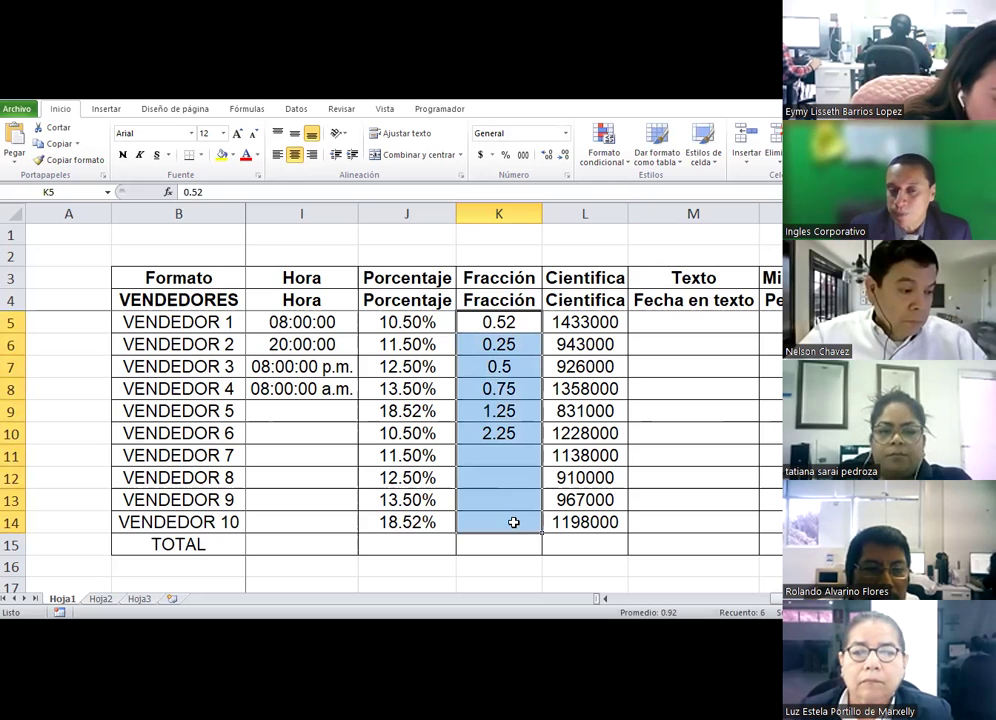
pyautogui.click(500, 322)
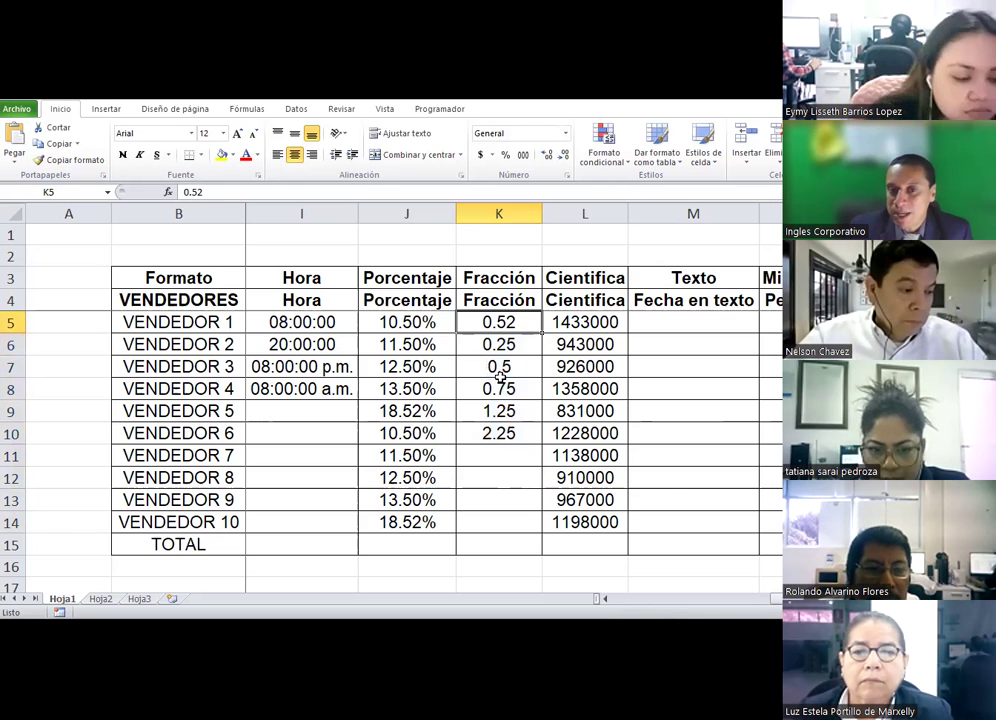
pyautogui.keyDown('shift'); pyautogui.click(508, 432); pyautogui.keyUp('shift')
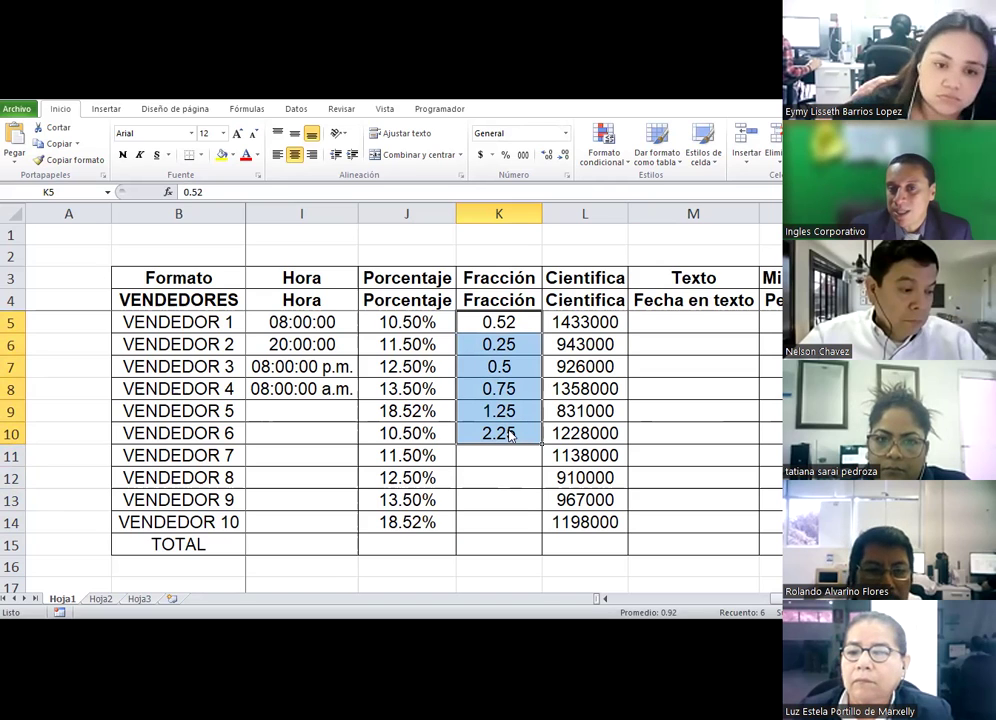
pyautogui.rightClick(512, 428)
pyautogui.click(541, 374)
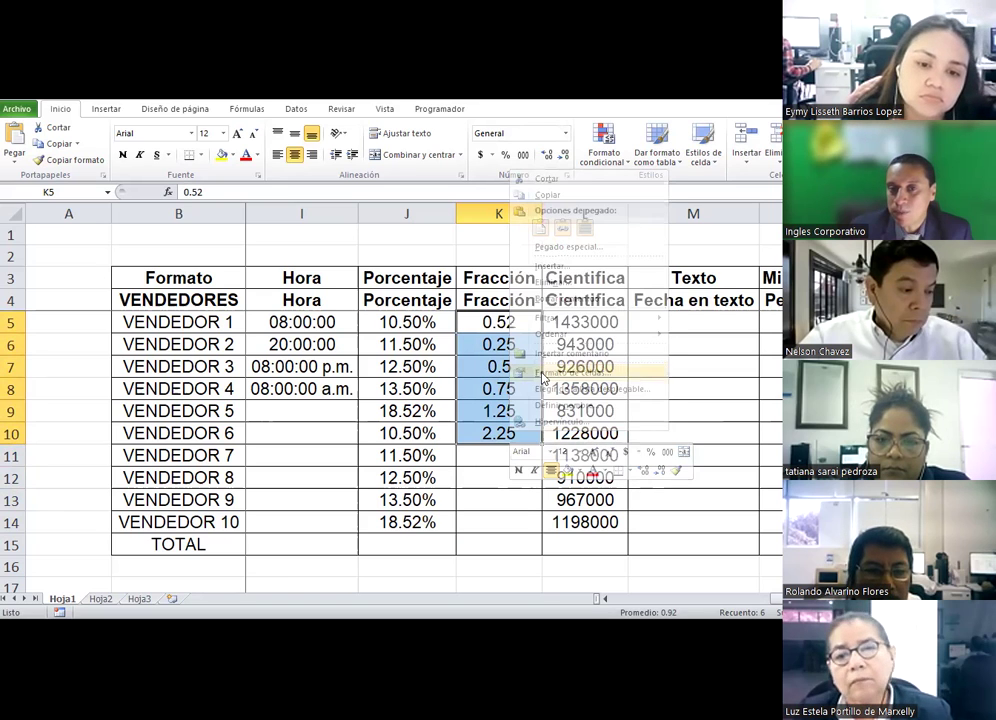
pyautogui.click(369, 327)
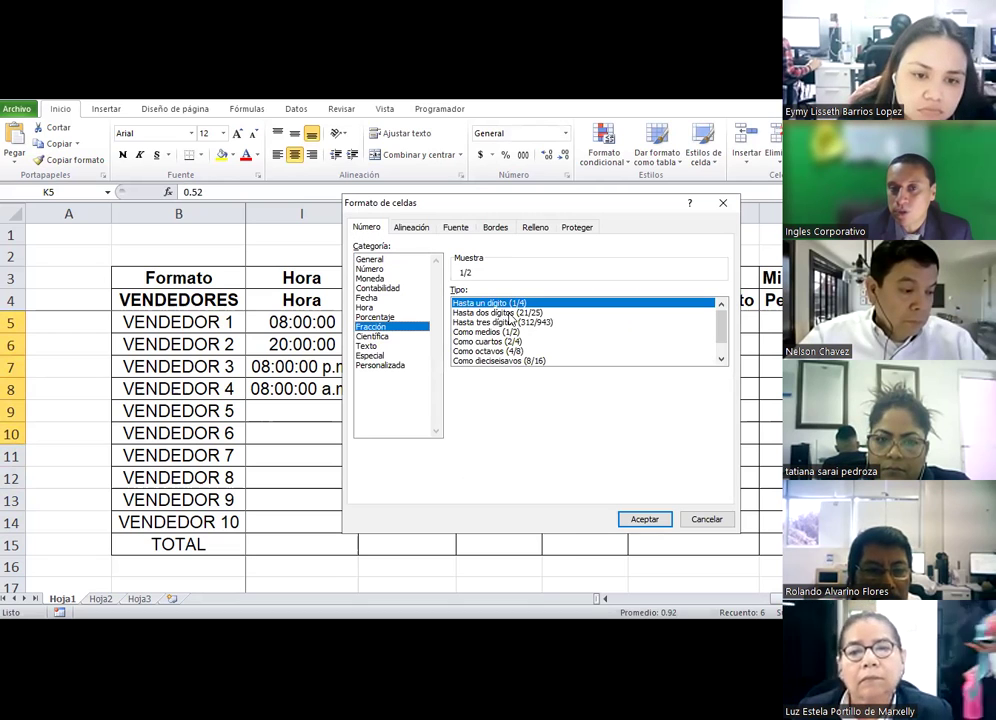
pyautogui.press('Down')
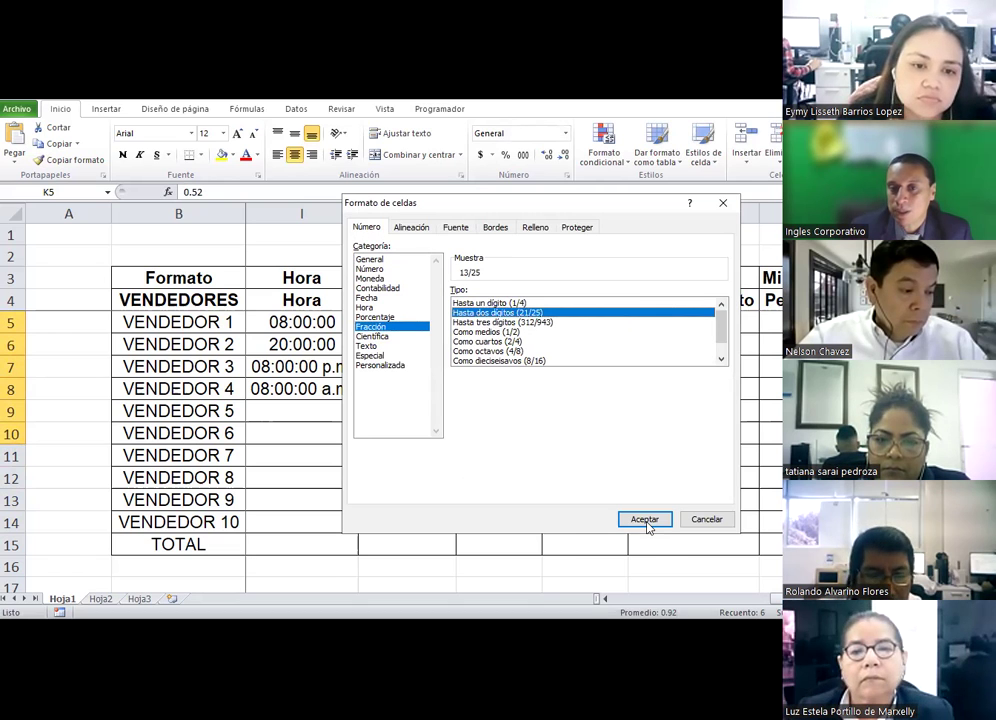
pyautogui.press('Return')
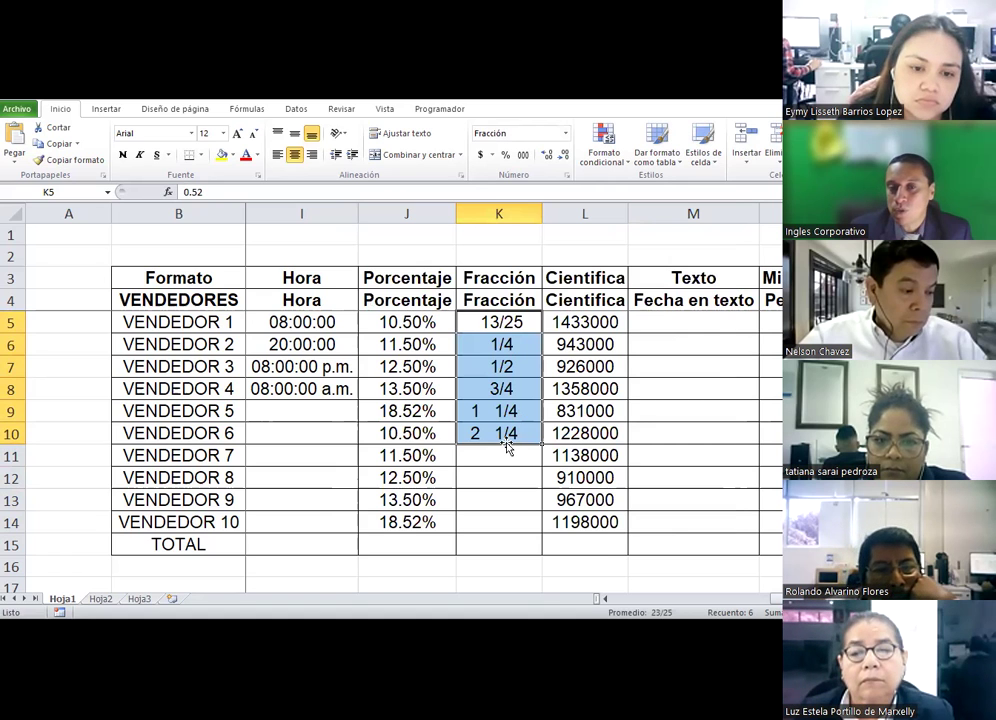
# Switch K5:K10 to one-digit fractions like 1/2, 1/4, 3/4.
pyautogui.rightClick(509, 411)
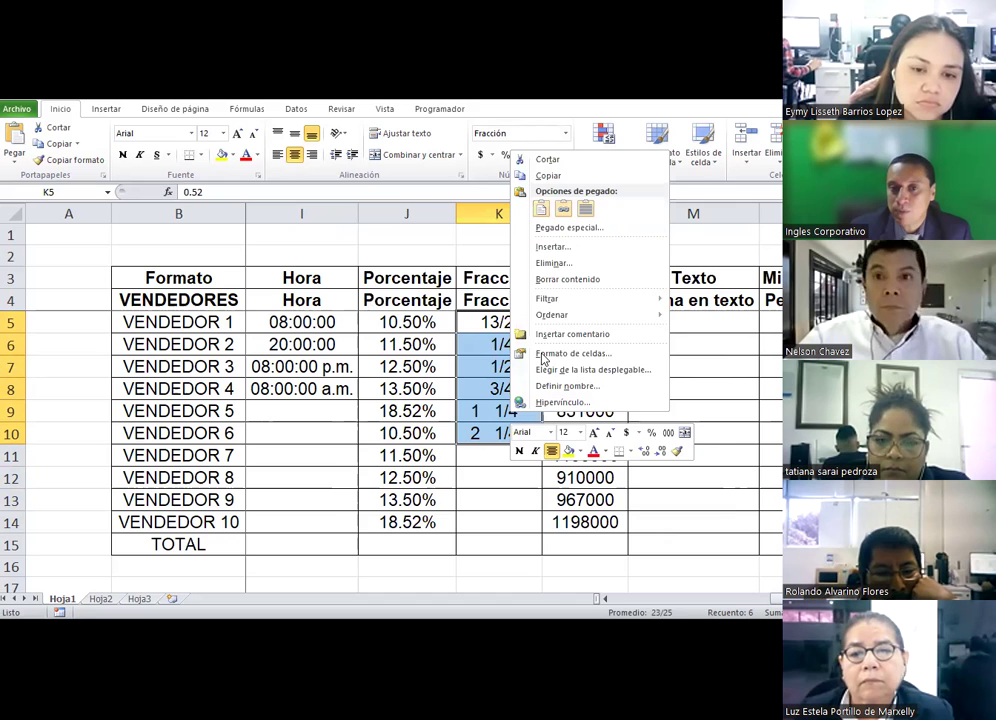
pyautogui.click(565, 353)
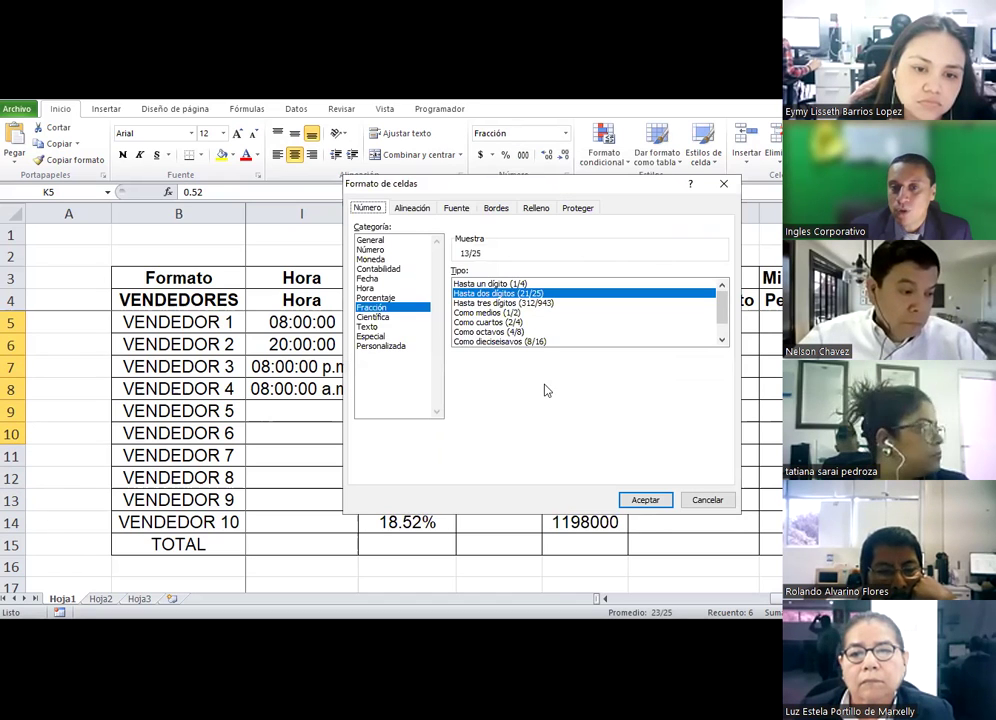
pyautogui.click(646, 500)
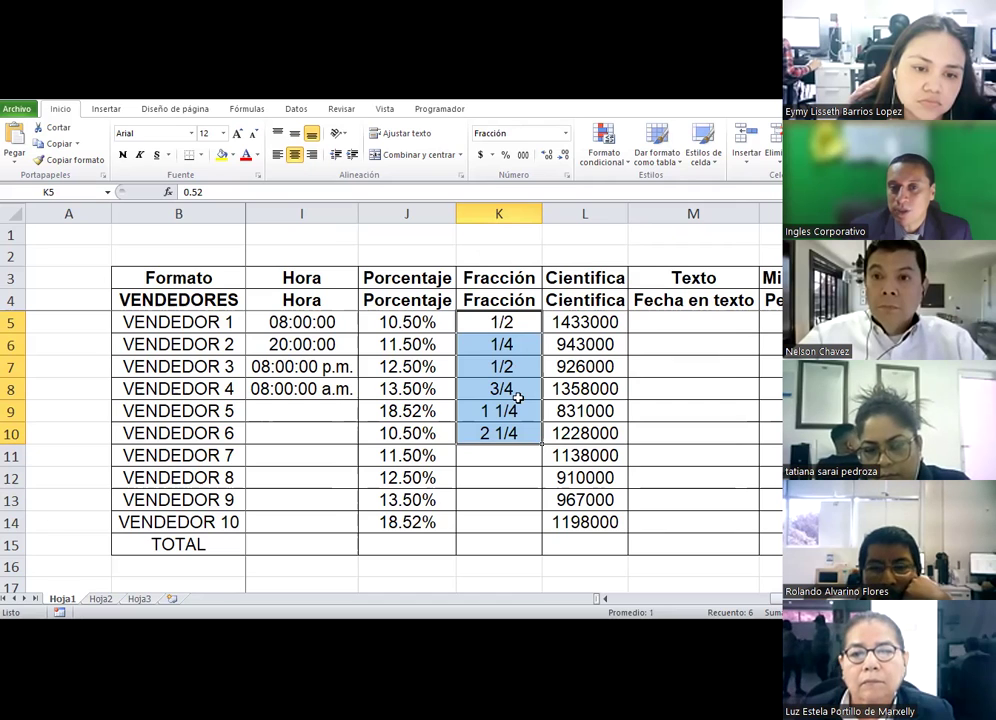
# Apply the Fracción number format to the empty cells K11:K14.
pyautogui.click(509, 458)
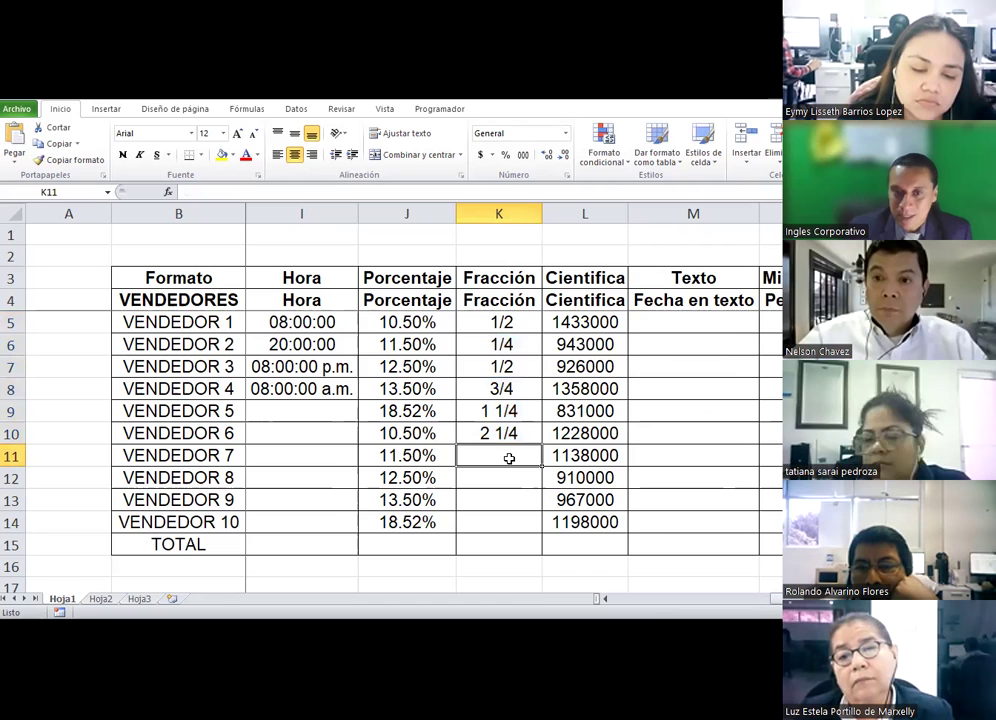
pyautogui.keyDown('shift'); pyautogui.click(512, 523); pyautogui.keyUp('shift')
pyautogui.rightClick(512, 523)
pyautogui.click(555, 455)
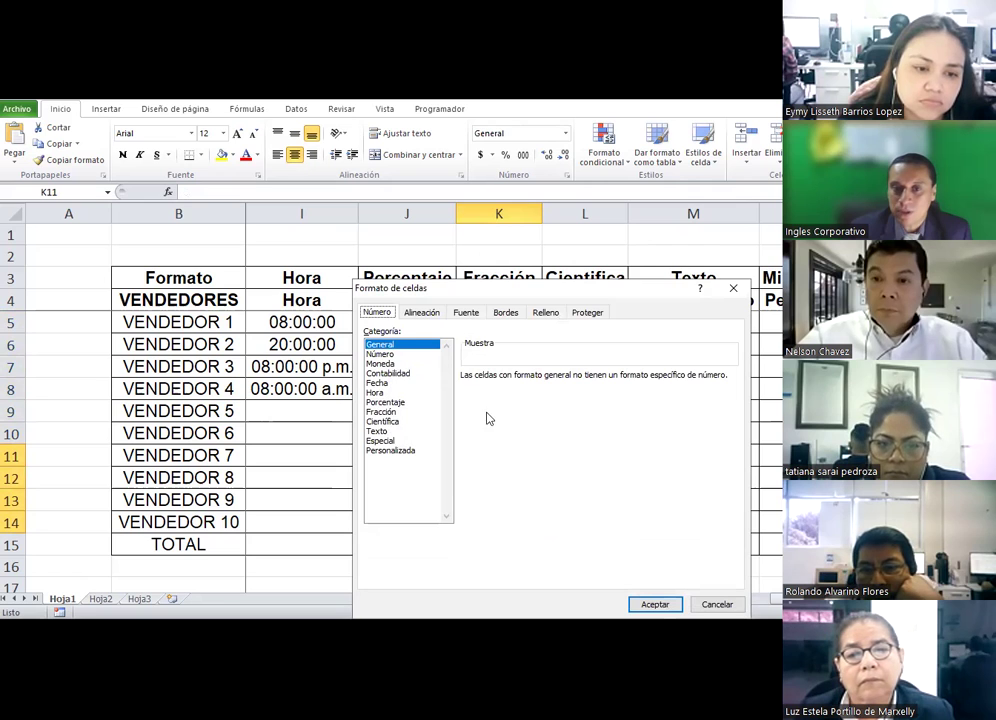
pyautogui.click(381, 411)
pyautogui.click(655, 604)
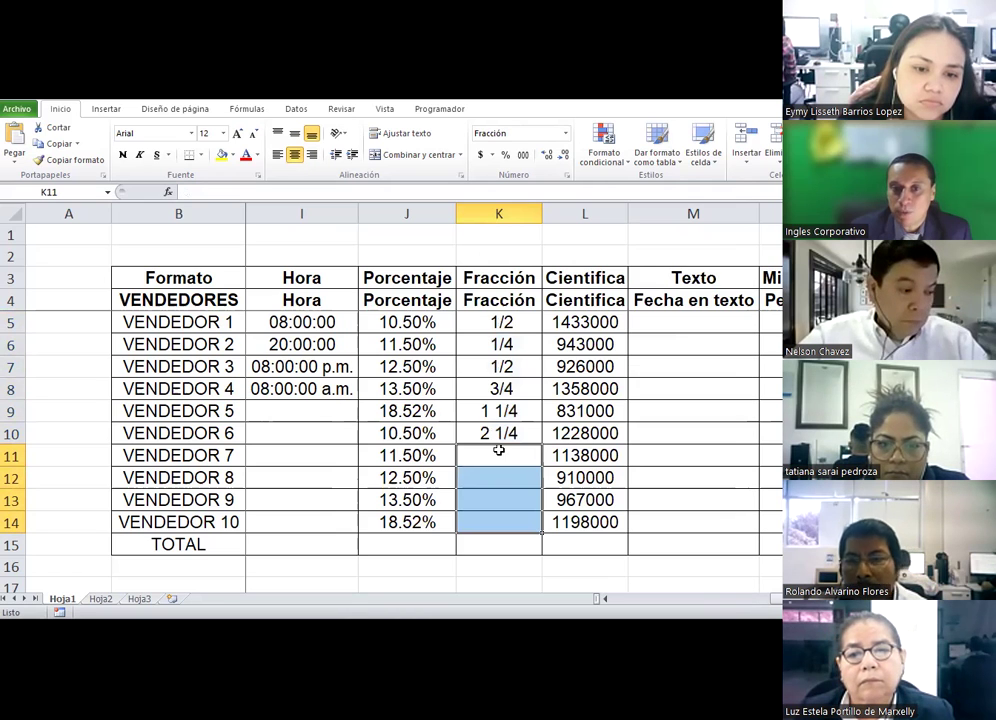
# Enter 0.5, 0.25, 0.75 and 1.25 so K11:K14 show 1/2, 1/4, 3/4, 1 1/4.
pyautogui.click(499, 451)
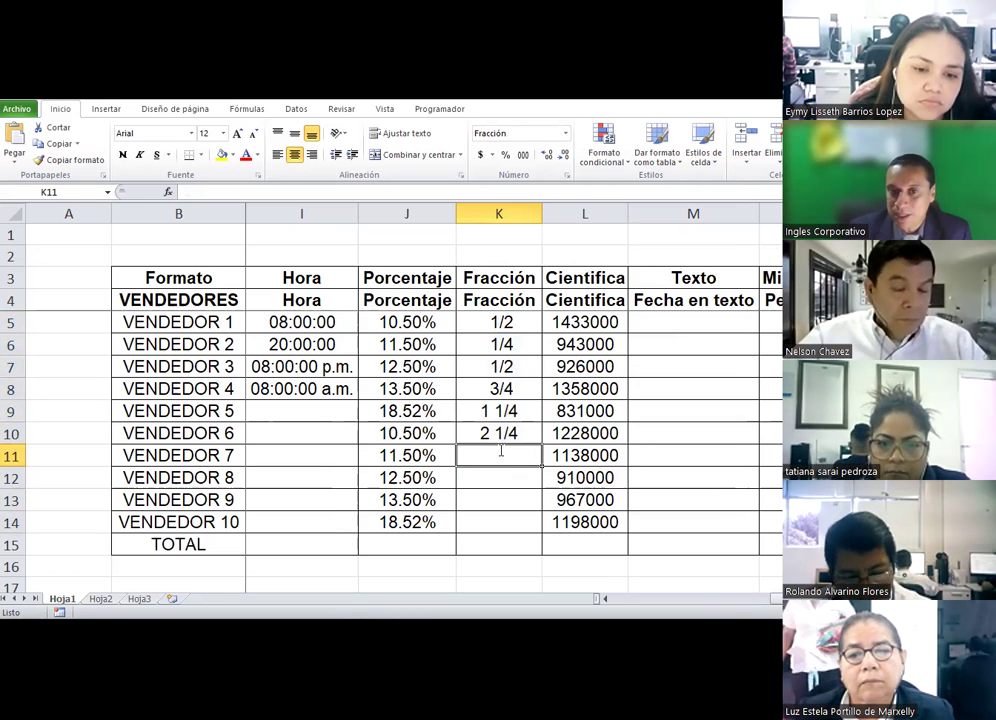
pyautogui.write('0.5')
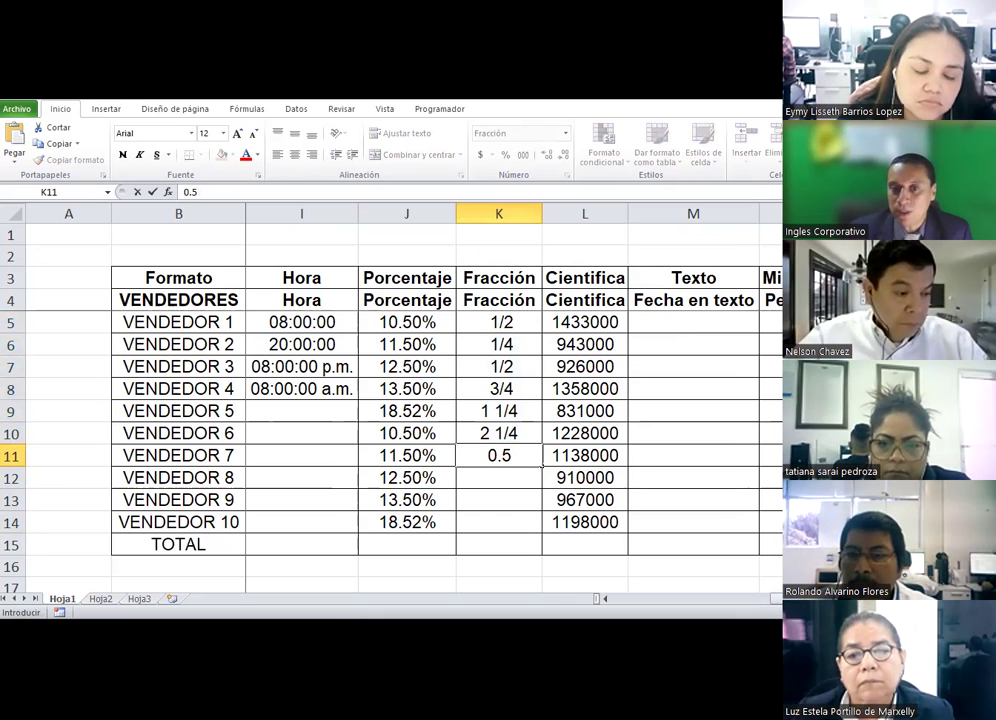
pyautogui.press('Return')
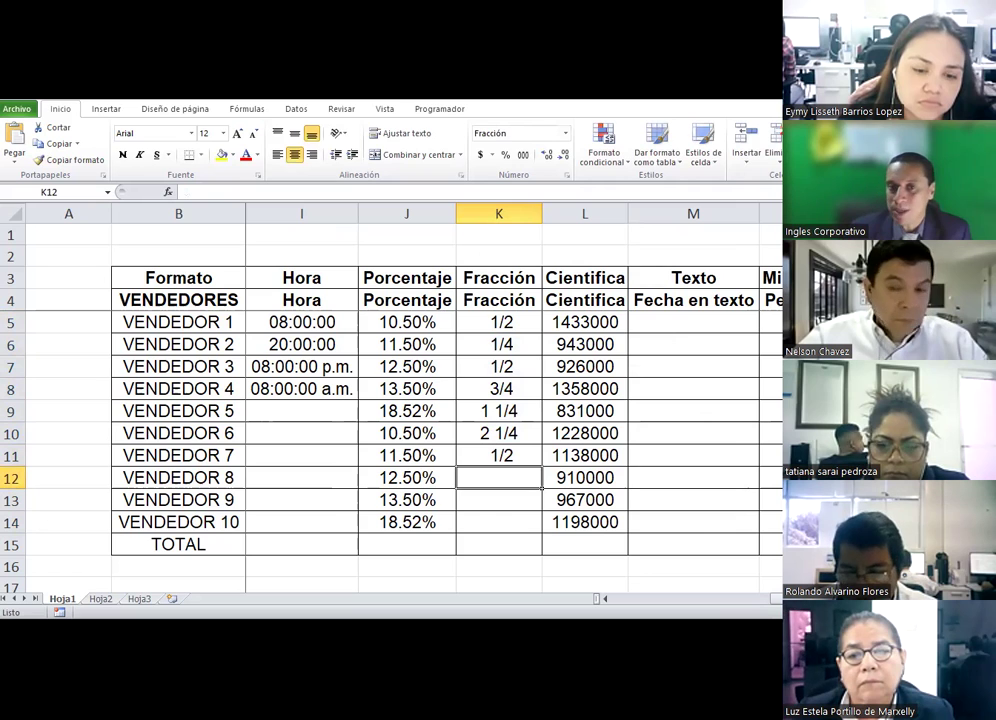
pyautogui.write('0.25')
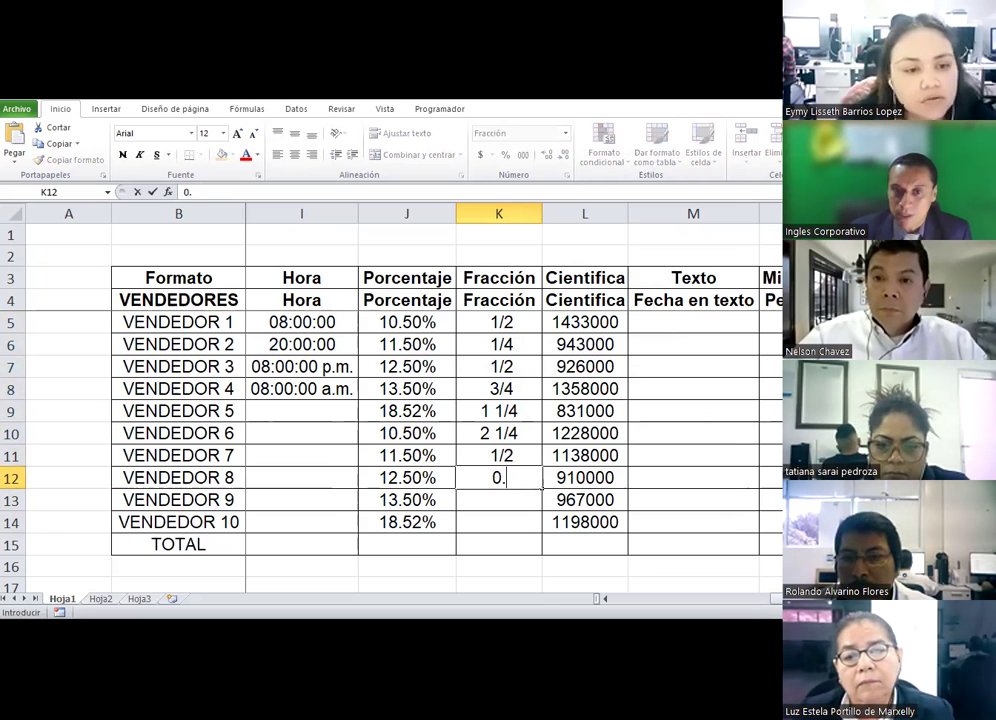
pyautogui.press('Return')
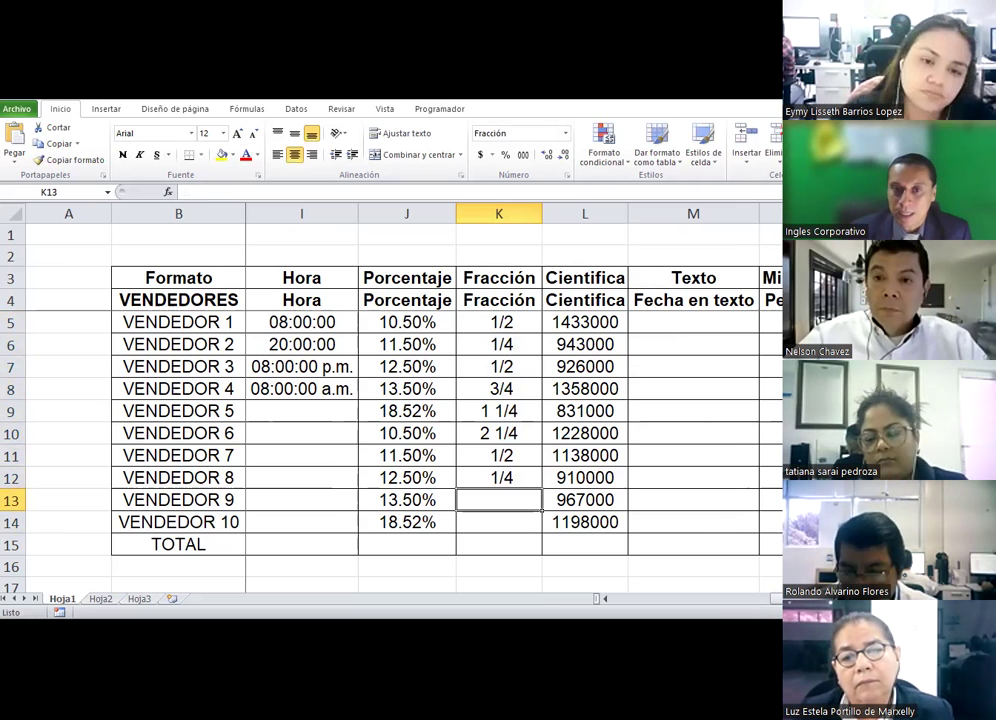
pyautogui.write('0.75')
pyautogui.press('Return')
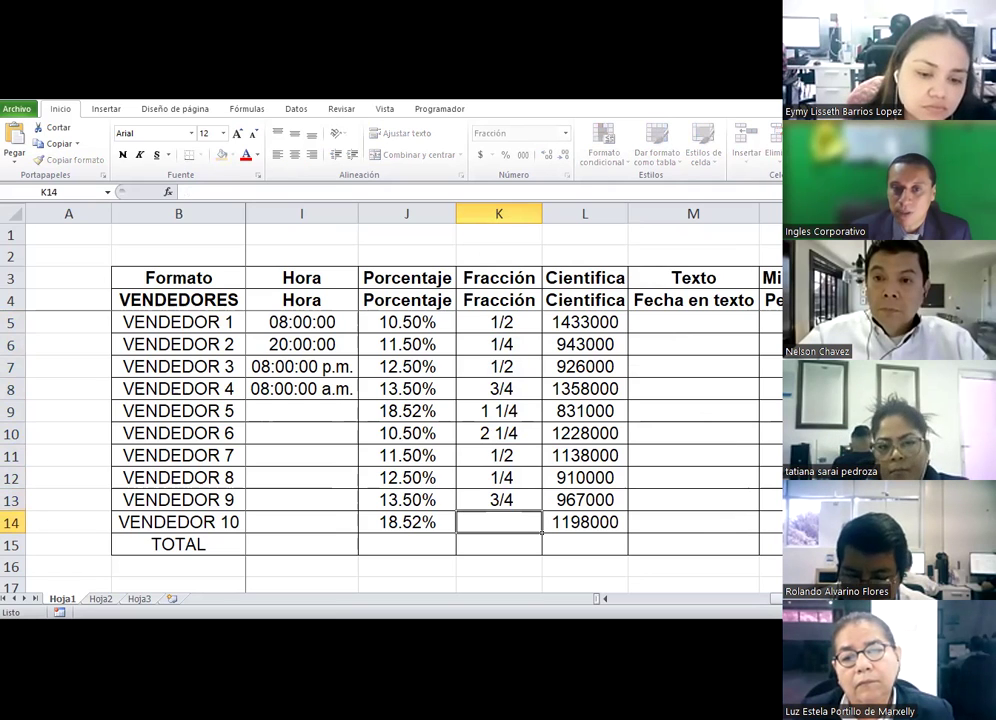
pyautogui.write('1.25')
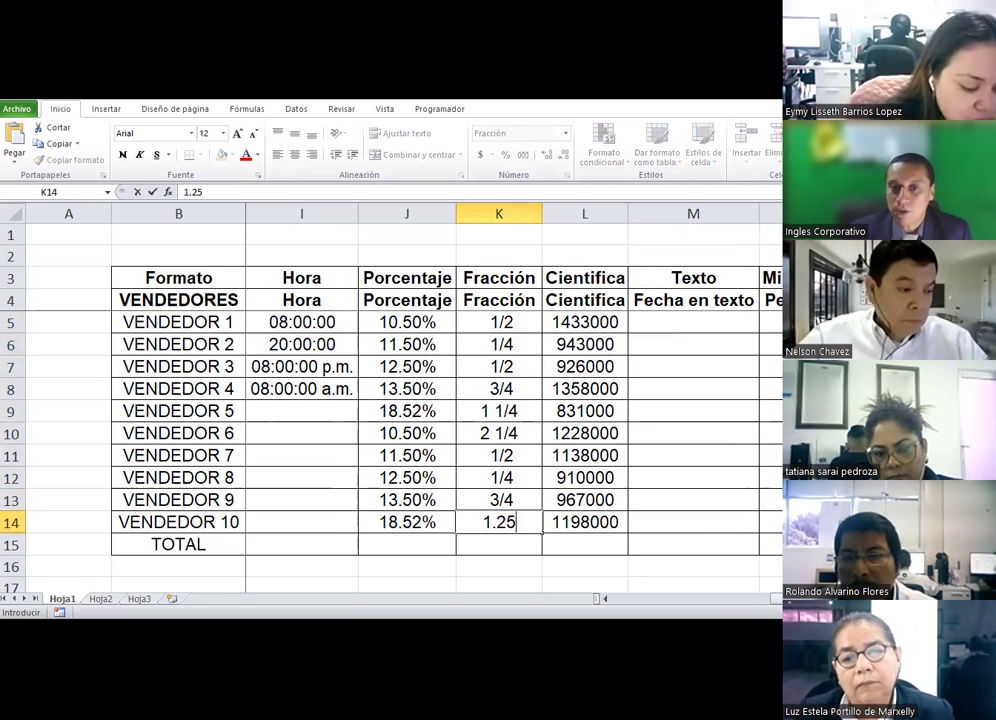
pyautogui.press('Return')
pyautogui.click(499, 499)
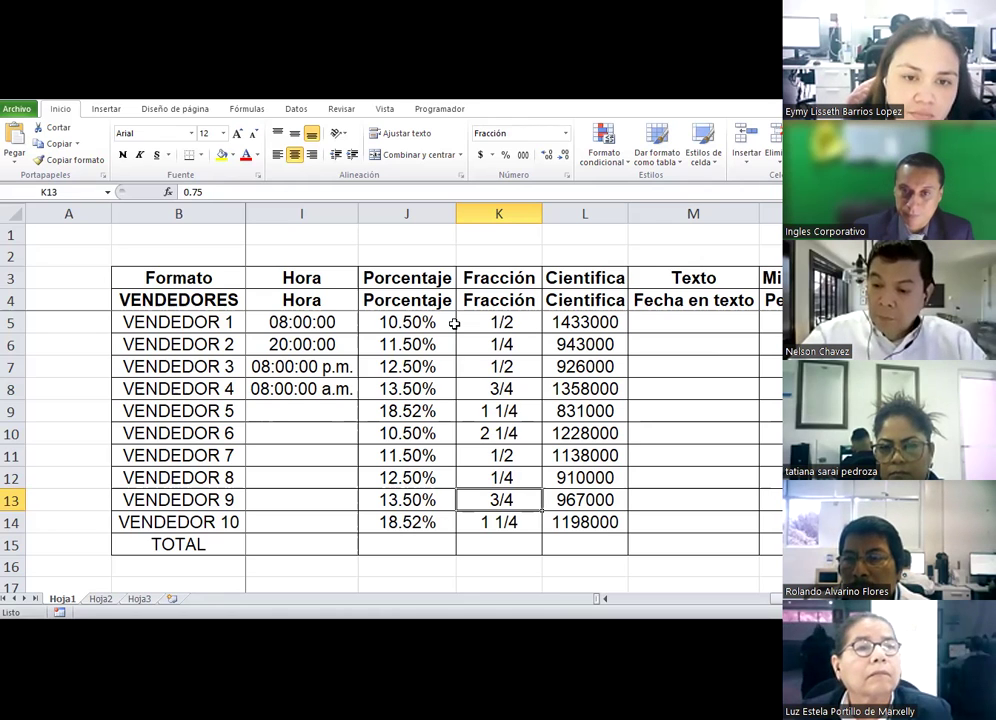
pyautogui.click(767, 390)
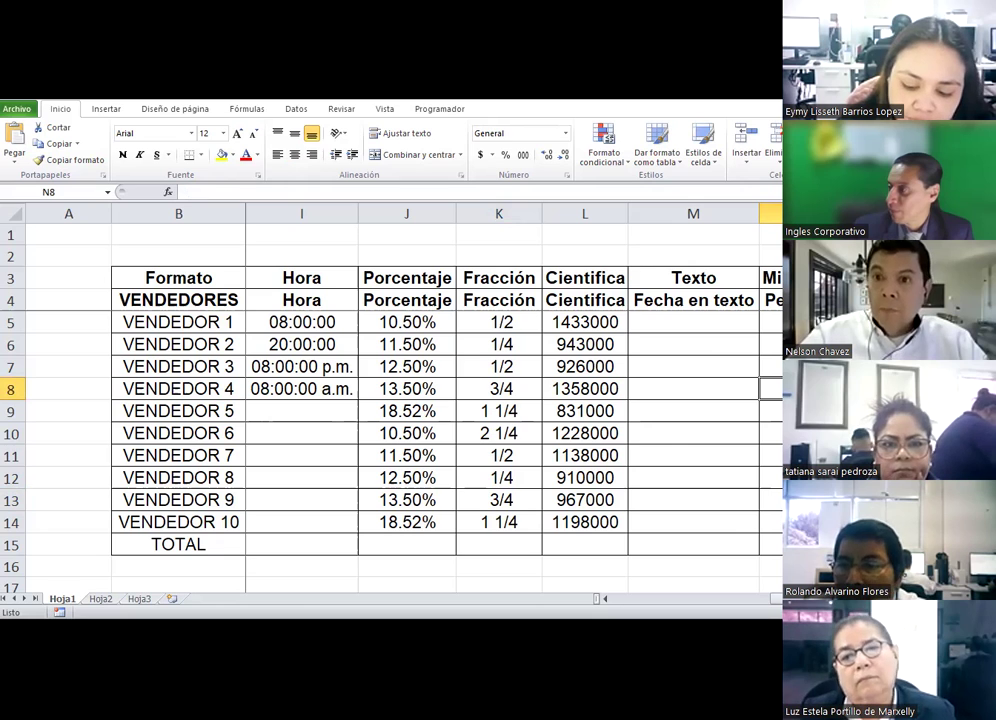
pyautogui.click(767, 433)
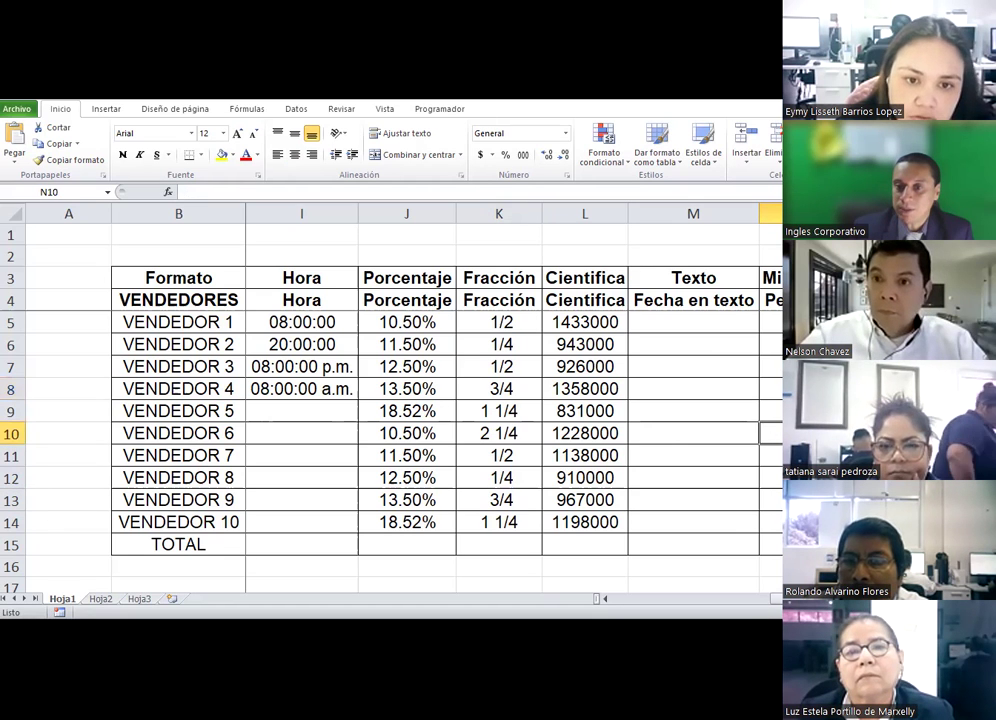
pyautogui.hscroll(2, 450, 400)
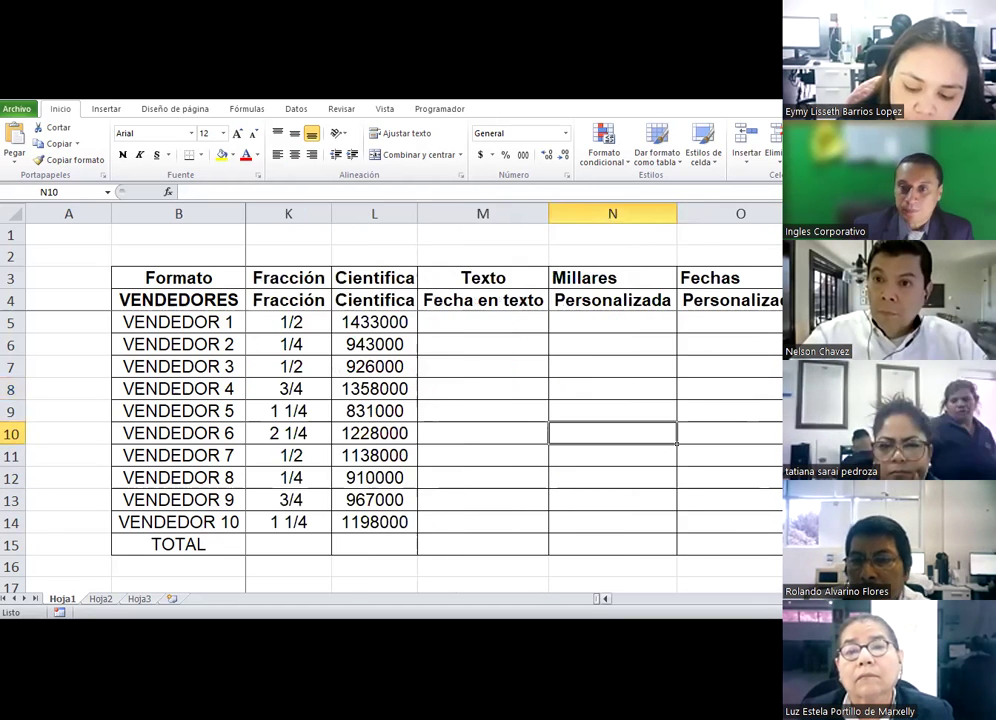
pyautogui.hscroll(-1, 450, 400)
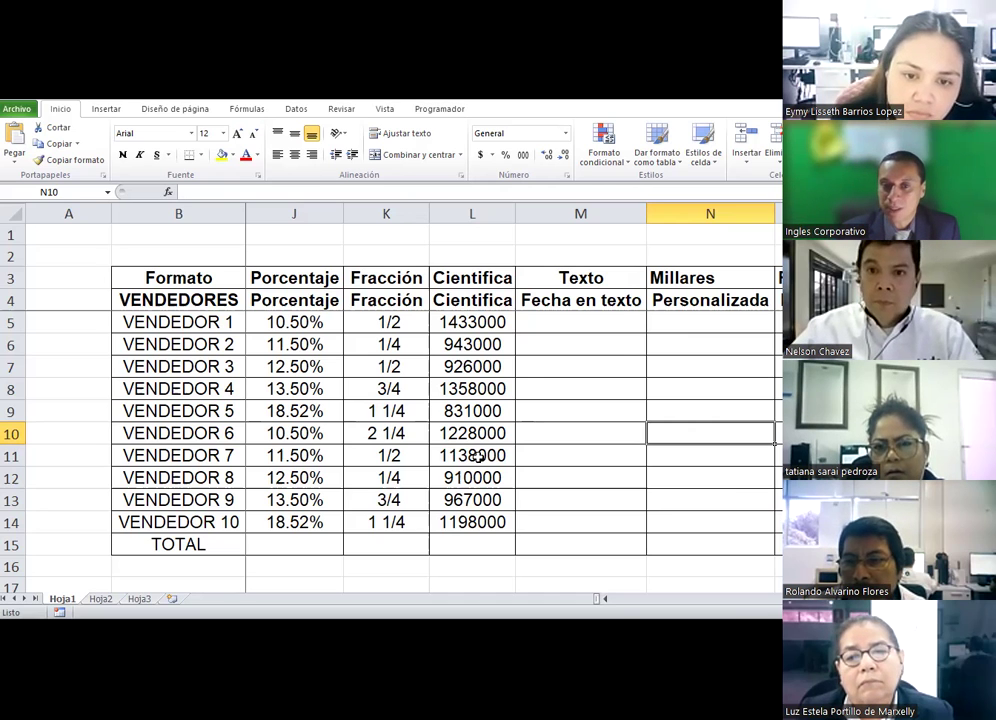
pyautogui.moveTo(472, 322); pyautogui.dragTo(479, 528)
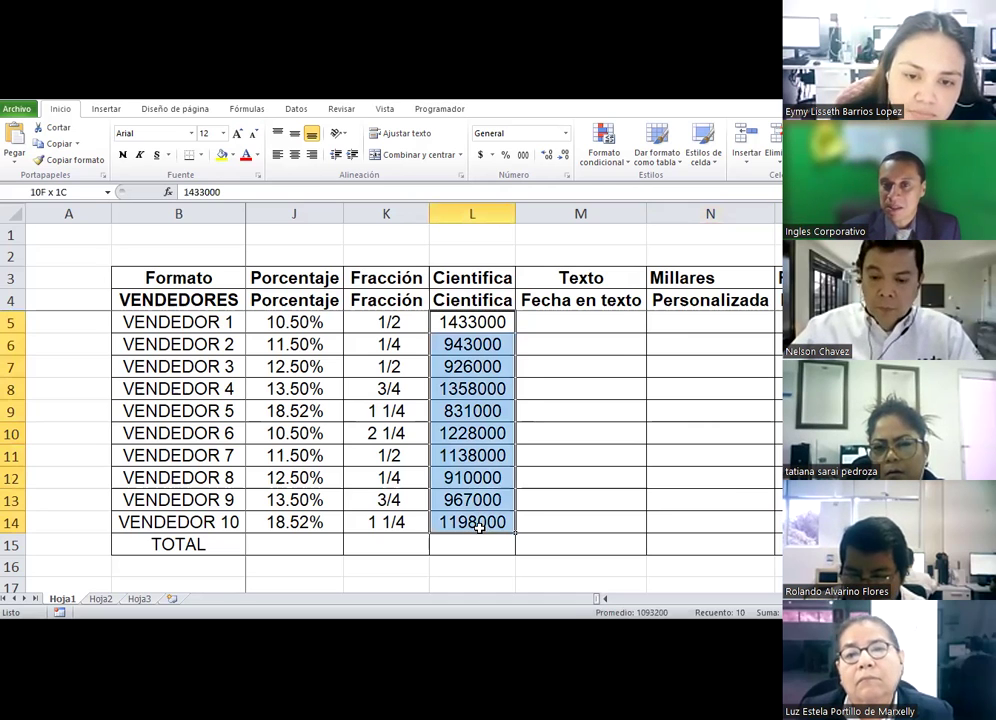
pyautogui.rightClick(447, 333)
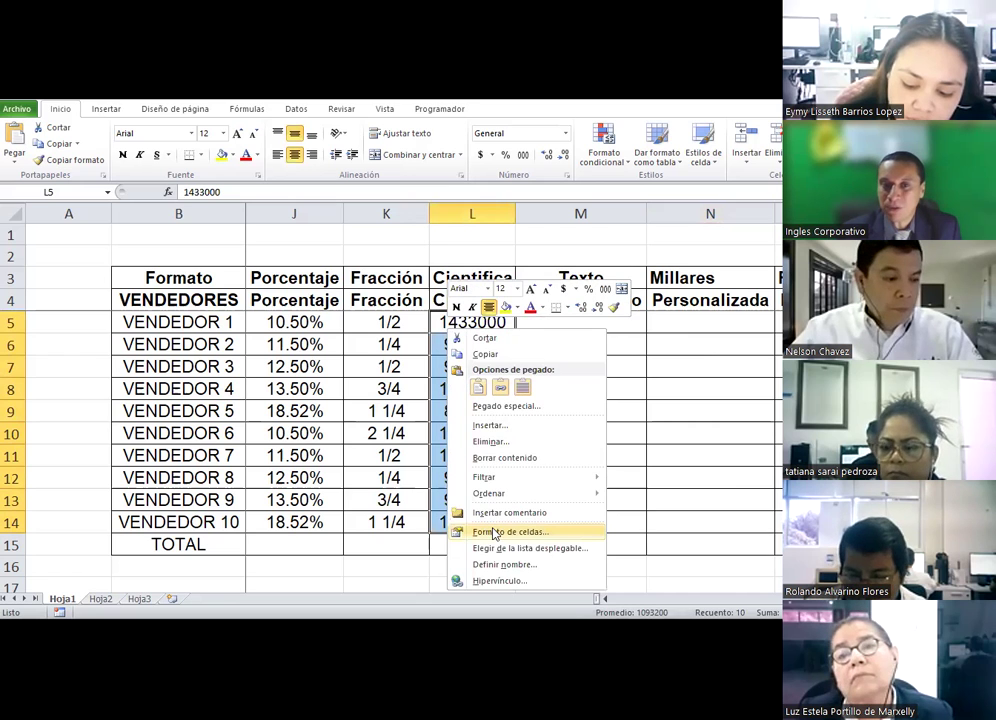
pyautogui.click(500, 531)
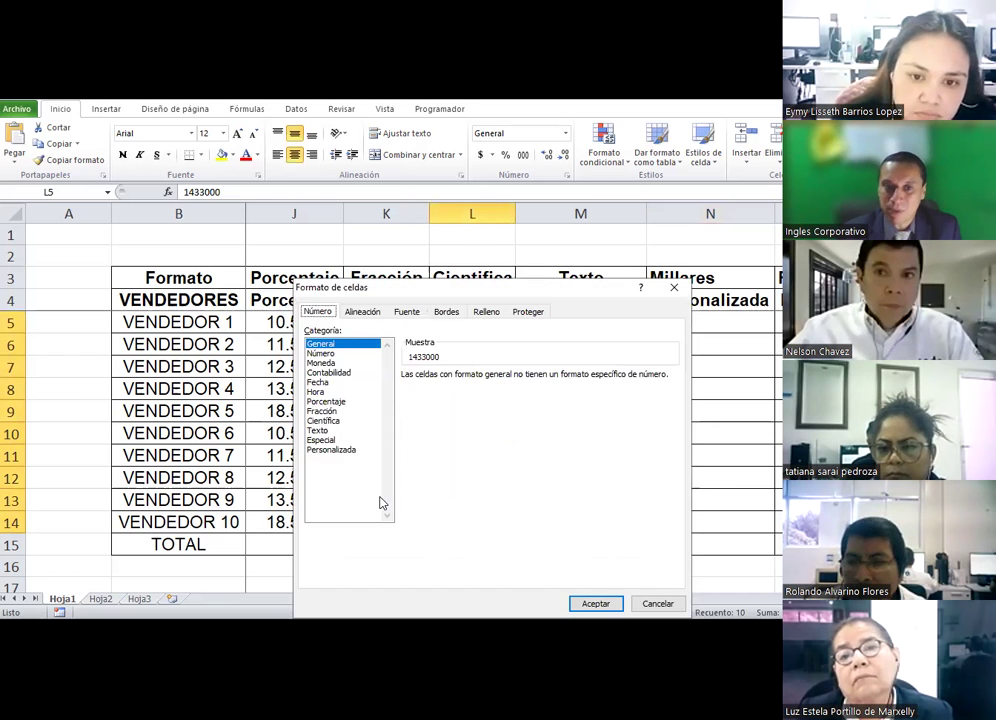
pyautogui.click(335, 420)
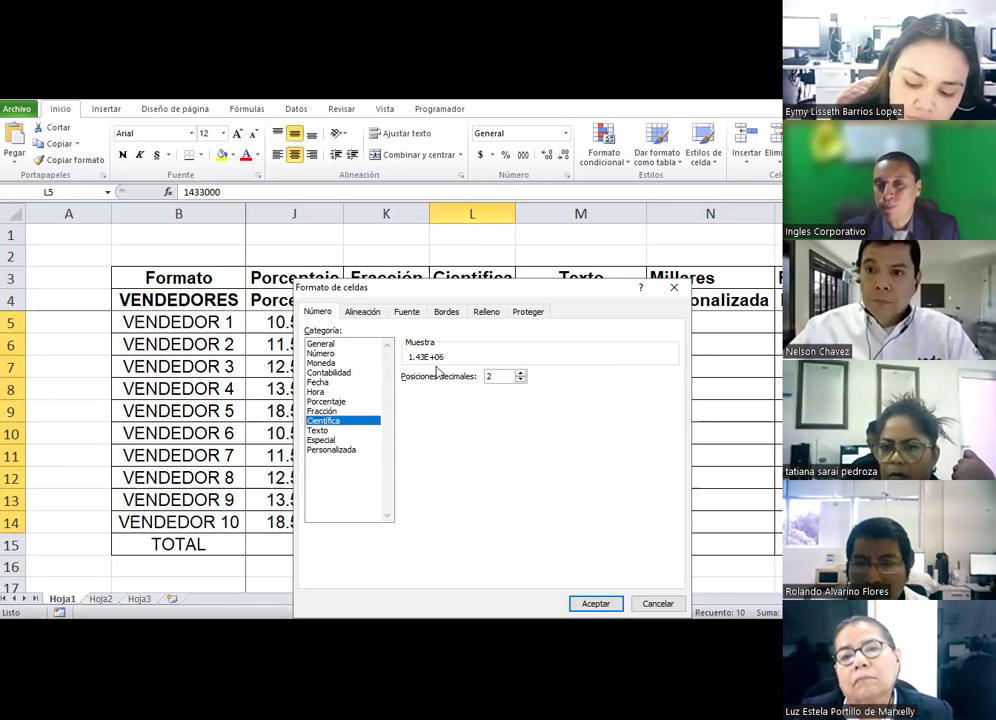
pyautogui.click(592, 608)
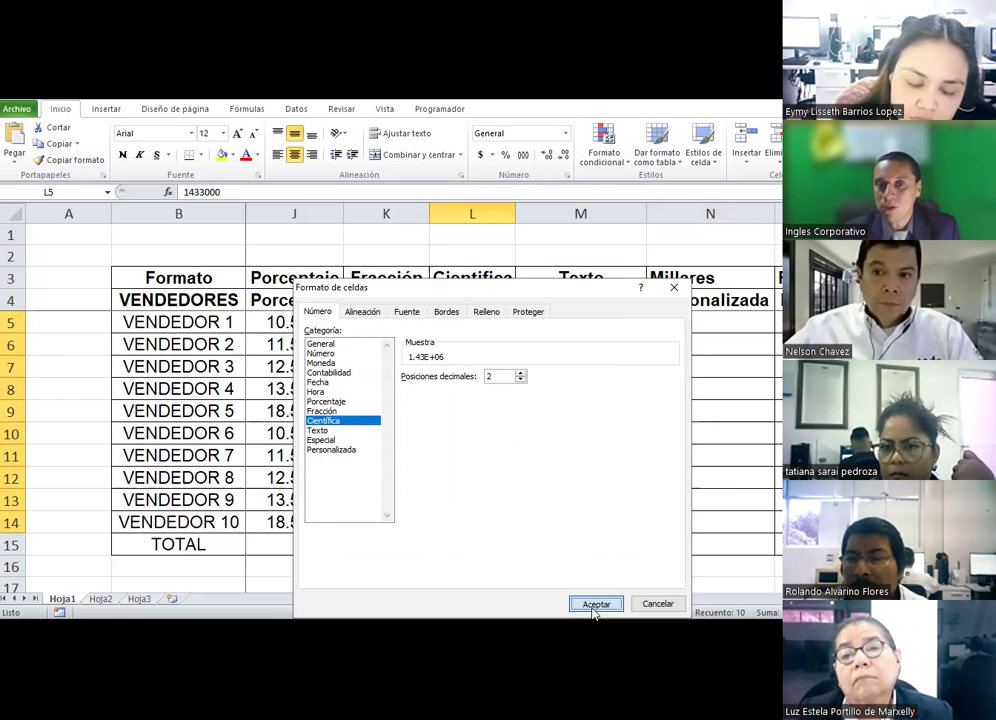
pyautogui.click(474, 389)
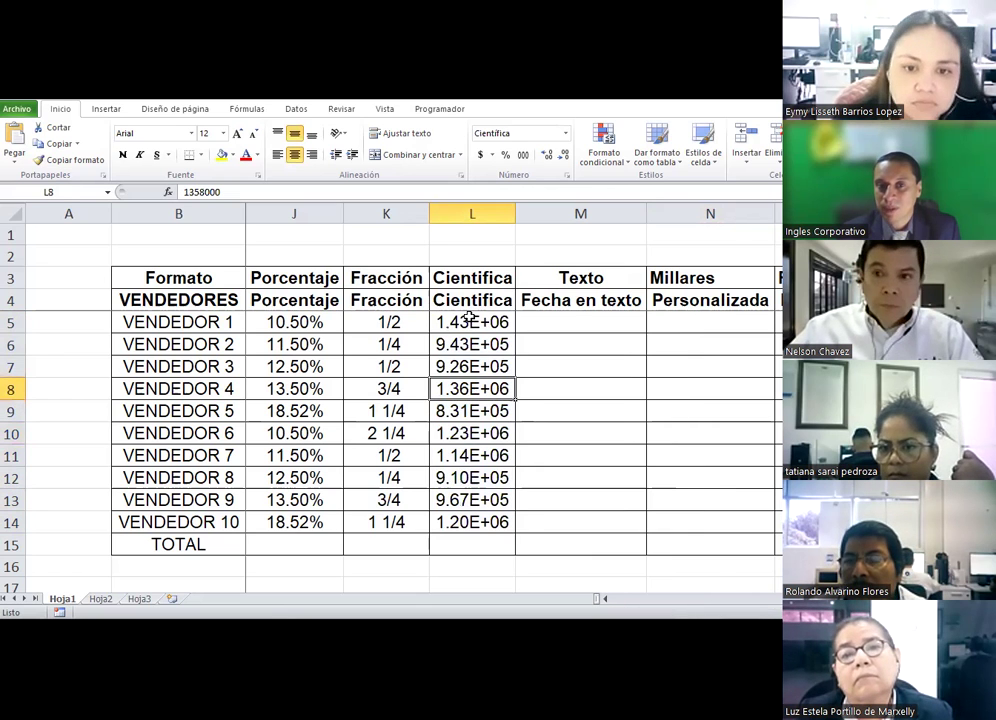
pyautogui.moveTo(474, 322); pyautogui.dragTo(485, 521)
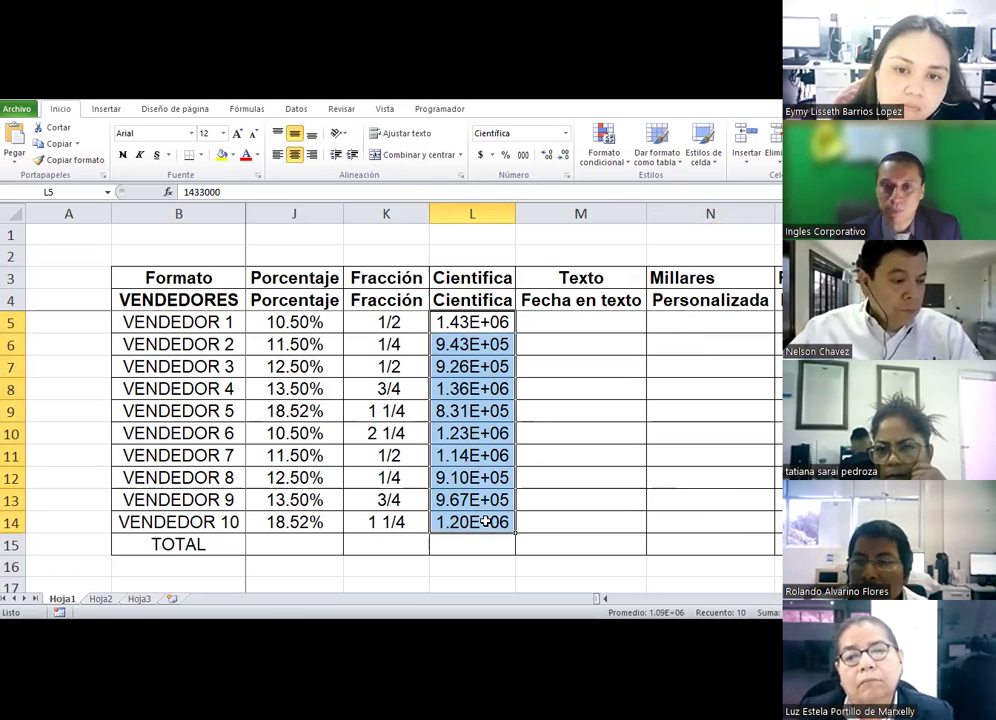
pyautogui.hotkey('shift', 'BackSpace')
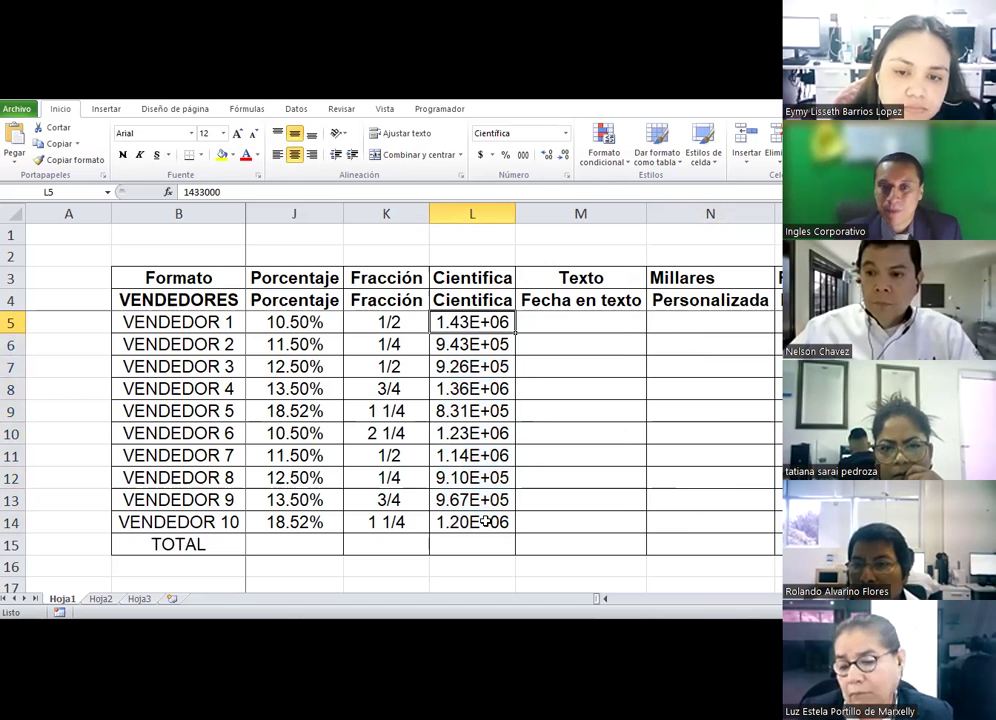
pyautogui.press('Return')
pyautogui.press('Return')
pyautogui.press('Return')
pyautogui.press('Return')
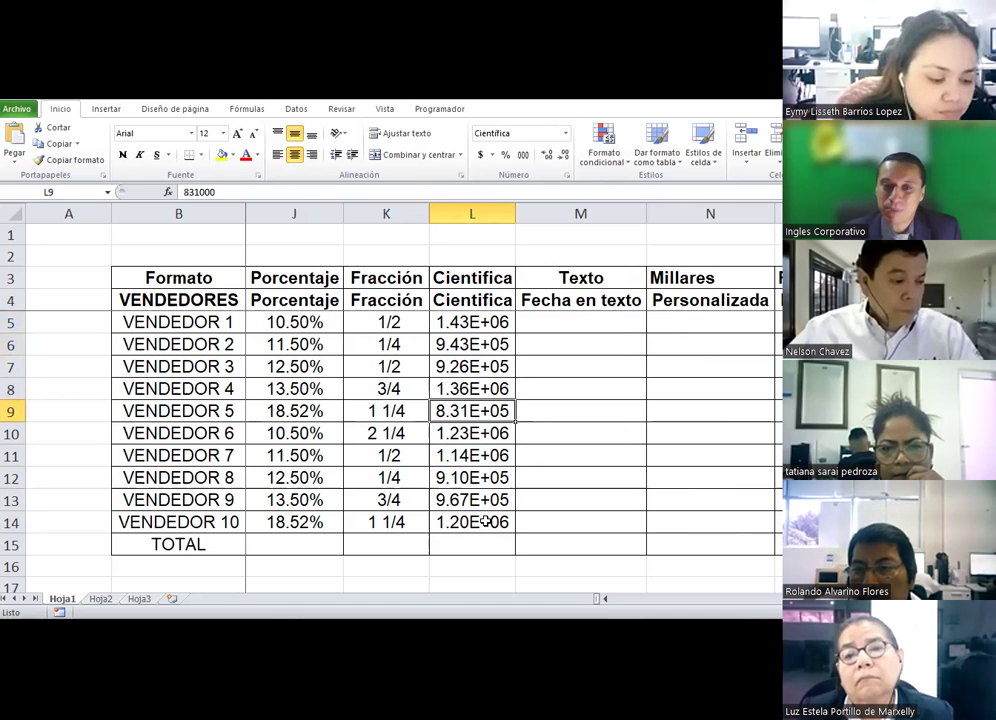
pyautogui.click(485, 521)
pyautogui.press('Up')
pyautogui.press('Up')
pyautogui.press('Up')
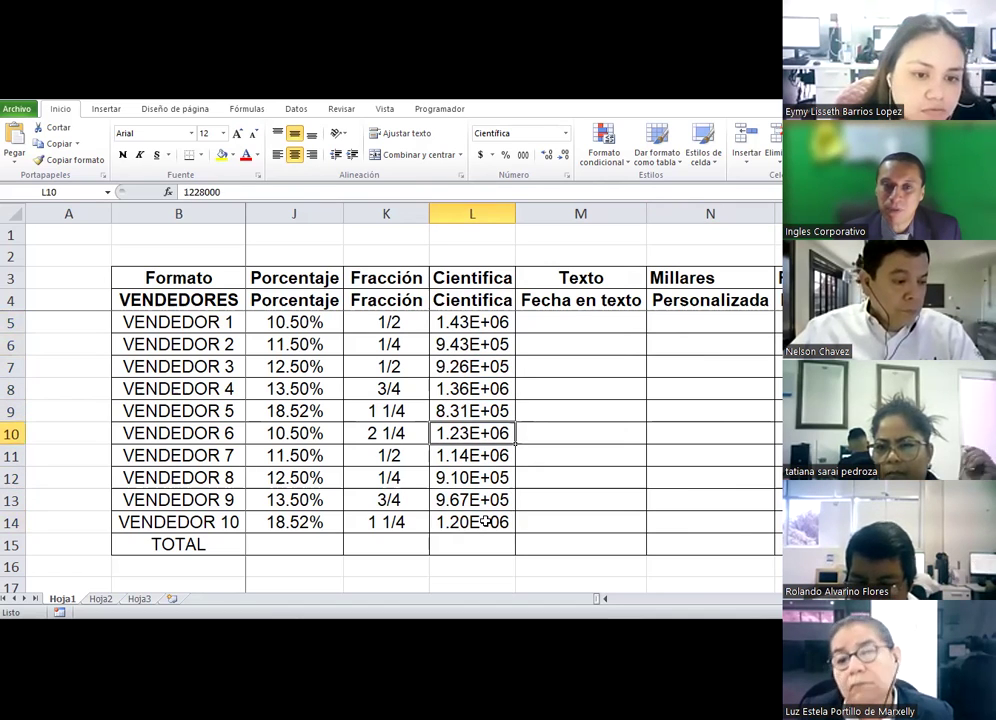
pyautogui.press('Up')
pyautogui.press('Up')
pyautogui.press('Up')
pyautogui.press('Right')
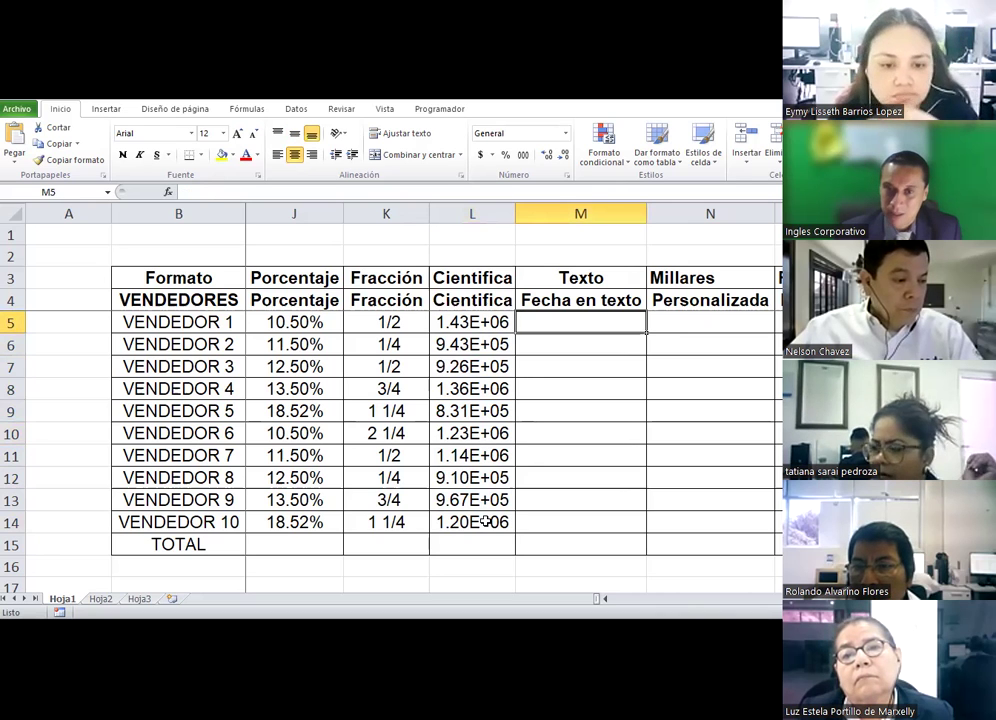
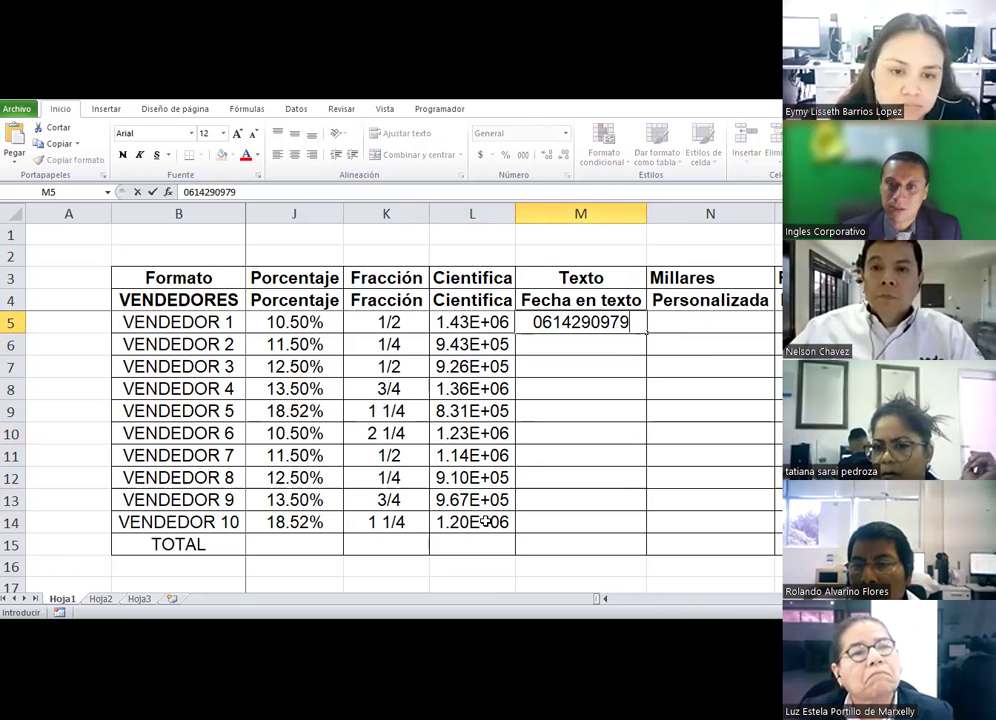
pyautogui.press('Return')
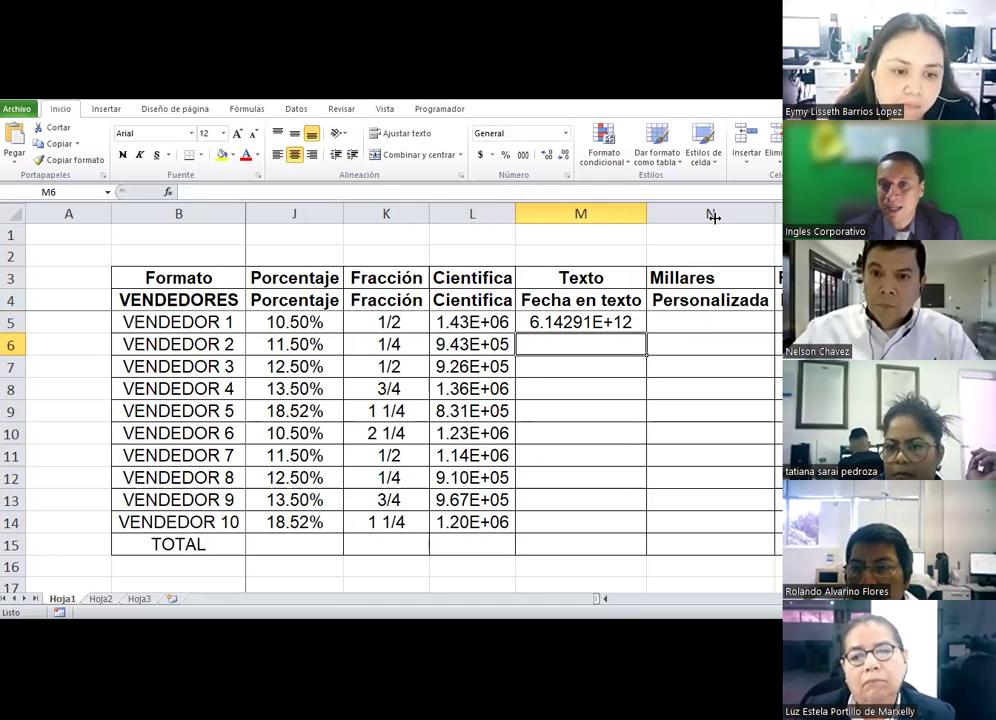
pyautogui.moveTo(713, 217); pyautogui.dragTo(715, 217)
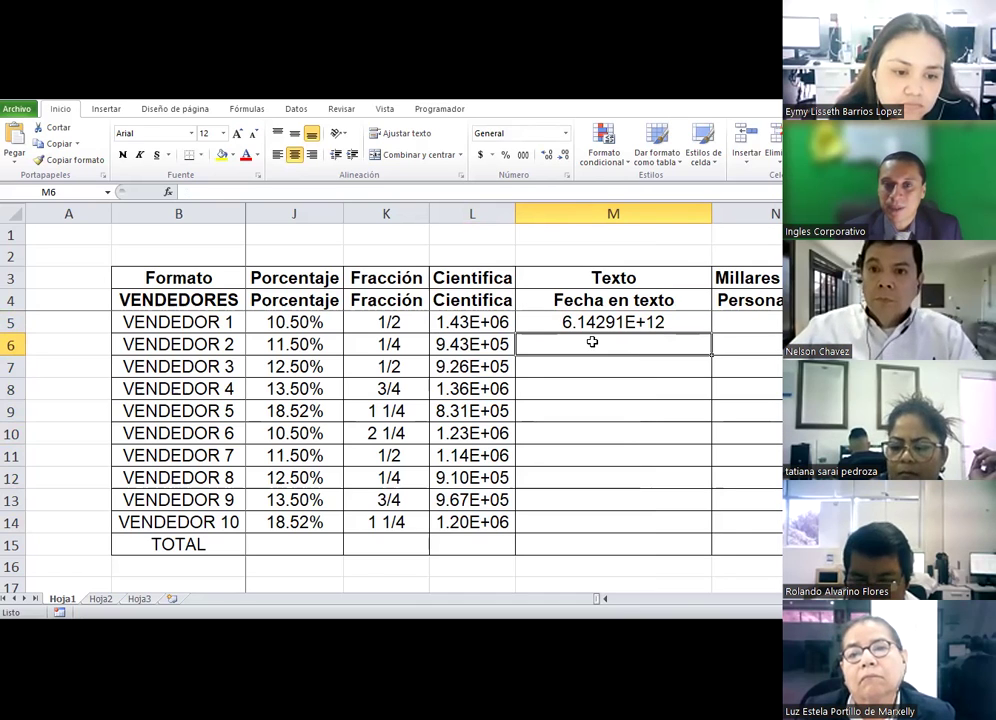
pyautogui.press('Up')
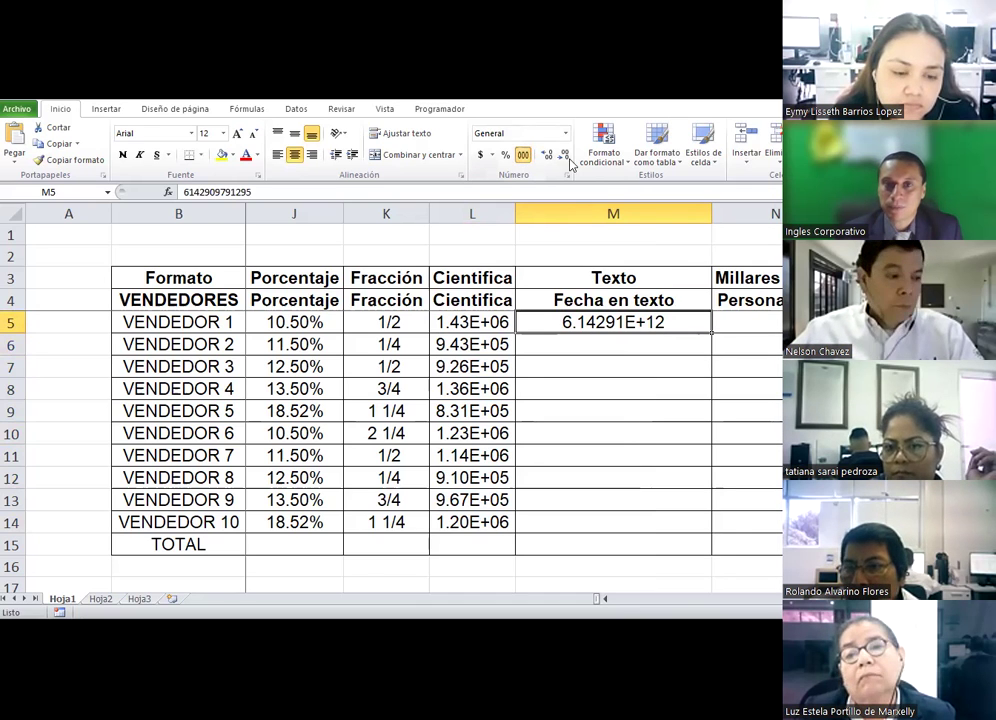
pyautogui.click(564, 155)
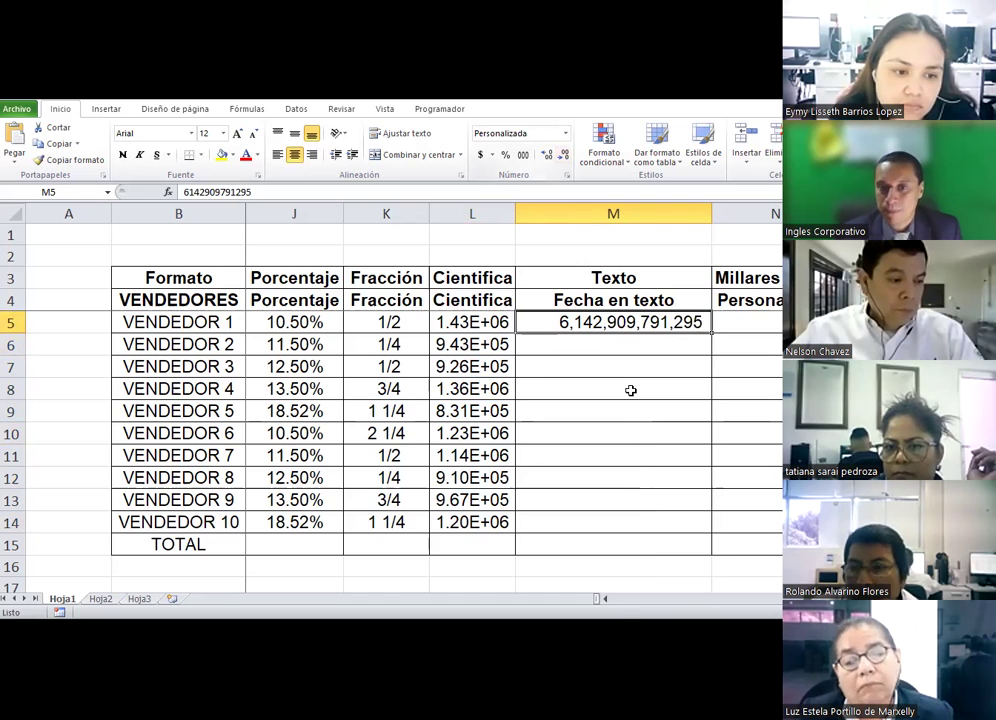
pyautogui.press('Delete')
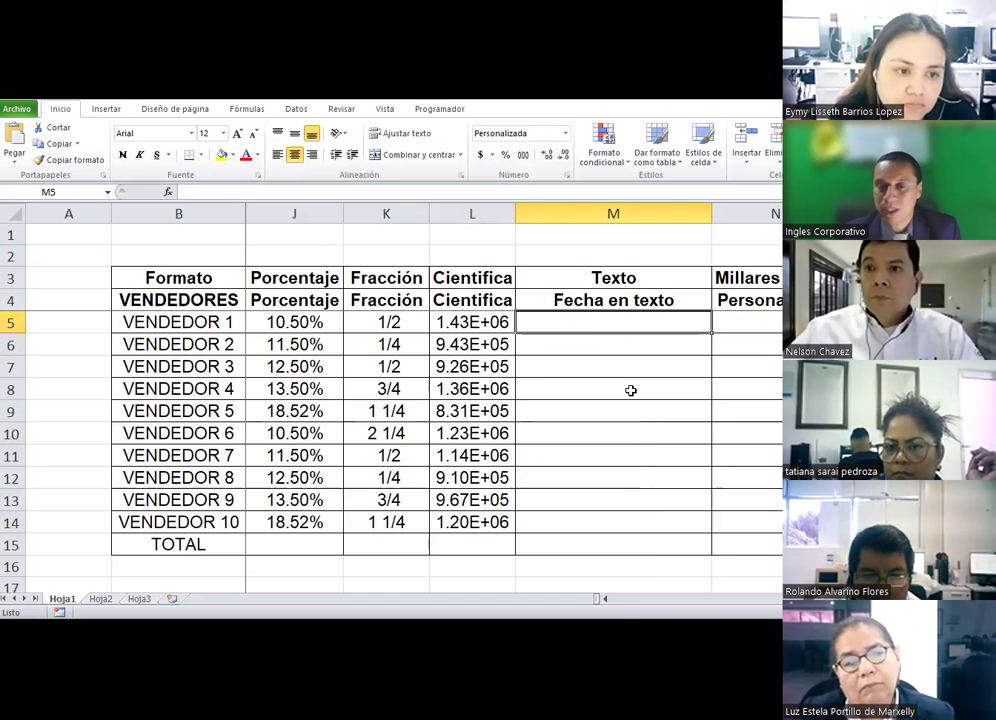
pyautogui.click(566, 134)
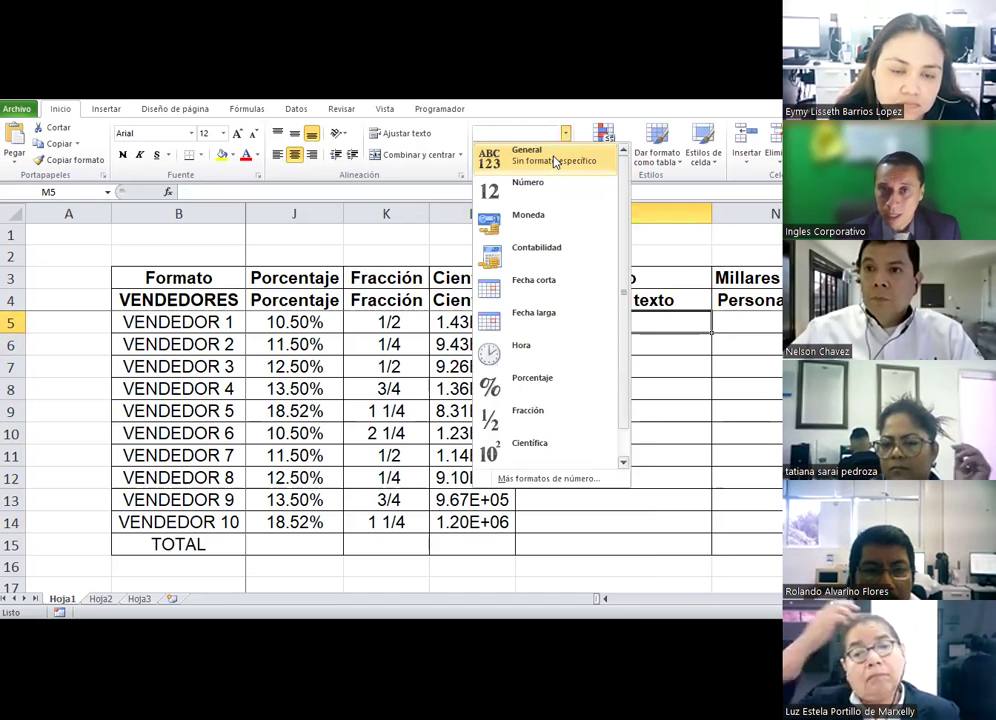
pyautogui.click(565, 327)
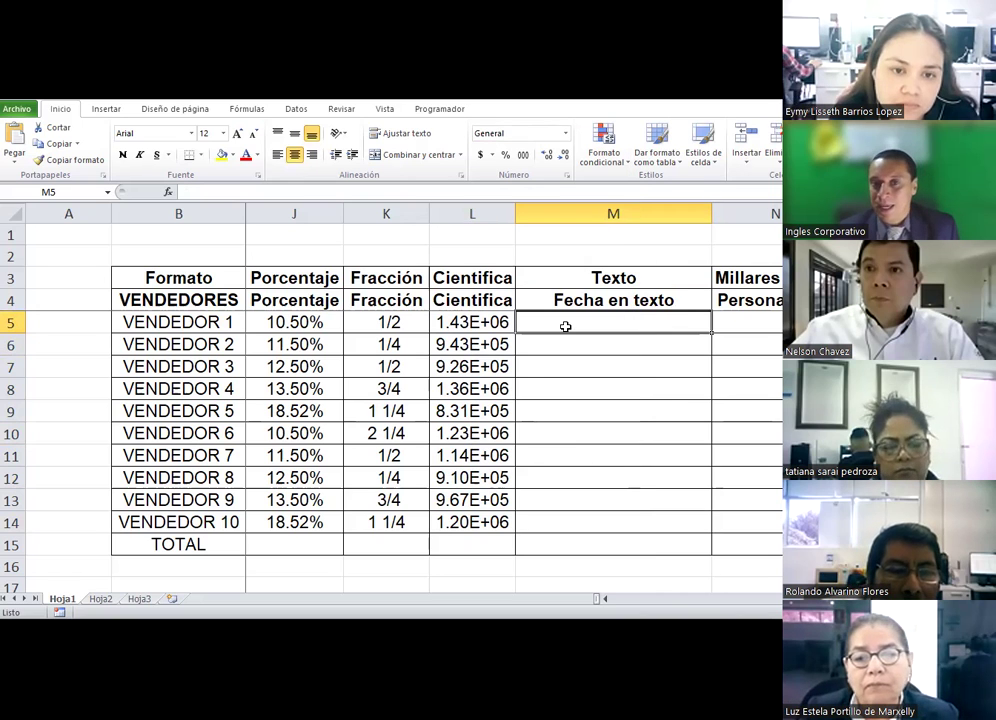
pyautogui.hotkey('ctrl', 'z')
# Type Enero 2023 into M5, which Excel stores as the date ene-23.
pyautogui.keyDown('shift'); pyautogui.click(490, 524); pyautogui.keyUp('shift')
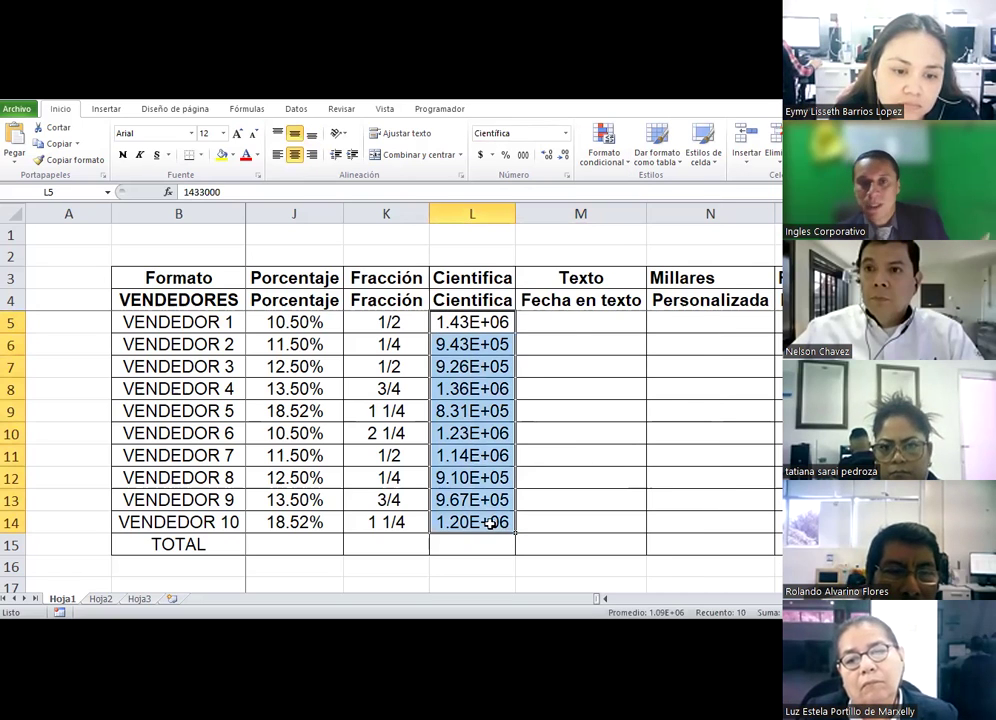
pyautogui.click(576, 317)
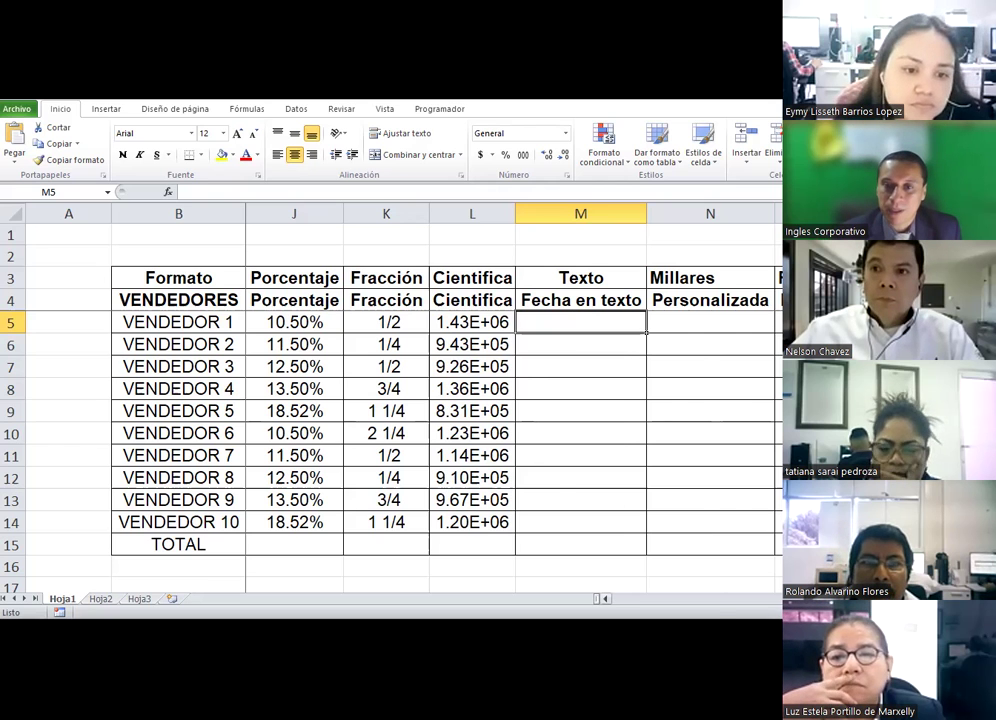
pyautogui.hscroll(-3, 675, 543)
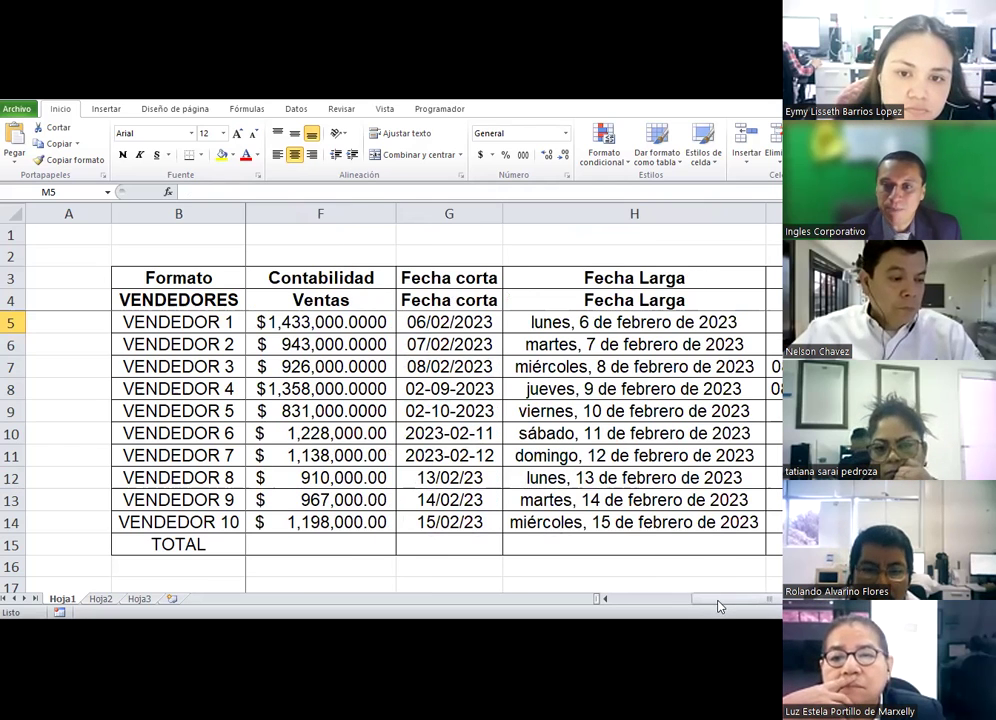
pyautogui.hscroll(3, 642, 430)
pyautogui.write('E')
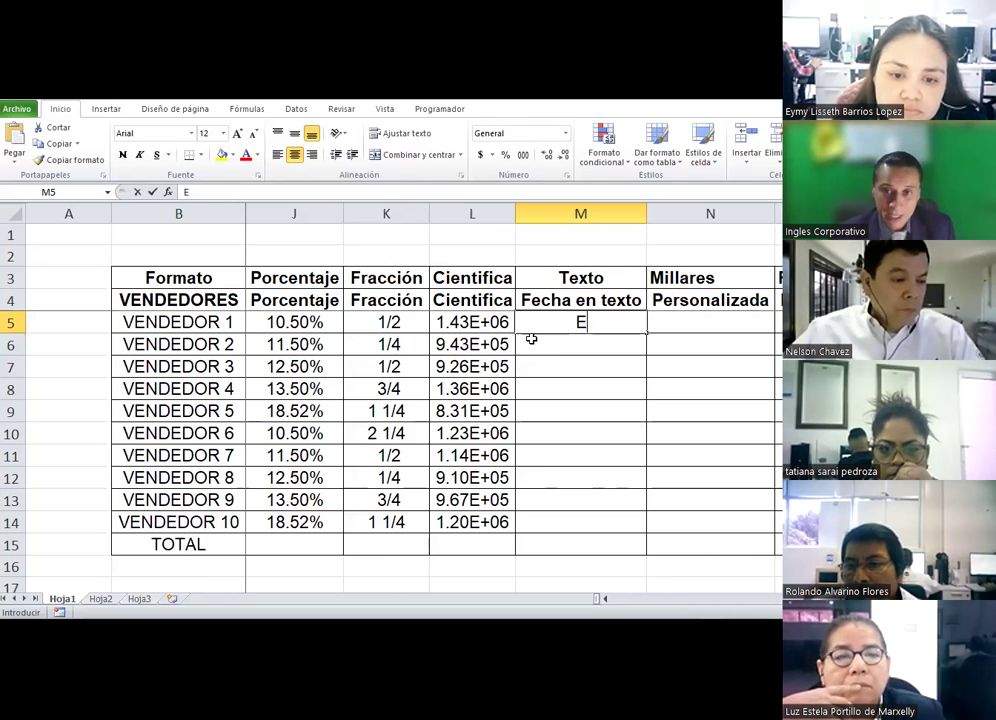
pyautogui.write('nero 20')
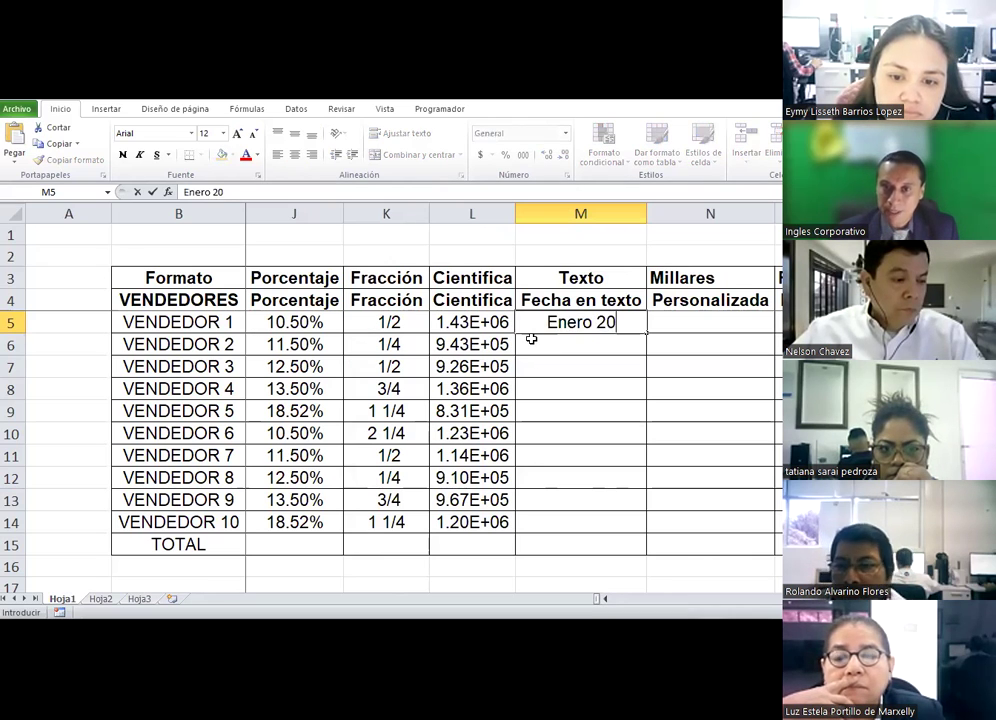
pyautogui.write('23')
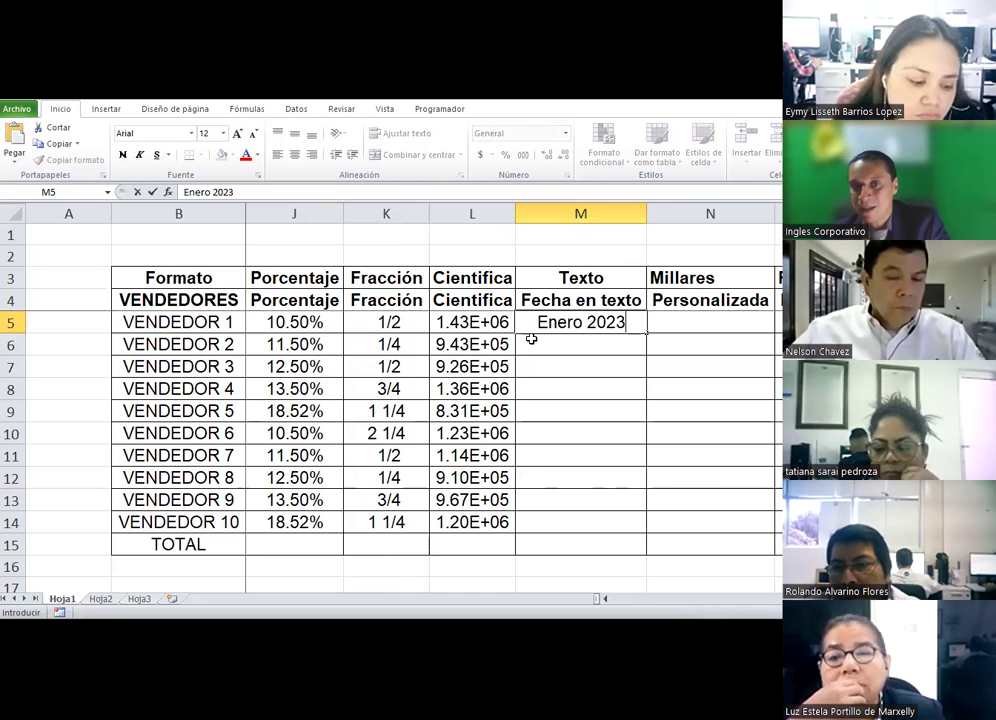
pyautogui.press('Return')
pyautogui.press('Up')
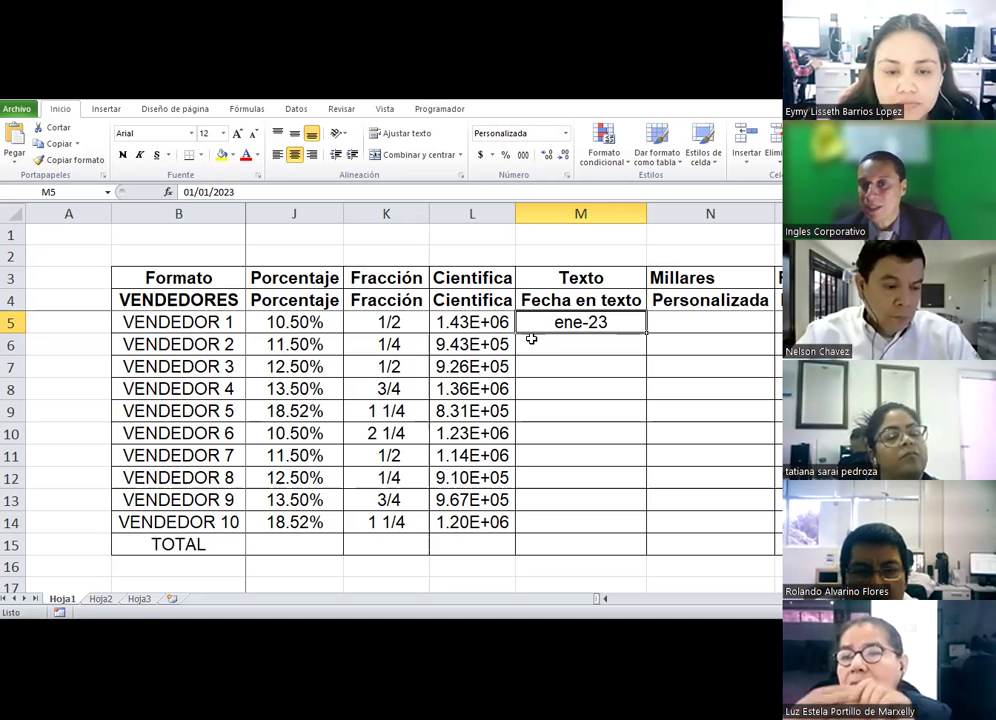
pyautogui.click(531, 339)
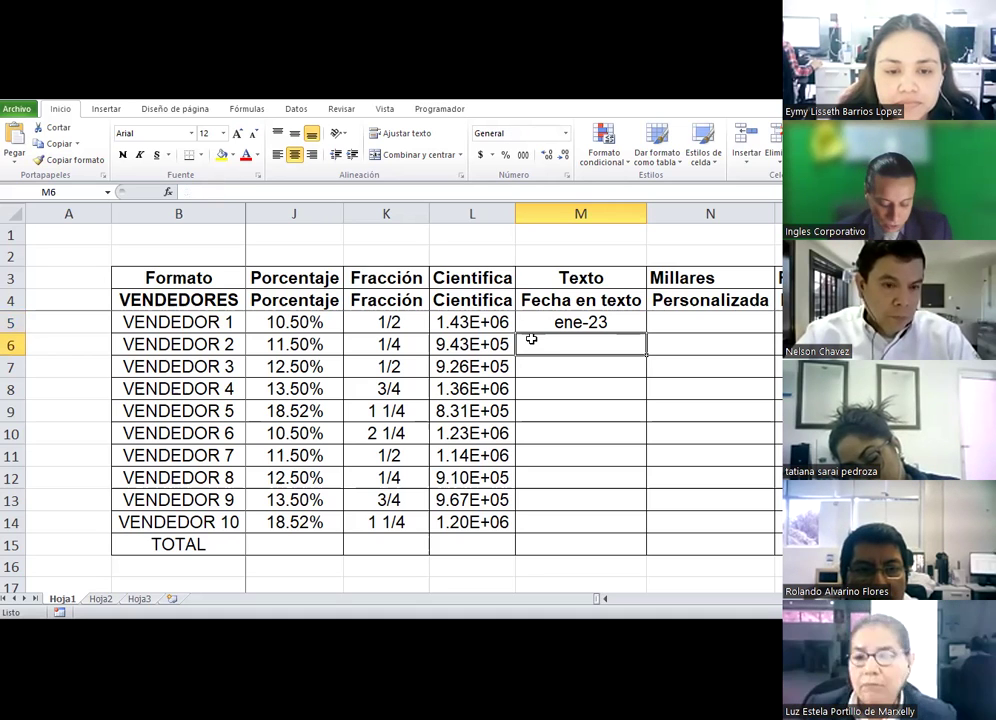
# Format M6 as Texto and enter Enero 2023 so it stays plain text.
pyautogui.write('Enero 2023')
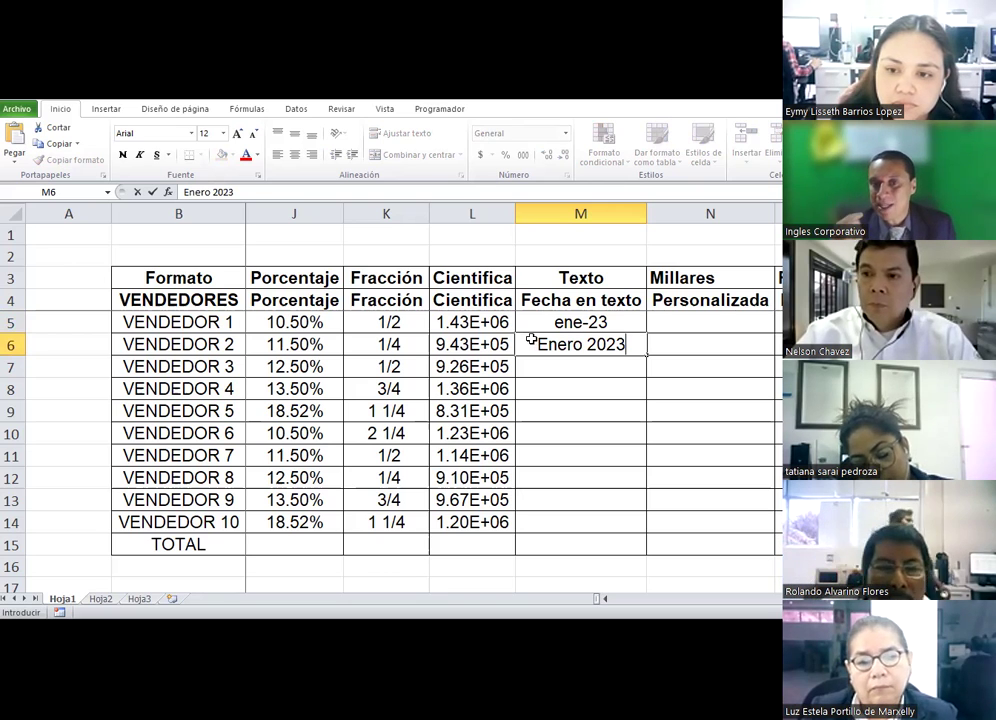
pyautogui.press('Escape')
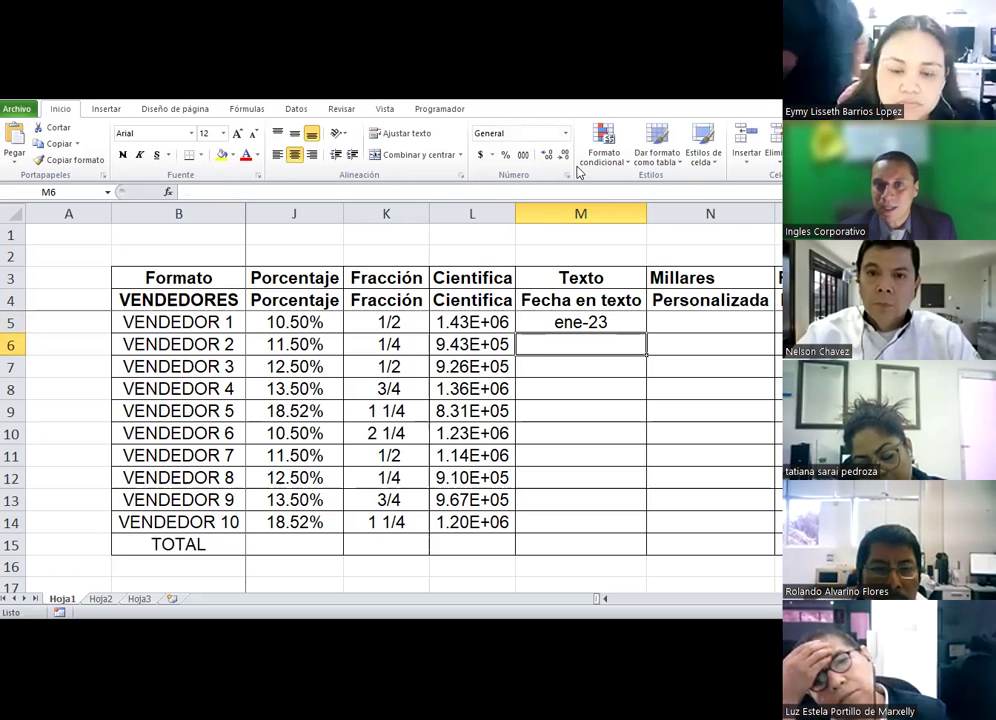
pyautogui.click(565, 133)
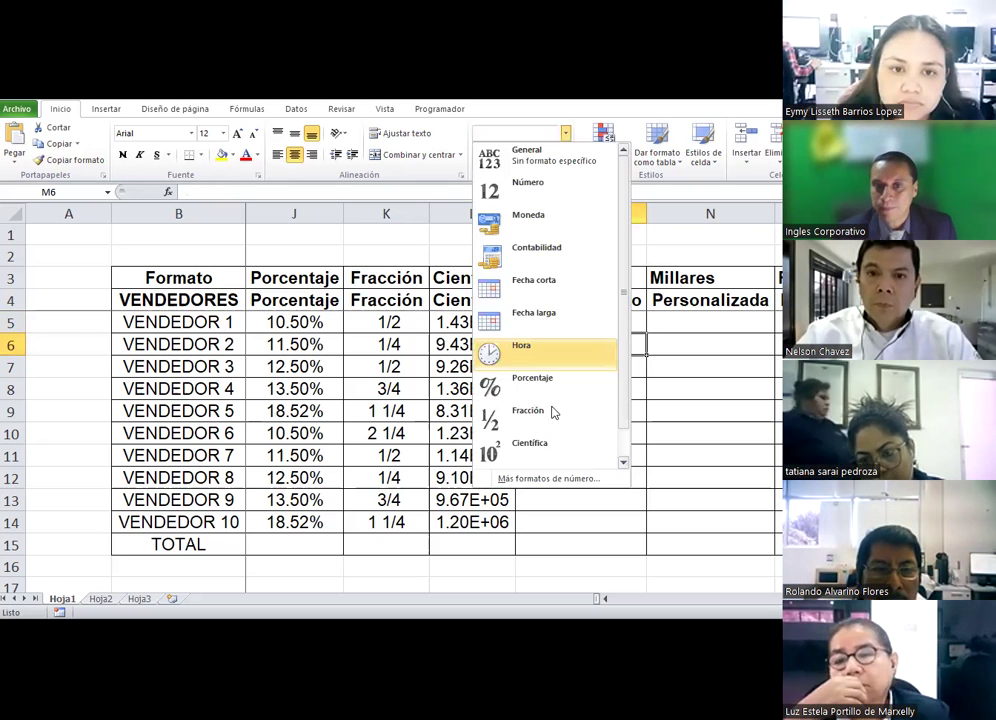
pyautogui.scroll(-1, 527, 455)
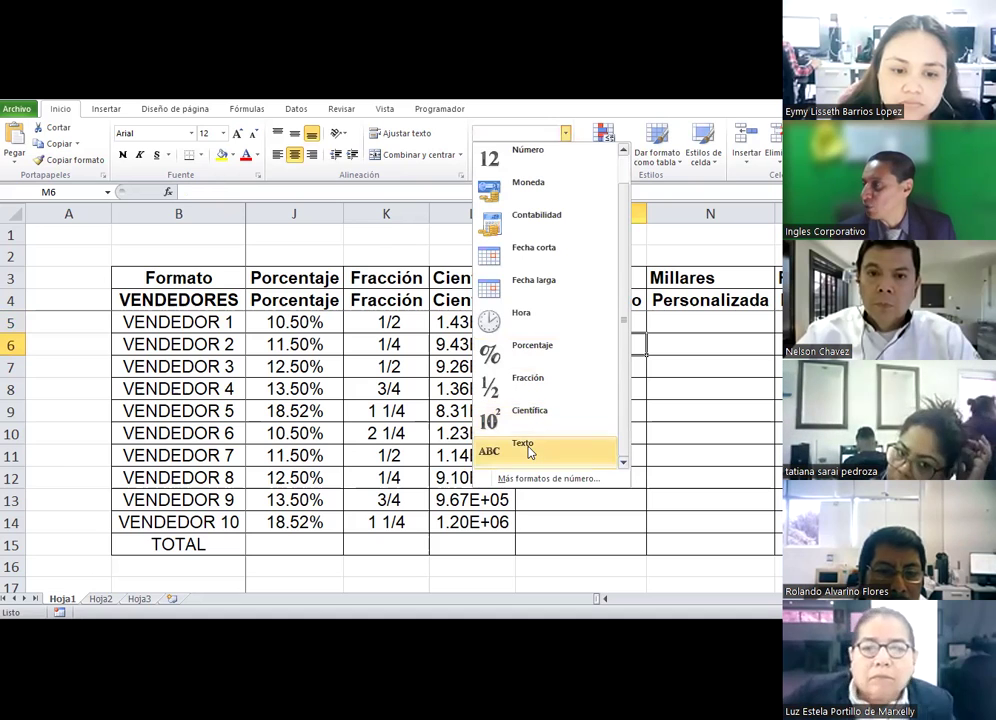
pyautogui.click(530, 453)
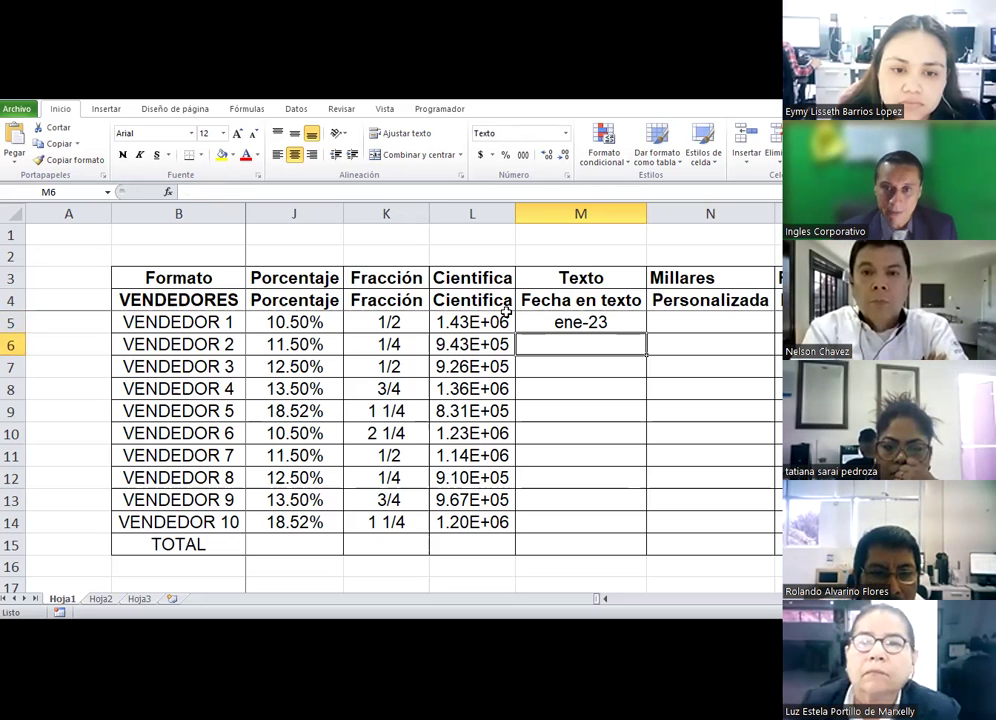
pyautogui.write('en')
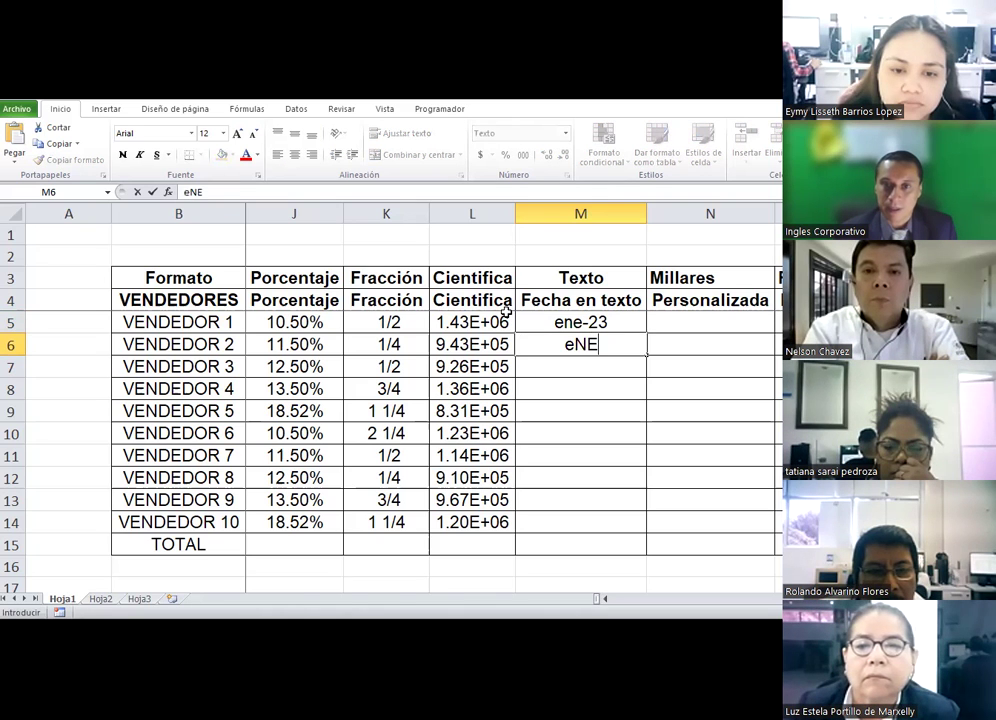
pyautogui.press('BackSpace')
pyautogui.press('BackSpace')
pyautogui.press('BackSpace')
pyautogui.write('Enero')
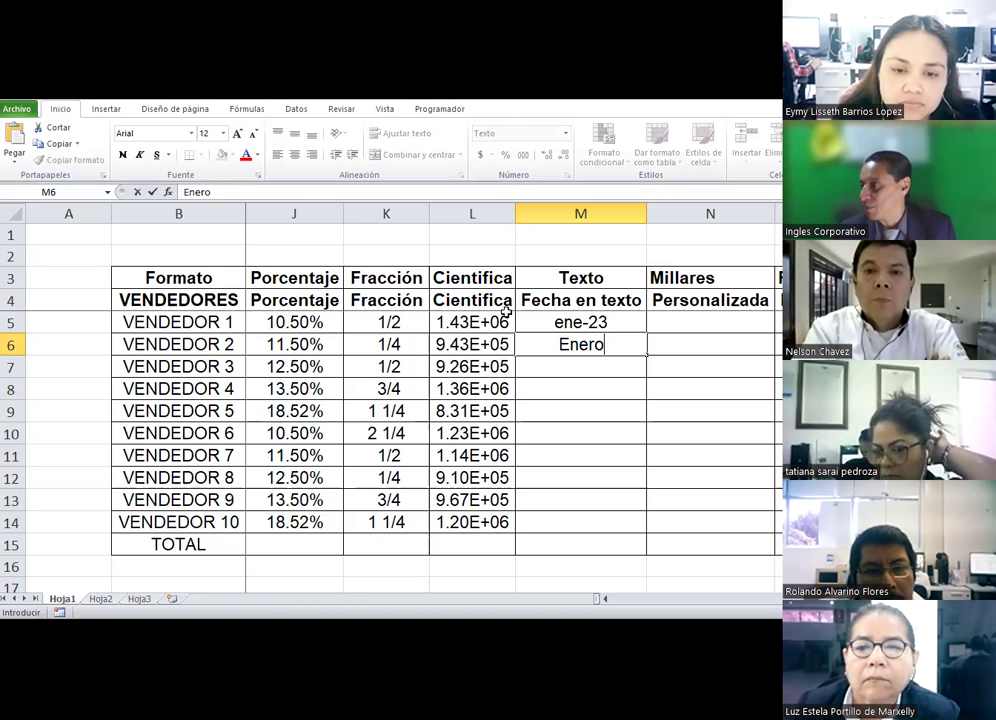
pyautogui.write('2023')
pyautogui.press('Return')
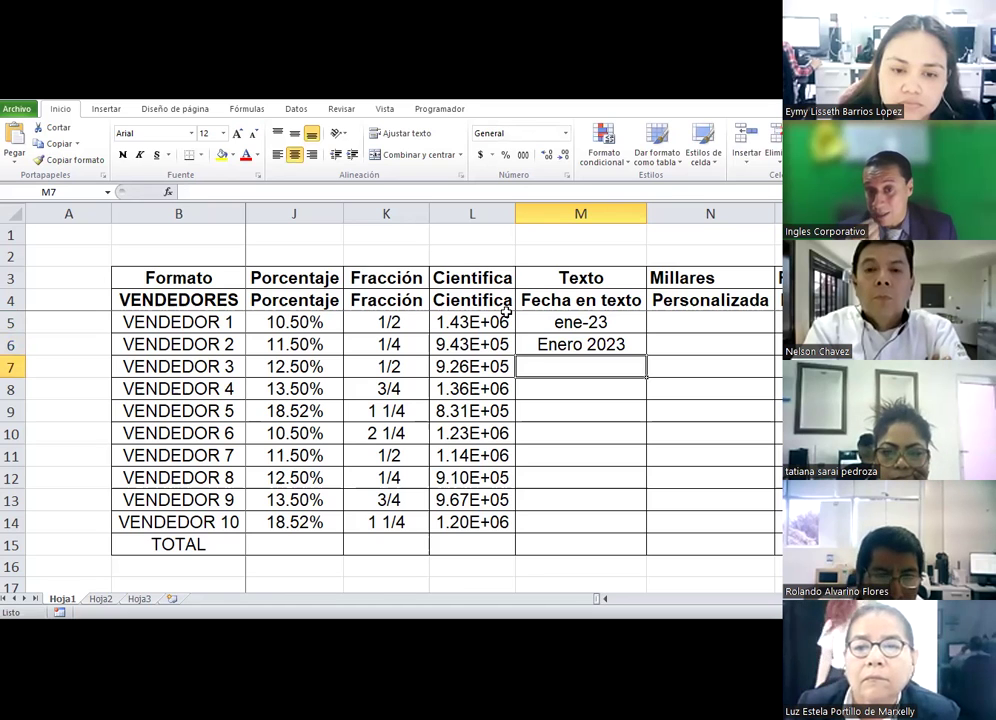
# Enter the zero-led ID number in M7 and check that it appears in scientific notation.
pyautogui.press('Up')
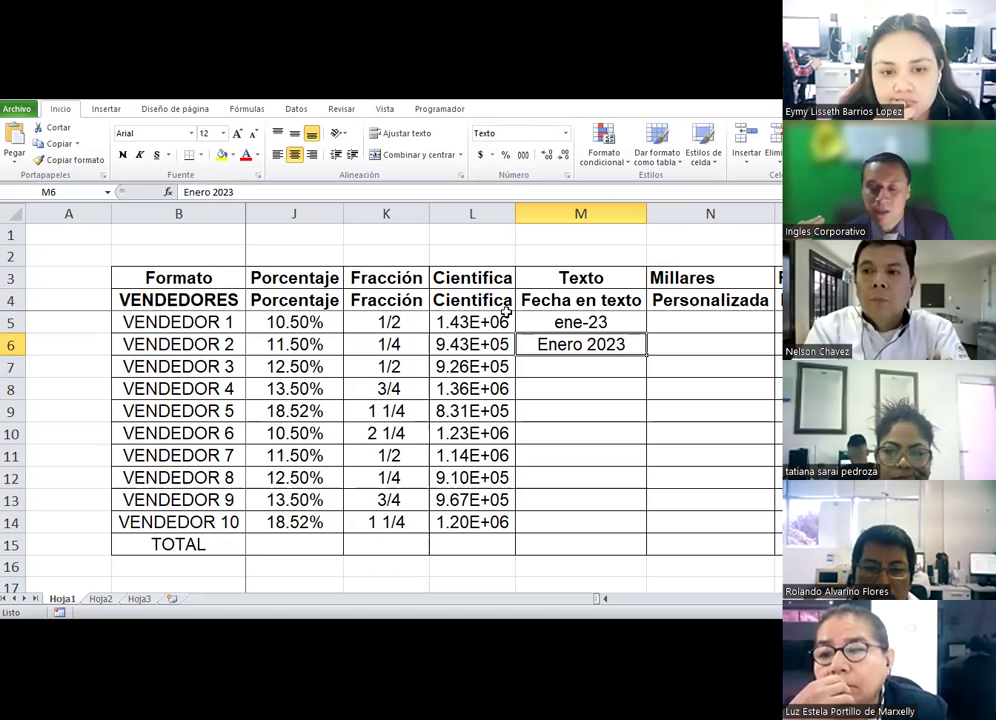
pyautogui.doubleClick(588, 372)
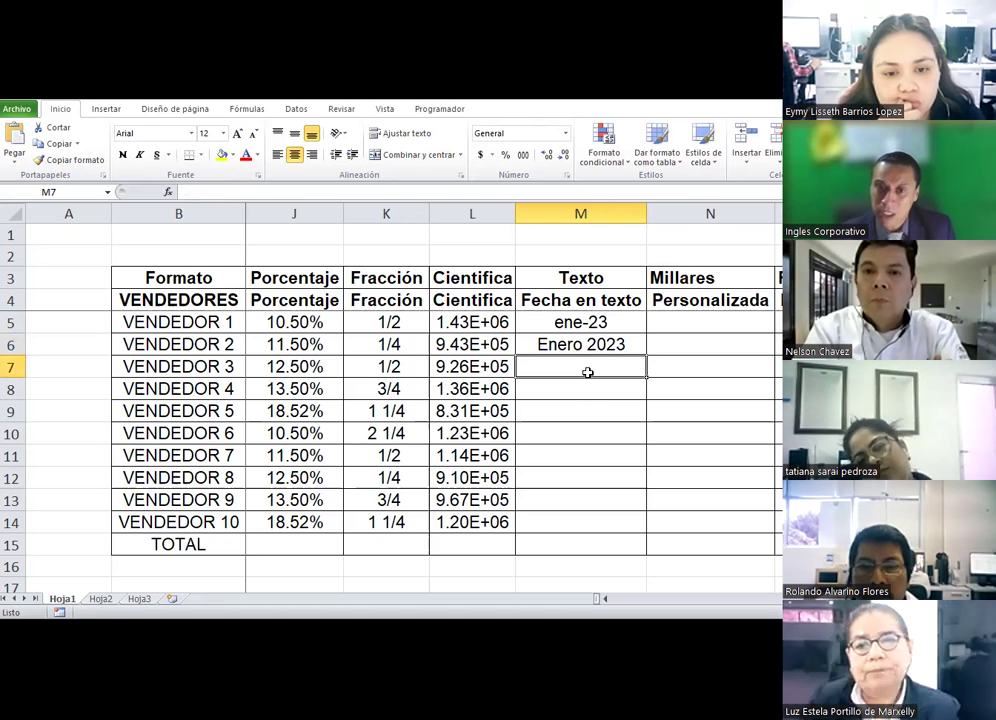
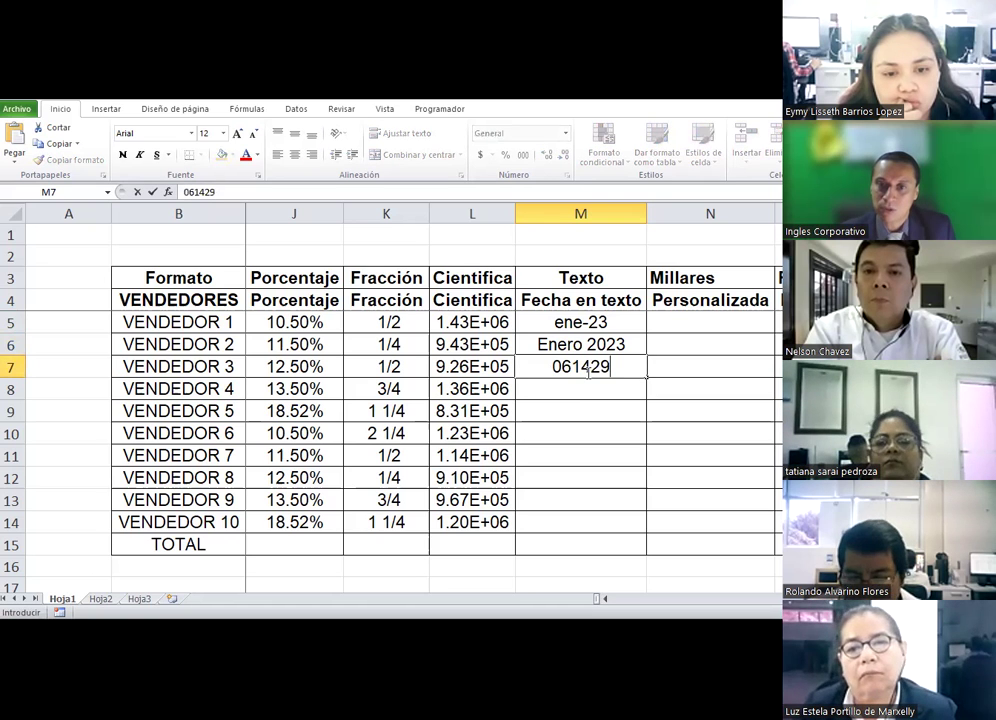
pyautogui.press('Return')
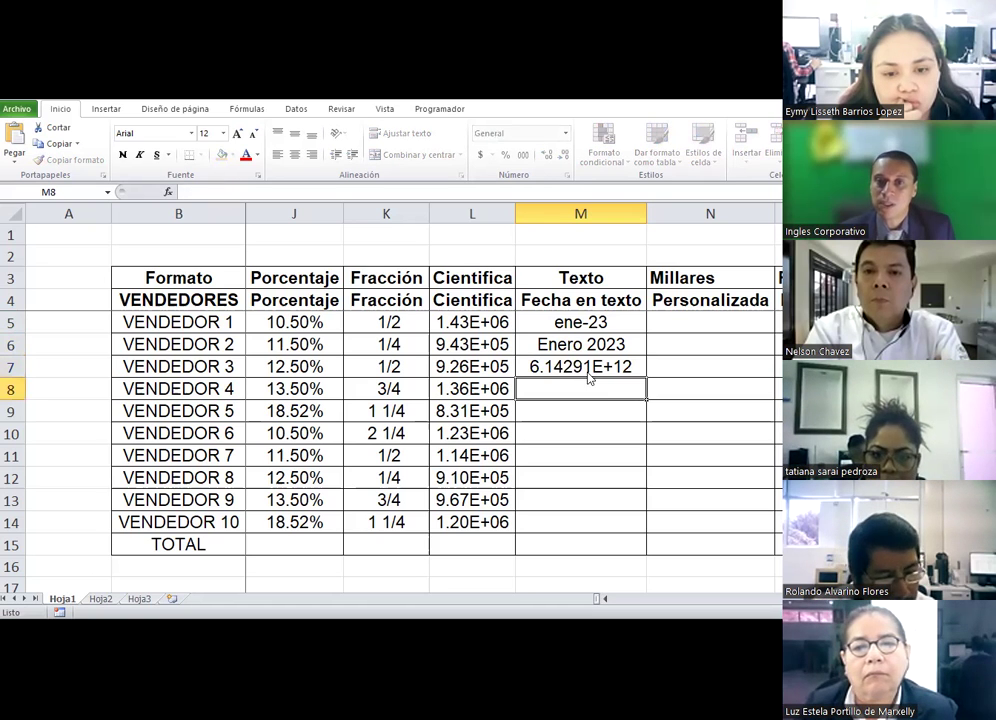
pyautogui.press('Up')
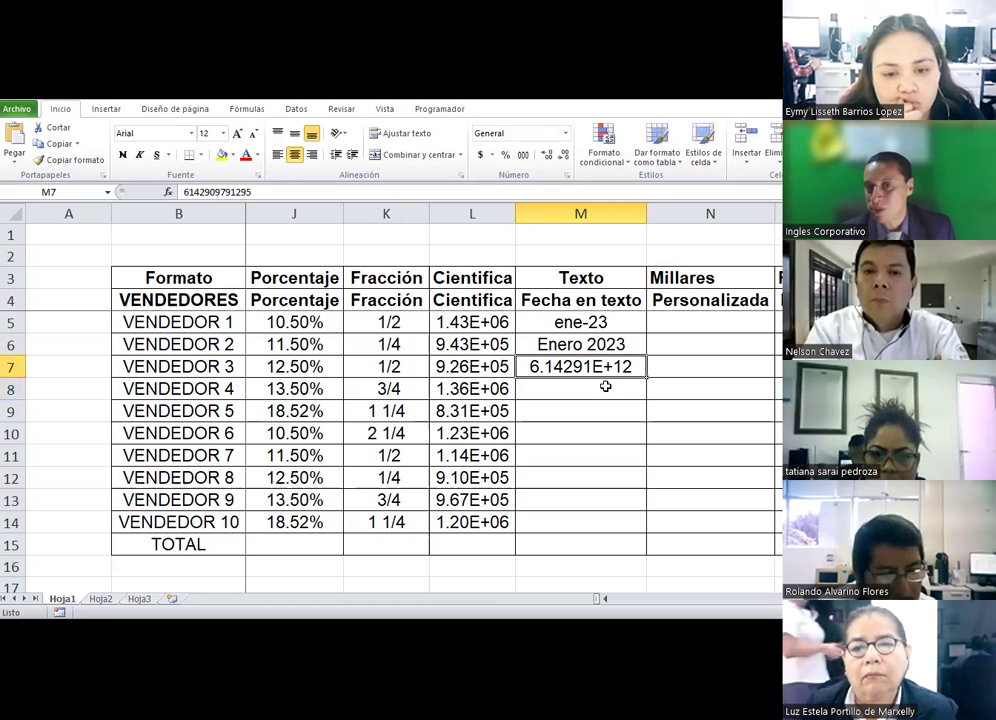
# Format M8 as Texto, enter the full ID number with its leading zero, and autofit column M.
pyautogui.click(605, 386)
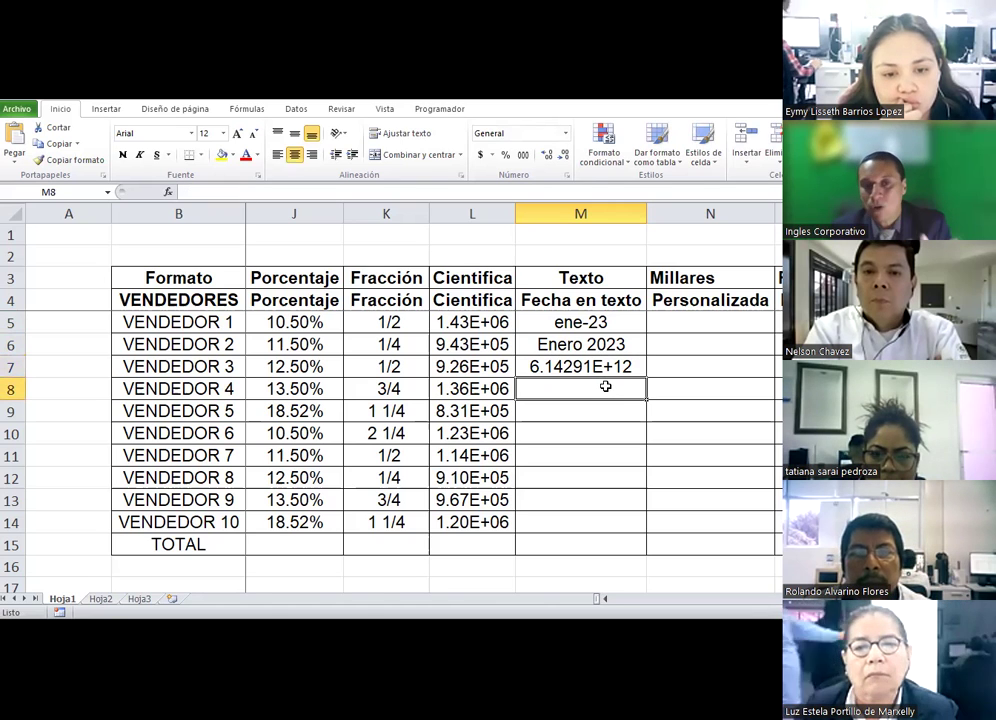
pyautogui.click(565, 133)
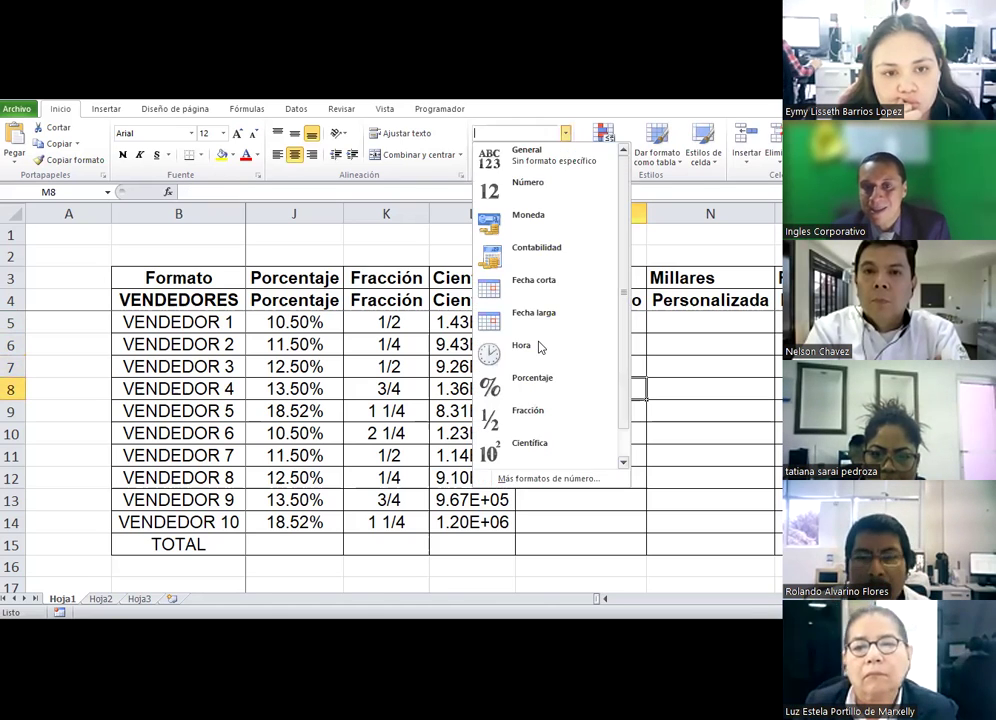
pyautogui.scroll(-1, 533, 440)
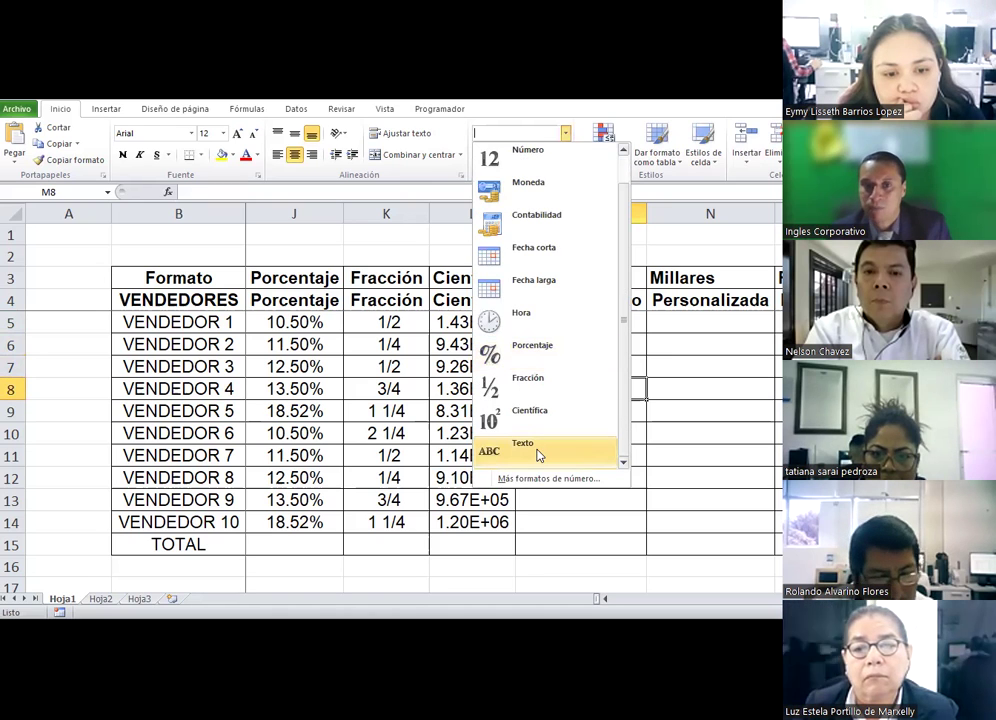
pyautogui.click(536, 444)
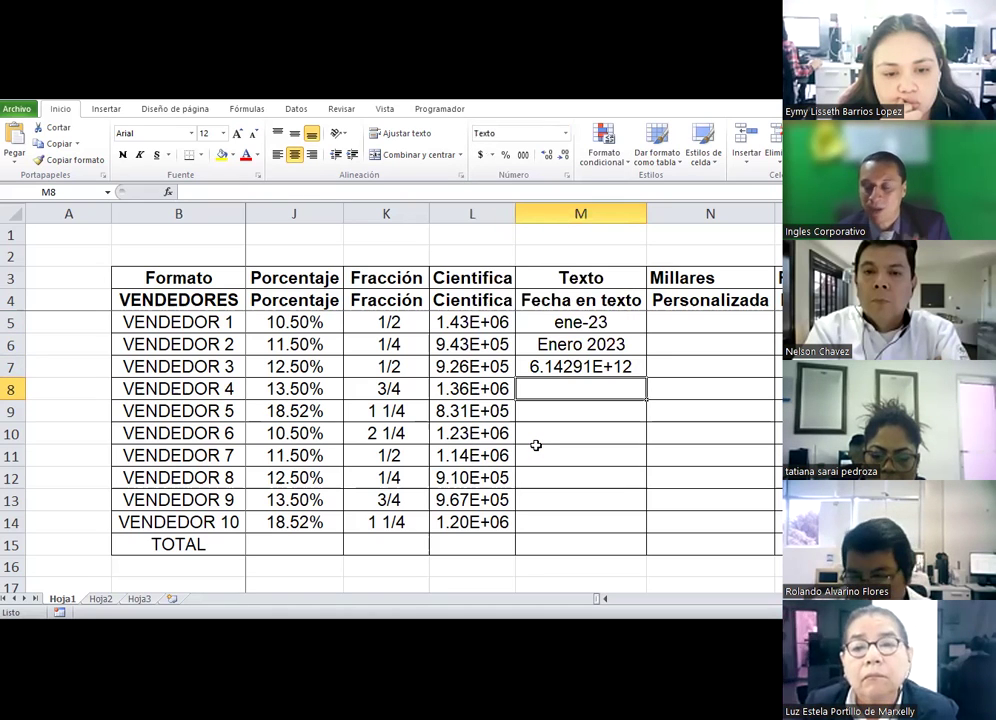
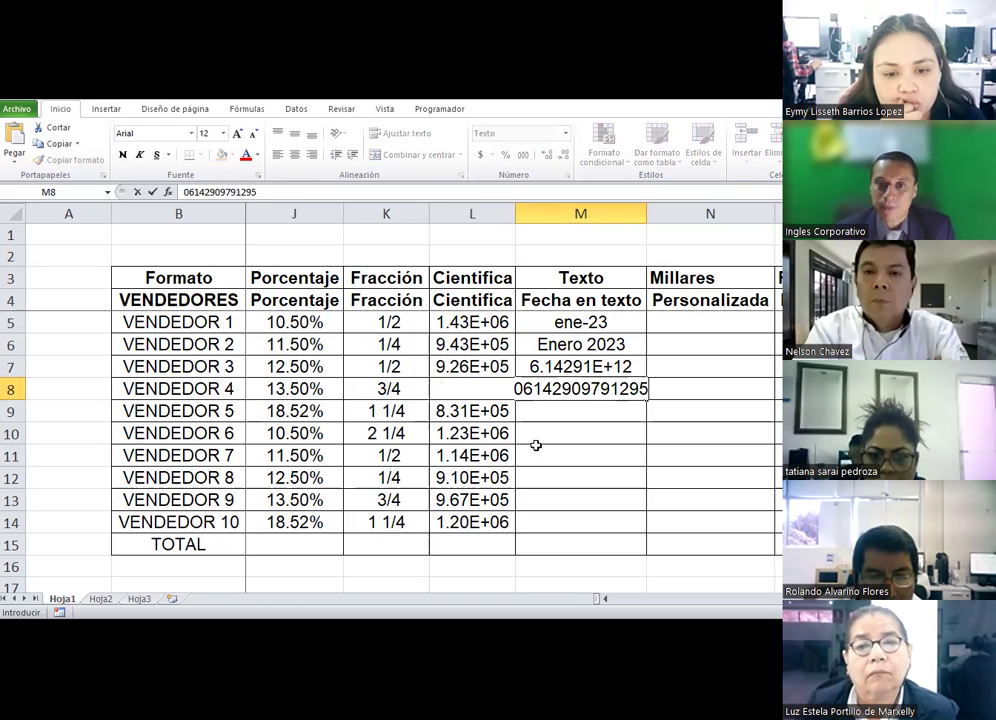
pyautogui.press('Return')
pyautogui.doubleClick(650, 205)
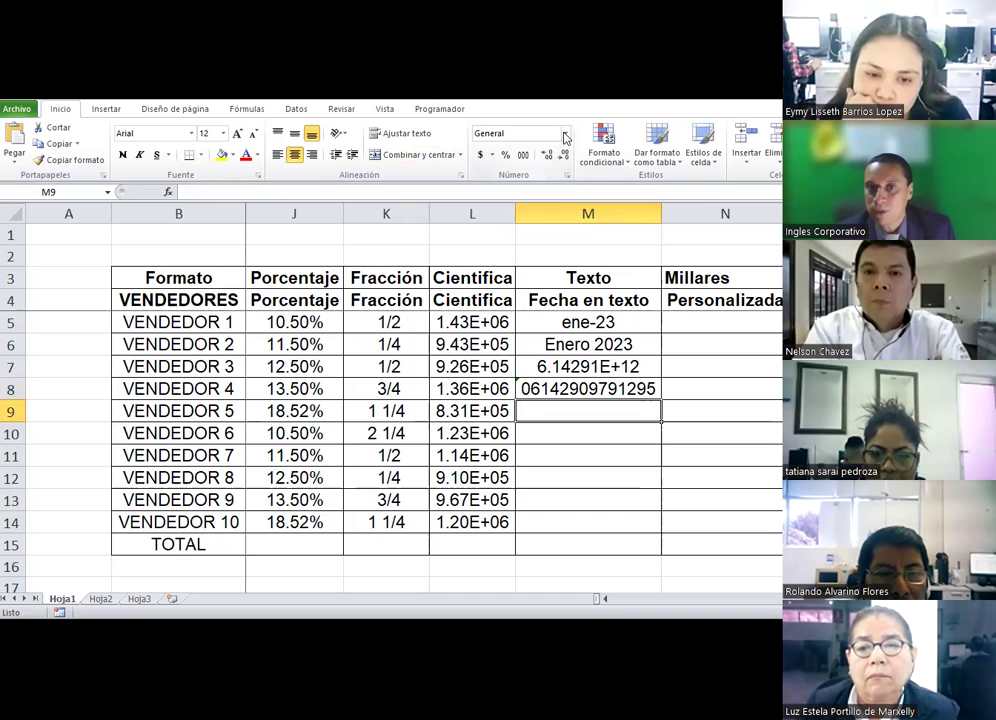
# Apply Número format to M9, enter the ID number, and compare it with M7 and M8.
pyautogui.click(565, 133)
pyautogui.click(566, 181)
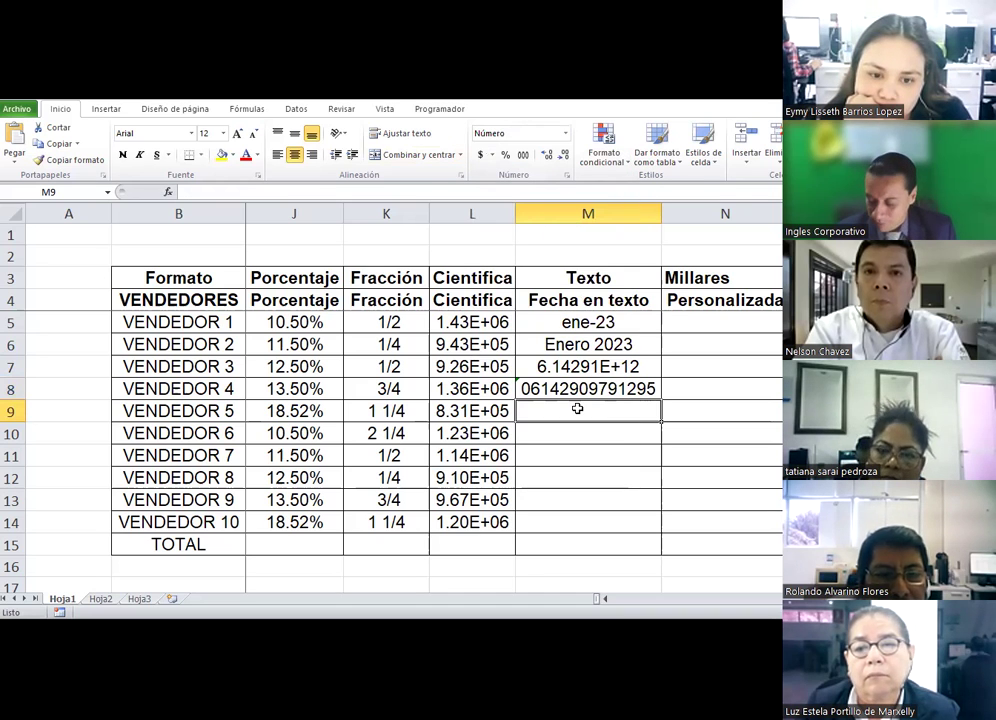
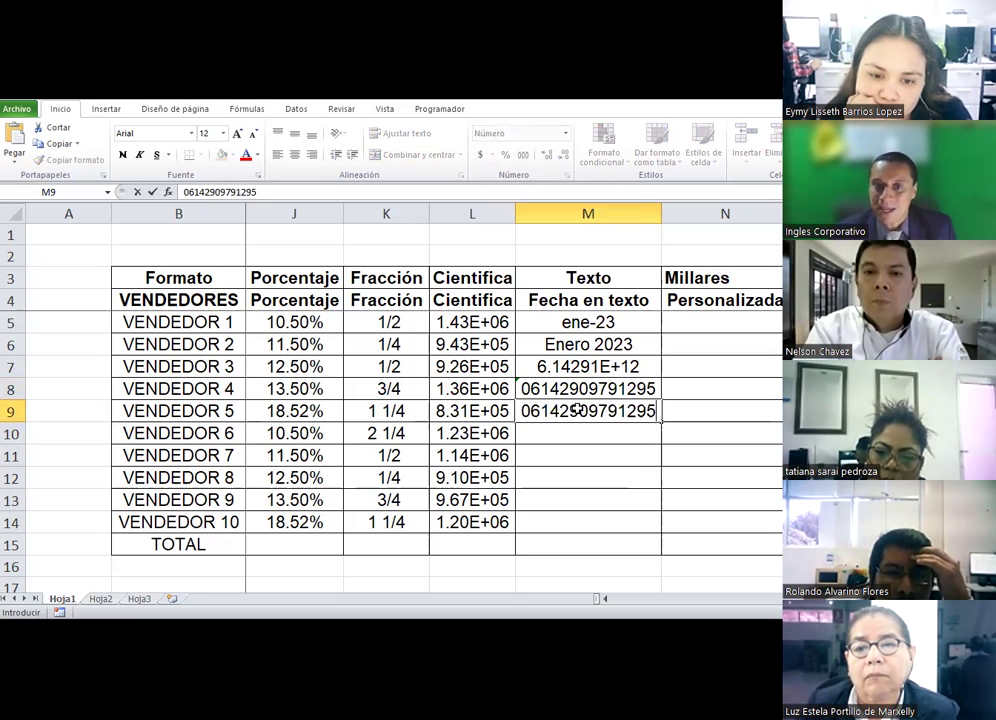
pyautogui.press('Return')
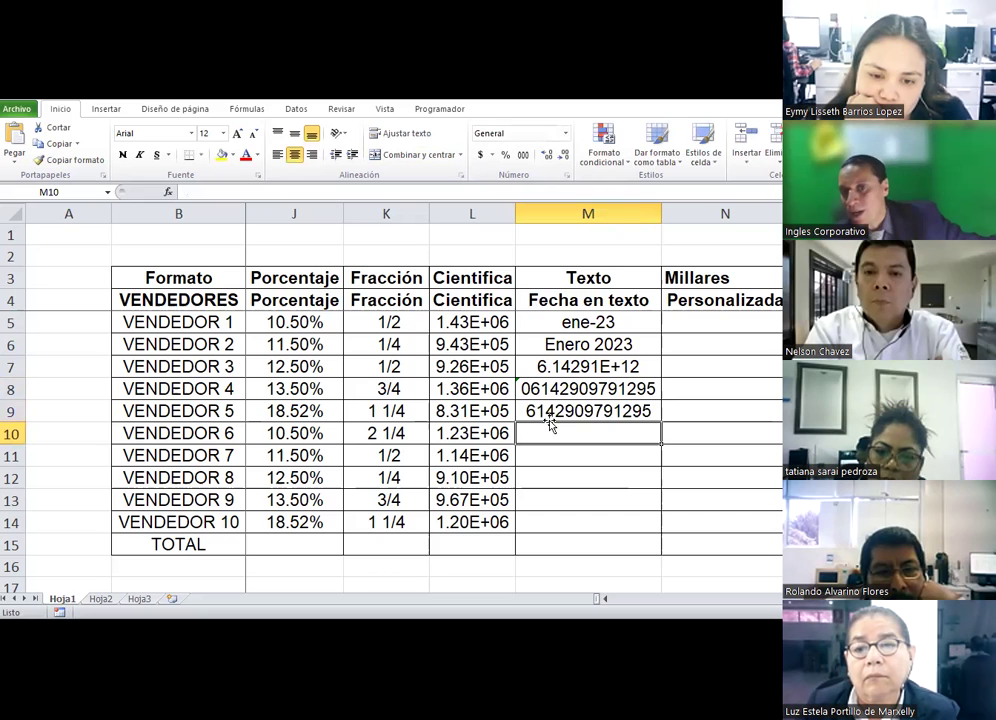
pyautogui.press('Up')
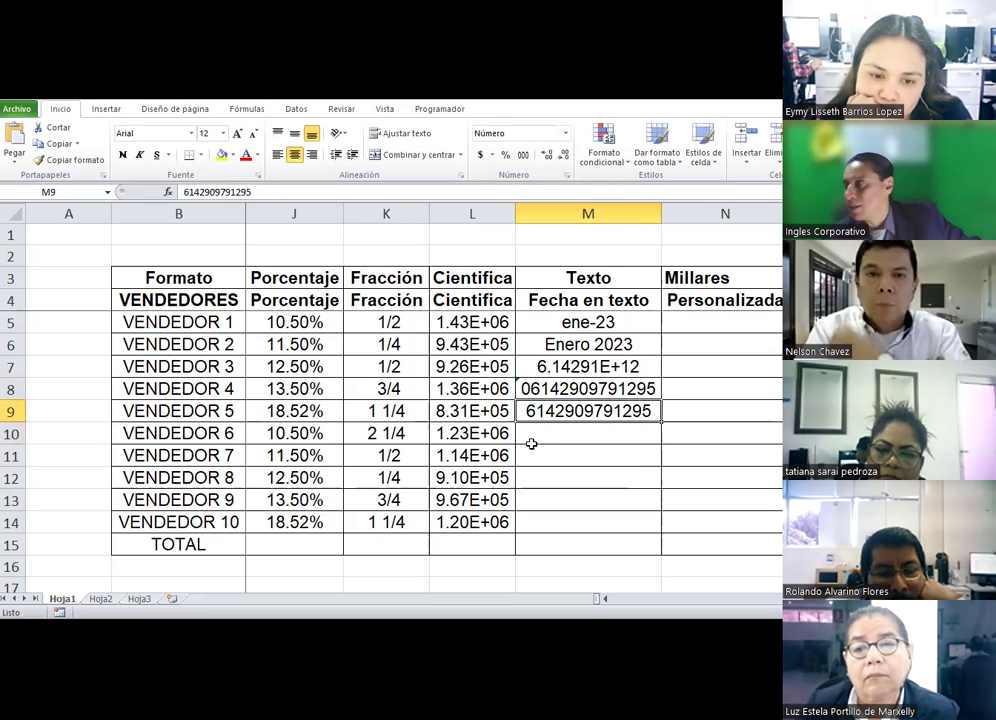
pyautogui.click(567, 369)
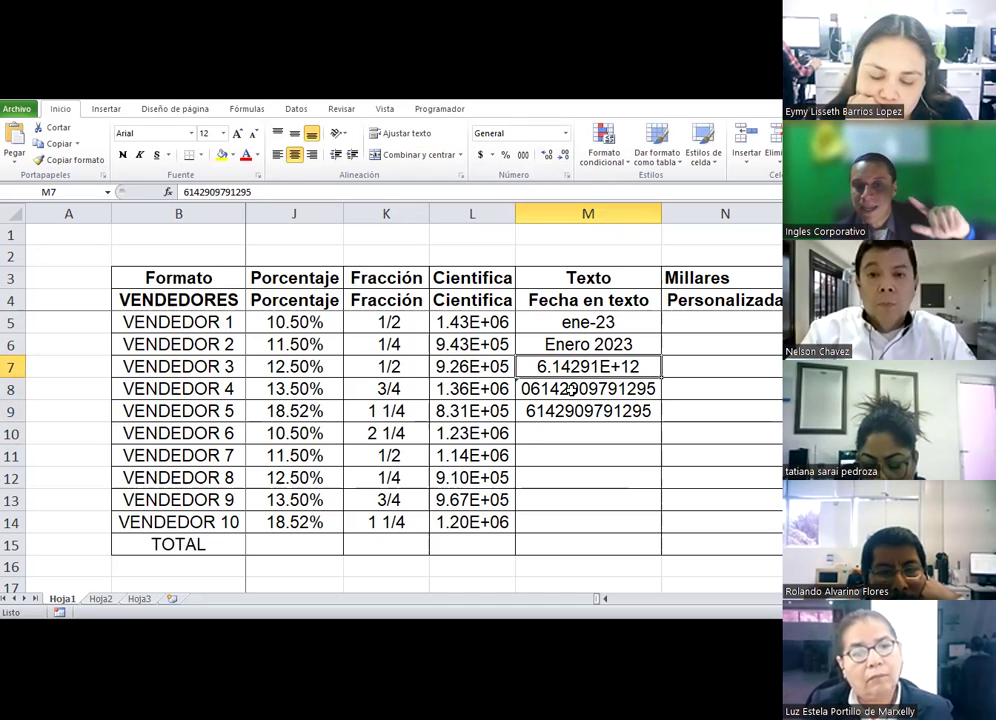
pyautogui.press('Down')
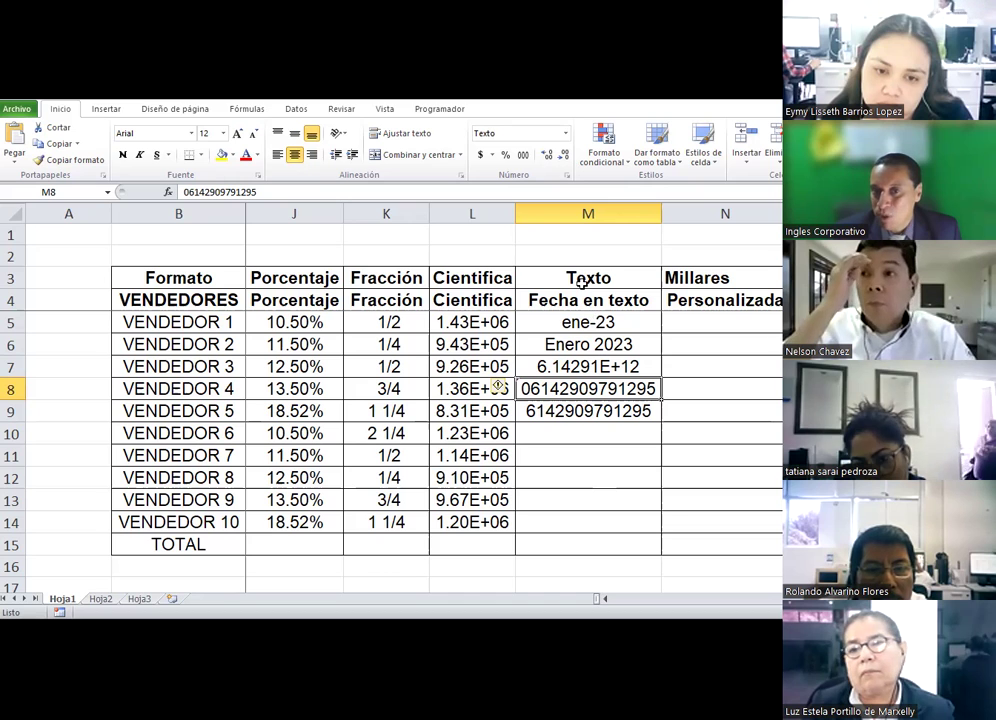
pyautogui.click(575, 281)
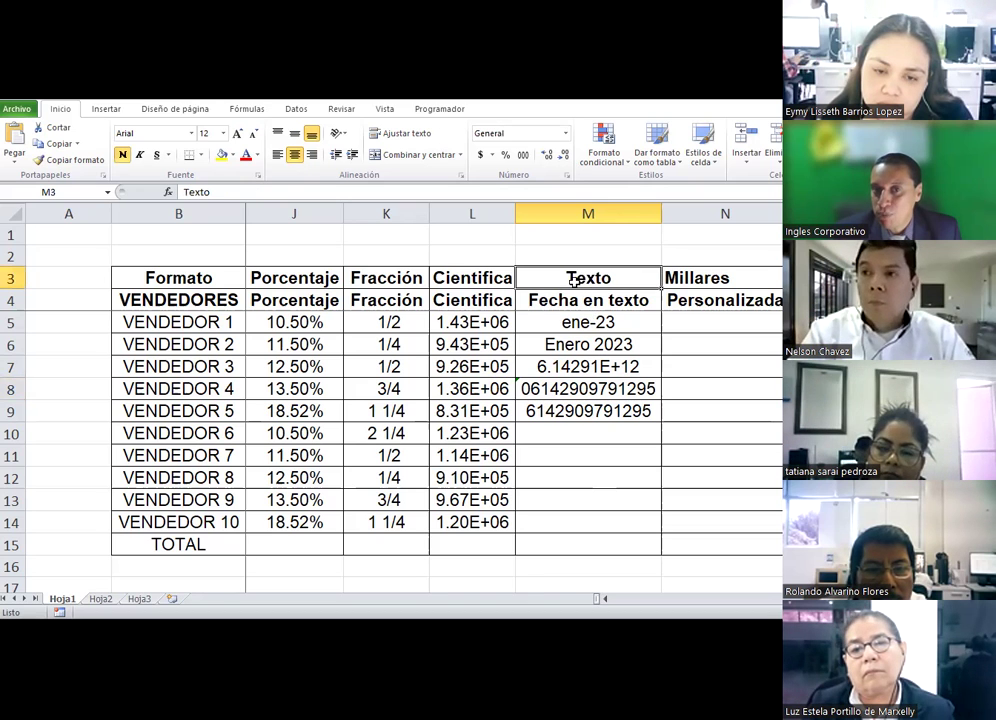
pyautogui.click(594, 324)
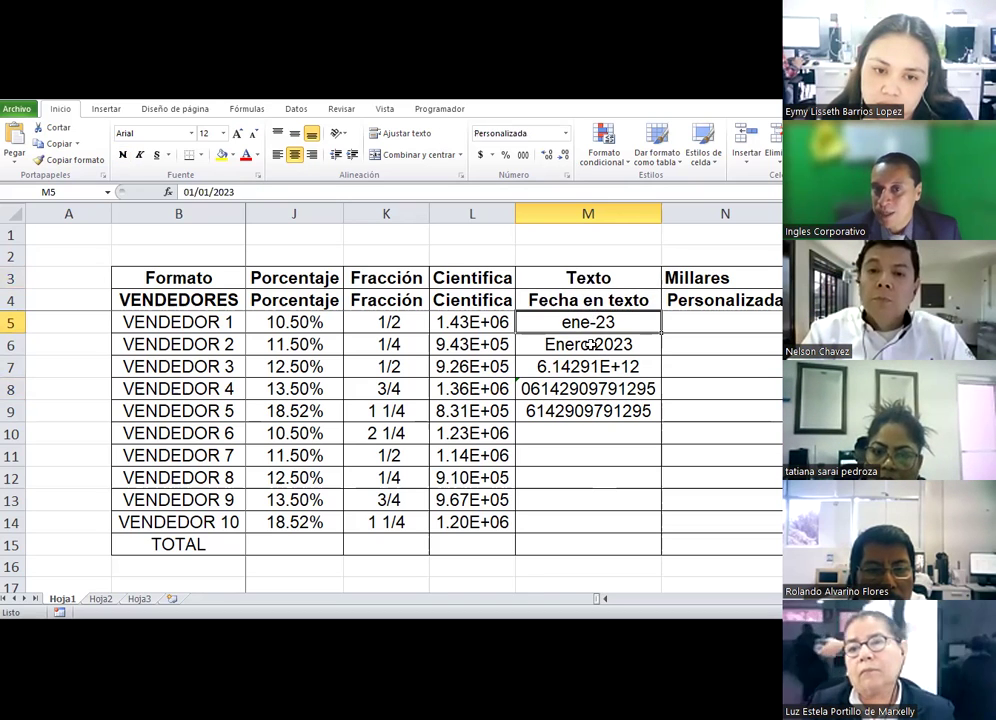
pyautogui.click(591, 344)
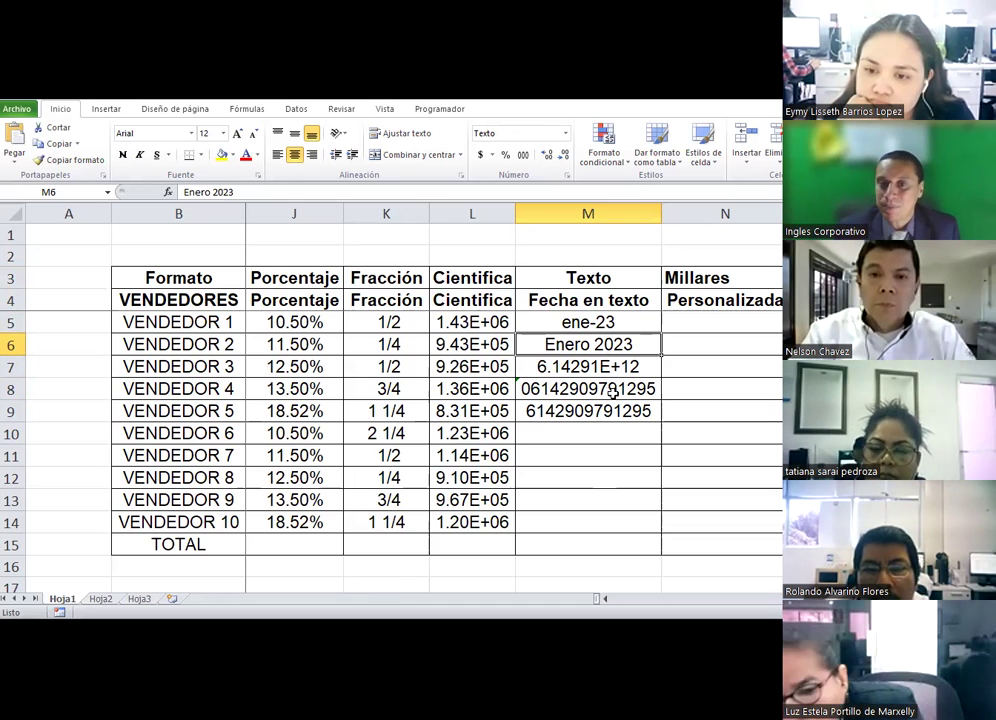
pyautogui.click(613, 393)
pyautogui.click(573, 455)
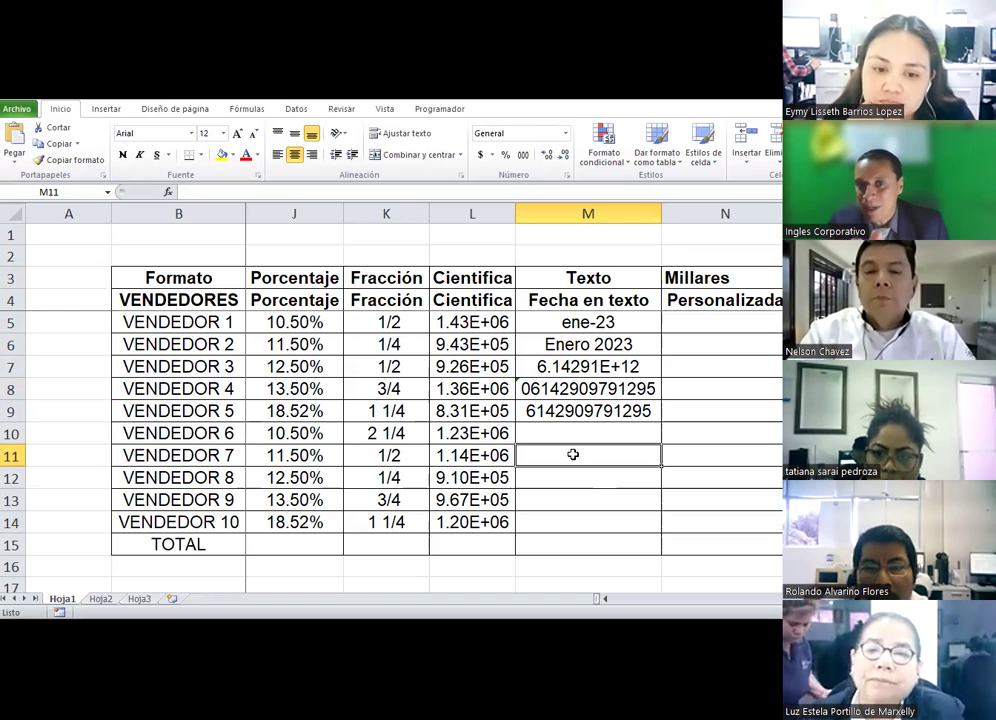
pyautogui.click(573, 321)
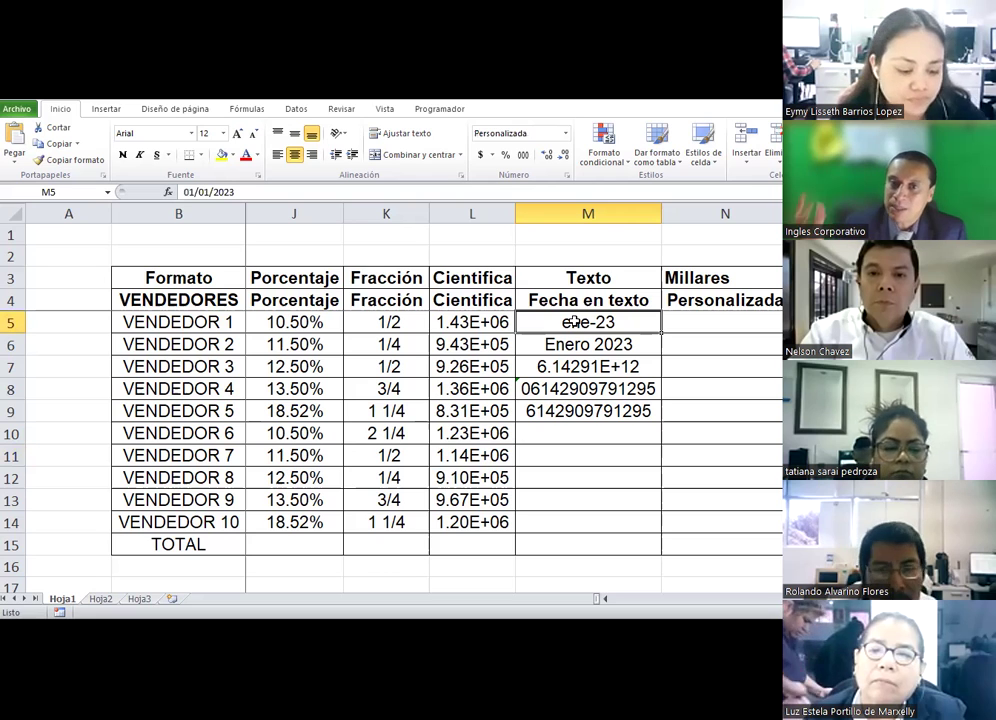
pyautogui.click(563, 344)
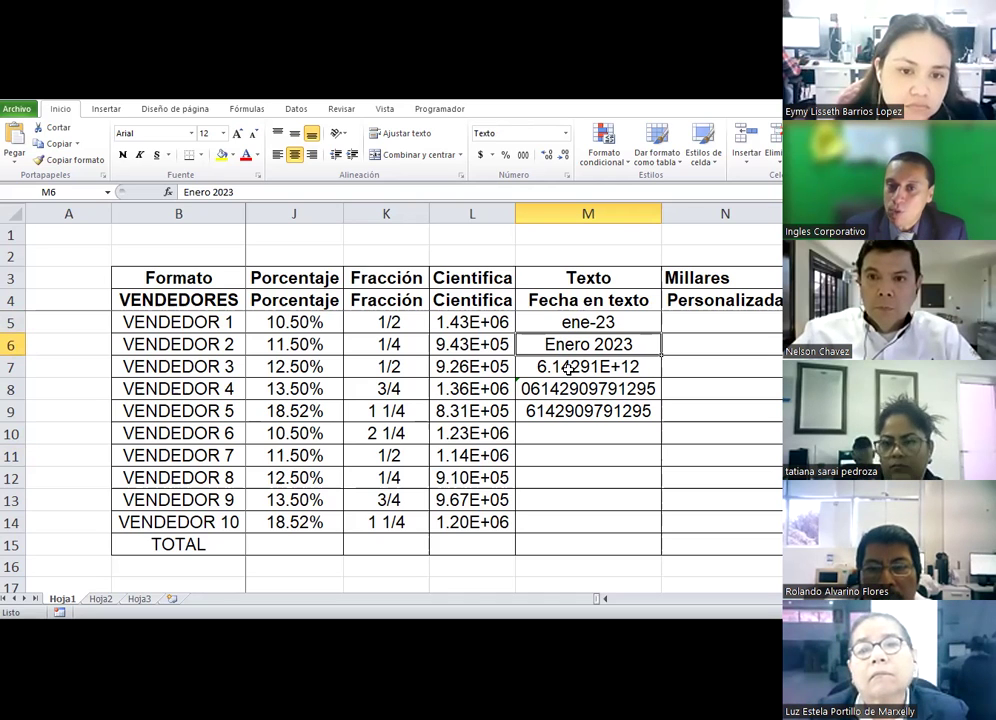
pyautogui.click(558, 391)
pyautogui.press('Down')
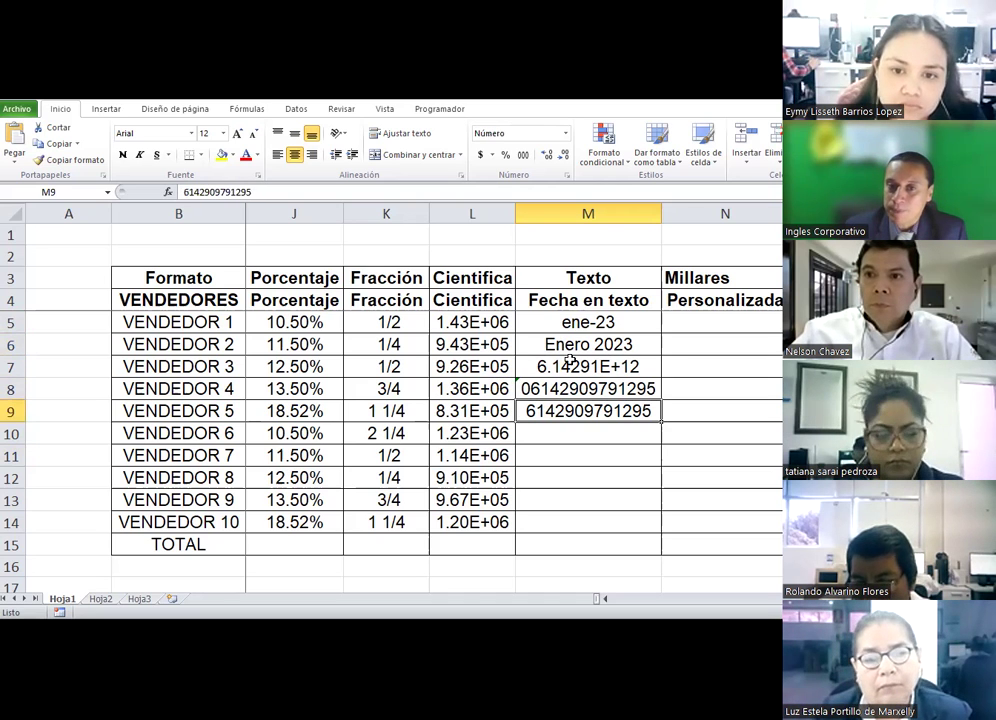
pyautogui.click(566, 366)
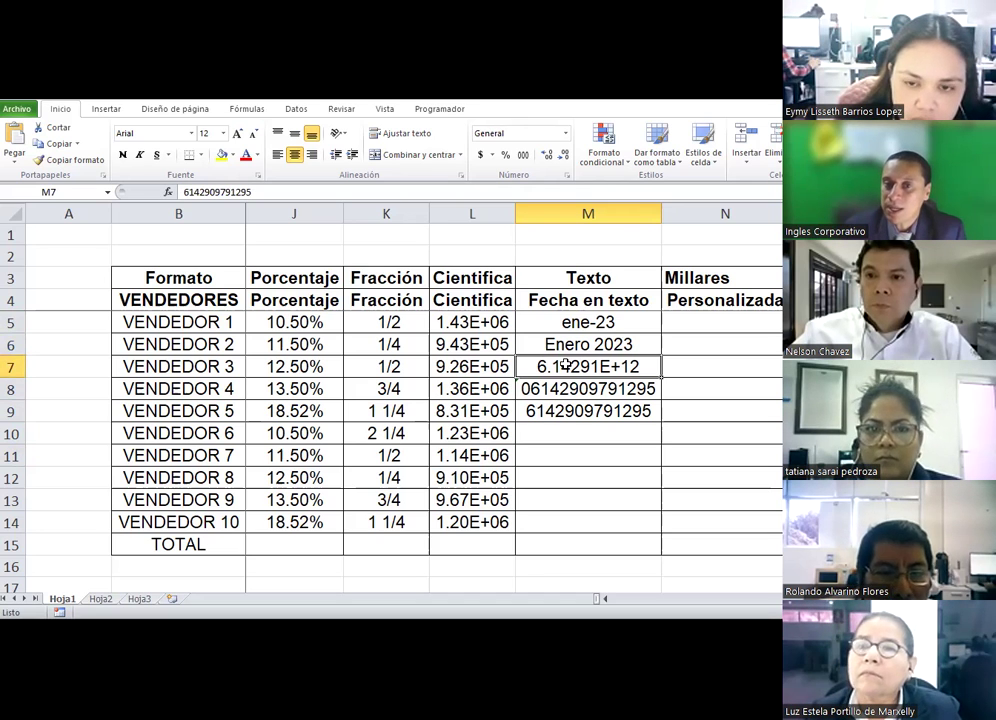
pyautogui.click(574, 394)
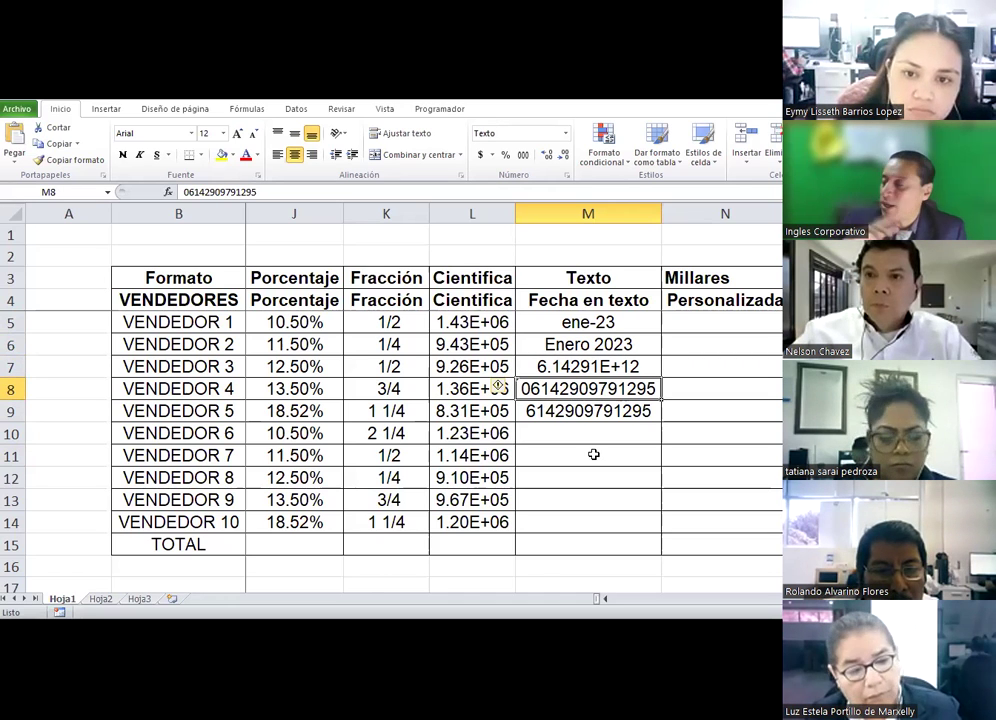
pyautogui.press('Down')
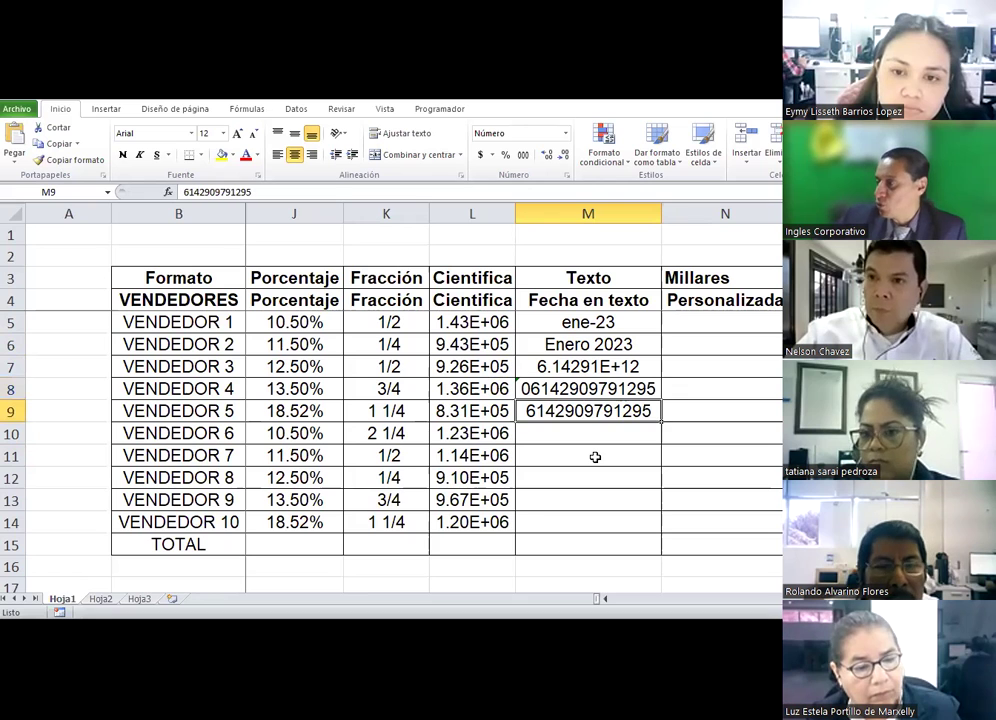
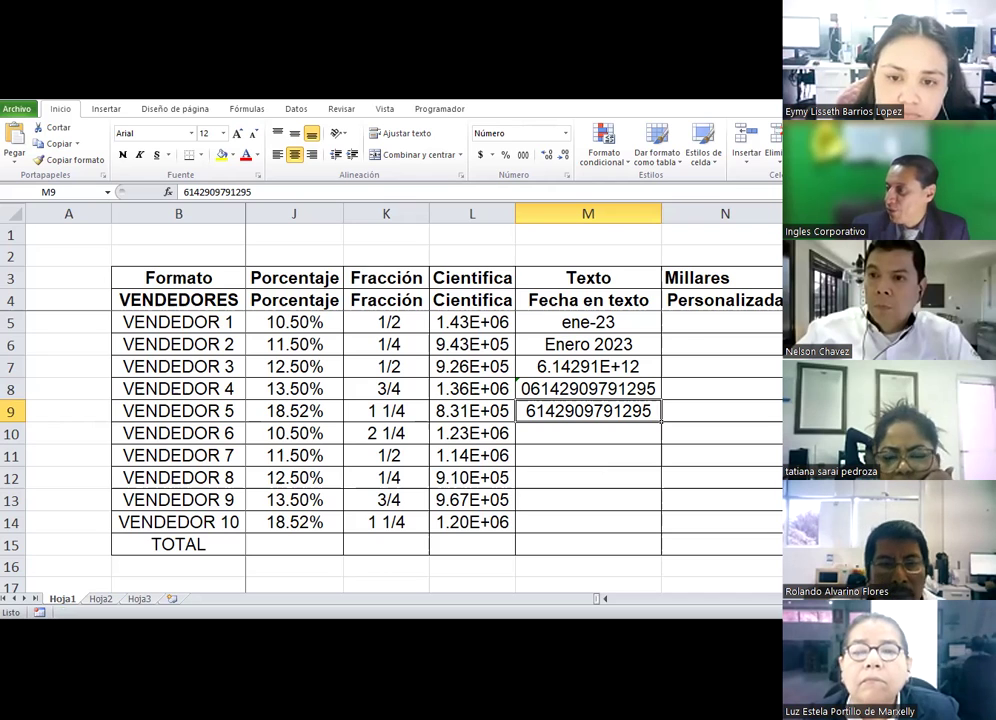
pyautogui.click(840, 433)
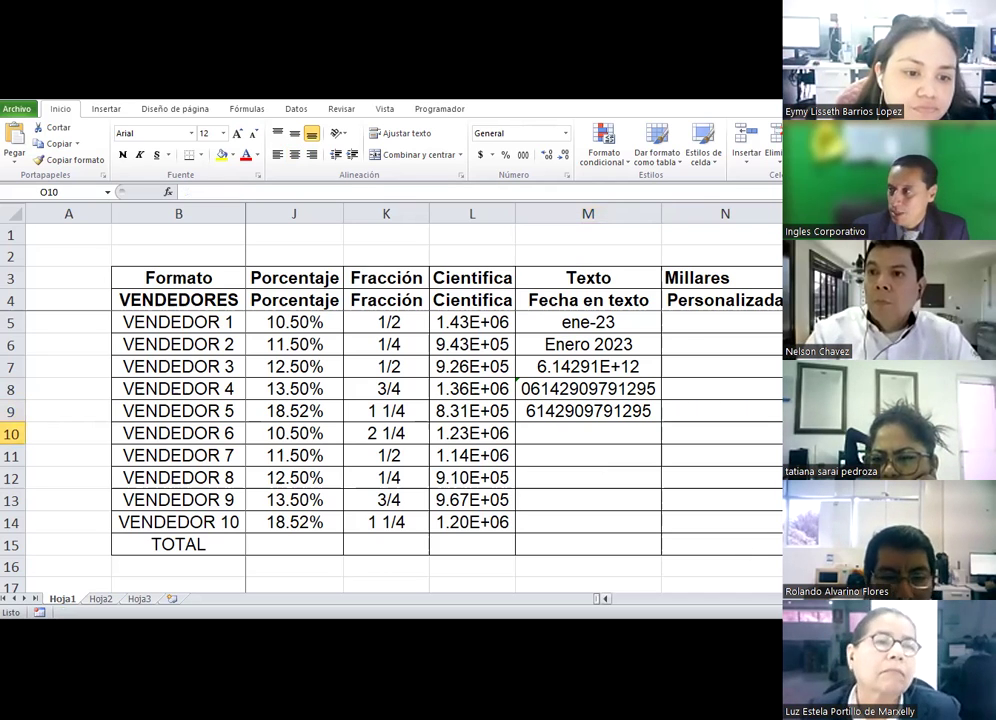
pyautogui.moveTo(800, 598); pyautogui.dragTo(734, 598)
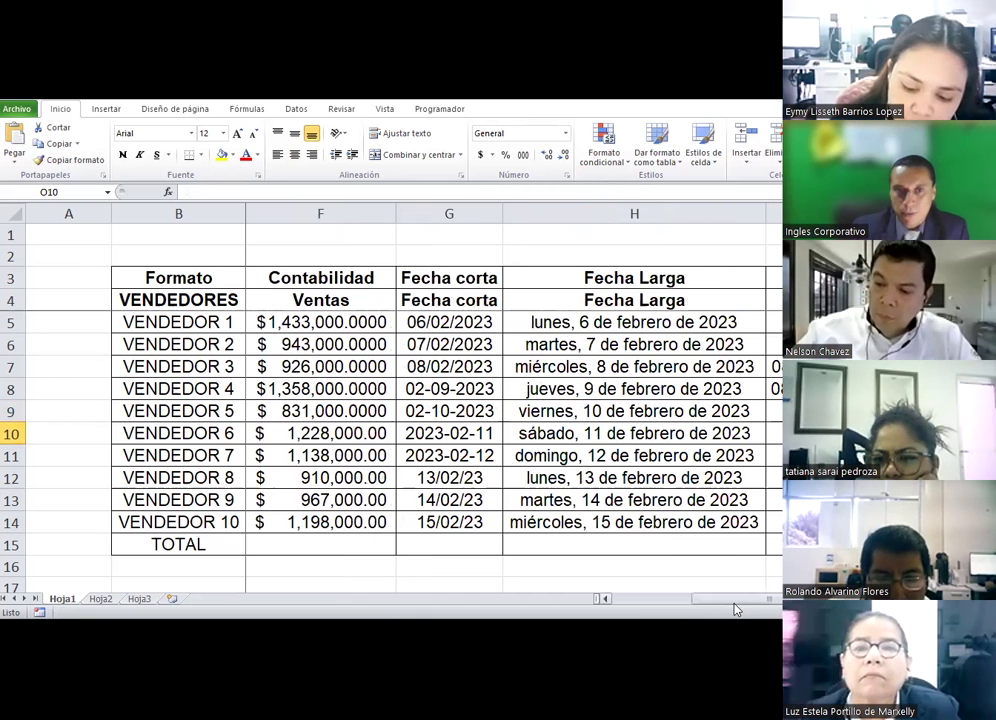
pyautogui.hscroll(-1, 440, 400)
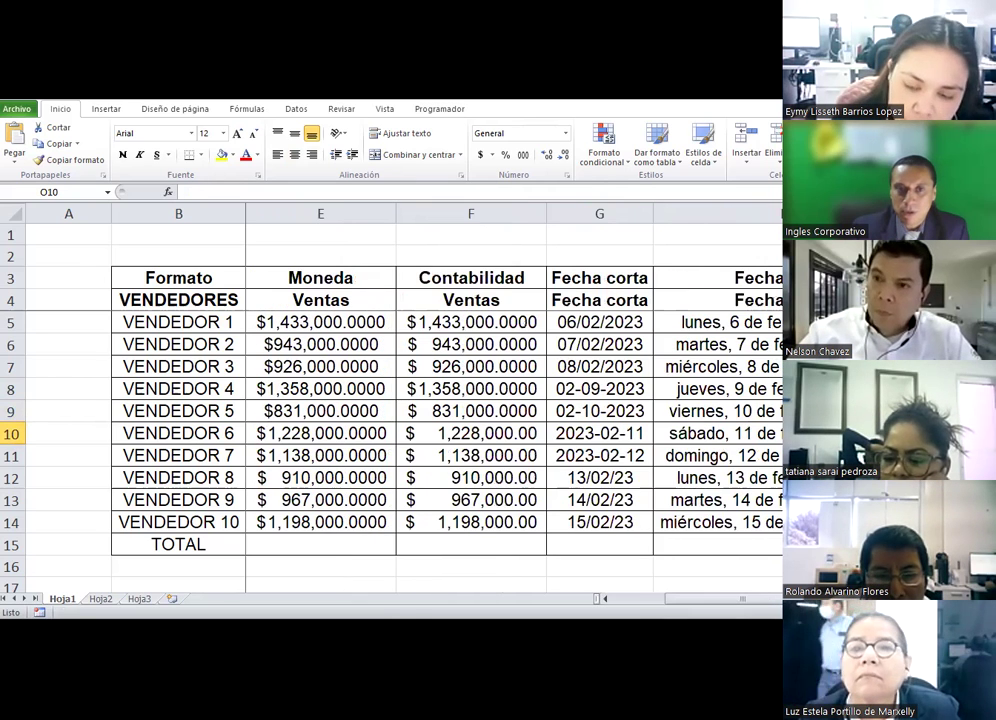
pyautogui.hscroll(4, 440, 400)
pyautogui.hscroll(1, 738, 329)
pyautogui.click(739, 328)
pyautogui.write('1500')
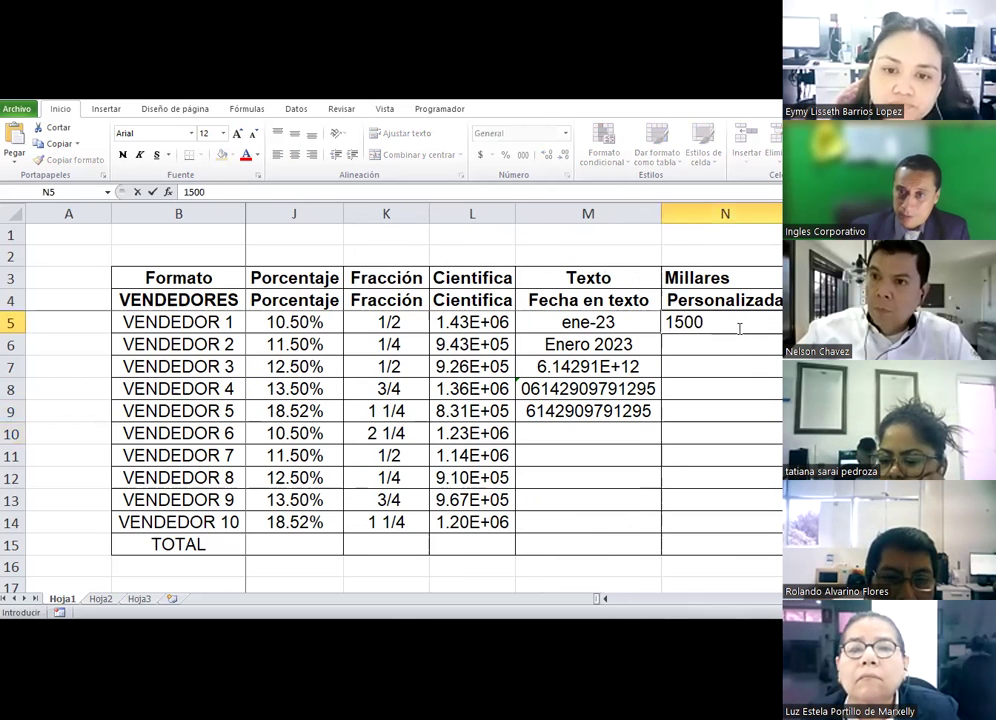
pyautogui.write('625')
pyautogui.press('Return')
pyautogui.write('16007')
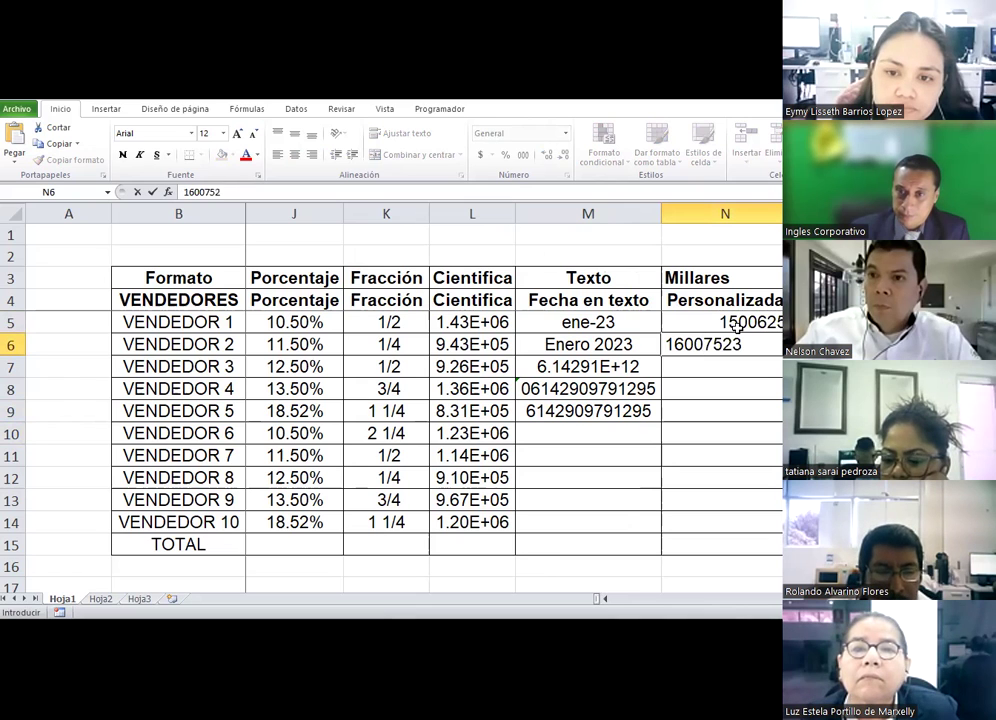
pyautogui.write('52')
pyautogui.press('Return')
pyautogui.write('167792200')
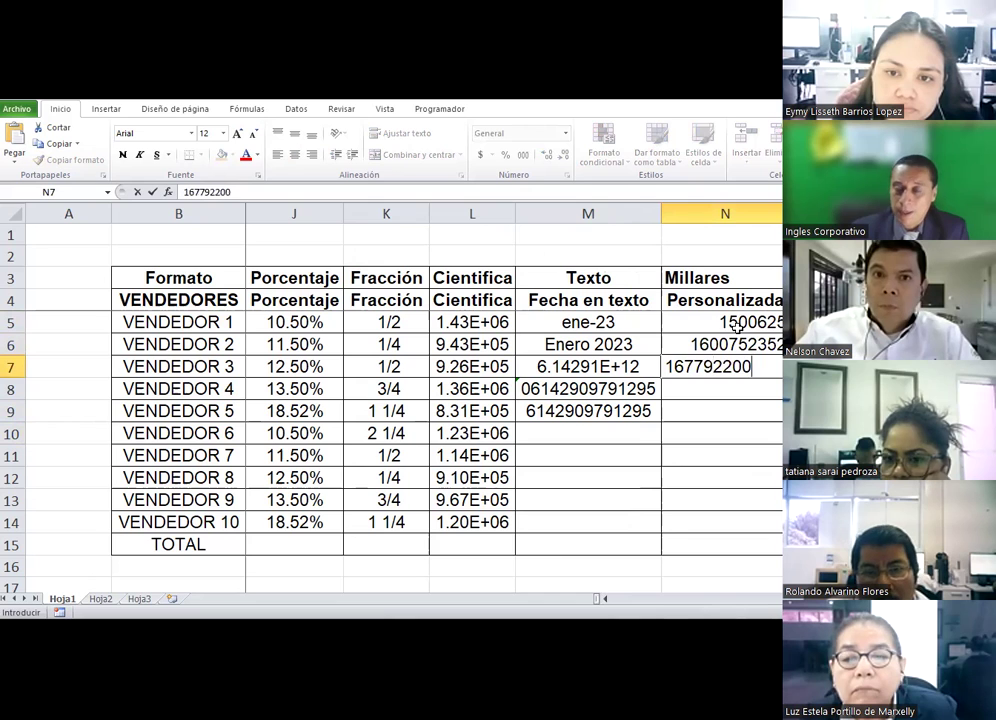
pyautogui.press('Return')
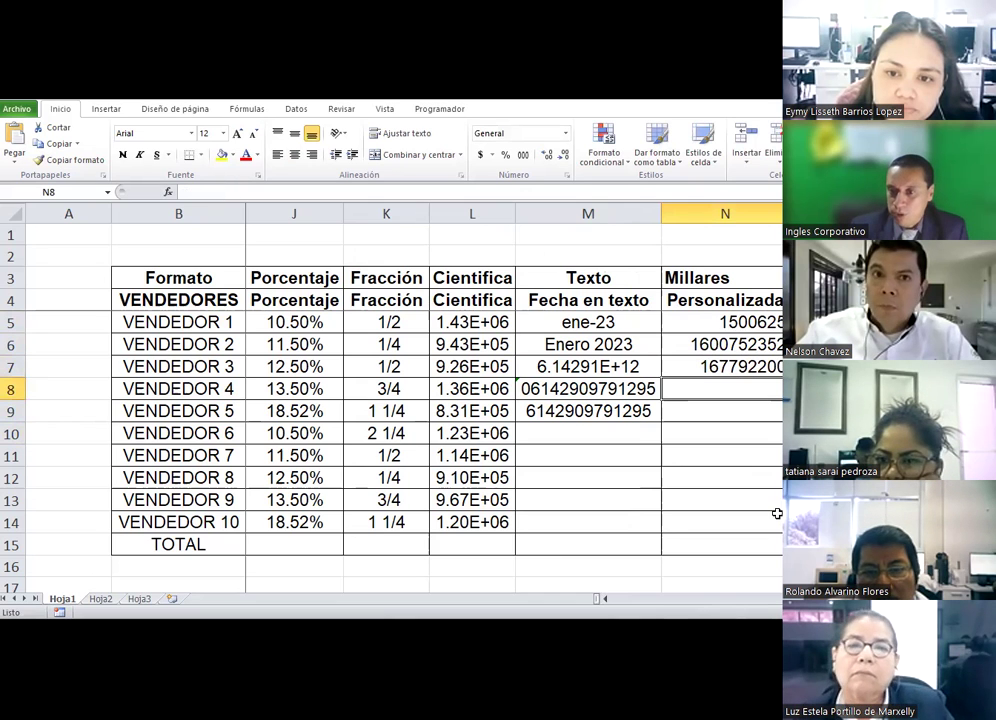
# Select the three new Personalizada values in N5:N7.
pyautogui.hscroll(1, 634, 386)
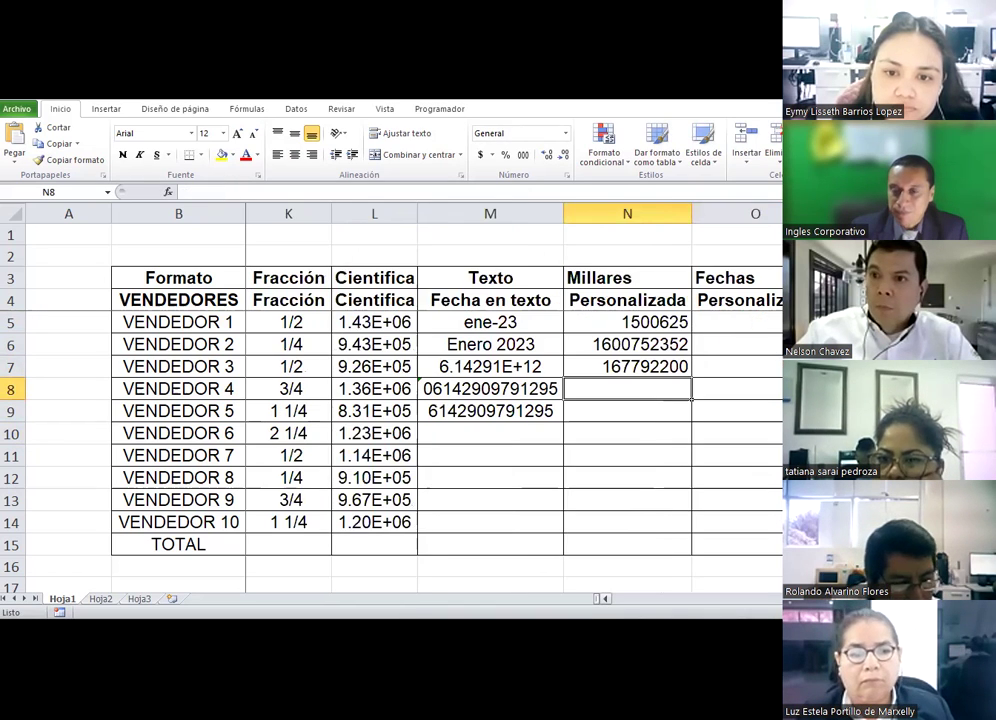
pyautogui.press('Up')
pyautogui.press('Right')
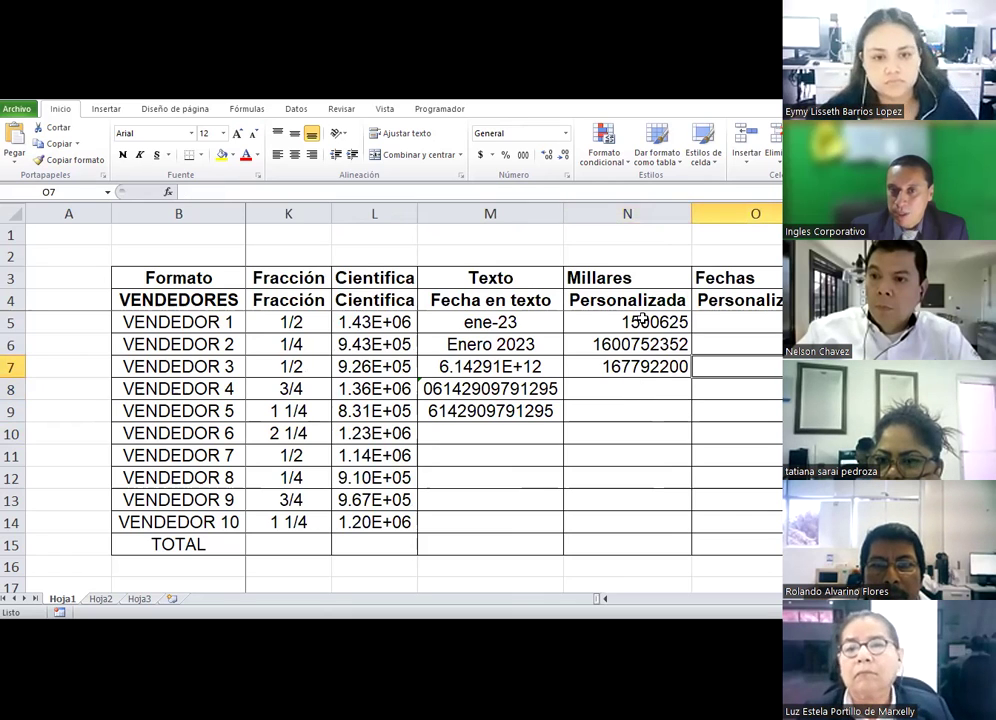
pyautogui.click(641, 318)
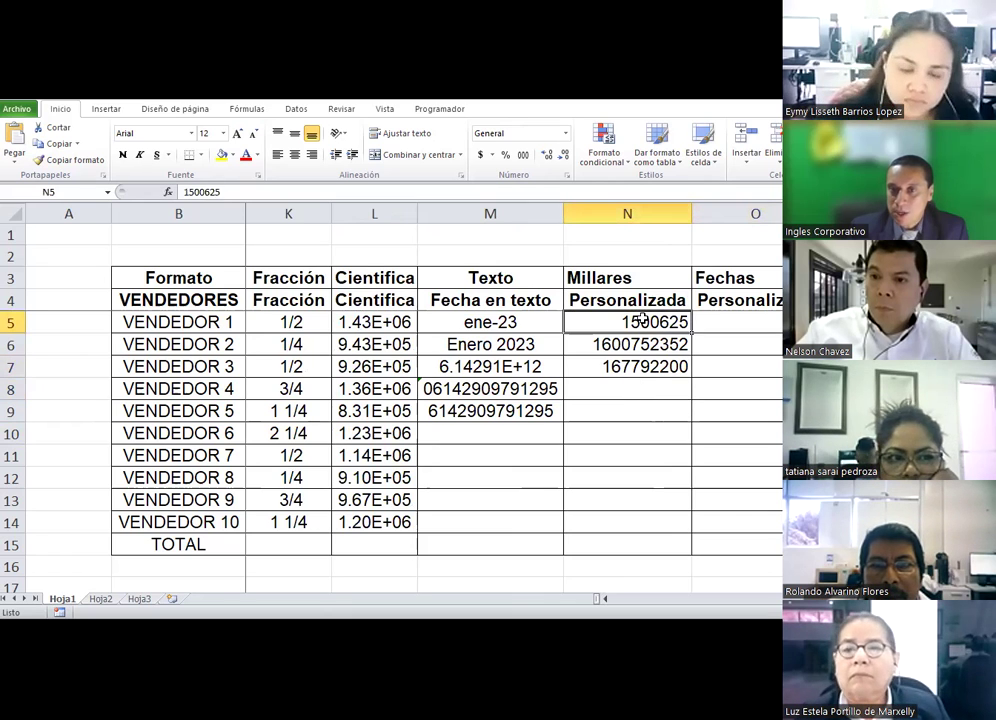
pyautogui.keyDown('shift'); pyautogui.click(640, 368); pyautogui.keyUp('shift')
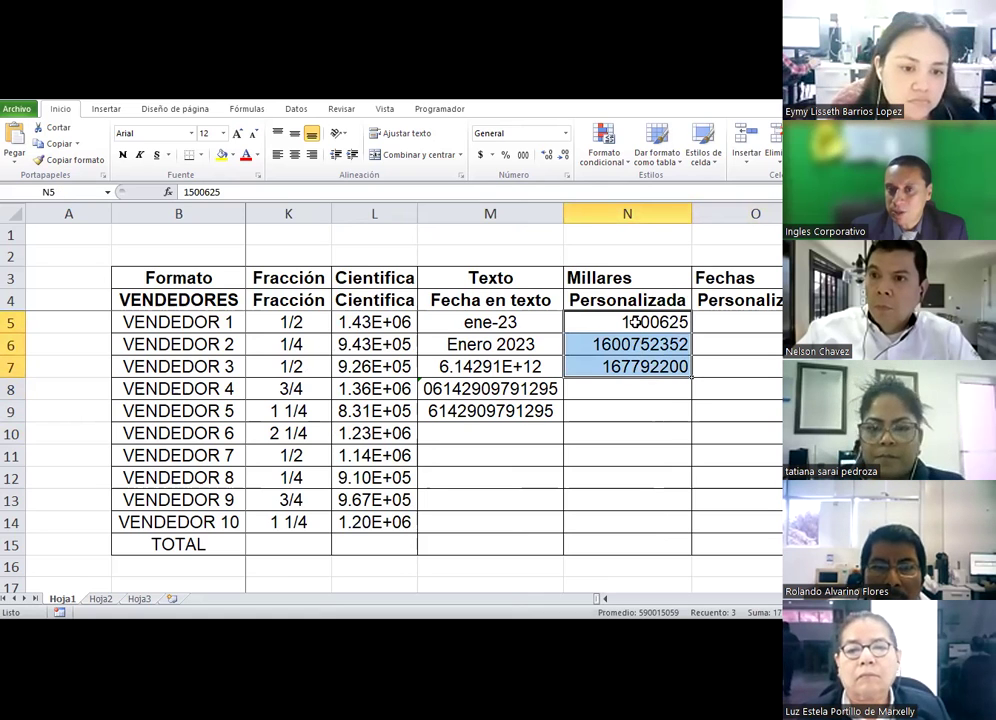
# Open Format Cells for N5:N7 and browse the Personalizada format codes.
pyautogui.rightClick(640, 377)
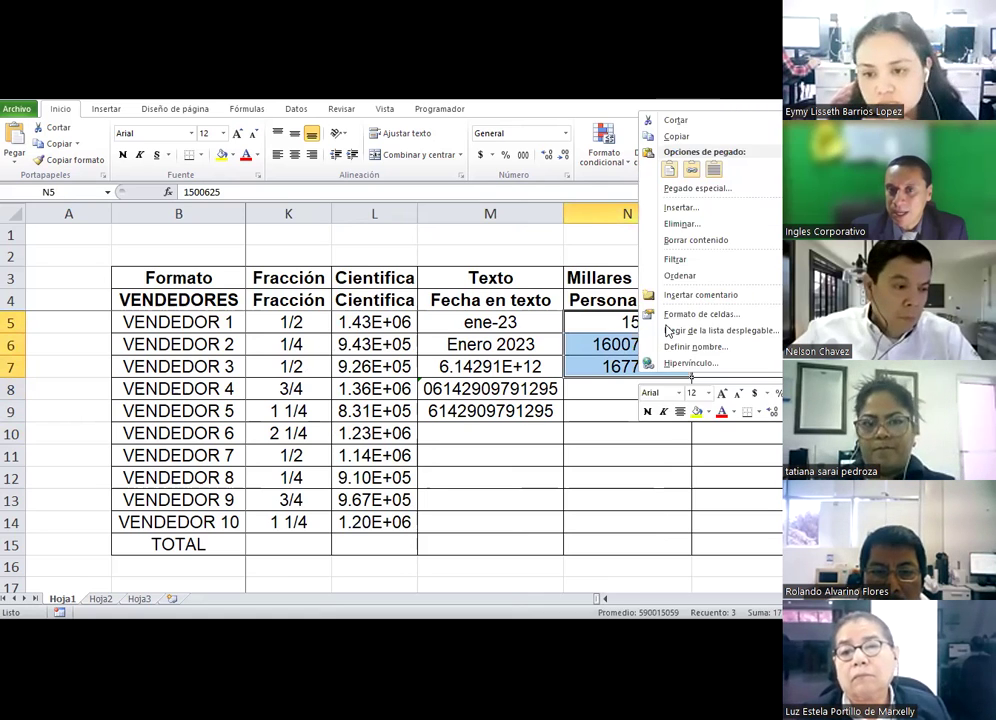
pyautogui.click(668, 314)
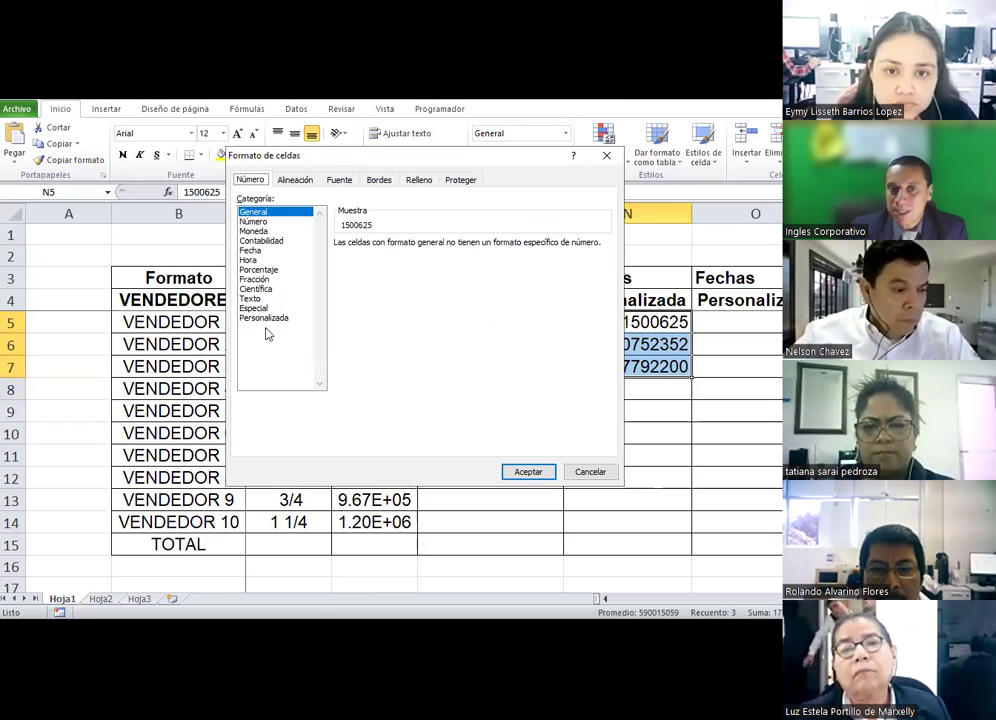
pyautogui.press('End')
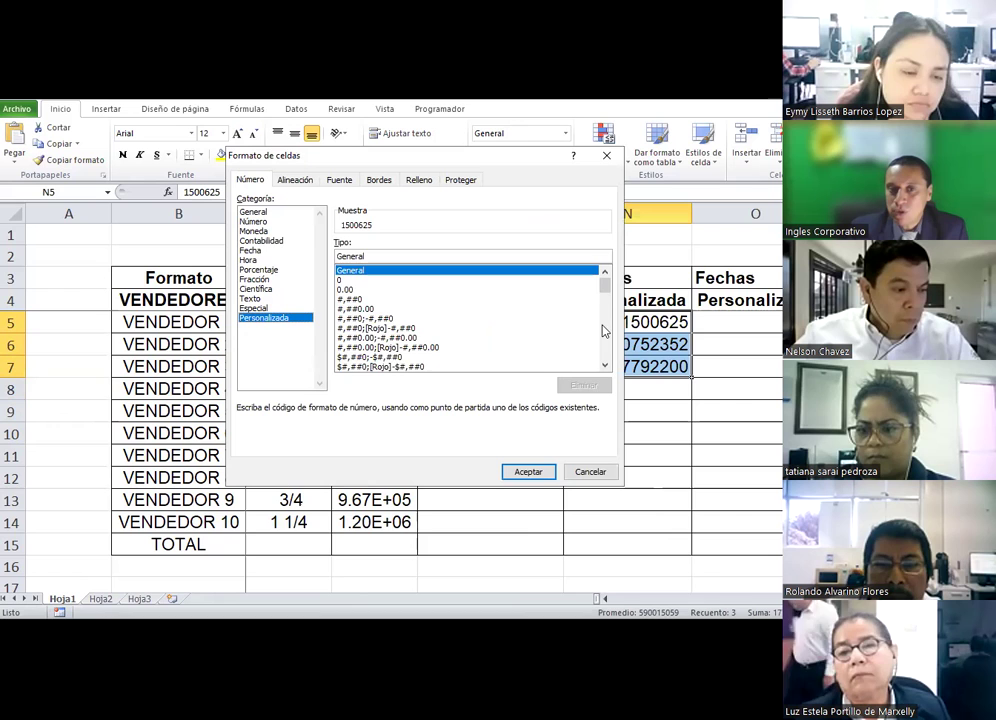
pyautogui.scroll(-3, 605, 296)
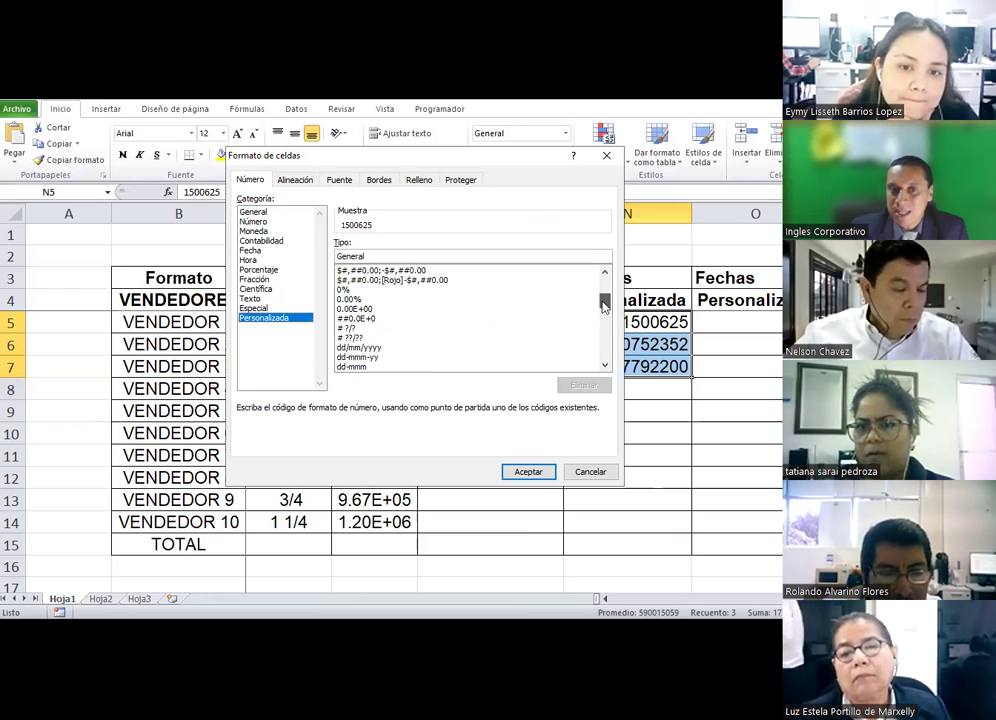
pyautogui.scroll(-1, 600, 318)
pyautogui.scroll(-3, 598, 330)
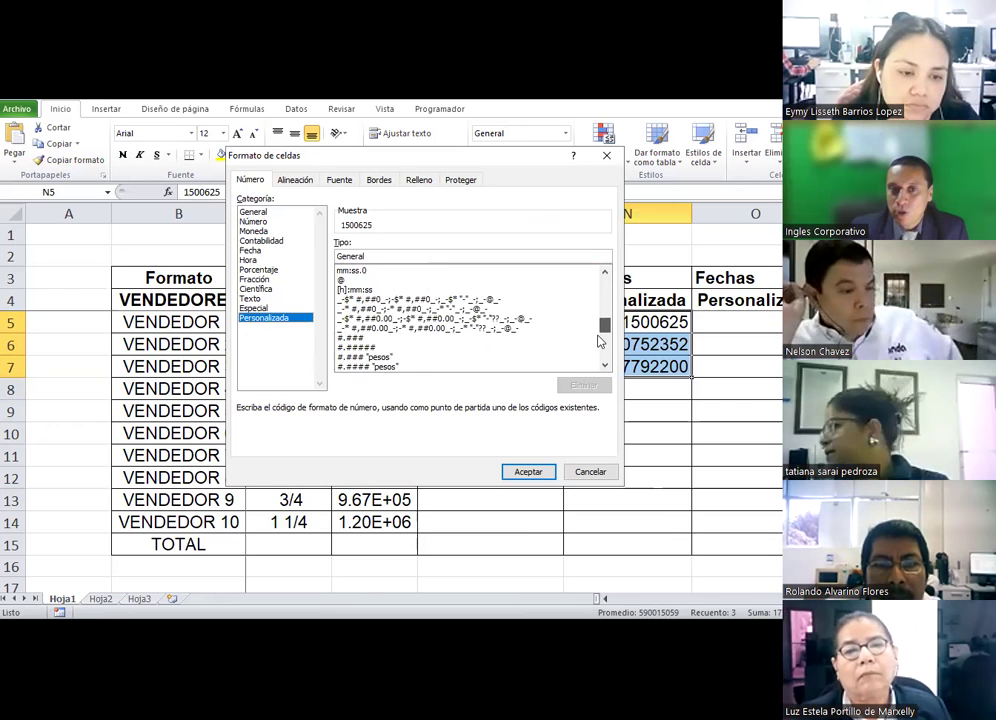
pyautogui.scroll(-3, 598, 350)
pyautogui.scroll(-1, 598, 381)
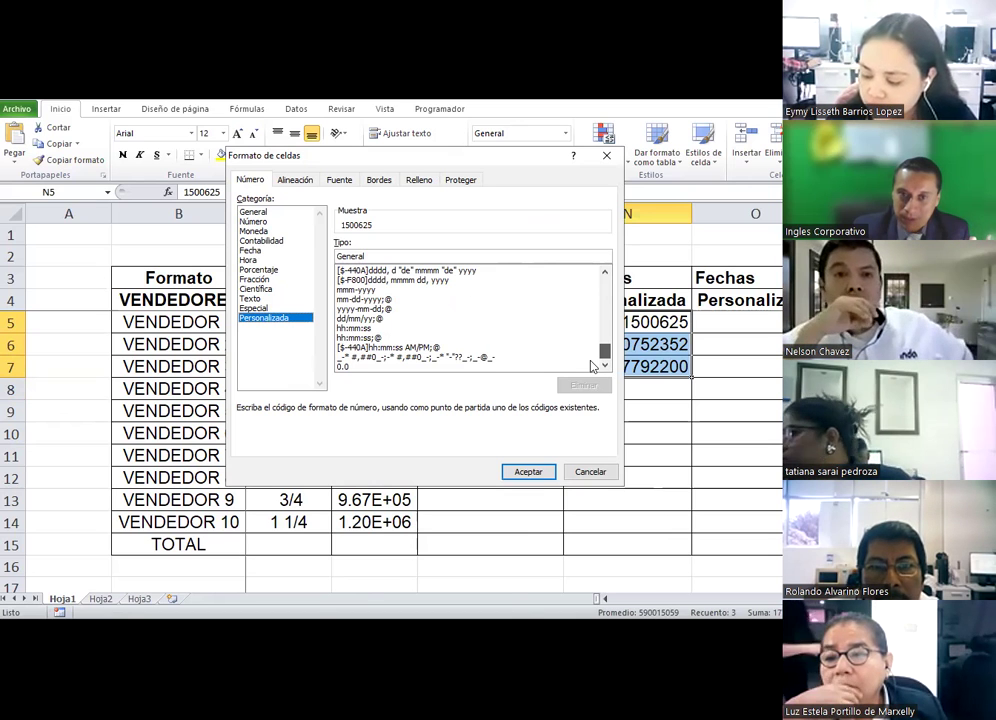
pyautogui.scroll(1, 596, 340)
pyautogui.scroll(3, 596, 338)
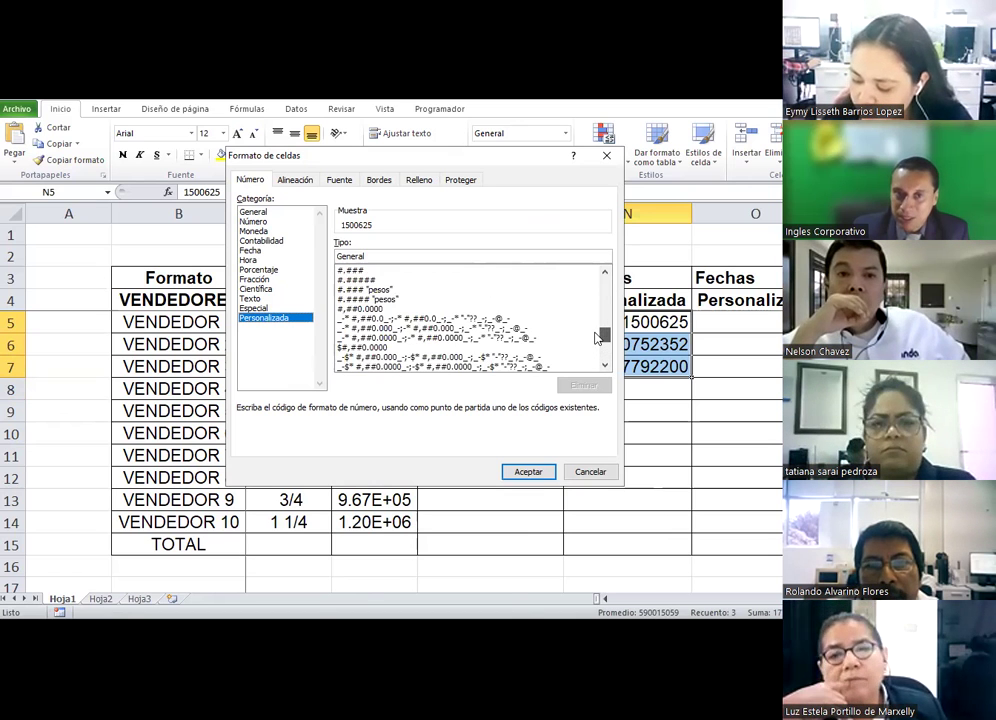
pyautogui.scroll(5, 601, 255)
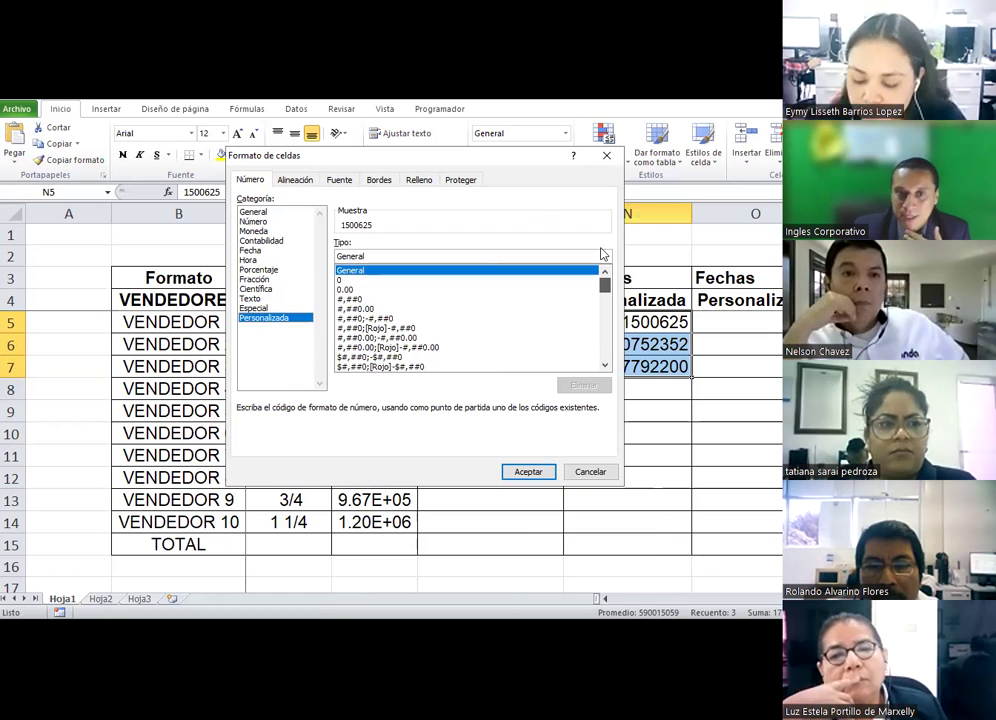
# Pick the #,##0;[Rojo]-#,##0 code and inspect its parts in the Tipo box.
pyautogui.click(370, 328)
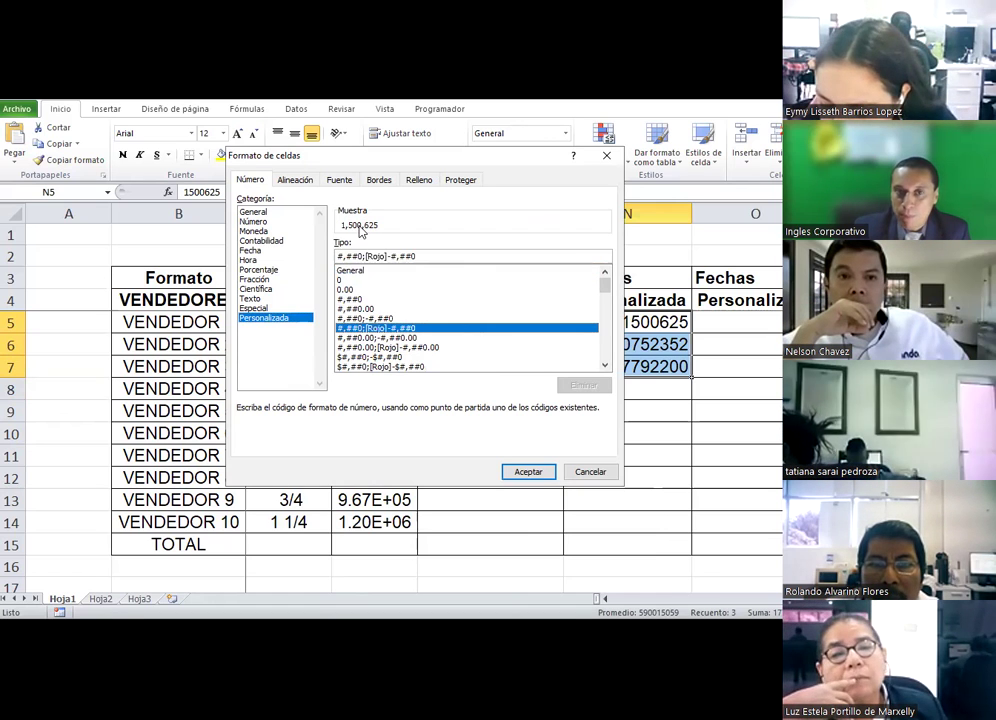
pyautogui.click(339, 256)
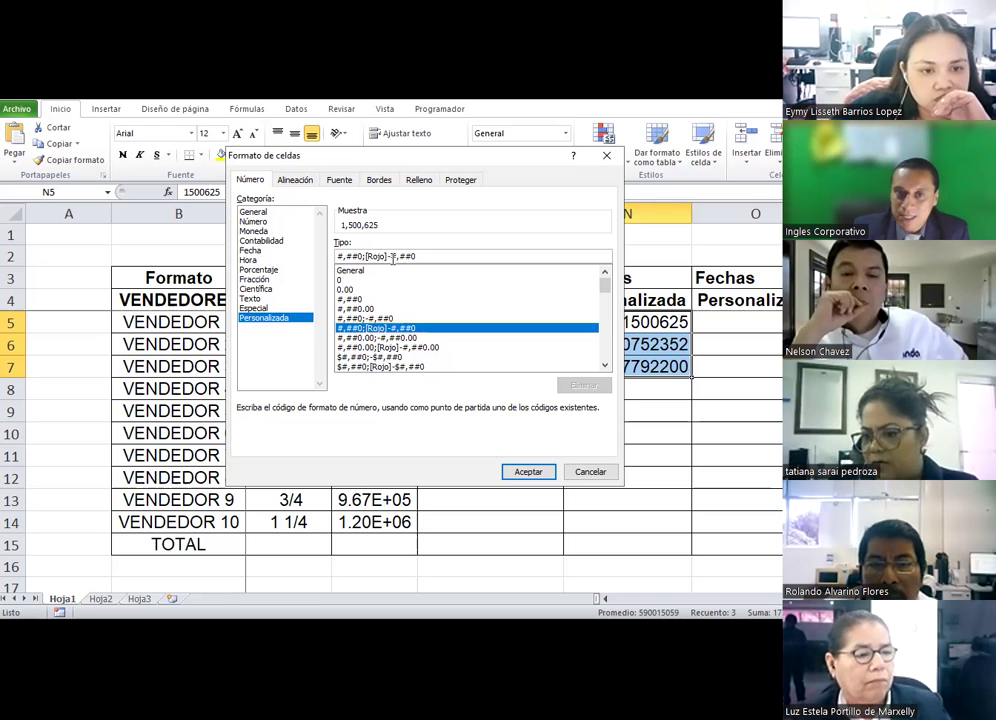
pyautogui.doubleClick(378, 258)
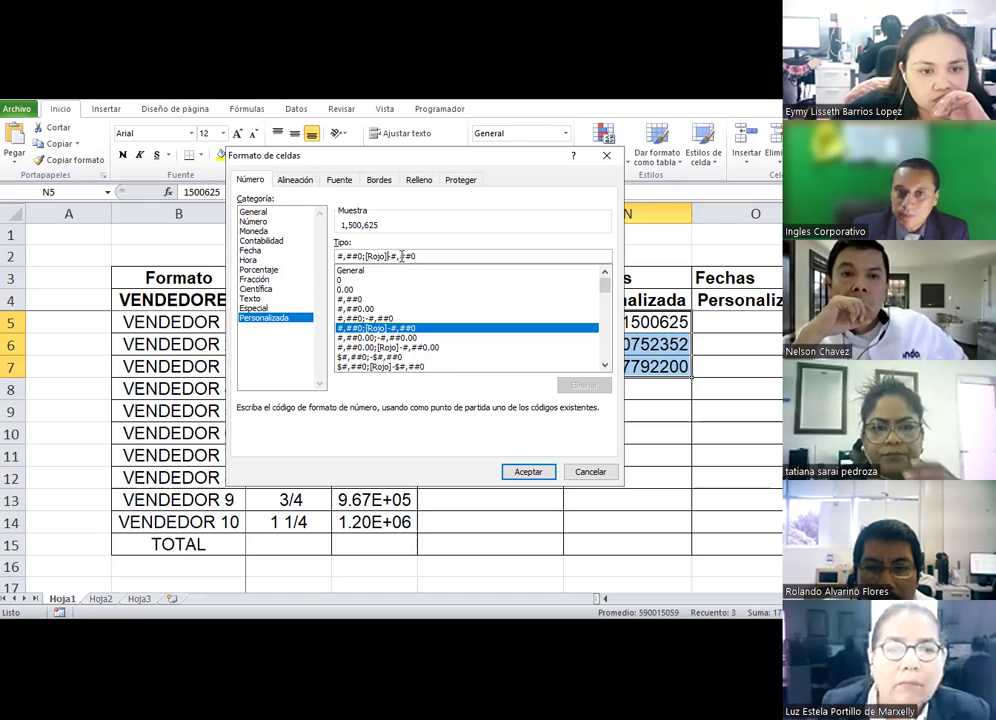
pyautogui.doubleClick(407, 256)
pyautogui.click(446, 256)
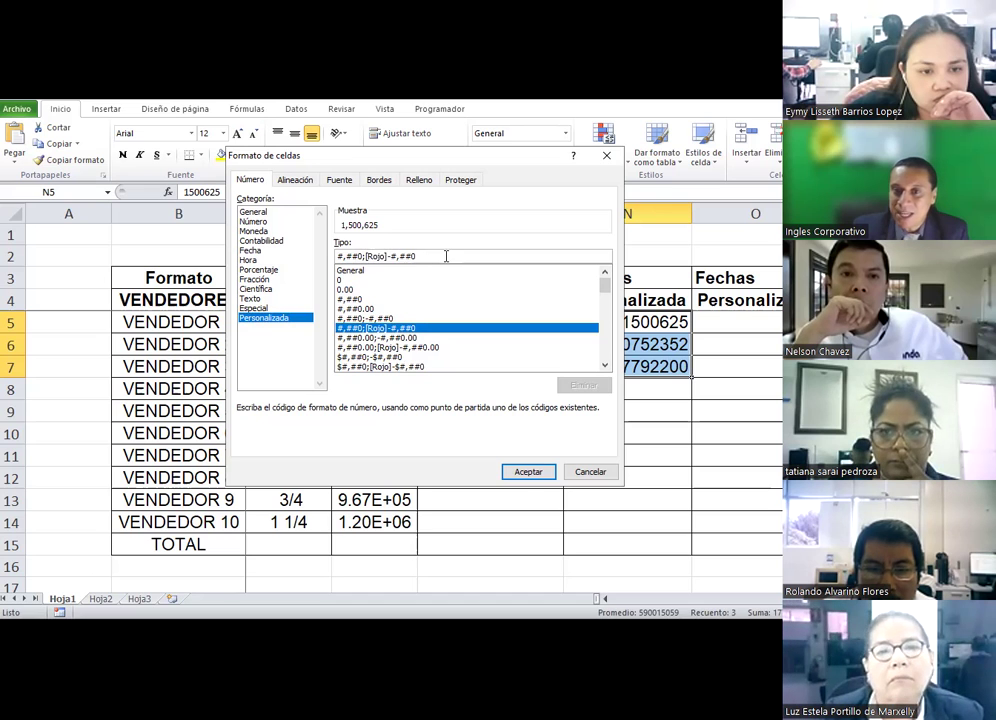
# Apply the thousands format, then change N5 to =(1500625)*-1 to make it negative.
pyautogui.click(526, 472)
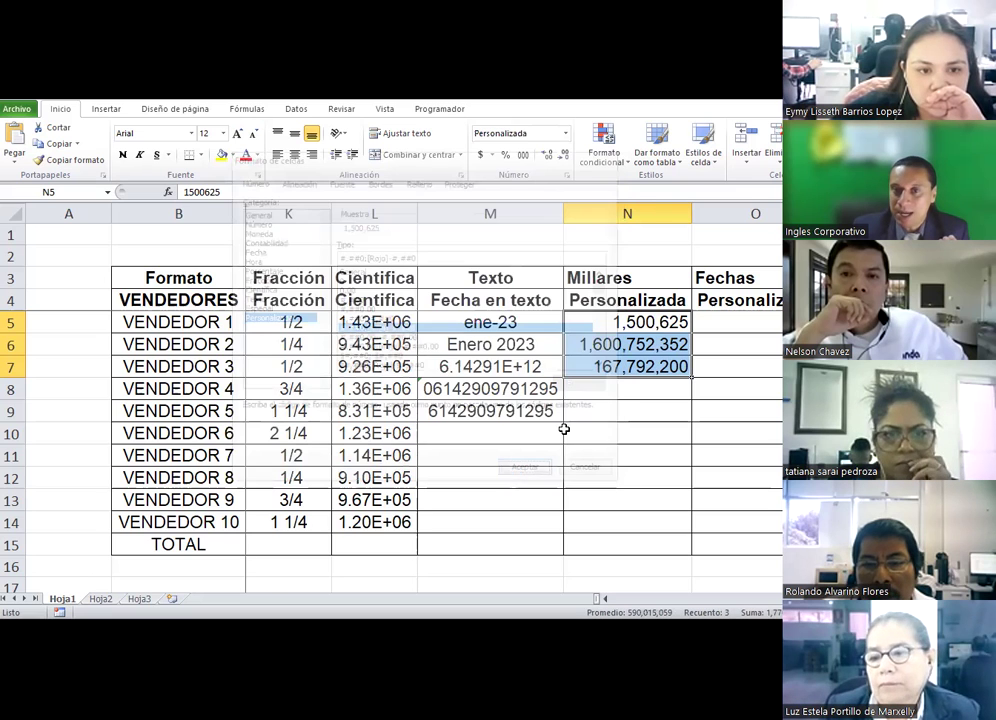
pyautogui.click(690, 216)
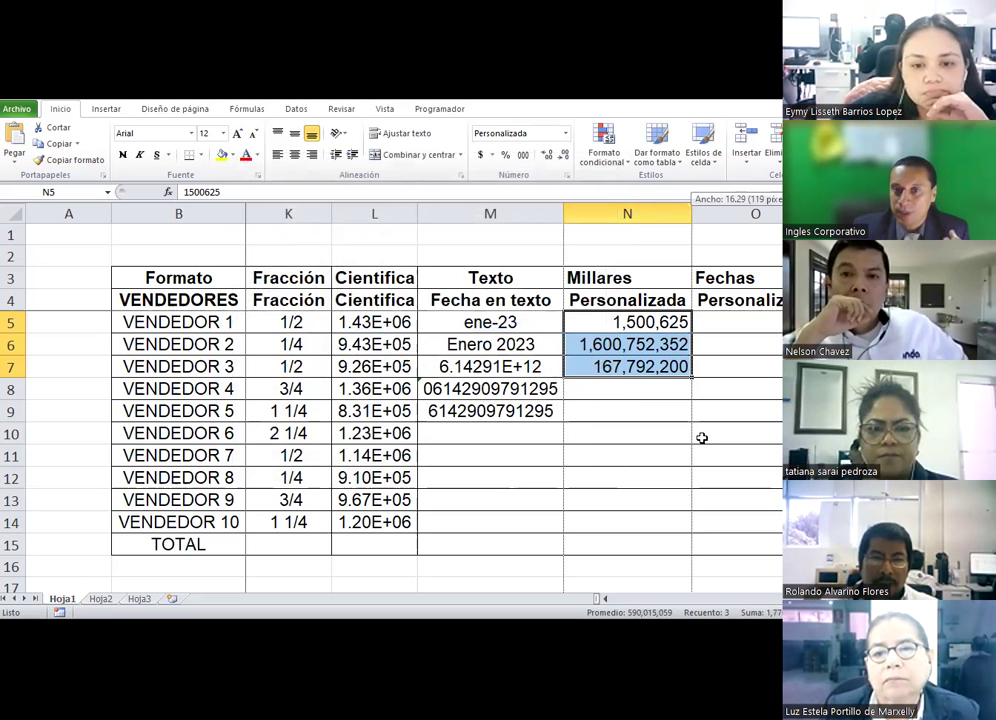
pyautogui.click(696, 436)
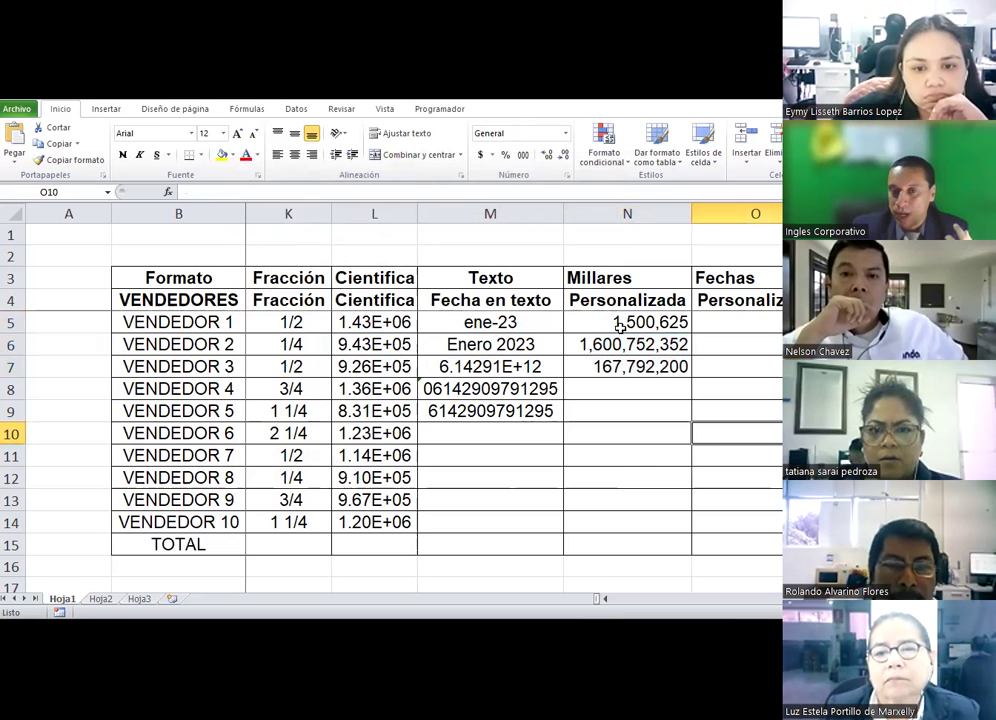
pyautogui.moveTo(620, 322); pyautogui.dragTo(620, 368)
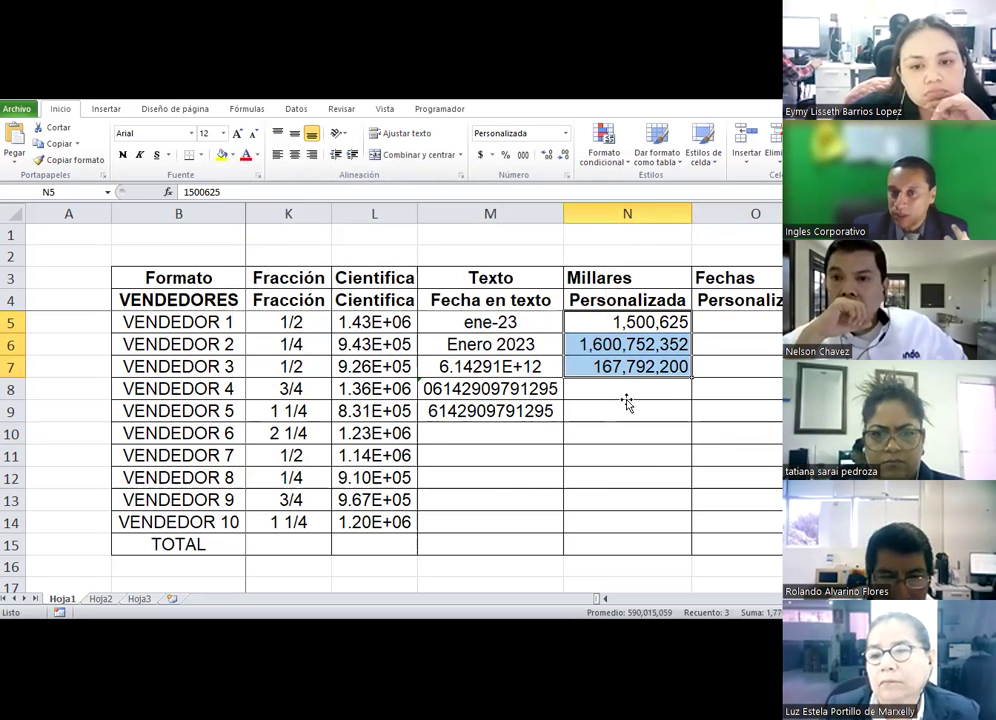
pyautogui.press('Down')
pyautogui.press('Down')
pyautogui.press('Down')
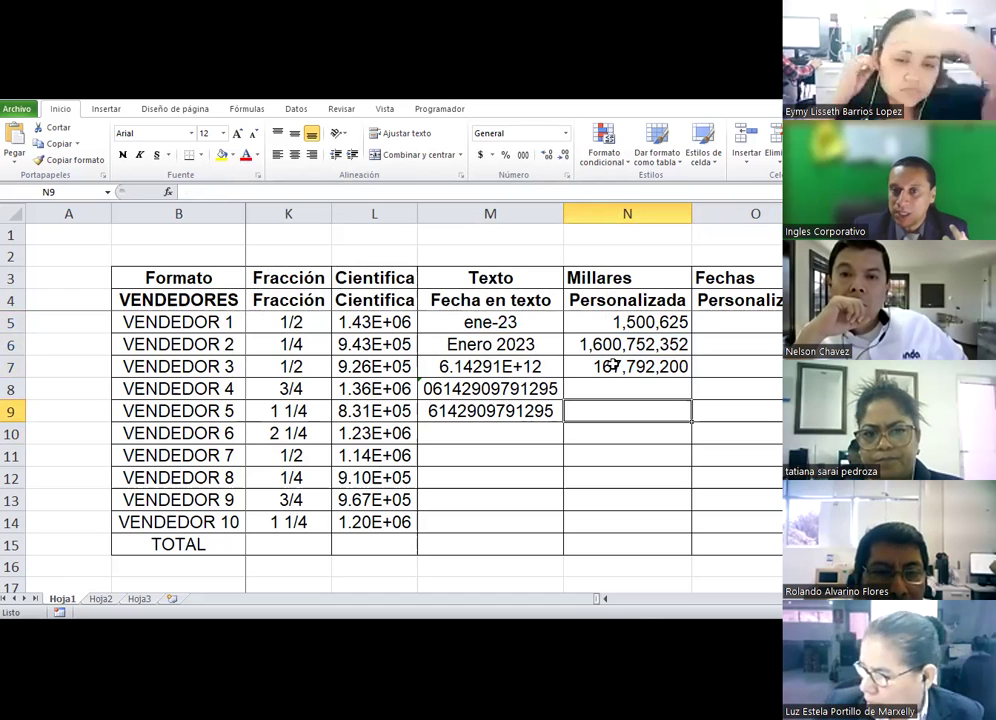
pyautogui.click(630, 330)
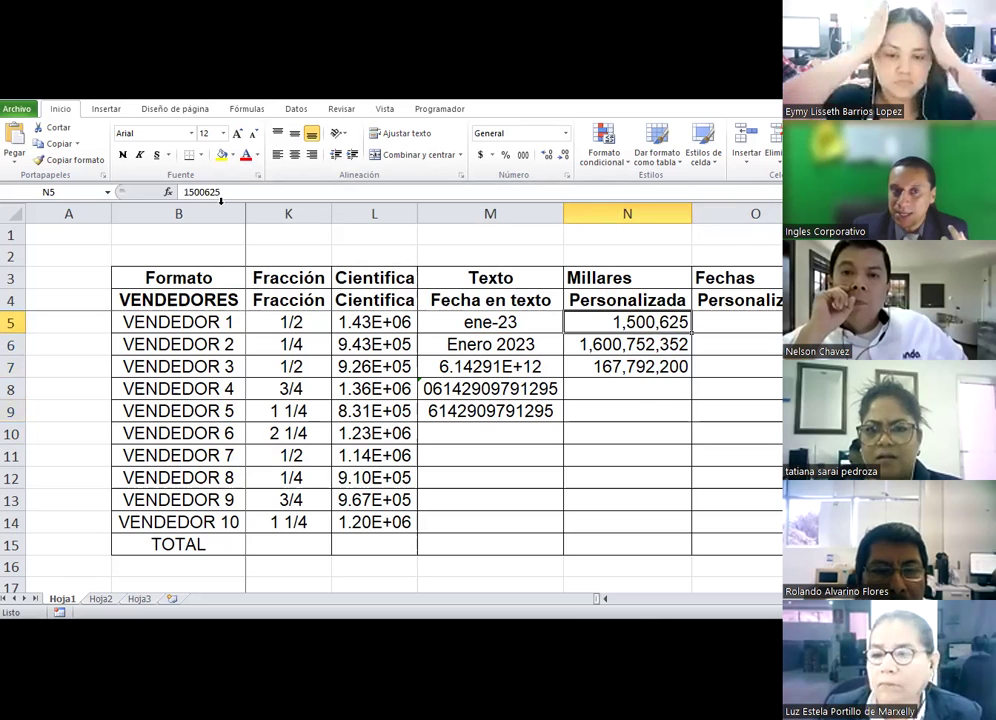
pyautogui.click(186, 193)
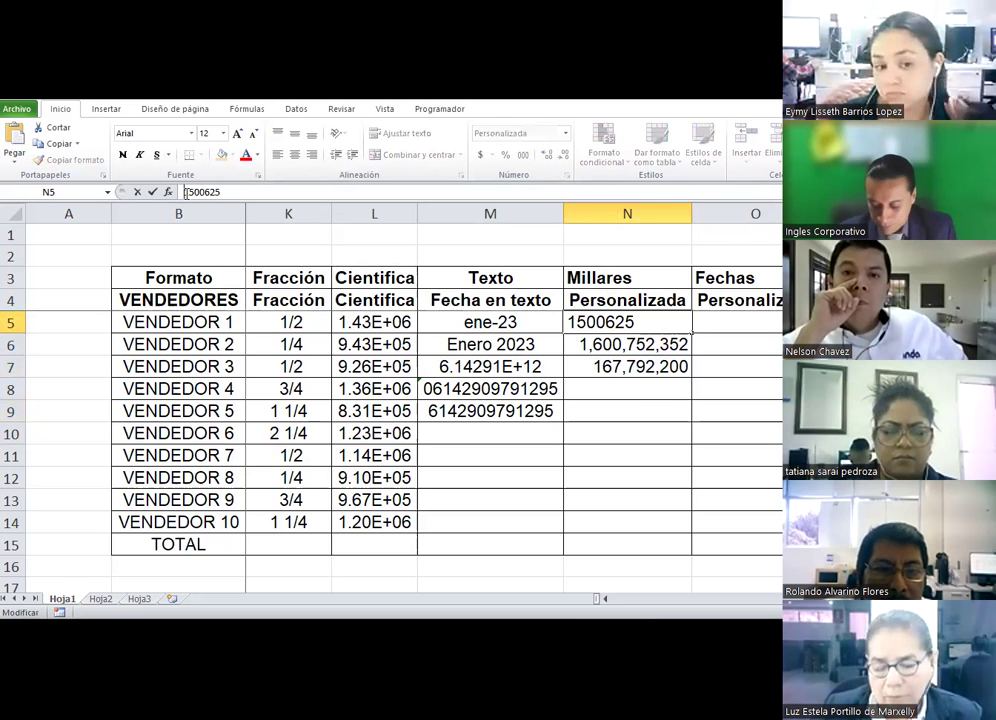
pyautogui.write('=')
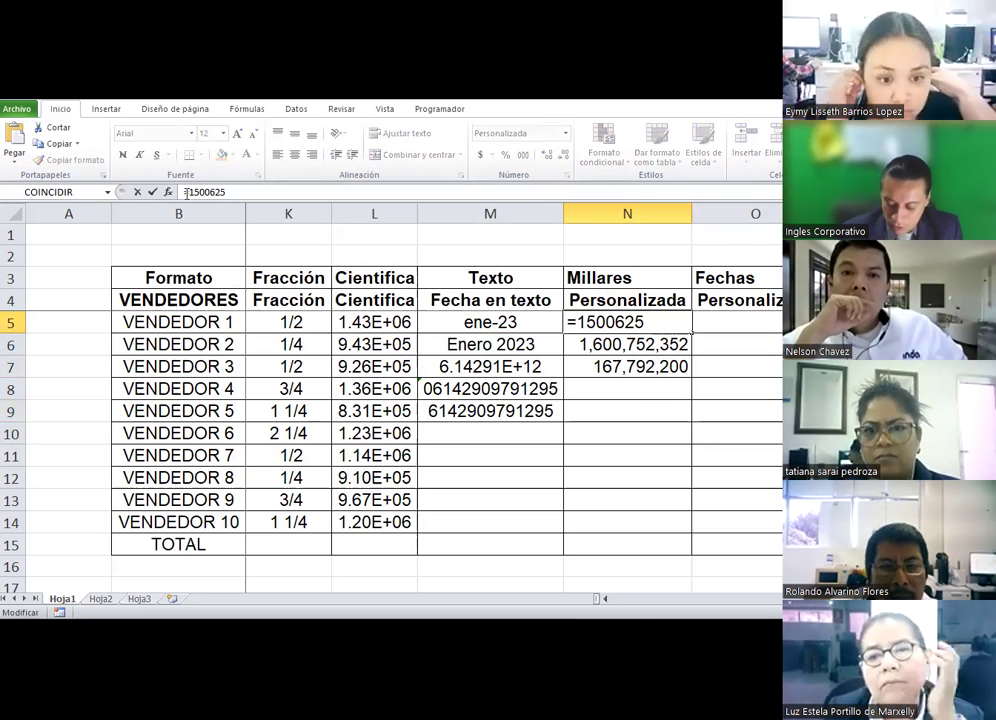
pyautogui.write('(')
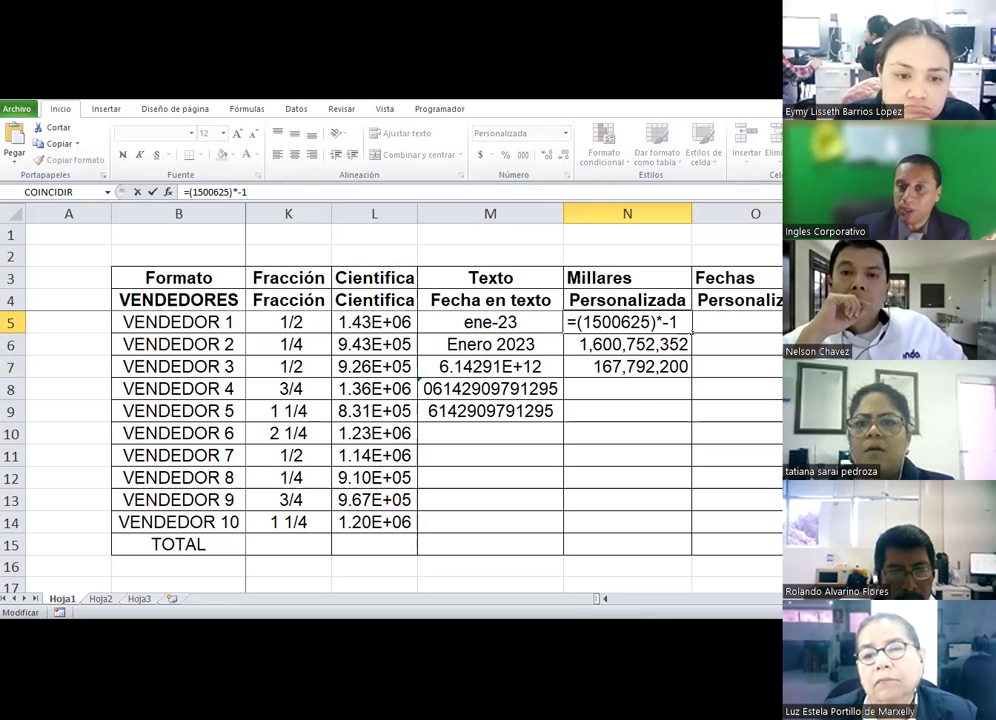
pyautogui.press('Return')
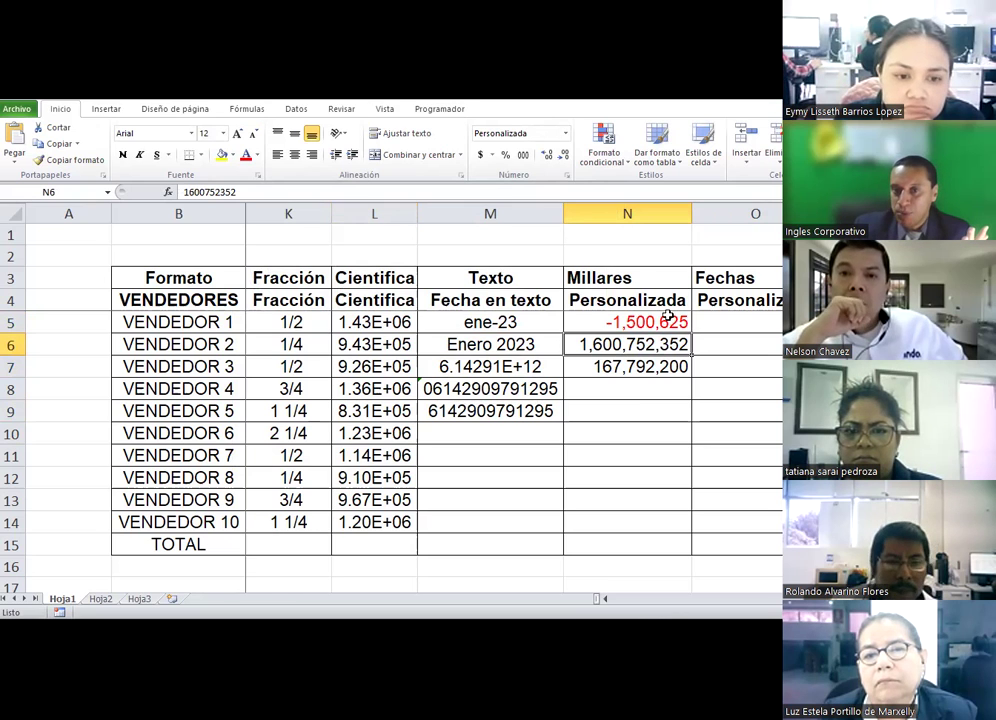
# Give N5:N7 the #,##0;[Rojo]-#,##0 format so -1,500,625 shows in red.
pyautogui.moveTo(640, 322); pyautogui.dragTo(660, 377)
pyautogui.rightClick(703, 333)
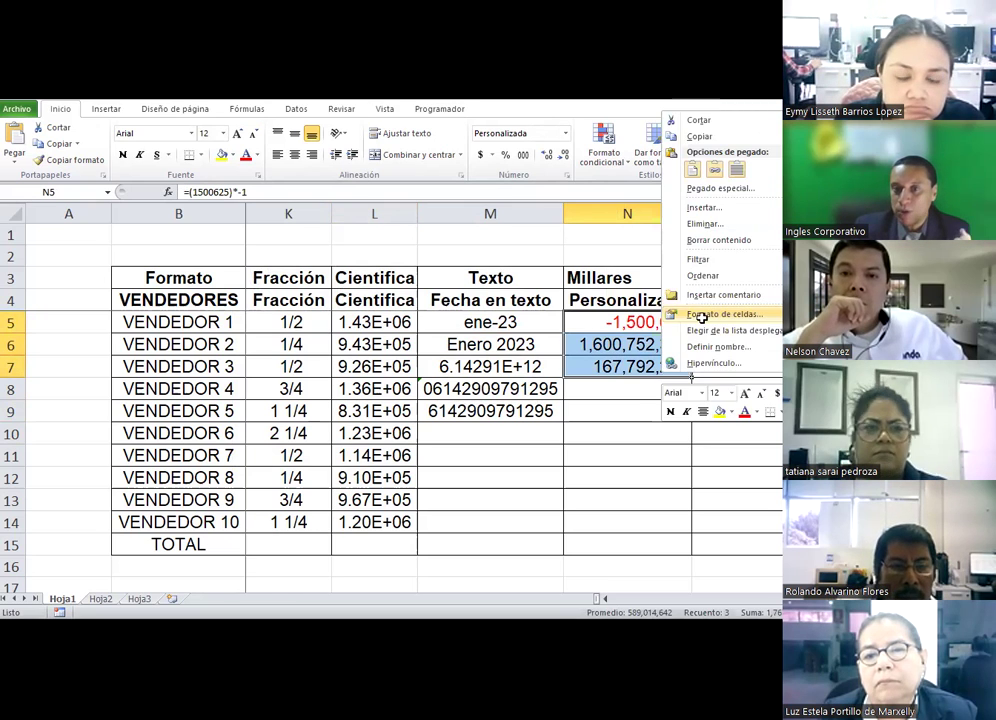
pyautogui.click(704, 316)
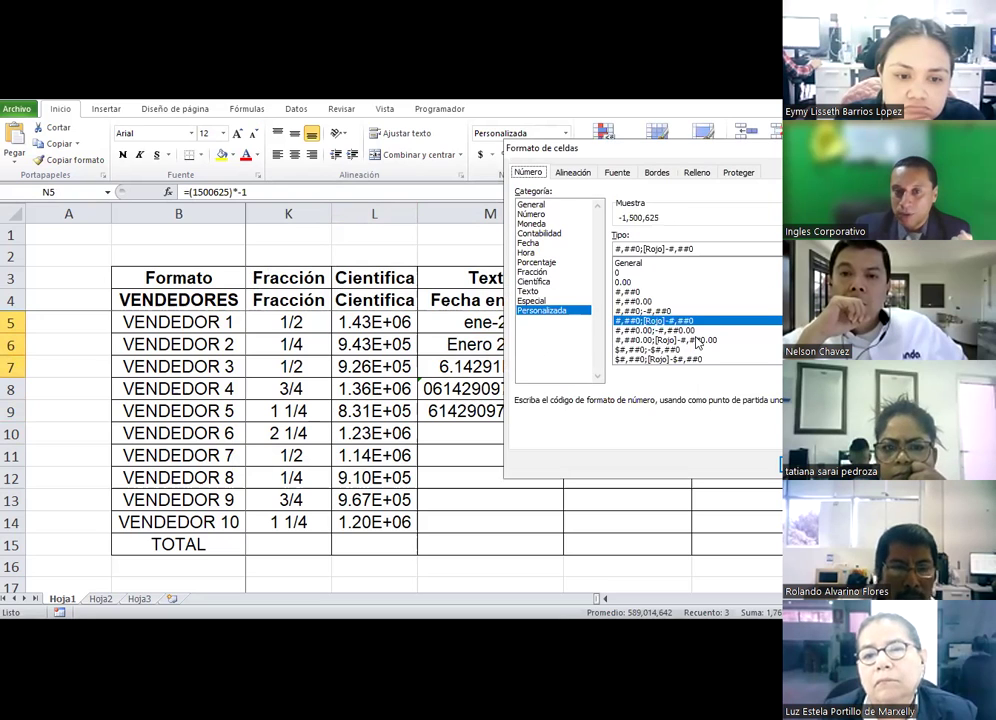
pyautogui.doubleClick(761, 319)
pyautogui.click(762, 320)
# Enter 6-2-2 in O5 and fill daily dates from 06/02/2023 down to 16/02/2023 in O15.
pyautogui.write('2')
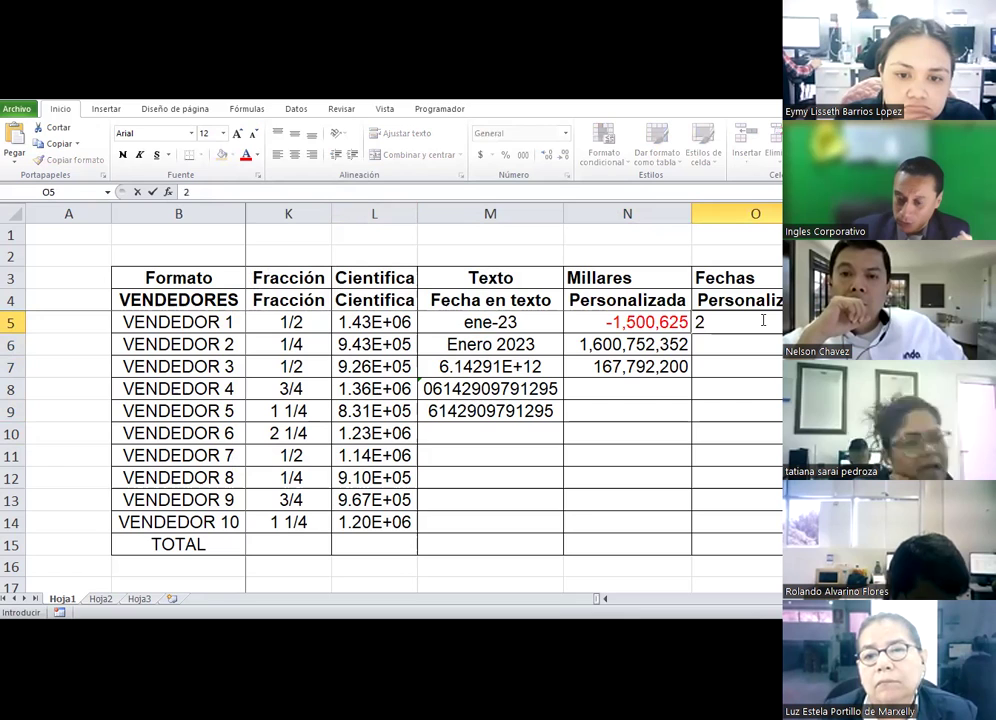
pyautogui.press('BackSpace')
pyautogui.write('6-2-2')
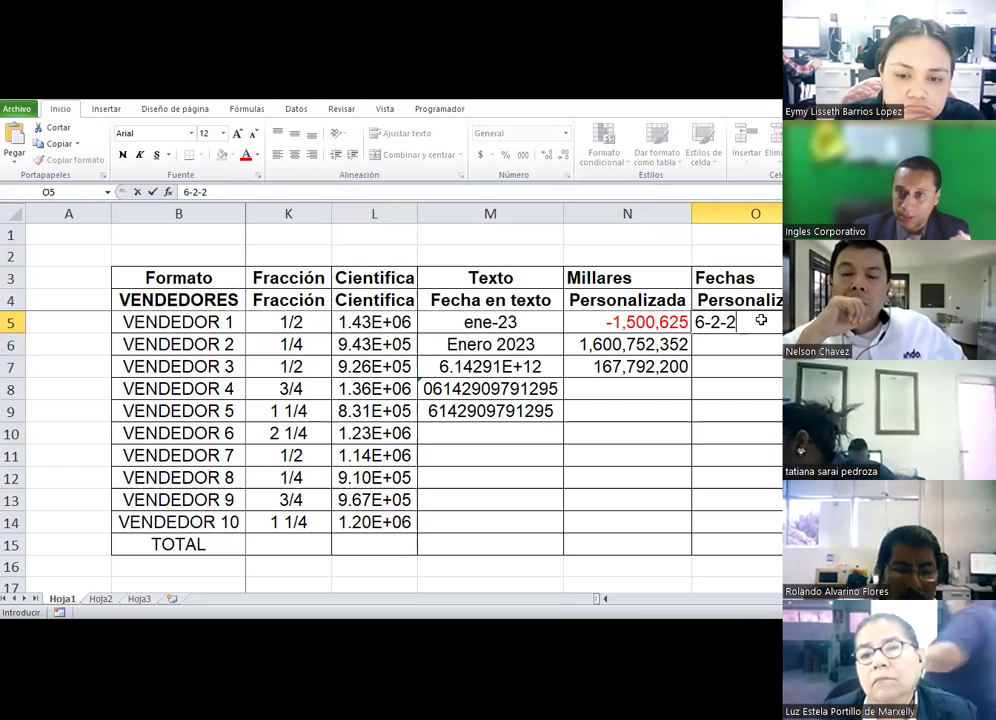
pyautogui.press('Return')
pyautogui.press('Up')
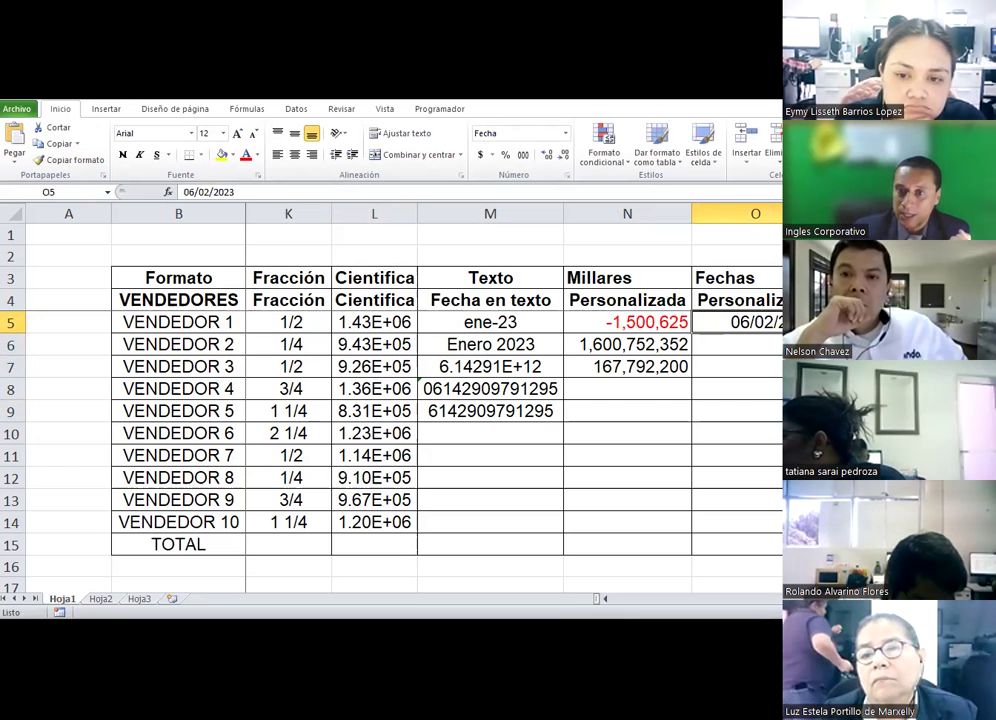
pyautogui.moveTo(753, 321); pyautogui.dragTo(753, 366)
pyautogui.click(740, 366)
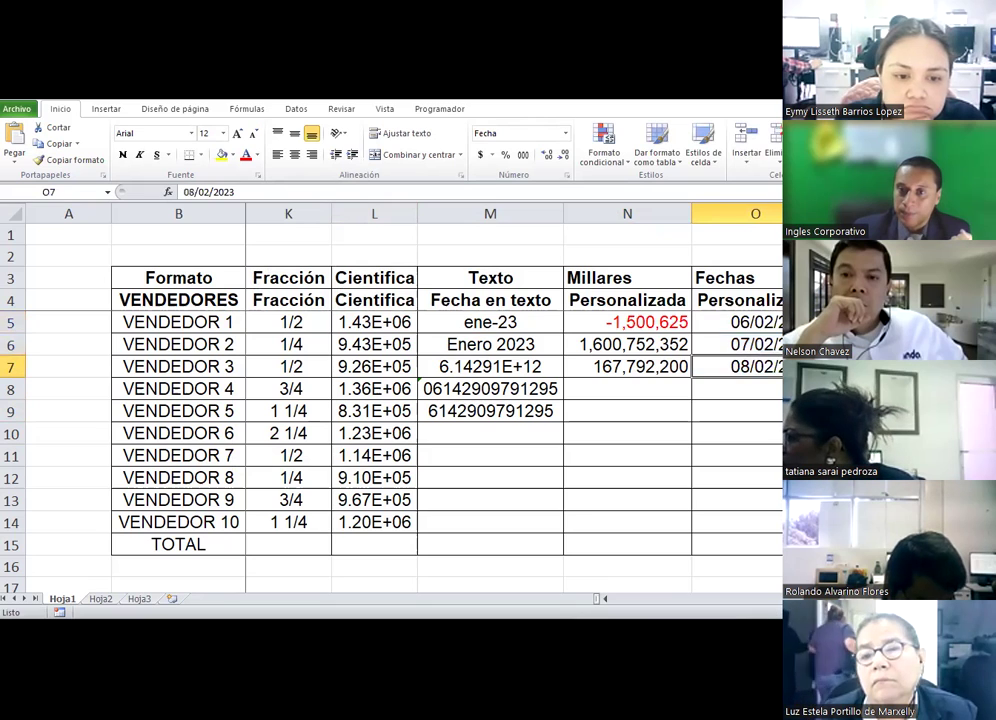
pyautogui.moveTo(740, 322); pyautogui.dragTo(740, 344)
pyautogui.click(737, 344)
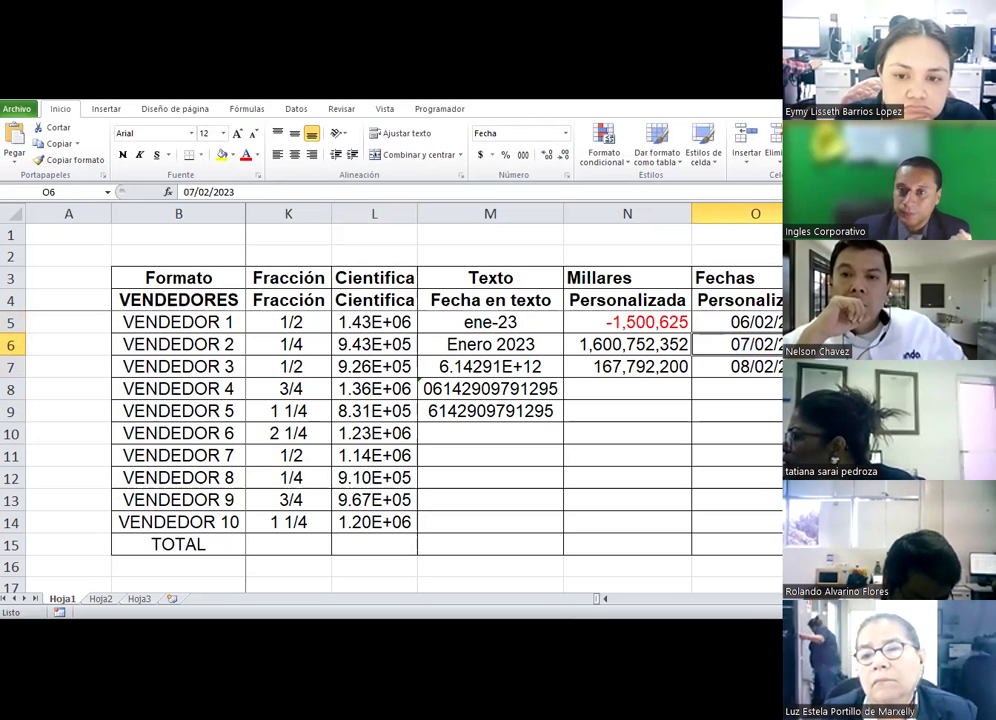
pyautogui.doubleClick(762, 358)
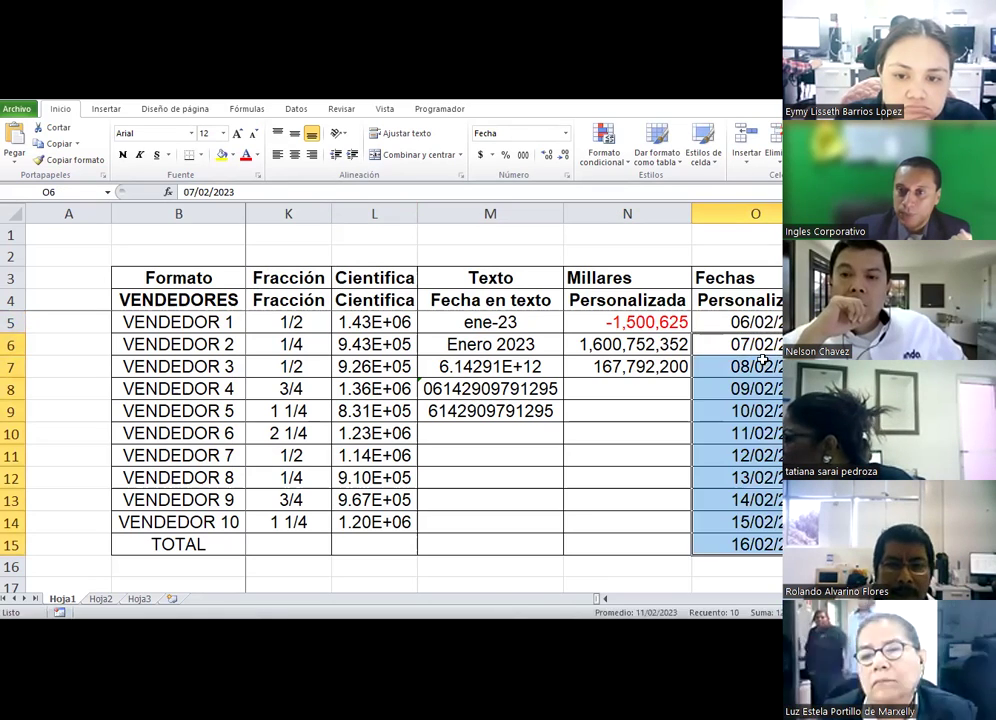
pyautogui.moveTo(740, 322); pyautogui.dragTo(745, 366)
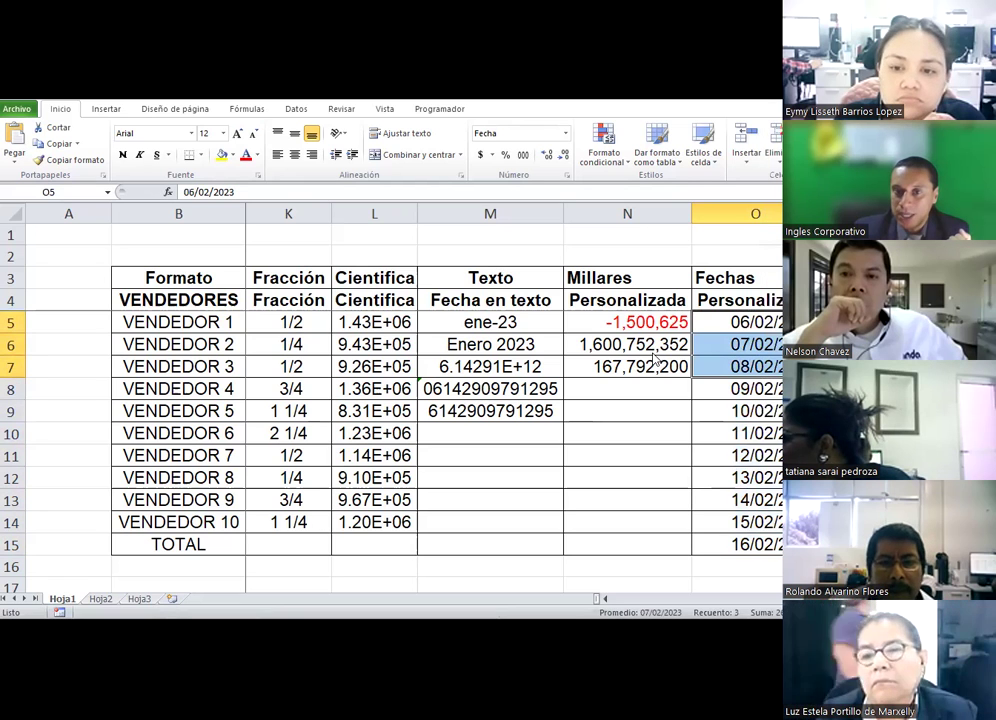
# Format the selected dates O5:O7 with the custom dd-mmm format.
pyautogui.hotkey('ctrl', '1')
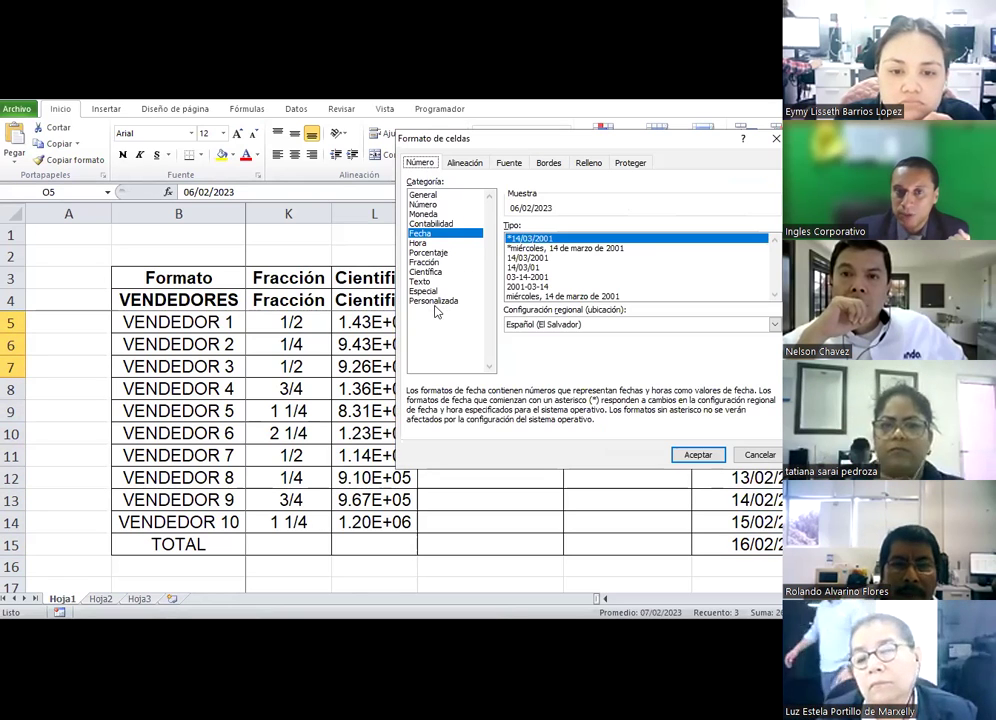
pyautogui.click(433, 300)
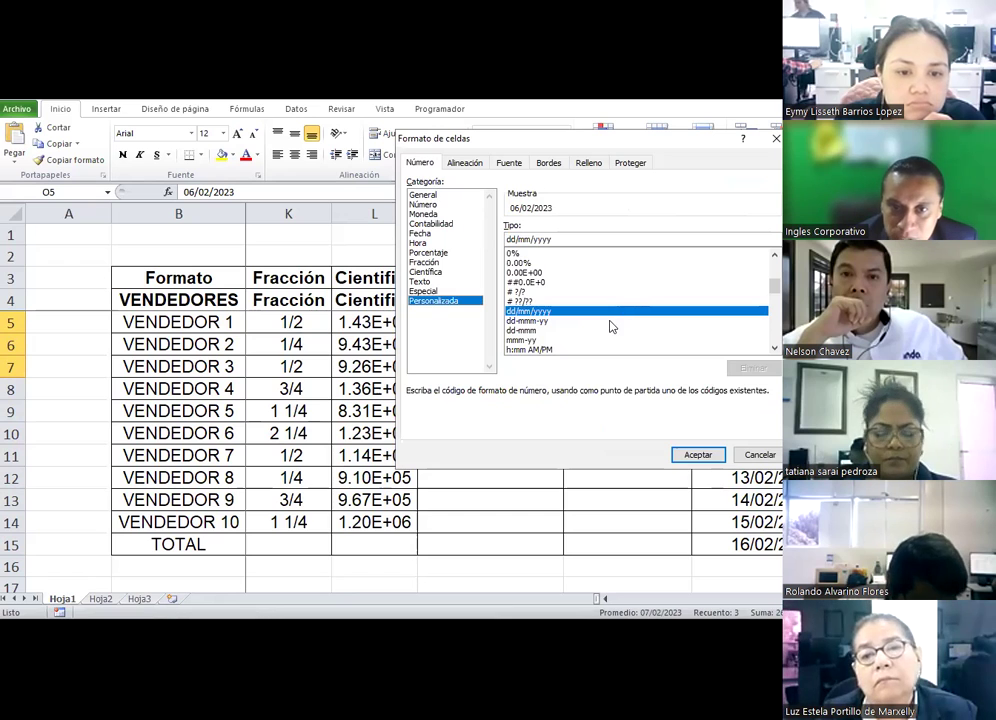
pyautogui.click(640, 330)
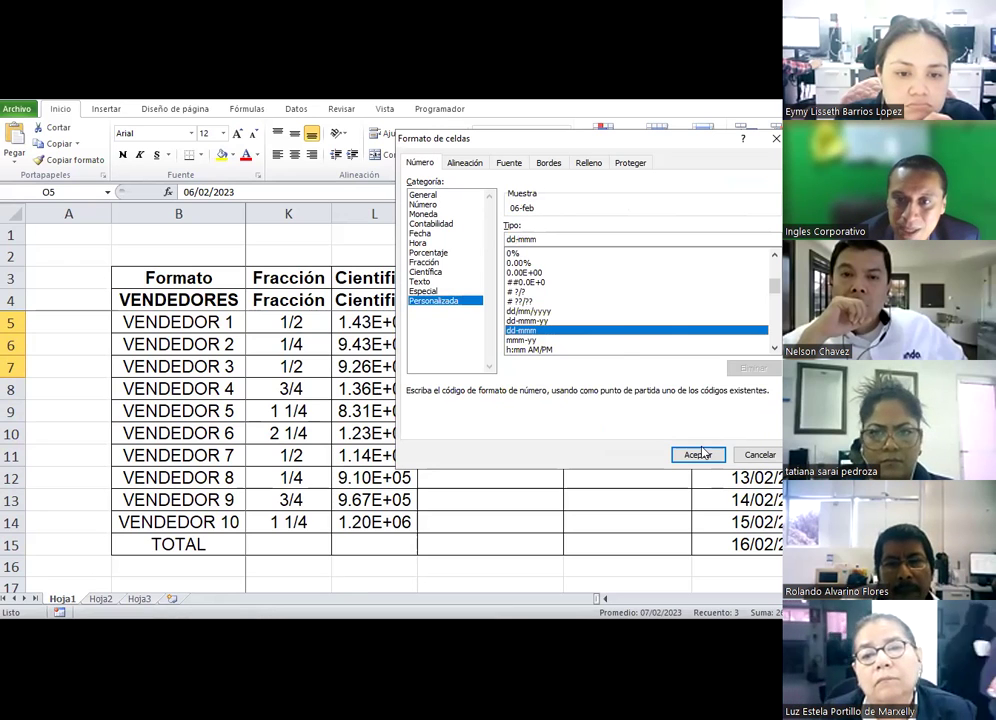
pyautogui.press('Return')
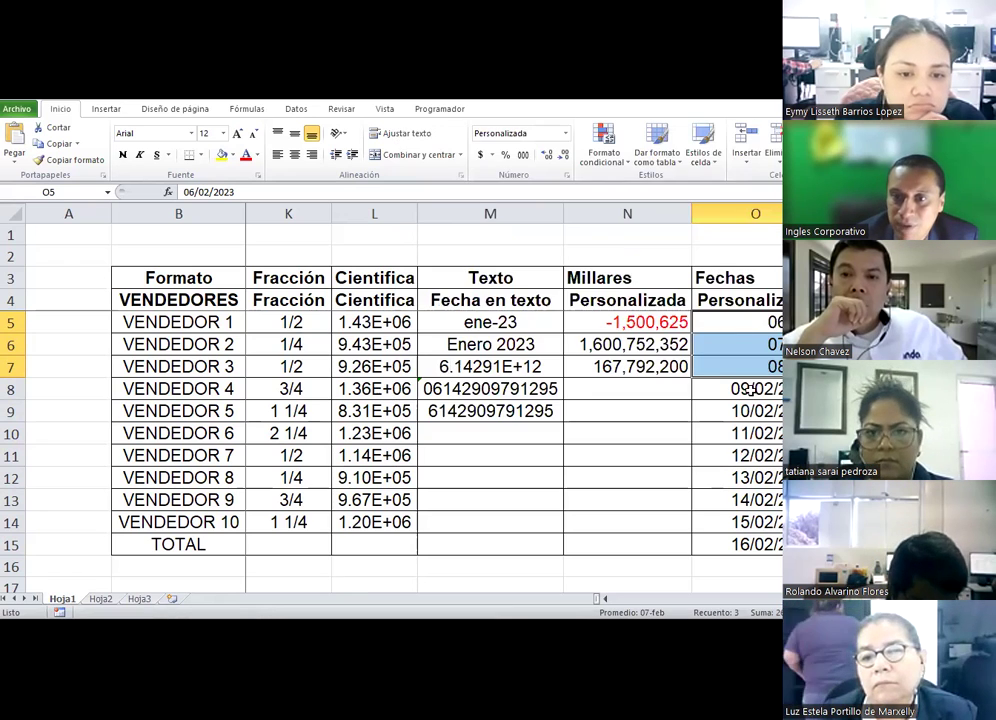
# Format the dates in O8:O10 with the custom mmm-yy format.
pyautogui.moveTo(740, 389); pyautogui.dragTo(747, 432)
pyautogui.rightClick(746, 432)
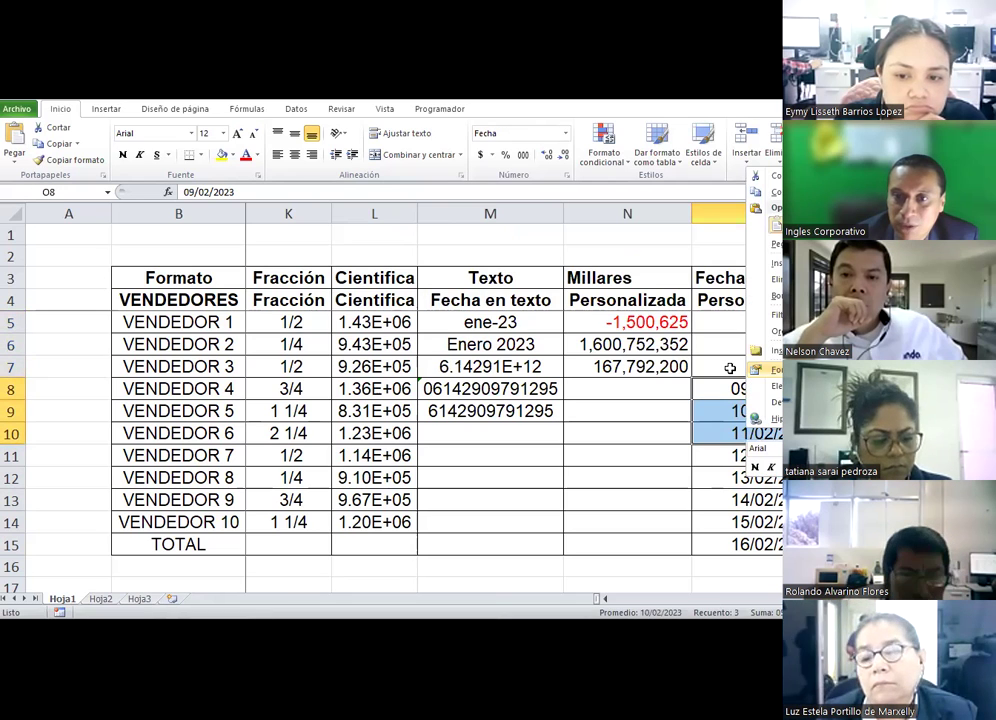
pyautogui.click(775, 369)
pyautogui.click(640, 358)
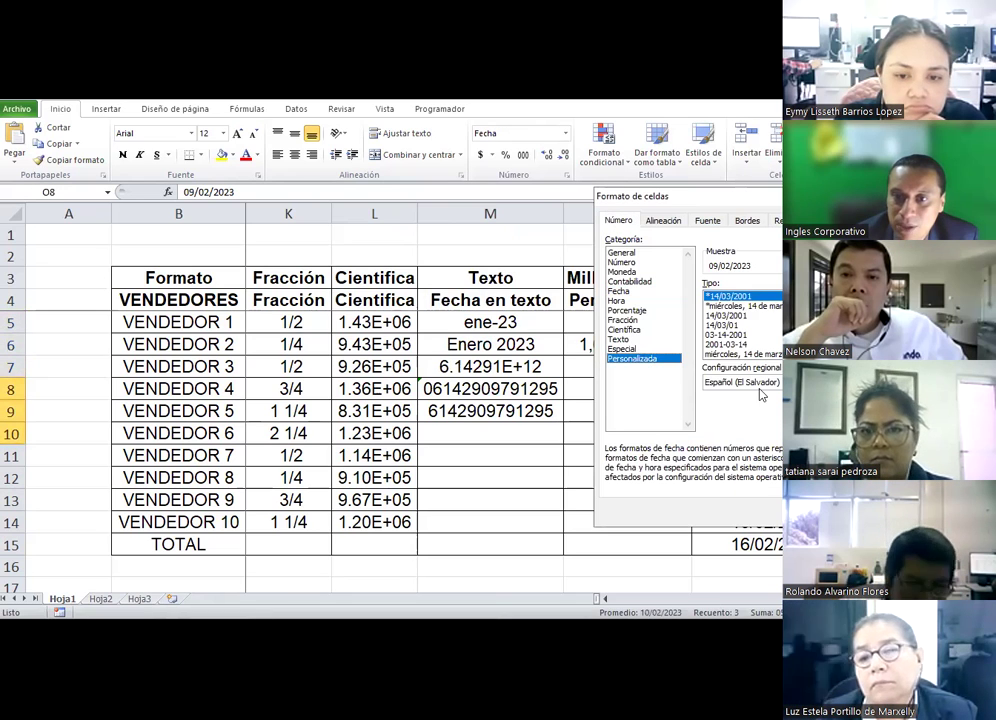
pyautogui.click(720, 397)
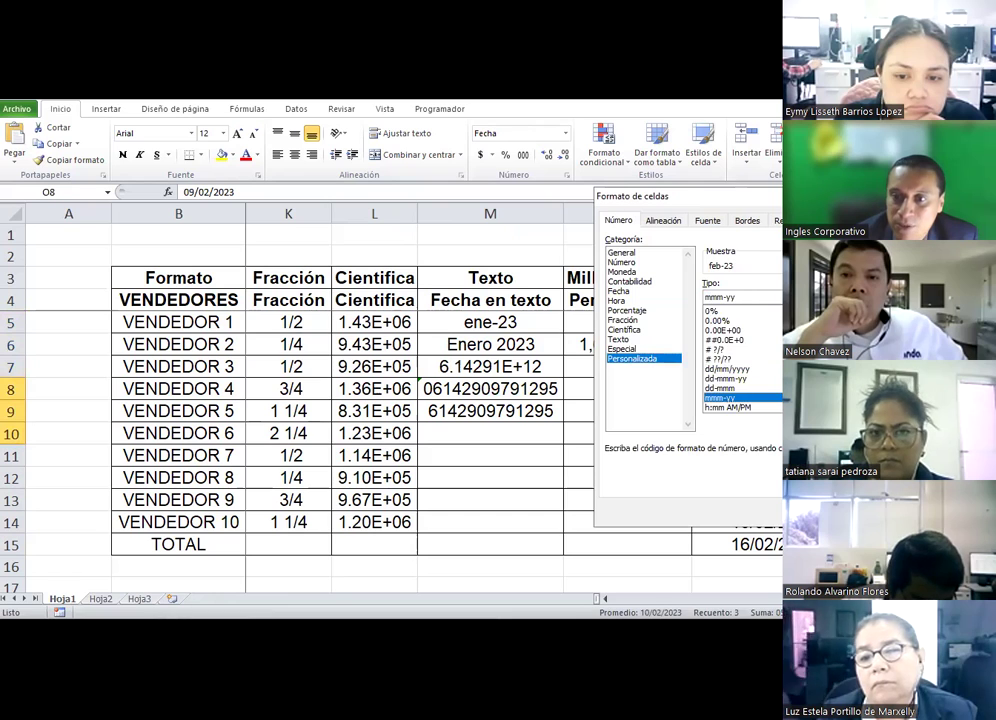
pyautogui.press('Return')
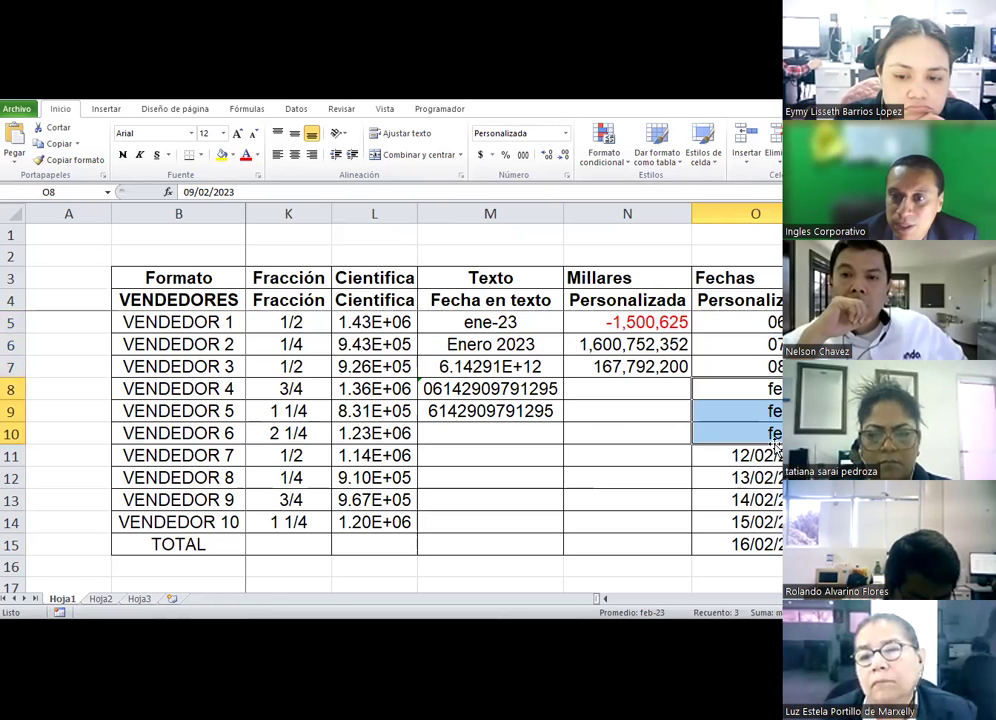
# Give O11:O12 the dd/mm/yyyy hh:mm date-and-time format.
pyautogui.moveTo(768, 455); pyautogui.dragTo(768, 478)
pyautogui.rightClick(768, 478)
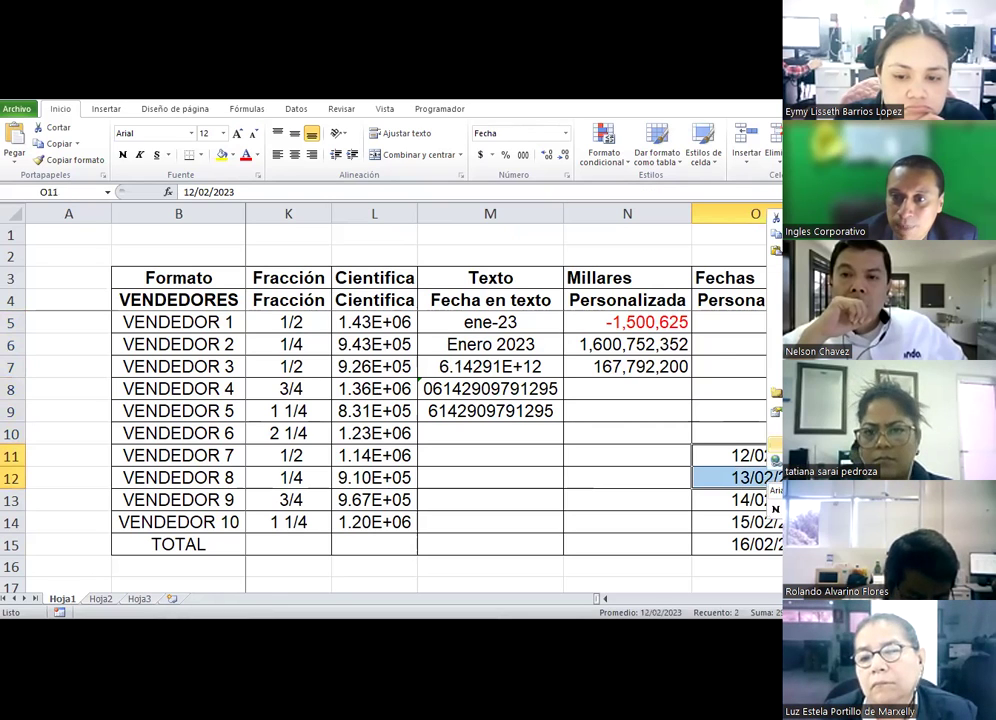
pyautogui.press('Escape')
pyautogui.hotkey('ctrl', '1')
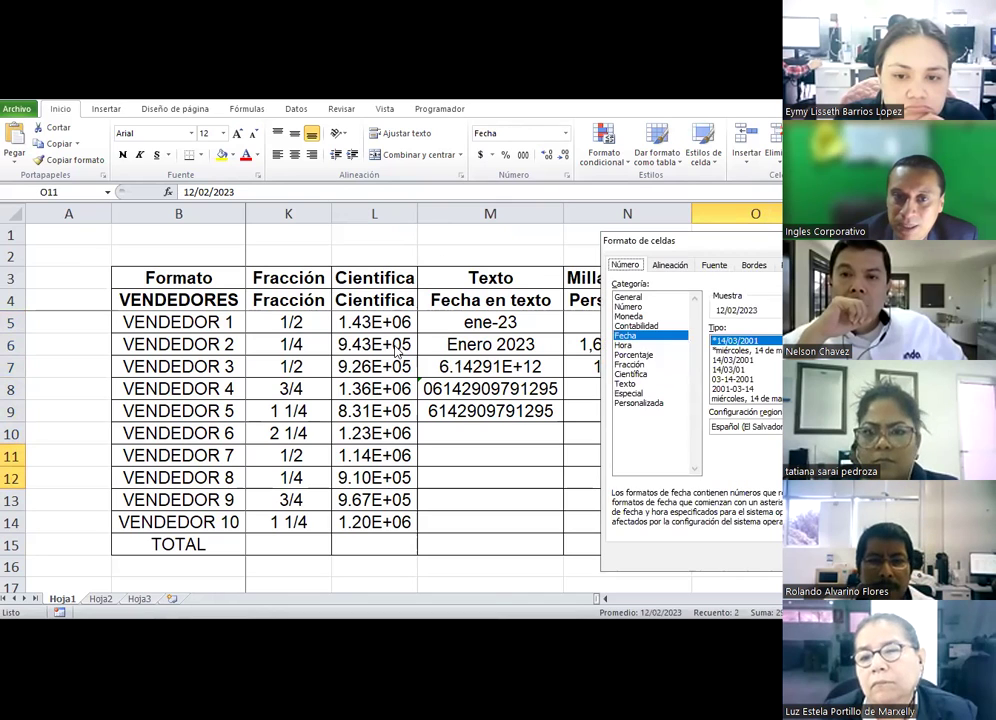
pyautogui.press('Down')
pyautogui.press('Down')
pyautogui.press('Down')
pyautogui.press('Down')
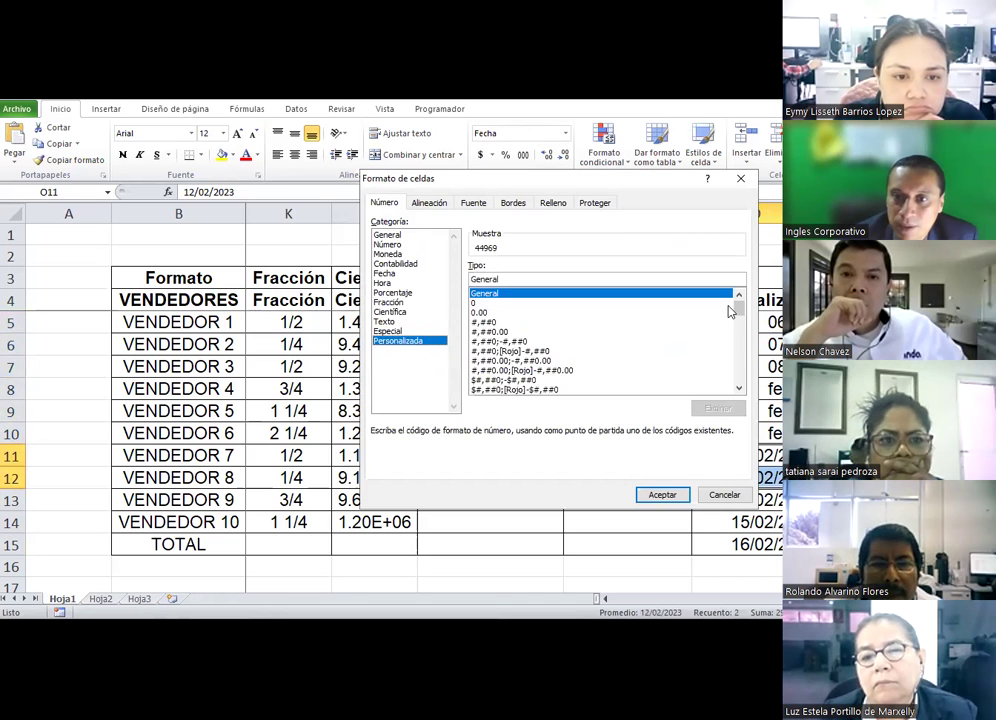
pyautogui.click(739, 331)
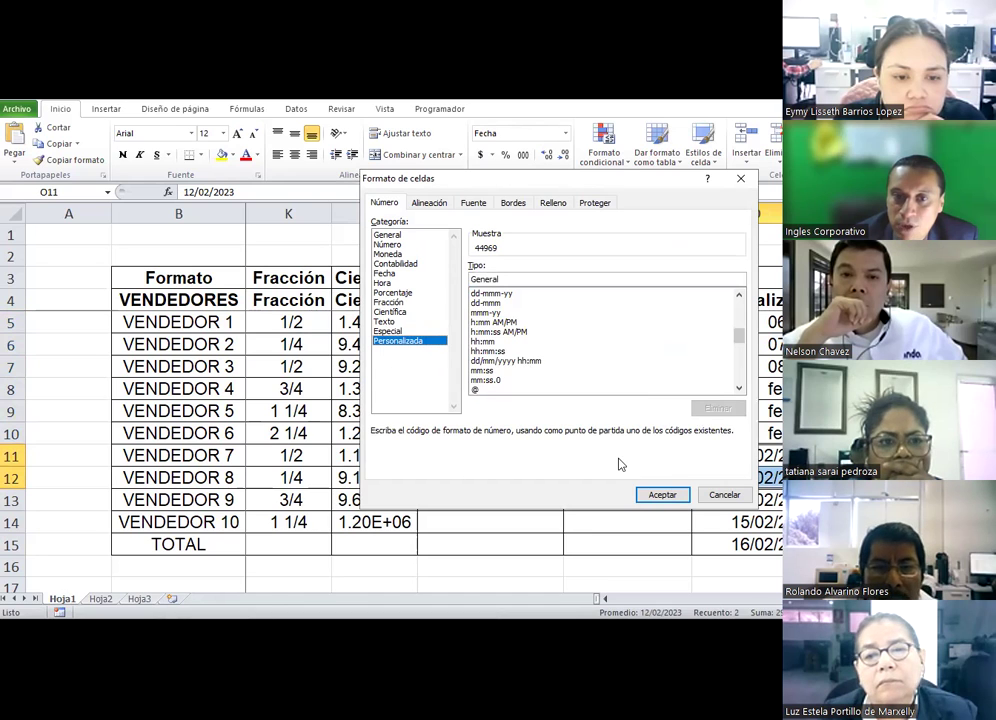
pyautogui.click(506, 360)
pyautogui.click(662, 494)
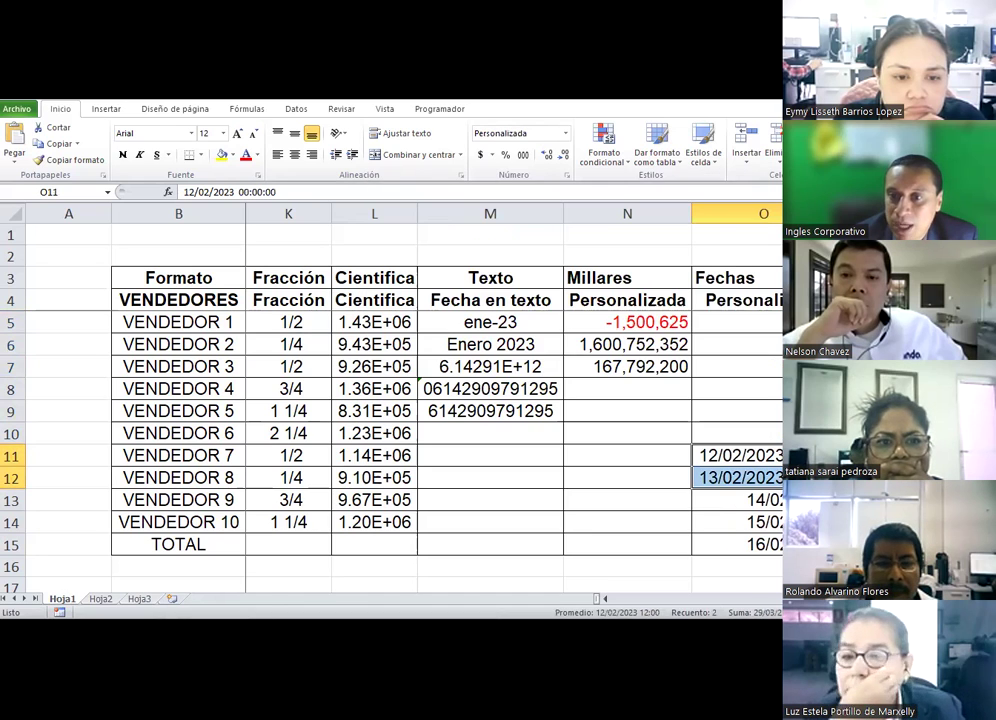
pyautogui.click(740, 478)
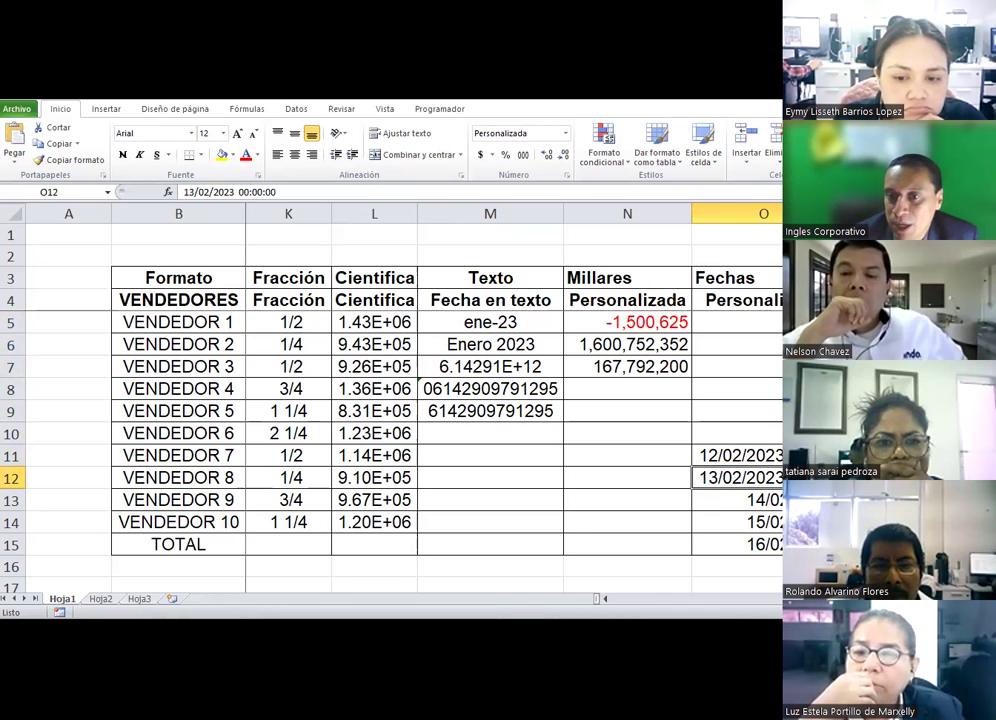
pyautogui.moveTo(772, 500); pyautogui.dragTo(774, 521)
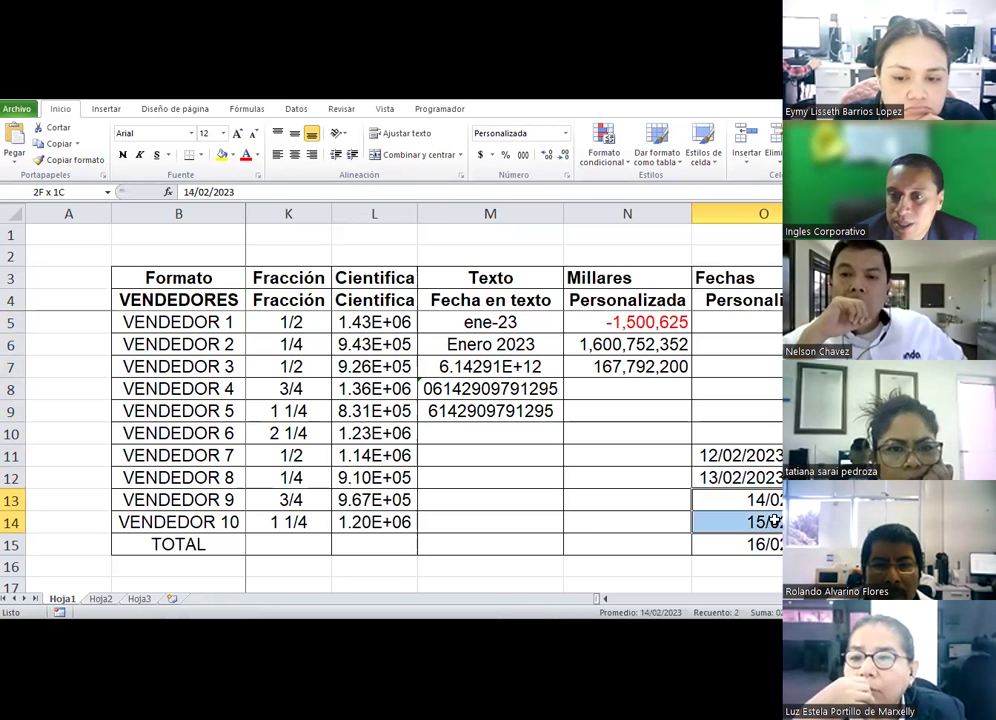
# Apply the Personalizada dd-mmm-yy code to O13:O14, so they read 14- and 15-.
pyautogui.hotkey('ctrl', '1')
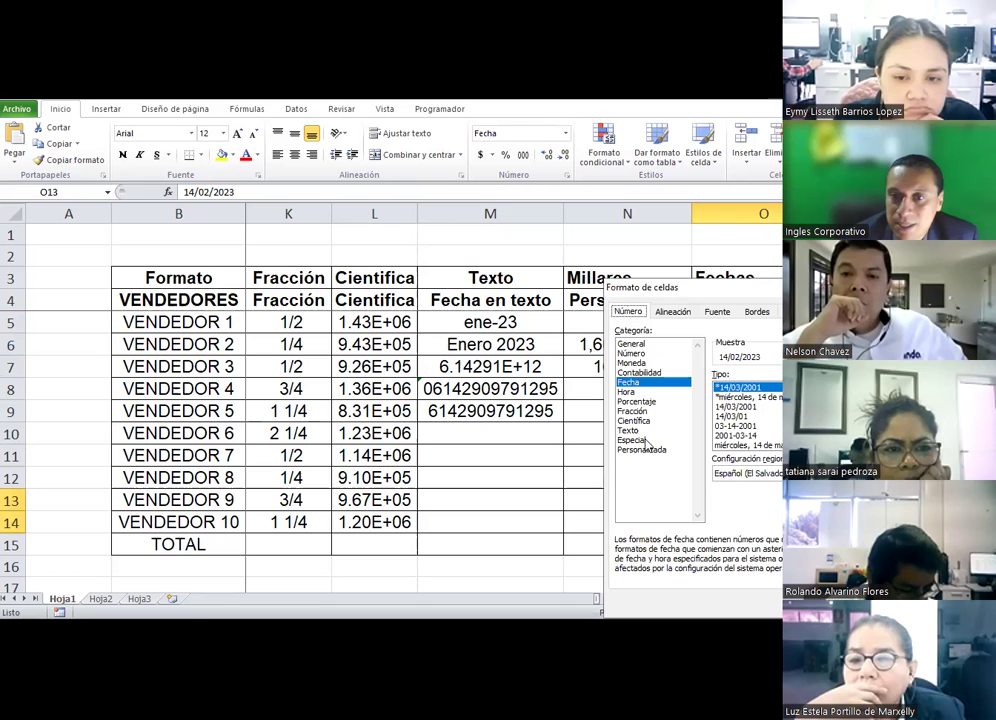
pyautogui.click(645, 450)
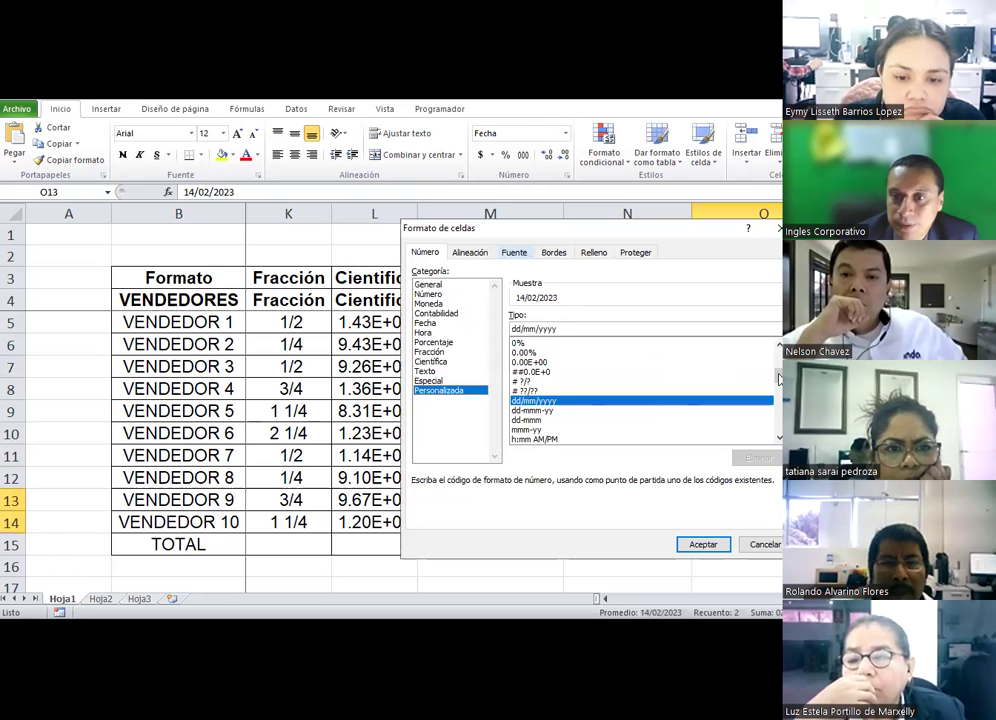
pyautogui.scroll(-3, 778, 418)
pyautogui.scroll(-3, 778, 410)
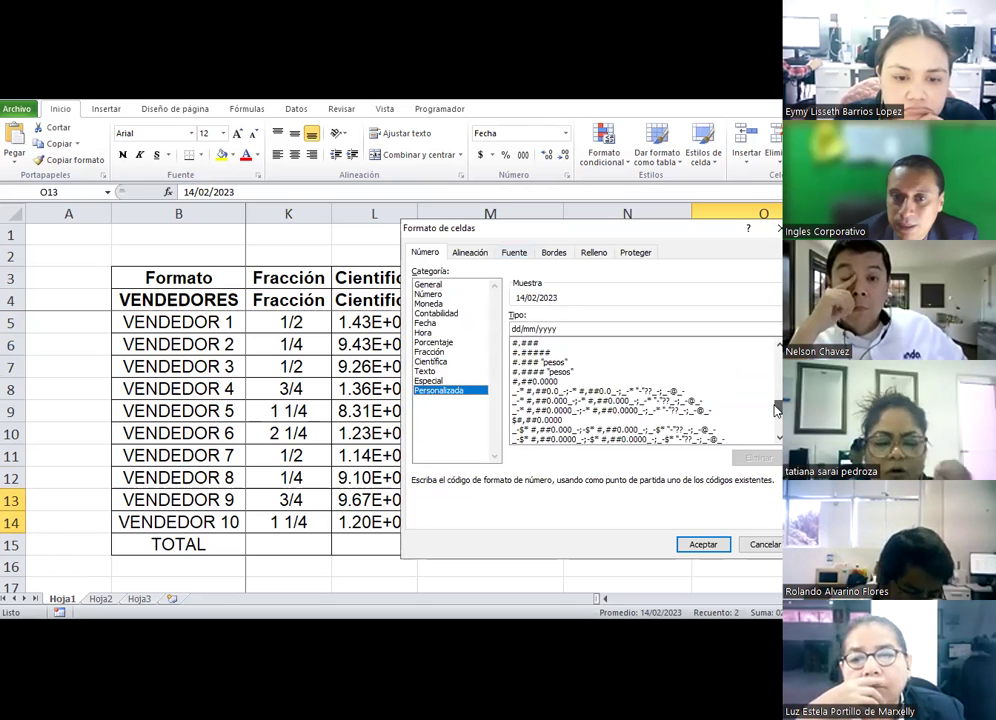
pyautogui.scroll(2, 776, 404)
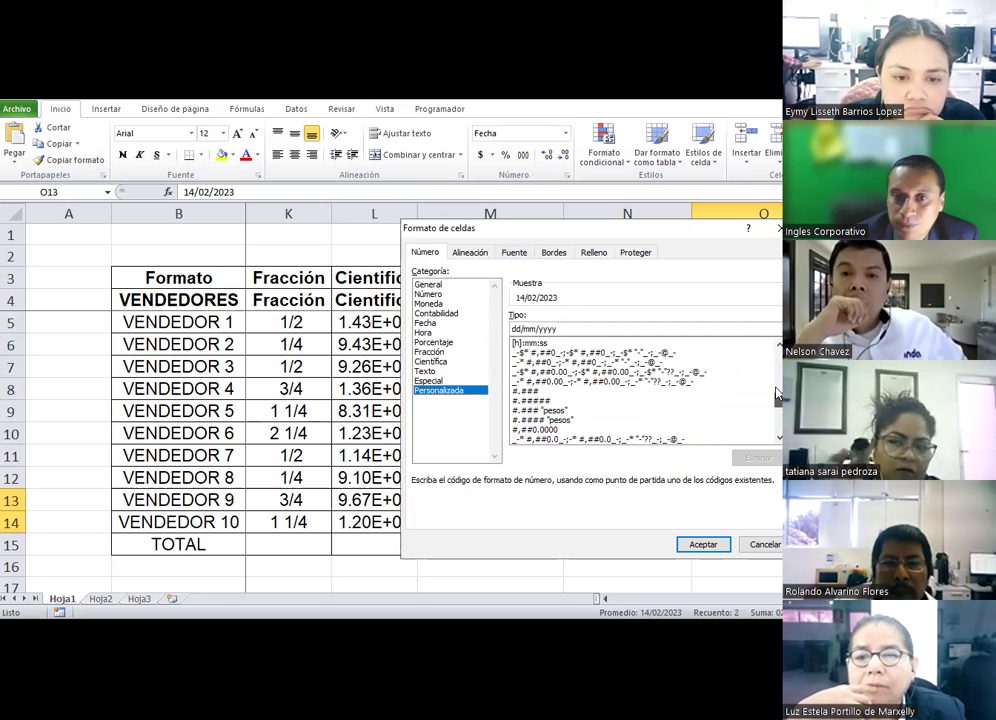
pyautogui.scroll(3, 597, 400)
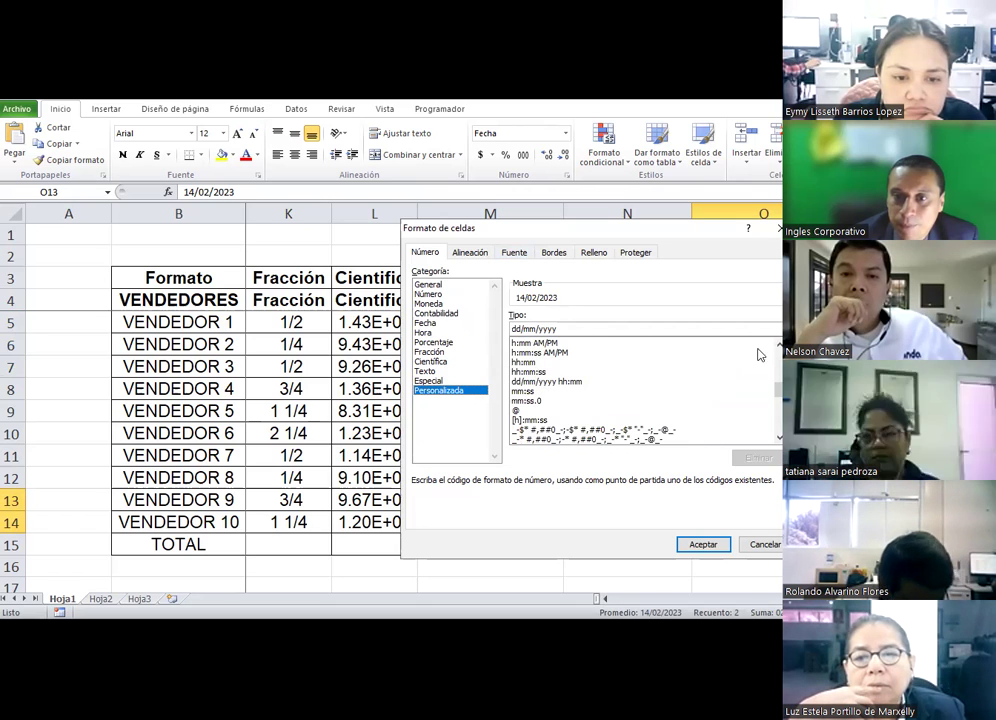
pyautogui.click(779, 345)
pyautogui.click(779, 345)
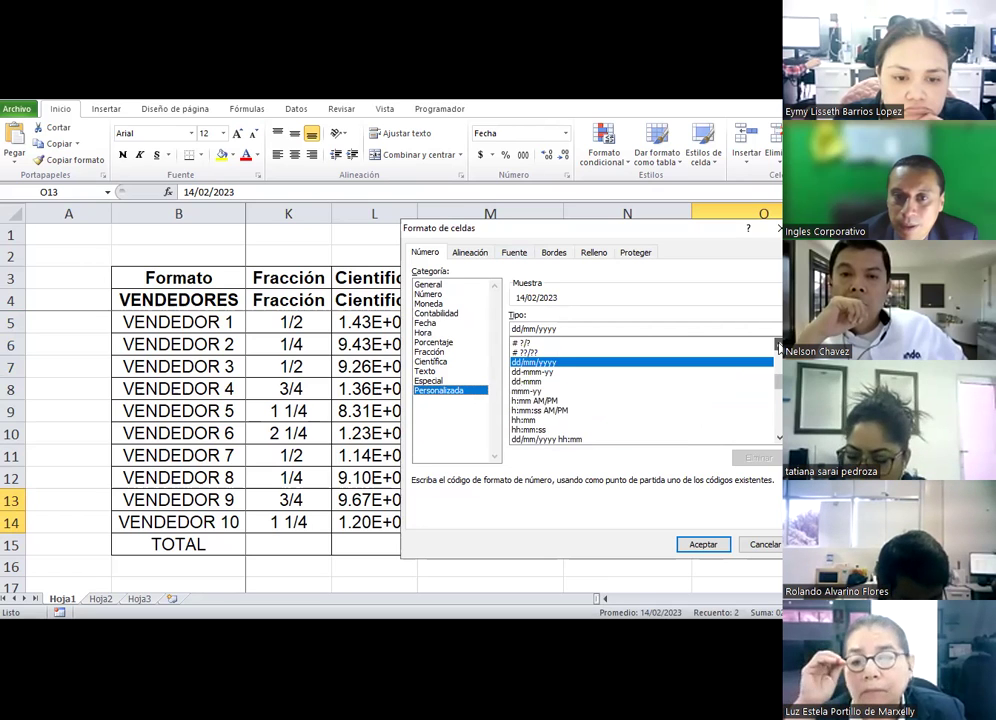
pyautogui.click(538, 391)
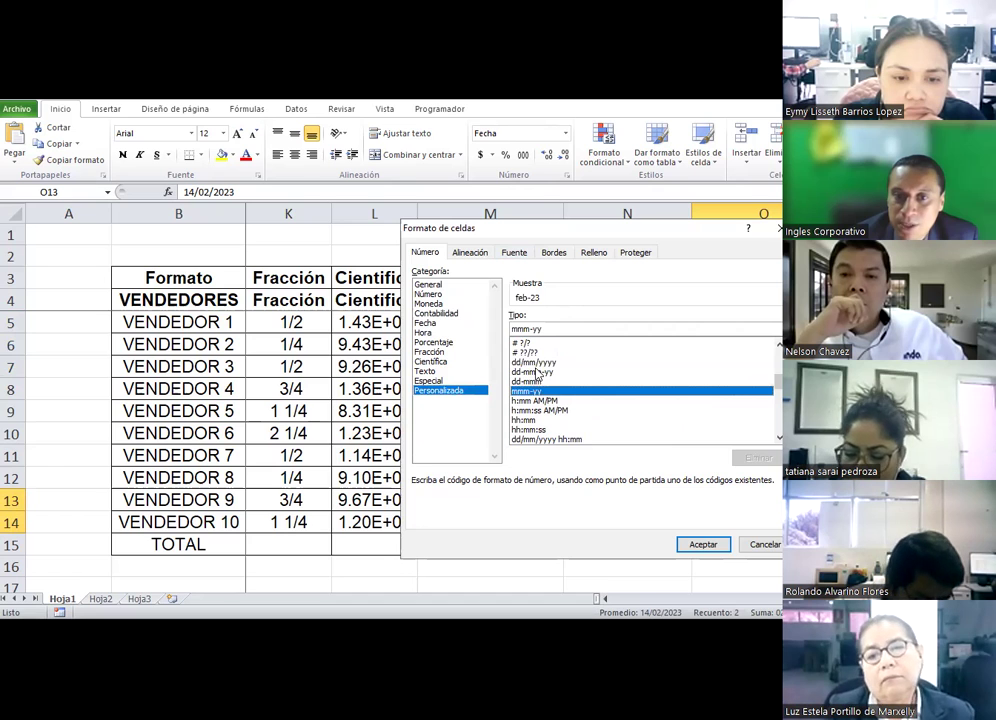
pyautogui.press('Up')
pyautogui.press('Return')
pyautogui.click(627, 522)
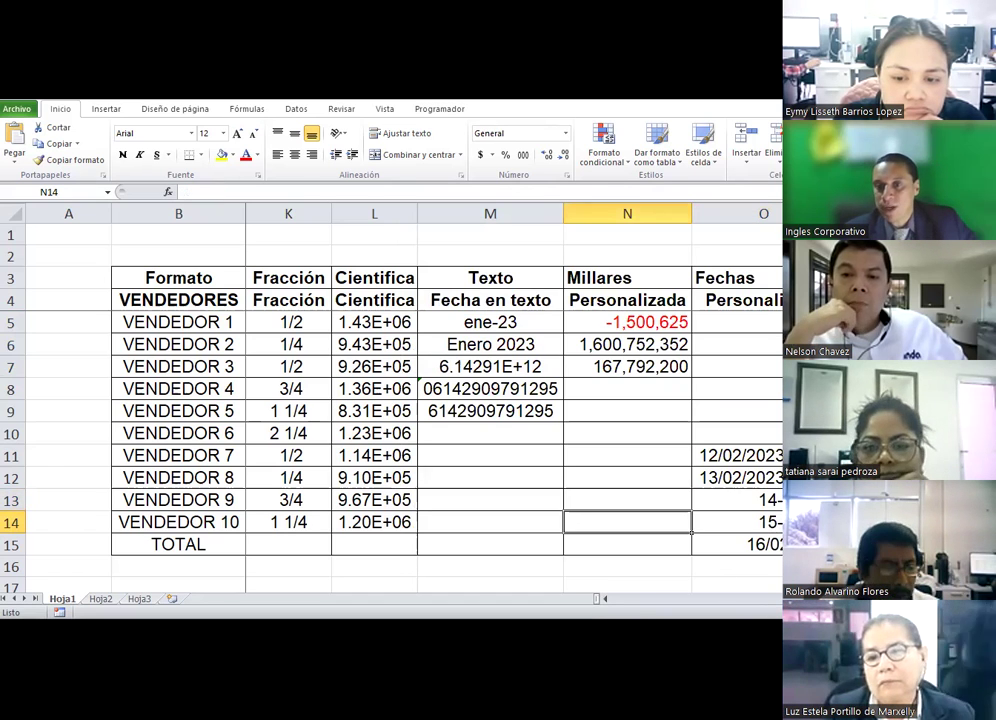
# Give the cells from P5 down column P a custom number format with the "m3" unit.
pyautogui.click(897, 322)
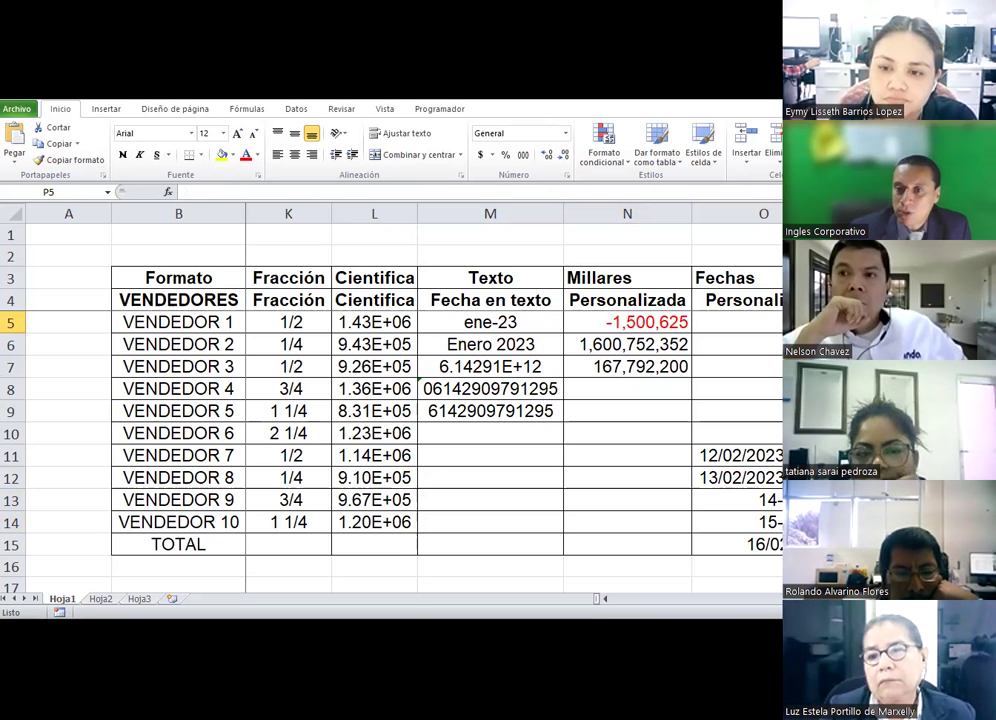
pyautogui.moveTo(897, 322); pyautogui.dragTo(897, 510)
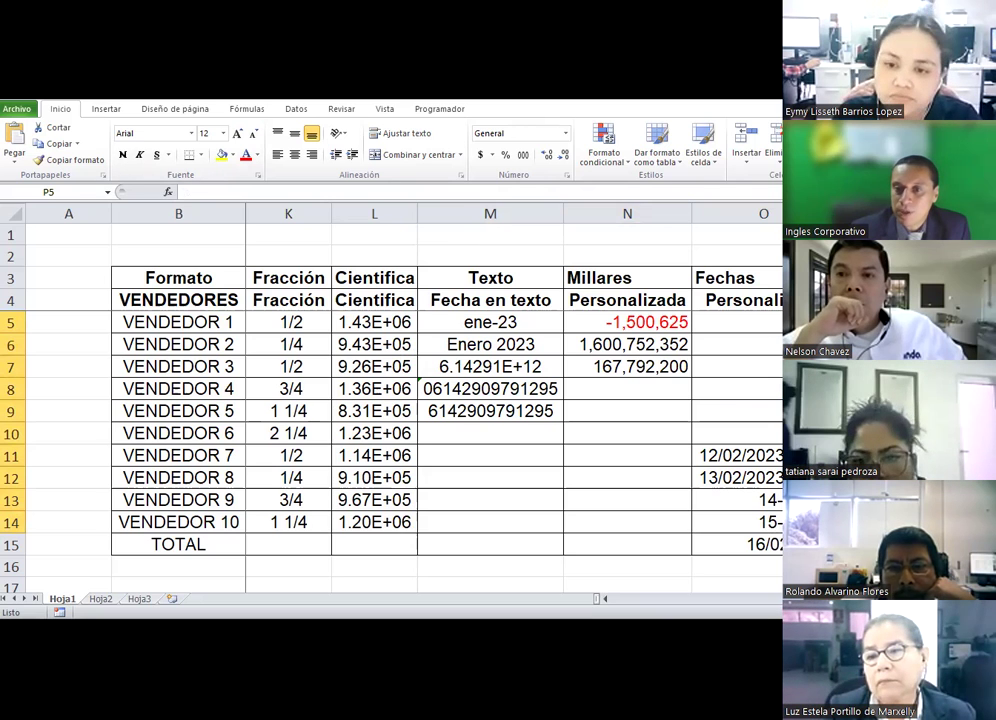
pyautogui.rightClick(897, 322)
pyautogui.click(770, 523)
pyautogui.click(614, 449)
pyautogui.write('#,###0 "')
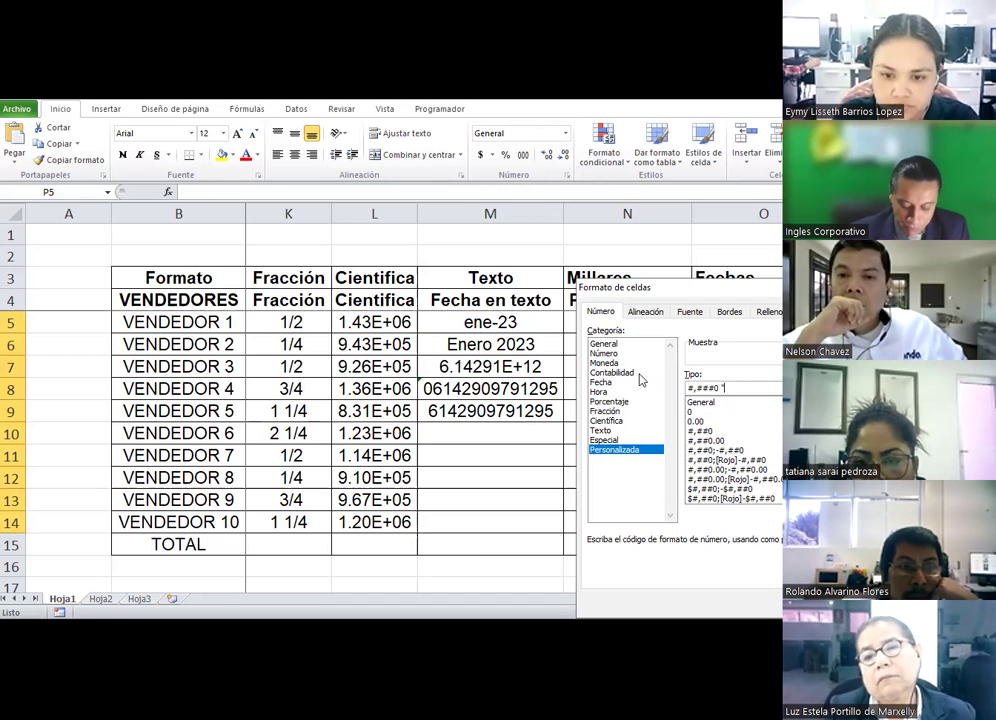
pyautogui.write('m3"')
pyautogui.press('Return')
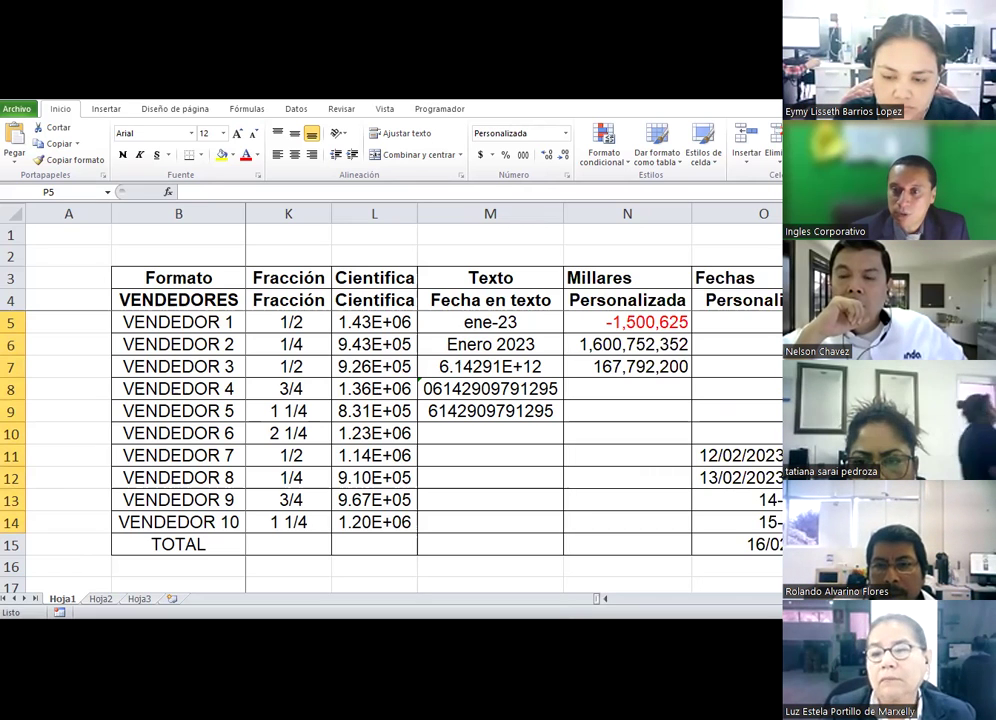
pyautogui.rightClick(758, 366)
pyautogui.click(775, 456)
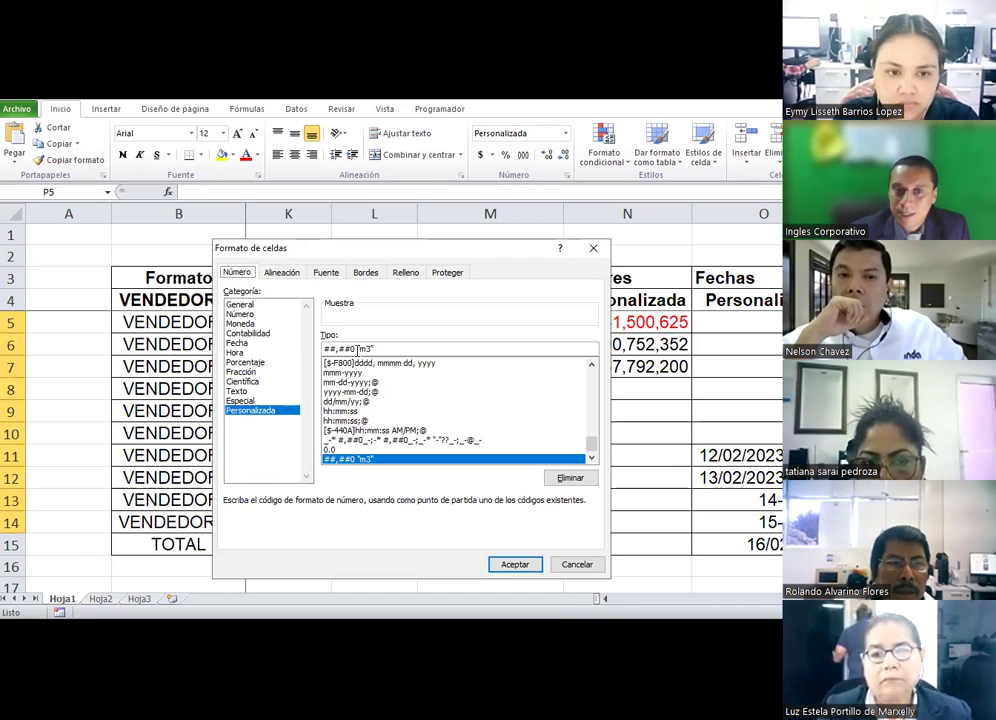
pyautogui.press('Return')
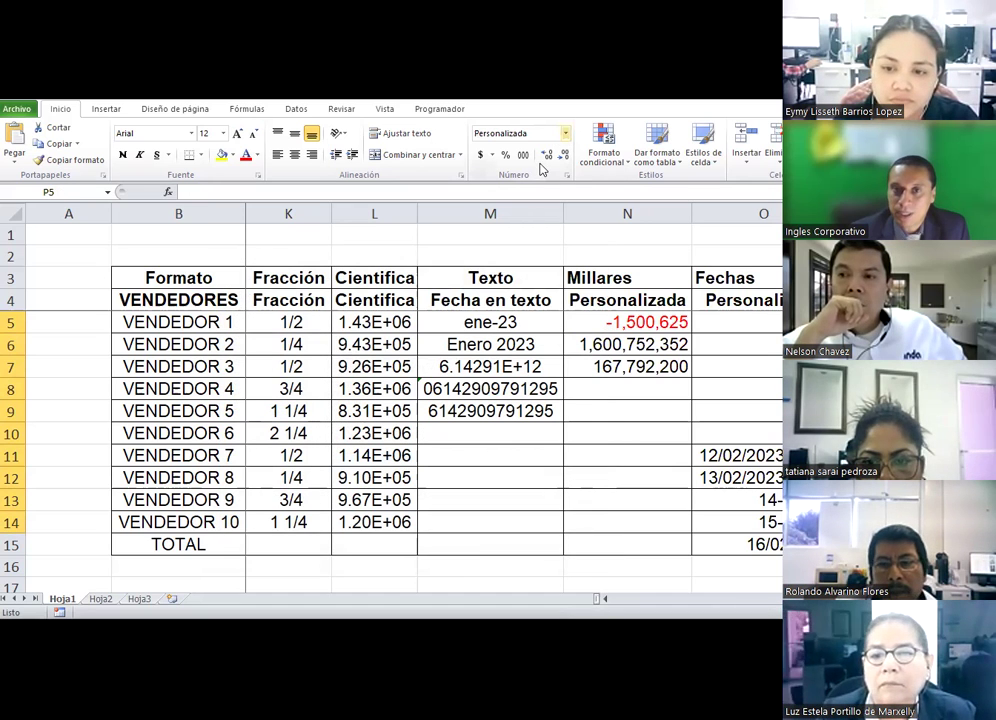
# Enter 25 in P5, 35 in P6, =+P6+5 in P7, and fill the formula down.
pyautogui.click(566, 137)
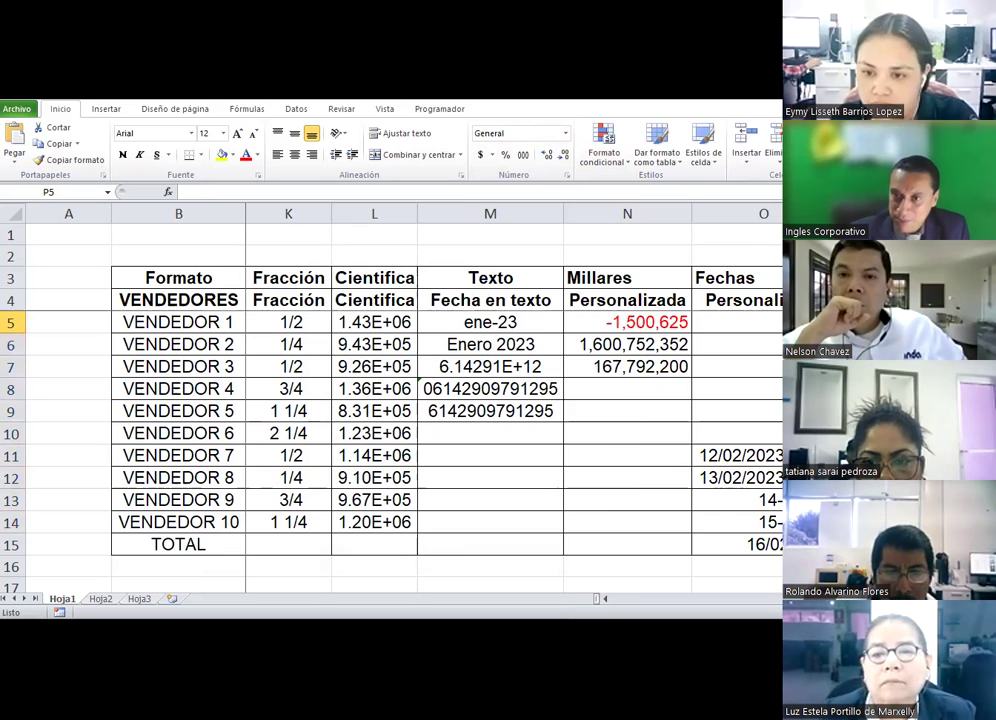
pyautogui.write('25')
pyautogui.press('Return')
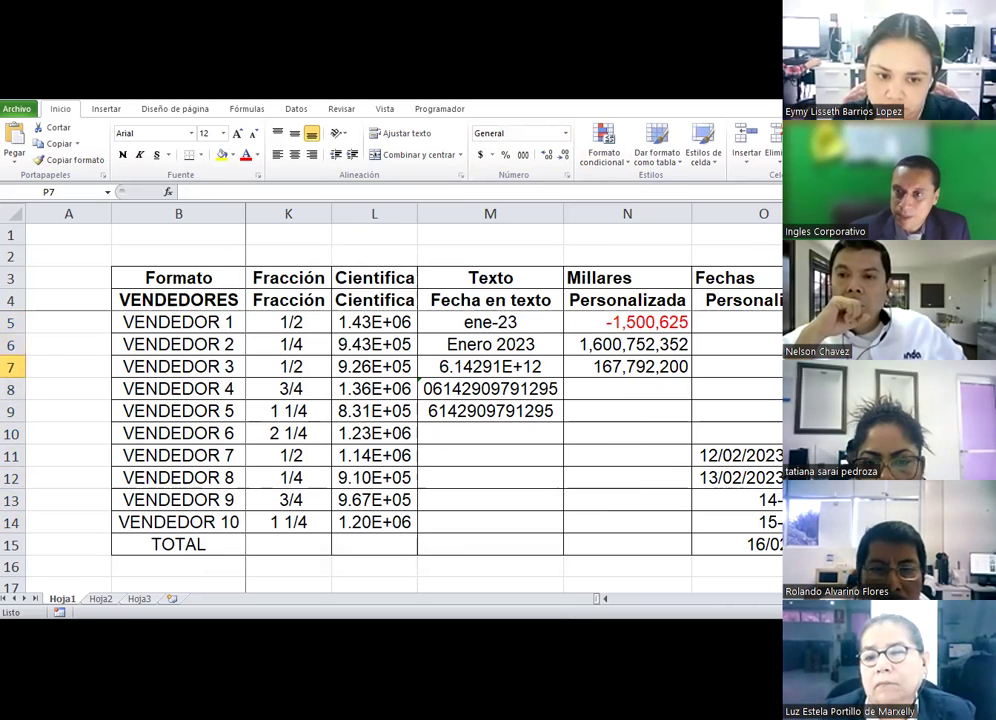
pyautogui.click(860, 344)
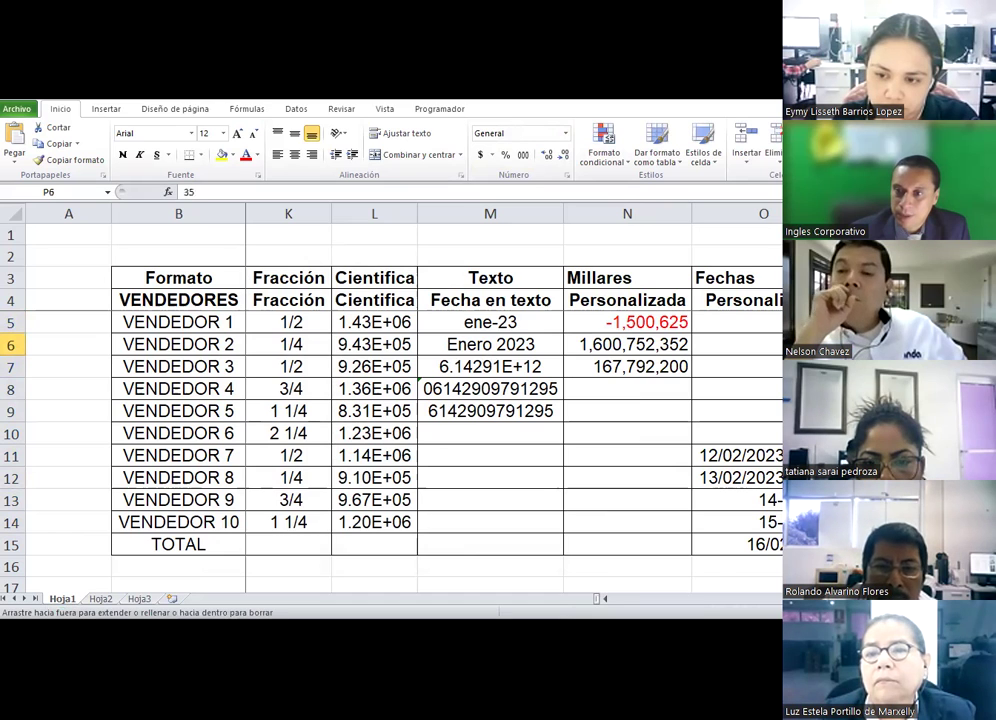
pyautogui.click(860, 366)
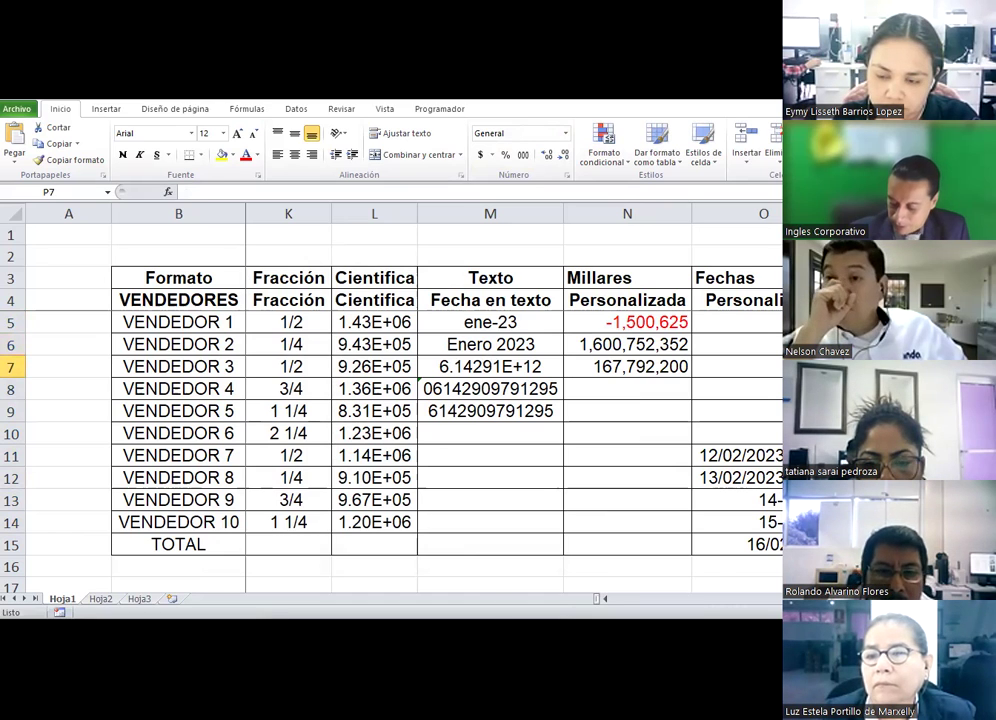
pyautogui.write('+P6+')
pyautogui.press('Return')
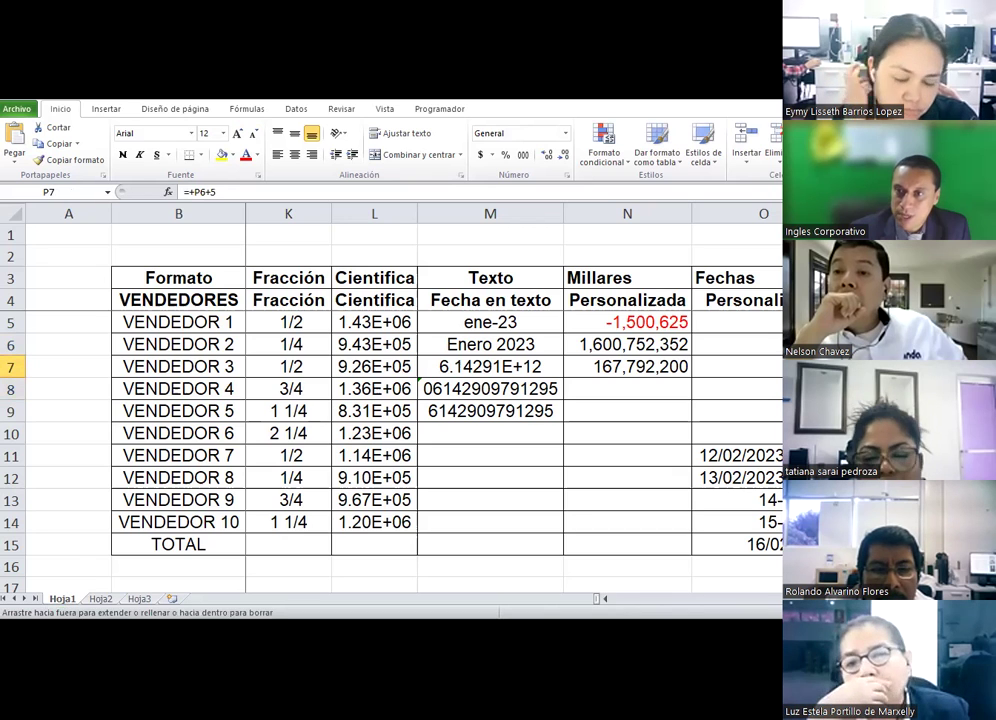
pyautogui.moveTo(860, 322); pyautogui.dragTo(860, 522)
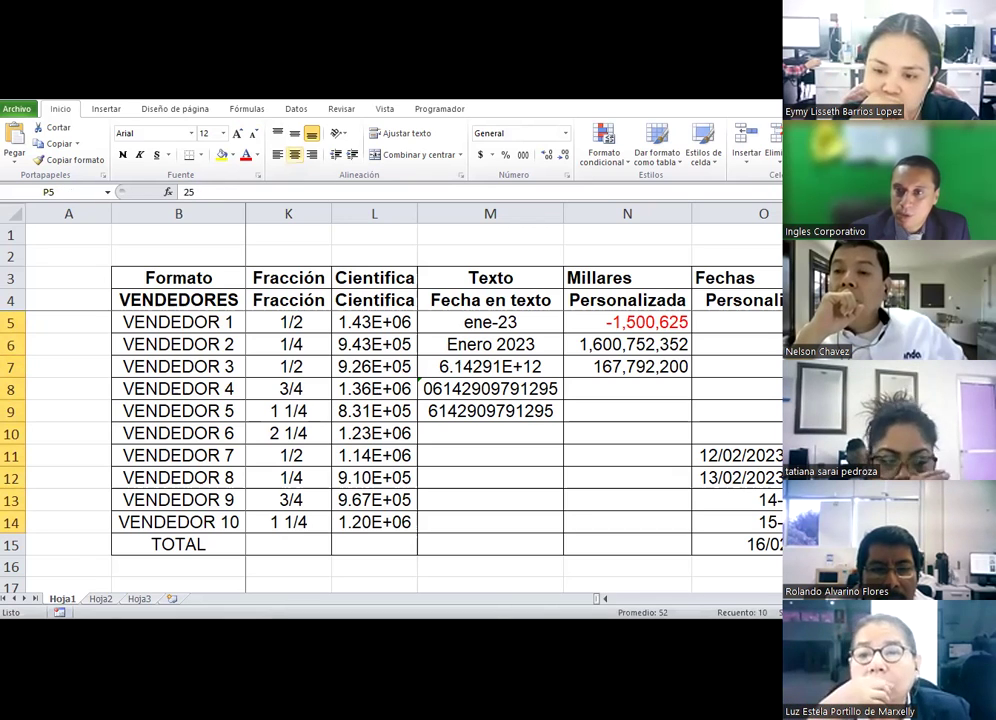
# Set the column P custom format to #,##0.00 "m3" so 25 reads 25.00 m3.
pyautogui.rightClick(745, 335)
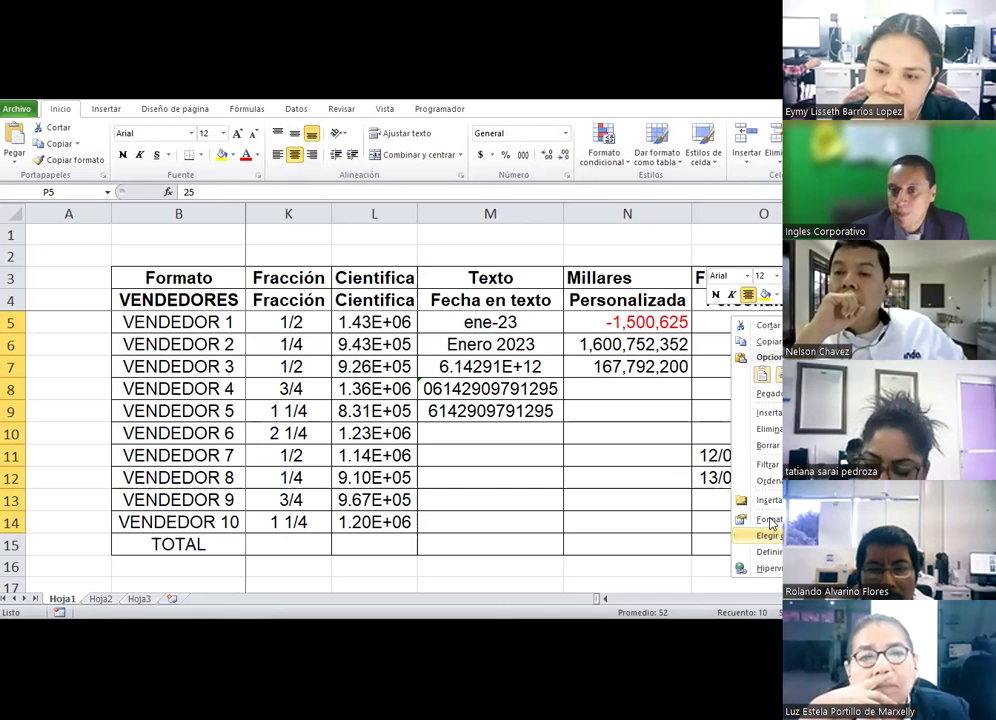
pyautogui.click(760, 533)
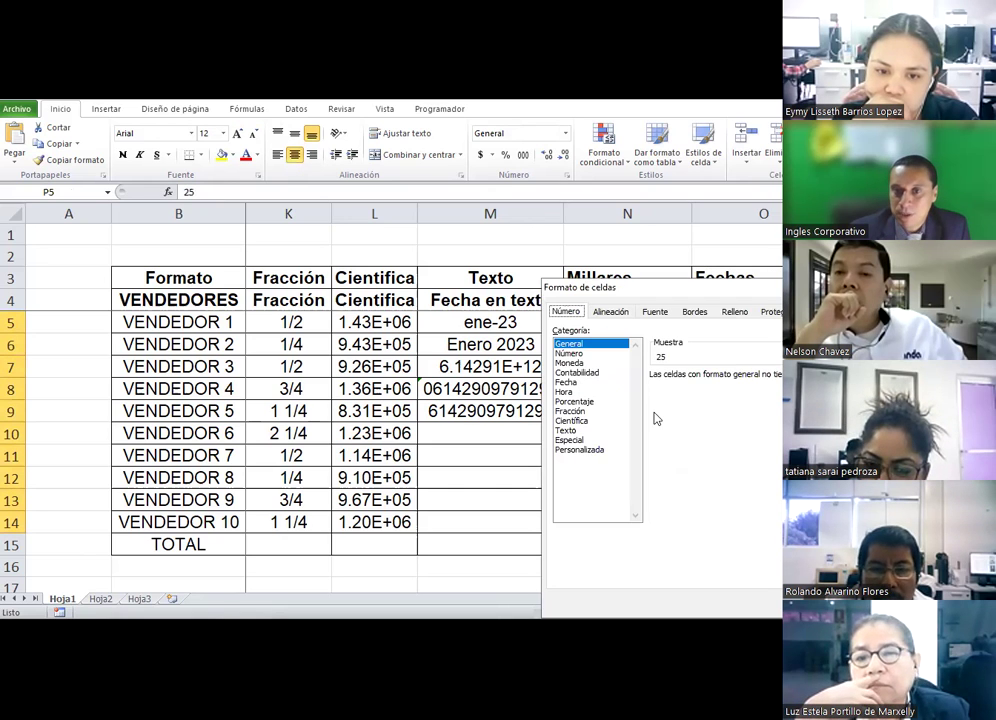
pyautogui.press('End')
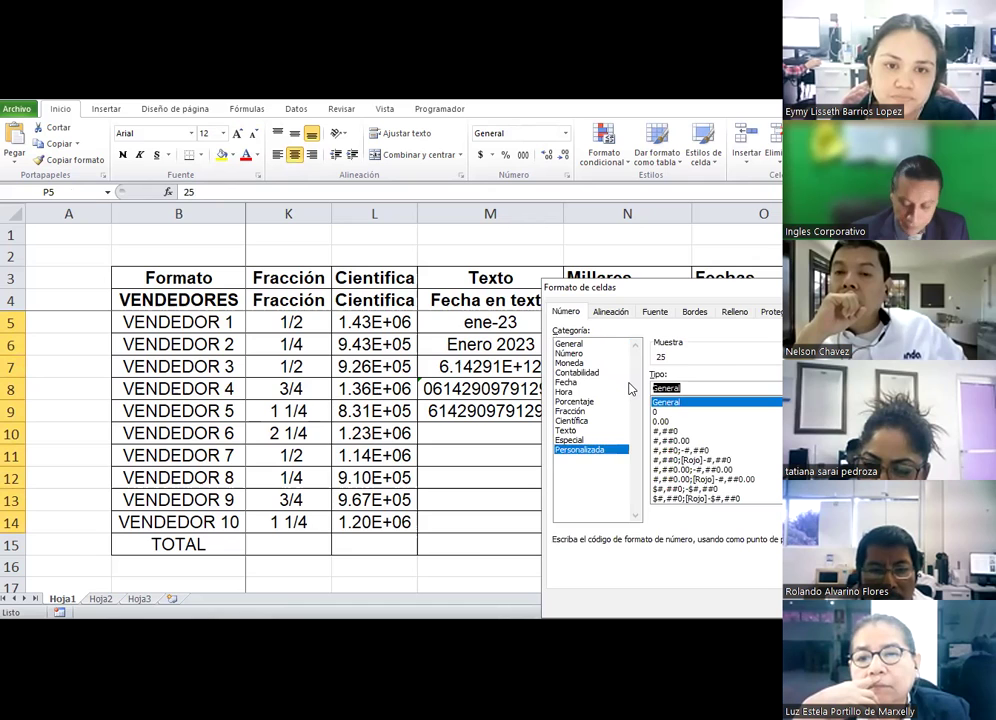
pyautogui.write('#')
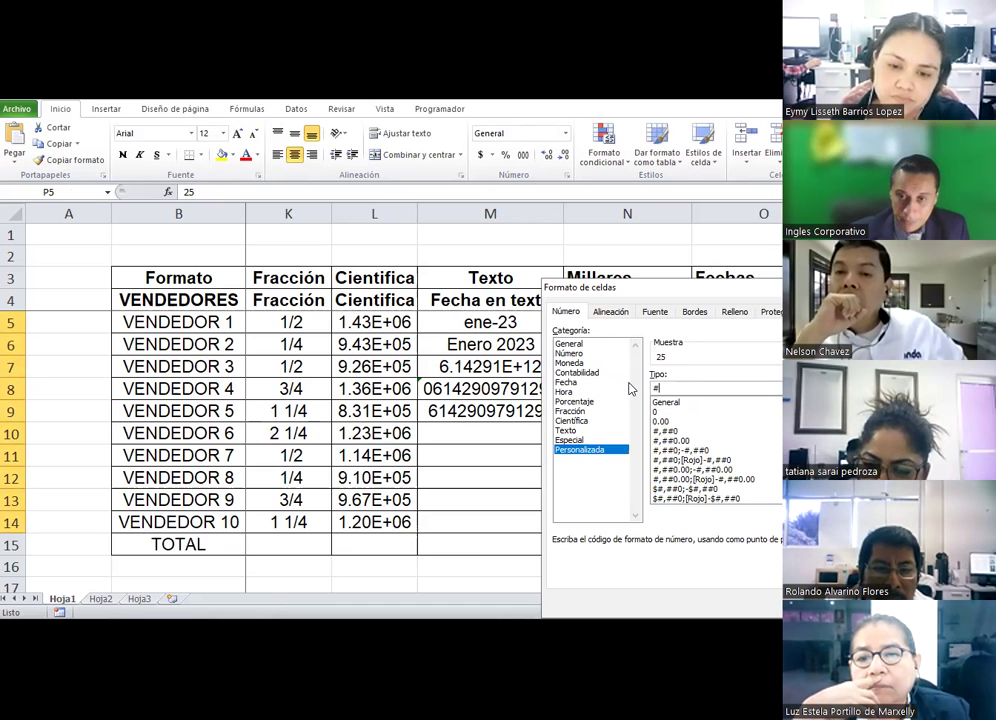
pyautogui.write(',##')
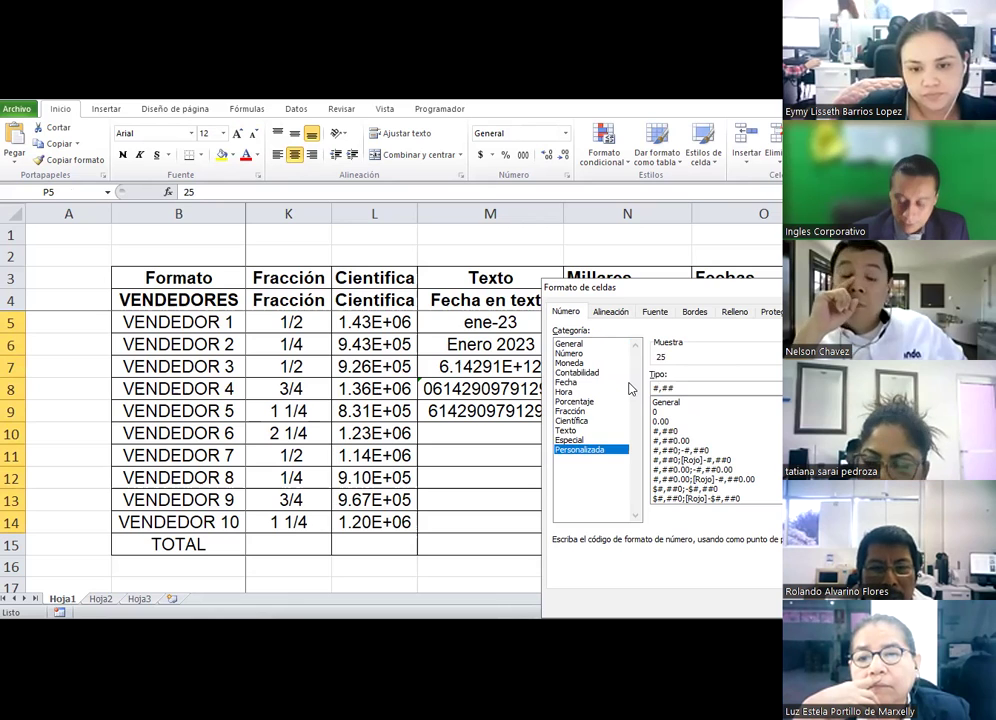
pyautogui.write('0 "')
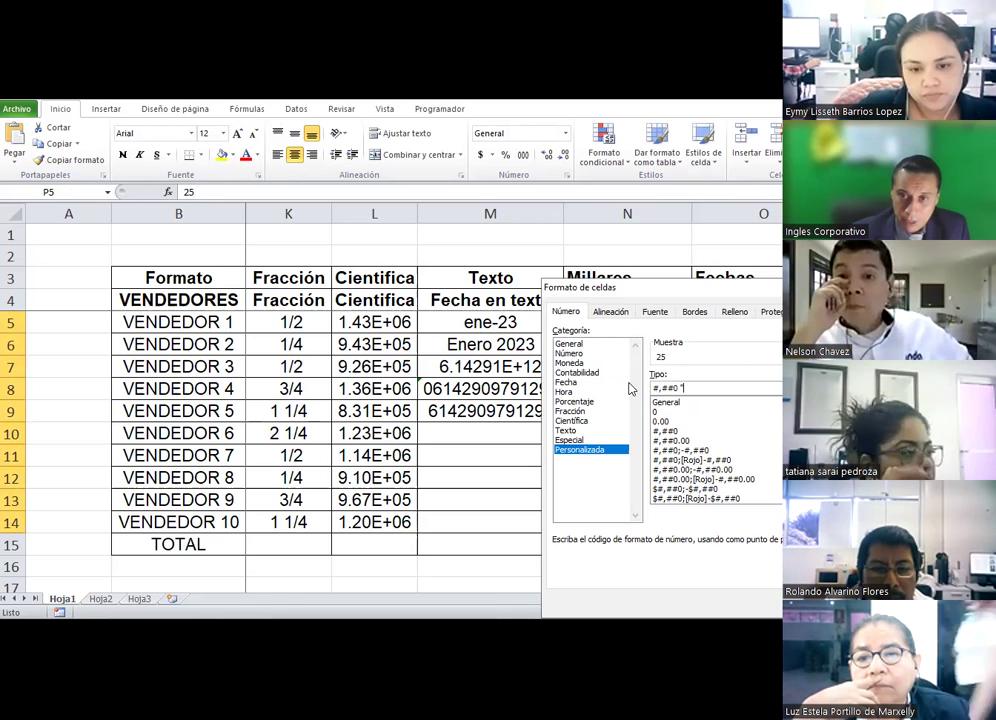
pyautogui.write('M3"')
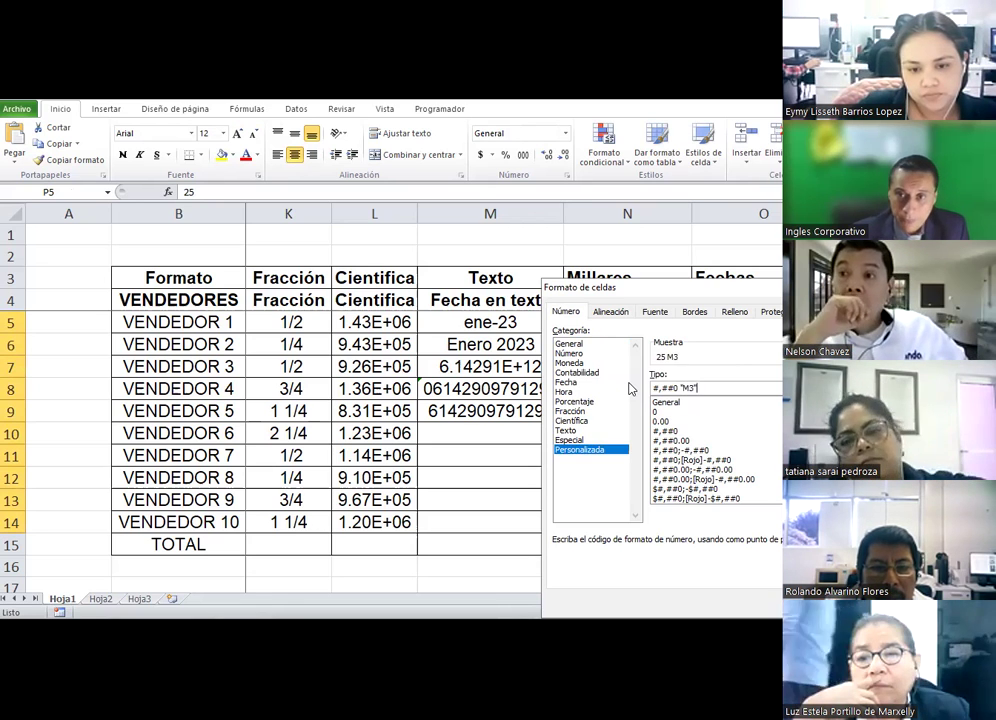
pyautogui.press('Left')
pyautogui.press('Left')
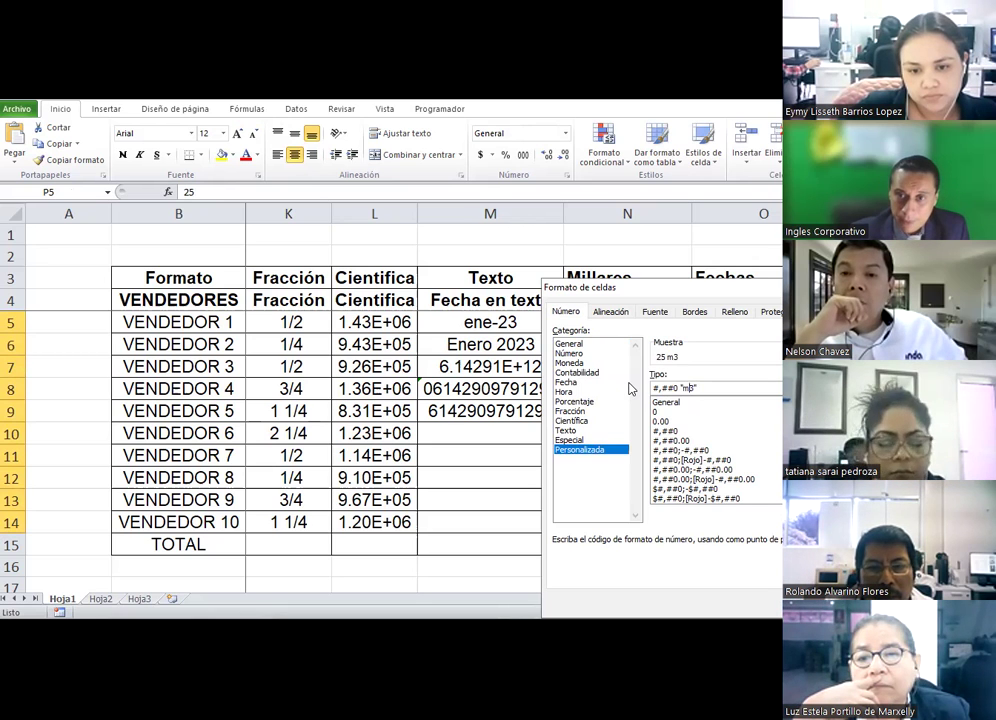
pyautogui.press('Left')
pyautogui.press('Left')
pyautogui.press('Left')
pyautogui.write('.')
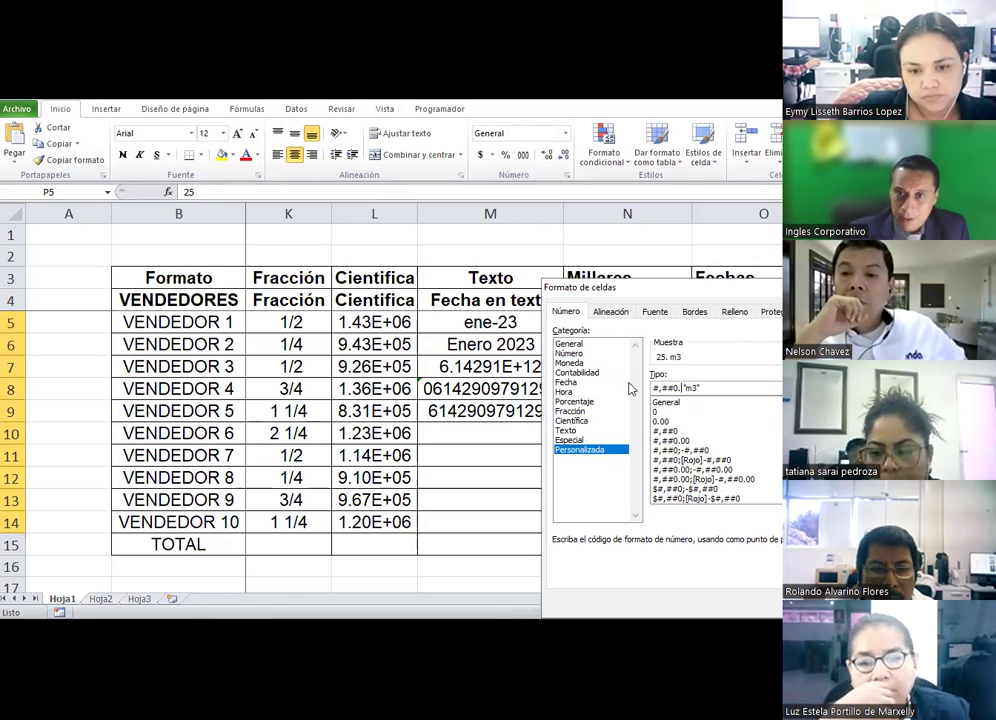
pyautogui.write('00')
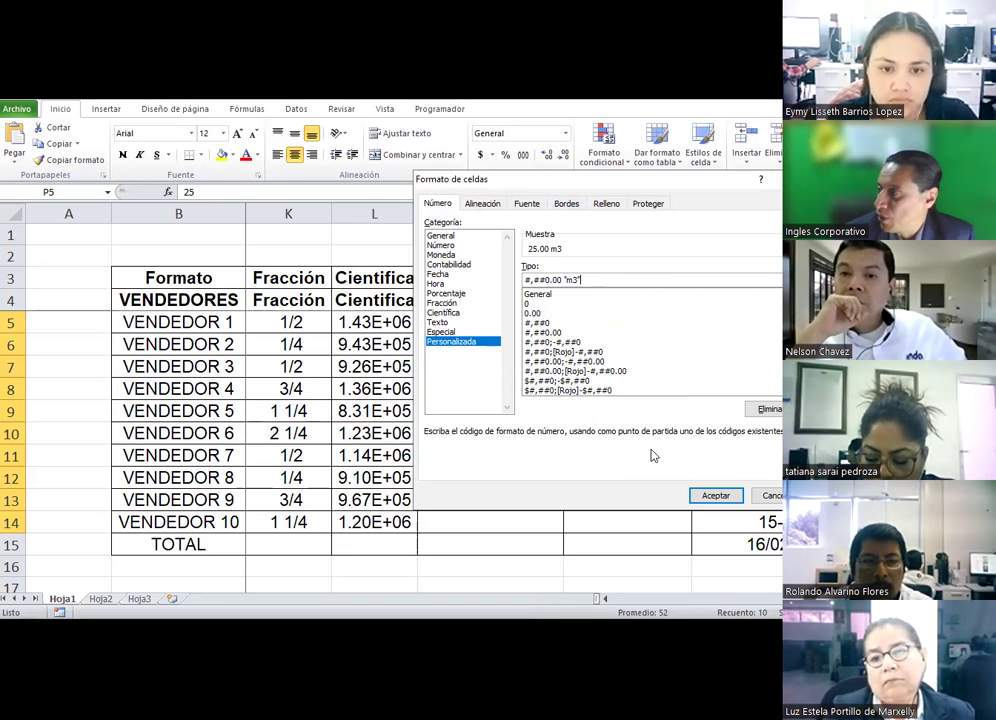
pyautogui.click(716, 496)
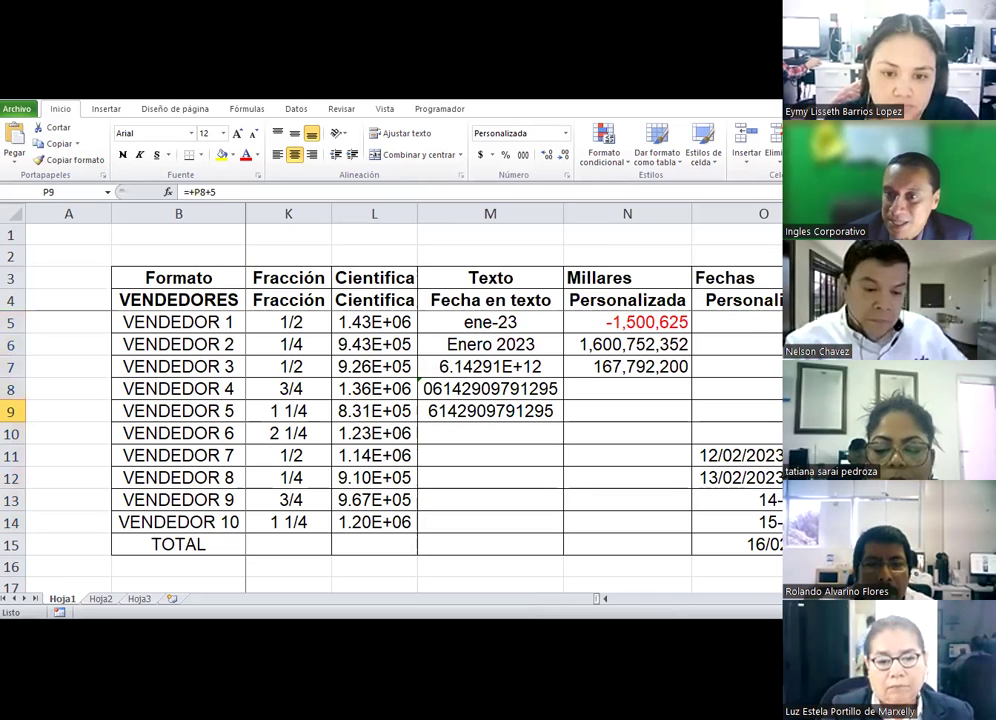
# Insert a centred =SUMA(P5:P14) total in P15, then switch to the YouTube COINCIDIR video.
pyautogui.click(880, 322)
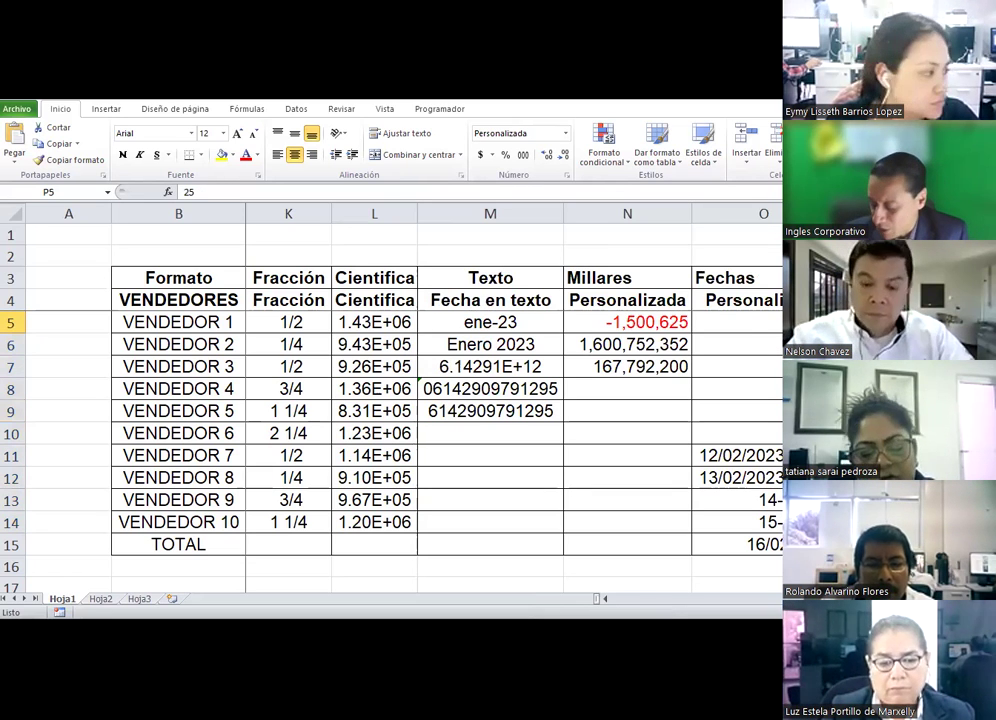
pyautogui.write('25.')
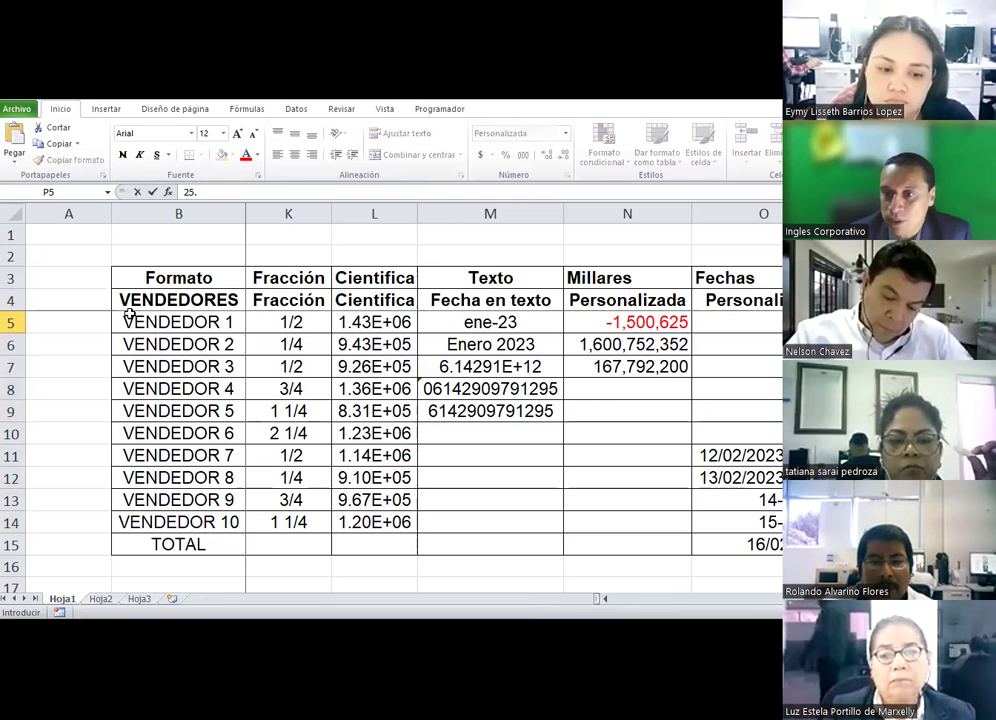
pyautogui.click(880, 544)
pyautogui.hotkey('alt', '=')
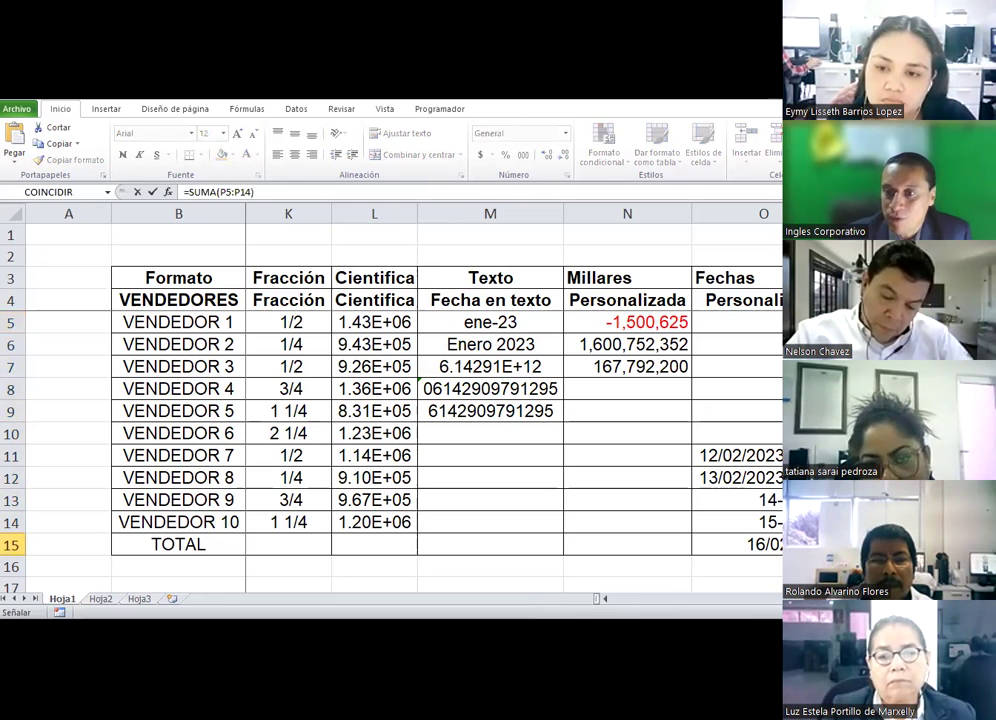
pyautogui.press('Return')
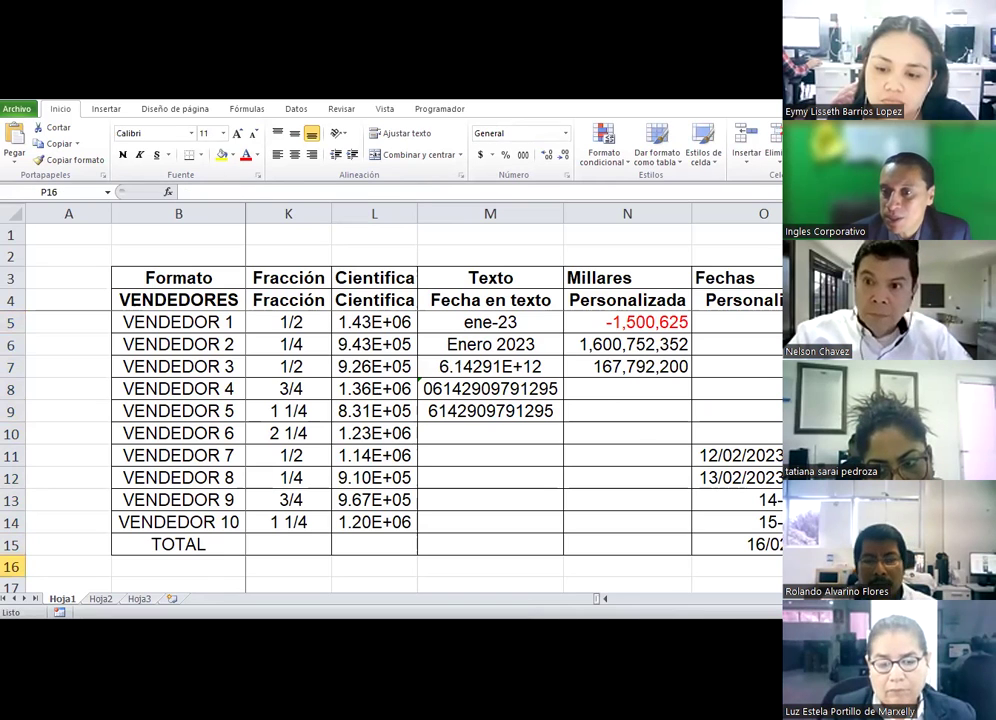
pyautogui.press('Up')
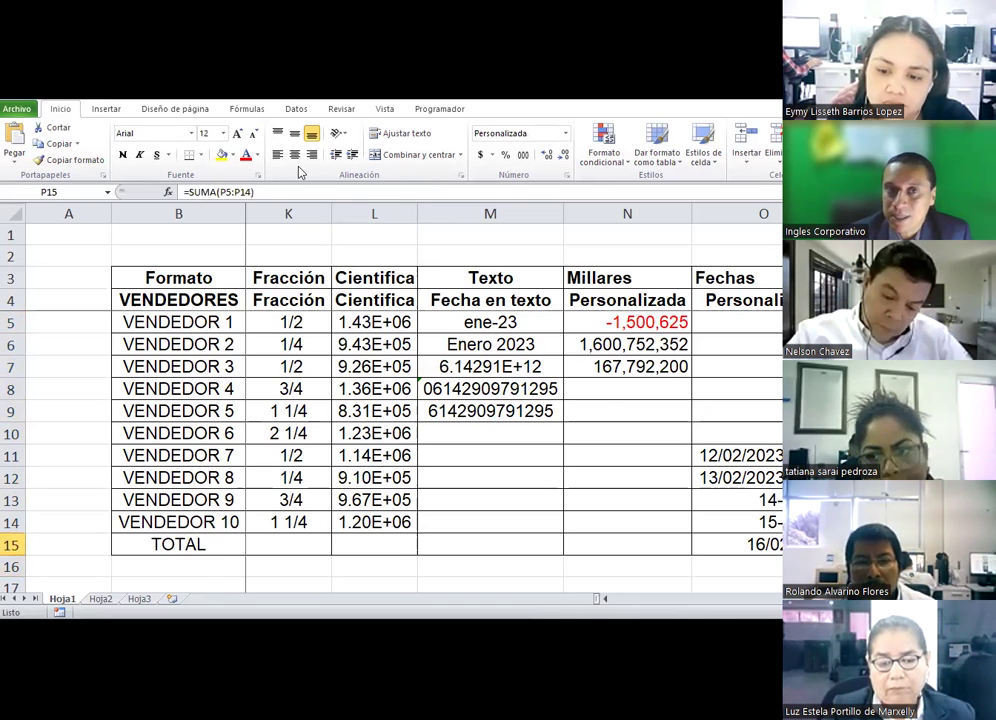
pyautogui.click(295, 155)
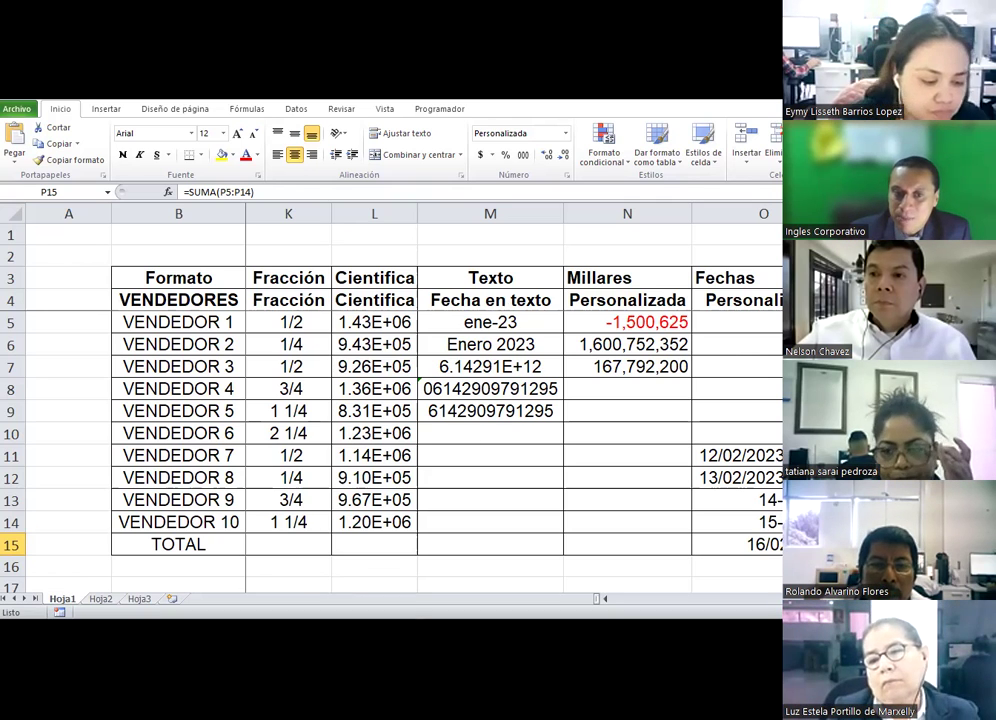
pyautogui.hotkey('alt', 'Tab')
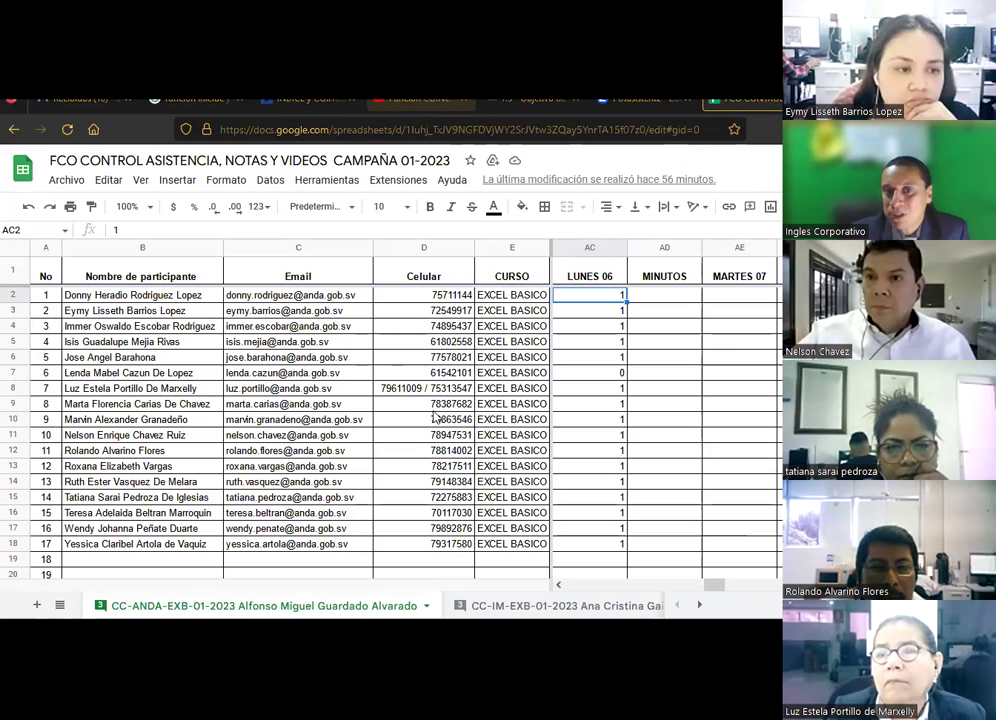
pyautogui.hotkey('ctrl', '4')
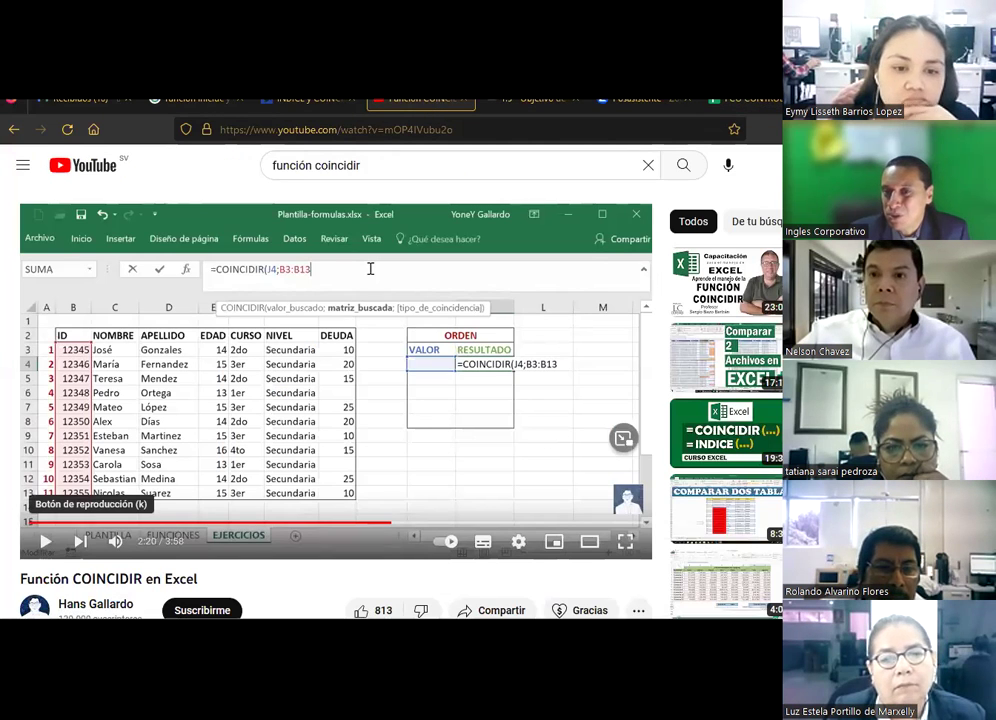
# Scroll the COINCIDIR video page, glance at the Libro1 workbook, then go to the lesson 1.5 tab.
pyautogui.scroll(-4, 45, 540)
pyautogui.scroll(-1, 342, 276)
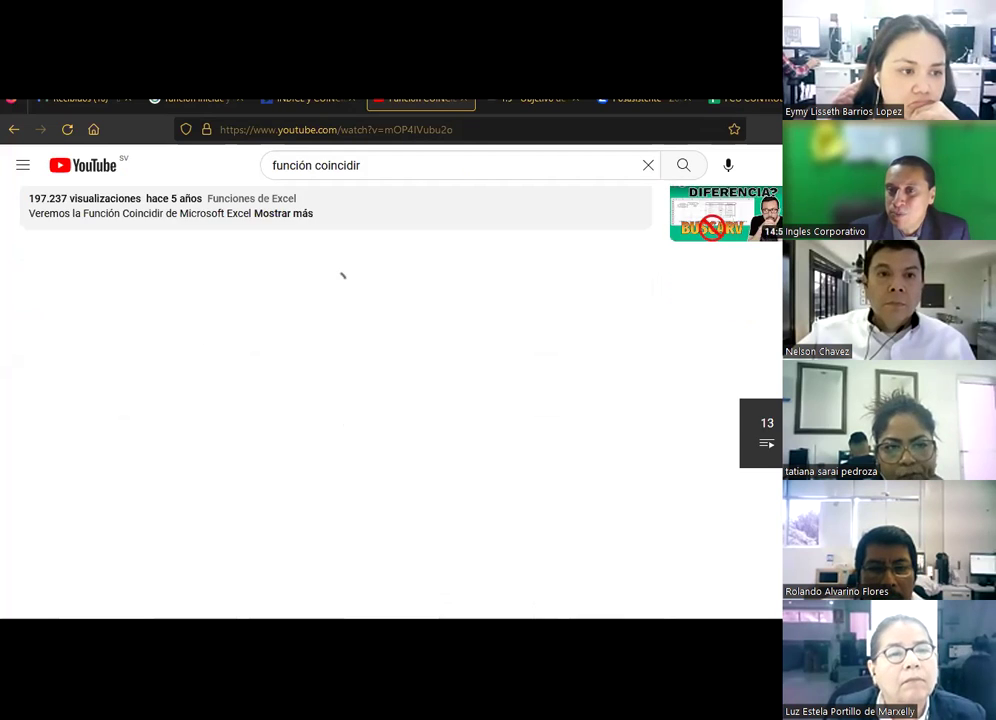
pyautogui.scroll(2, 745, 373)
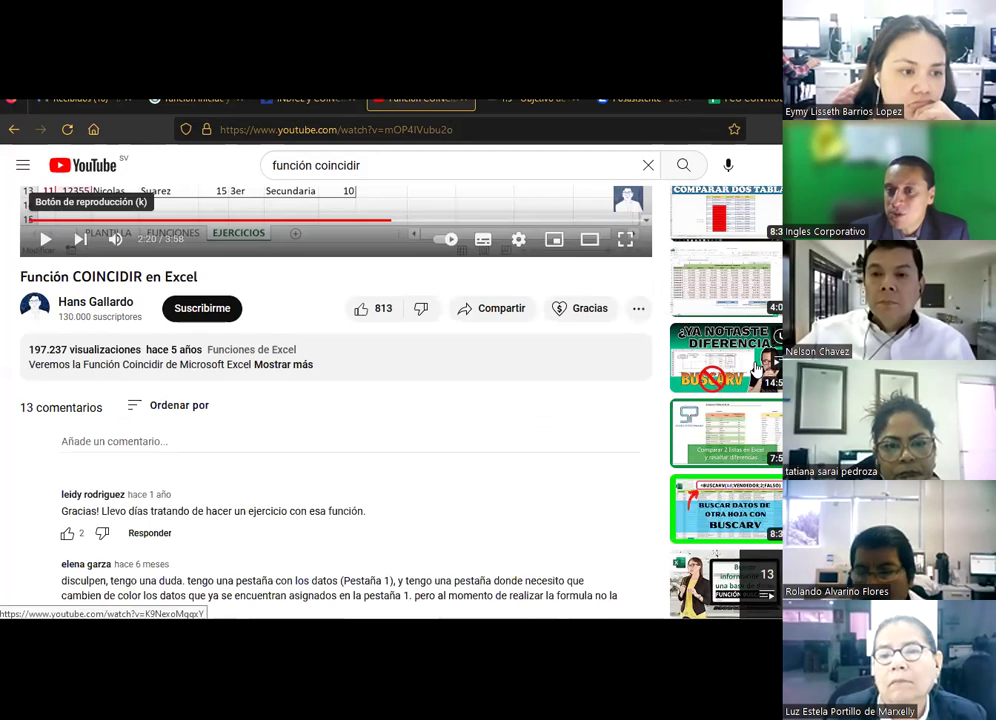
pyautogui.scroll(1, 748, 373)
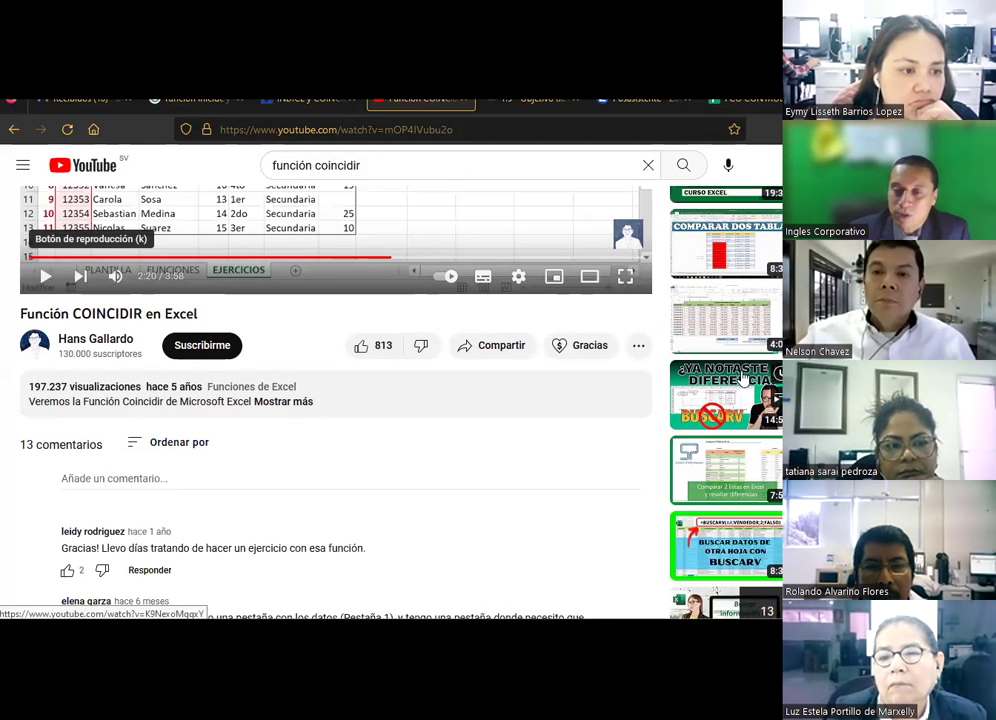
pyautogui.scroll(2, 745, 376)
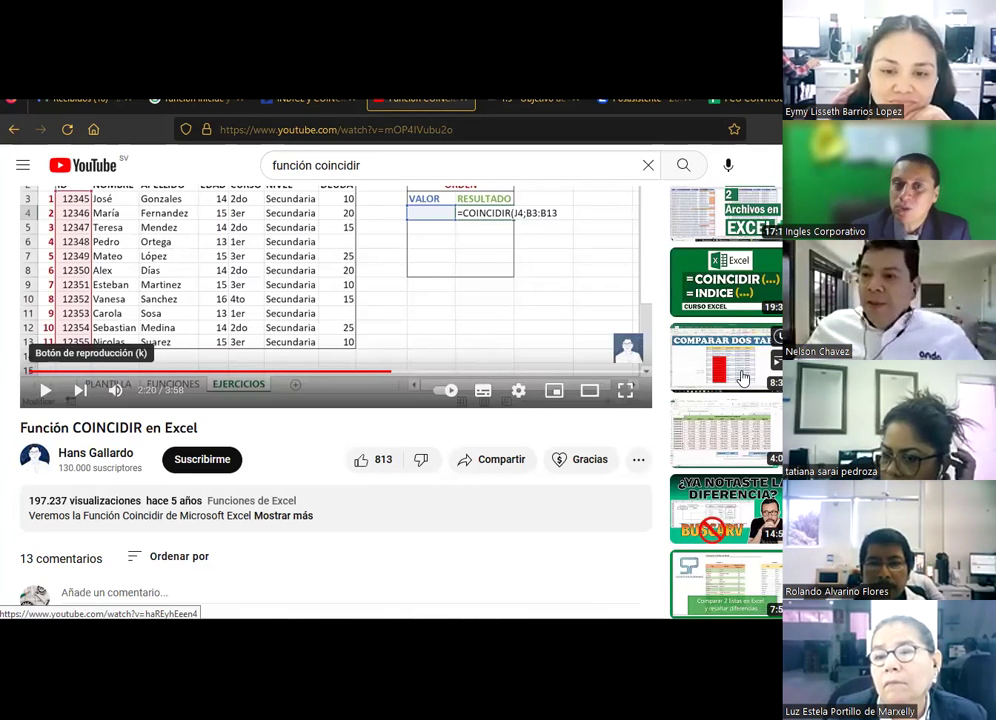
pyautogui.scroll(3, 742, 378)
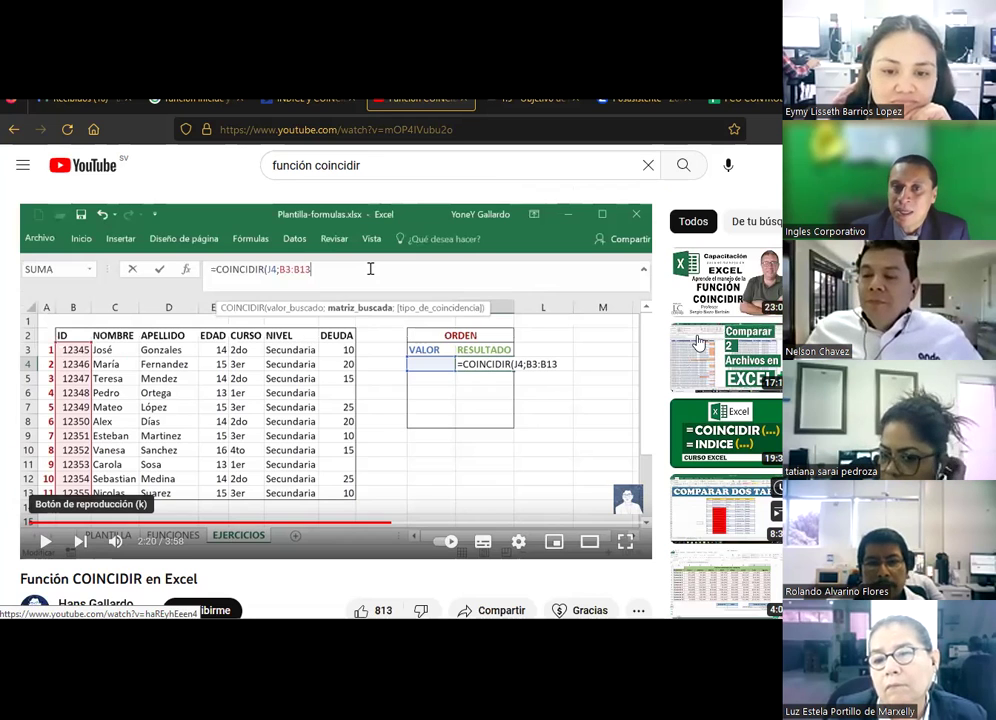
pyautogui.moveTo(507, 621)
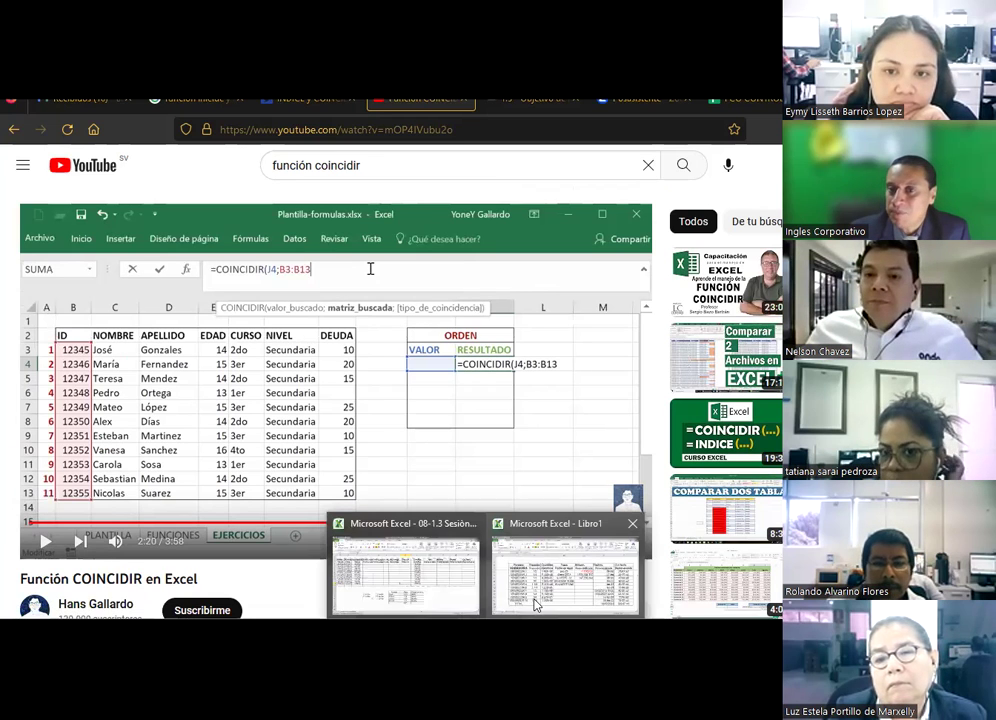
pyautogui.click(536, 549)
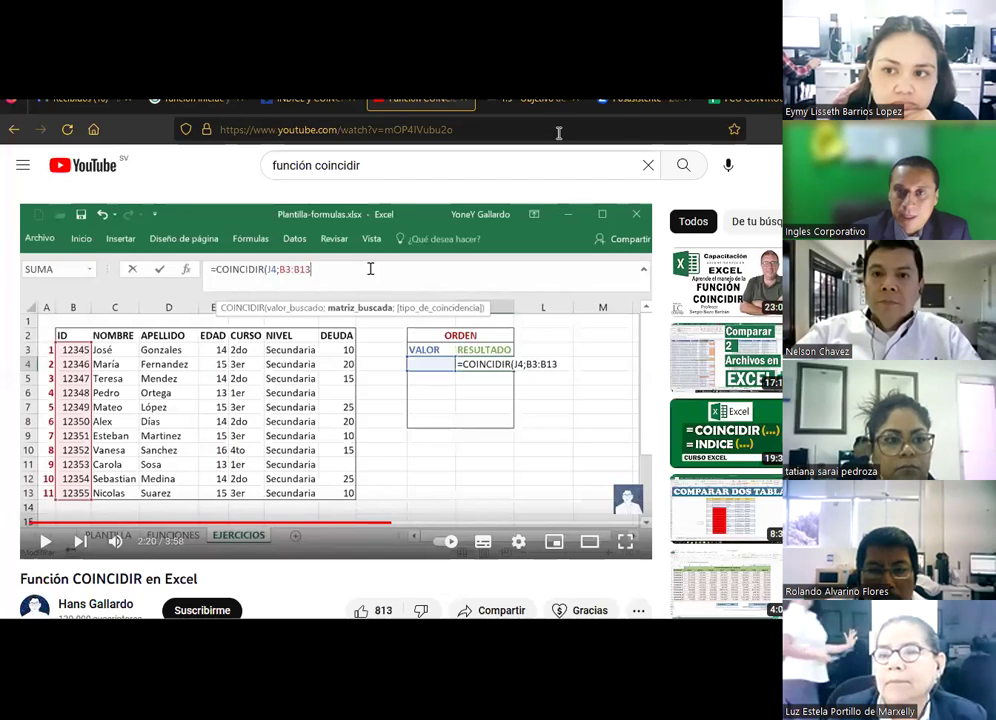
pyautogui.click(556, 103)
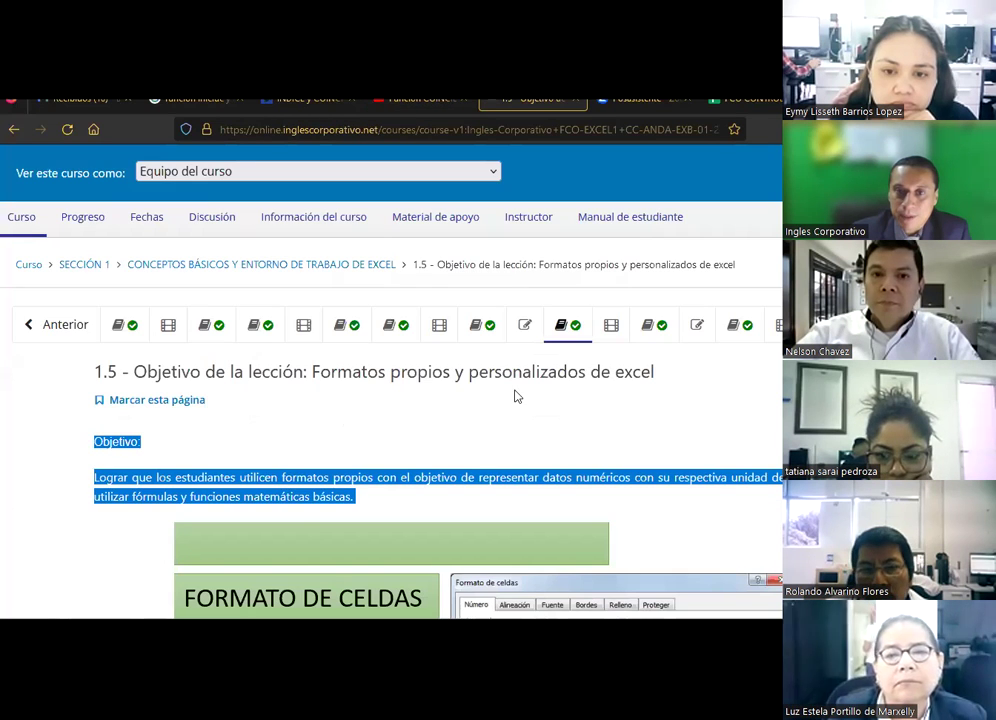
pyautogui.click(619, 341)
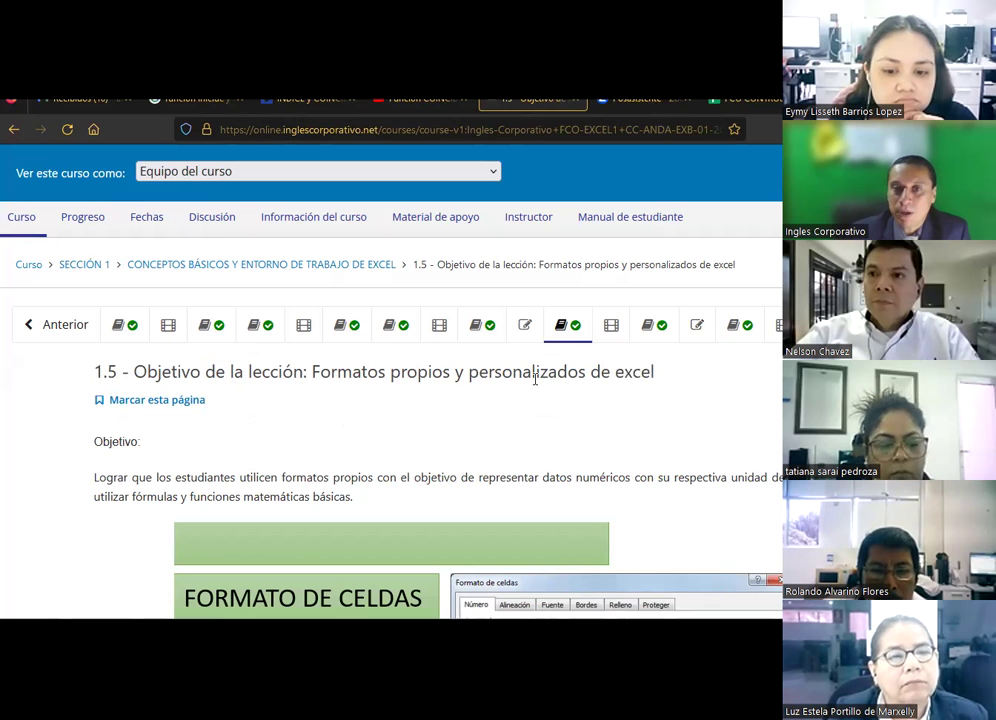
pyautogui.scroll(-2, 536, 384)
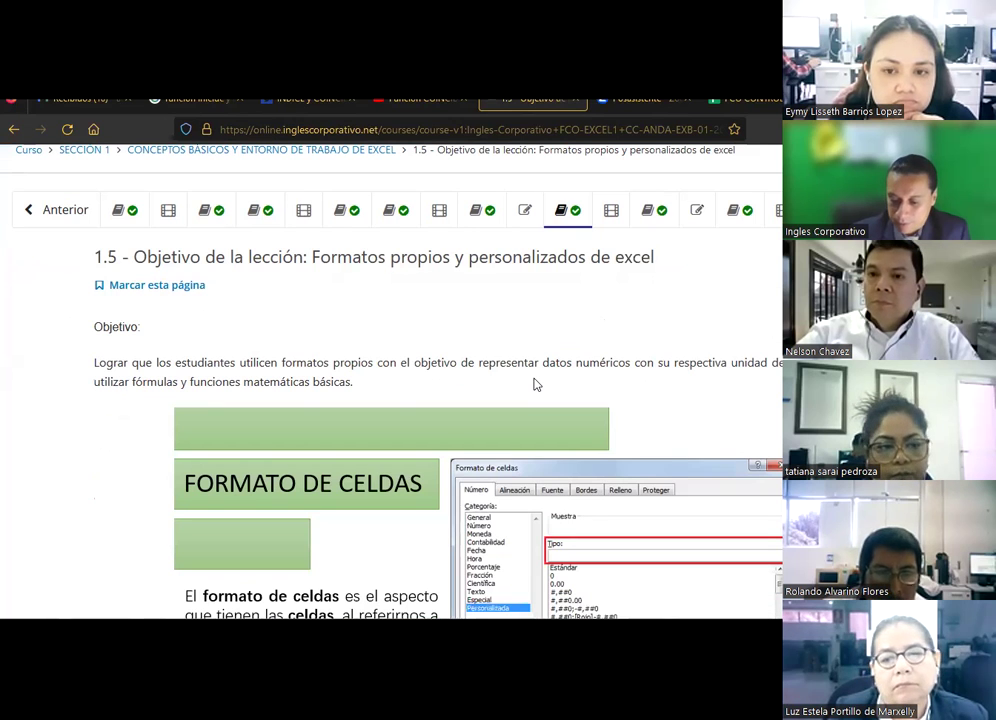